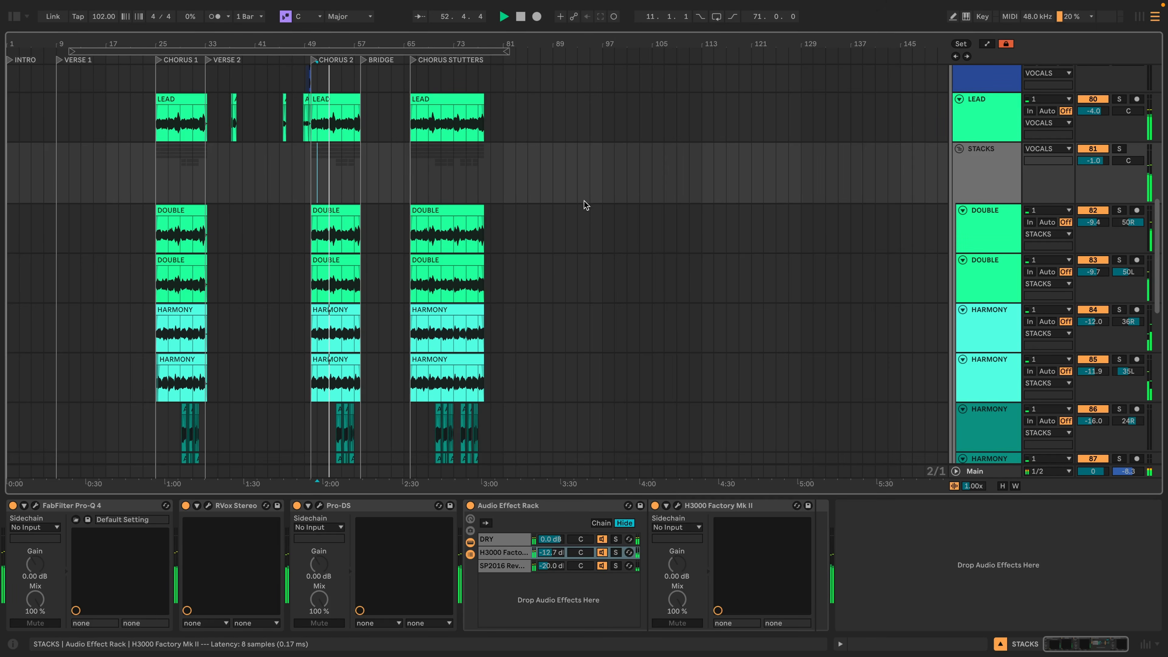
Hide the automation lanes in the arrangement and toggle solo on the EASY track
drag(641, 91, 609, 44)
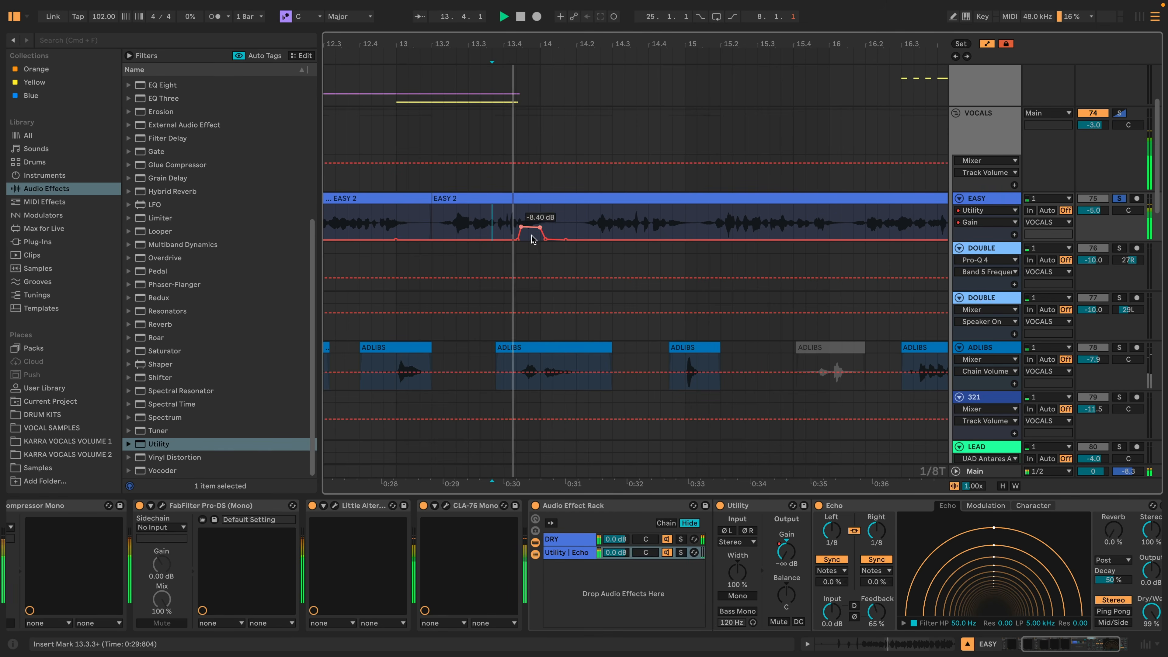
key(a)
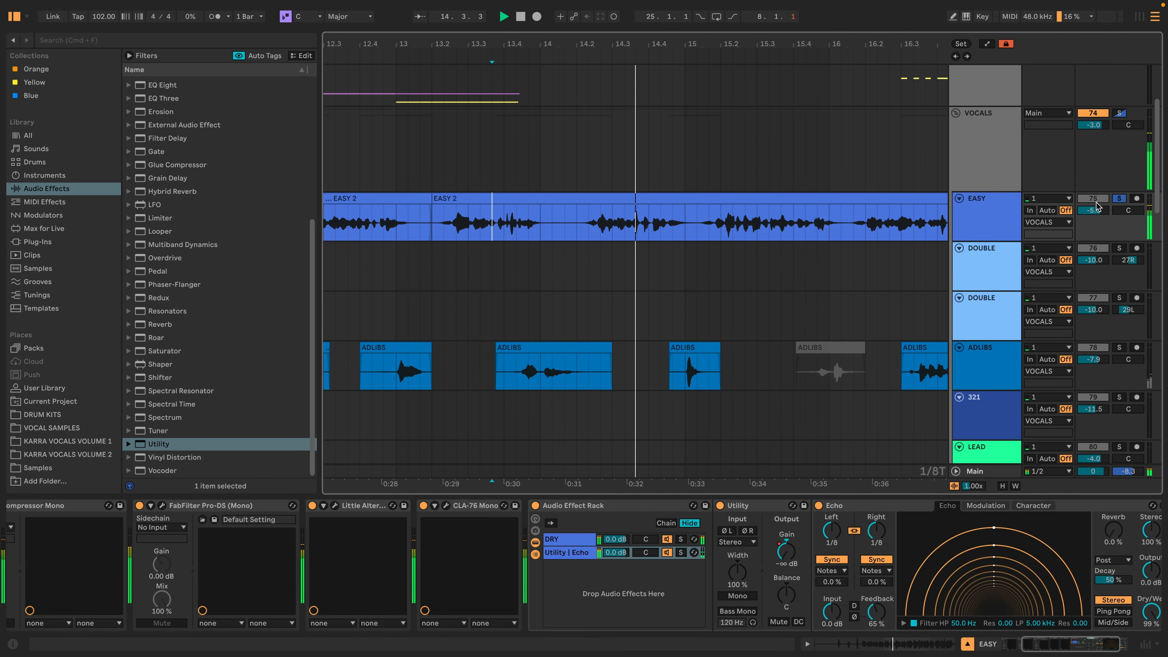
key(space)
click(1114, 199)
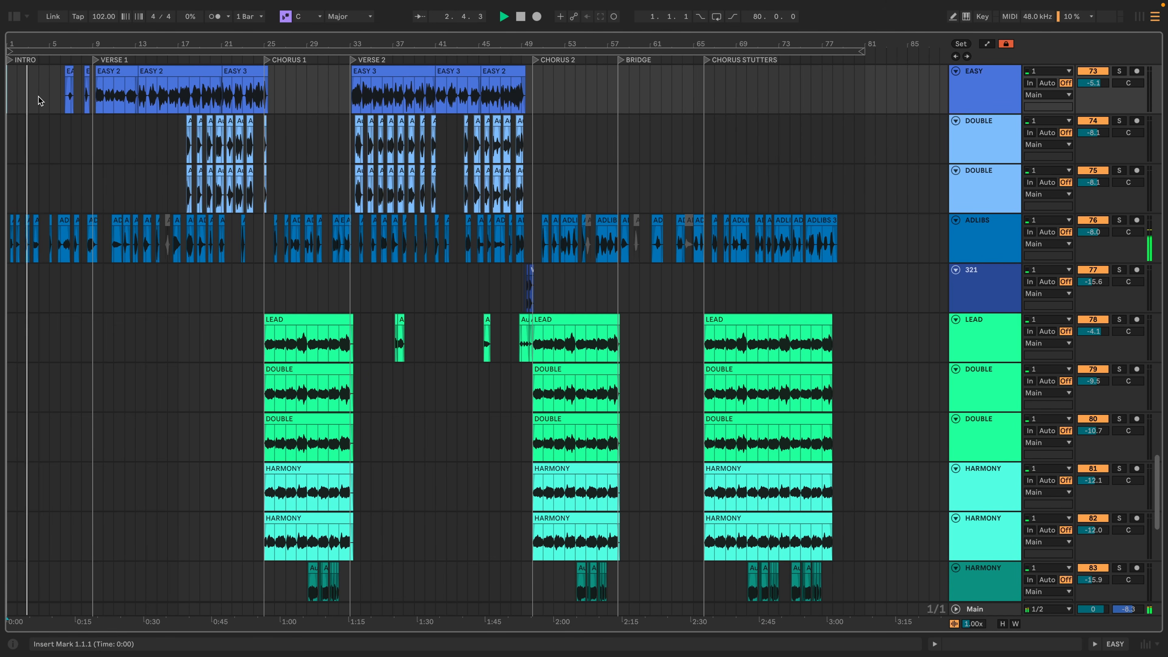
Play the song and examine all the vocal tracks, from EASY and its doubles down to the BGV tracks
scroll(53, 190, up, 3)
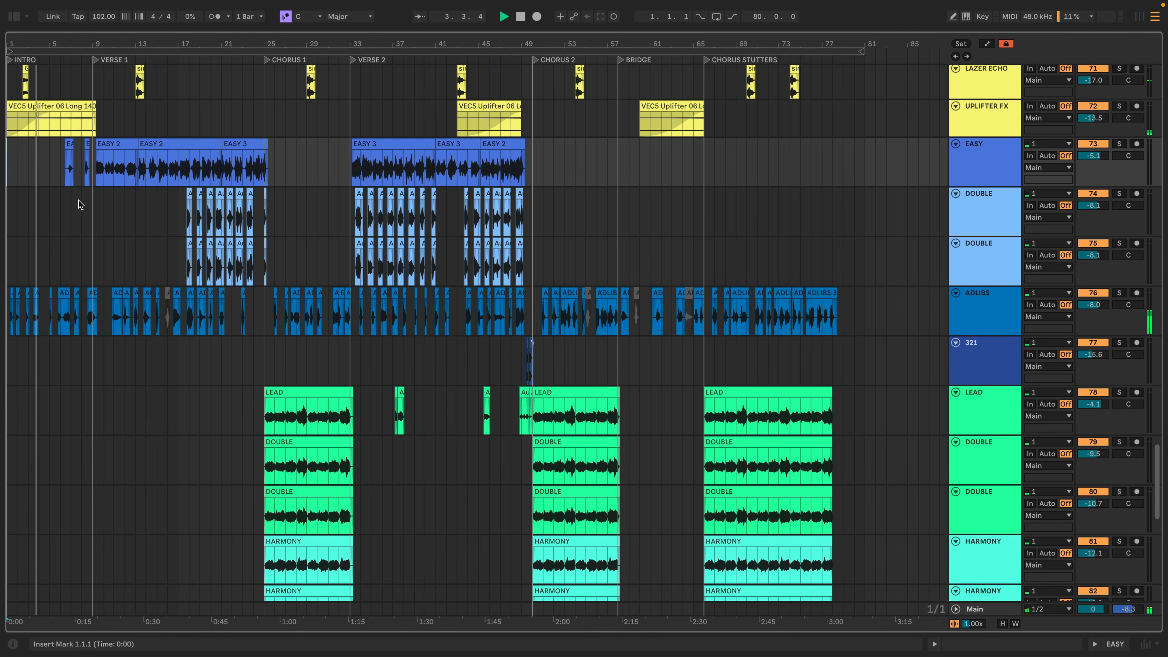
scroll(113, 203, down, 20)
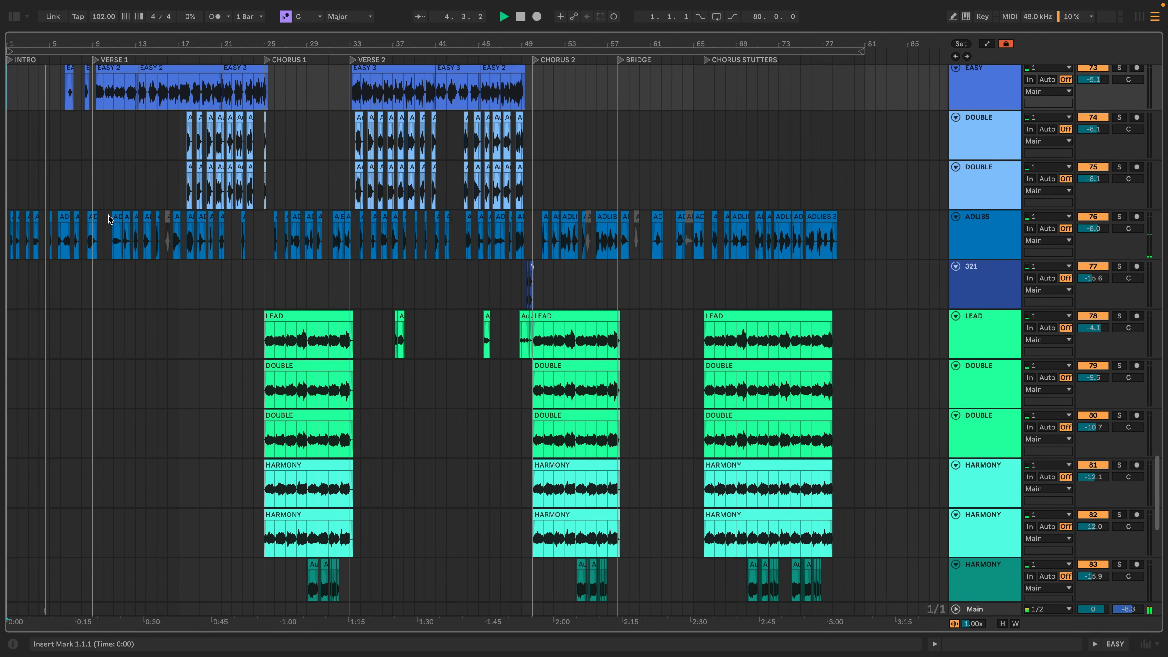
scroll(112, 238, down, 3)
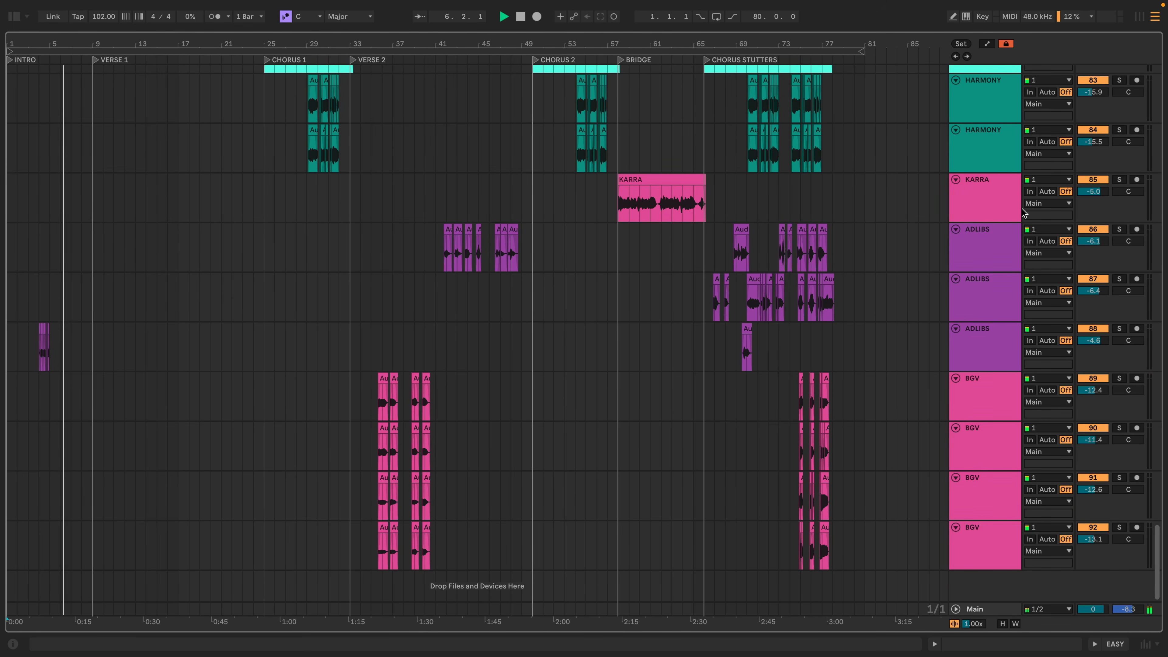
scroll(966, 506, up, 20)
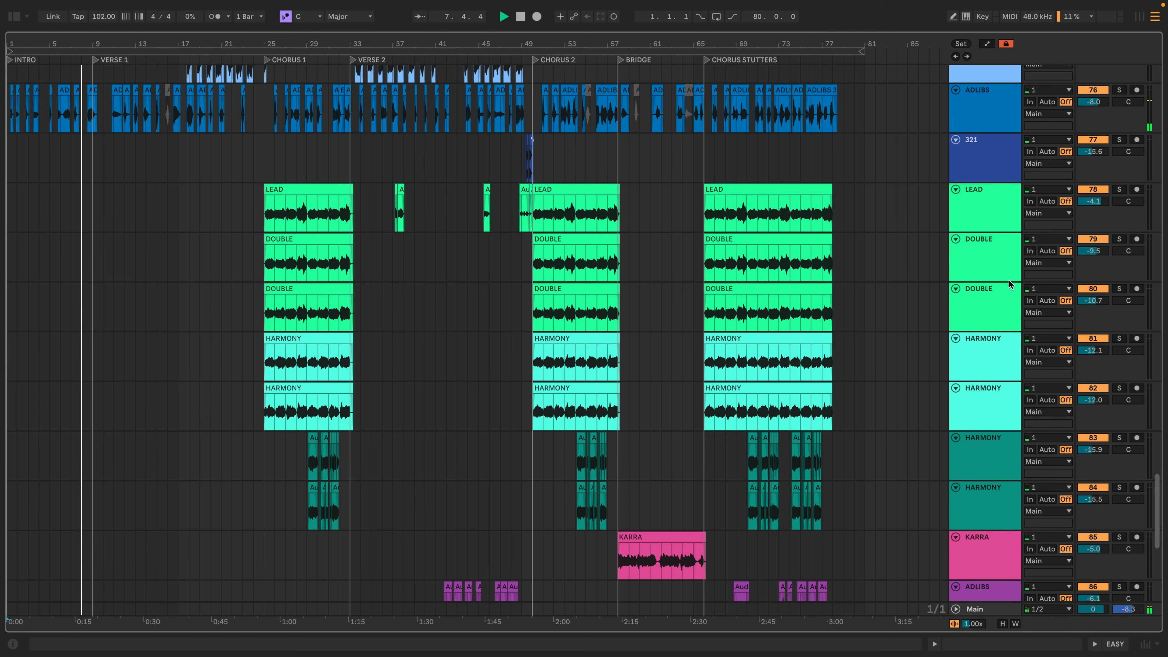
scroll(992, 501, up, 13)
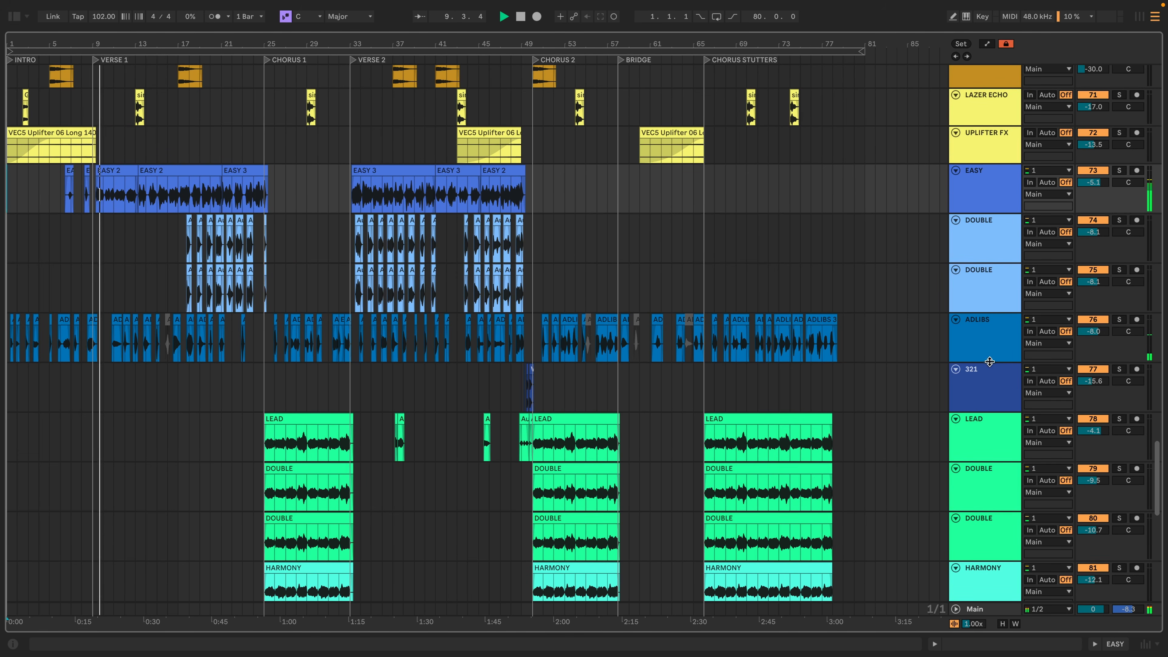
scroll(991, 372, down, 5)
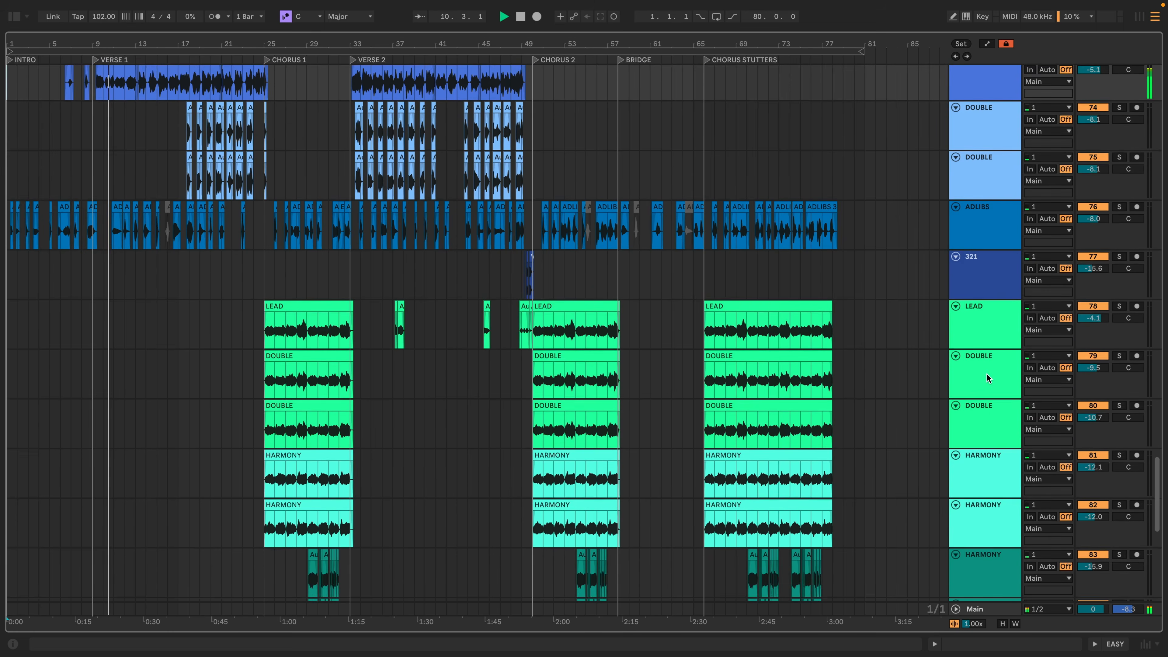
scroll(988, 365, up, 2)
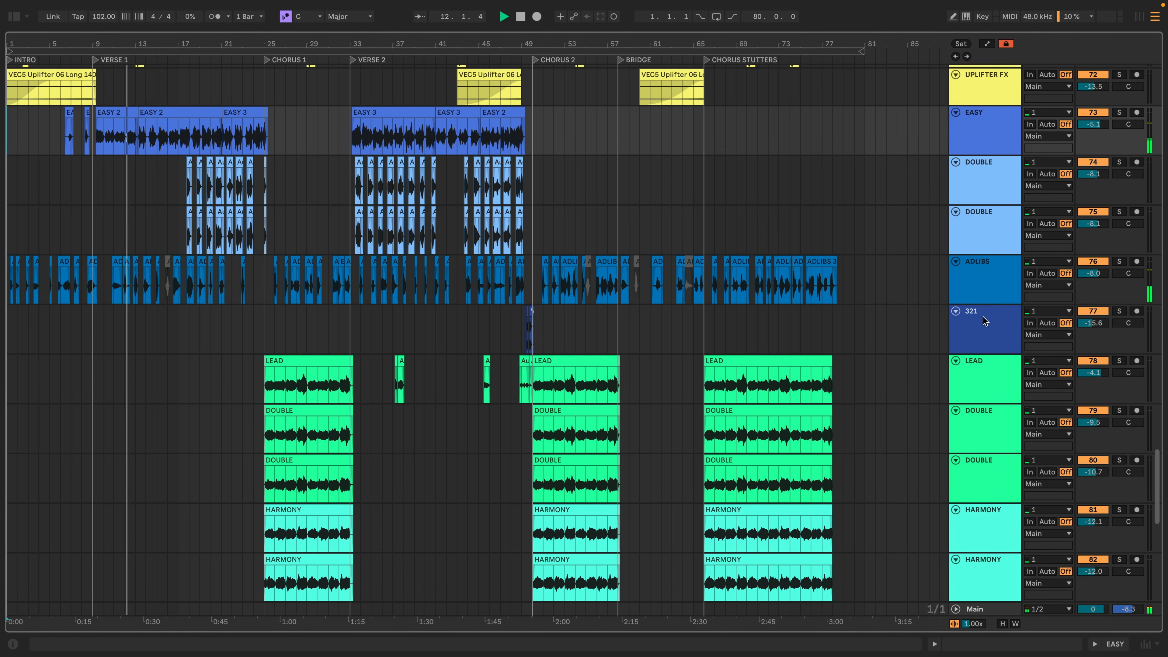
scroll(976, 322, down, 8)
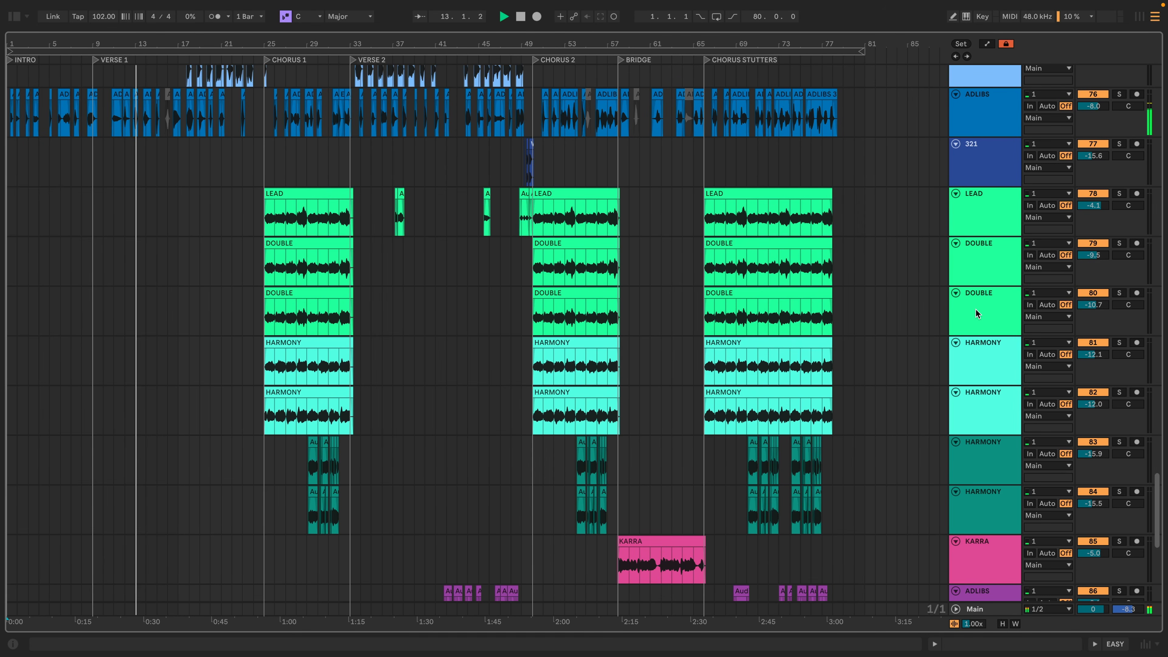
scroll(979, 310, down, 4)
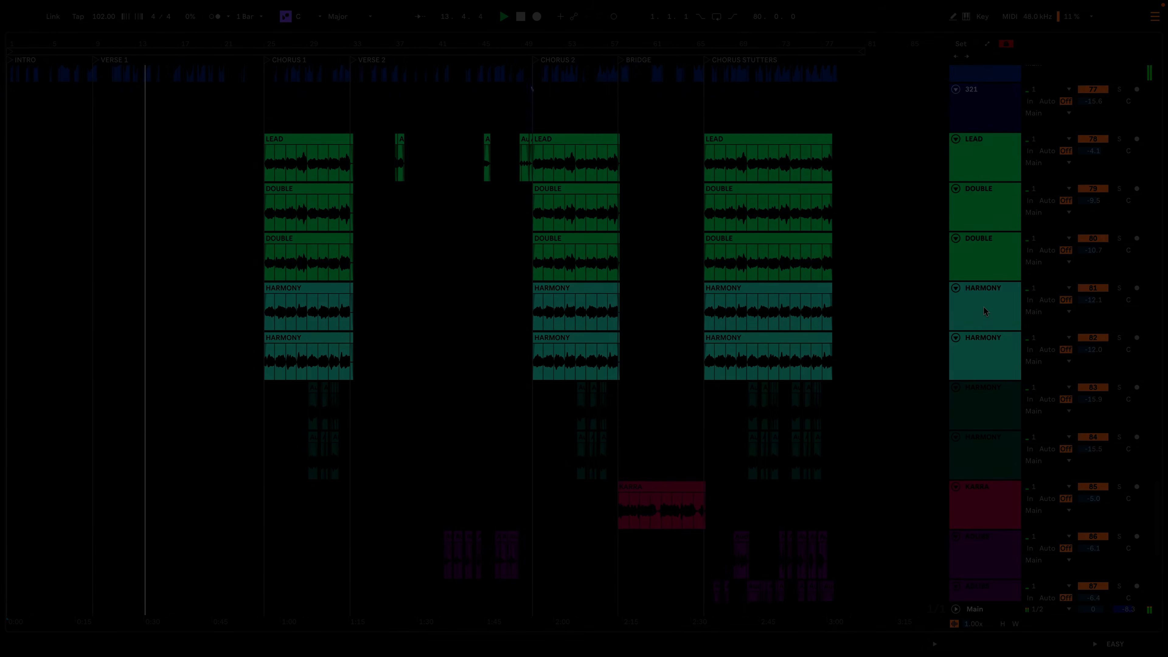
Select every vocal track from EASY through the last BGV track and solo them
scroll(982, 307, up, 10)
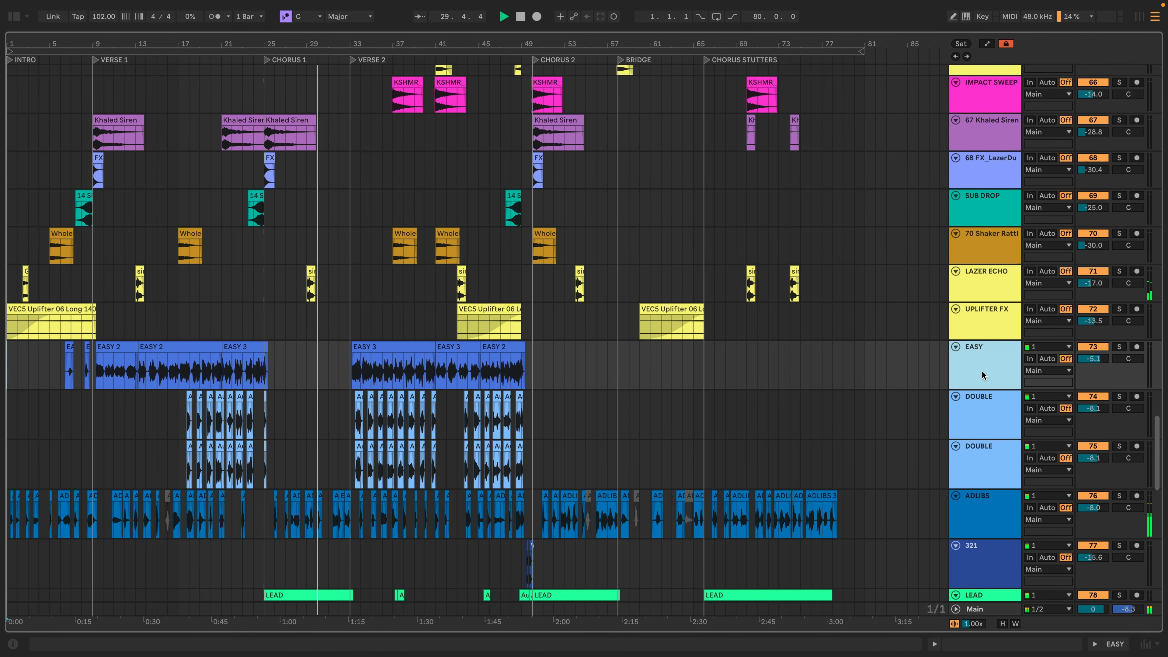
scroll(963, 507, down, 15)
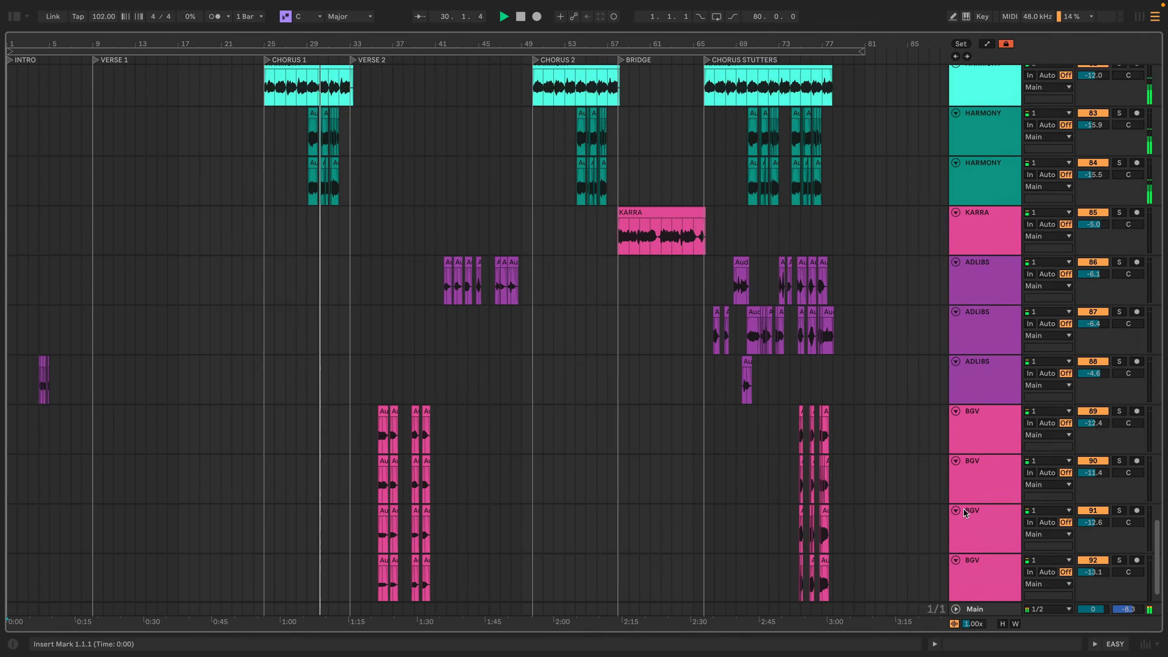
shift+click(990, 541)
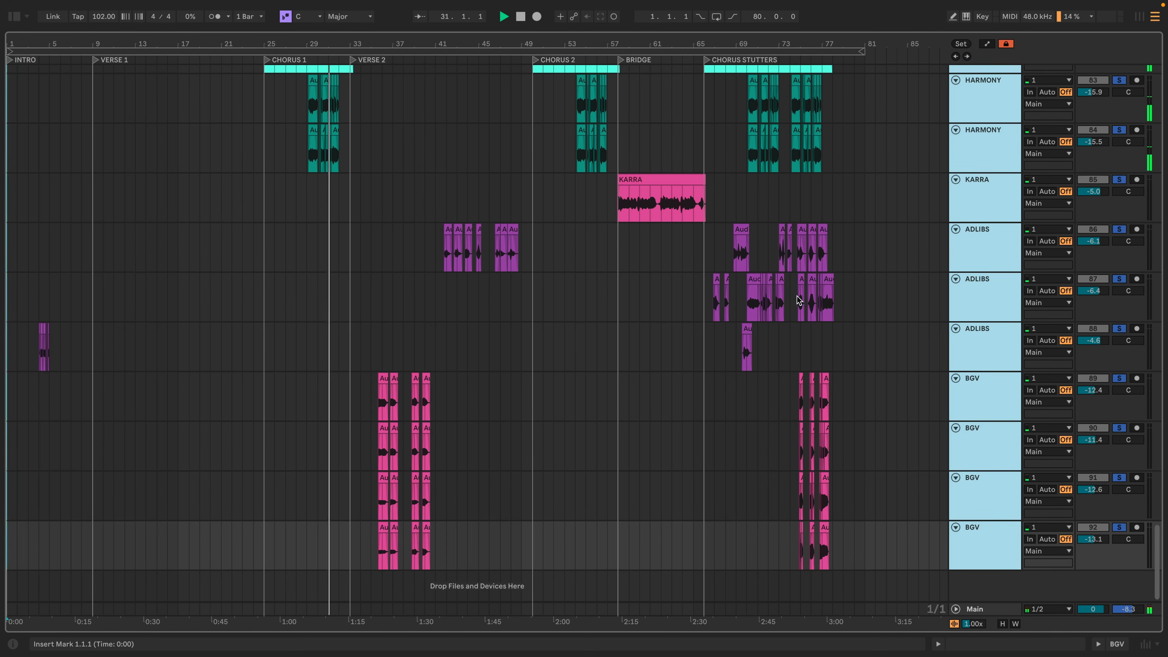
Select all vocal tracks from EASY through the last BGV and raise their volumes together until EASY reads -5.0 dB
scroll(751, 325, up, 10)
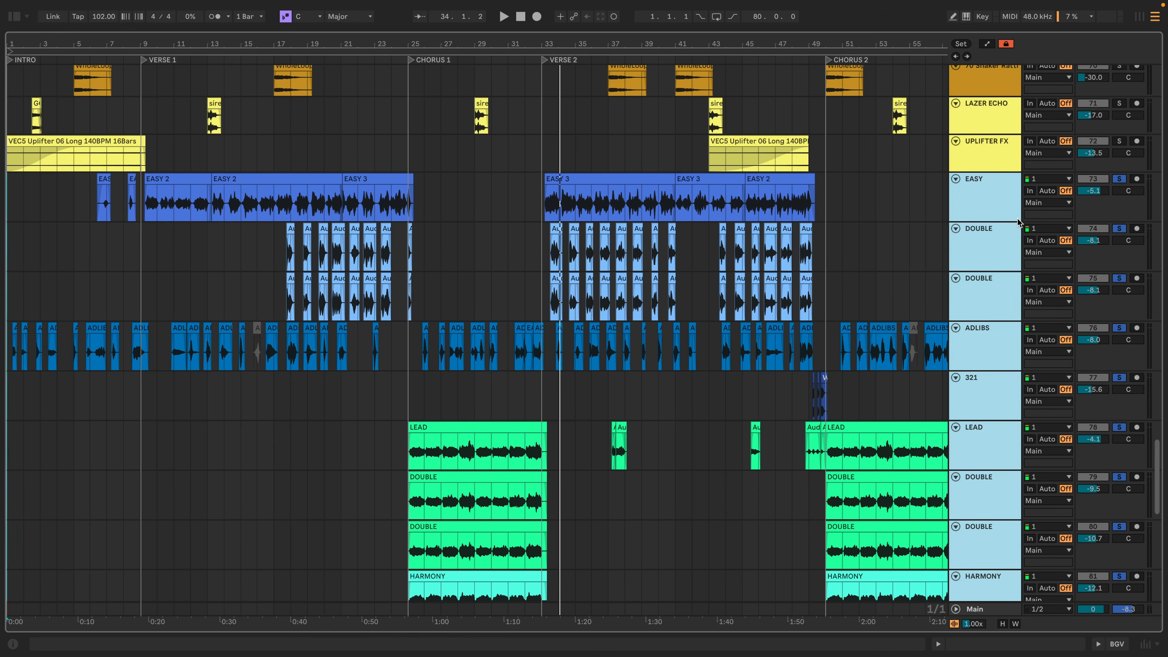
click(987, 207)
scroll(965, 550, down, 10)
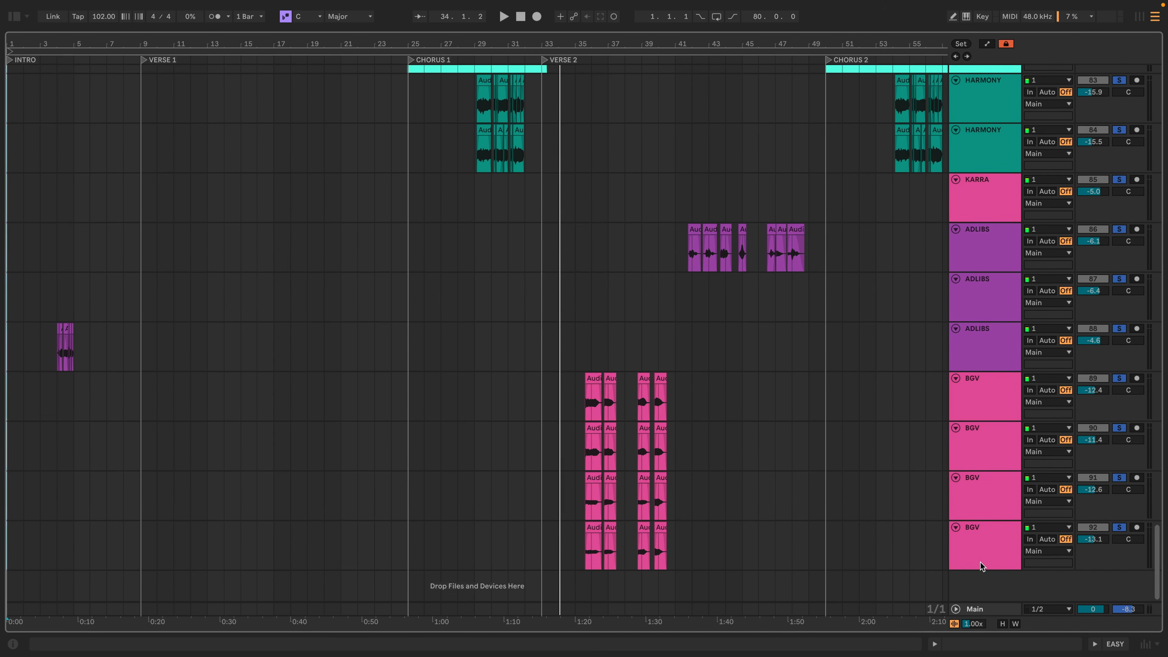
shift+click(980, 555)
scroll(982, 538, up, 12)
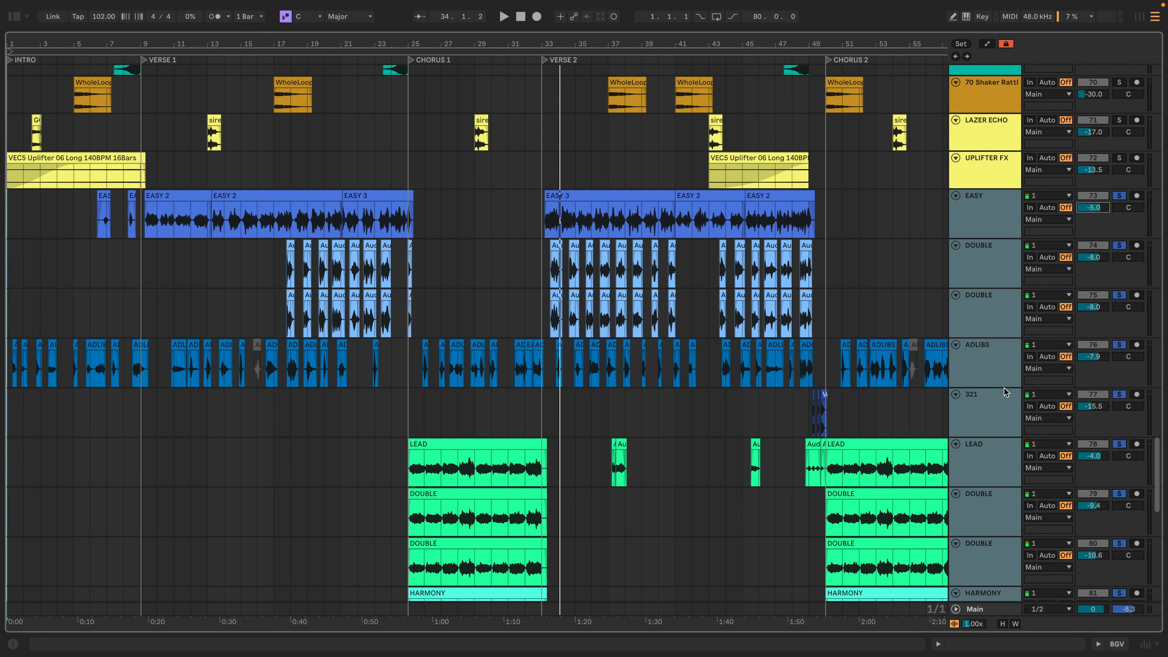
Select the three verse 1 clips on the EASY track and adjust their clip gain together
scroll(1023, 510, down, 3)
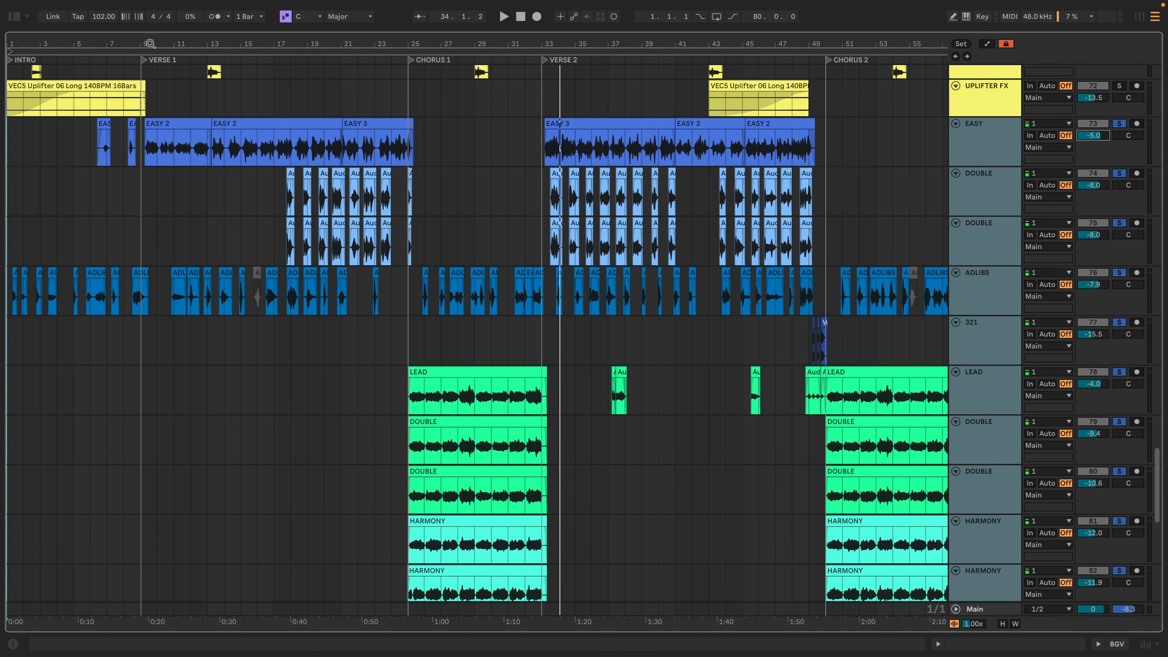
scroll(169, 114, up, 5)
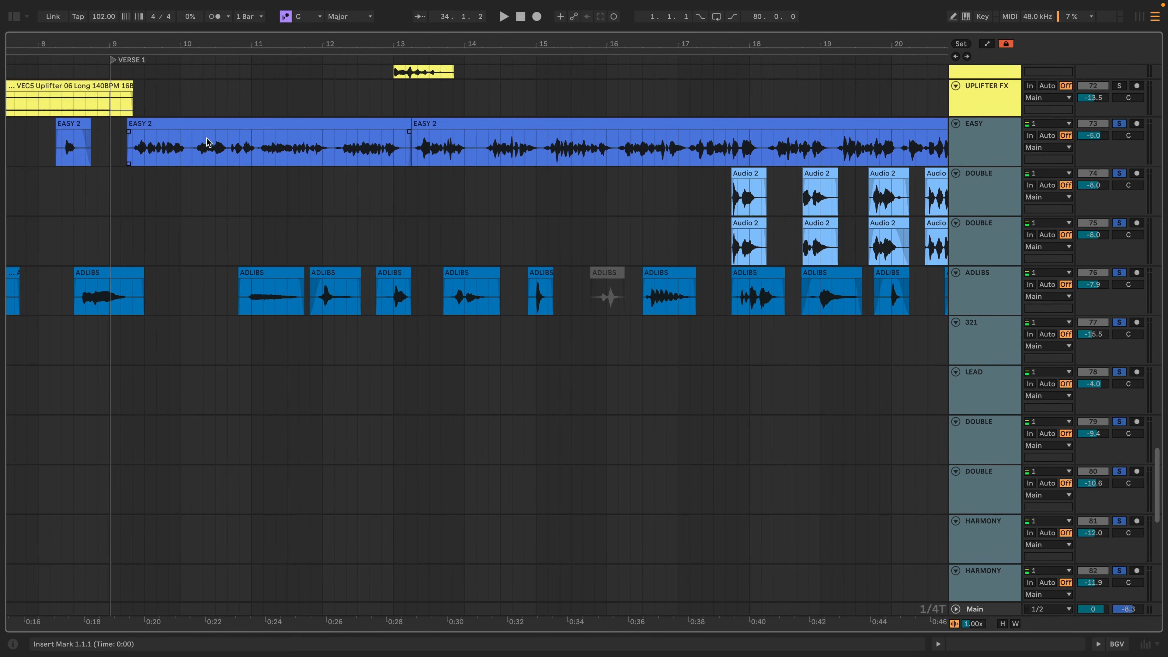
double_click(187, 123)
drag(217, 46, 215, 44)
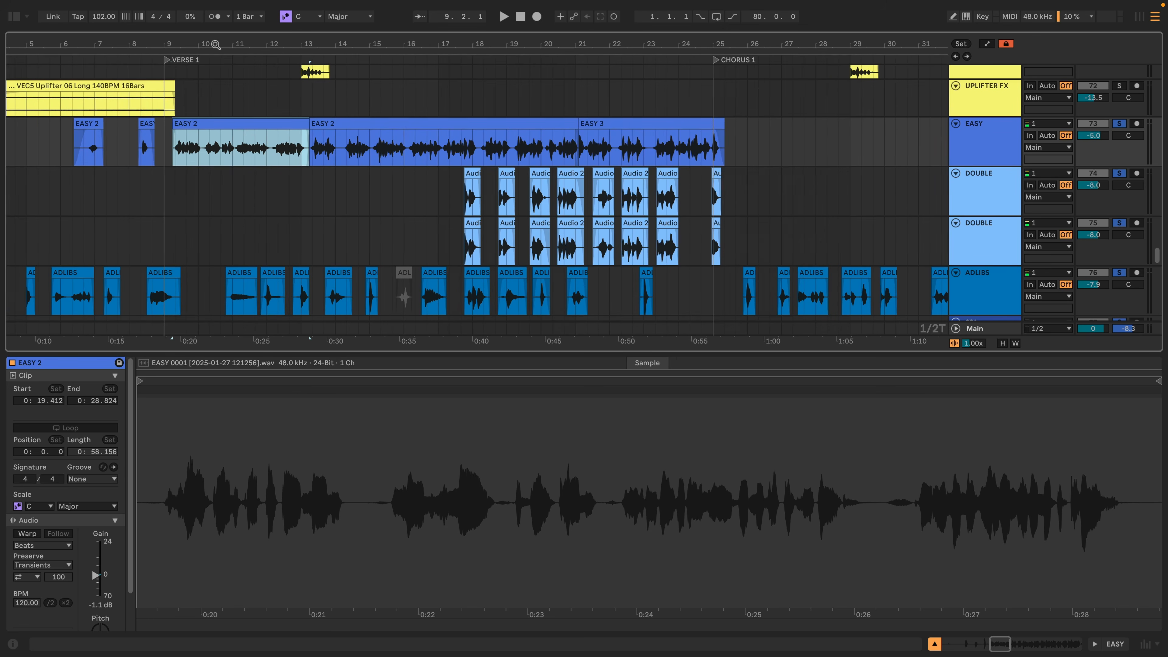
shift+click(800, 143)
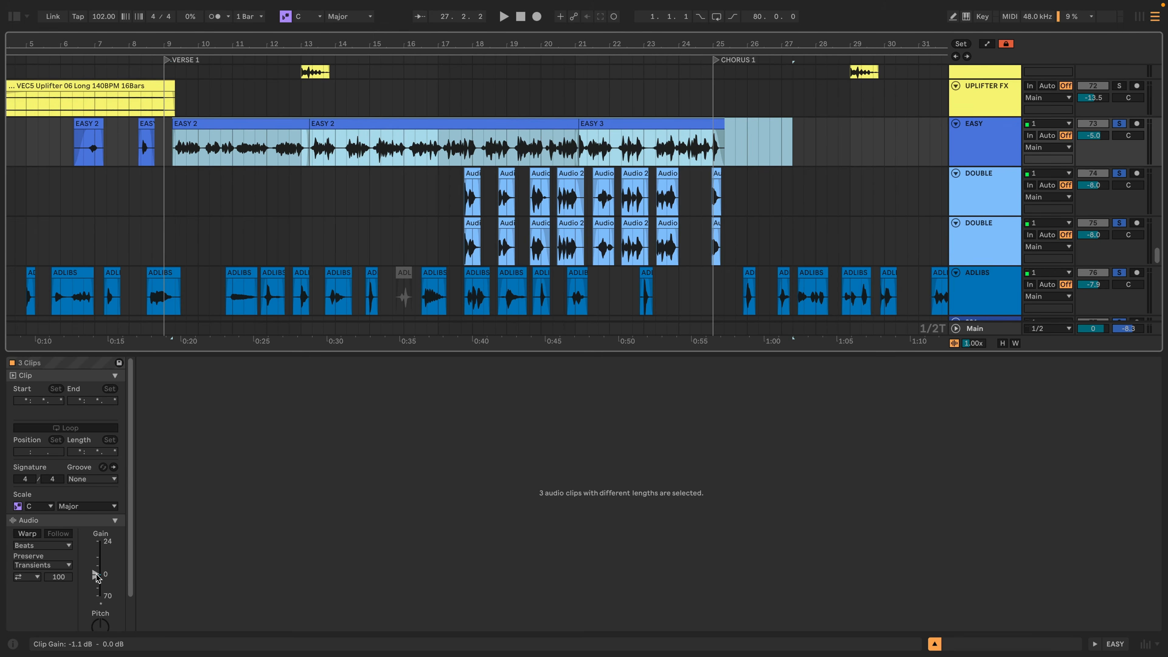
drag(96, 577, 96, 575)
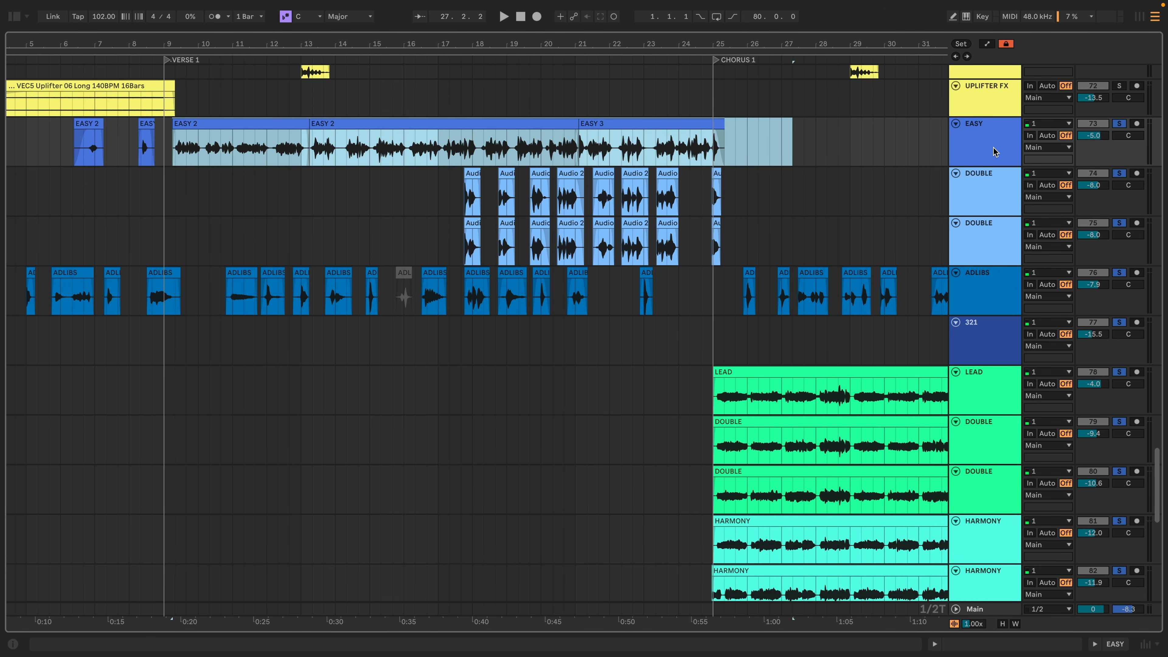
Play the soloed vocals from the start of Chorus 1 at bar 25
scroll(1067, 465, down, 10)
scroll(1069, 562, up, 11)
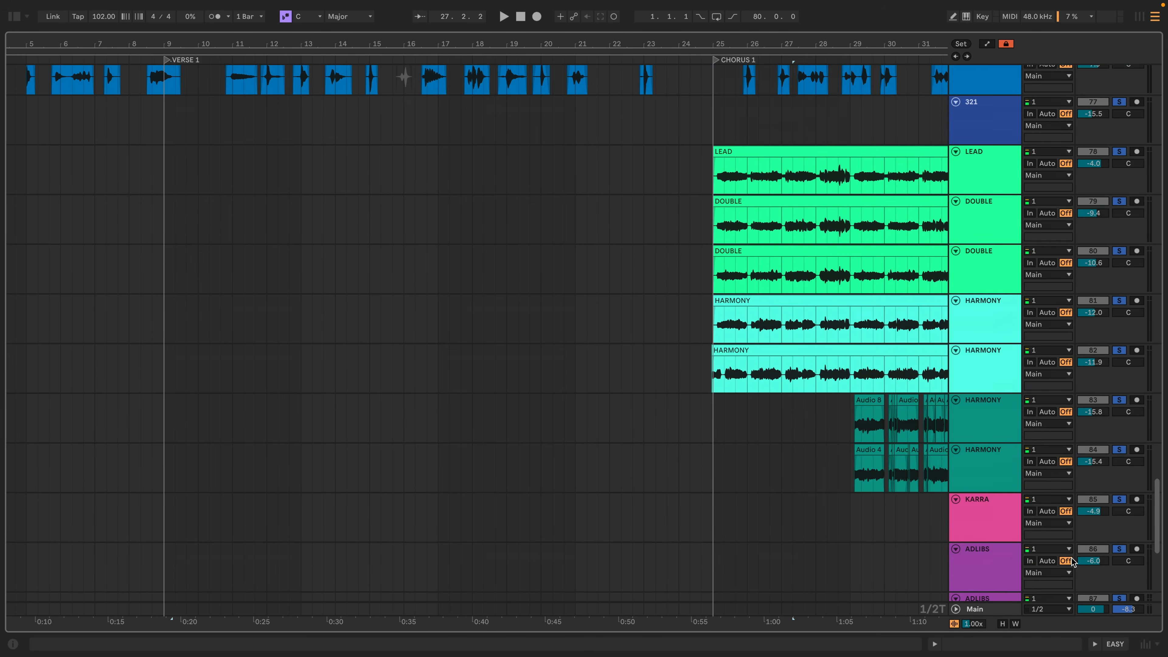
scroll(1067, 557, up, 2)
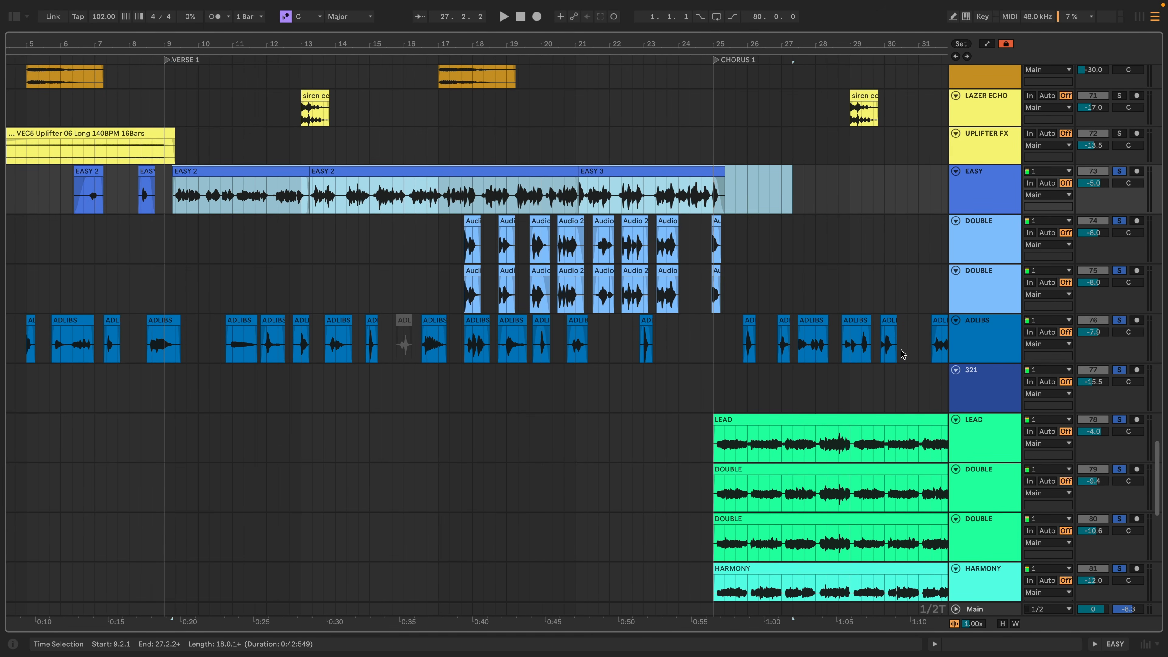
scroll(664, 275, down, 3)
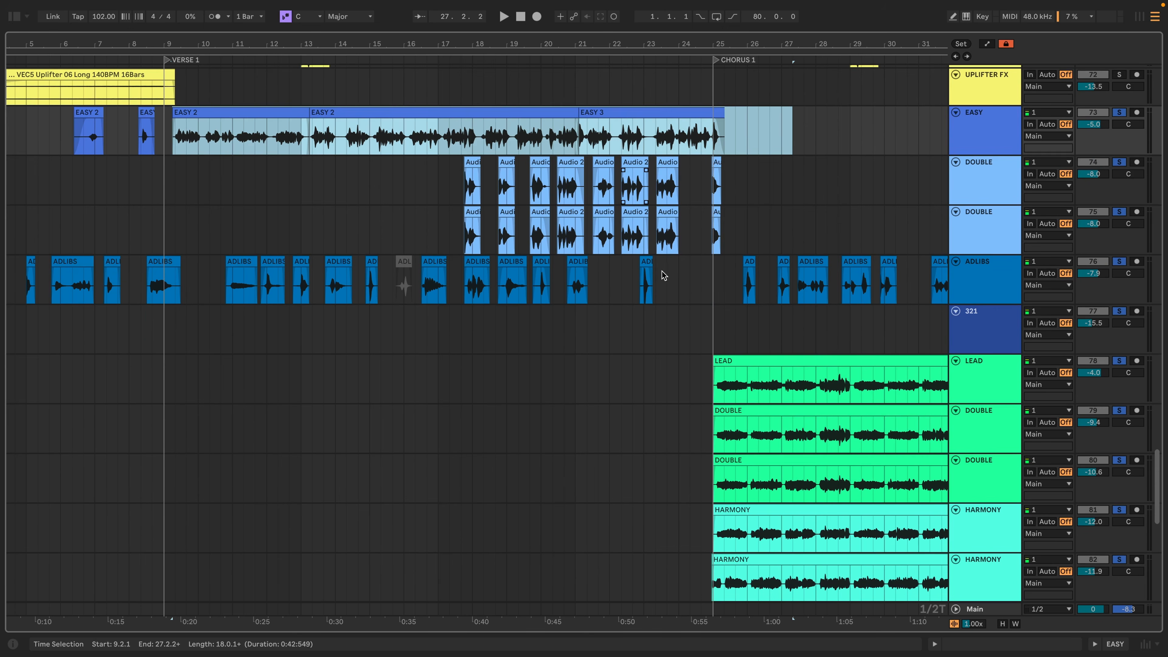
click(710, 323)
key(space)
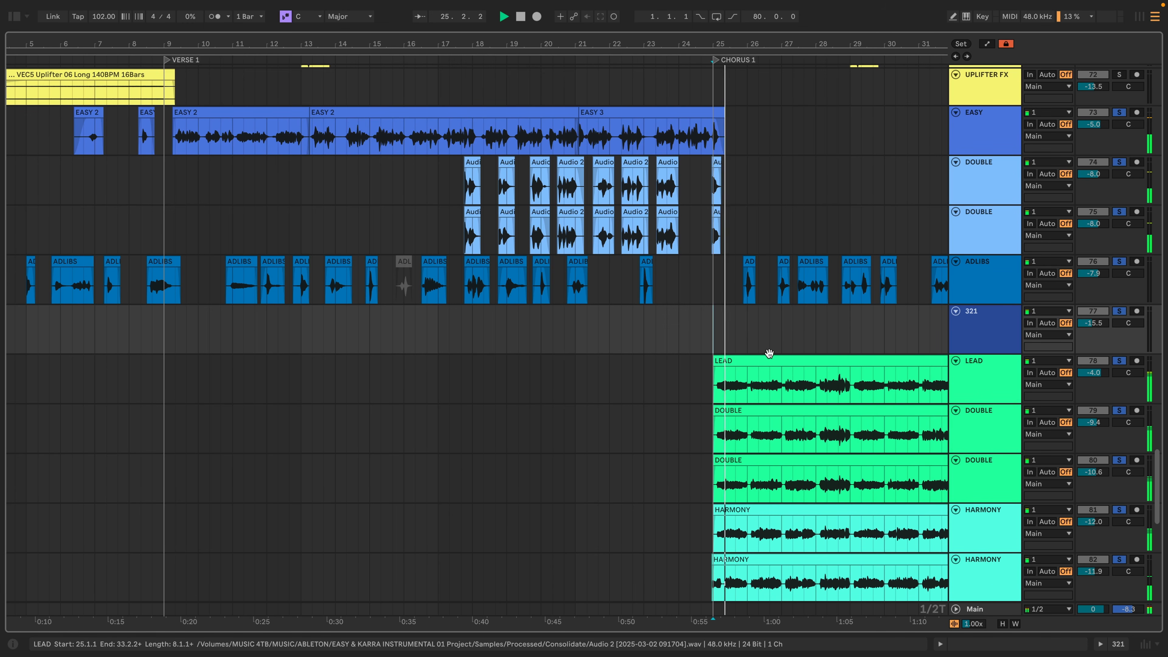
Select the time range of Chorus 1 from bar 25 to just past bar 33 and loop it
scroll(1013, 355, down, 5)
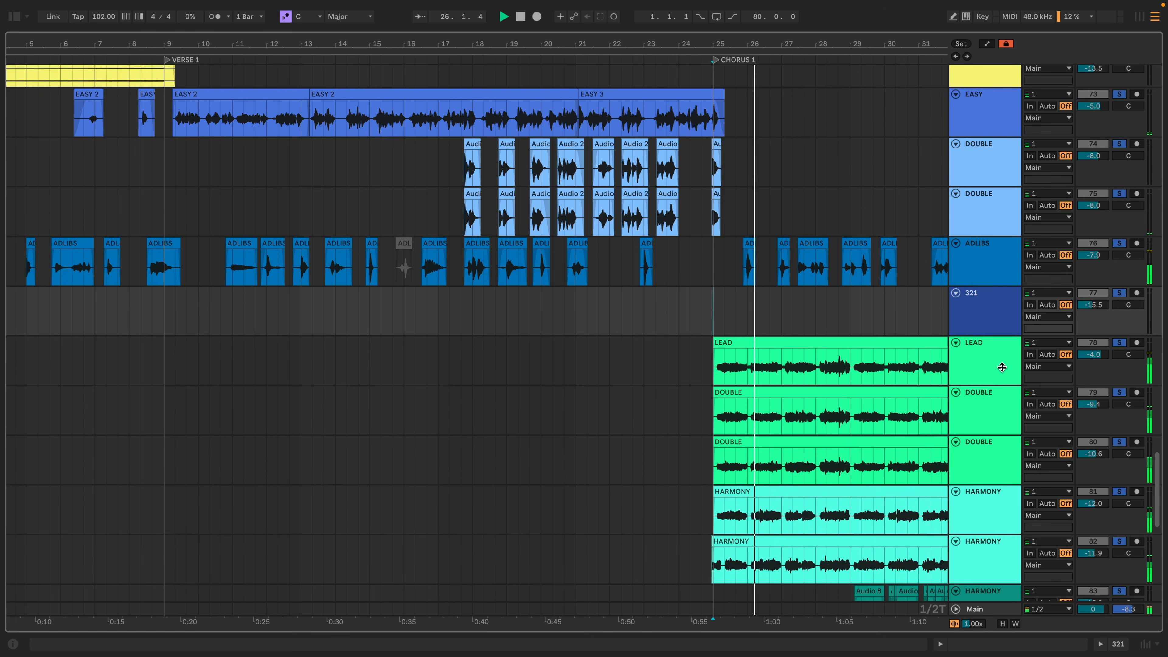
scroll(1014, 356, down, 3)
drag(917, 36, 745, 40)
drag(530, 164, 828, 170)
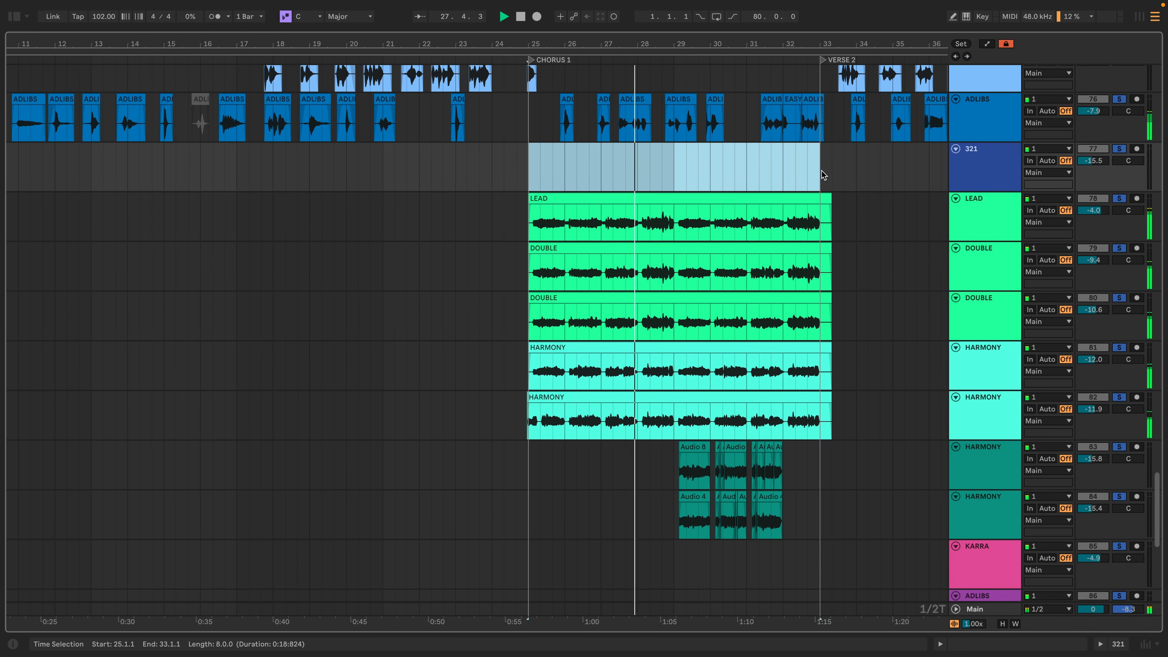
key(ctrl+l)
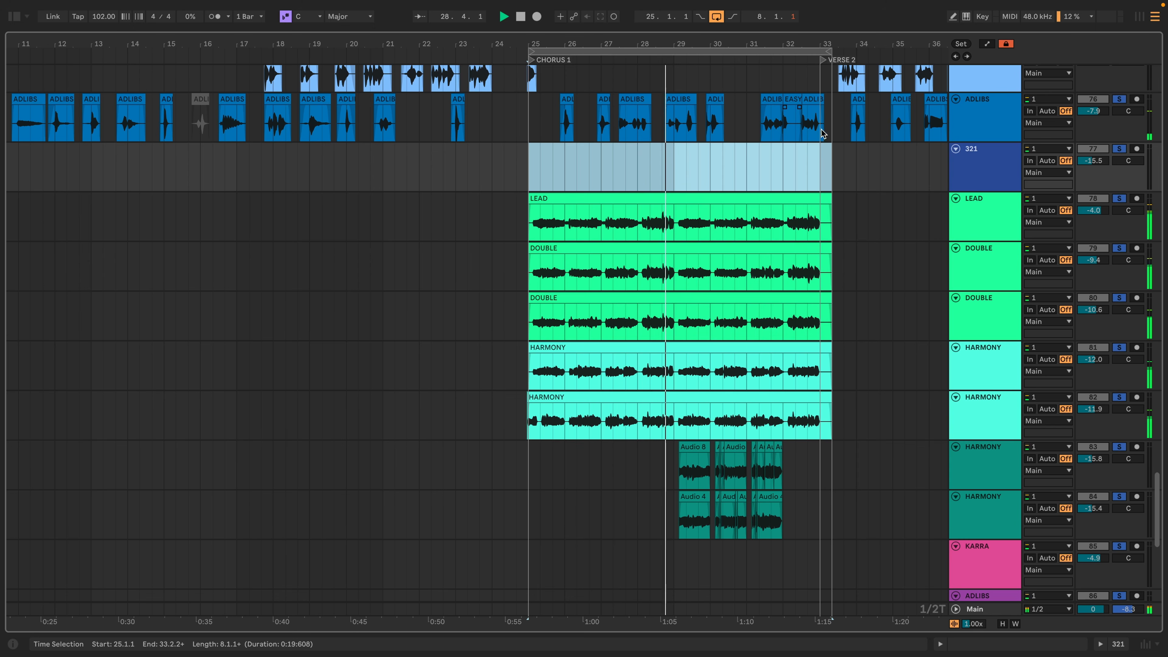
Pan the two chorus DOUBLE tracks to 50R and 50L, and the first light-coloured HARMONY track to 36R
click(1127, 261)
drag(1126, 261, 1127, 237)
drag(1127, 311, 1121, 356)
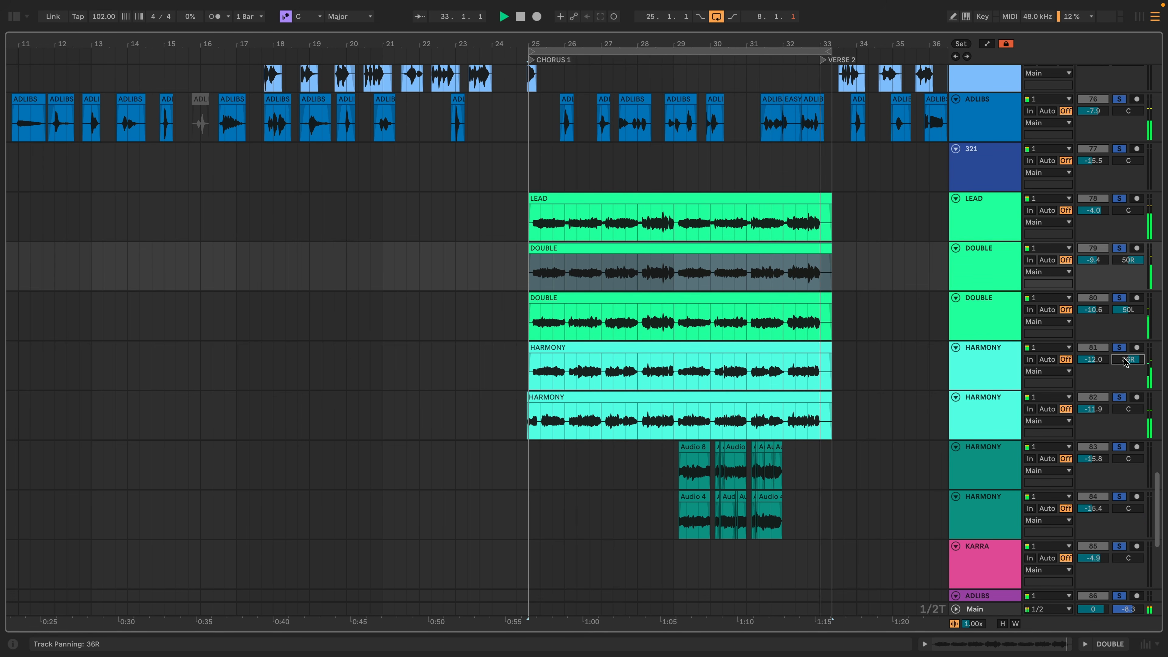
Pan the second light-coloured HARMONY track to 35L
drag(1127, 409, 1128, 412)
key(Down)
key(Down)
key(Down)
key(Down)
key(Down)
key(Down)
key(Down)
key(Down)
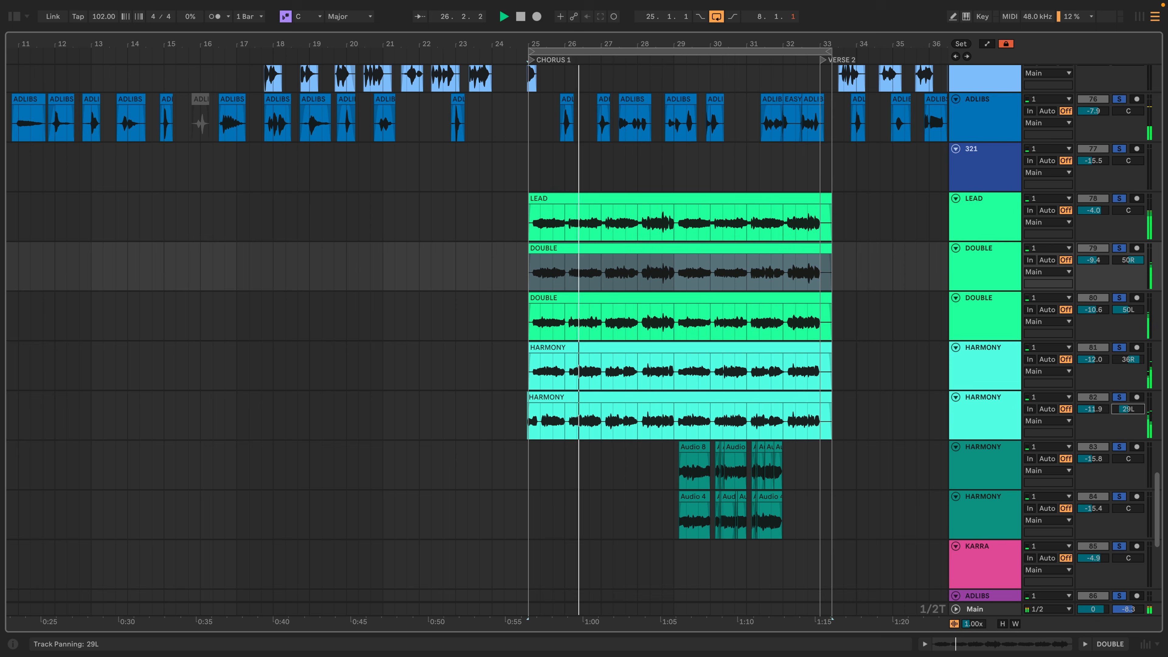
key(Down)
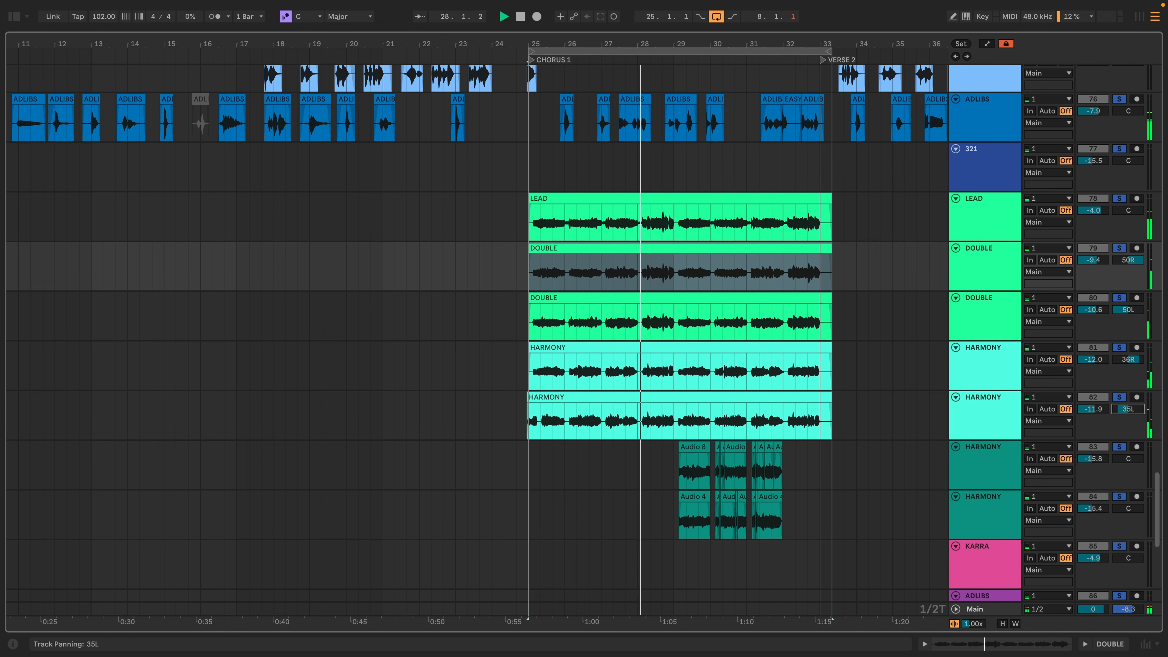
Pan the two dark green HARMONY tracks to 24R and 26L and stop playback
drag(1128, 459, 1128, 437)
drag(1135, 508, 1136, 532)
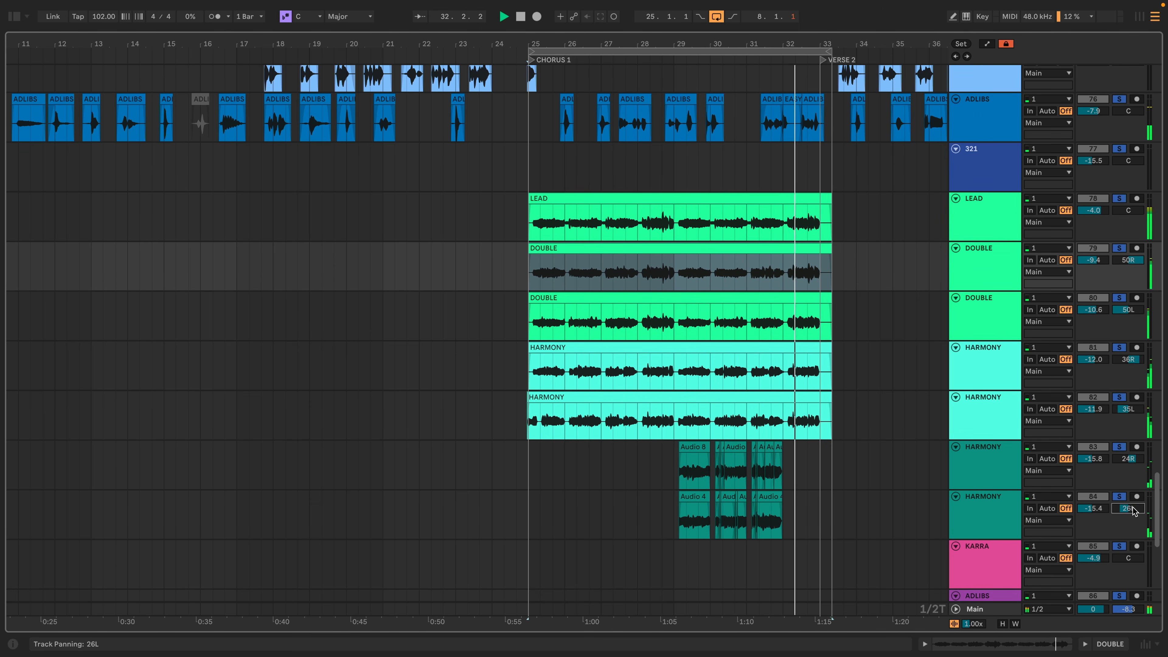
click(828, 436)
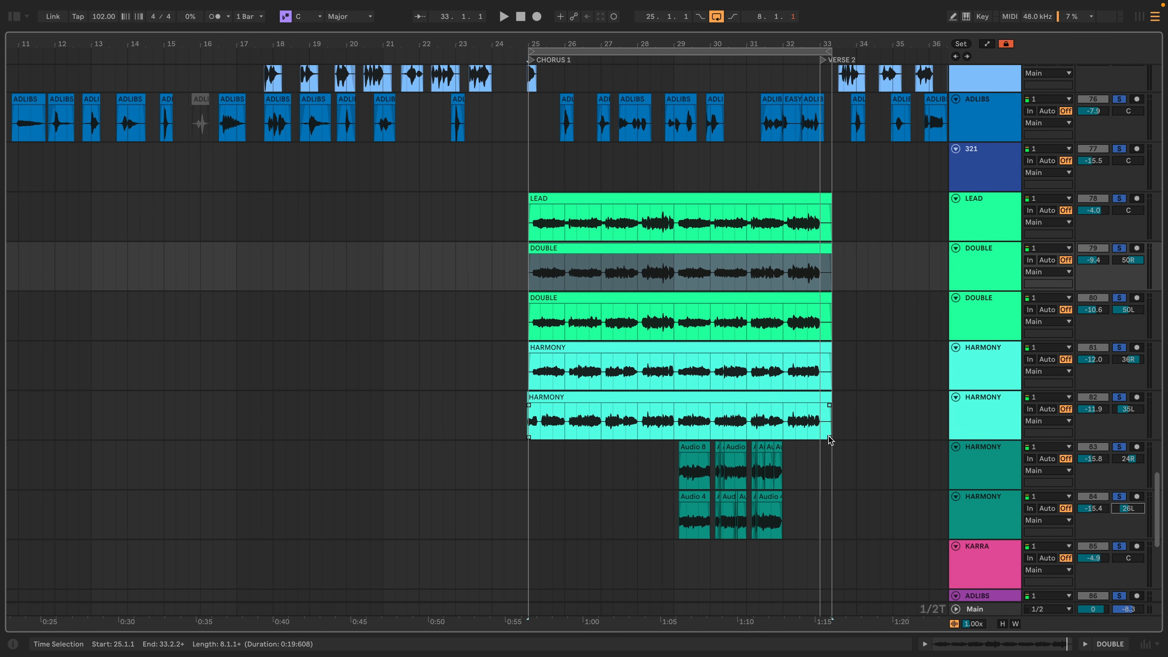
Play from bar 17 and pan the two light blue verse DOUBLE tracks to 50R and 50L
click(759, 317)
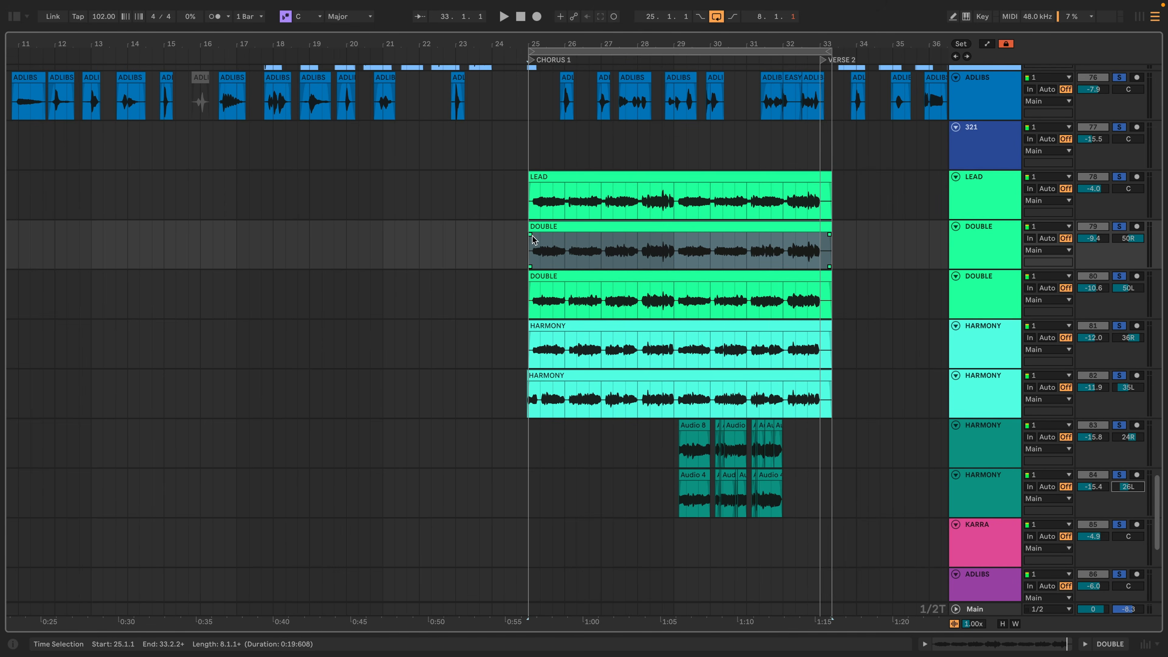
scroll(531, 239, up, 3)
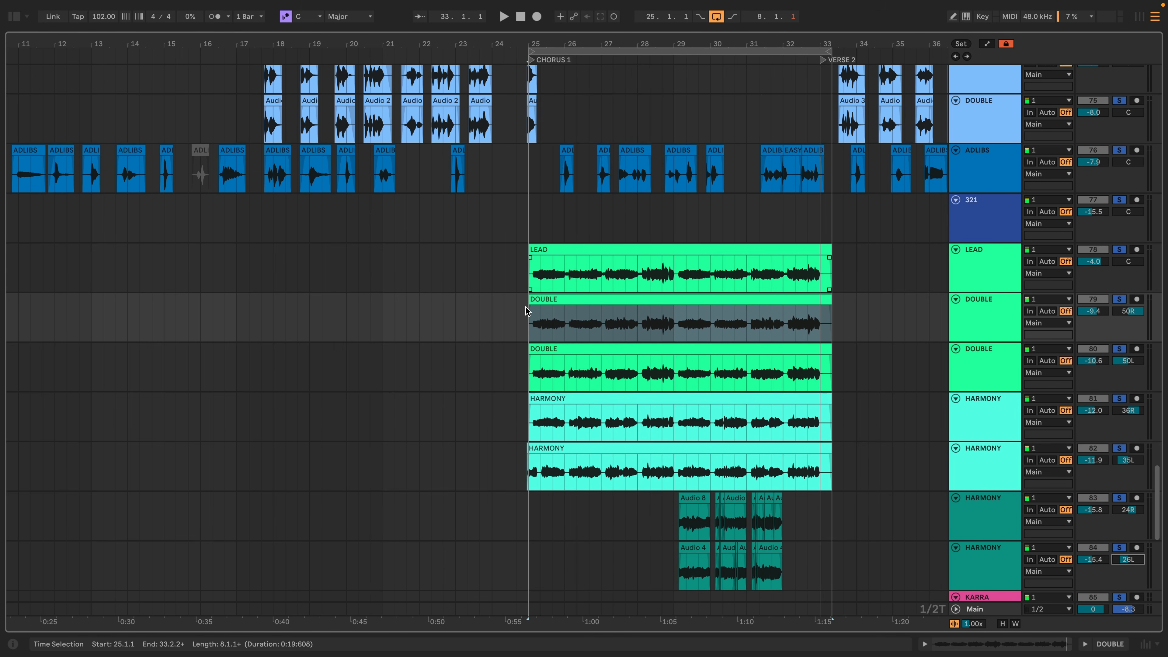
scroll(525, 311, up, 8)
click(241, 230)
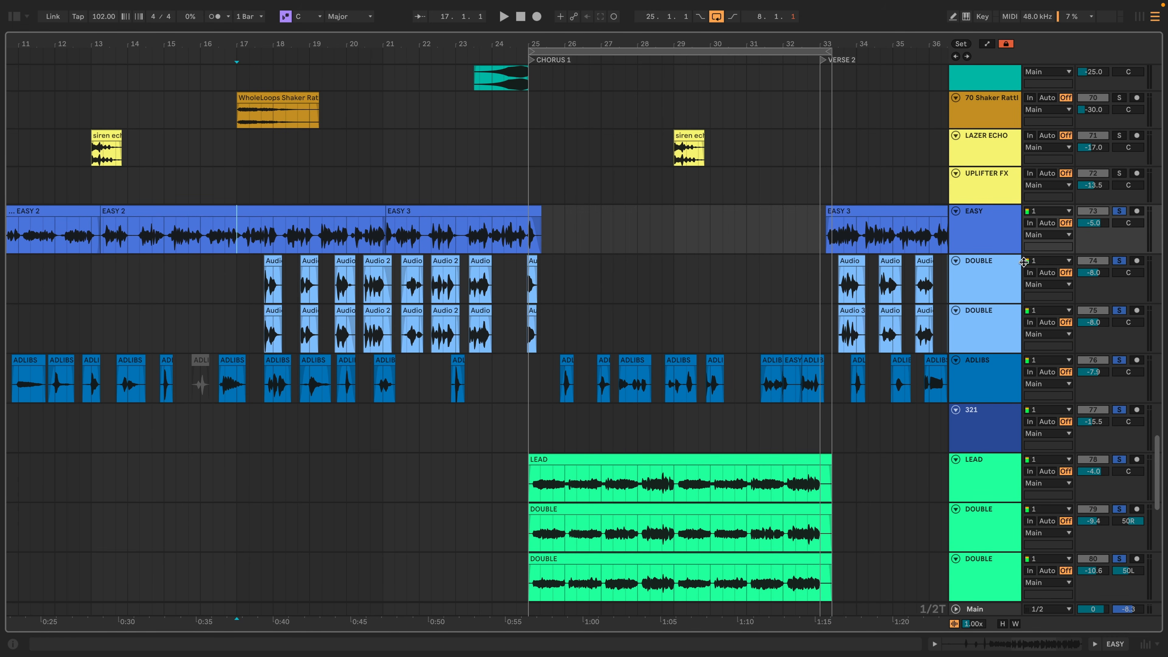
key(space)
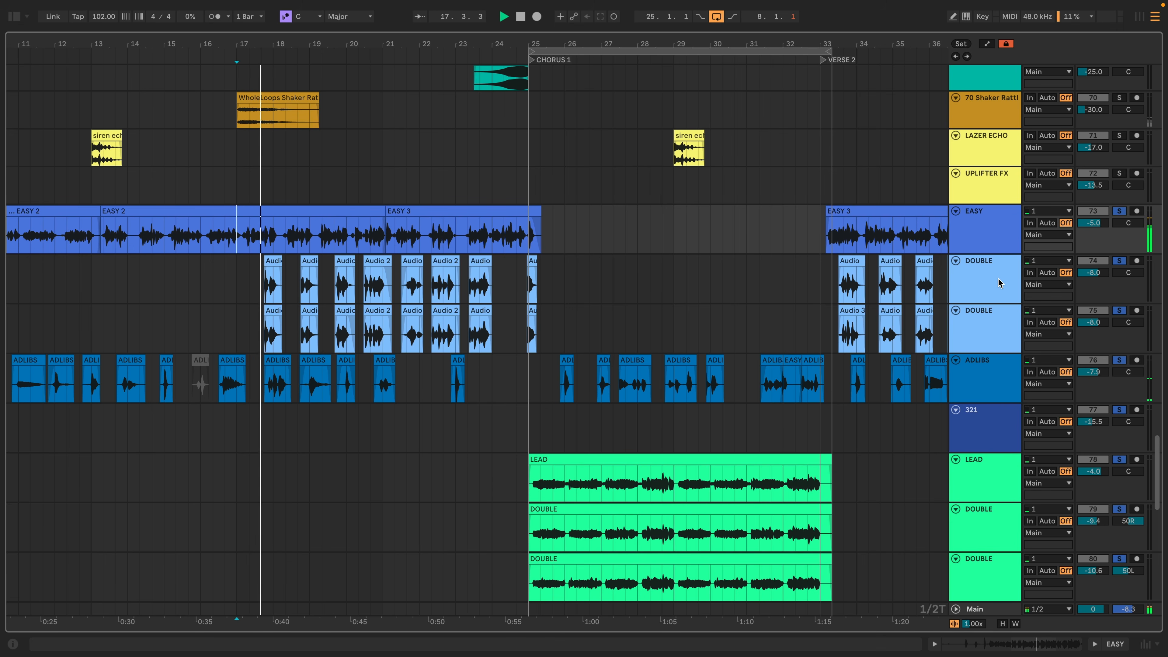
click(967, 280)
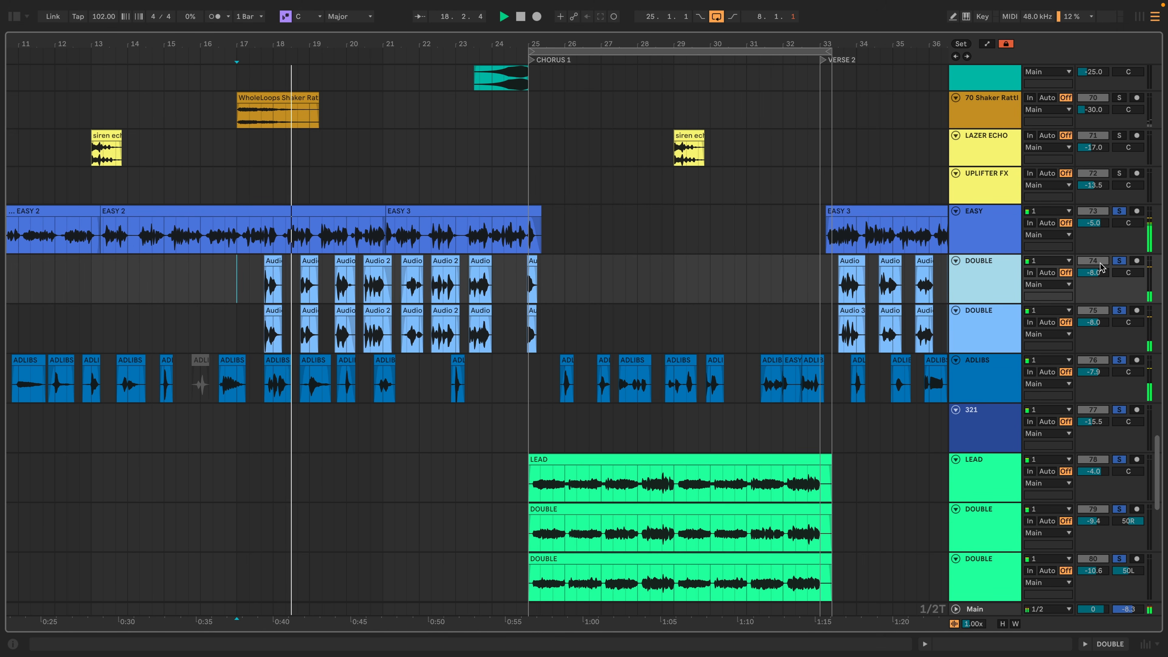
drag(1127, 272, 1127, 229)
drag(1127, 323, 1127, 368)
Unsolo the vocal tracks and lower both light blue DOUBLE tracks together to -10.0 dB
click(990, 317)
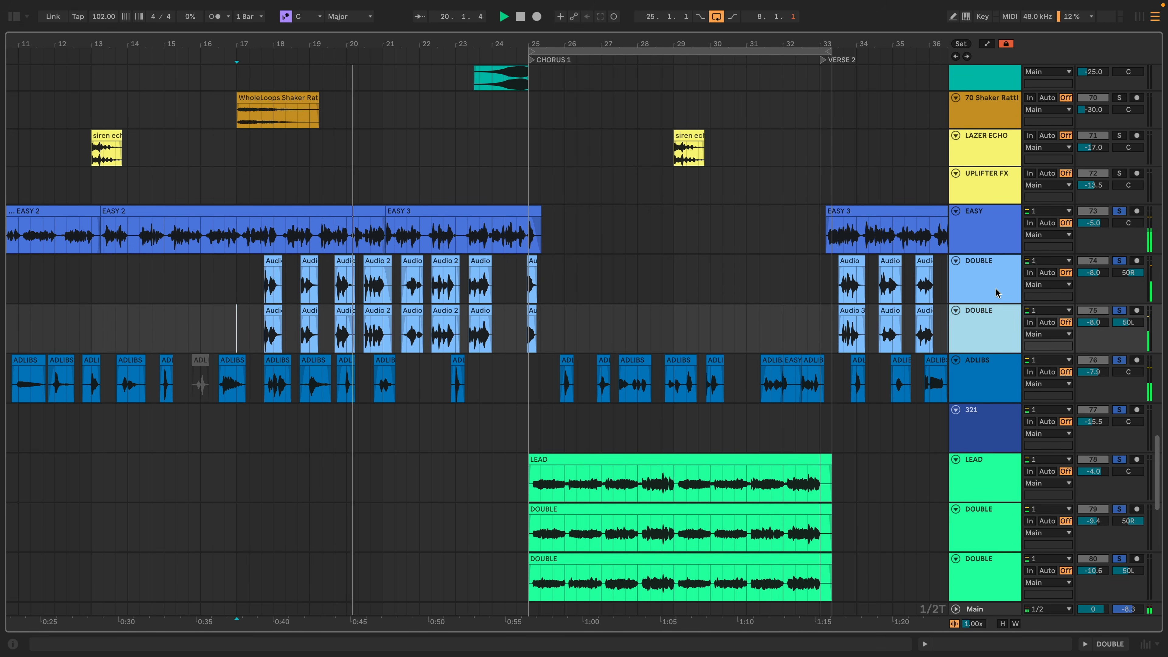
shift+click(993, 278)
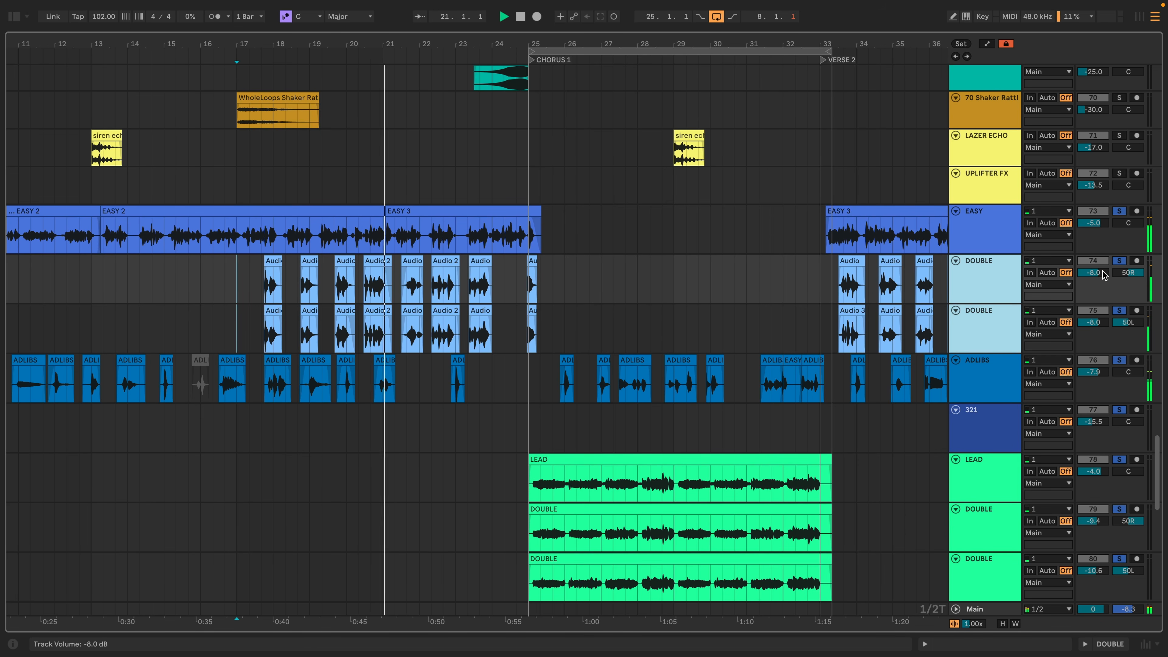
click(995, 277)
click(1002, 310)
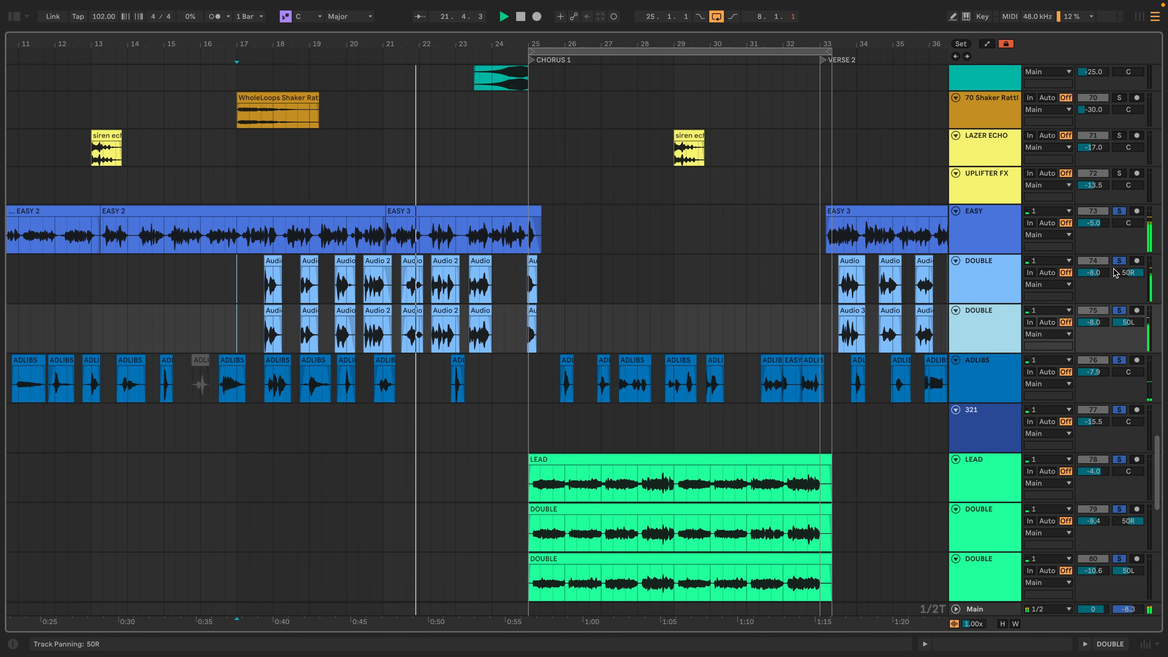
click(1119, 212)
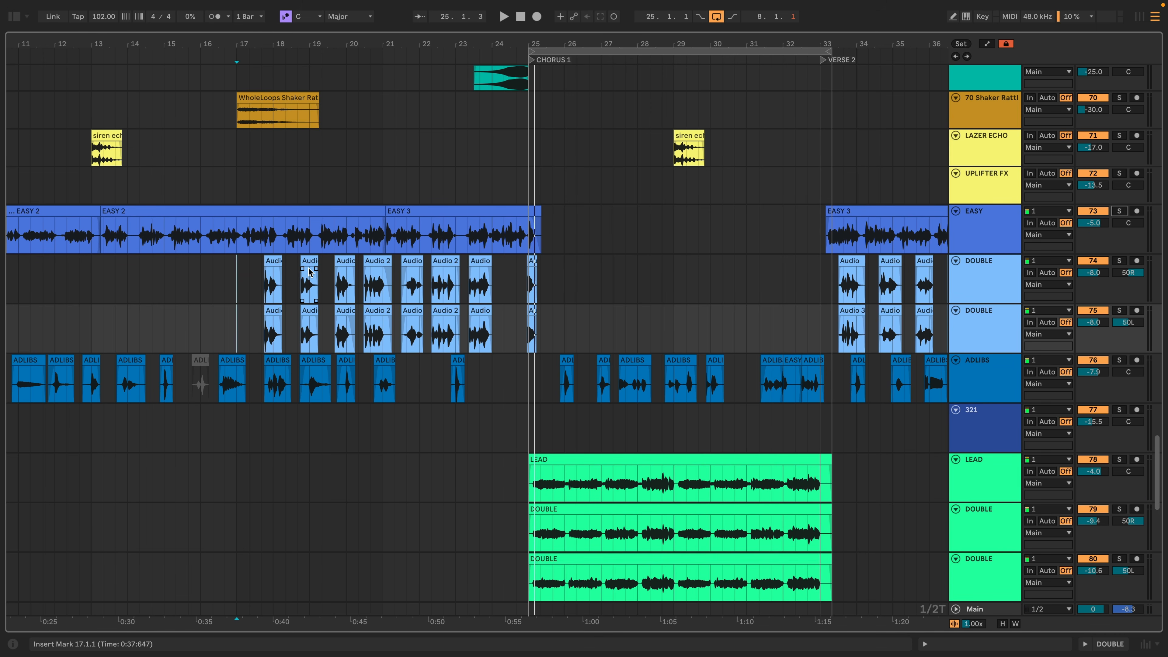
click(989, 276)
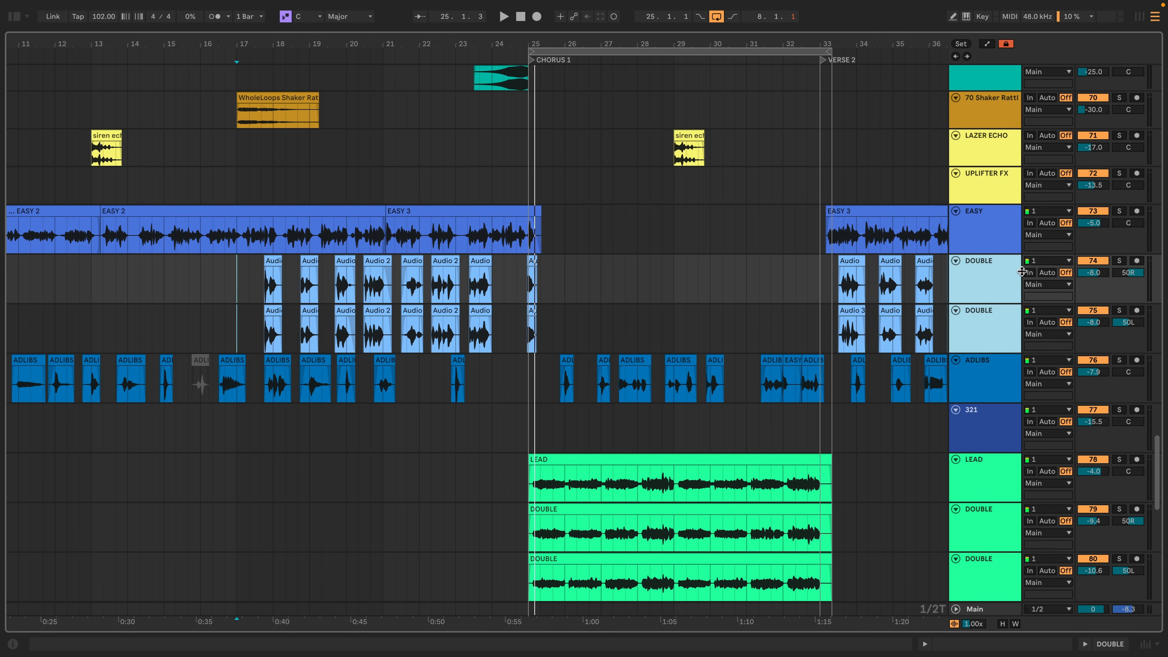
drag(1099, 276, 1098, 282)
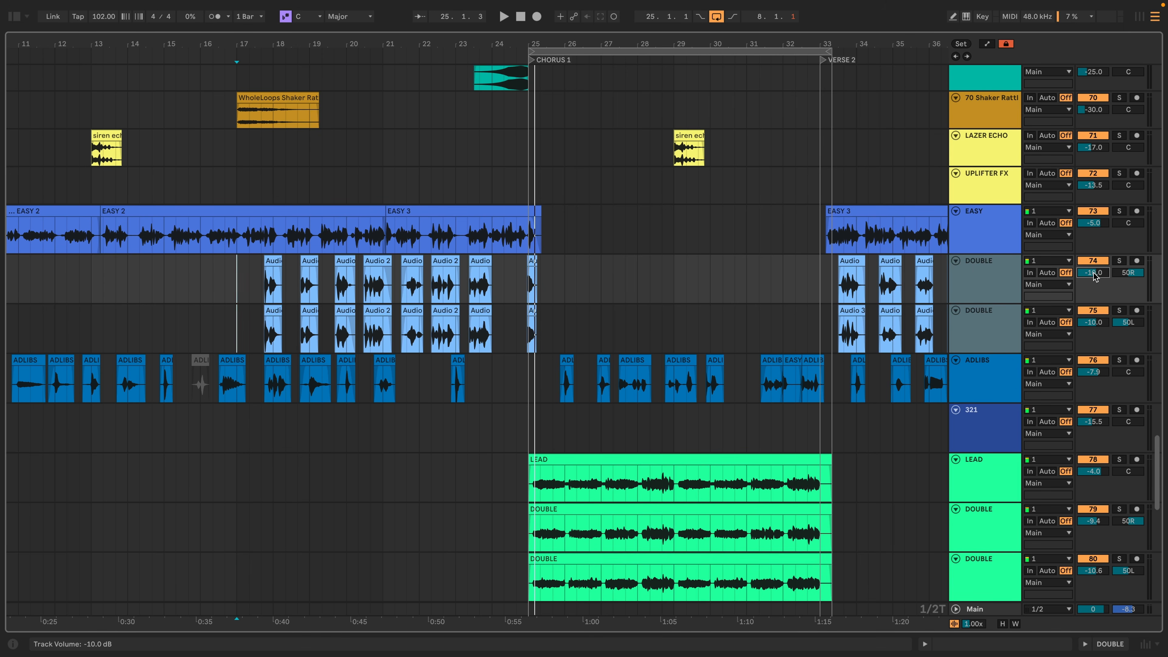
Play from bar 17 with the full mix and pan the two light blue DOUBLE tracks to 27R and 29L
key(space)
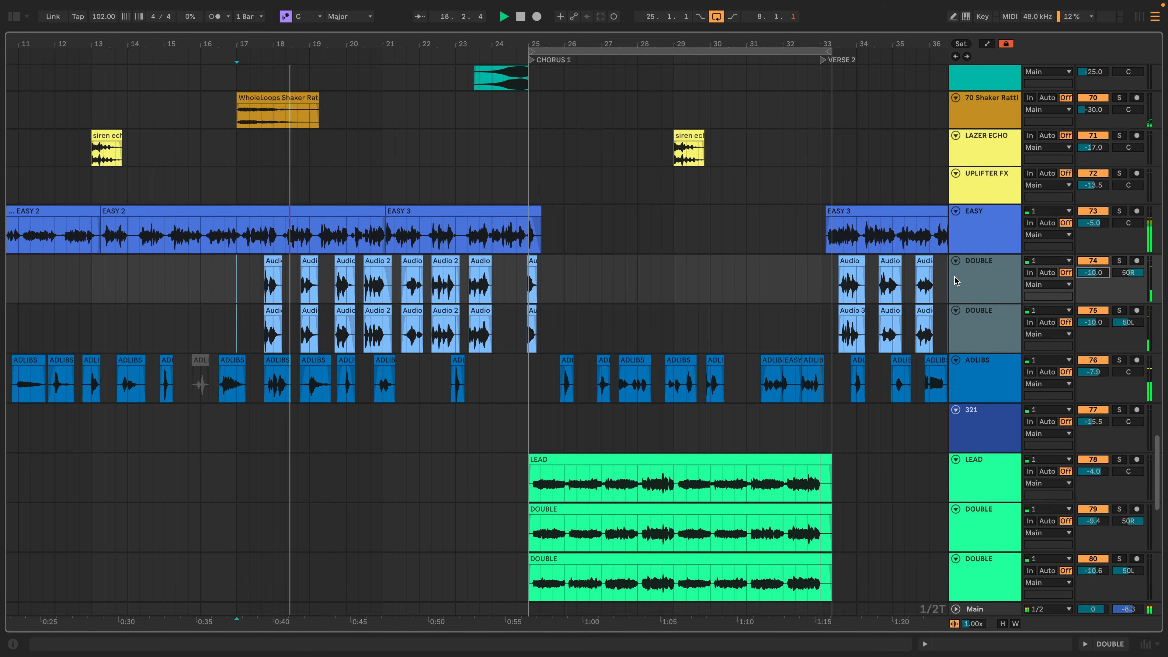
click(992, 279)
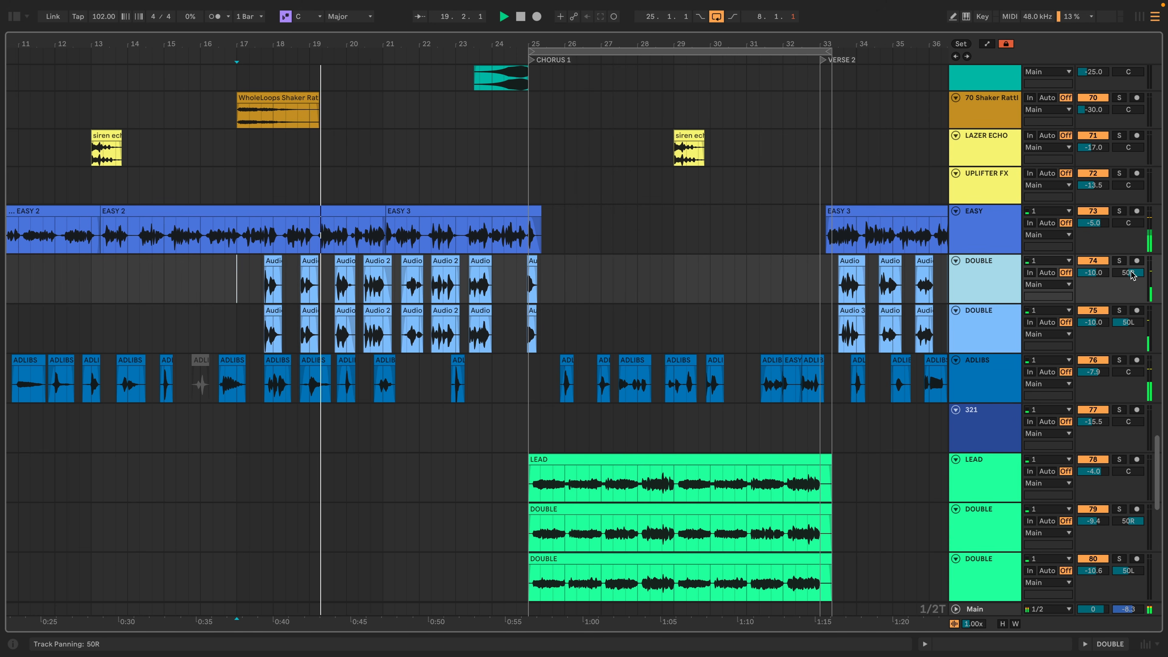
drag(1127, 272, 1128, 315)
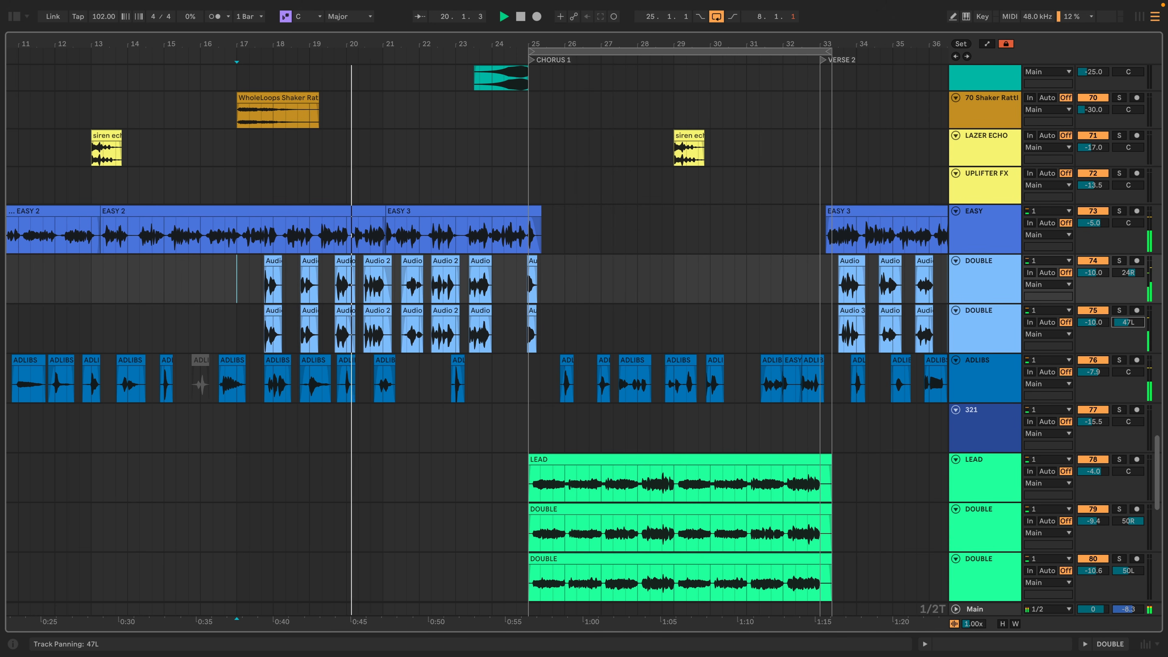
drag(1127, 273, 1128, 271)
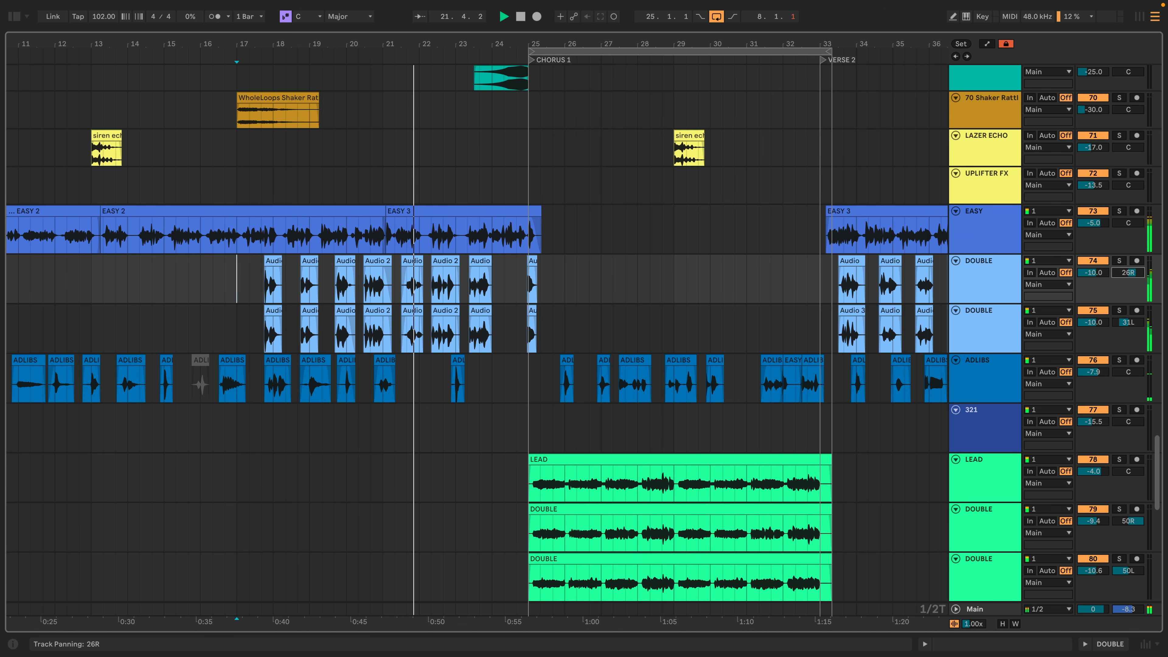
drag(1128, 322, 1129, 321)
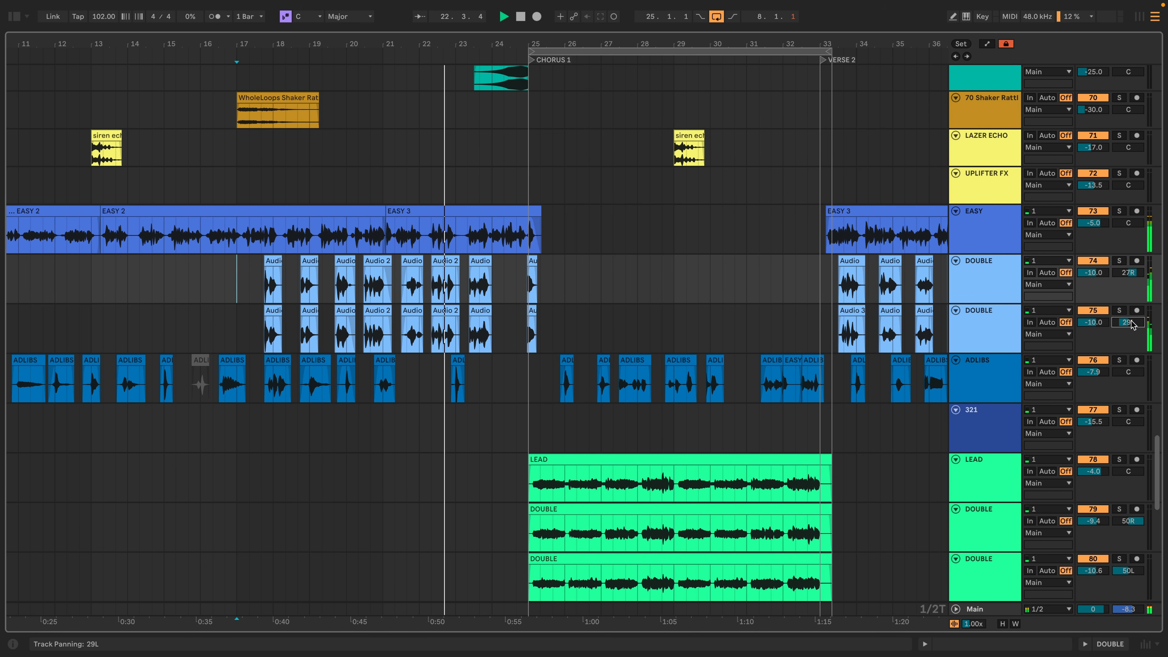
drag(1123, 328, 1122, 327)
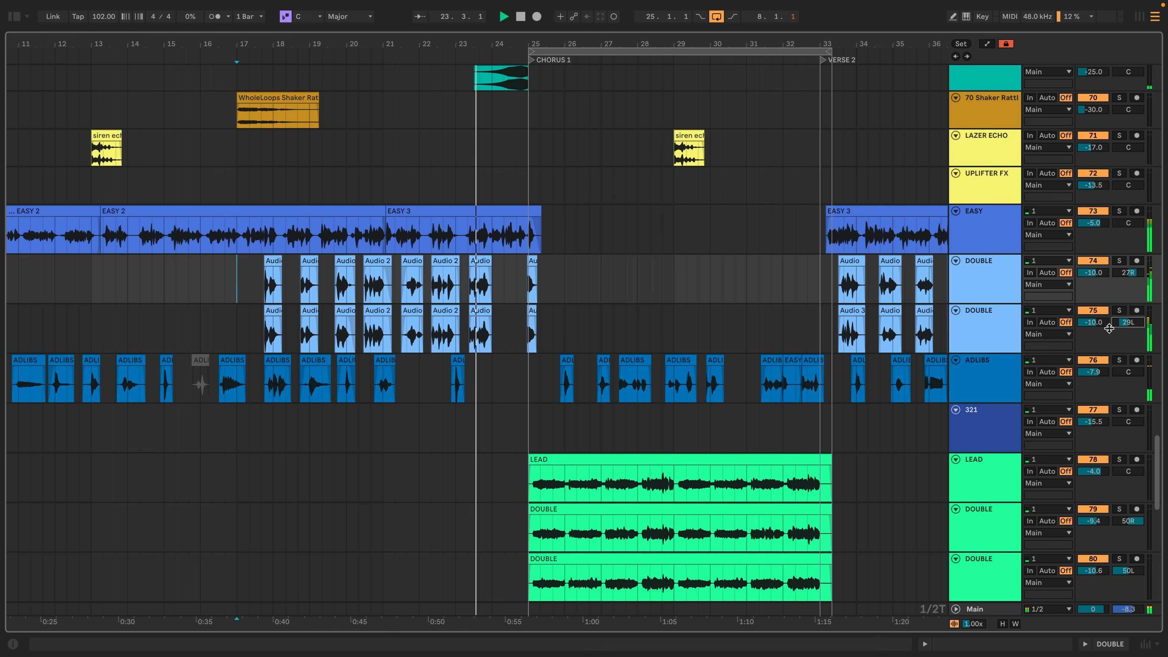
Turn off the chorus loop and pan the four BGV tracks to 50R, 50L, 24R and 23L
click(647, 50)
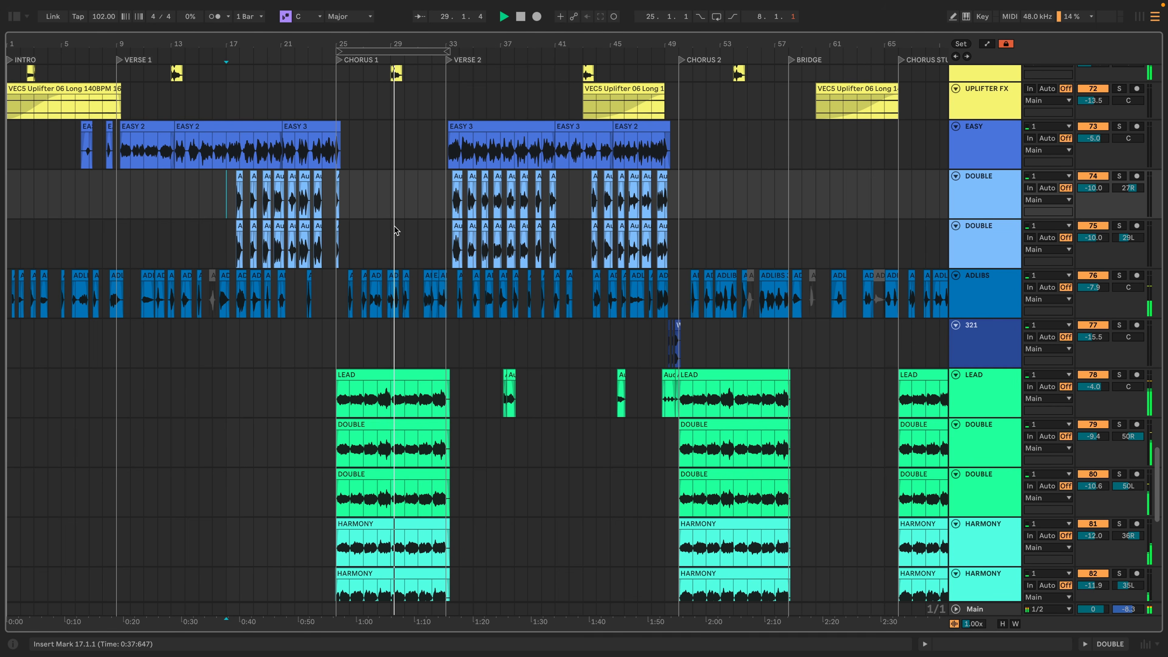
scroll(436, 212, down, 15)
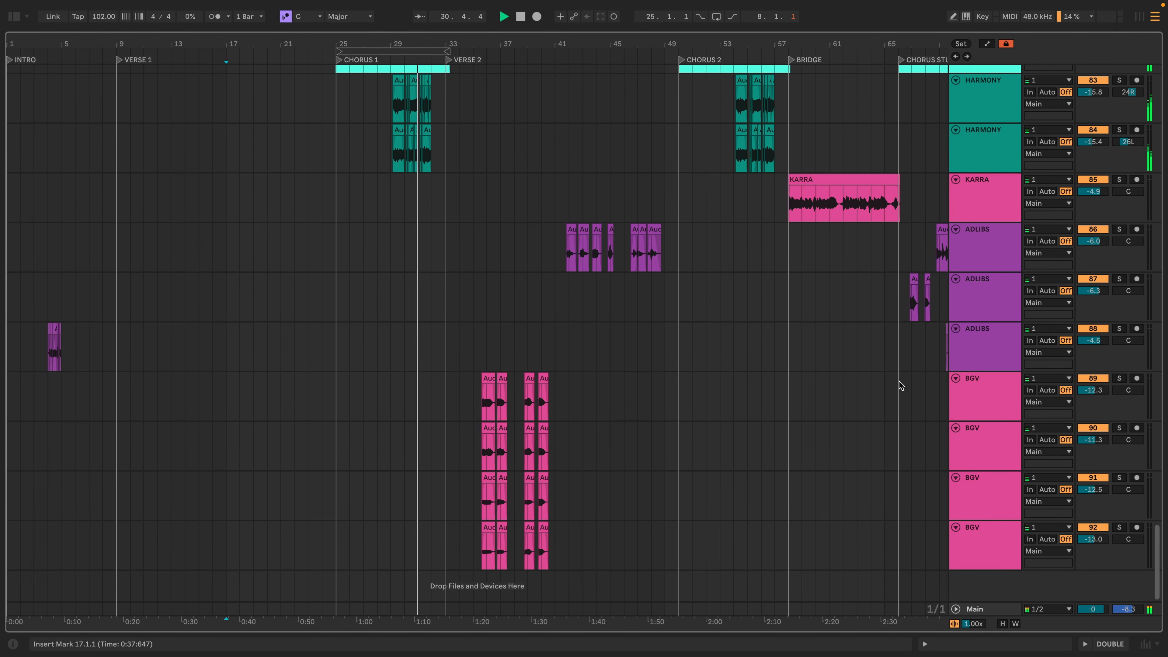
click(998, 387)
drag(1122, 390, 1122, 364)
drag(1127, 440, 1127, 478)
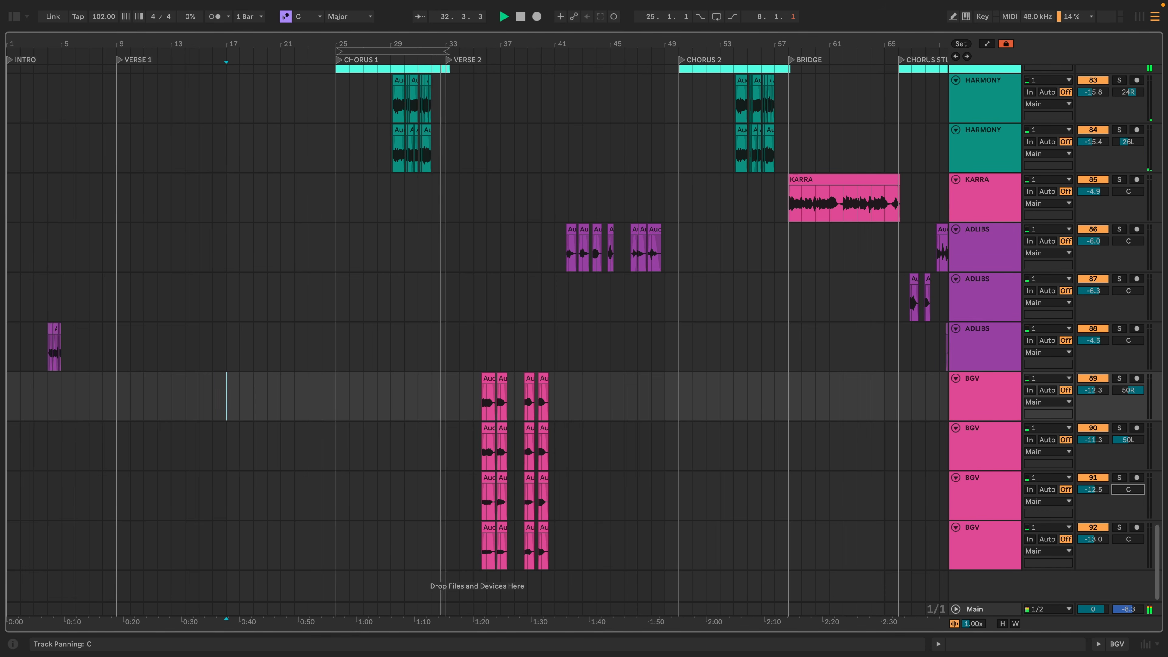
drag(1128, 539, 1127, 550)
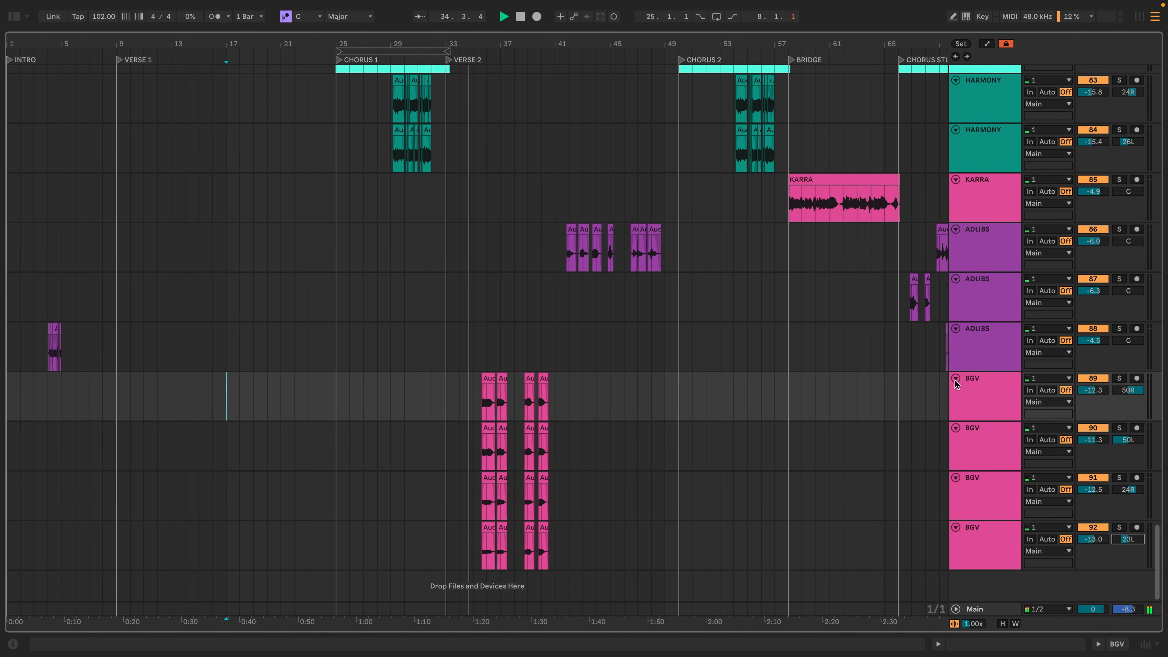
Audition the four BGV tracks in Verse 2 using solo, and check the panning of the third one
click(970, 400)
shift+click(998, 557)
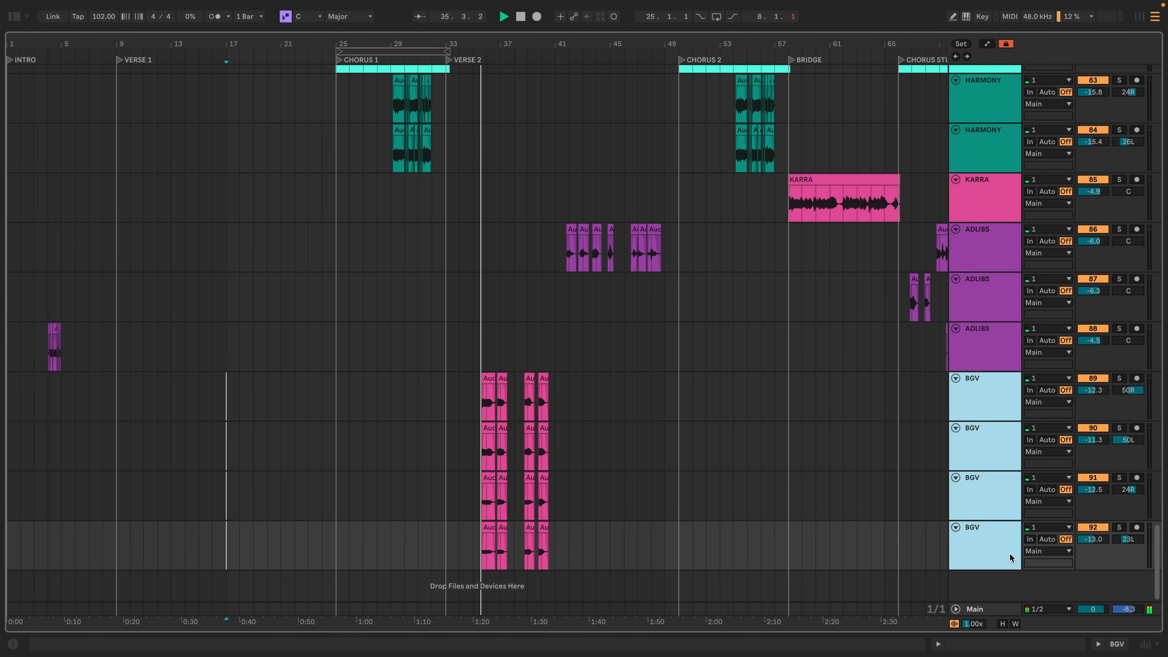
key(s)
key(s)
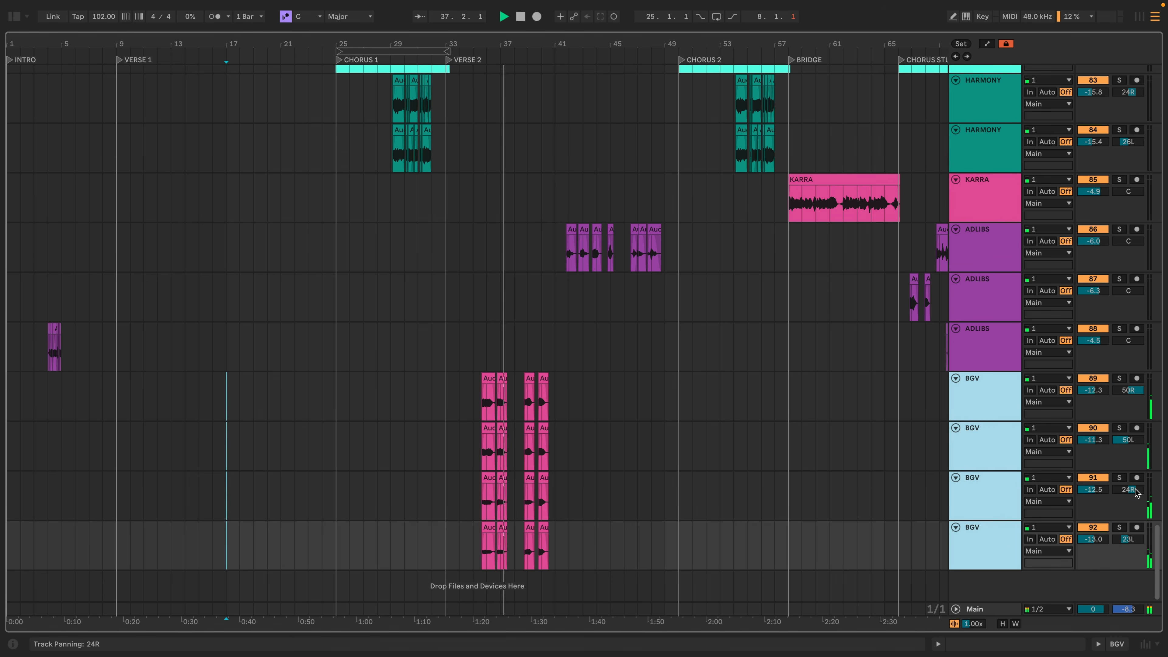
click(989, 493)
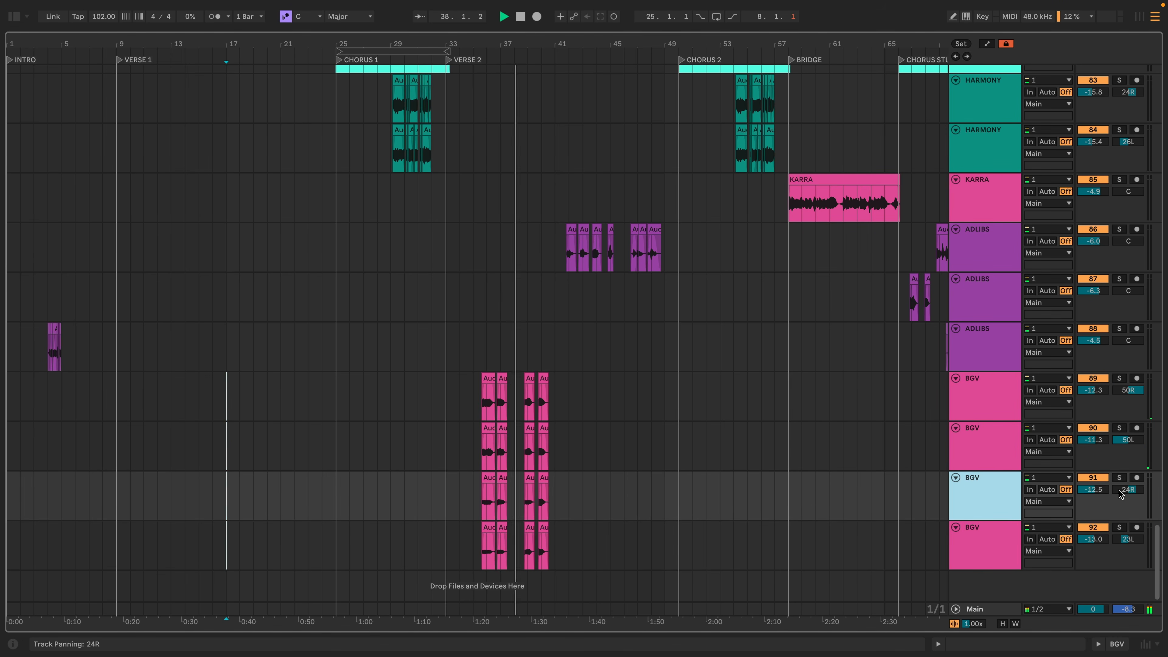
drag(1119, 490, 1119, 489)
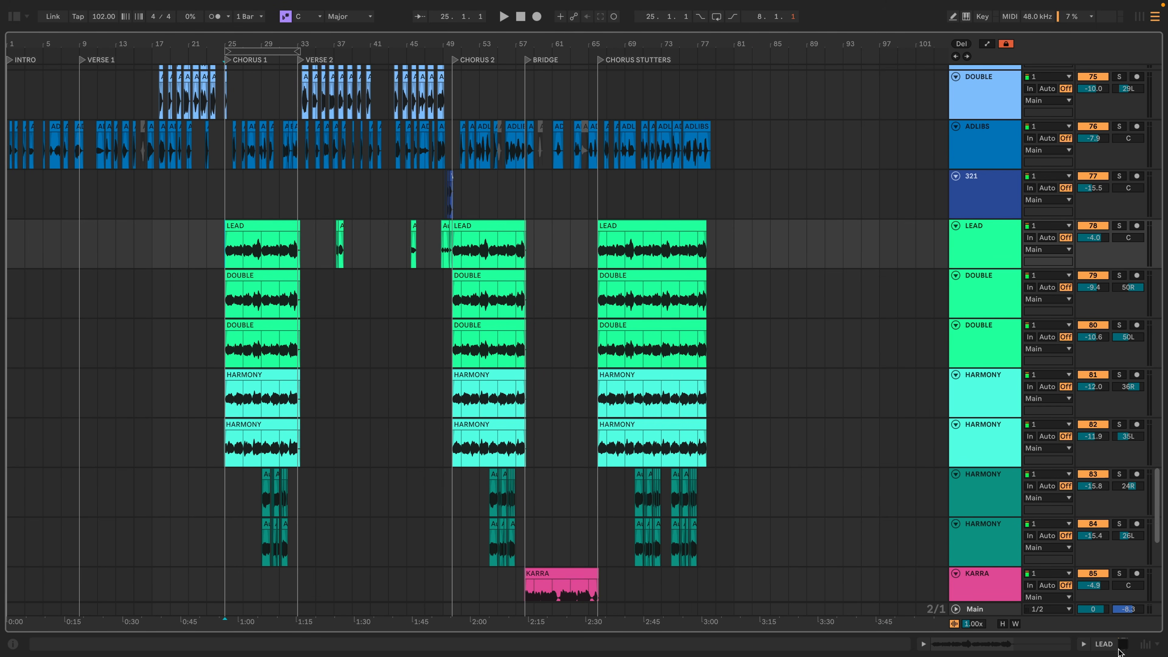
Open the UAD Antares Auto-Tune Realtime plug-in on the green LEAD track and move its window clear of the Chorus 1 clips
click(1121, 645)
click(34, 506)
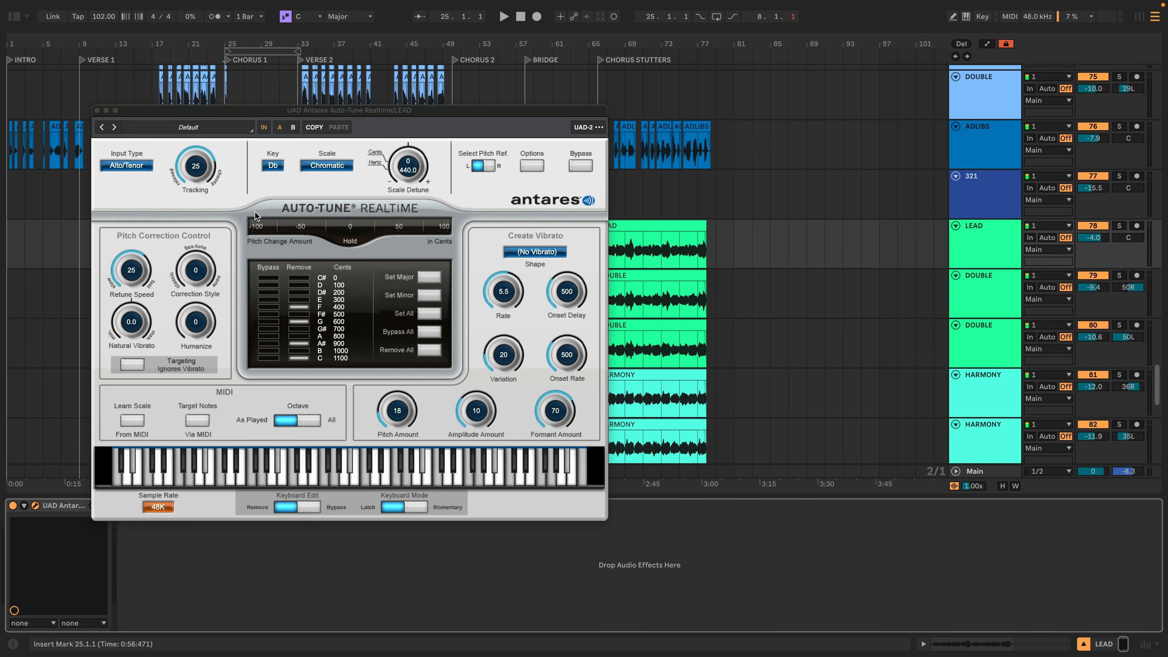
drag(279, 112, 565, 104)
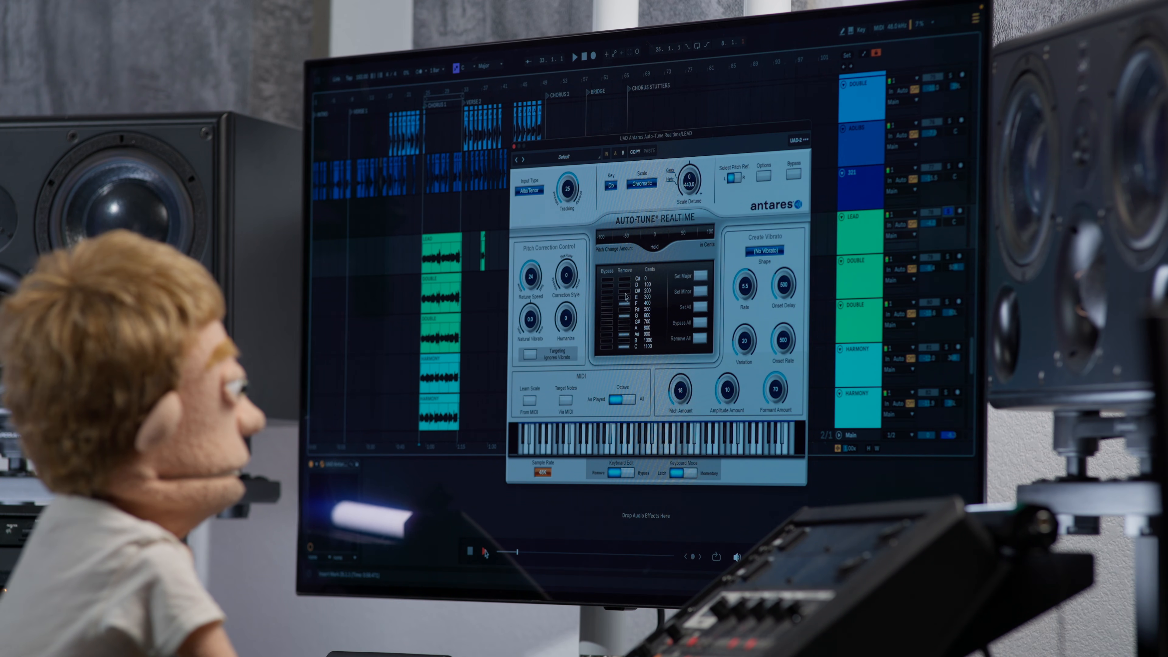
Play the soloed LEAD track from bar 25, try an Auto-Tune Retune Speed of 7, and set it to 24
click(334, 464)
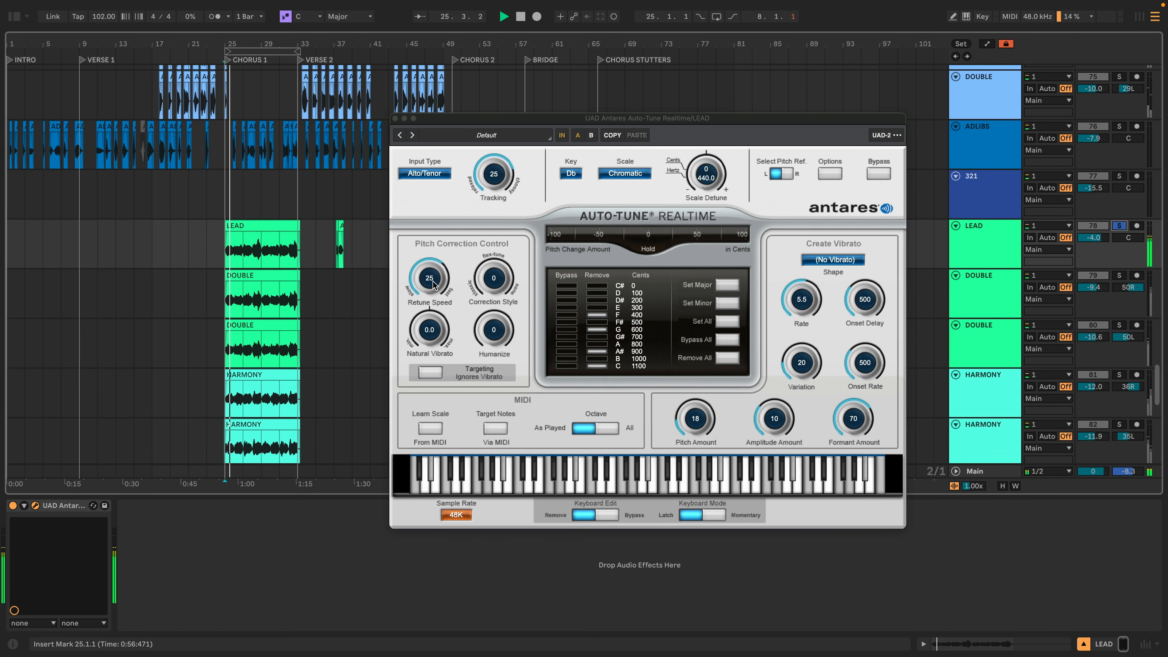
drag(433, 284, 428, 243)
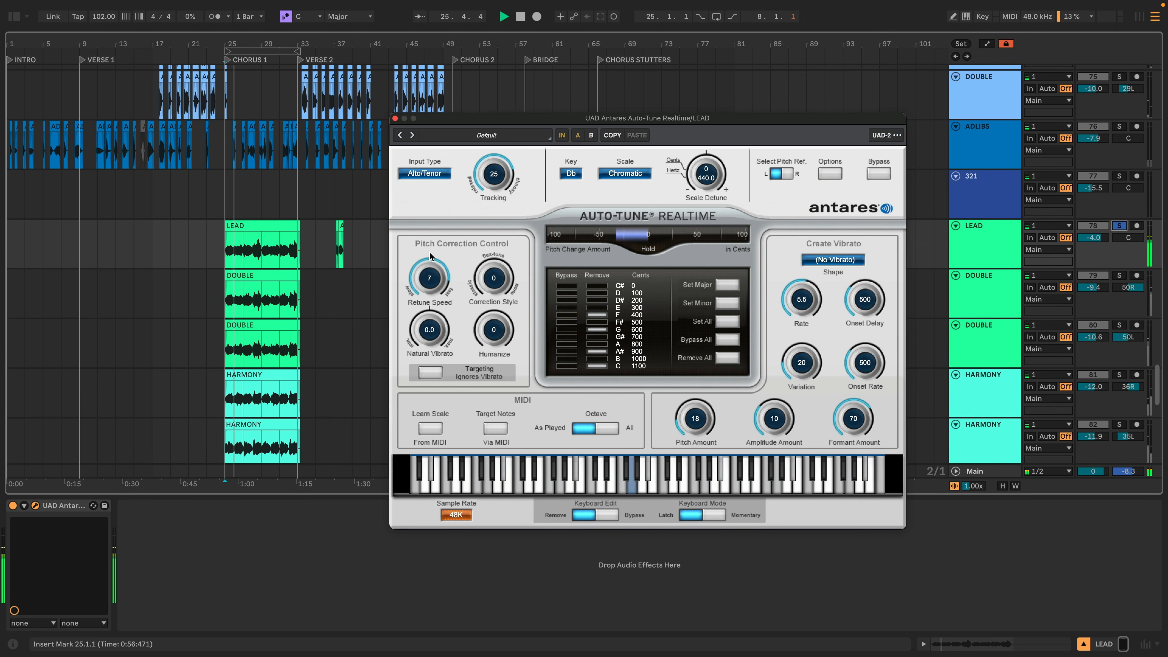
drag(423, 252, 433, 284)
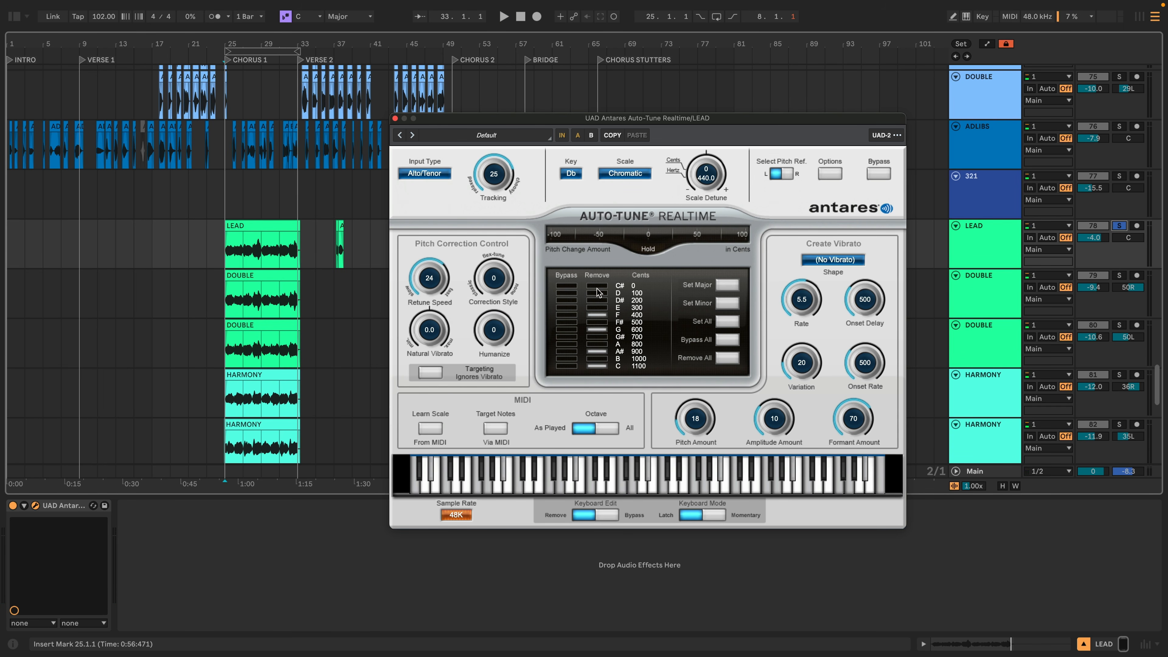
Copy the Auto-Tune Realtime device from the LEAD track and paste it onto the DOUBLE and HARMONY tracks
click(57, 506)
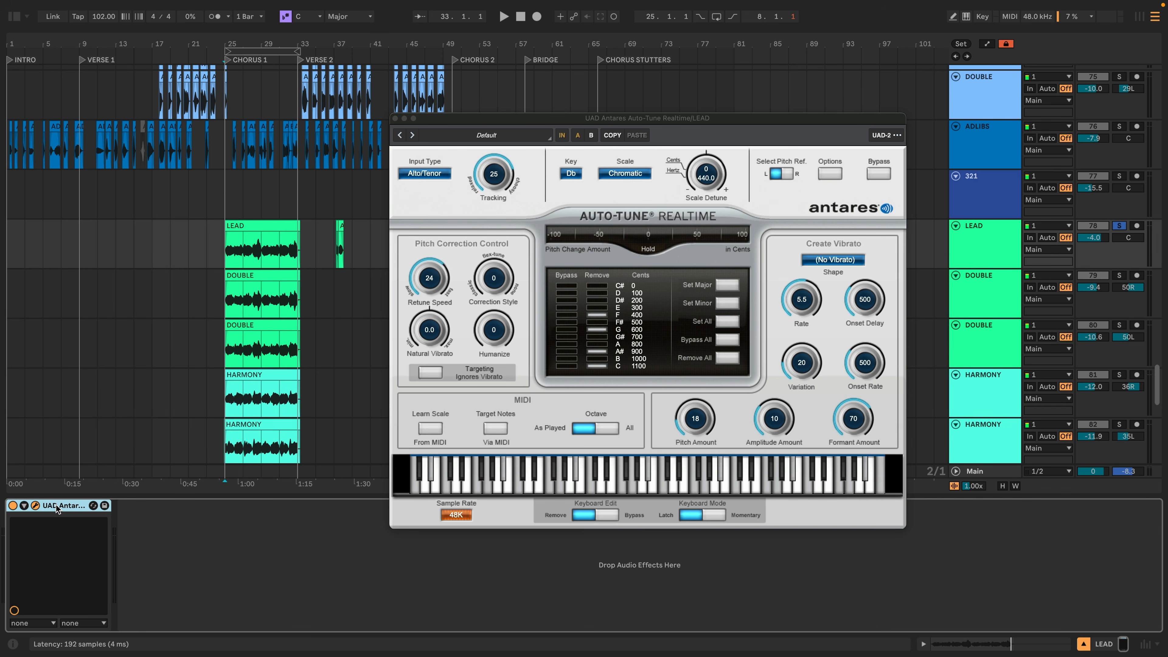
click(207, 292)
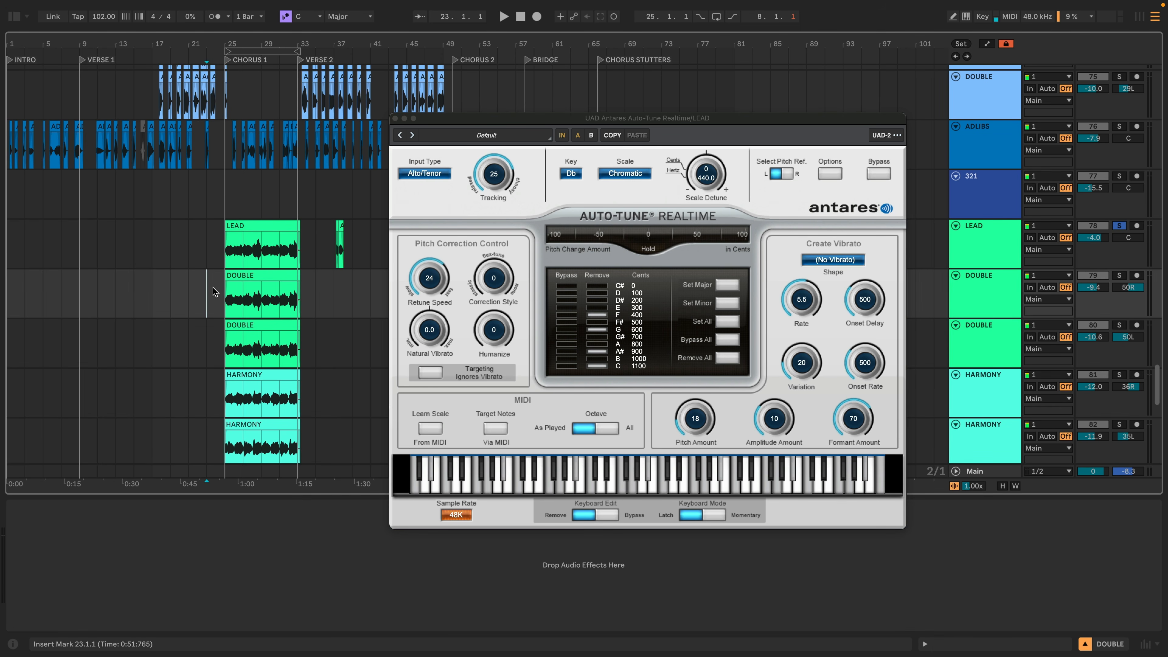
right_click(154, 536)
click(187, 344)
right_click(171, 528)
click(175, 532)
click(209, 391)
right_click(205, 529)
click(208, 532)
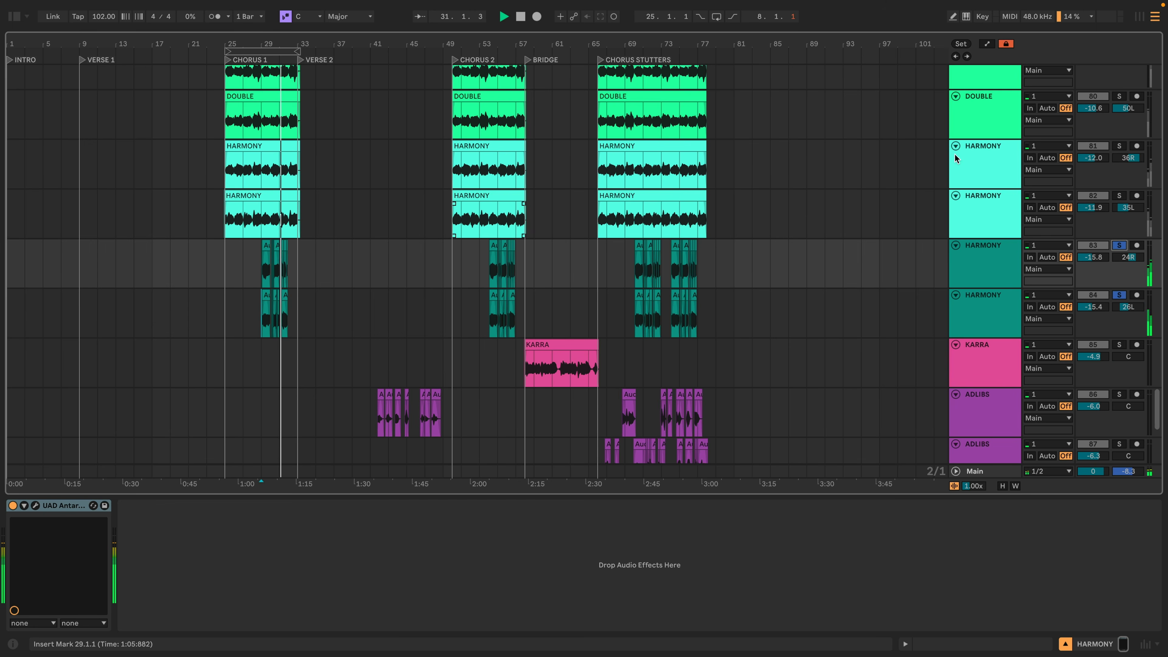
Solo the two light-coloured HARMONY tracks with the dark green ones, open the first dark green HARMONY's Auto-Tune Realtime, and play from bar 29
super+click(1119, 194)
super+click(1120, 146)
click(261, 279)
key(space)
click(36, 505)
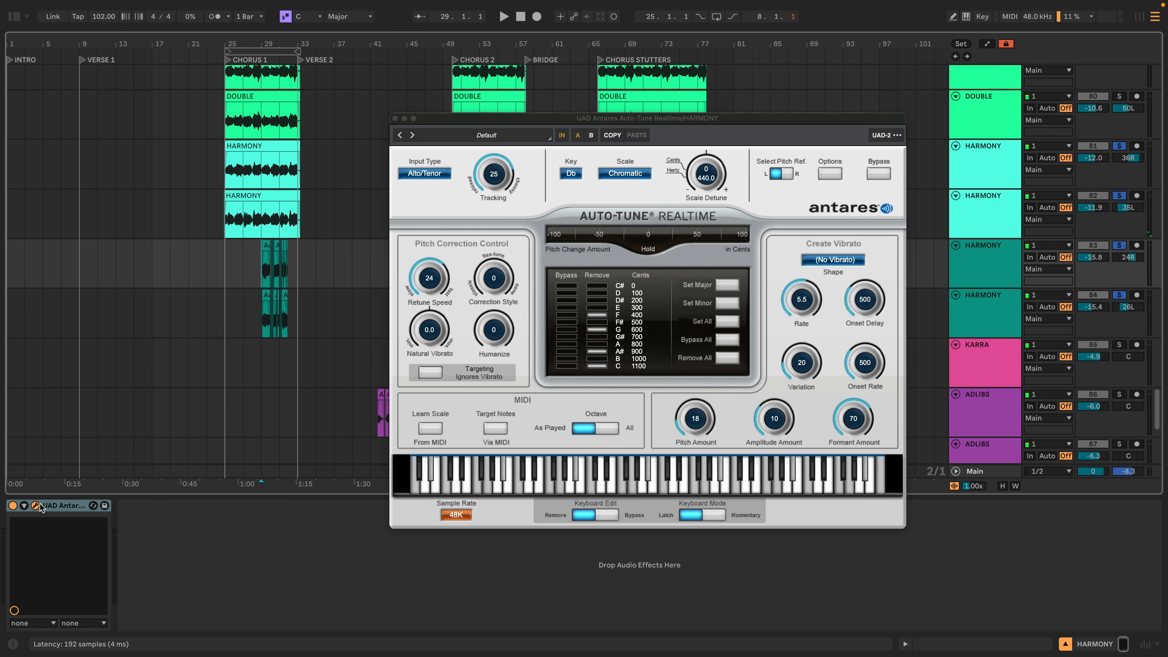
key(space)
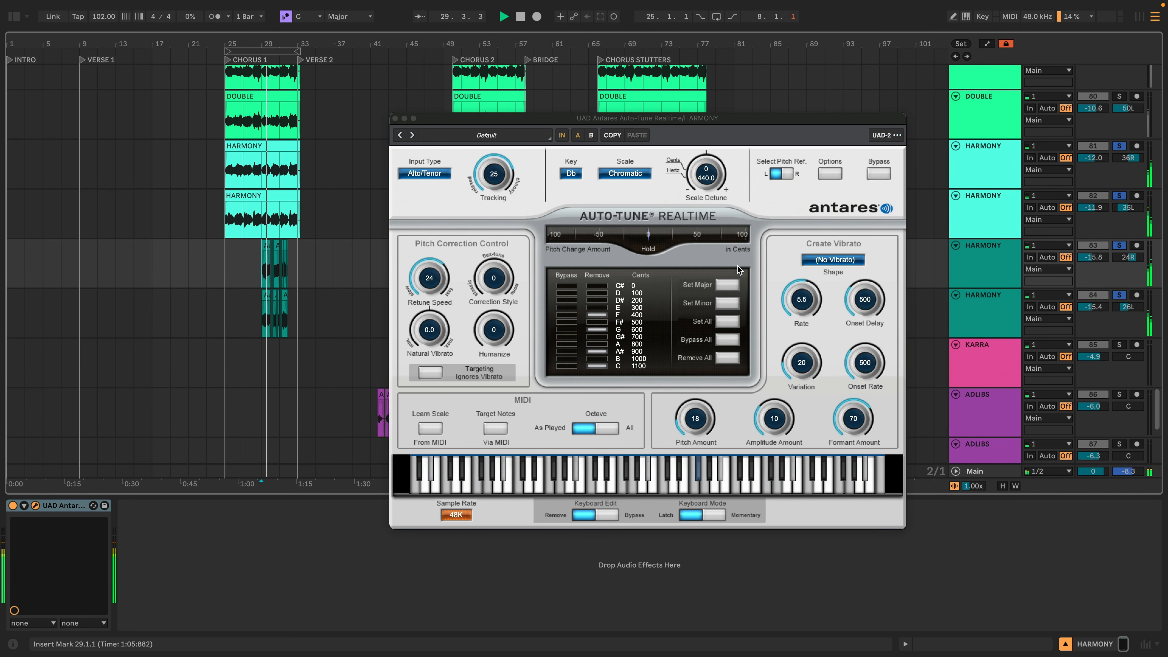
Restore the removed note F in the dark green HARMONY's Auto-Tune Realtime, replay the harmonies, and close the plug-in window
key(space)
click(596, 316)
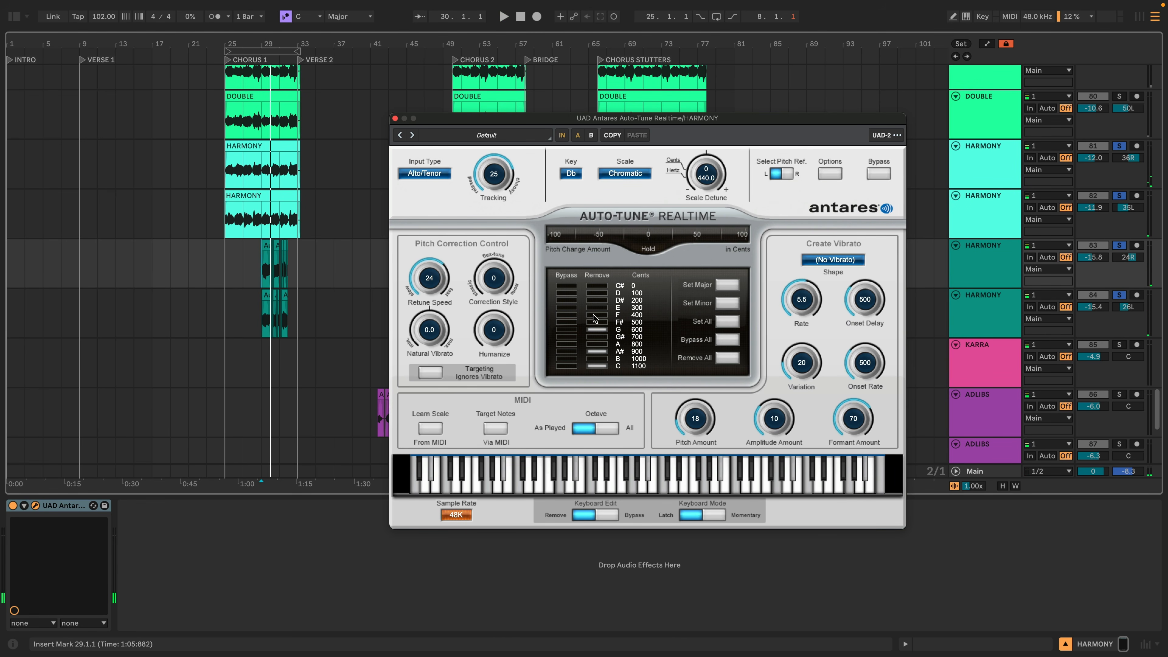
key(space)
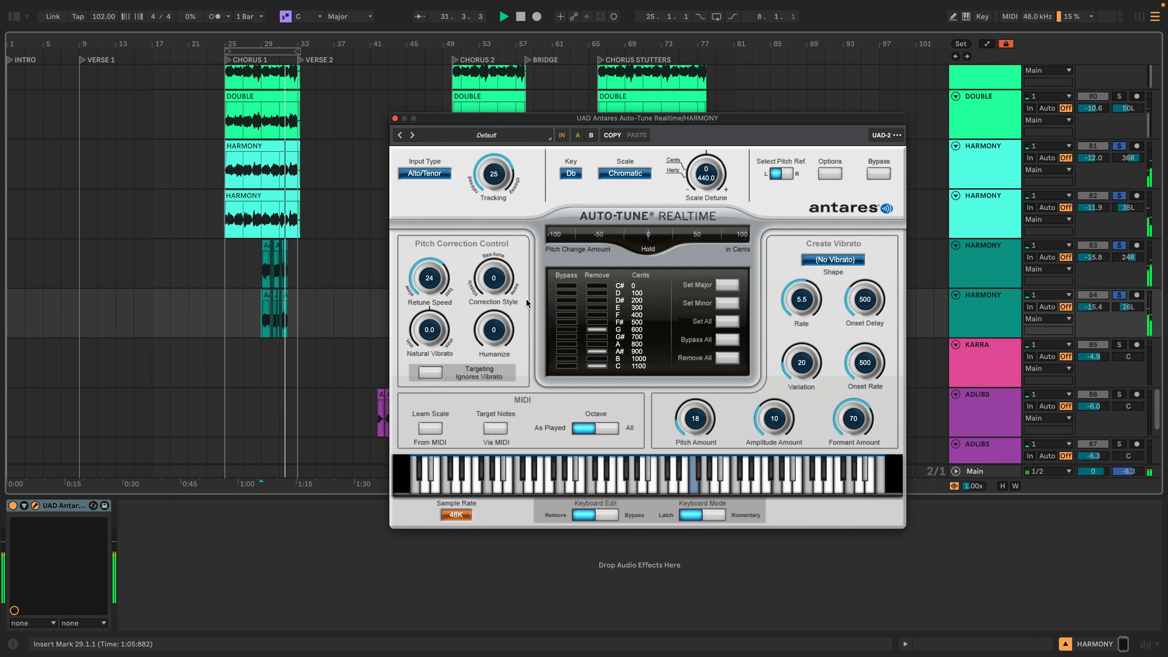
click(395, 119)
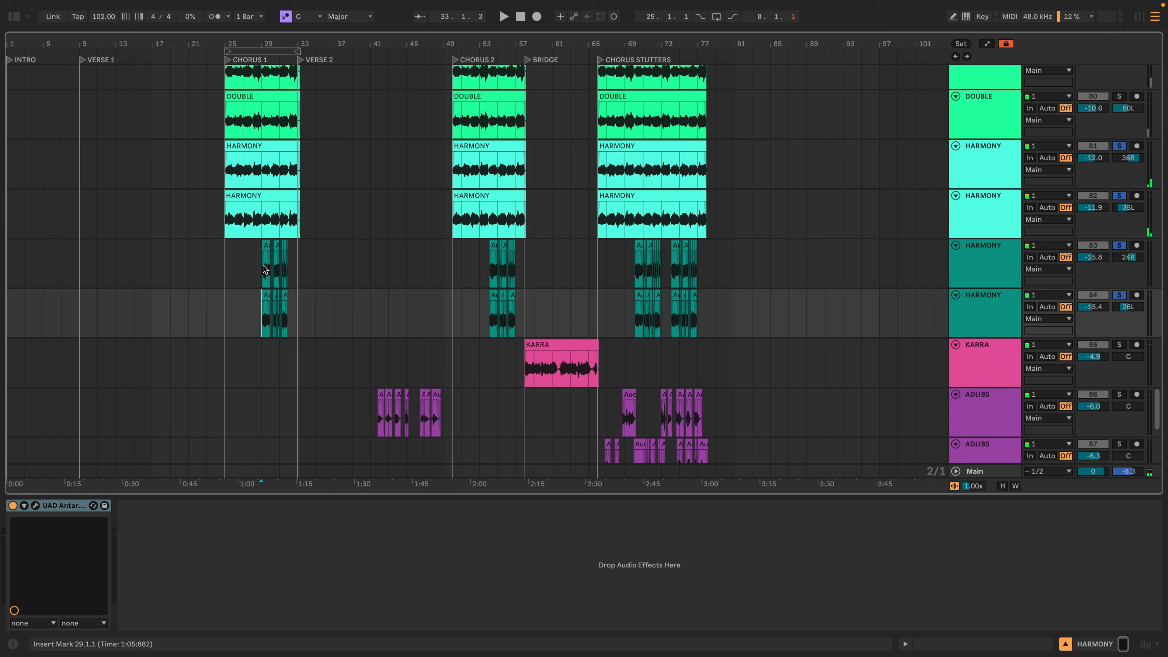
Play the first purple ADLIBS track soloed from bar 41, and clear all solos
scroll(292, 294, up, 5)
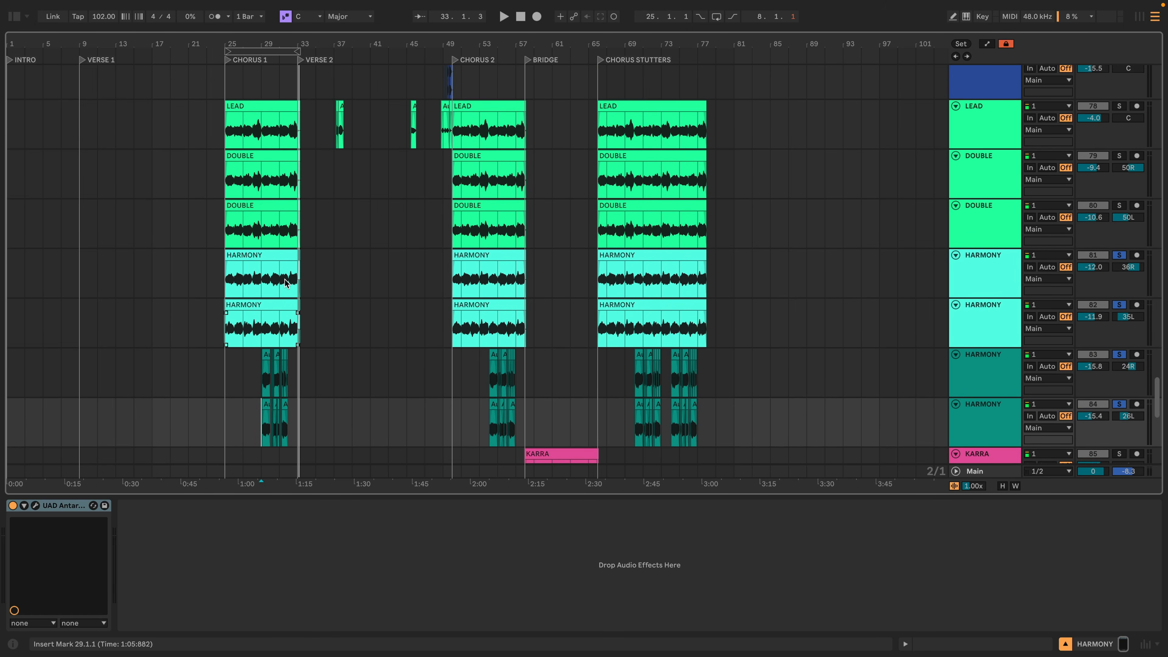
scroll(299, 283, down, 3)
scroll(298, 281, down, 2)
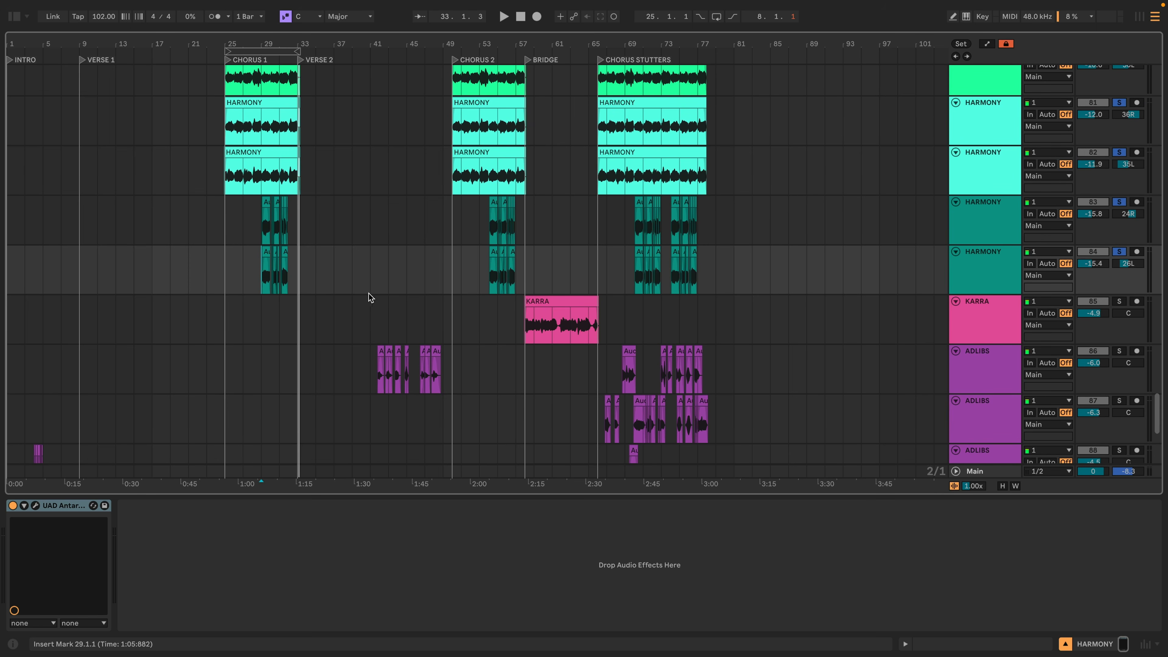
scroll(398, 323, down, 3)
scroll(397, 323, down, 2)
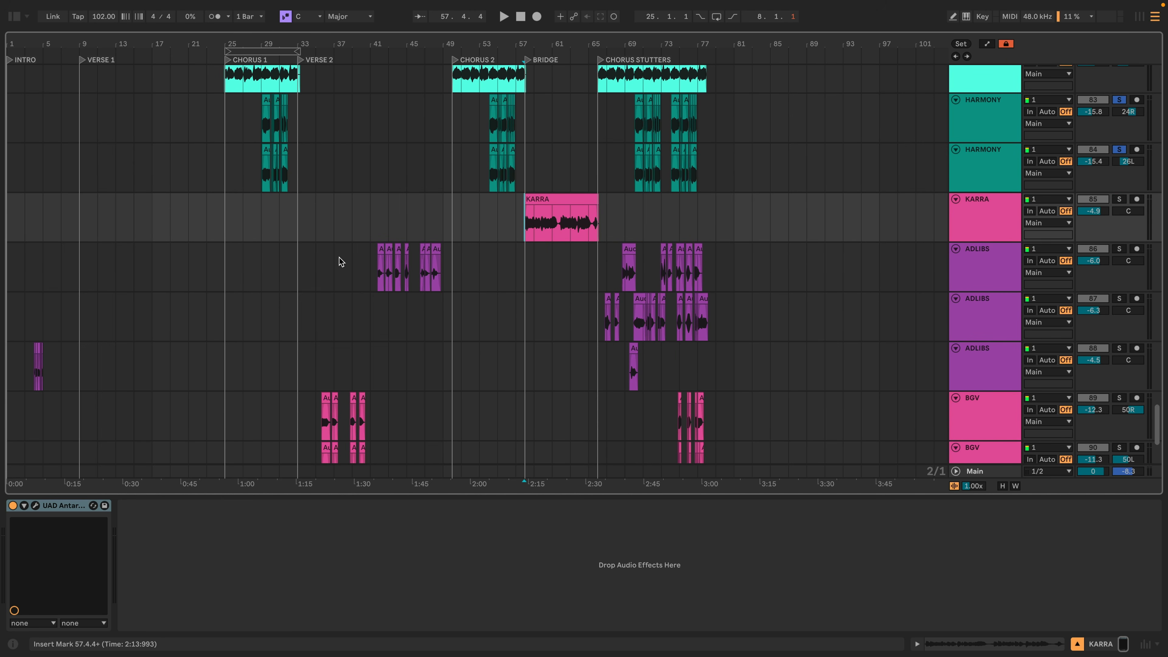
click(376, 270)
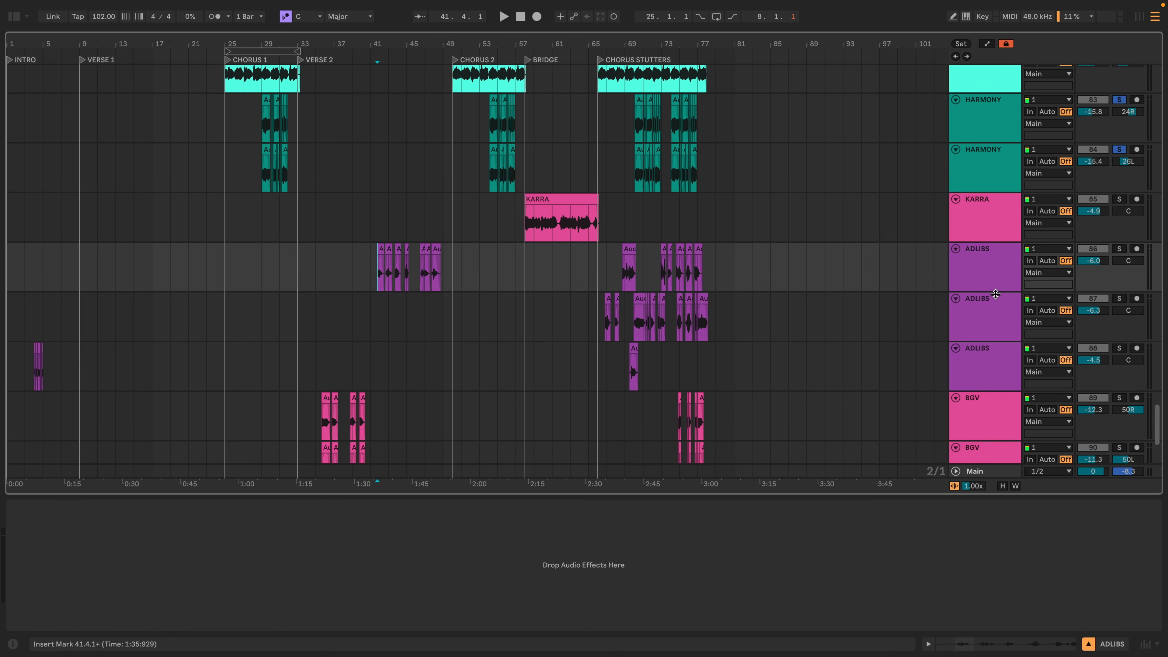
key(space)
click(1118, 249)
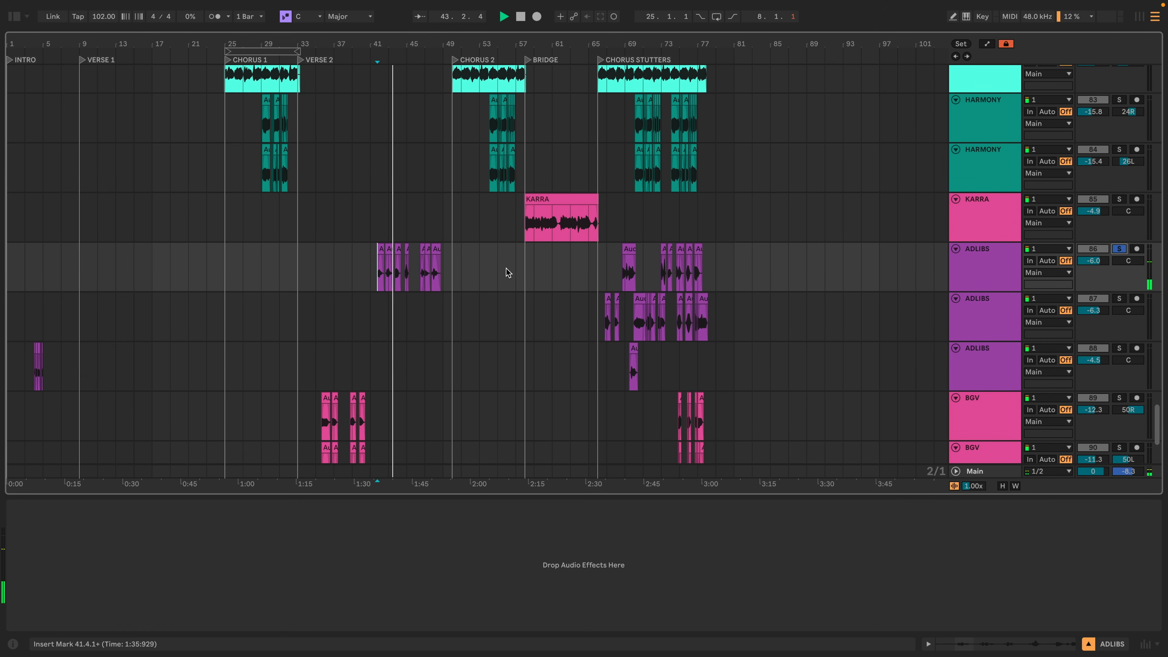
click(1118, 248)
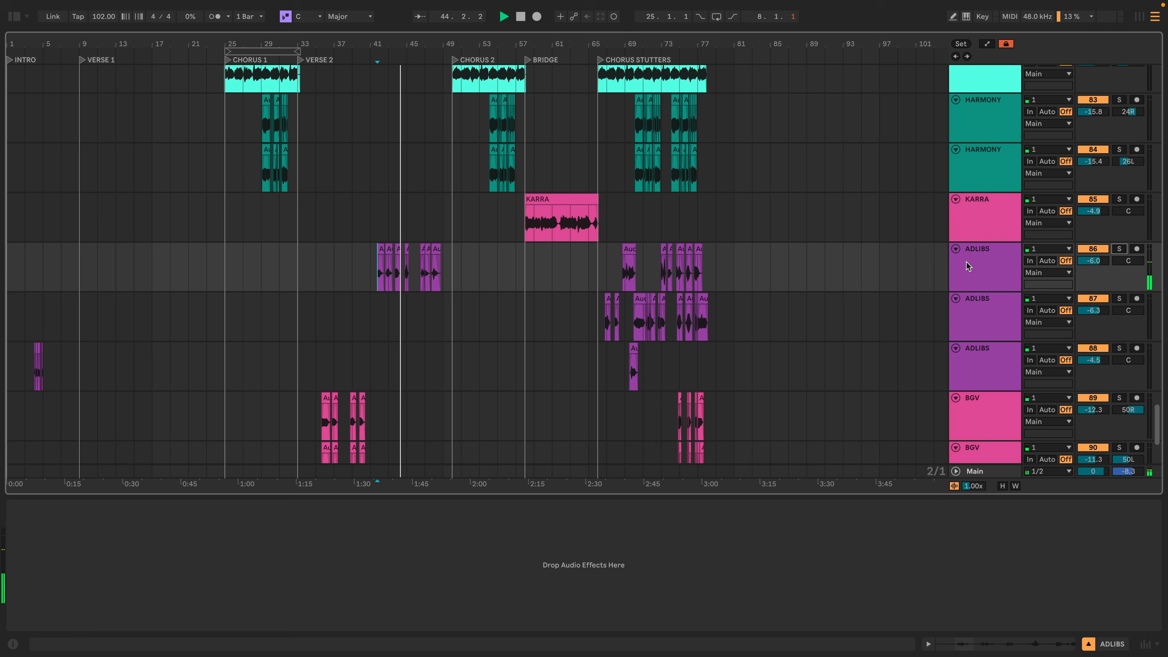
Paste the Auto-Tune Realtime device onto the BGV tracks, play them soloed from bar 35, and close the plug-in window
scroll(498, 339, down, 4)
click(319, 344)
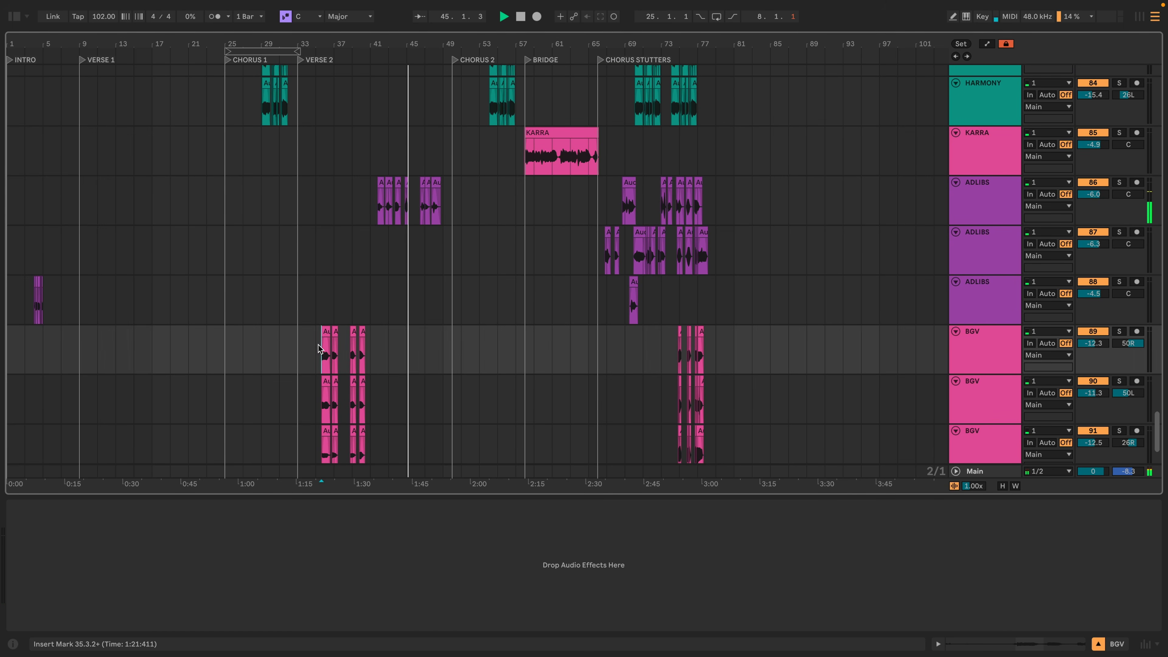
click(1118, 332)
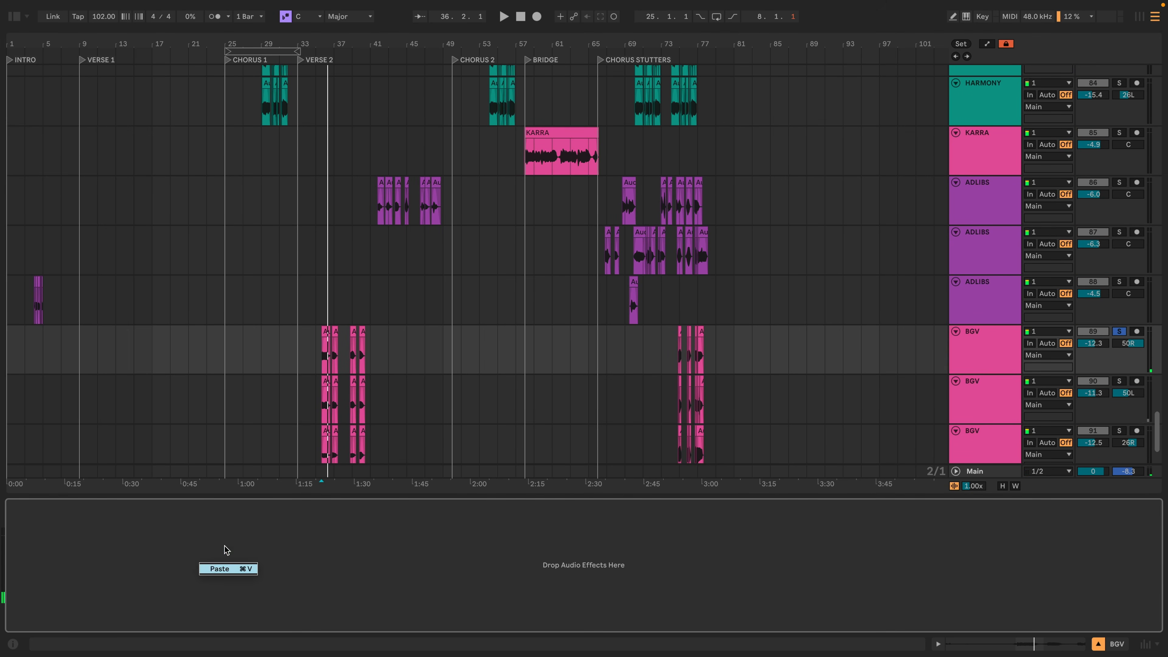
drag(224, 546, 224, 549)
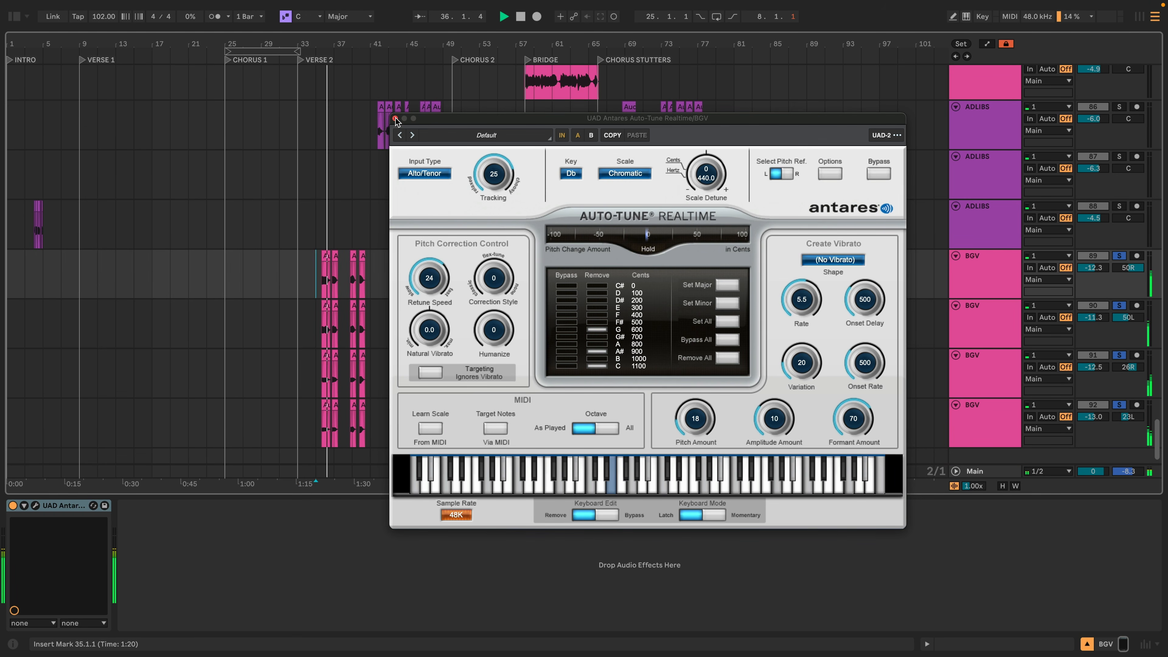
click(395, 118)
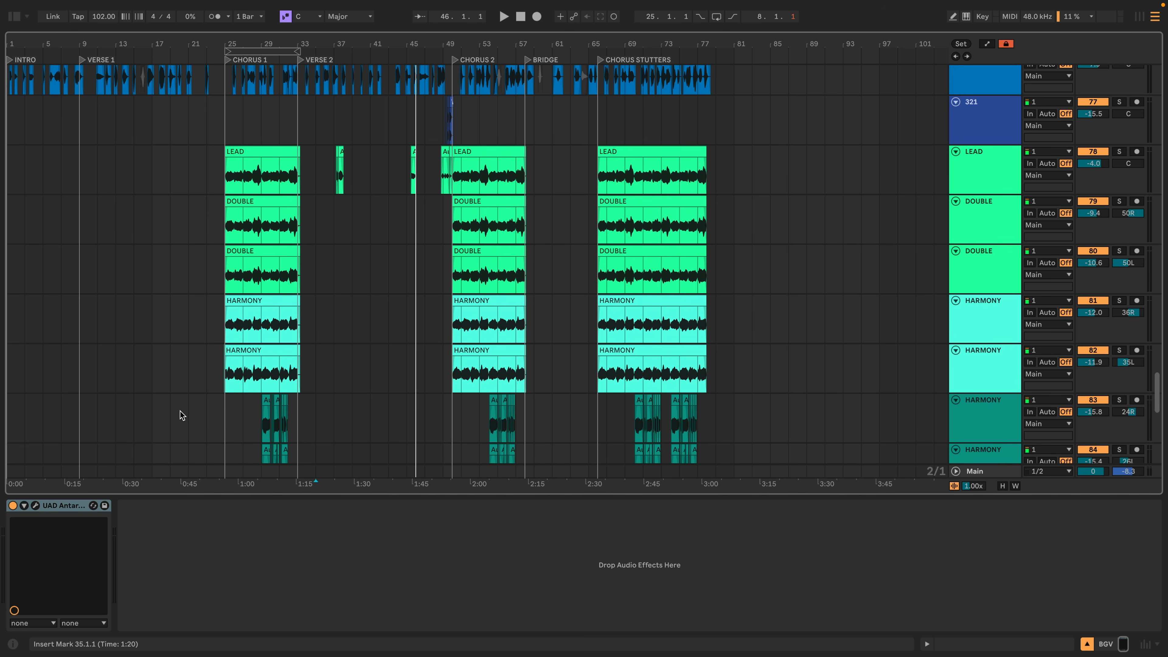
Group all the vocal tracks, from the EASY track through the last BGV
scroll(622, 352, down, 10)
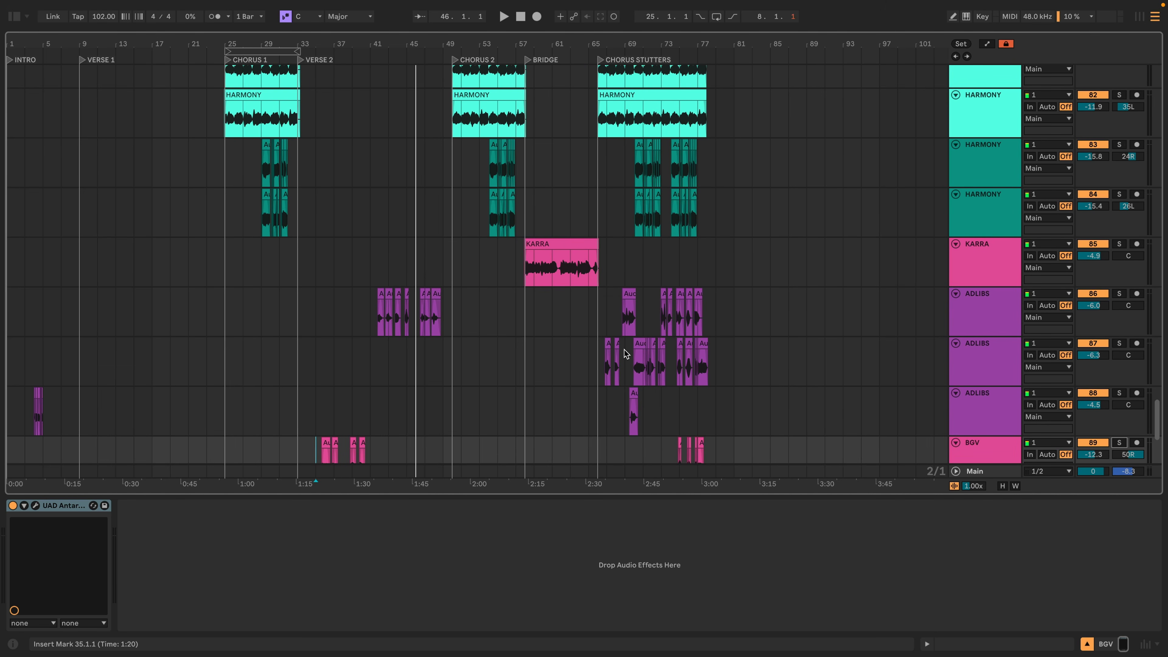
scroll(624, 349, up, 15)
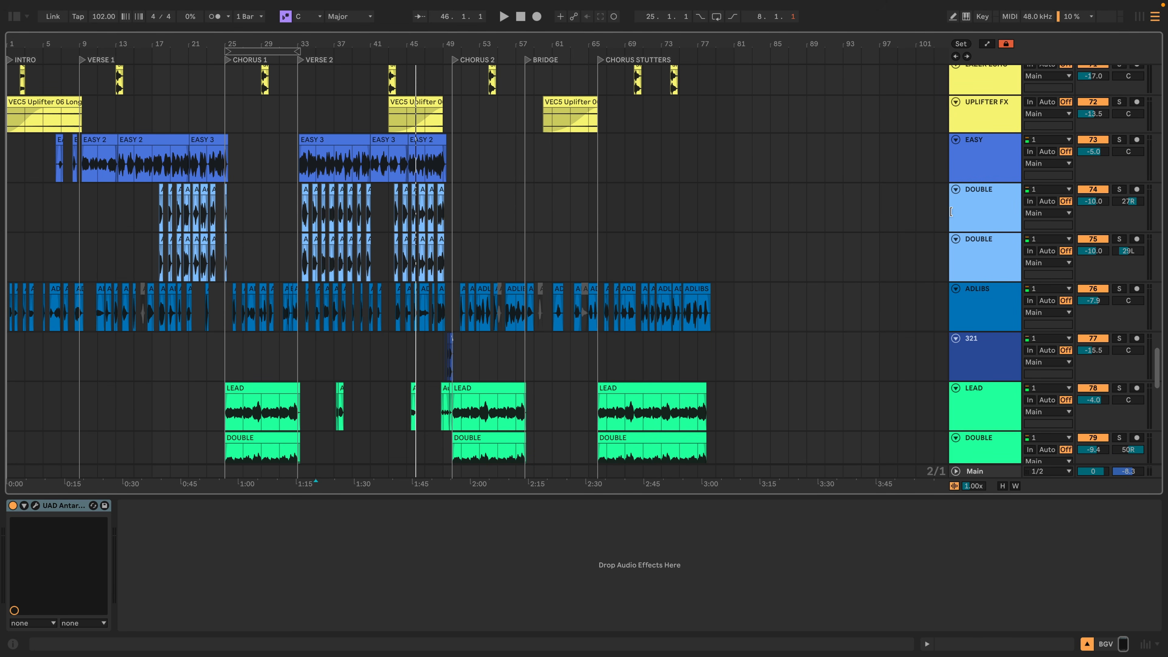
scroll(946, 211, down, 8)
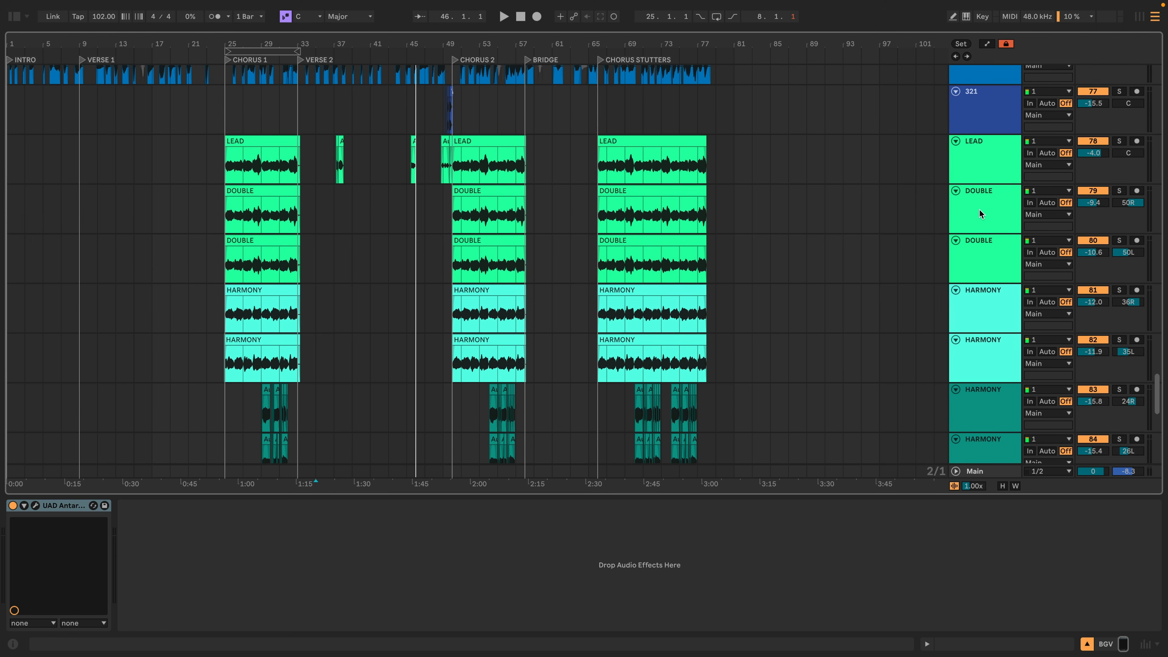
scroll(983, 214, up, 14)
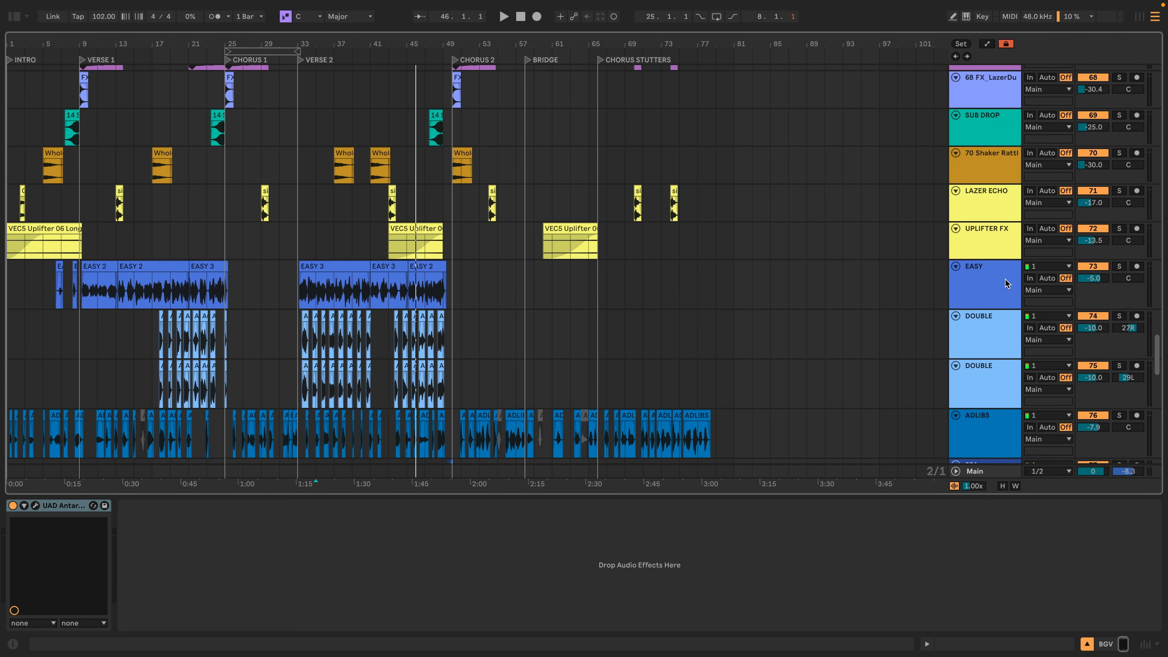
click(1003, 277)
scroll(1003, 276, down, 20)
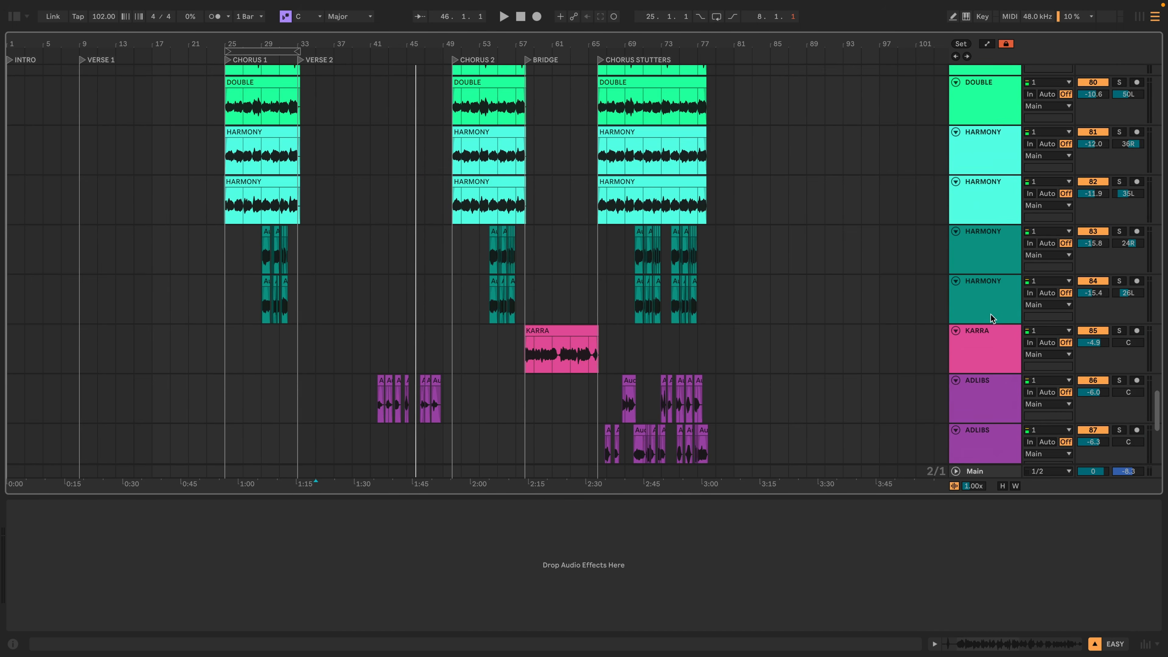
shift+click(975, 402)
key(super+g)
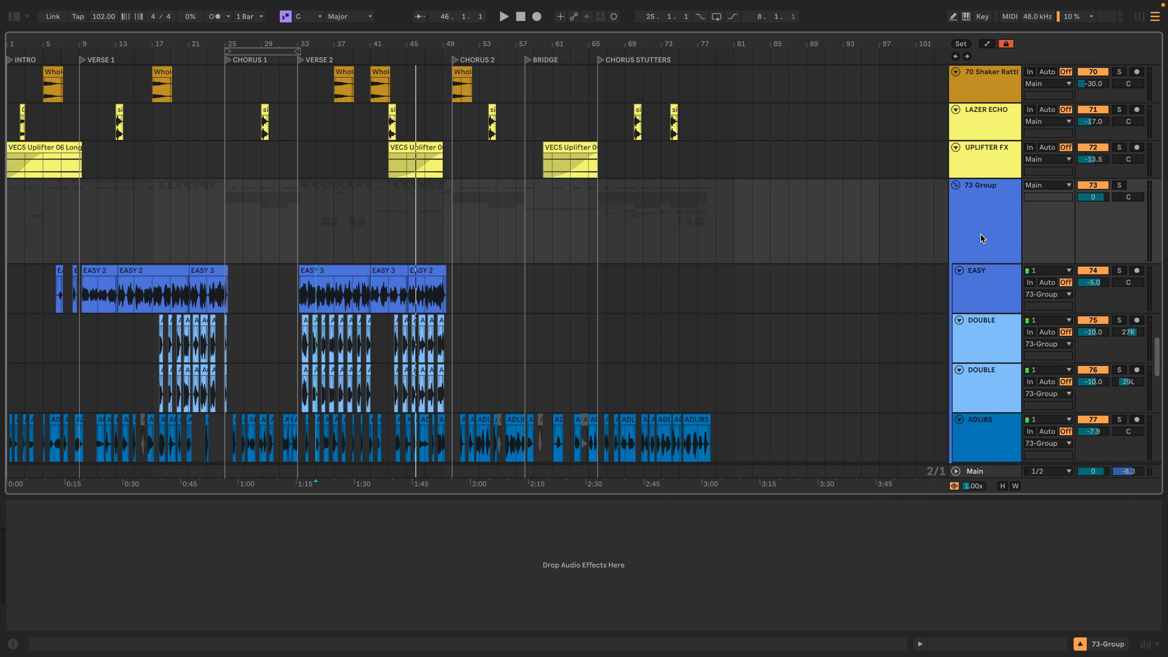
Colour the new vocal group dark grey and rename it VOCALS
right_click(980, 235)
click(1149, 472)
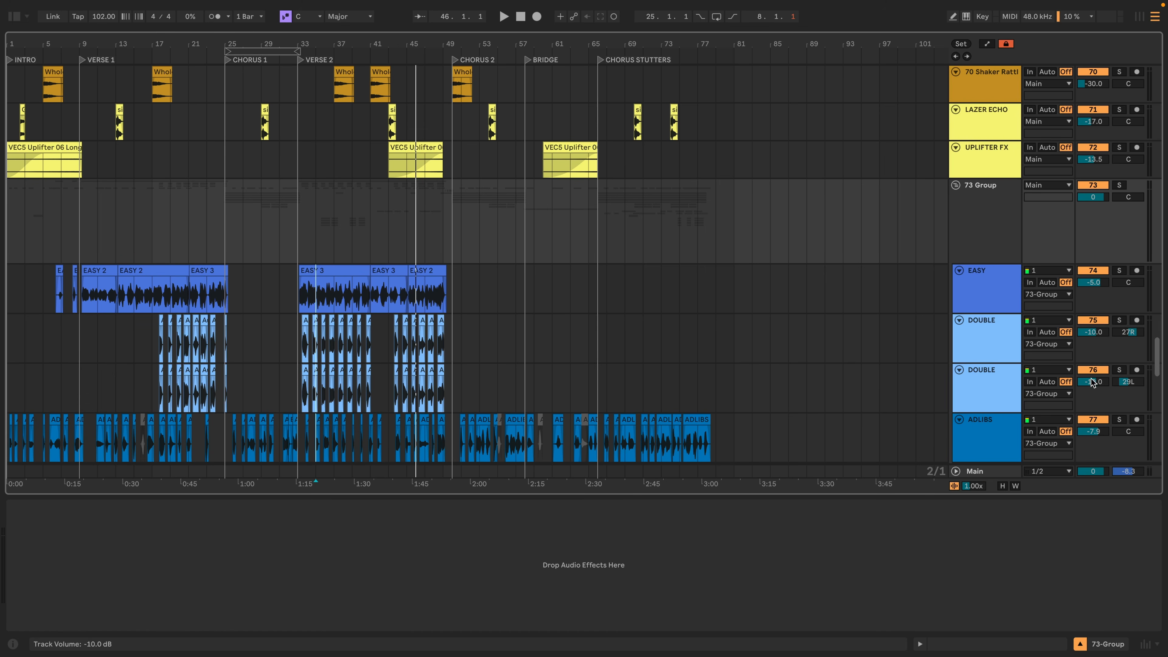
click(1010, 232)
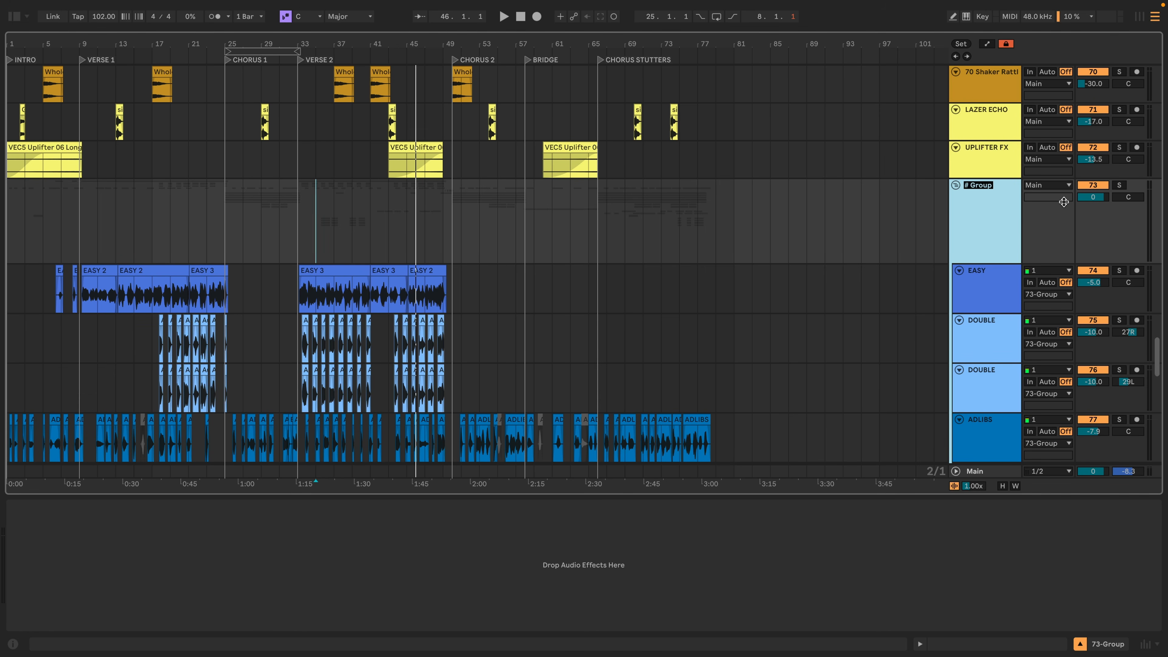
text(VOCALS)
key(Return)
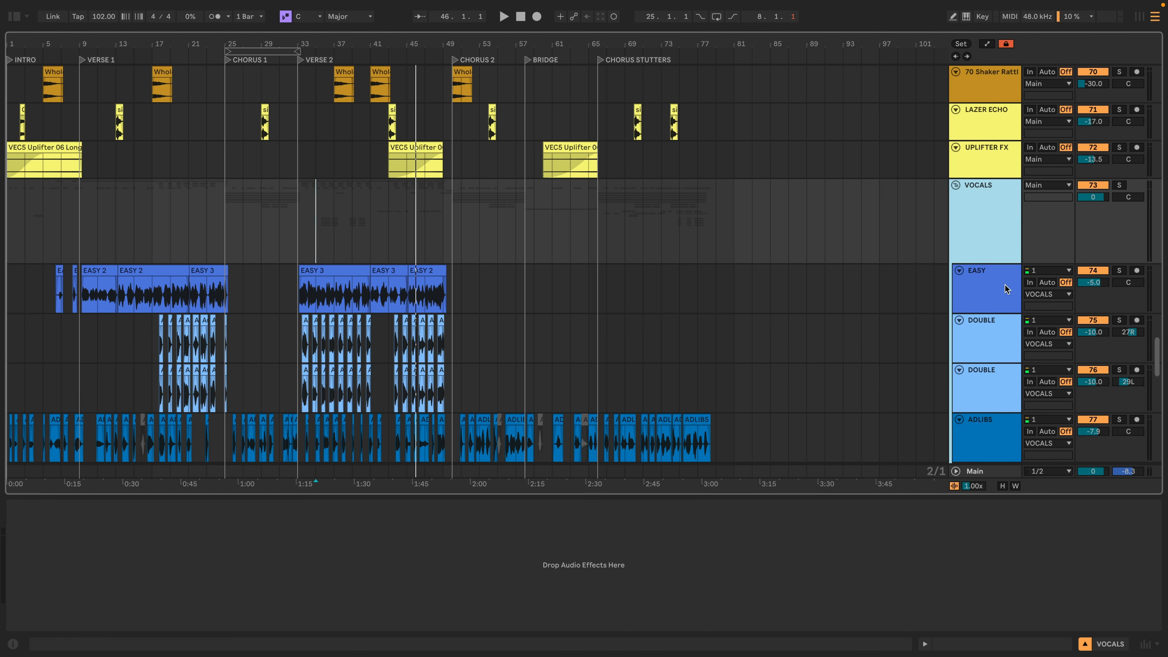
Group the two green DOUBLE tracks and the four HARMONY tracks inside the VOCALS group
scroll(1004, 284, down, 2)
scroll(1002, 339, down, 10)
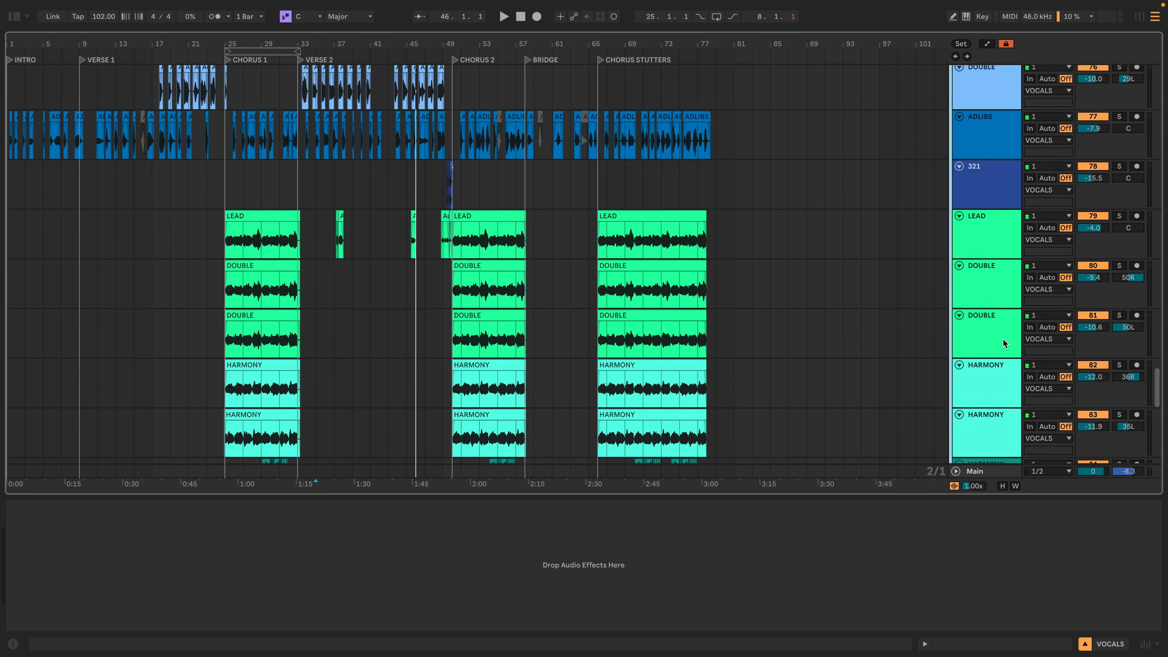
click(996, 223)
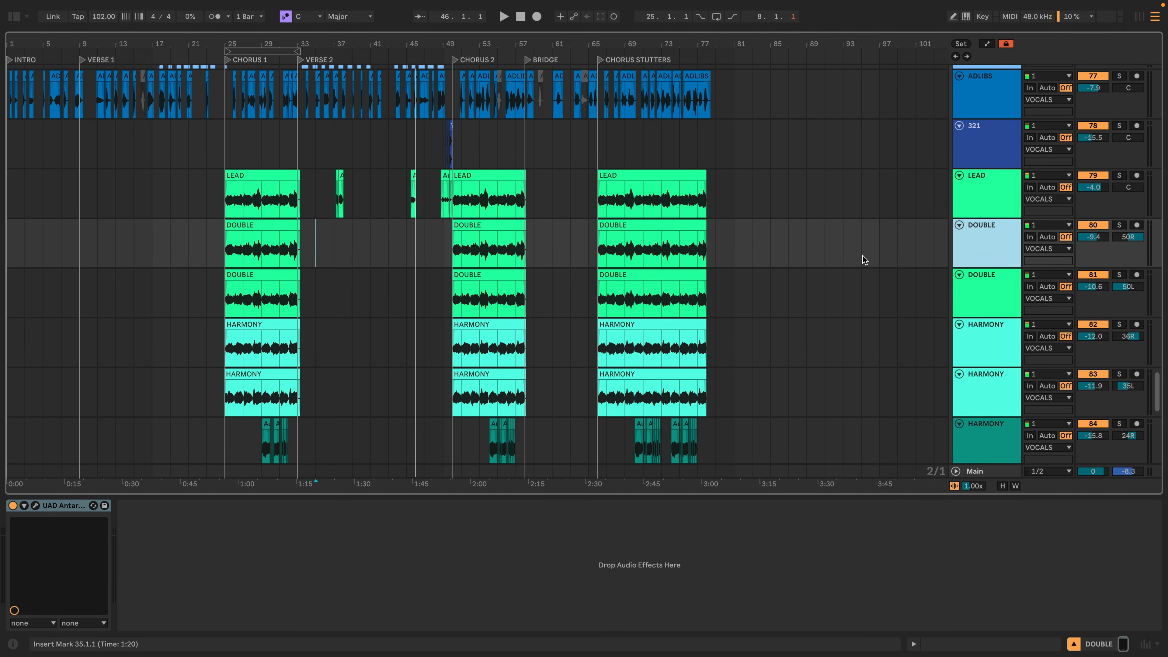
scroll(1002, 383, down, 4)
shift+click(1001, 385)
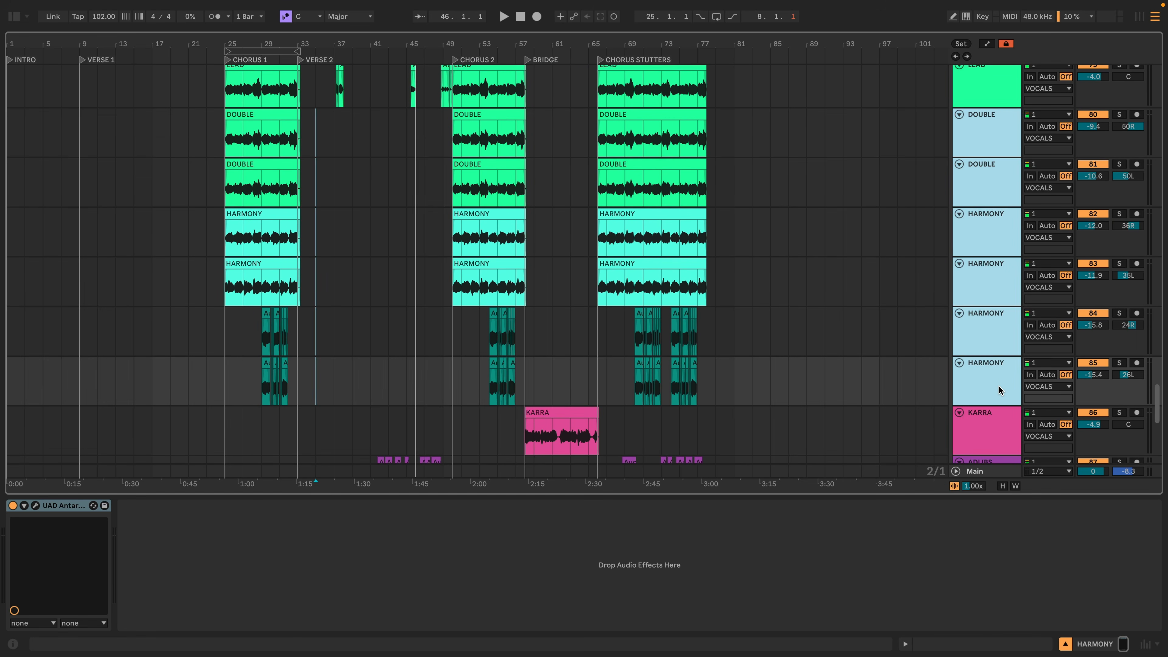
key(super+g)
Colour the doubles and harmonies group grey and rename it STACKS
right_click(1002, 148)
click(990, 377)
click(995, 146)
key(super+r)
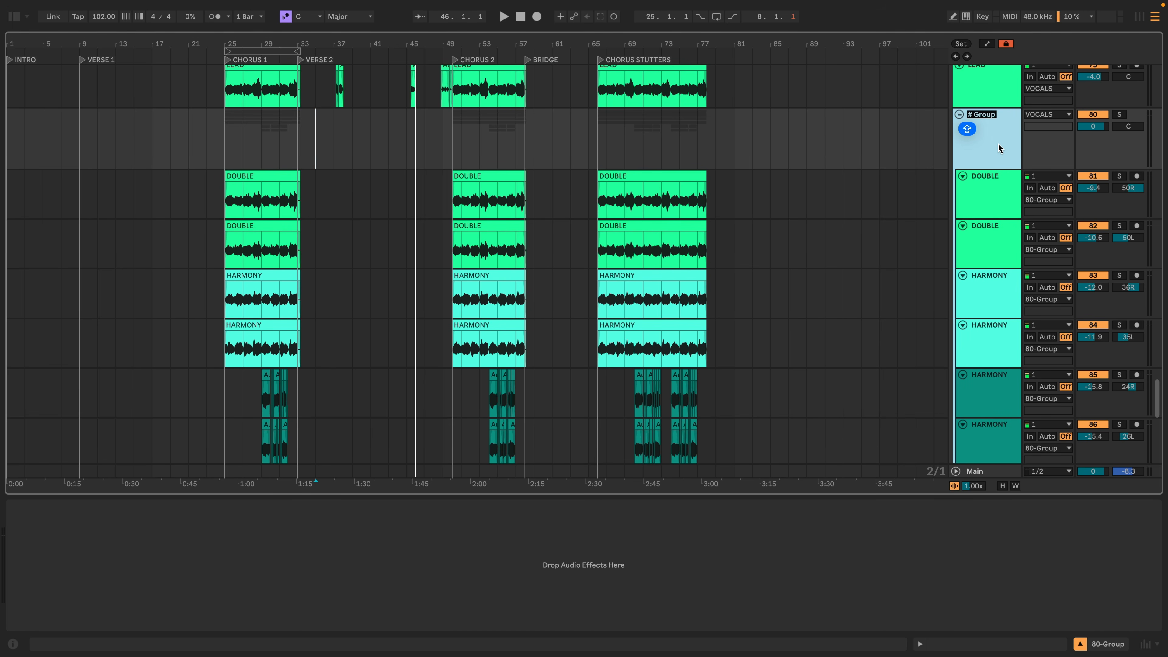
text(STACKS)
key(Return)
click(734, 215)
click(734, 254)
click(726, 280)
click(720, 323)
click(704, 403)
click(671, 163)
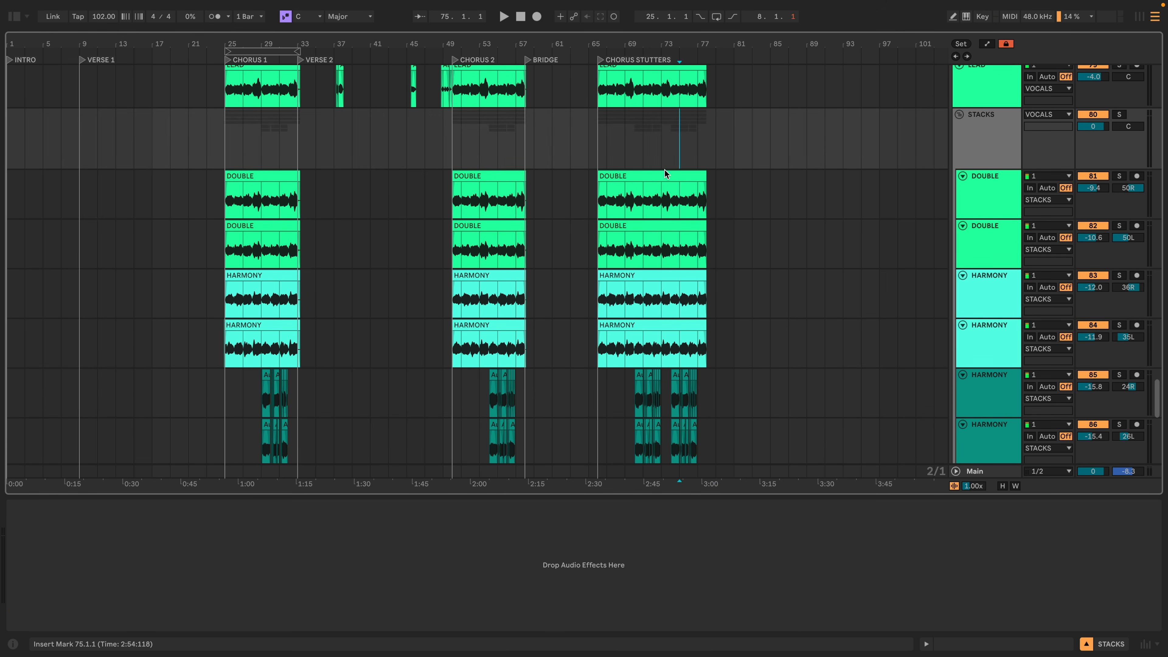
Fold the STACKS group to view its clips in one lane, and unfold it again
click(971, 128)
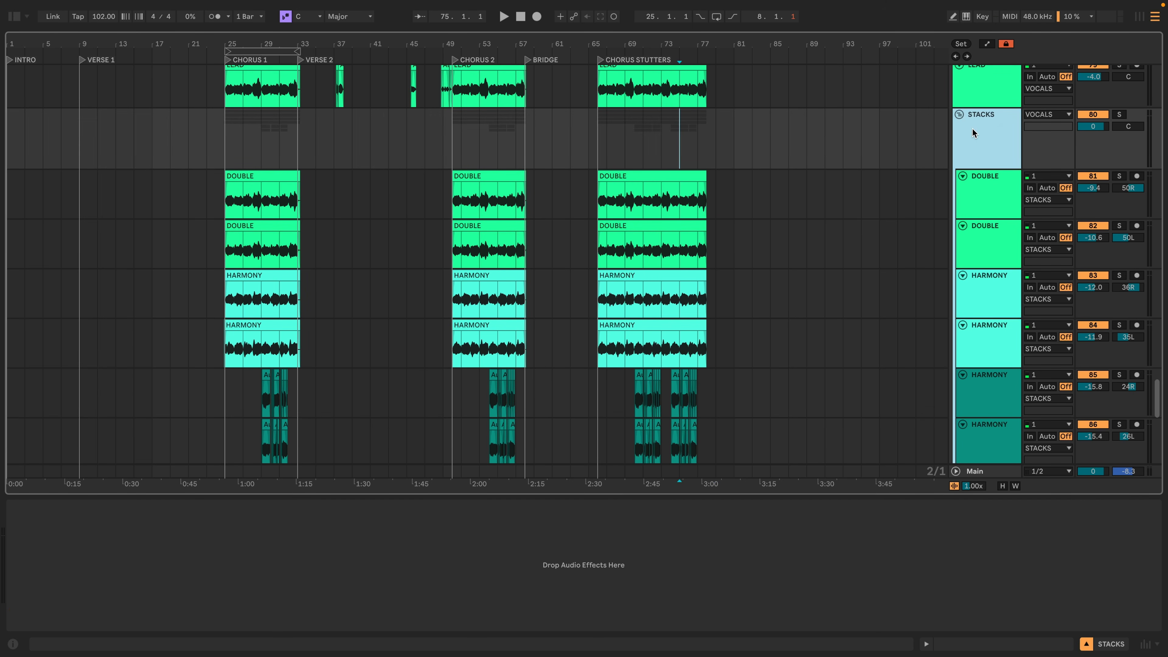
click(957, 116)
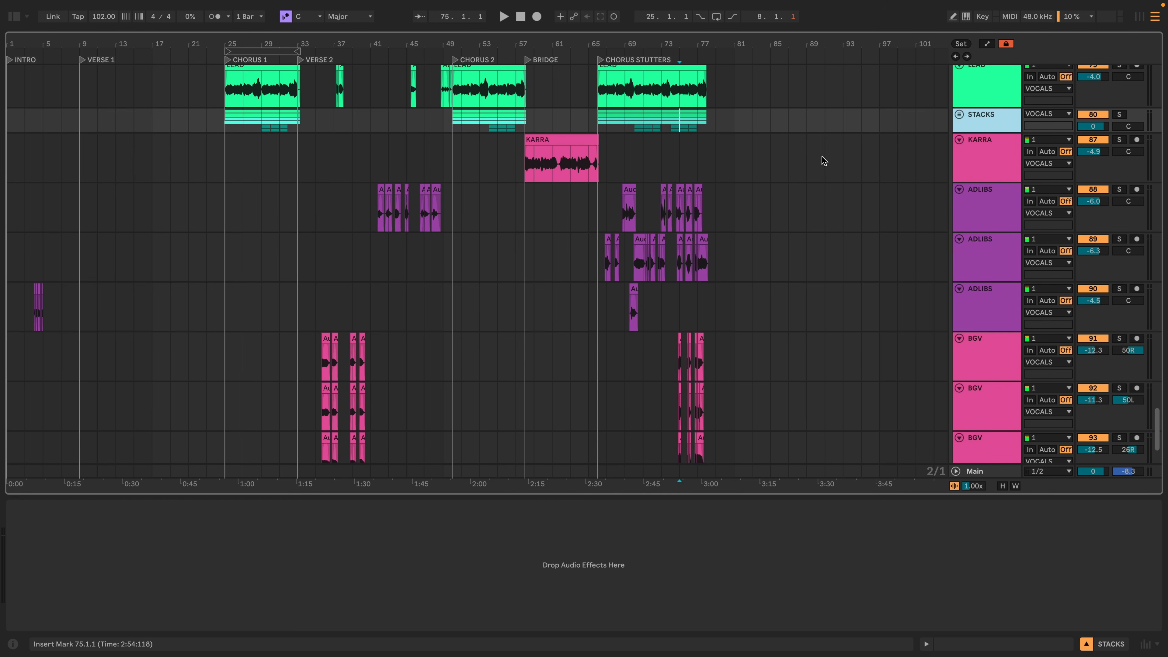
click(595, 117)
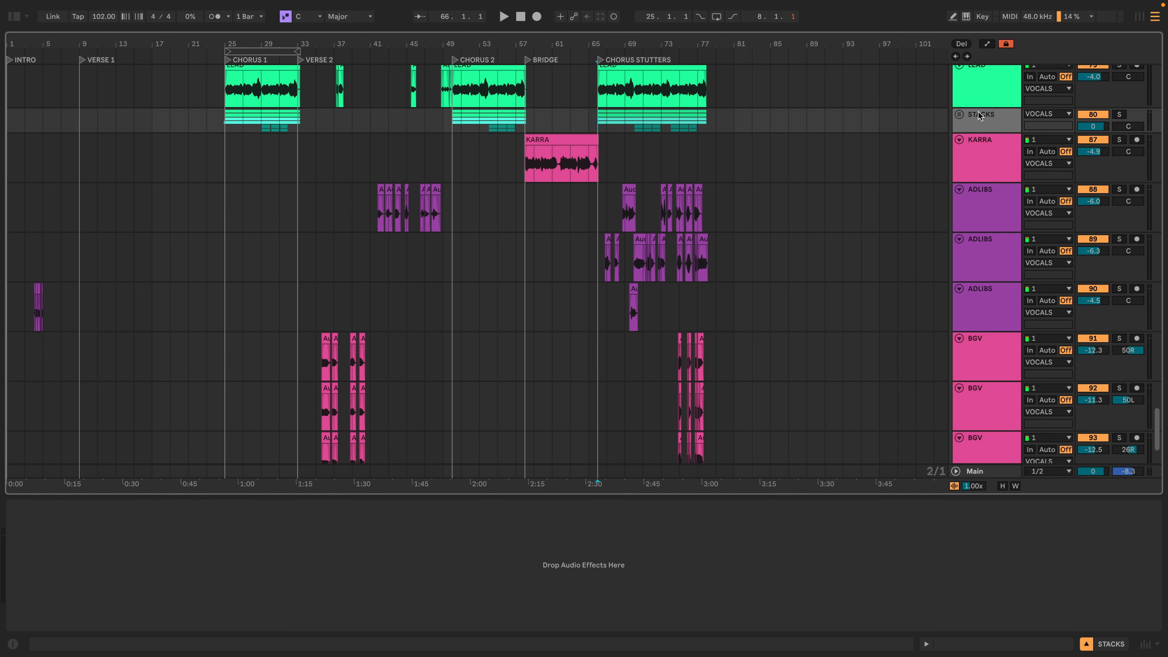
click(957, 115)
Group the four BGV tracks inside VOCALS, name the group BGV, and colour it grey
scroll(802, 206, down, 10)
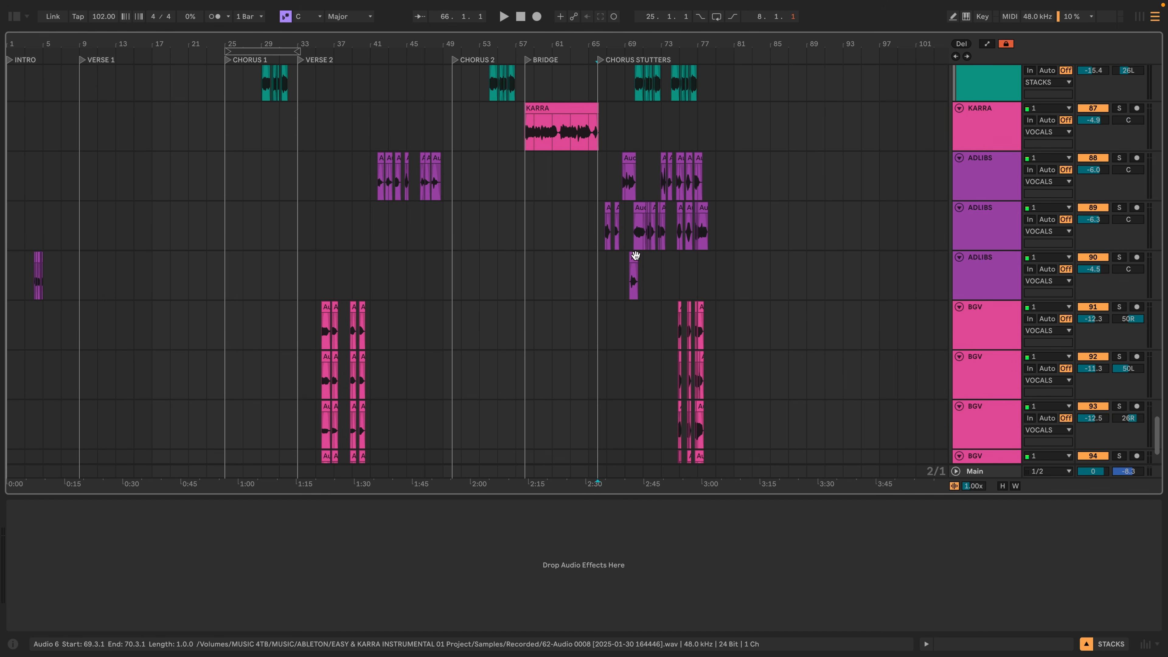
scroll(701, 250, down, 3)
click(997, 248)
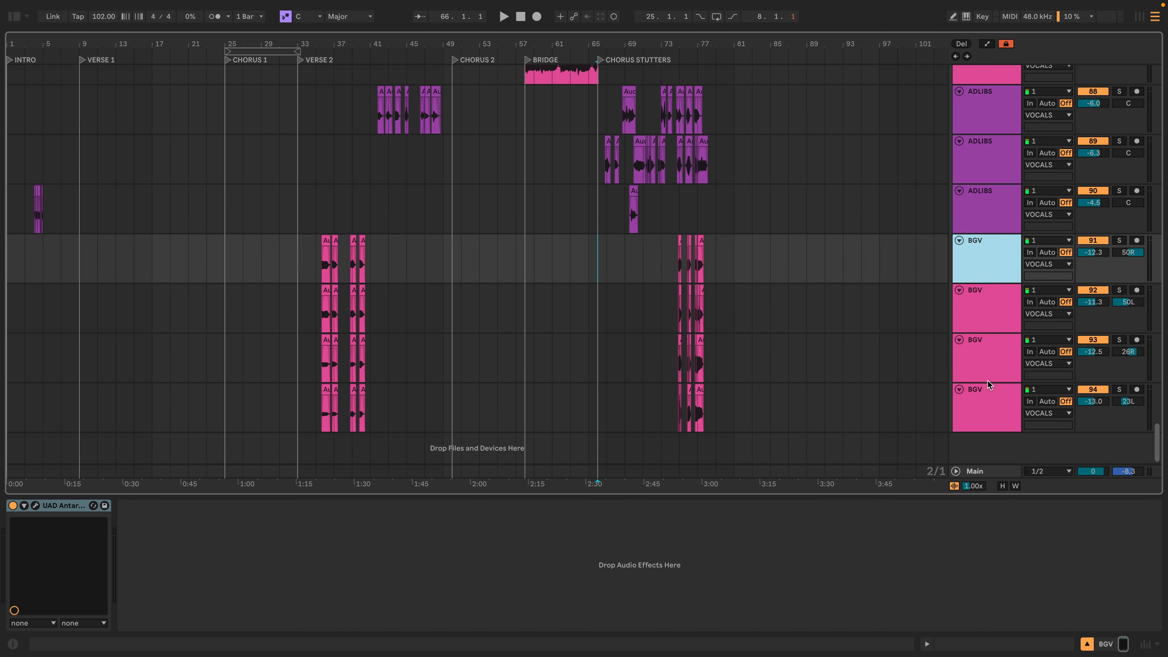
shift+click(971, 399)
key(ctrl+g)
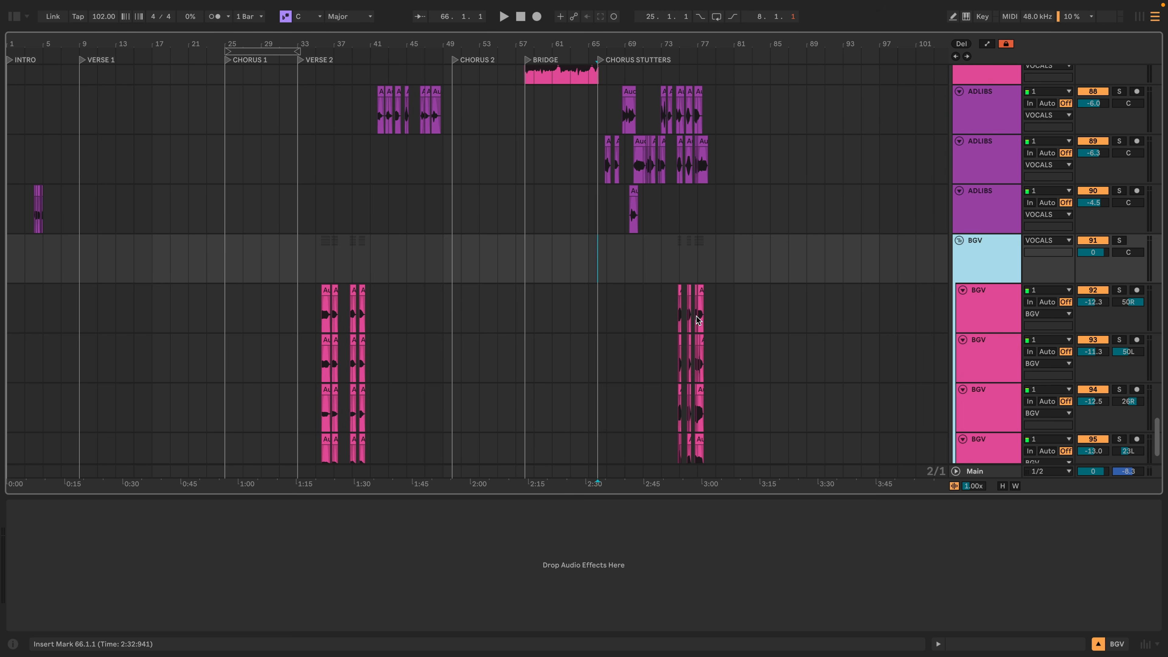
Fold the whole VOCALS group into a single lane
click(703, 316)
click(388, 352)
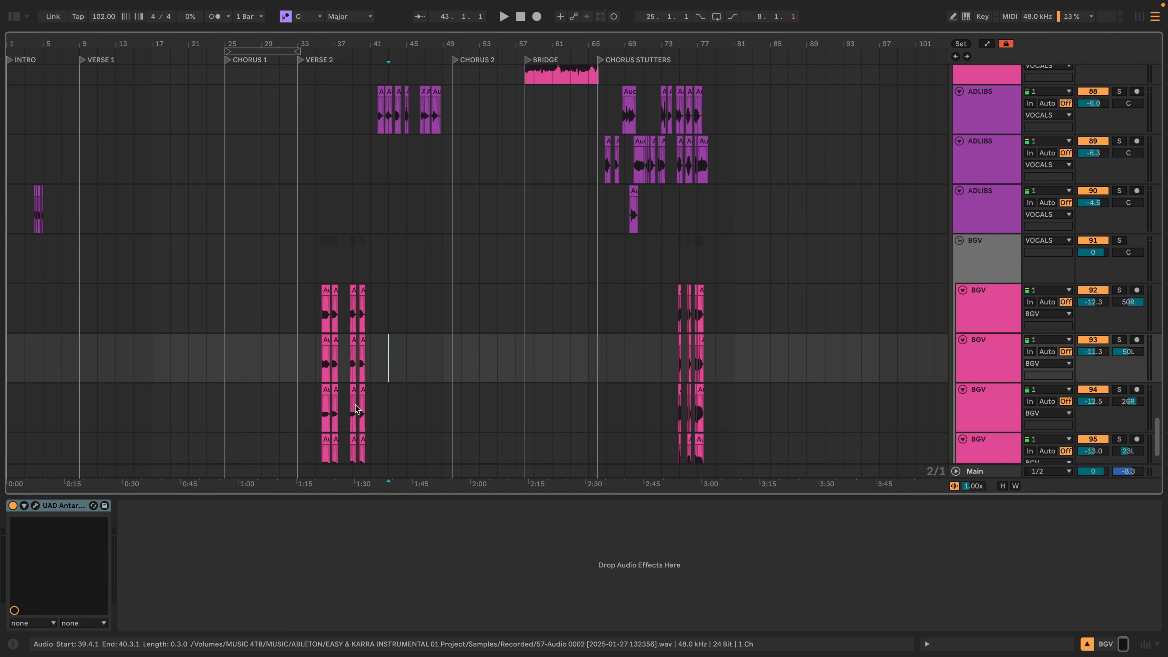
click(950, 89)
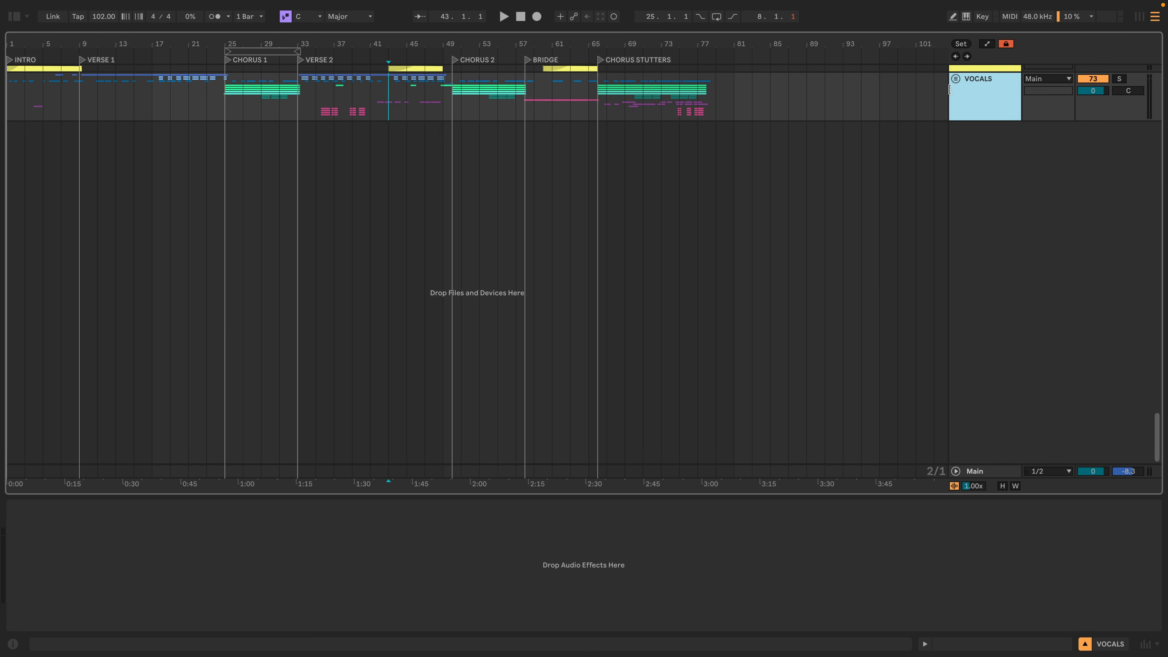
Group all the instrument and effect tracks from SUB through UPLIFTER FX into one group
scroll(1010, 182, up, 3)
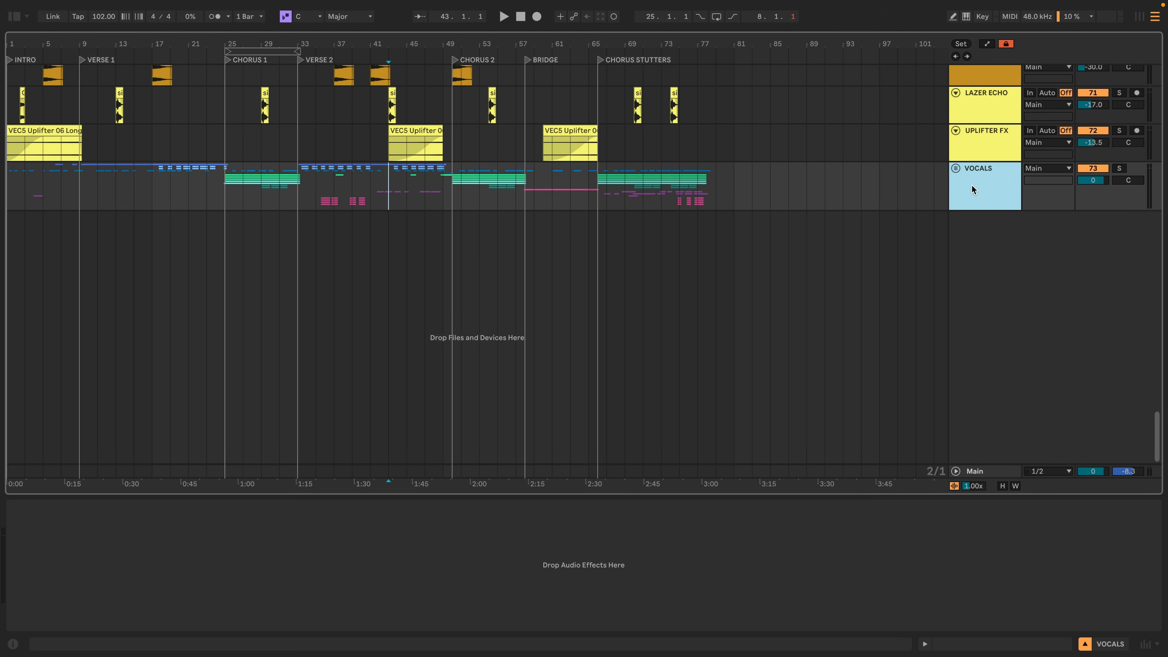
click(955, 170)
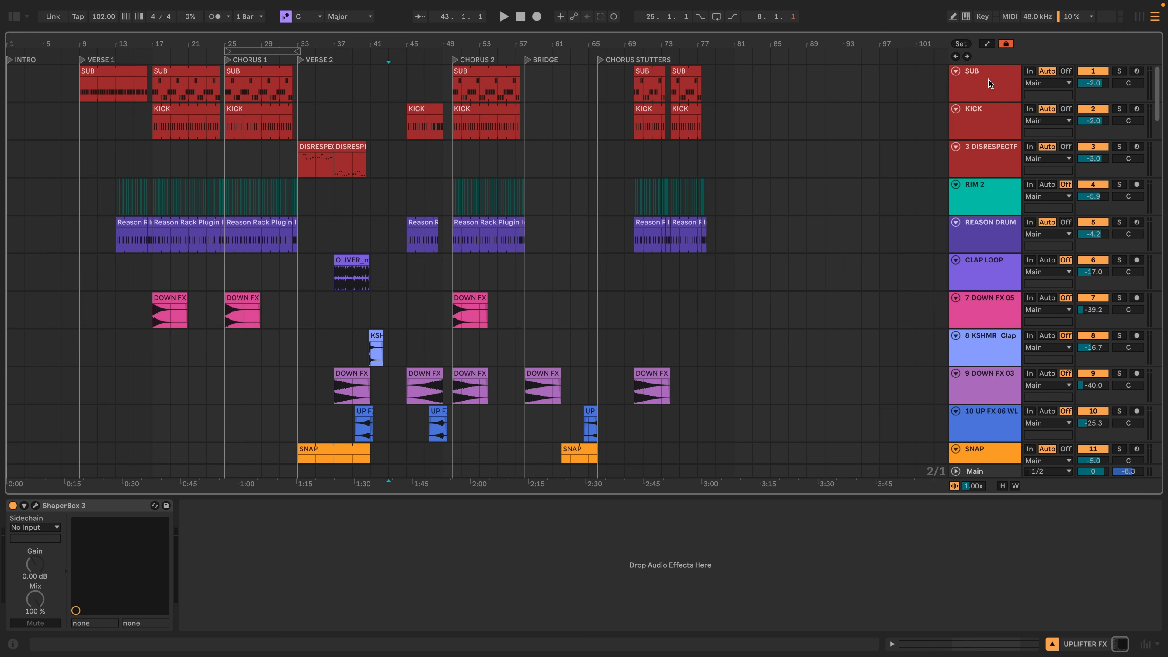
shift+click(989, 91)
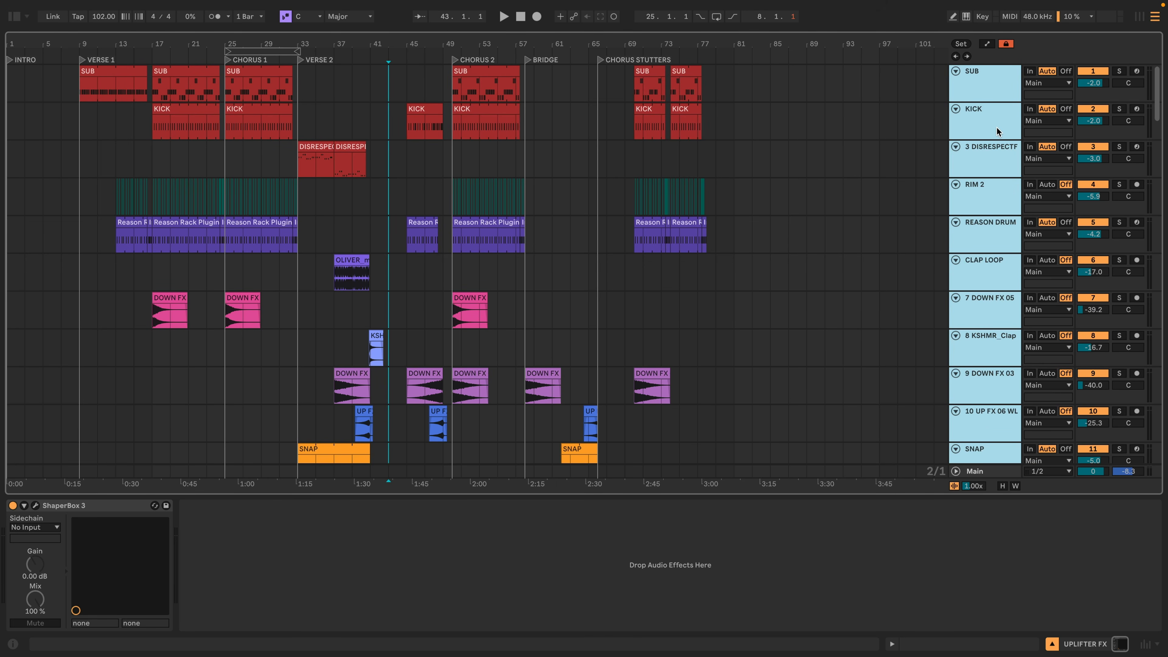
key(super+g)
Colour the new instrument group grey and rename it BEAT
right_click(992, 93)
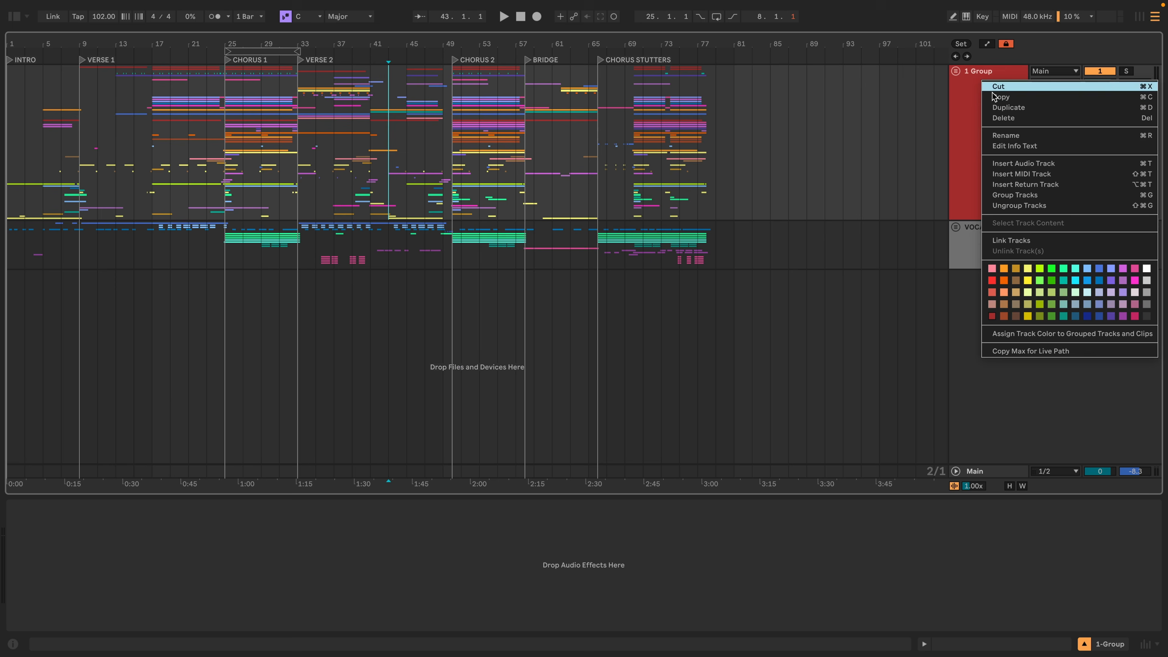
click(1147, 307)
click(1000, 126)
key(super+r)
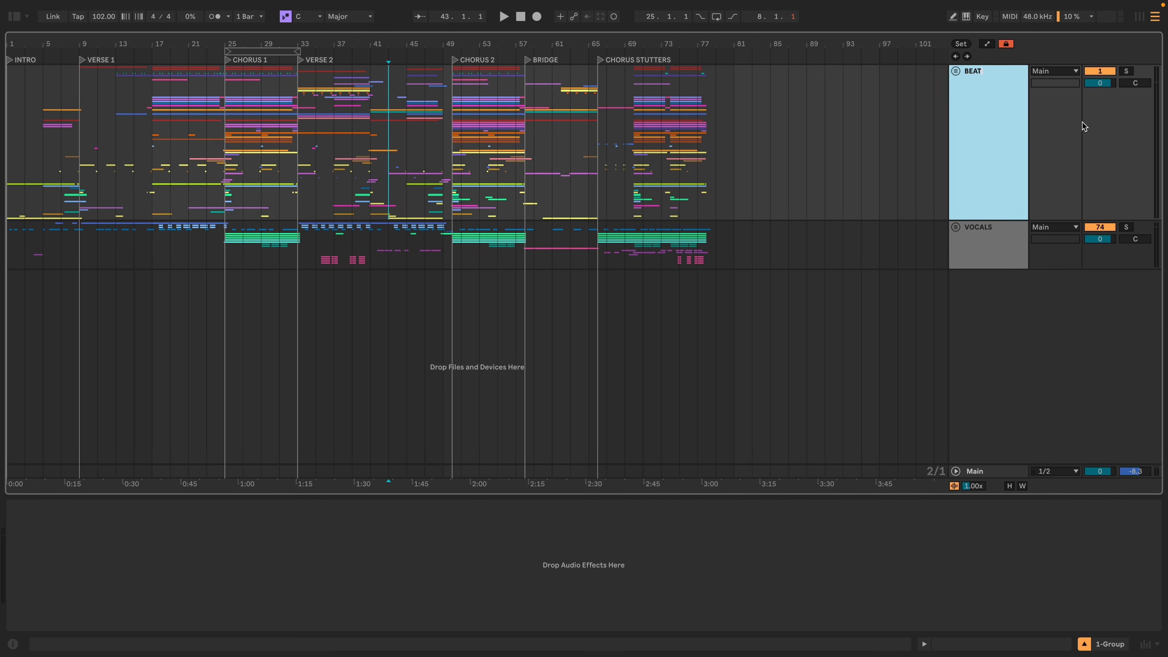
Mute the BEAT and VOCALS groups together
click(976, 230)
shift+click(984, 198)
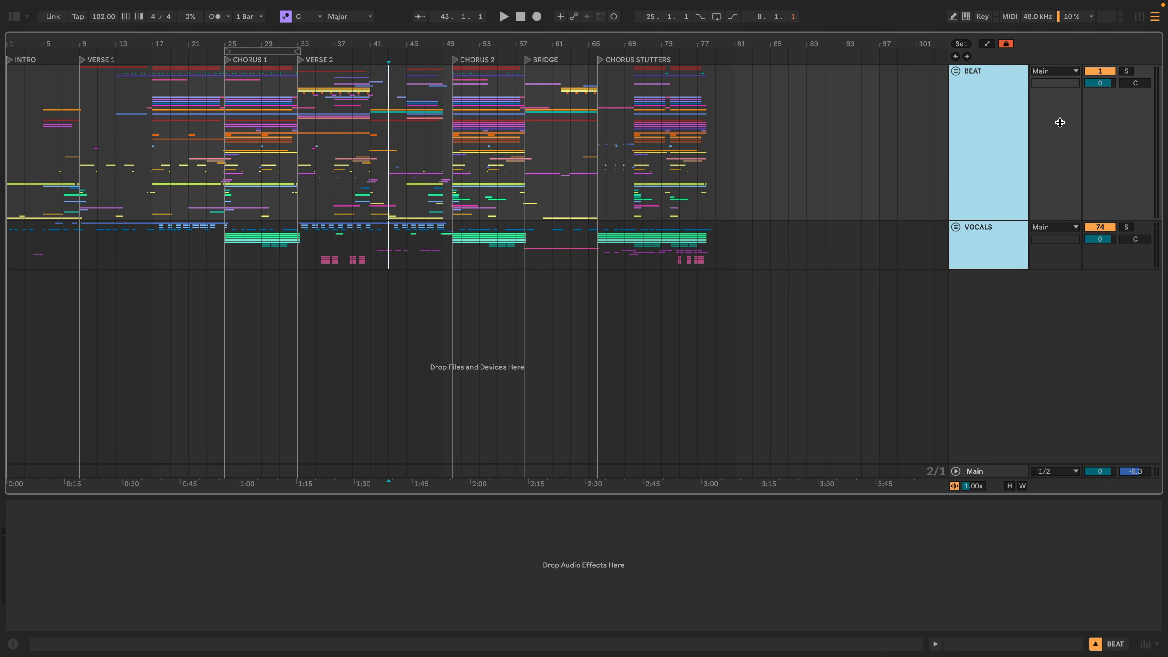
click(1103, 73)
click(1006, 216)
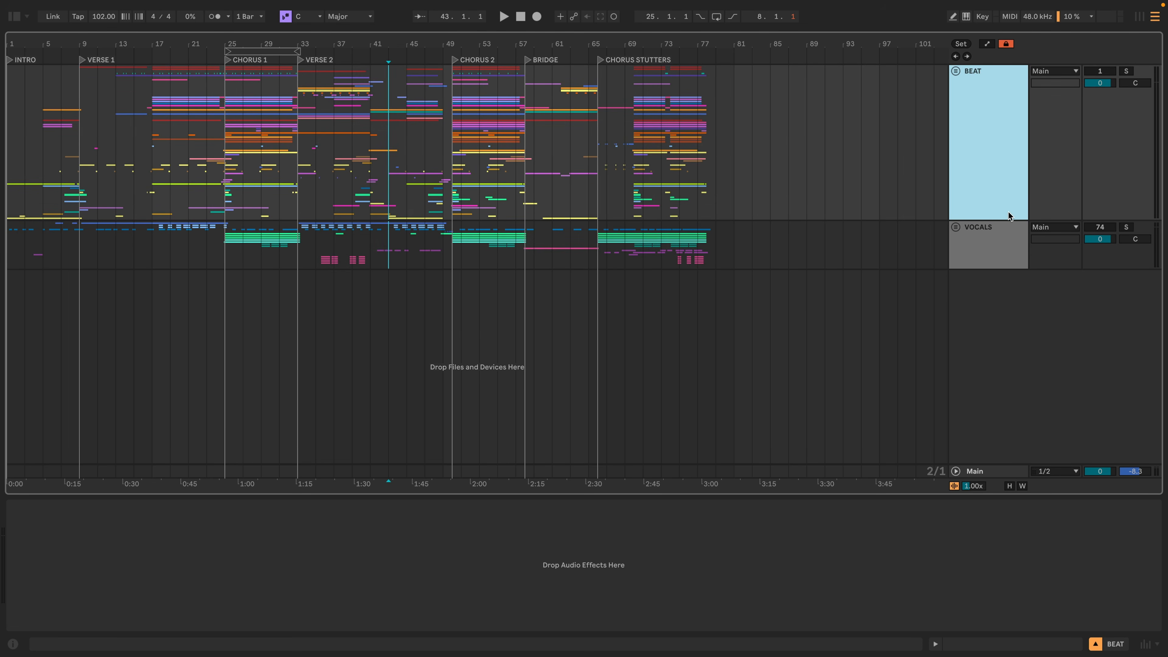
Reactivate the BEAT group alone and unfold the VOCALS group
click(1099, 72)
click(979, 116)
click(956, 227)
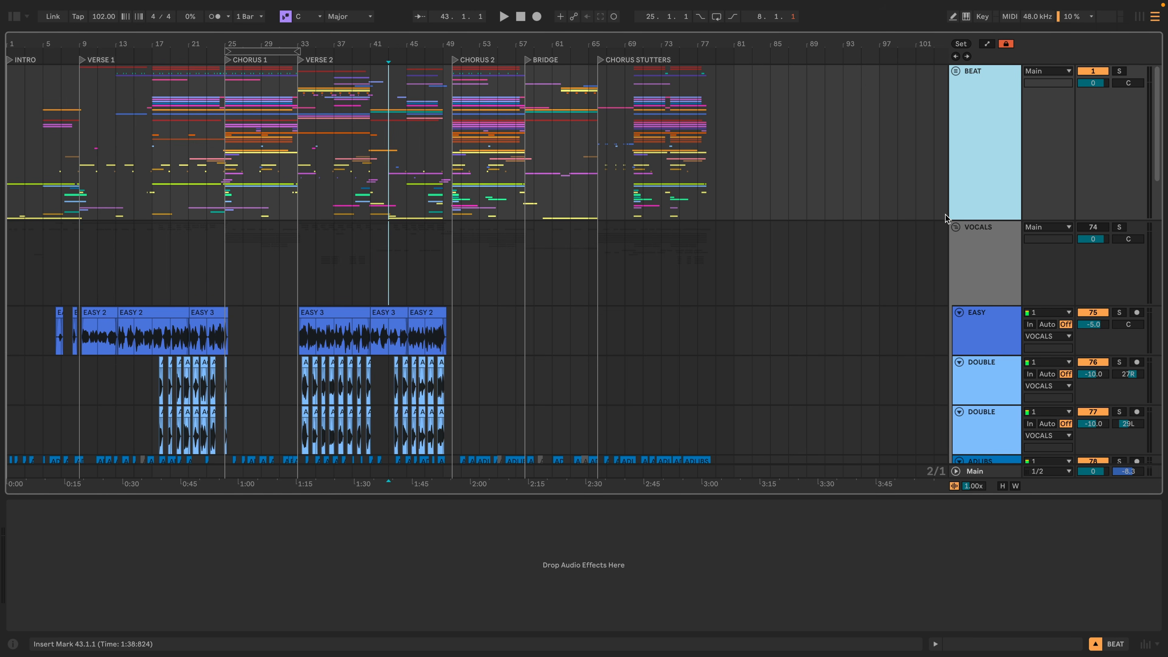
click(1004, 236)
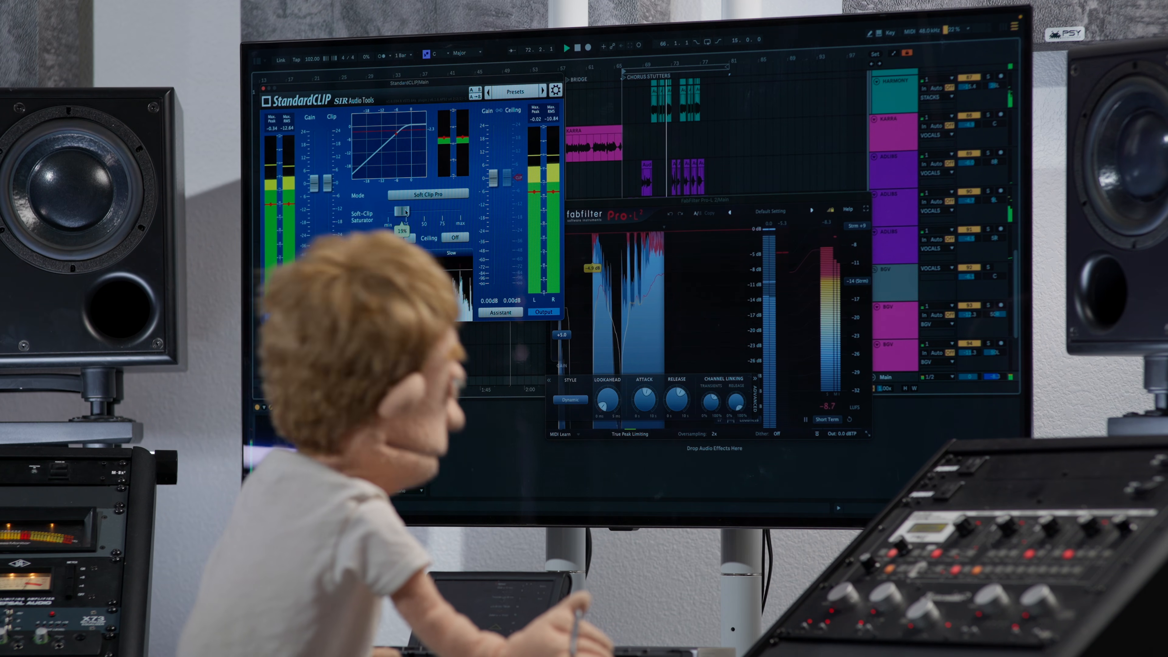
drag(406, 212, 407, 212)
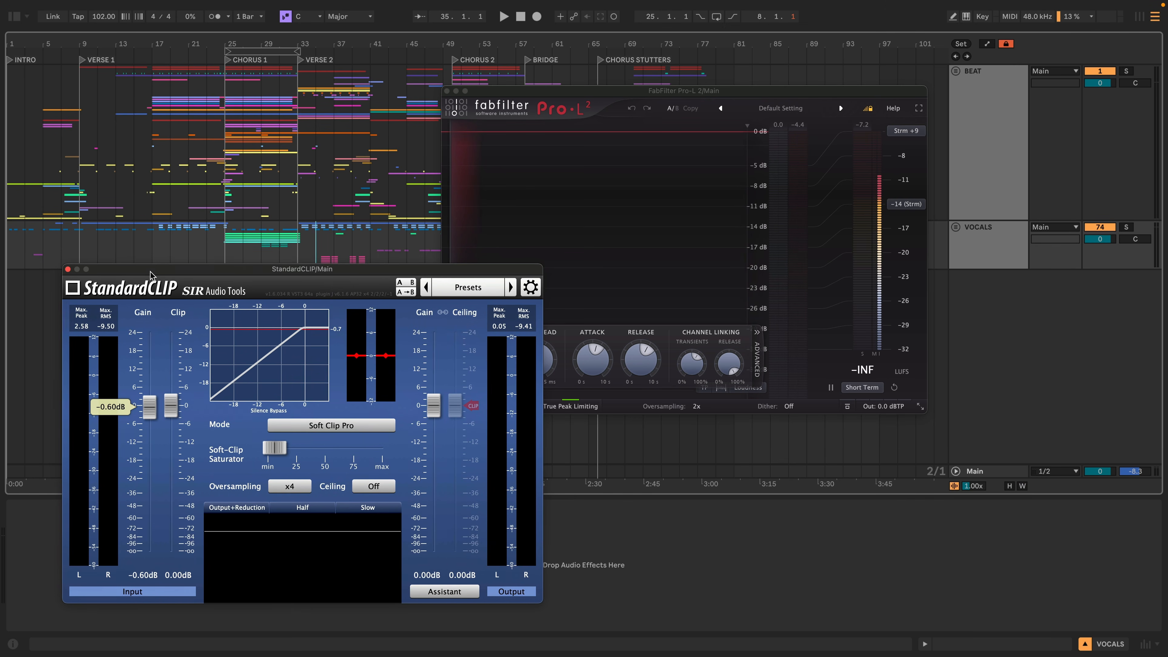
drag(150, 276, 151, 275)
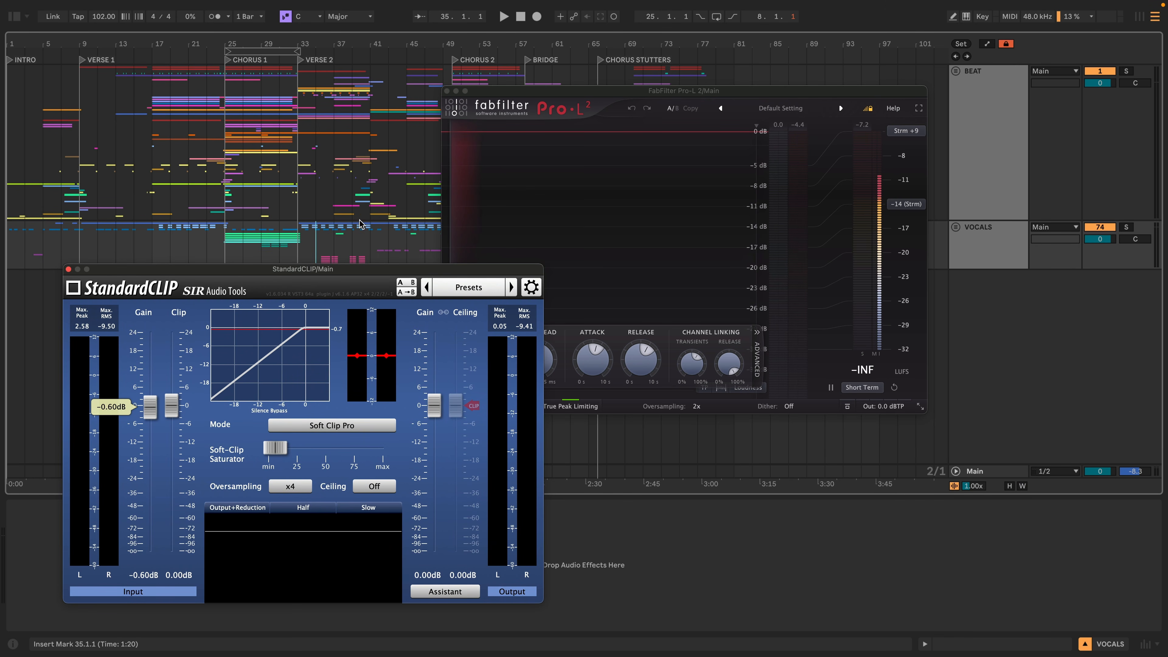
Play the song from bar 17 and set StandardCLIP's input gain to -1.00 dB
click(160, 112)
key(space)
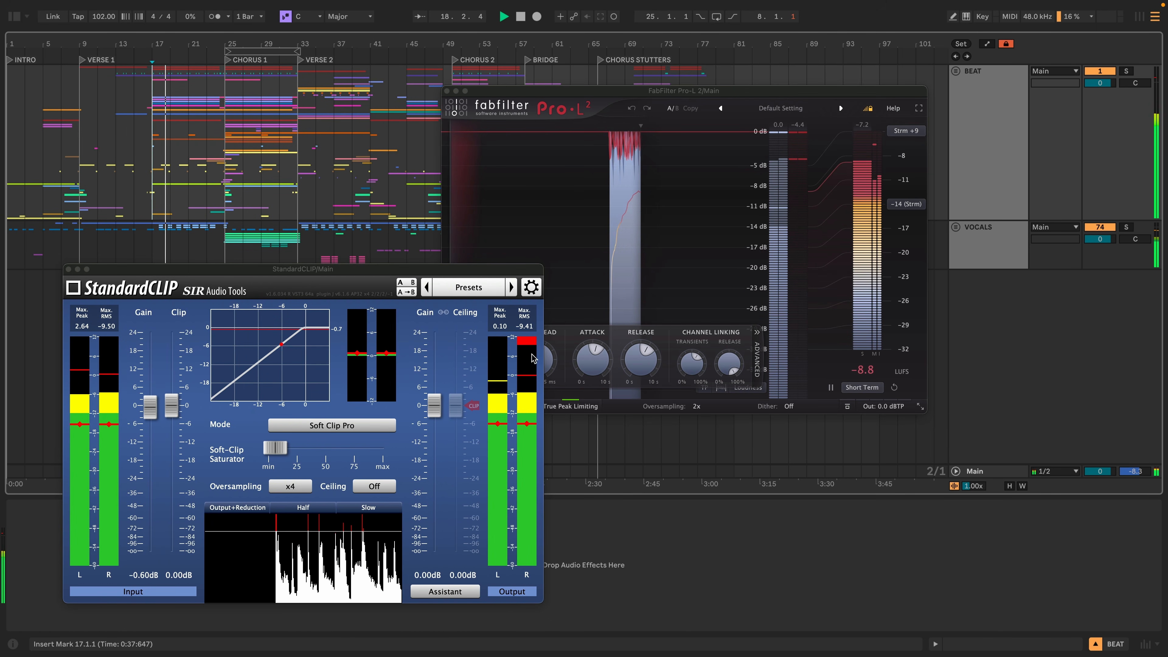
mouse_move(145, 465)
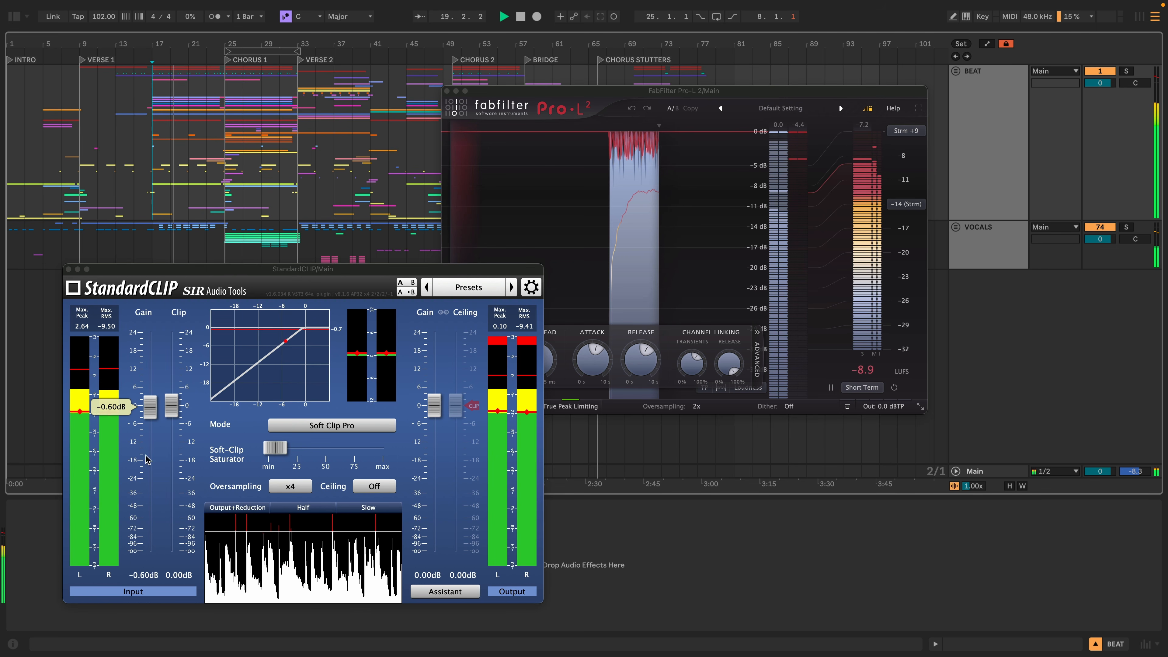
drag(152, 415, 153, 417)
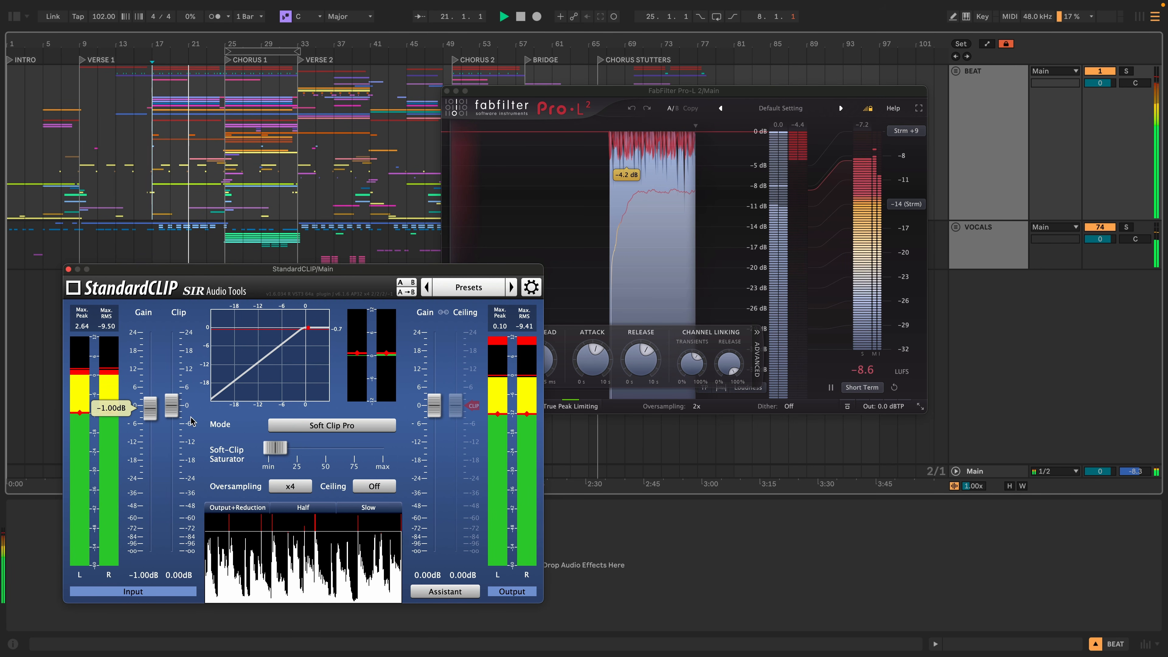
Lower the BEAT and VOCALS group volumes together to -3.0 dB
click(995, 241)
shift+click(995, 197)
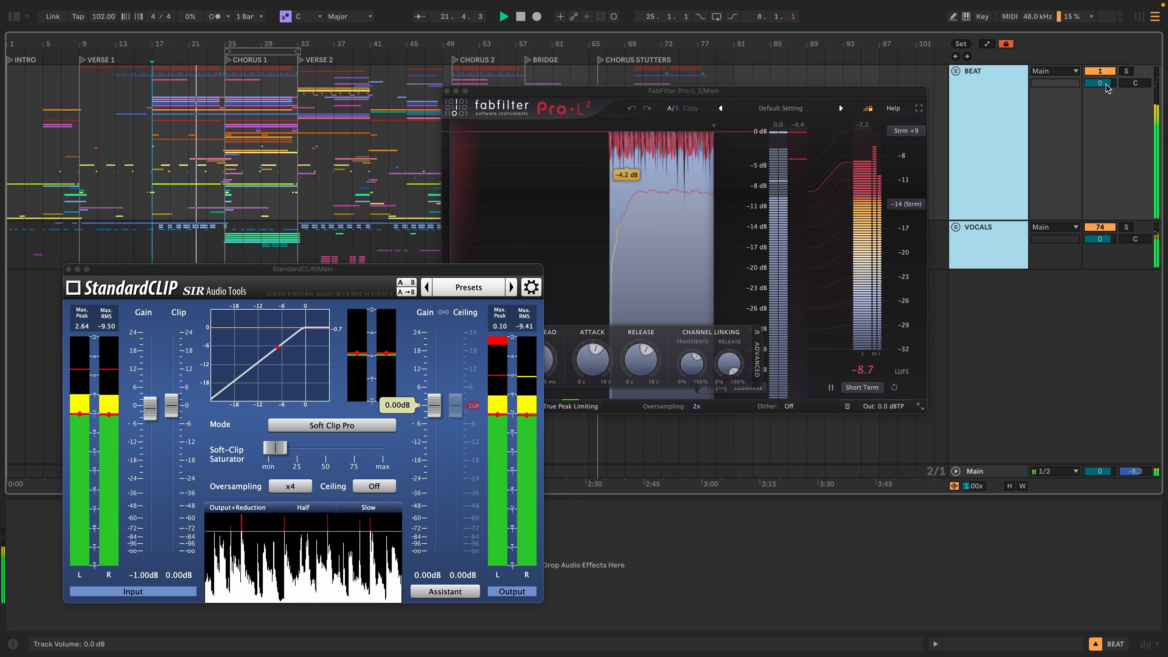
drag(1107, 88, 1107, 98)
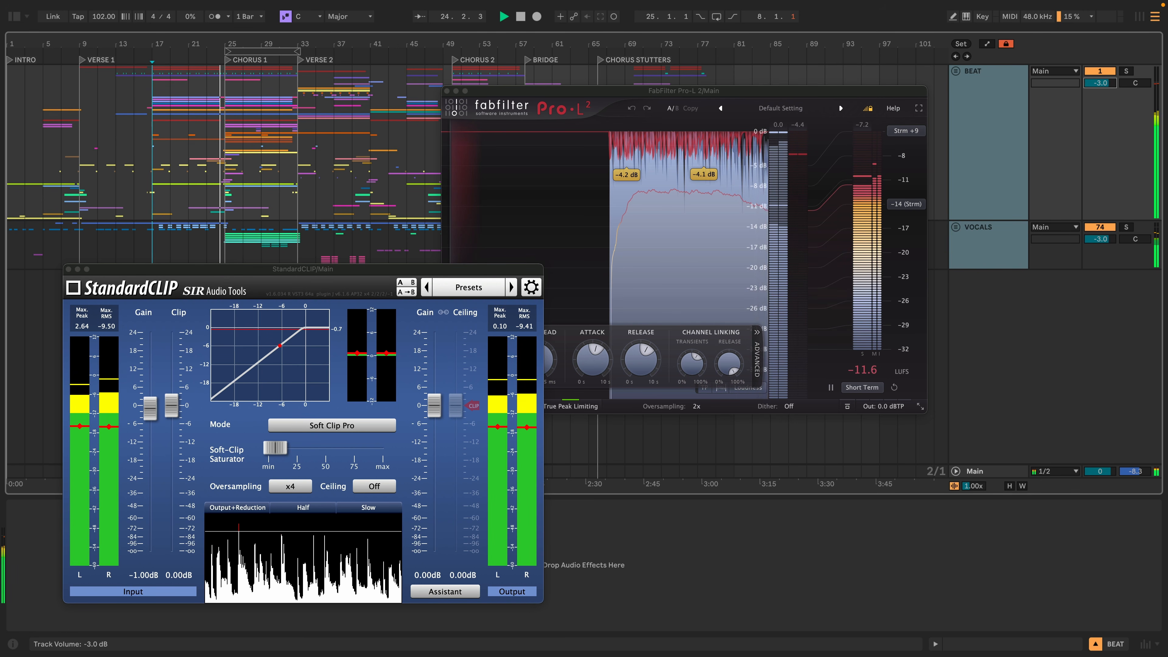
Reset StandardCLIP's input gain to 0.00 dB and set its soft-clip saturator to 10%
mouse_move(323, 454)
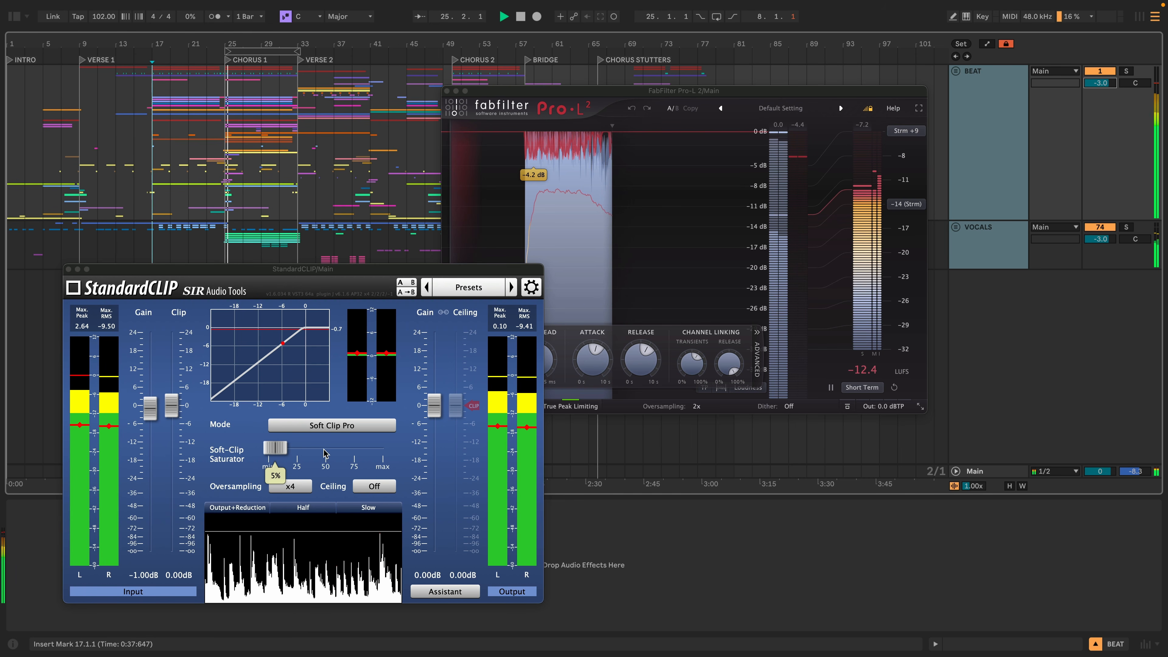
double_click(152, 403)
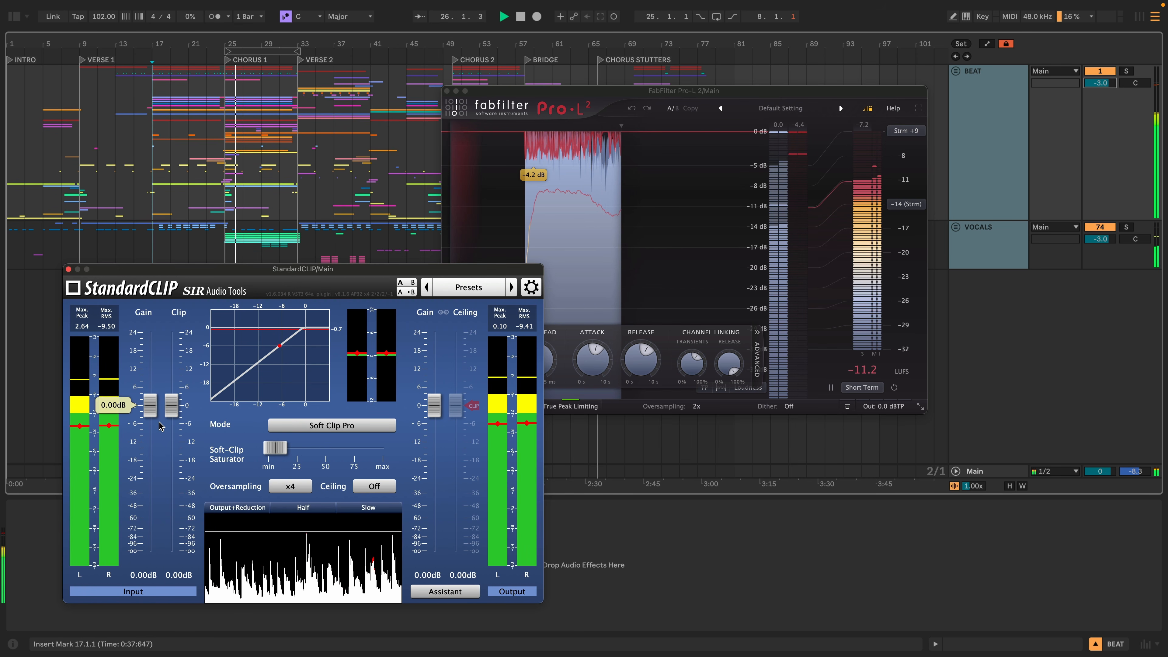
mouse_move(277, 455)
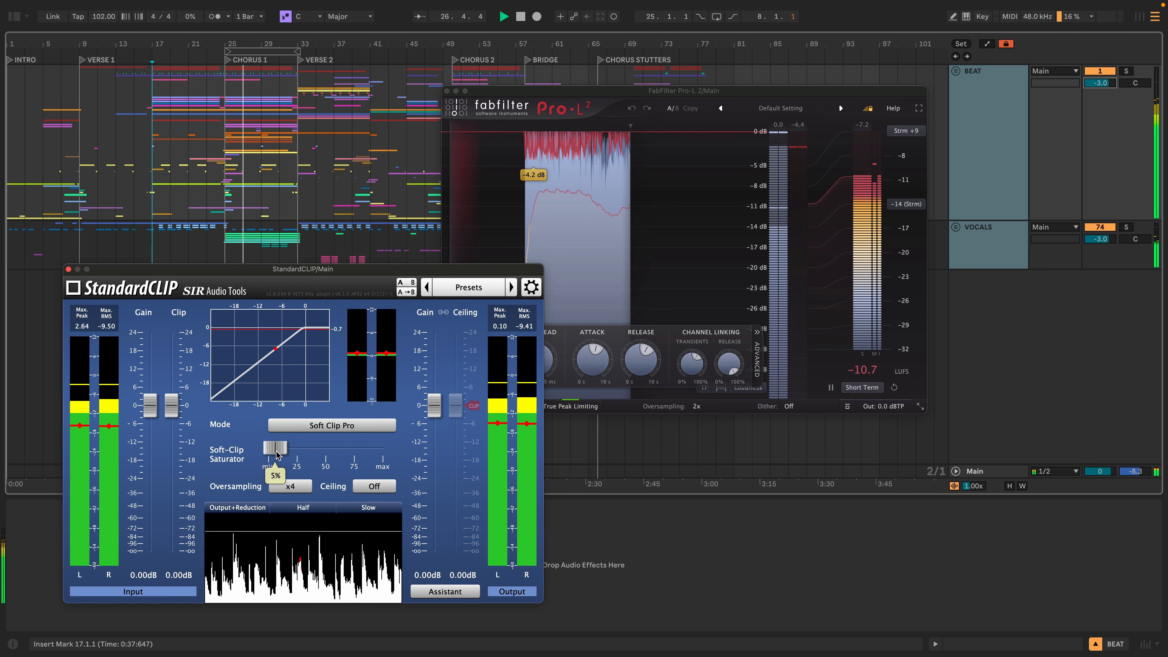
drag(277, 454, 282, 451)
Set the Pro-L 2 limiter's gain to +5.0 dB and close both main-bus plug-in windows
click(588, 119)
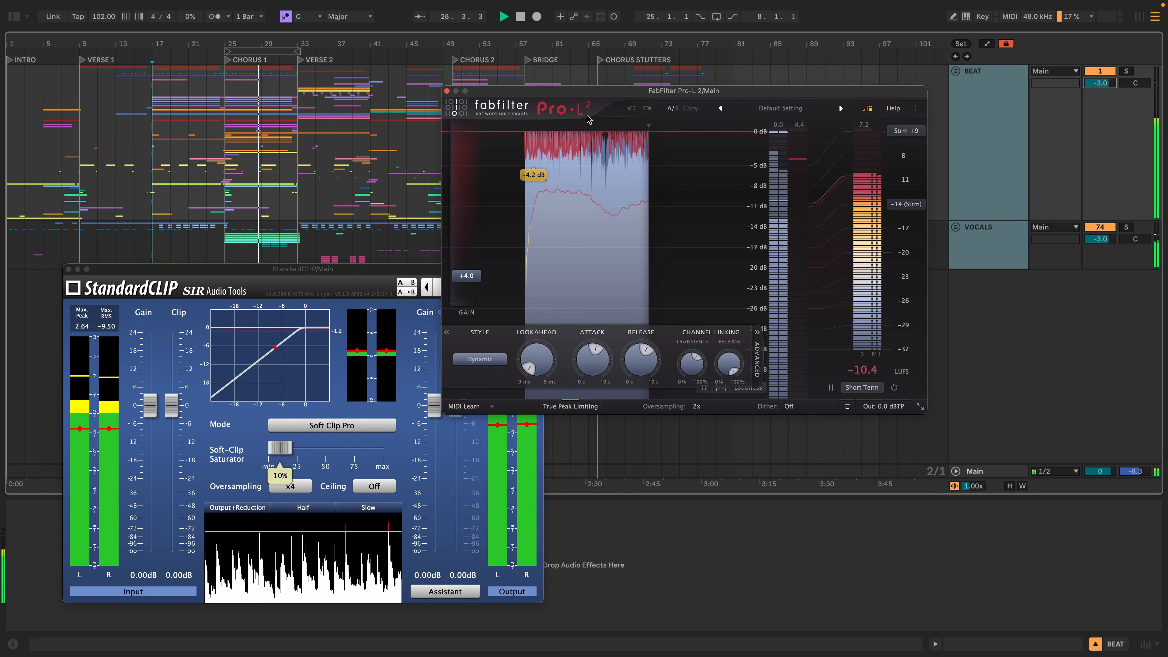
drag(470, 277, 479, 275)
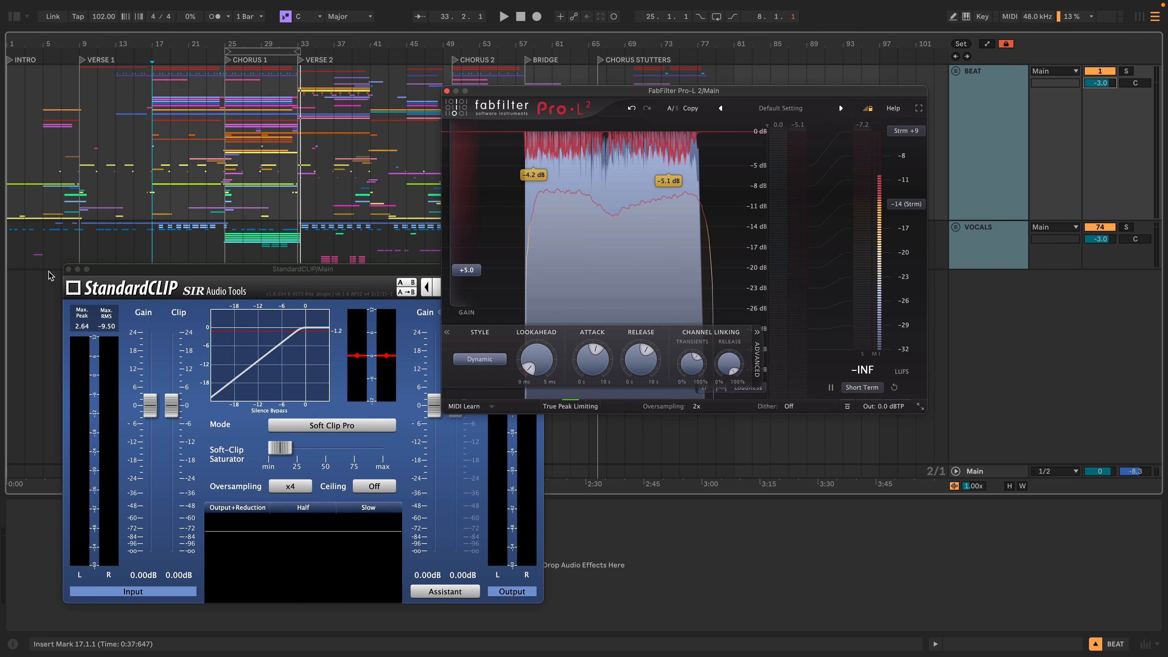
click(103, 269)
click(447, 91)
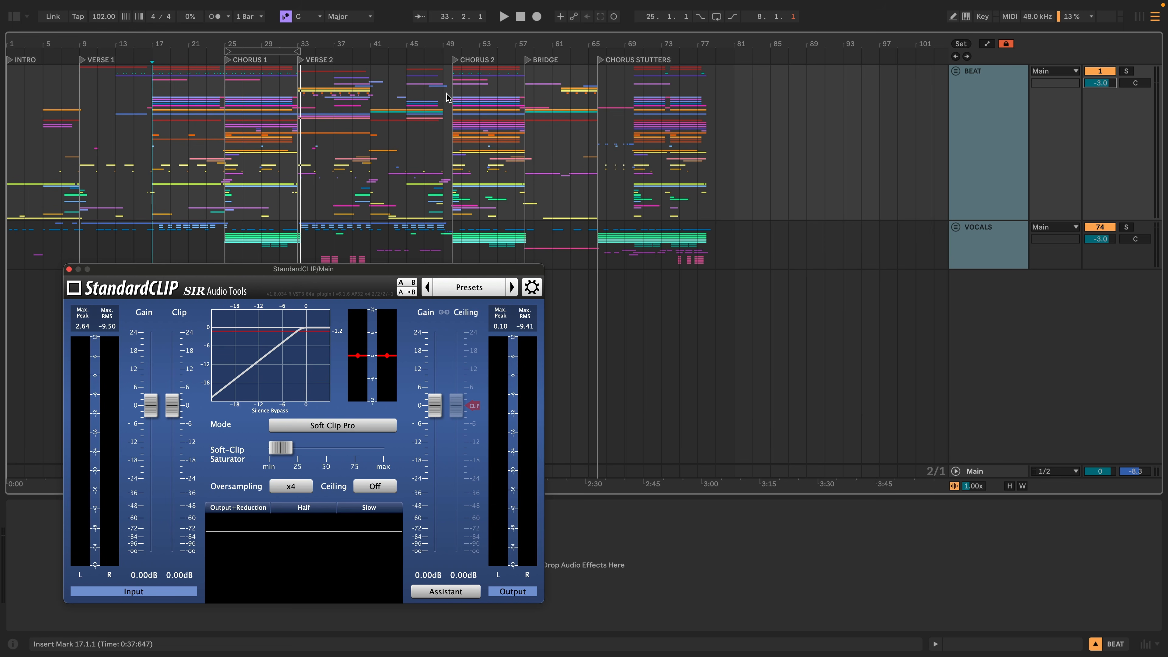
click(69, 269)
click(206, 242)
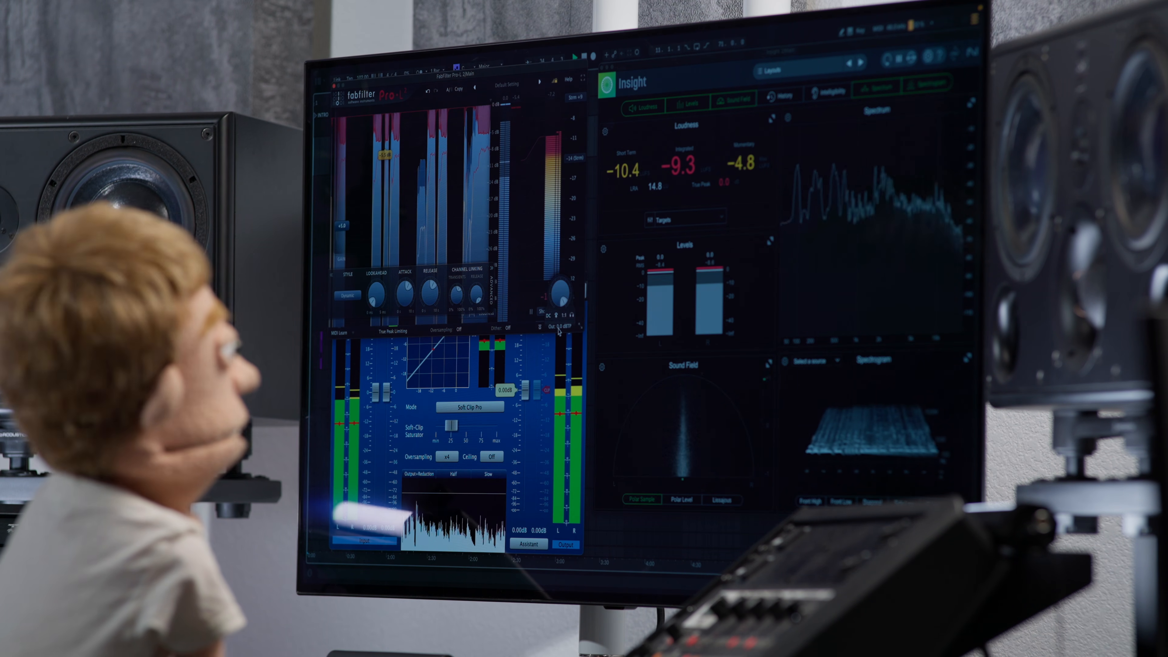
click(322, 466)
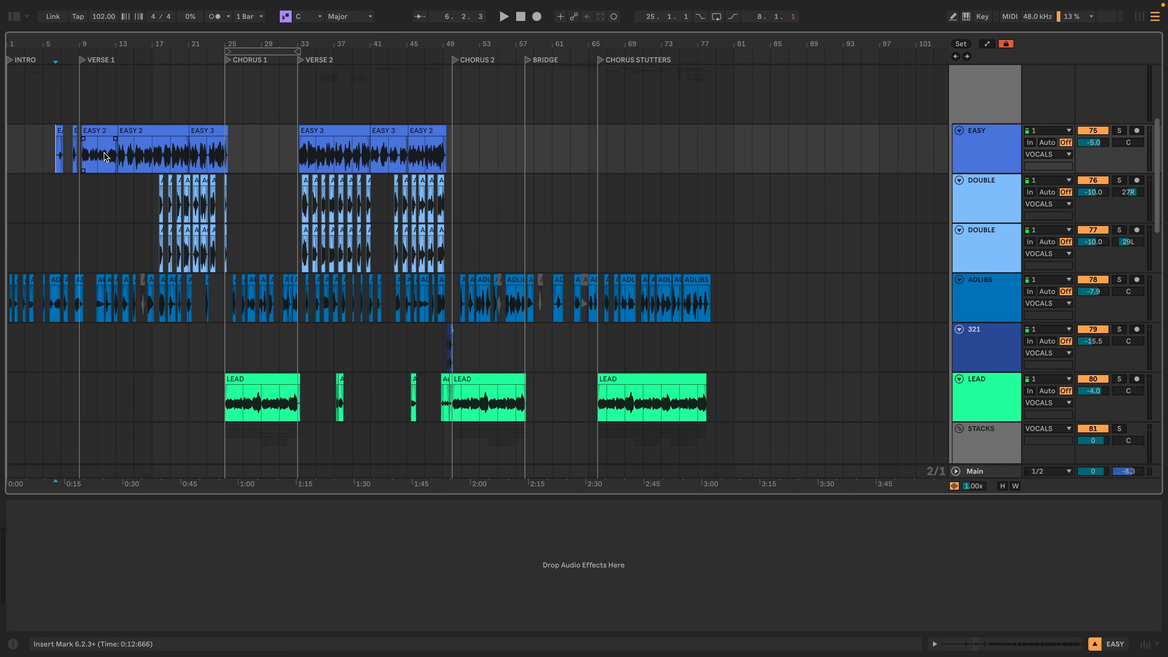
Set the insert position to bar 9 on the EASY track and search the browser for "fabf"
click(78, 159)
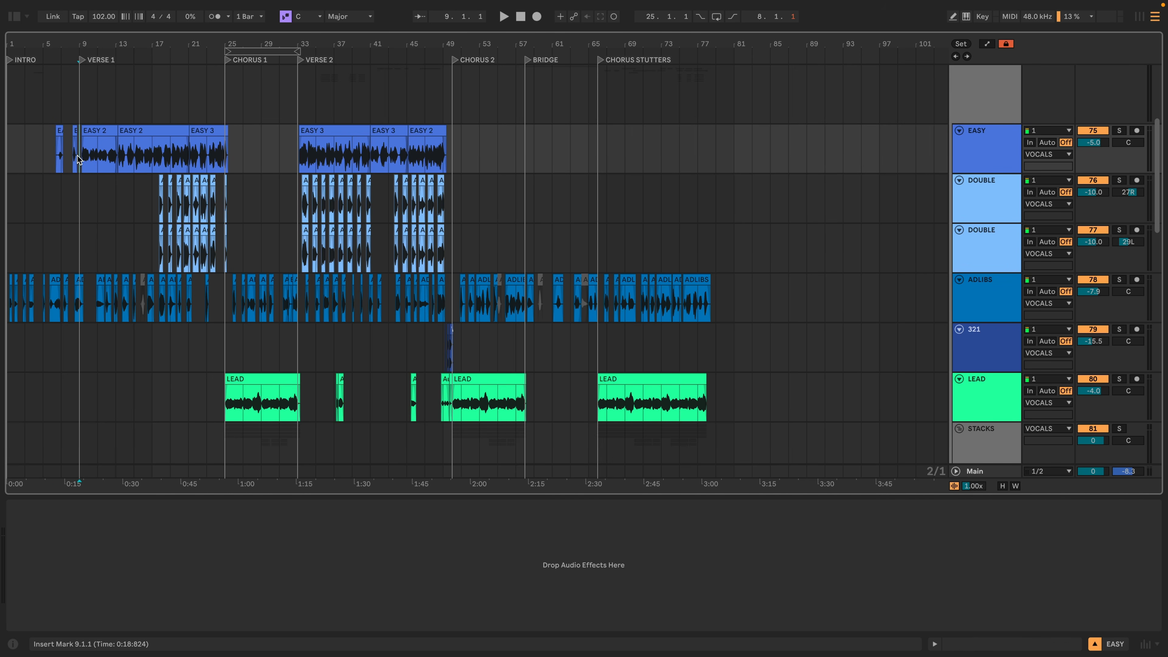
click(13, 17)
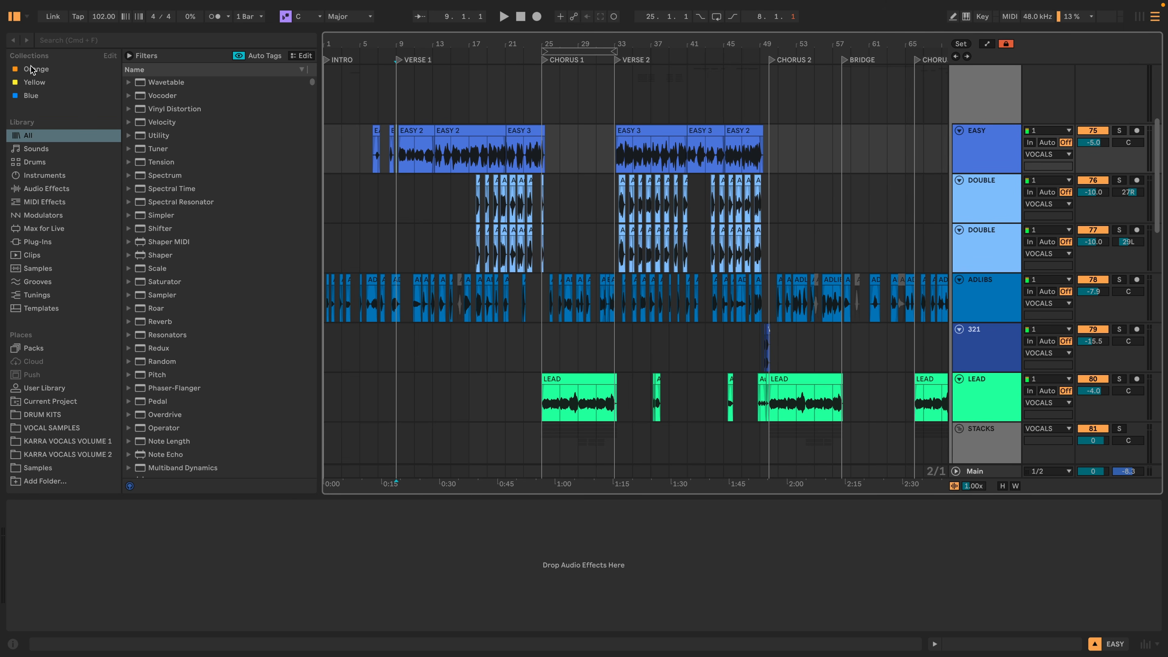
click(44, 189)
click(71, 42)
text(fabf)
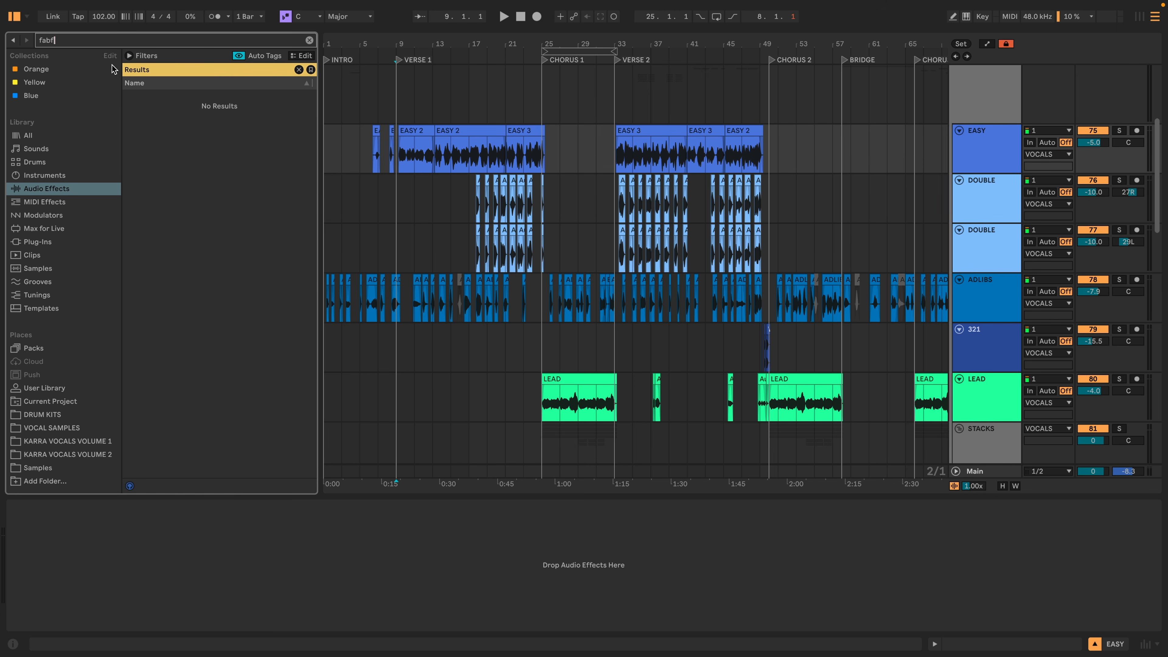
Load Pro-Q 4 from the full library onto the EASY track and play verse 1 from bar 9
click(28, 136)
click(156, 162)
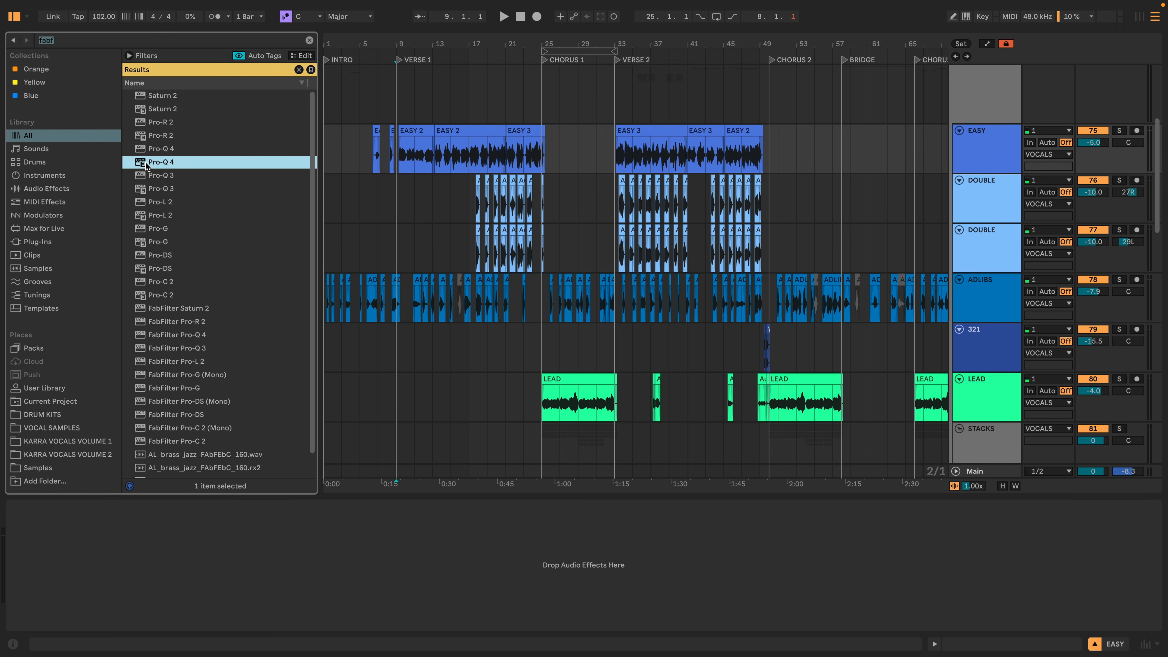
drag(370, 137, 371, 137)
key(ctrl+alt+b)
drag(95, 40, 98, 101)
key(space)
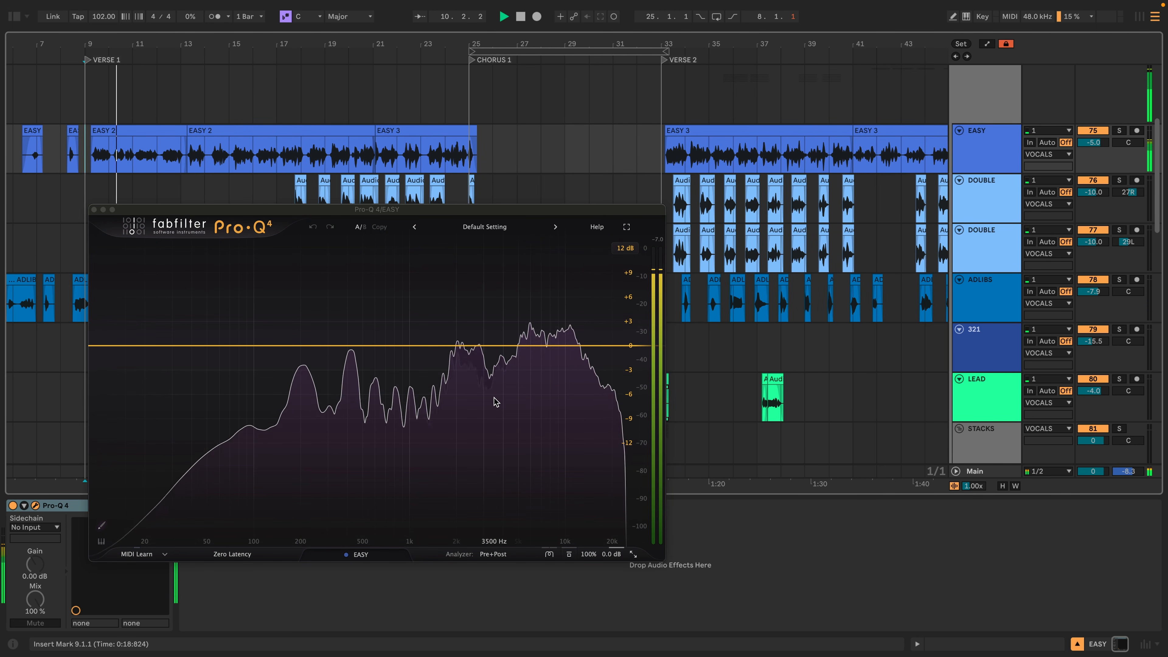
Cut a narrow band near 2560 Hz by about 1.75 dB and boost a bell near 1 kHz by about 1.3 dB in Pro-Q 4
mouse_move(527, 479)
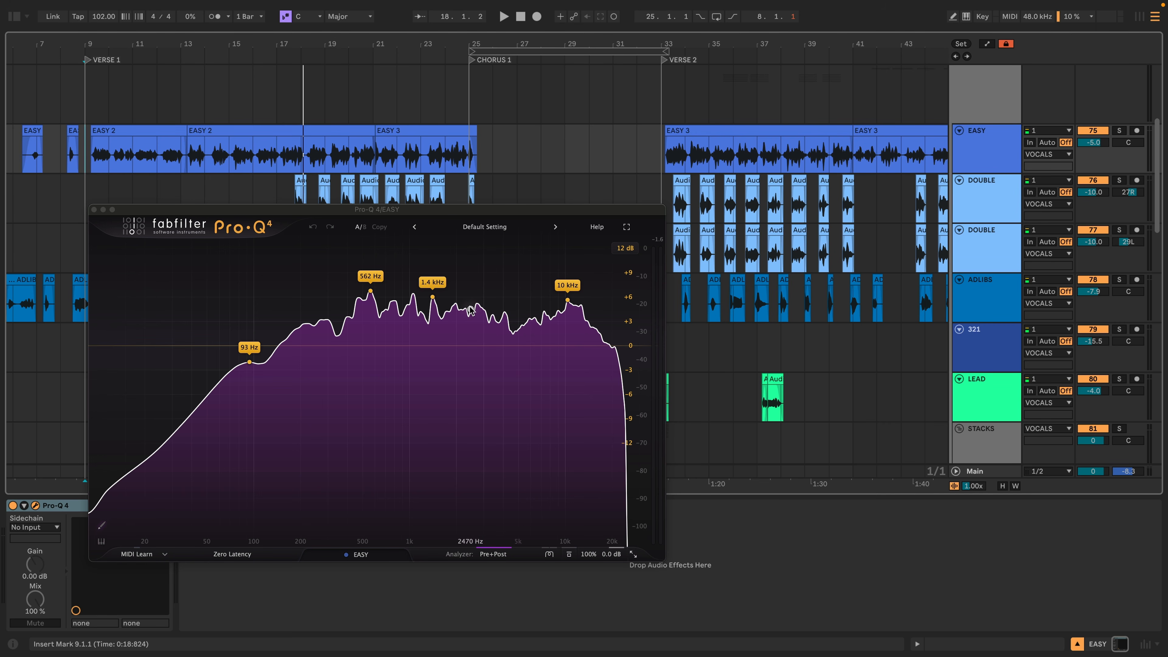
drag(473, 308, 473, 359)
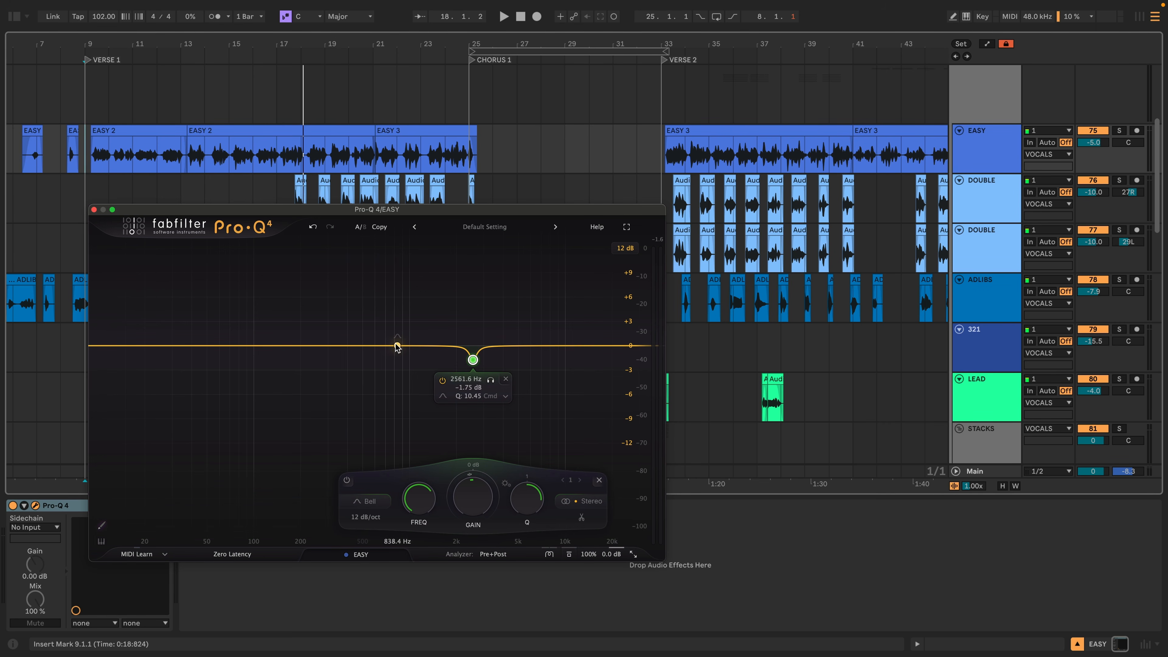
drag(387, 346, 408, 336)
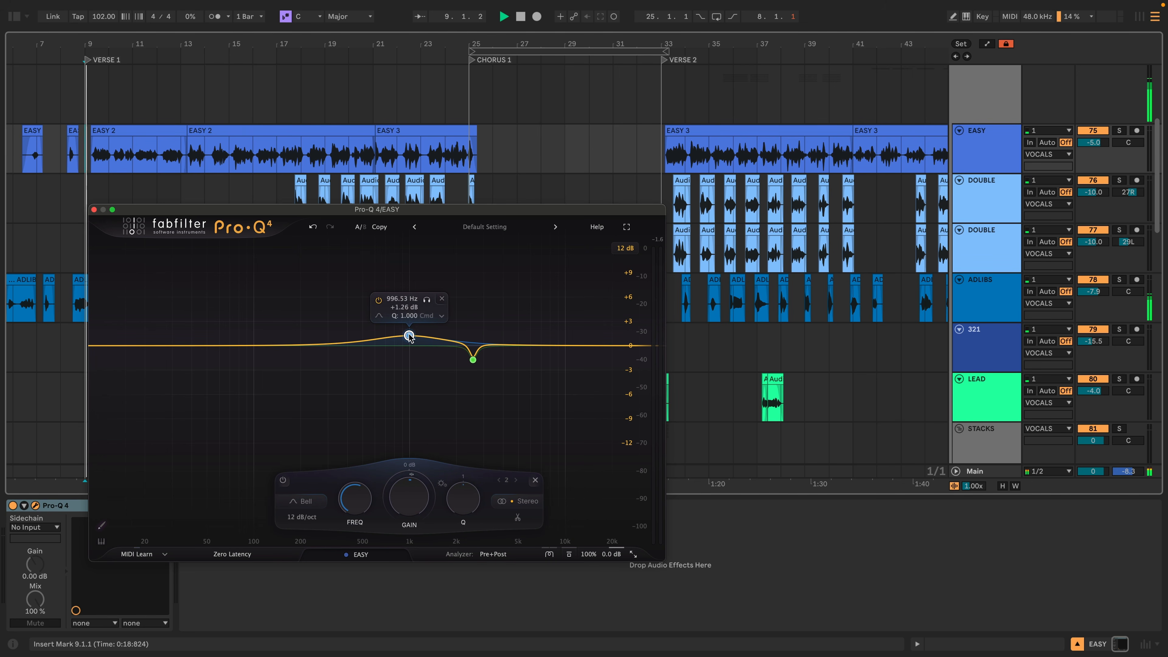
During playback, slightly ease the narrow 2.6 kHz cut and add a bell boost of about 1.1 dB near 10.35 kHz
key(space)
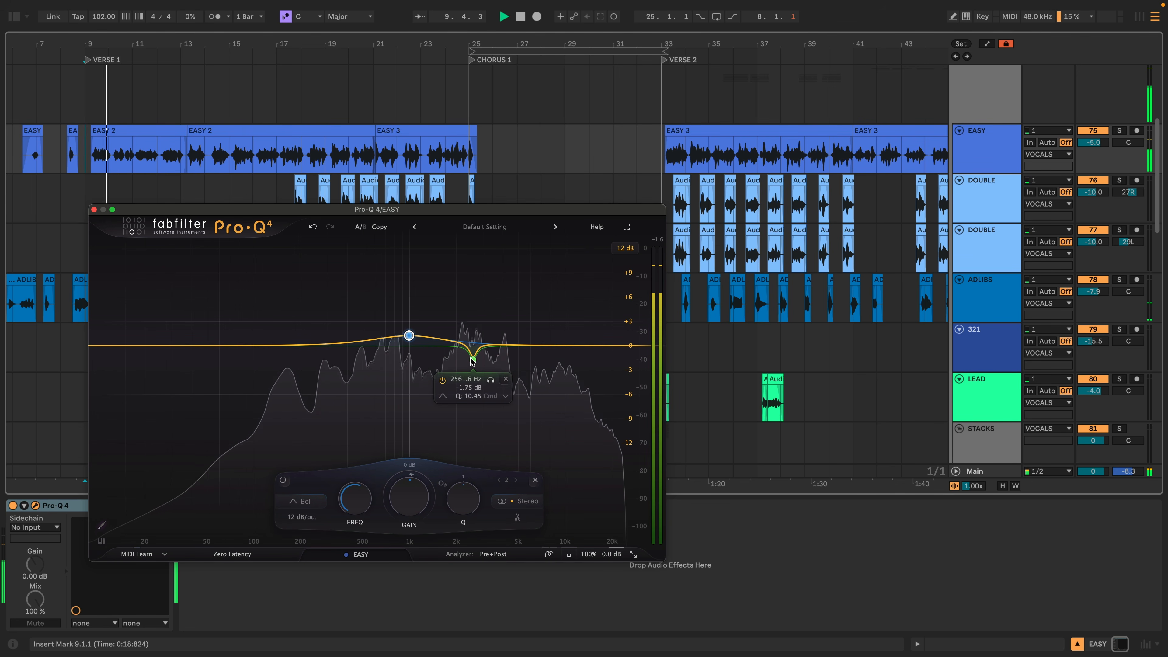
drag(473, 361, 473, 357)
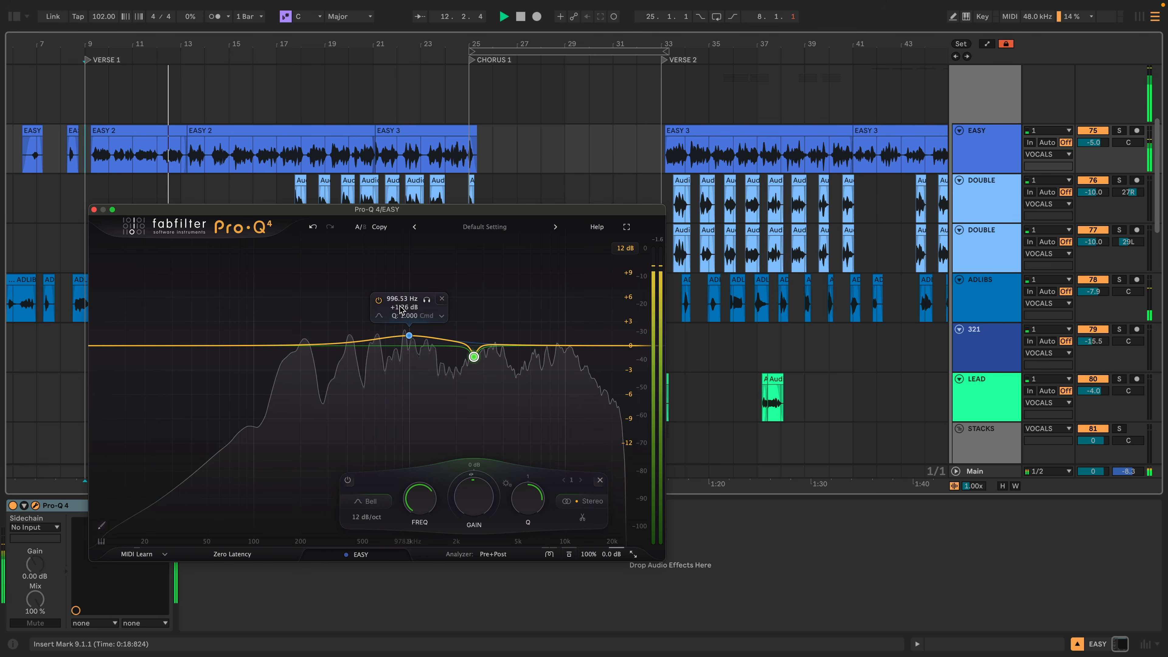
drag(546, 345, 562, 341)
right_click(562, 341)
click(562, 340)
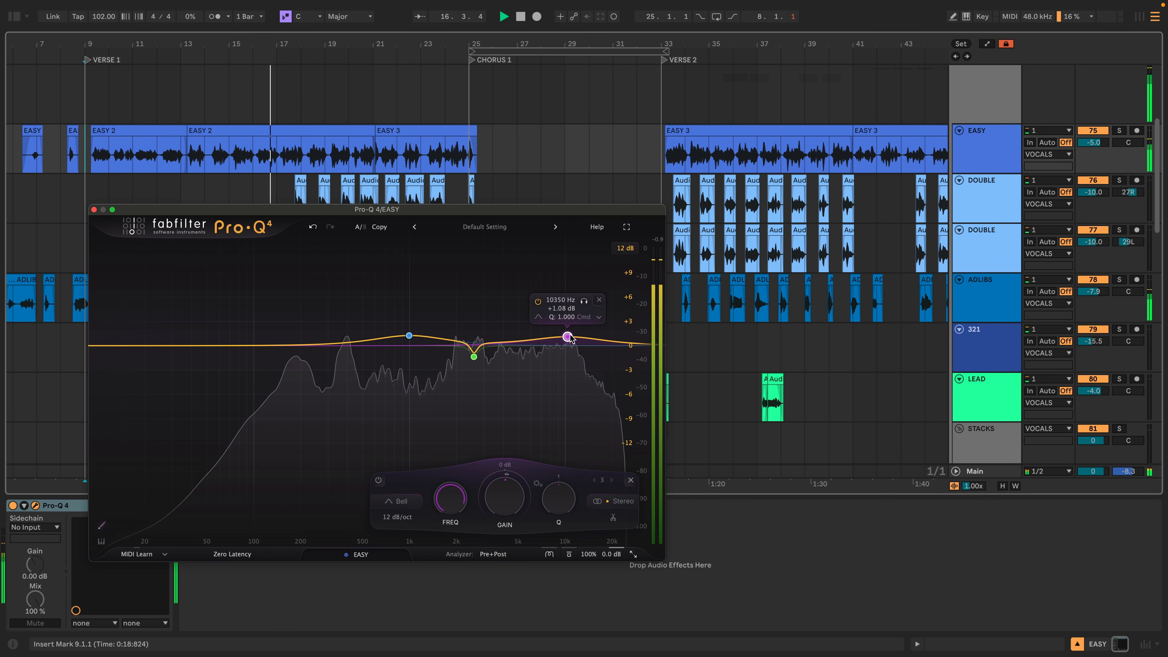
Widen the cut near 2.6 kHz to a Q of about 2.77 and ease its gain to about -1.2 dB
scroll(481, 364, up, 4)
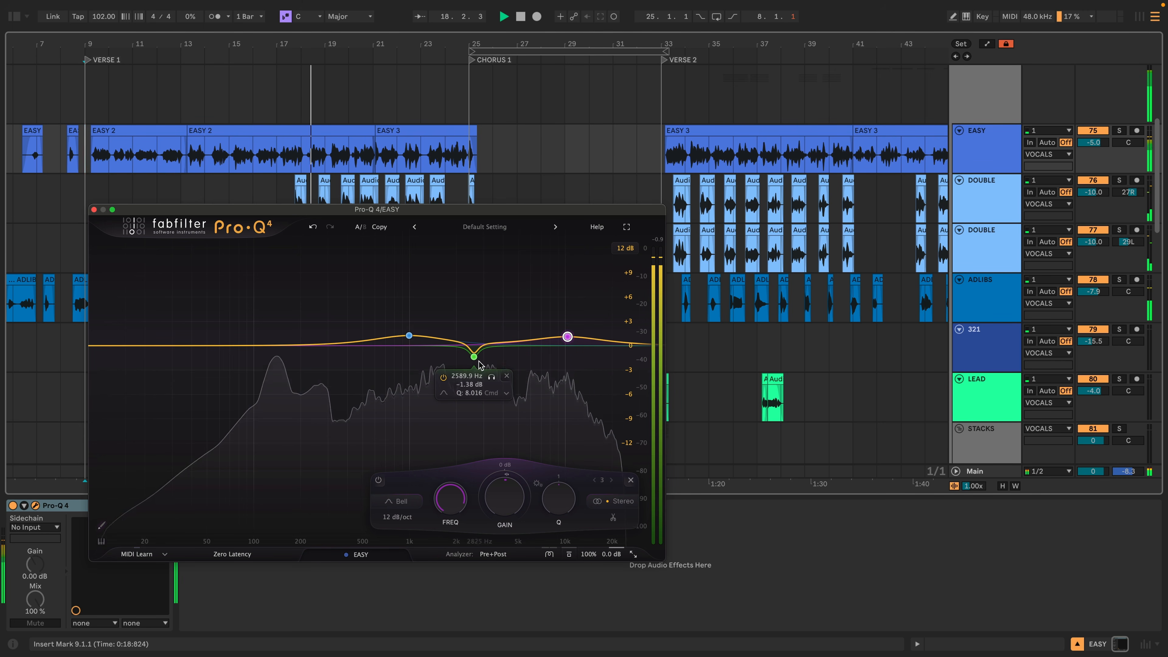
scroll(478, 364, down, 3)
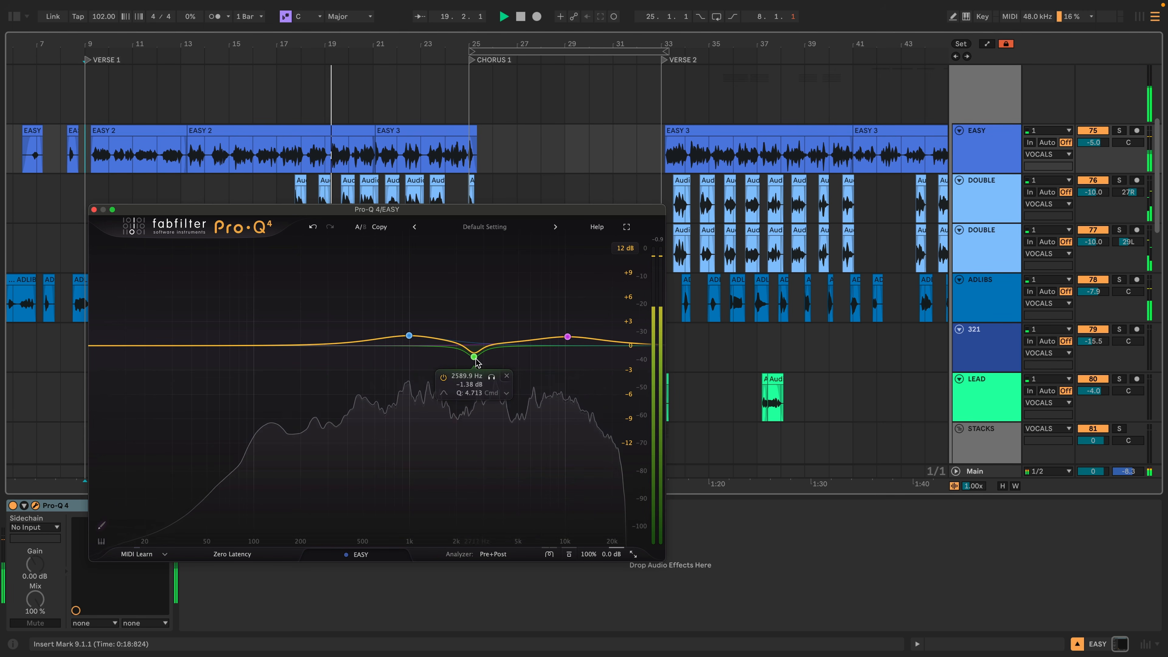
scroll(476, 363, down, 2)
click(475, 358)
drag(473, 358, 476, 360)
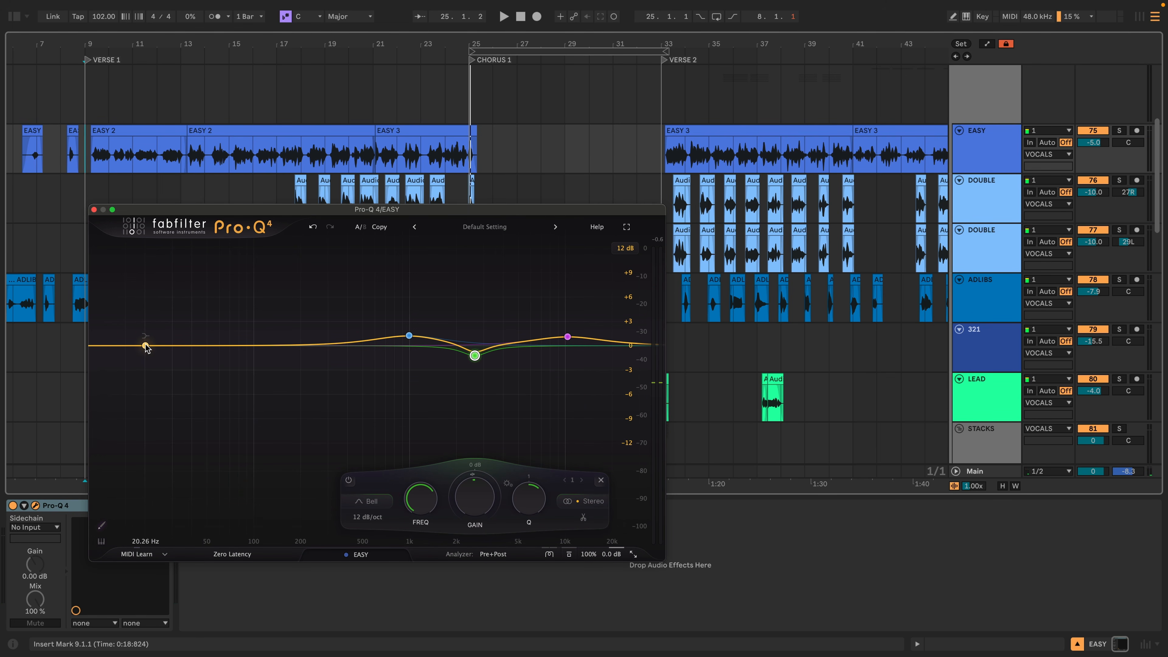
Play a short stretch of the EASY vocal from bar 17 to check the widened cut
click(276, 155)
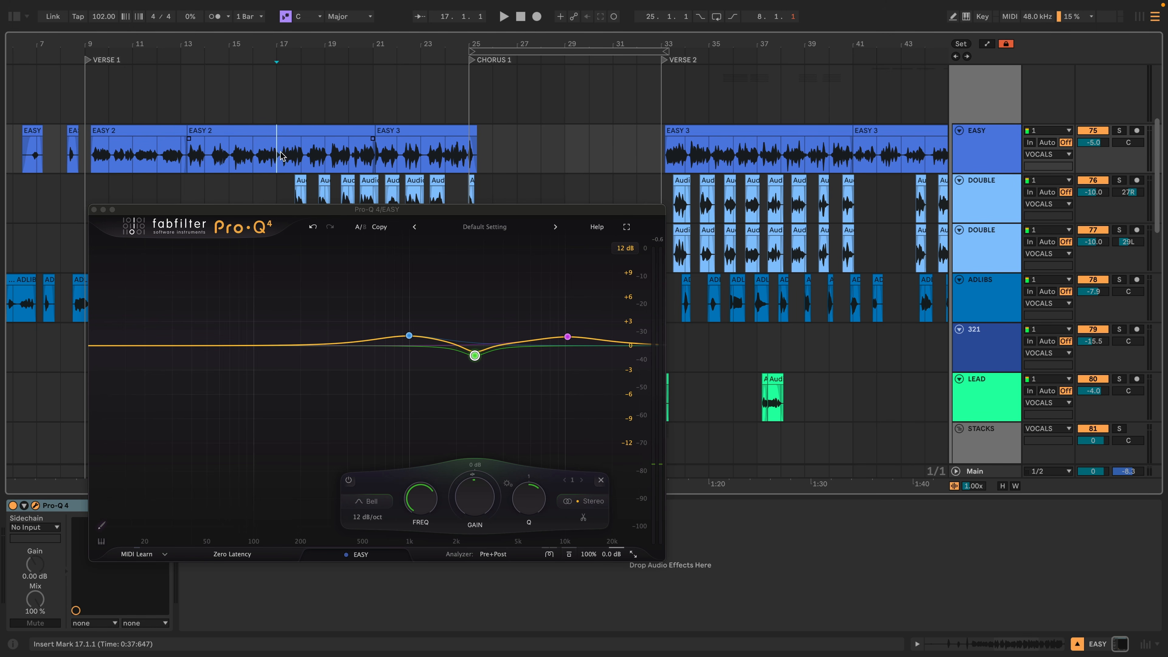
key(space)
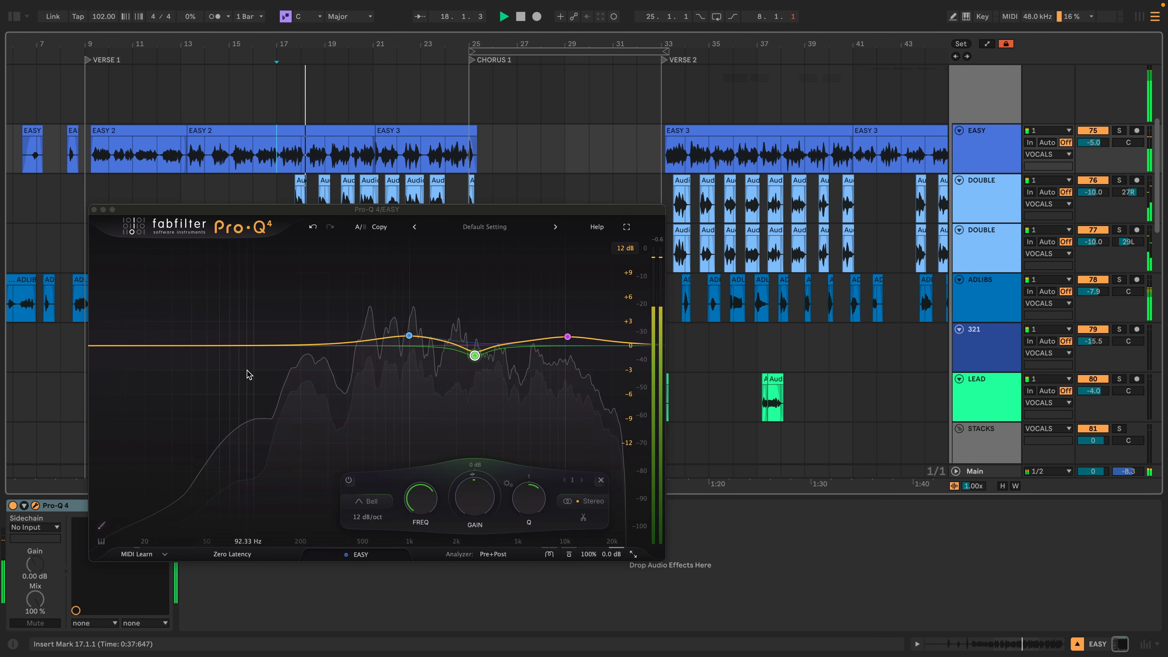
key(space)
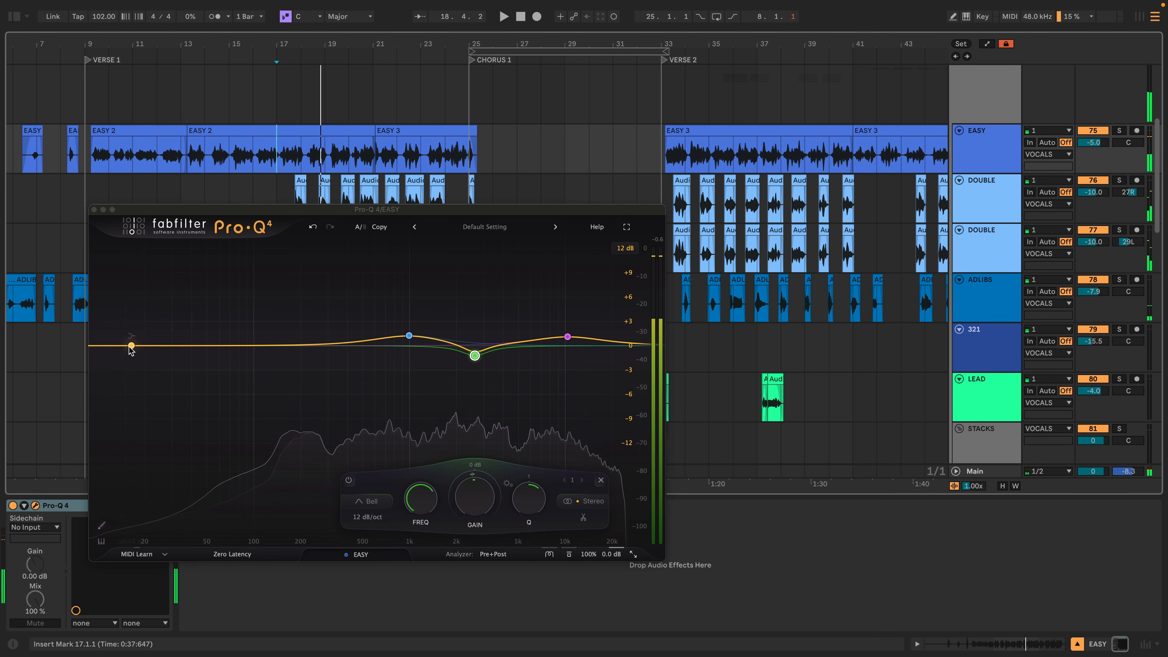
Try a 12 dB/oct low cut near 92 Hz in Pro-Q 4 and remove it
double_click(117, 344)
drag(119, 348, 249, 349)
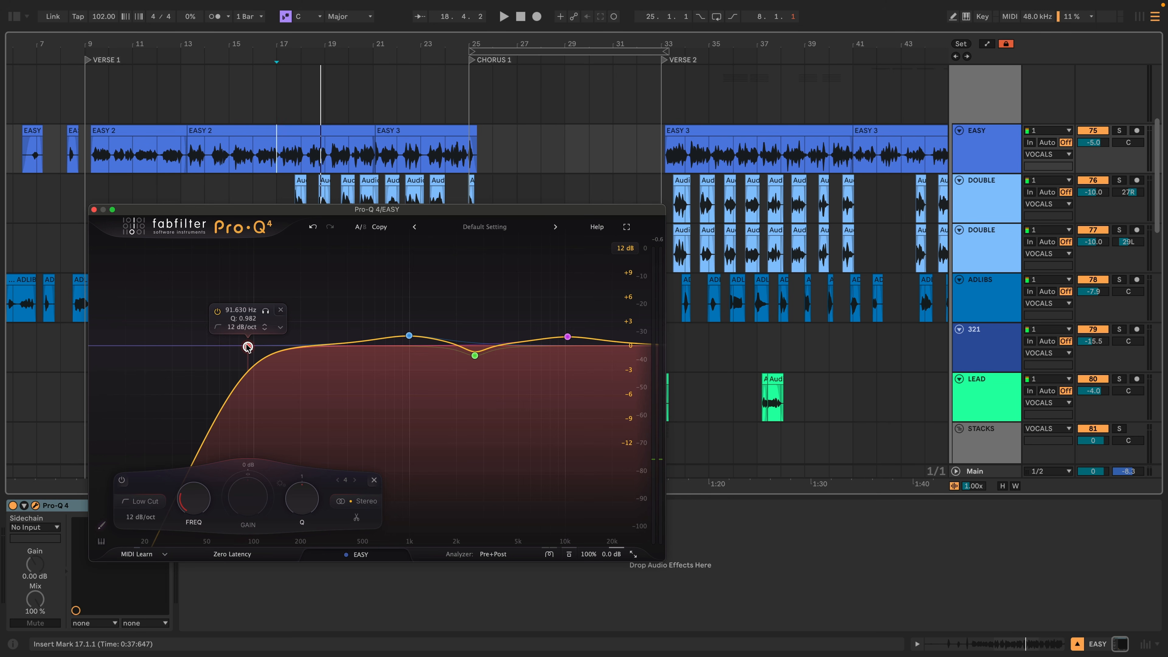
click(281, 310)
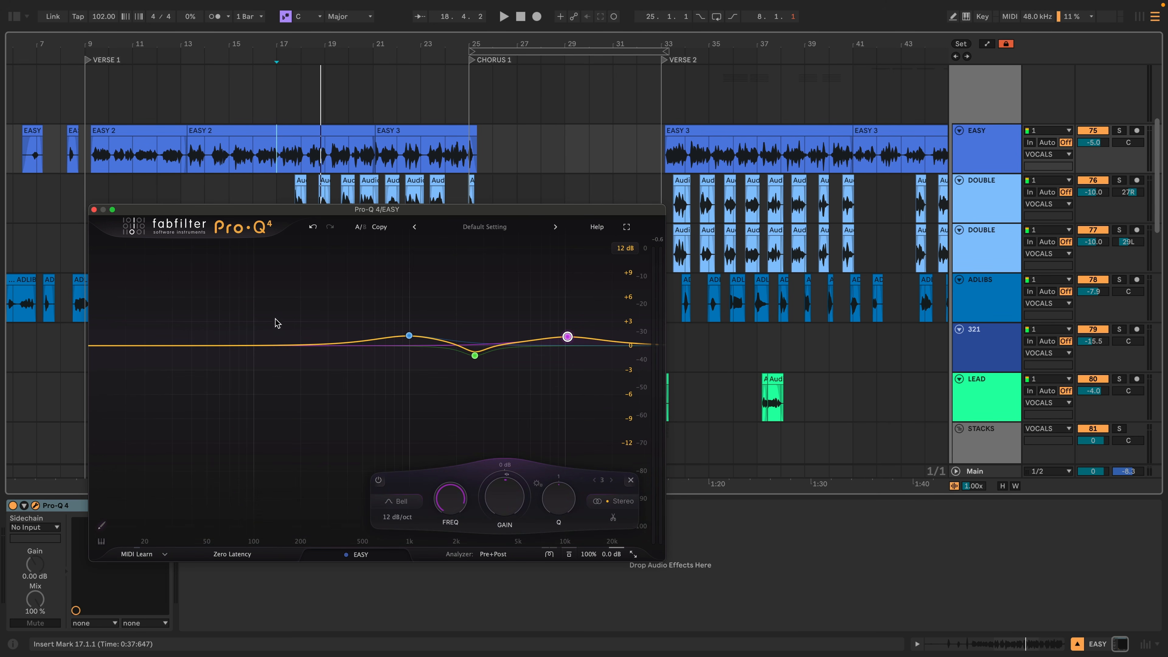
Add a low-end band in Pro-Q 4, shape it as a low shelf, and set it to a slight cut near 100 Hz during playback
click(224, 346)
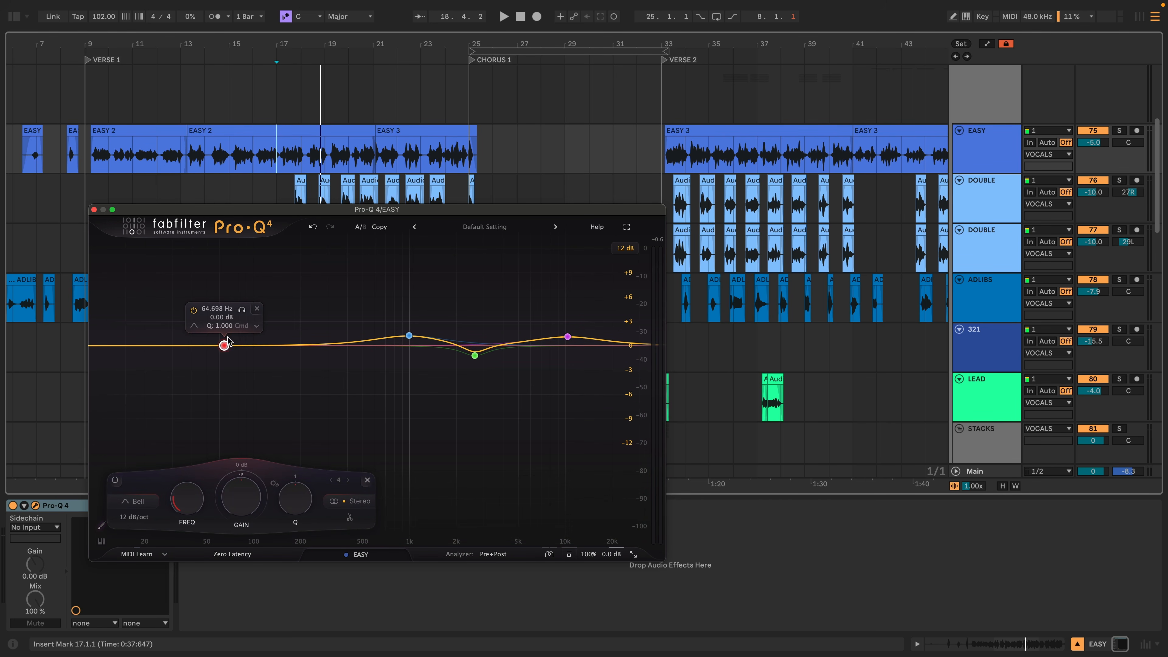
drag(225, 344, 230, 340)
click(262, 319)
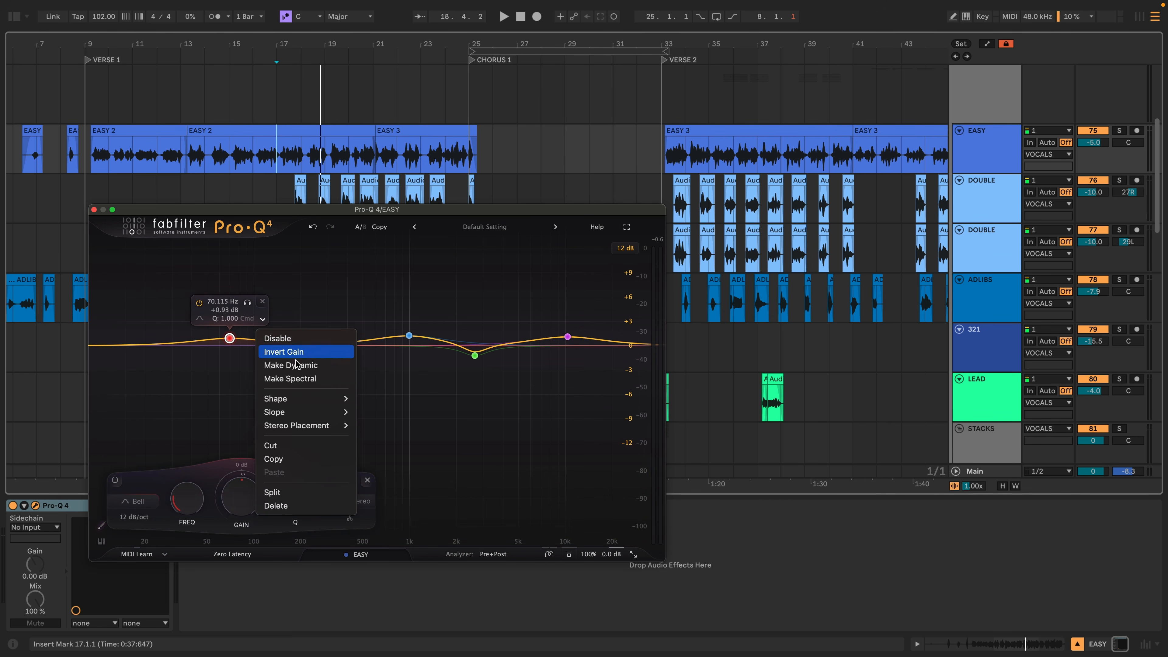
mouse_move(350, 401)
click(386, 411)
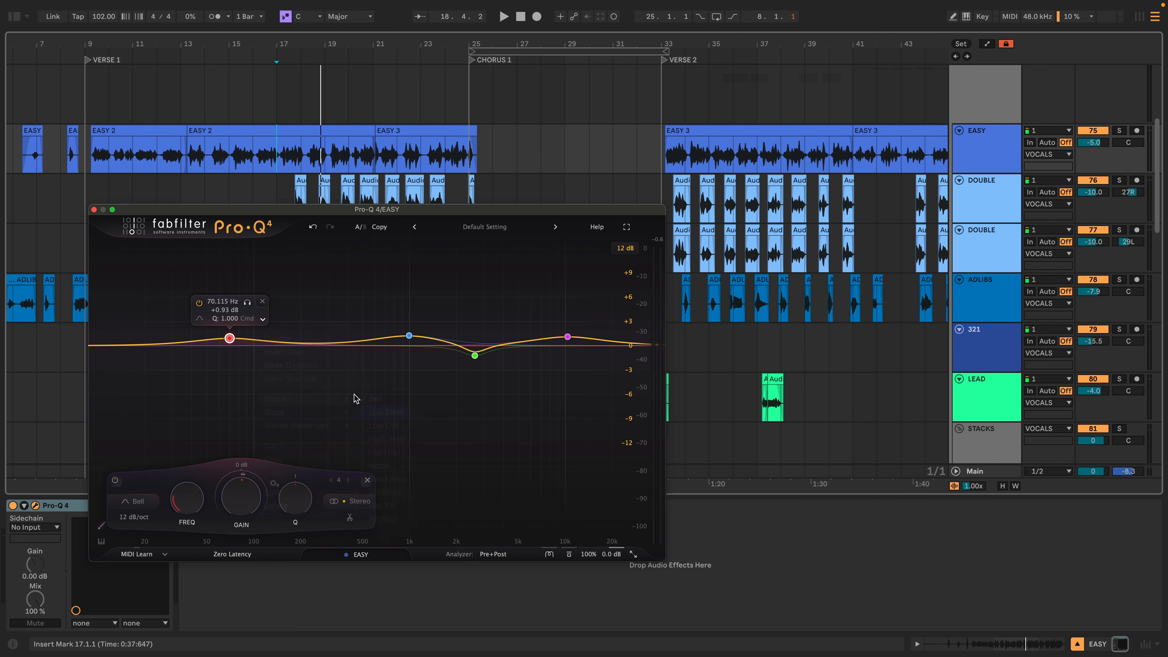
drag(230, 339, 243, 342)
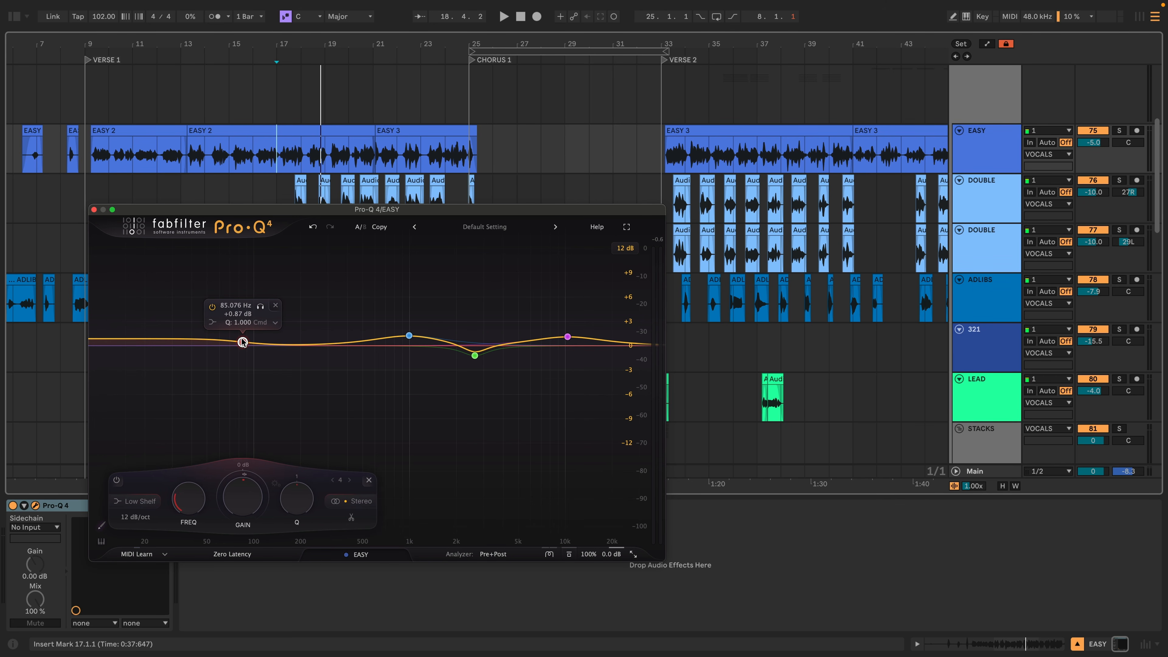
key(space)
mouse_move(242, 341)
mouse_down()
mouse_move(303, 323)
mouse_move(301, 352)
mouse_move(341, 367)
mouse_move(340, 339)
mouse_move(254, 354)
mouse_up()
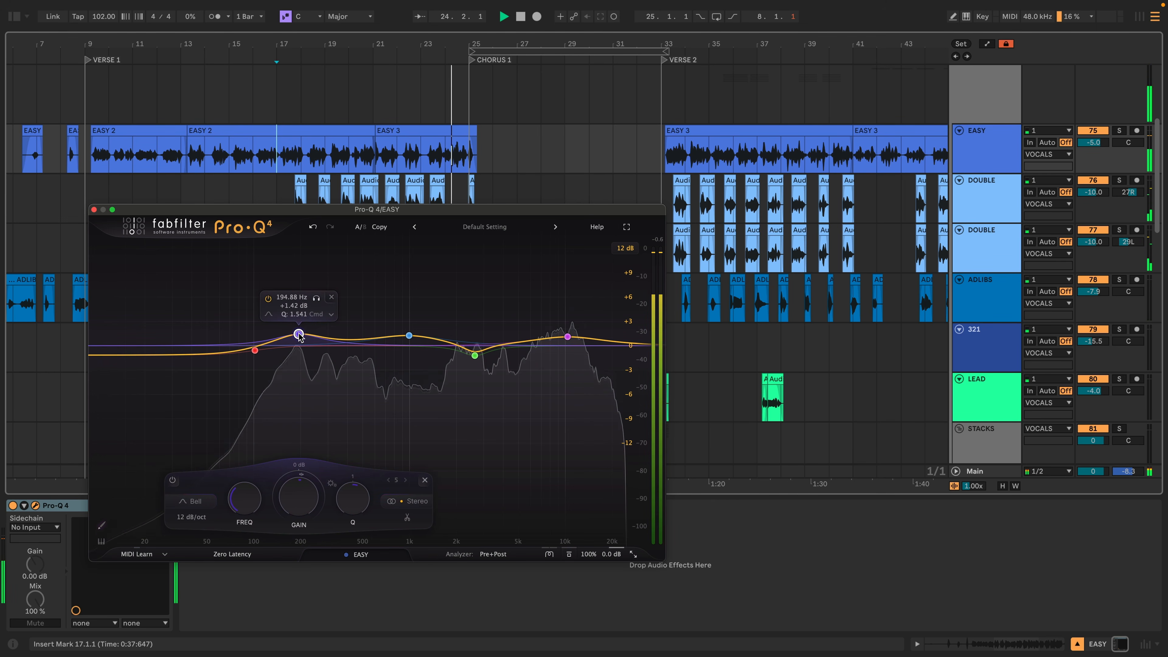
Adjust the low-mid bell during playback to about 161 Hz, +1.2 dB gain and a Q of about 0.97
drag(300, 333, 291, 326)
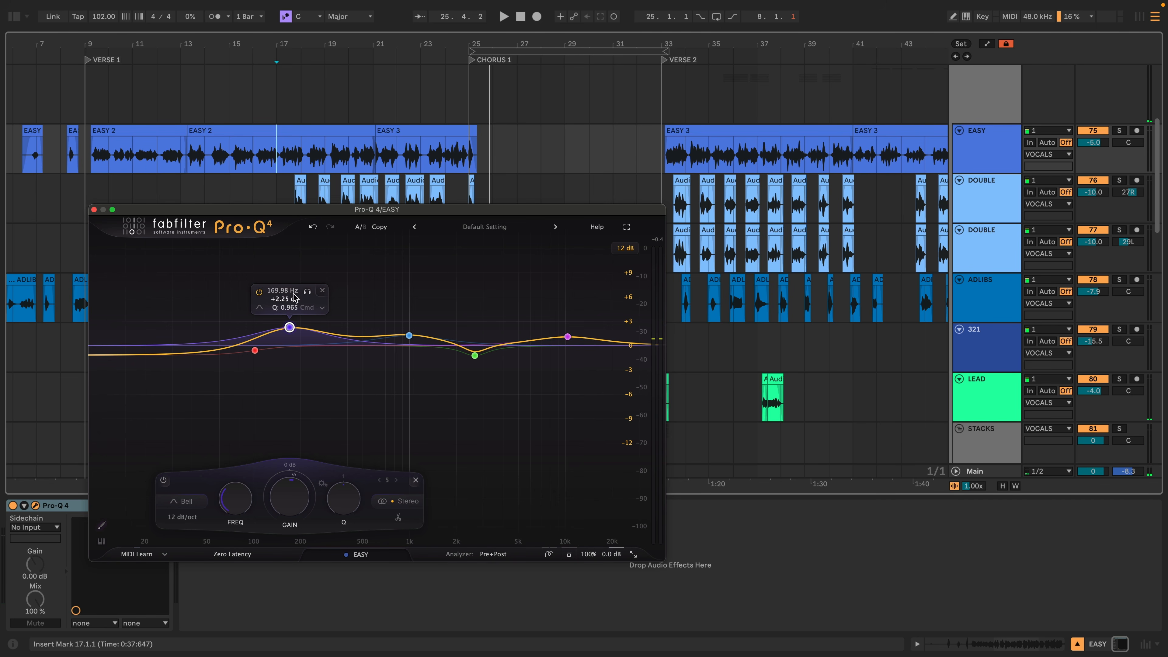
key(space)
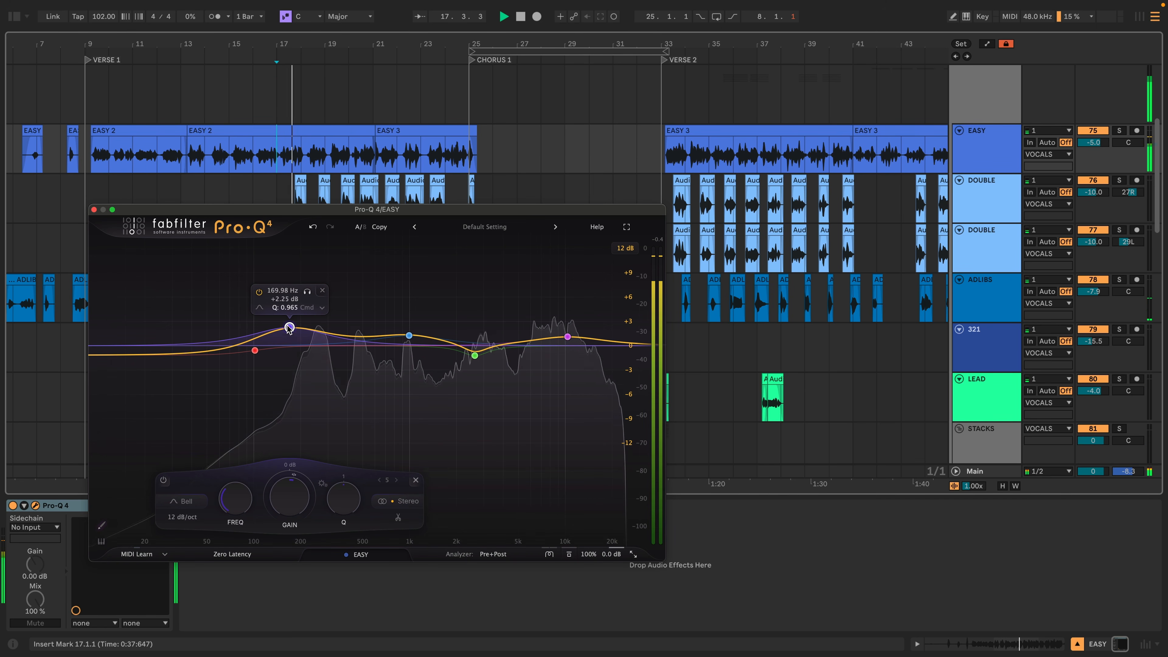
drag(288, 330, 284, 338)
right_click(282, 338)
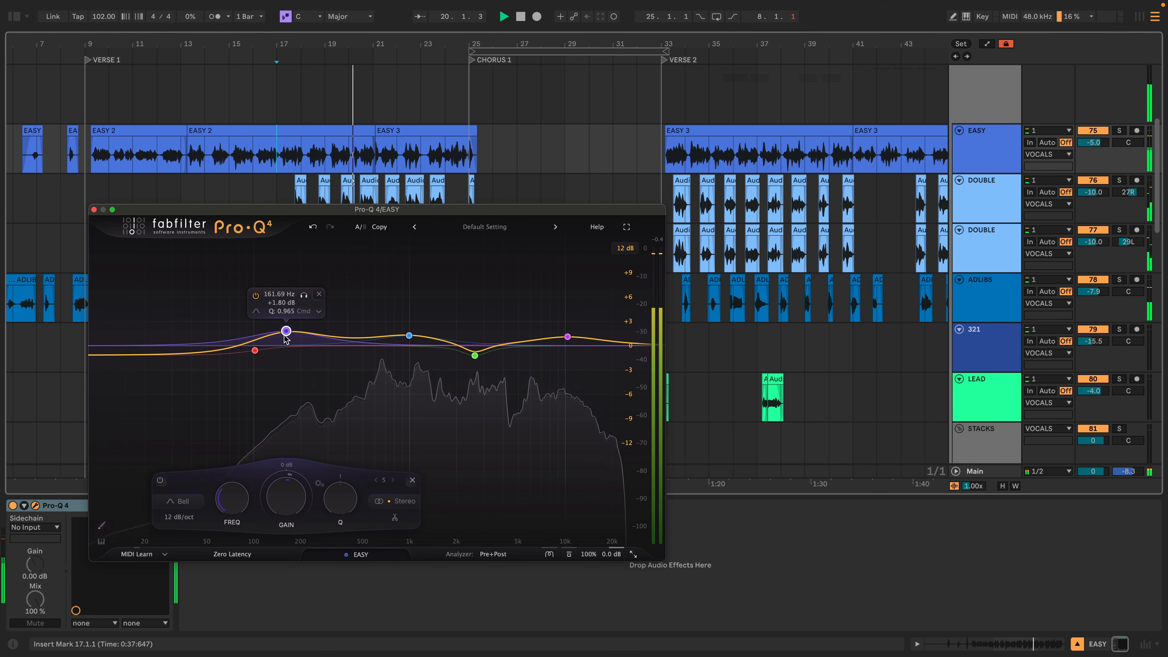
drag(284, 342, 286, 342)
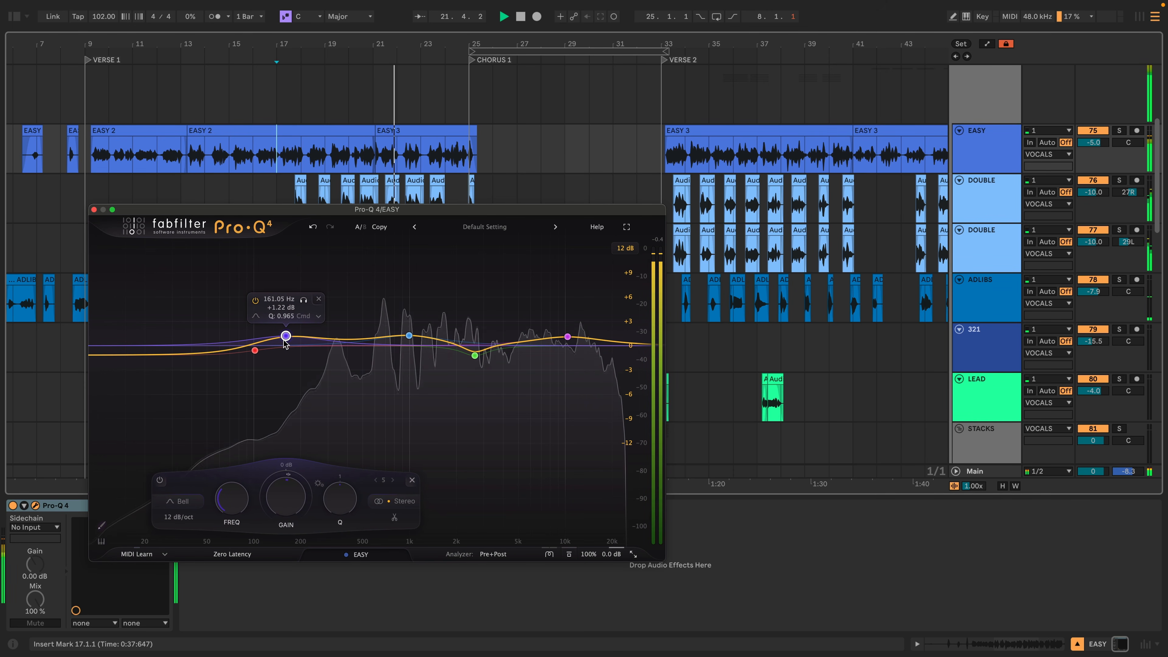
Select bars 17 to 25 of the EASY vocal for playback and mute both DOUBLE tracks
drag(276, 151, 476, 152)
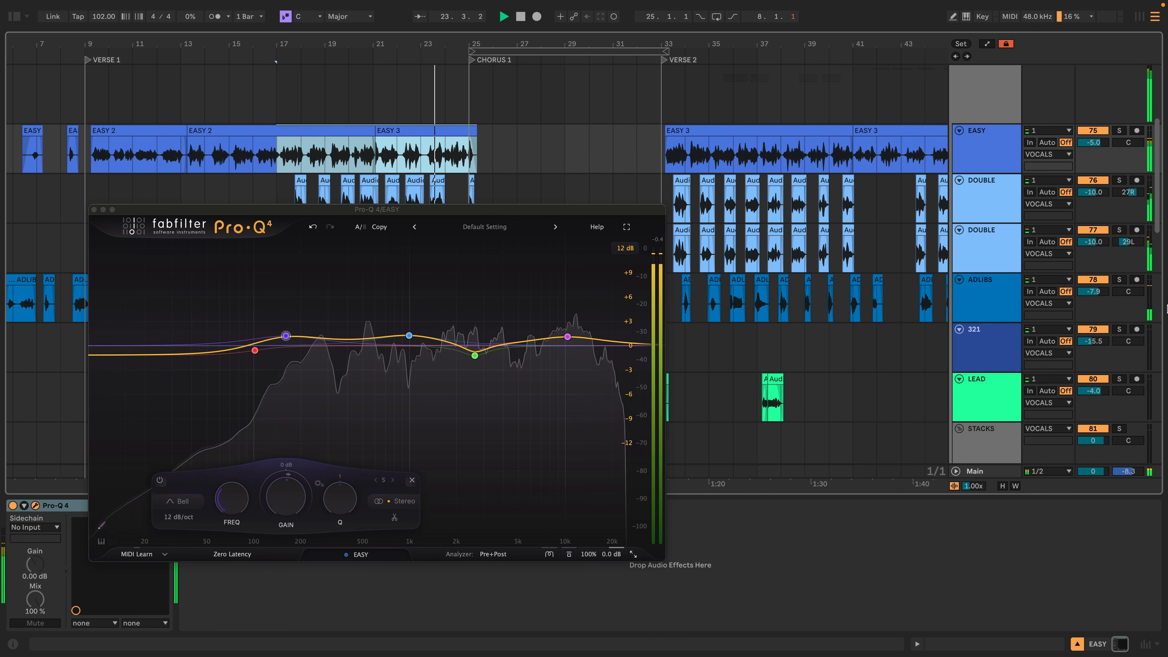
click(1007, 208)
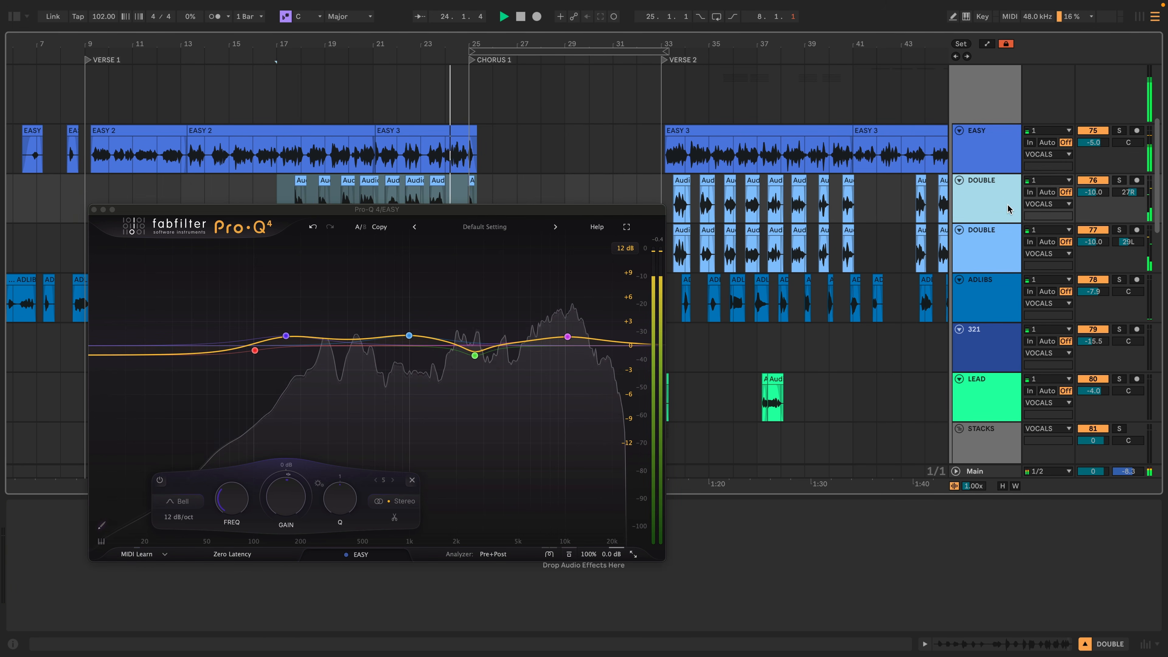
click(998, 236)
click(1080, 184)
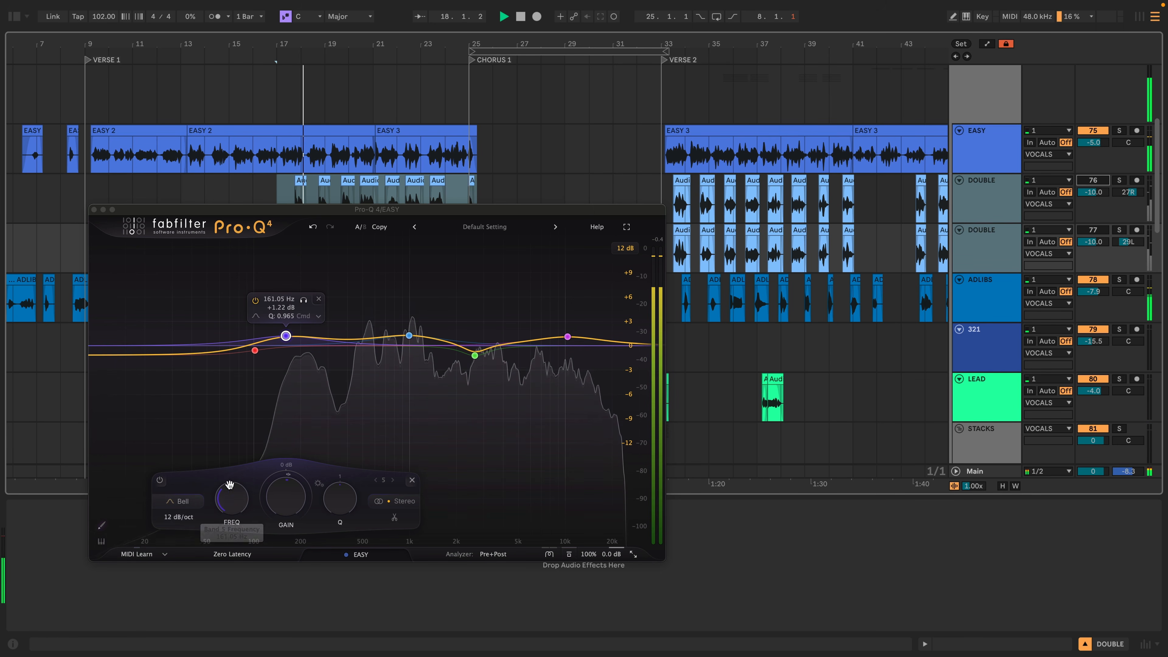
Compare the EASY vocal with and without Pro-Q 4 during playback, leaving the EQ switched on
click(987, 152)
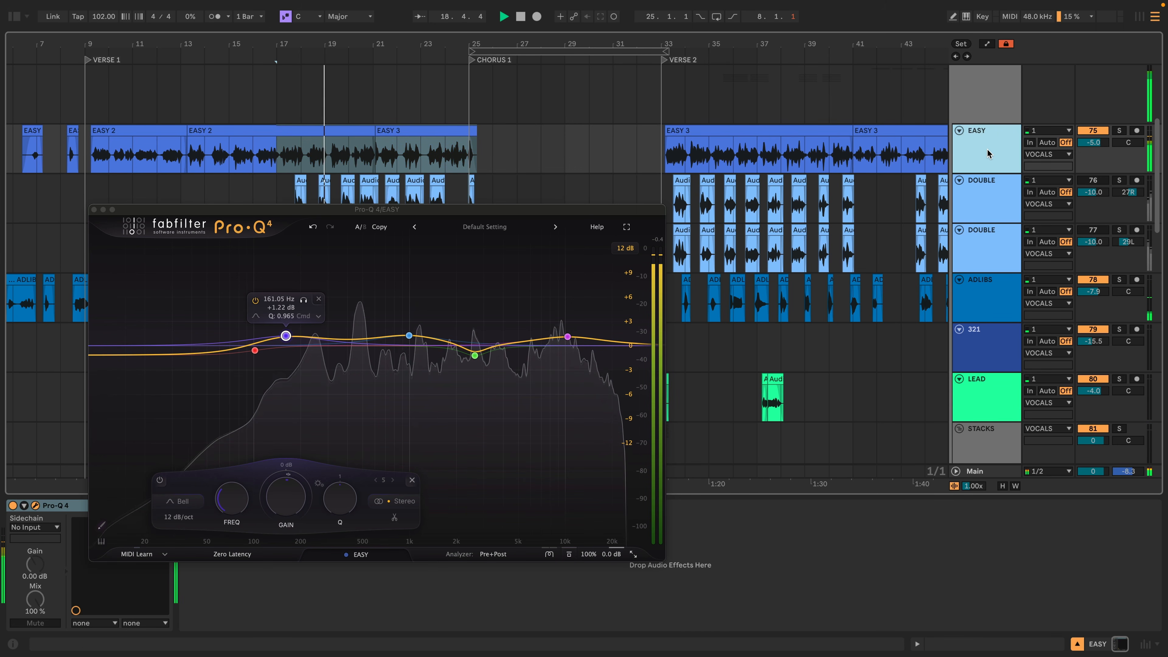
click(13, 505)
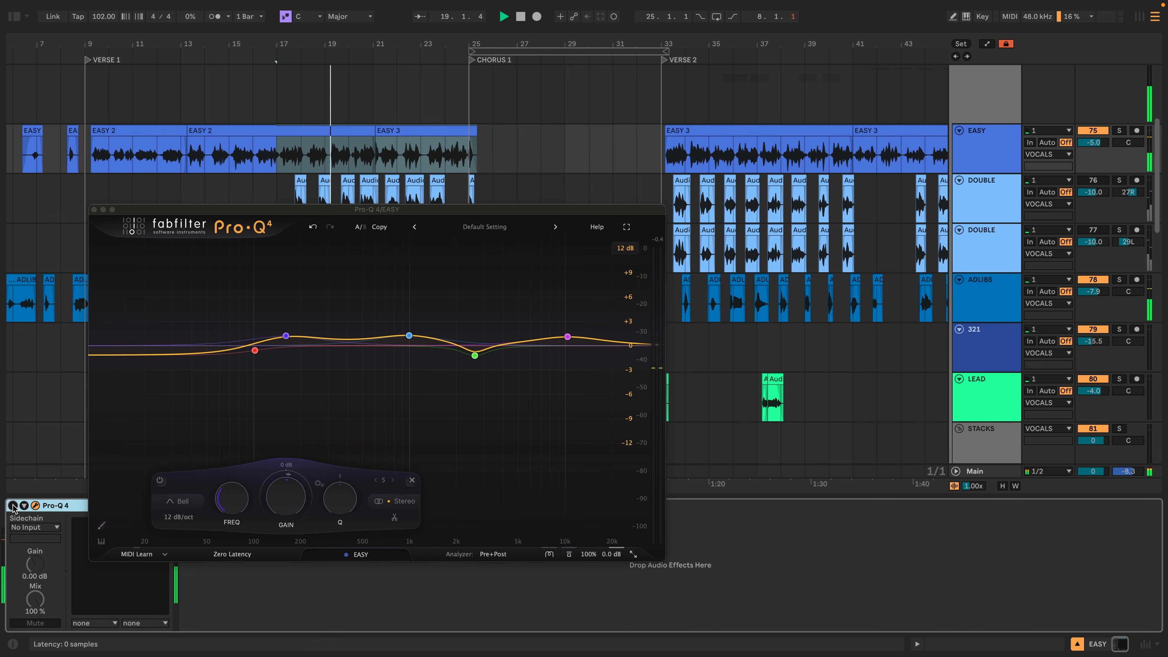
click(13, 505)
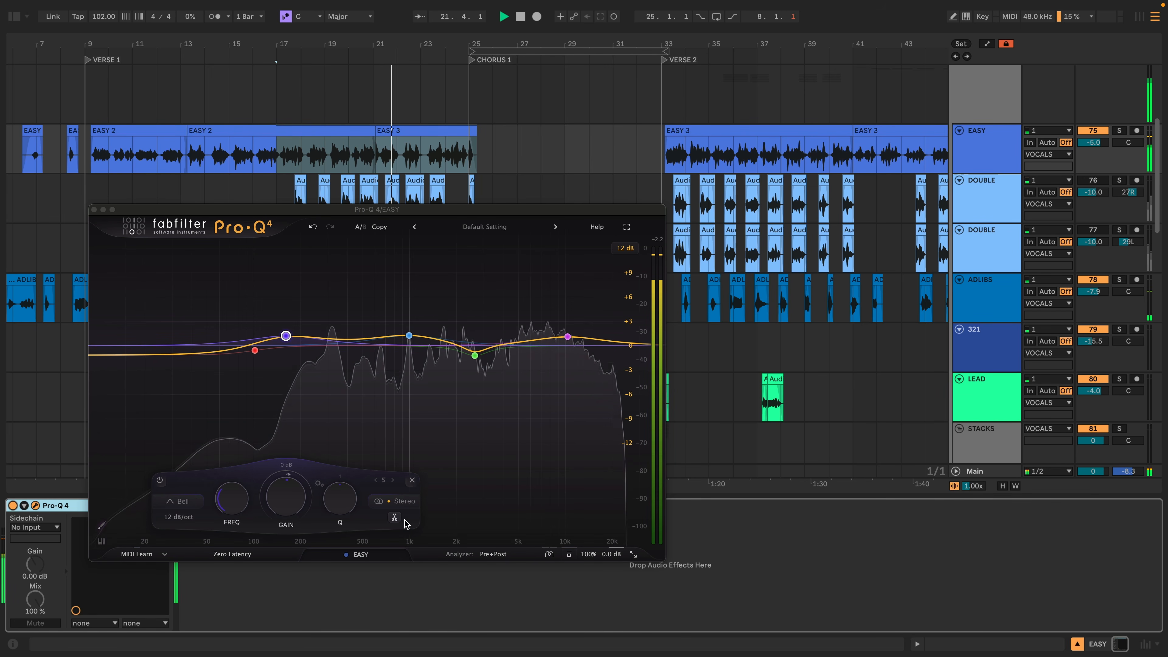
click(13, 506)
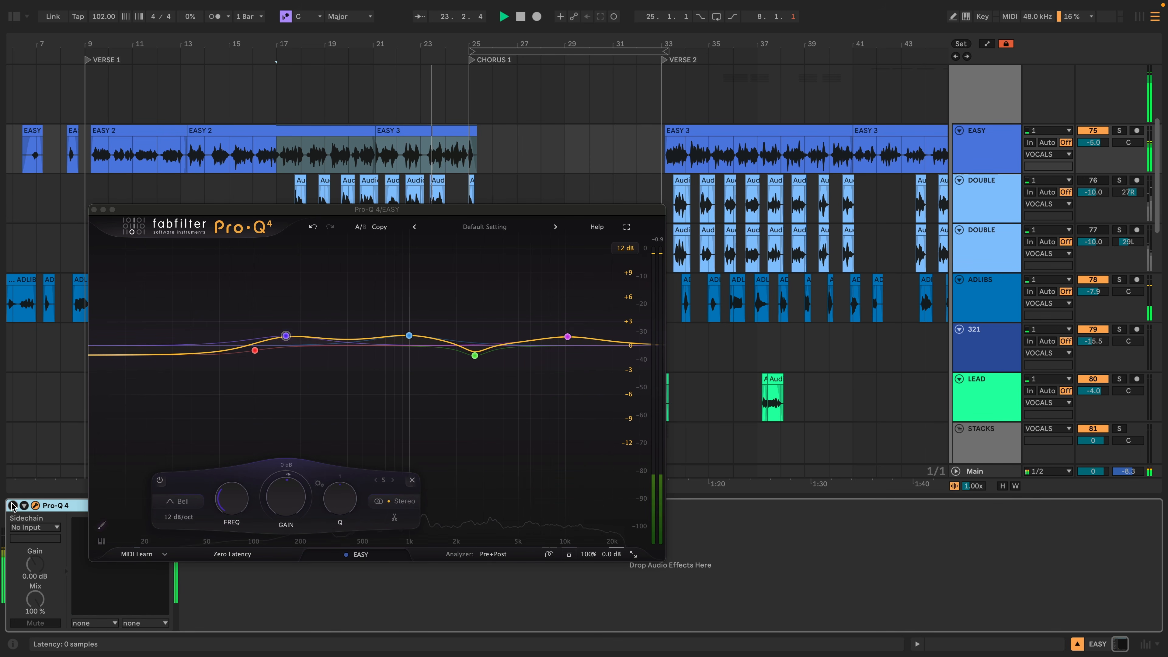
click(12, 505)
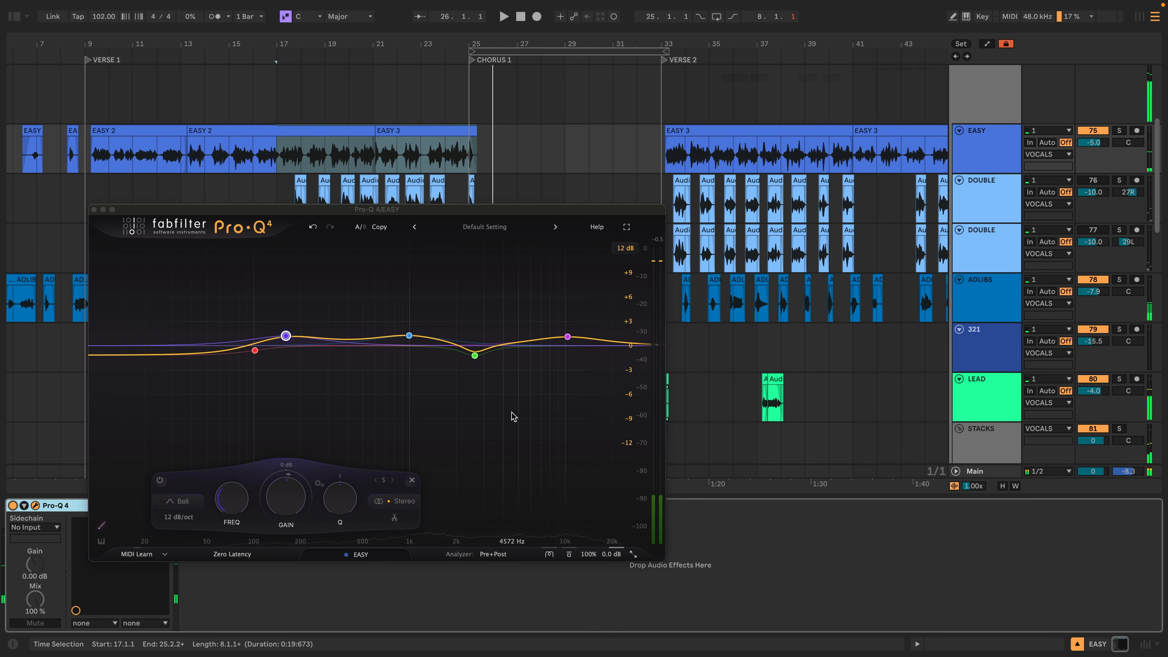
Try a 12 dB/oct low cut near 94 Hz on the EASY vocal and undo it
mouse_move(477, 379)
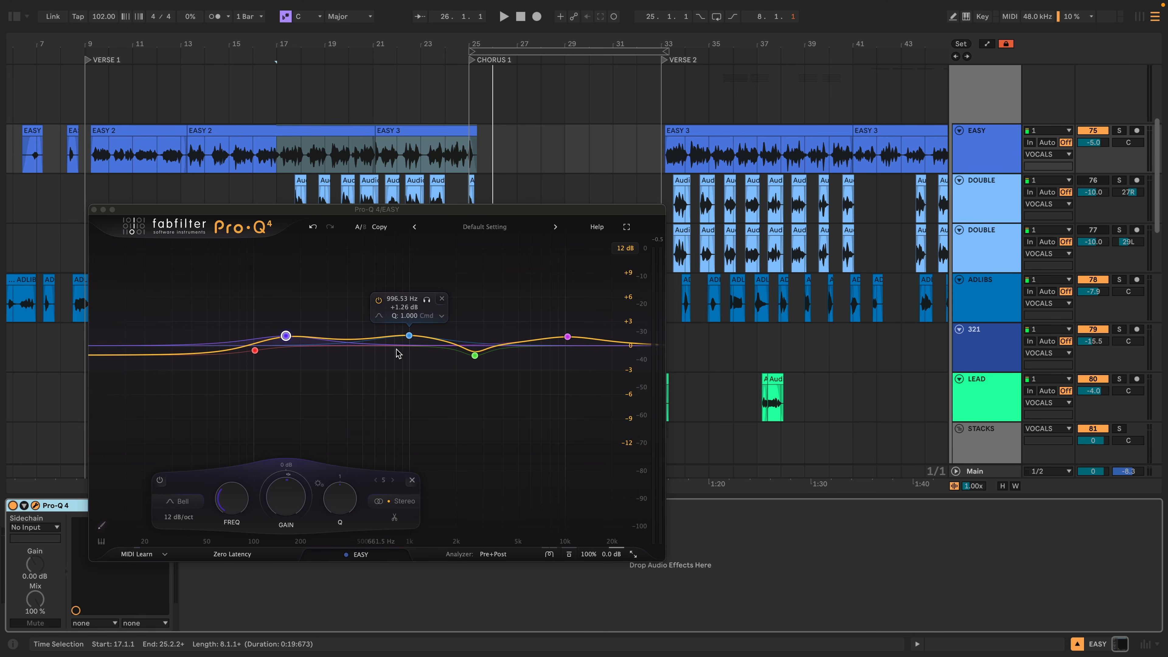
mouse_move(249, 352)
drag(118, 356, 141, 354)
drag(193, 356, 251, 351)
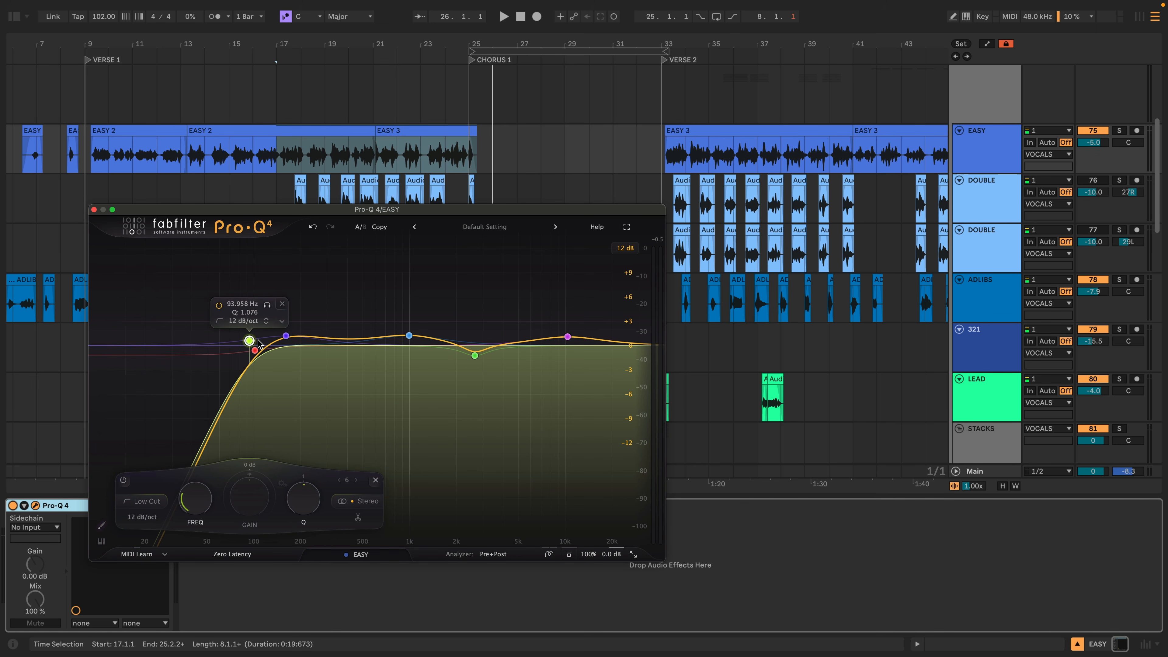
click(312, 224)
click(313, 224)
Make the 2.6 kHz cut dynamic with a static gain of about -0.6 dB and audition it
drag(173, 209, 167, 189)
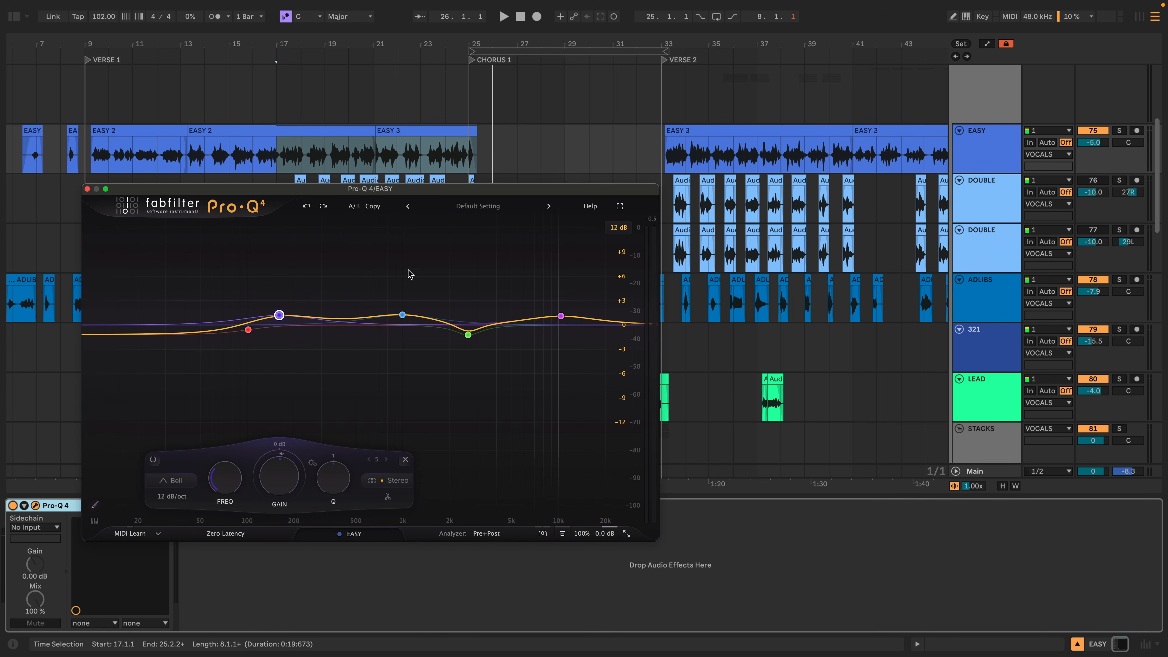
right_click(467, 334)
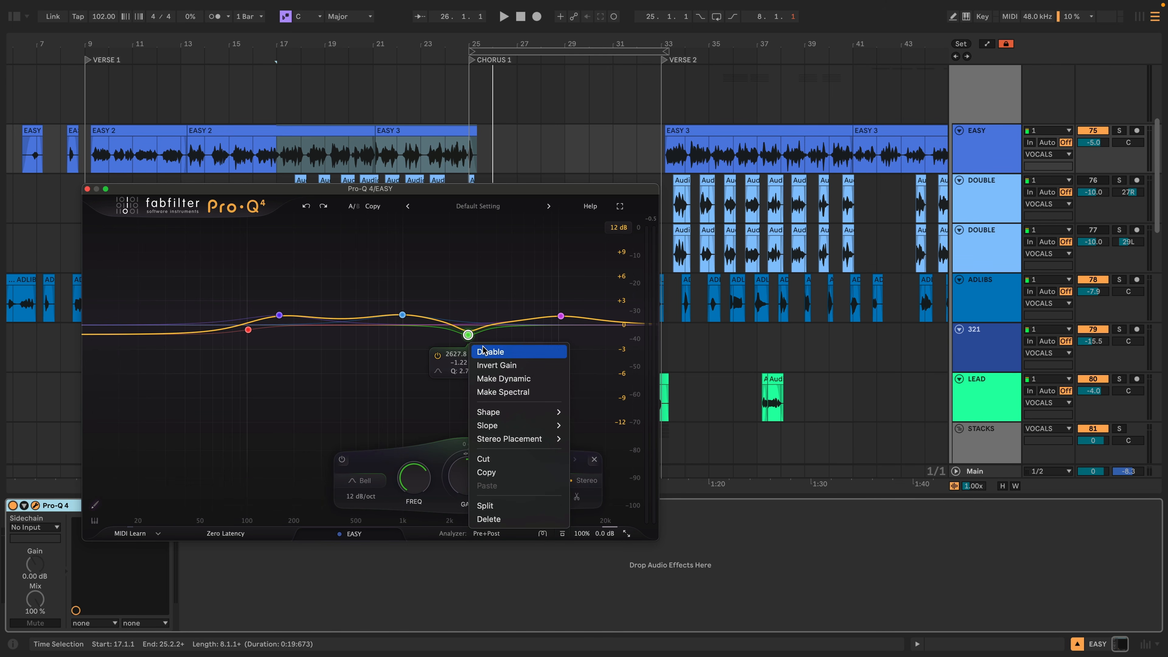
click(523, 379)
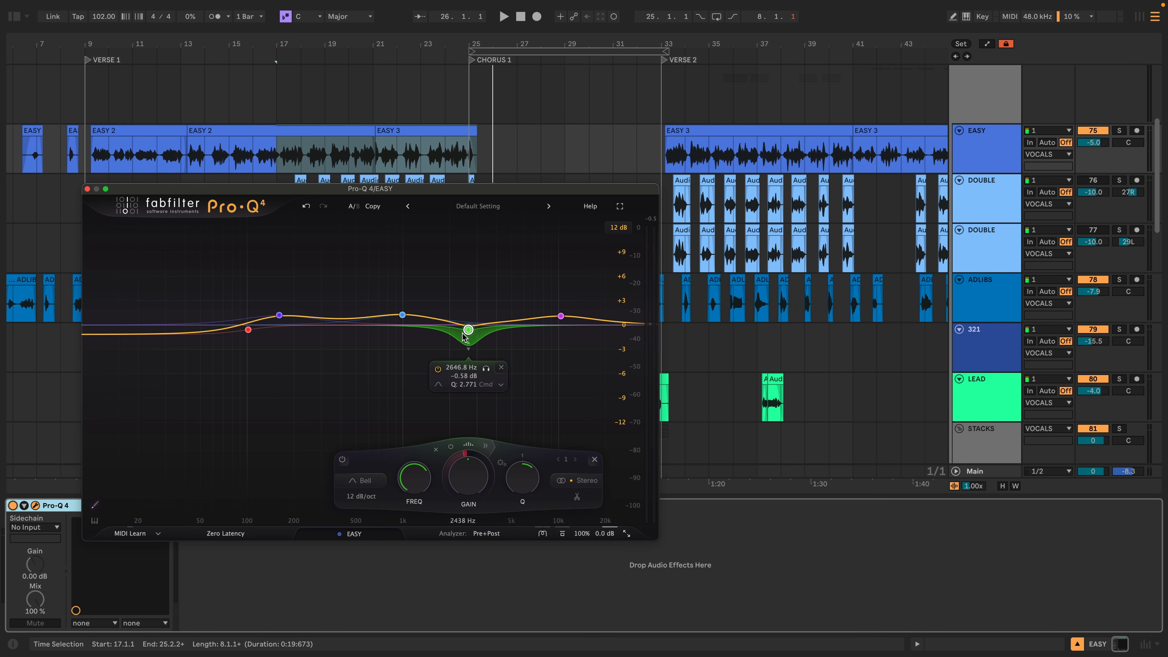
key(space)
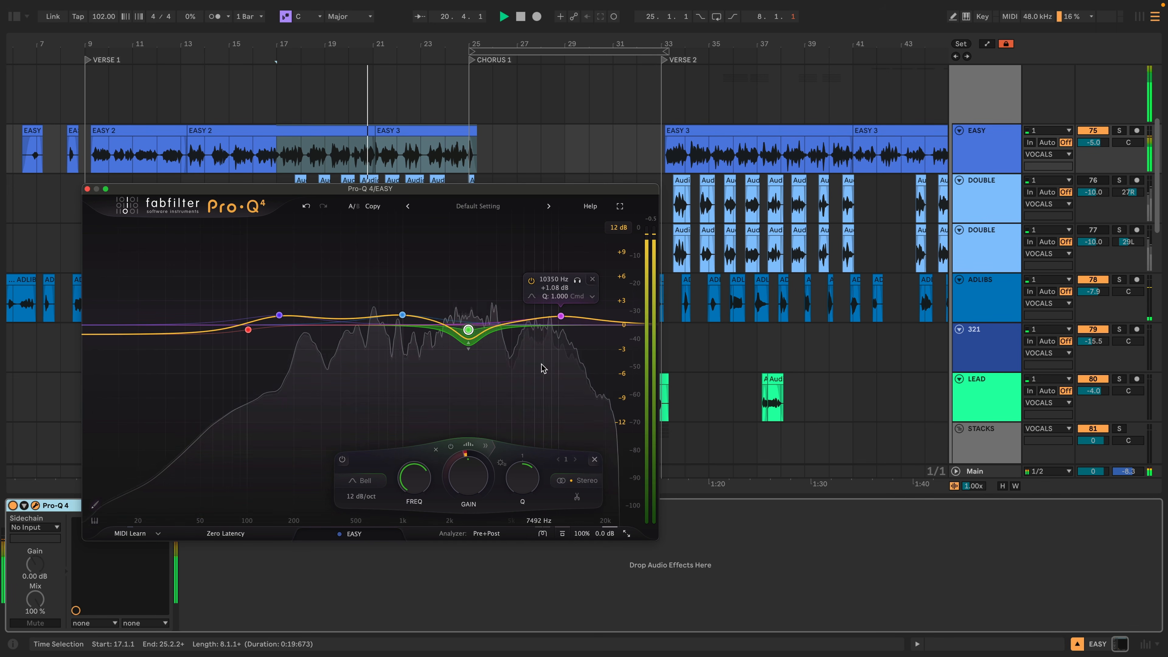
key(space)
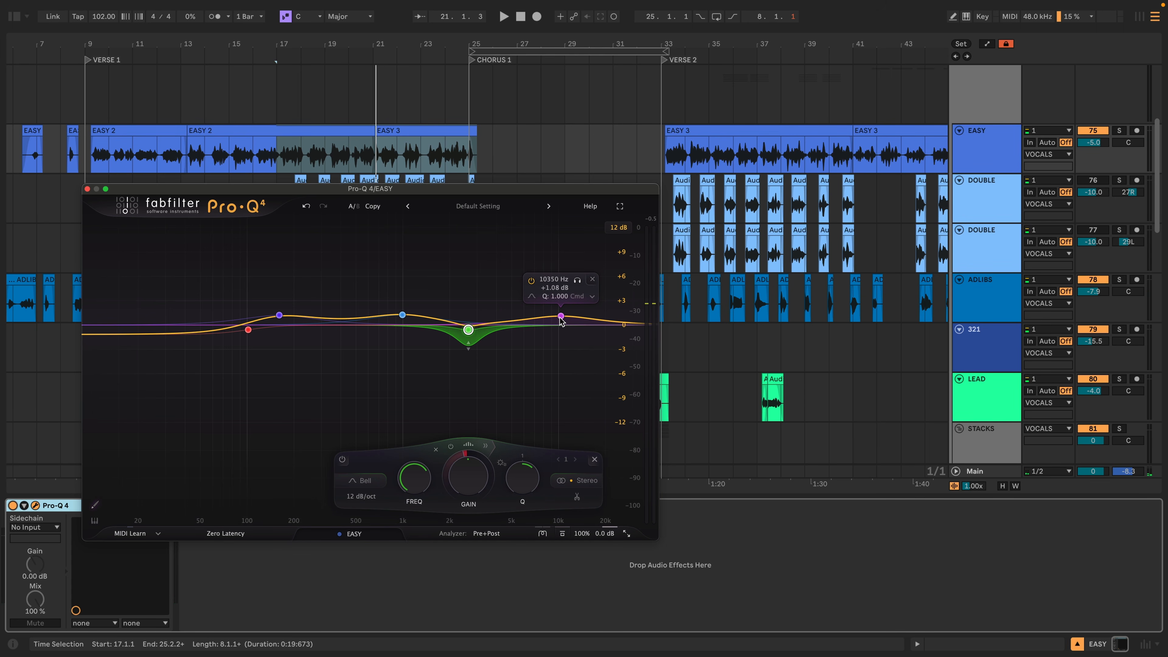
Make the 10.35 kHz bell boost dynamic and play the selected passage from bar 17
right_click(561, 317)
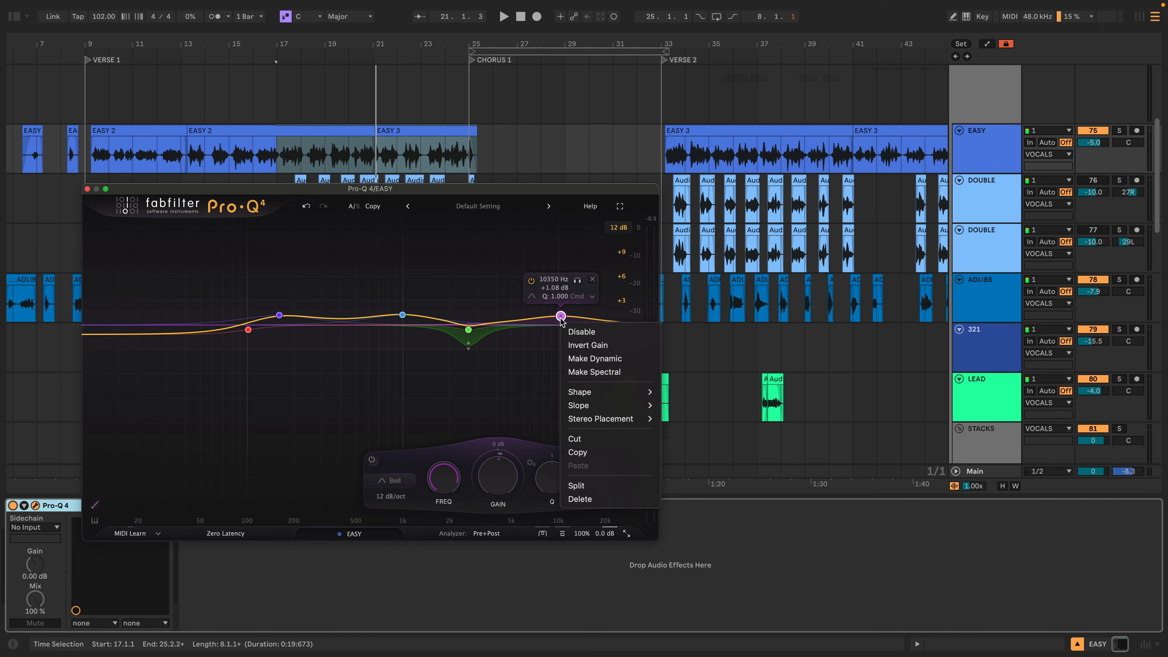
click(597, 359)
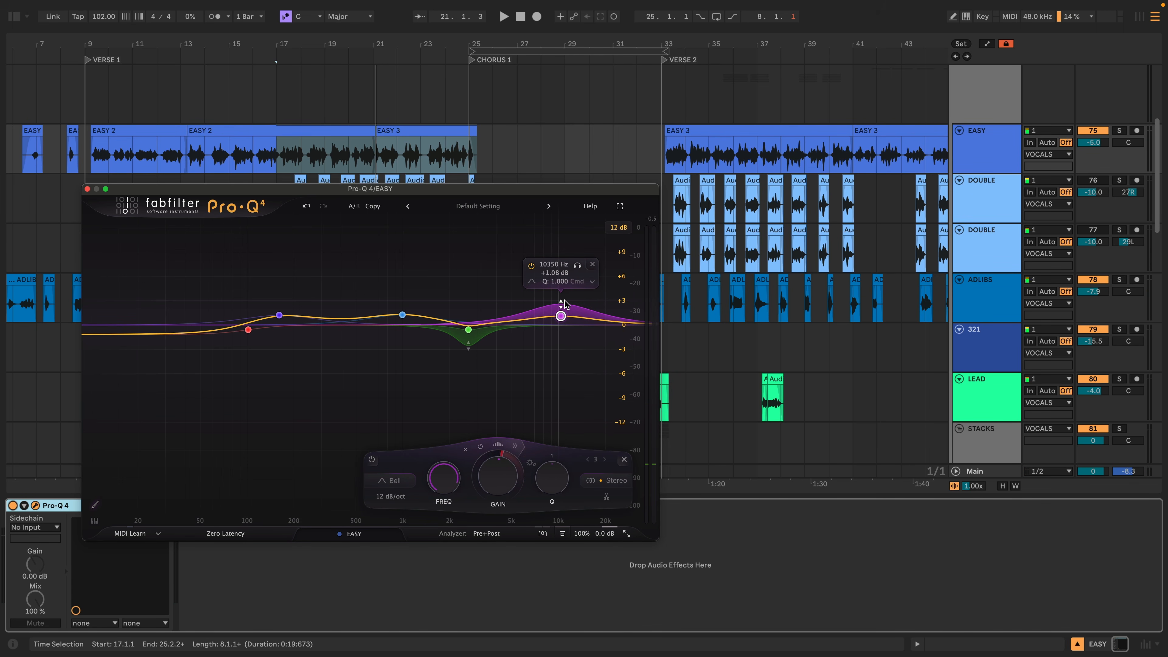
key(space)
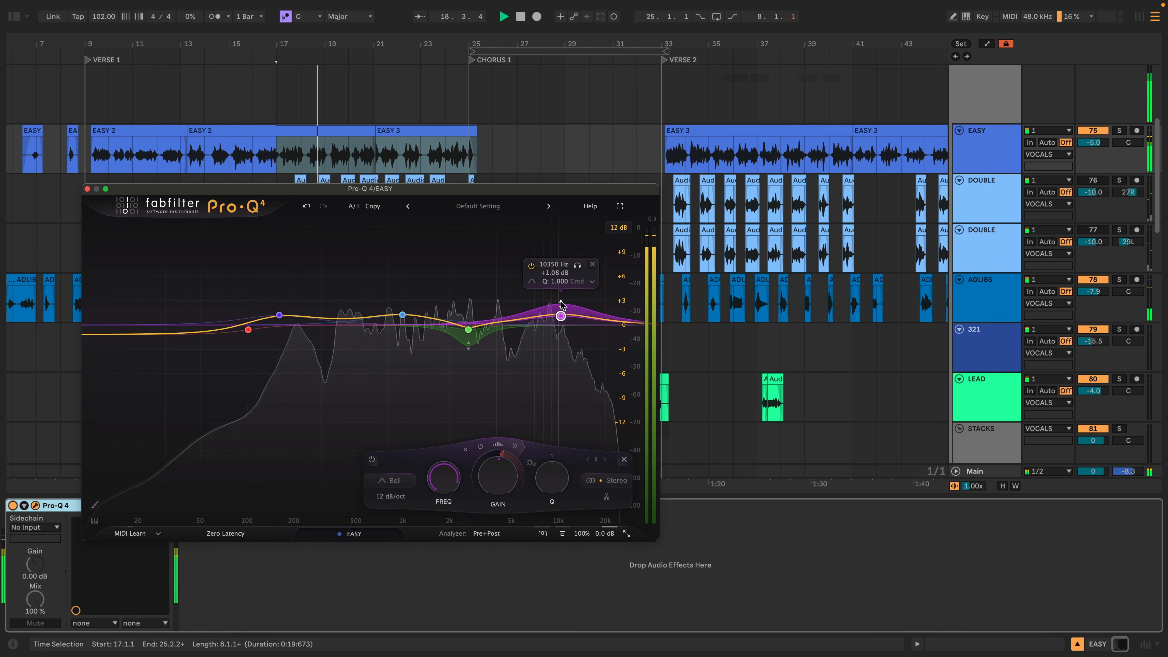
Adjust the 10.35 kHz bell's dynamic range and make the 160 Hz bell dynamic with a static gain of about +0.25 dB
mouse_move(562, 305)
mouse_down()
mouse_move(570, 267)
mouse_move(567, 307)
mouse_up()
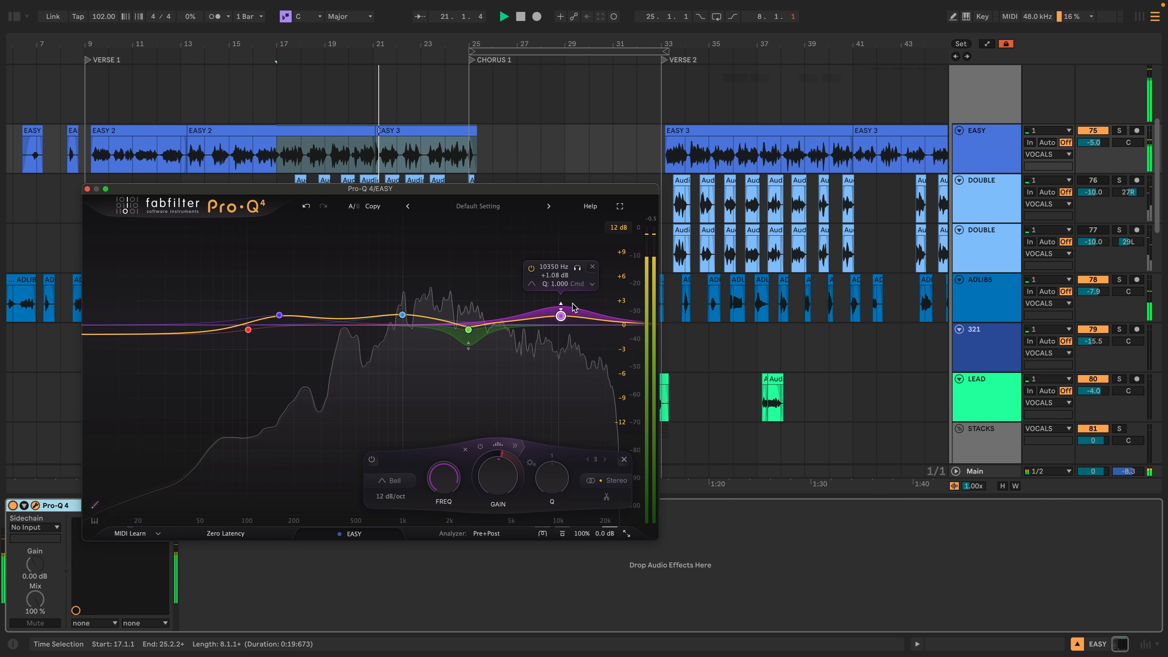
right_click(284, 316)
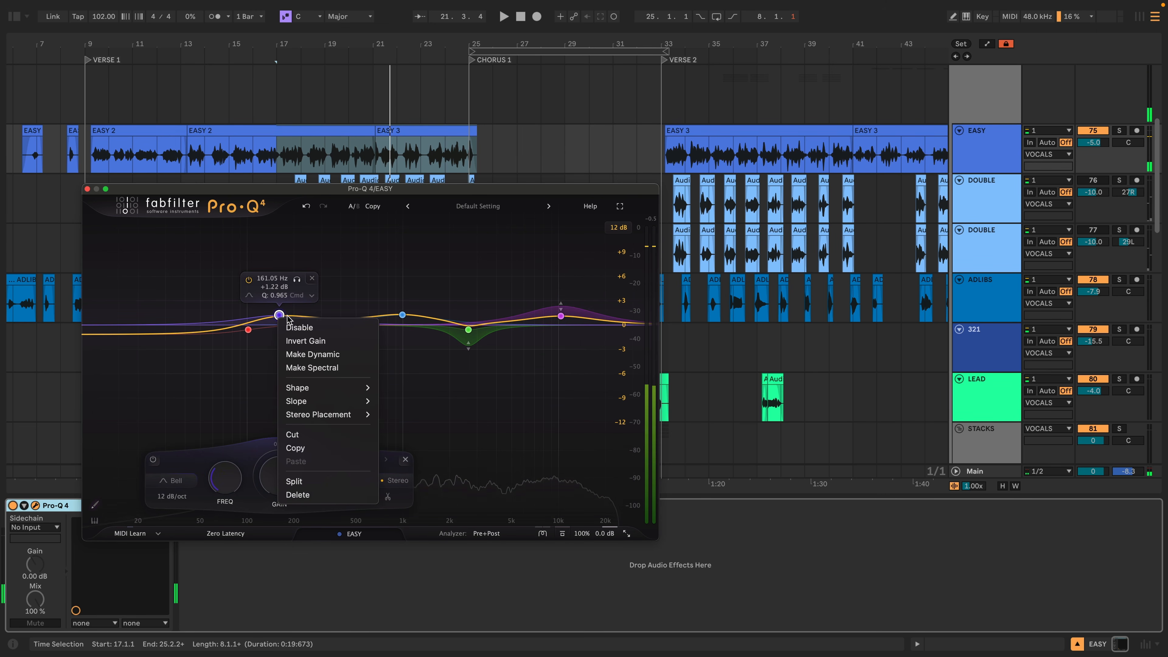
click(313, 353)
key(space)
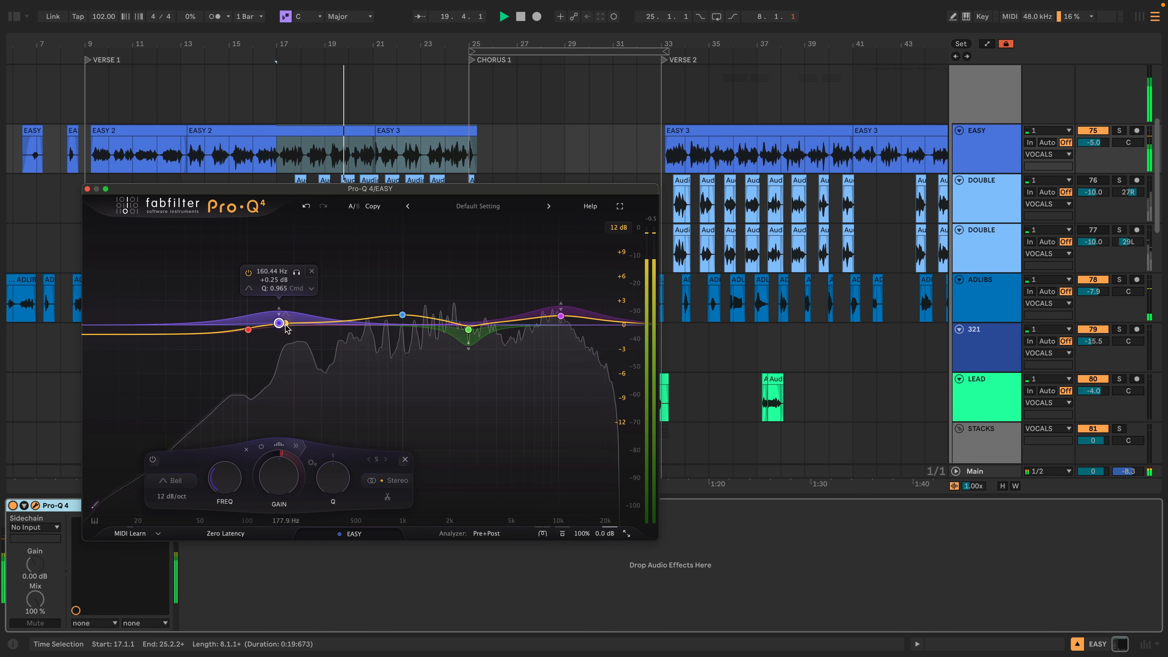
Switch off Pro-Q 4 and load SplitEQ on the EASY vocal, boosting band 6's transients about 1.2 dB at 10.2 kHz with Q 0.3
click(13, 505)
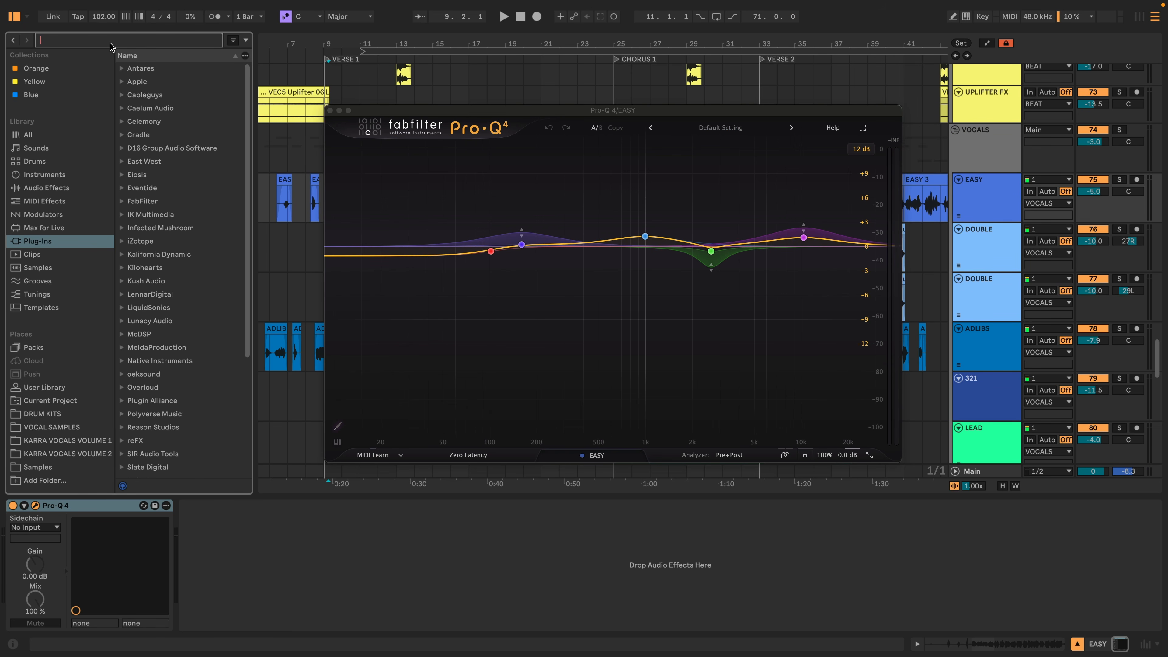
text(liteq)
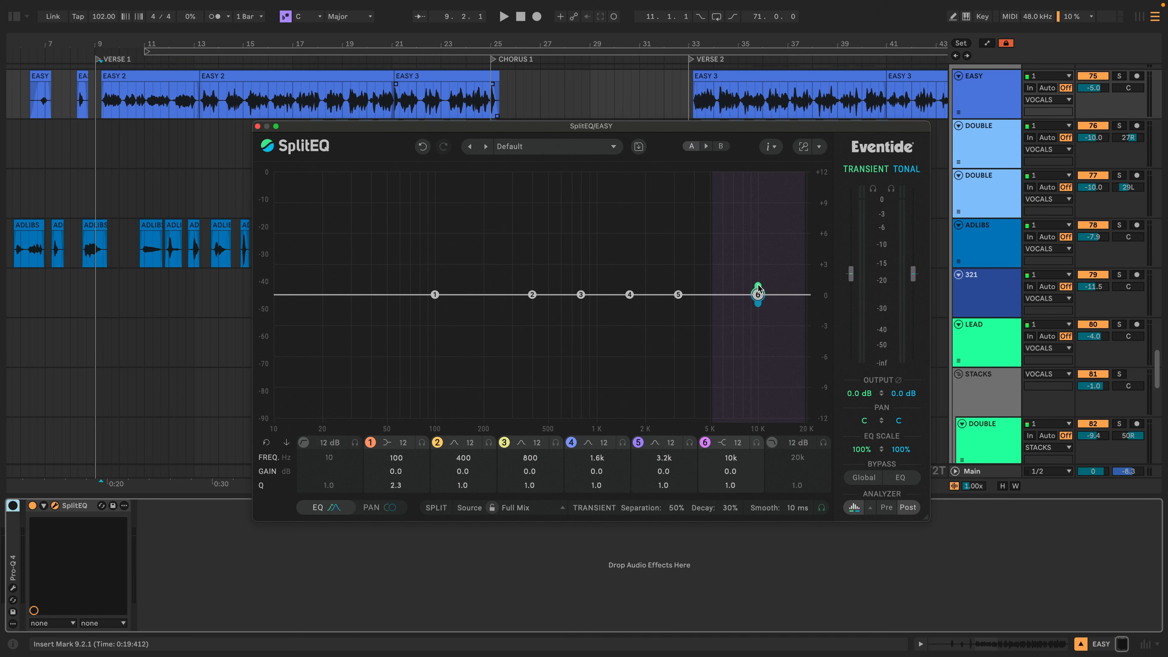
drag(758, 277, 740, 265)
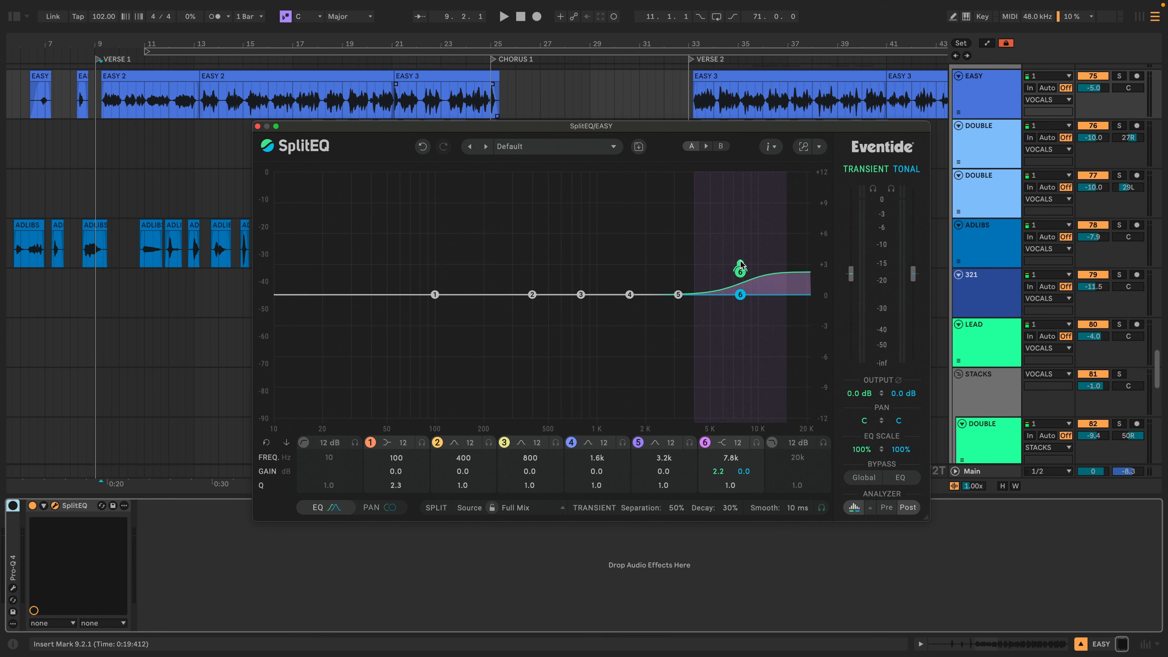
scroll(741, 272, down, 5)
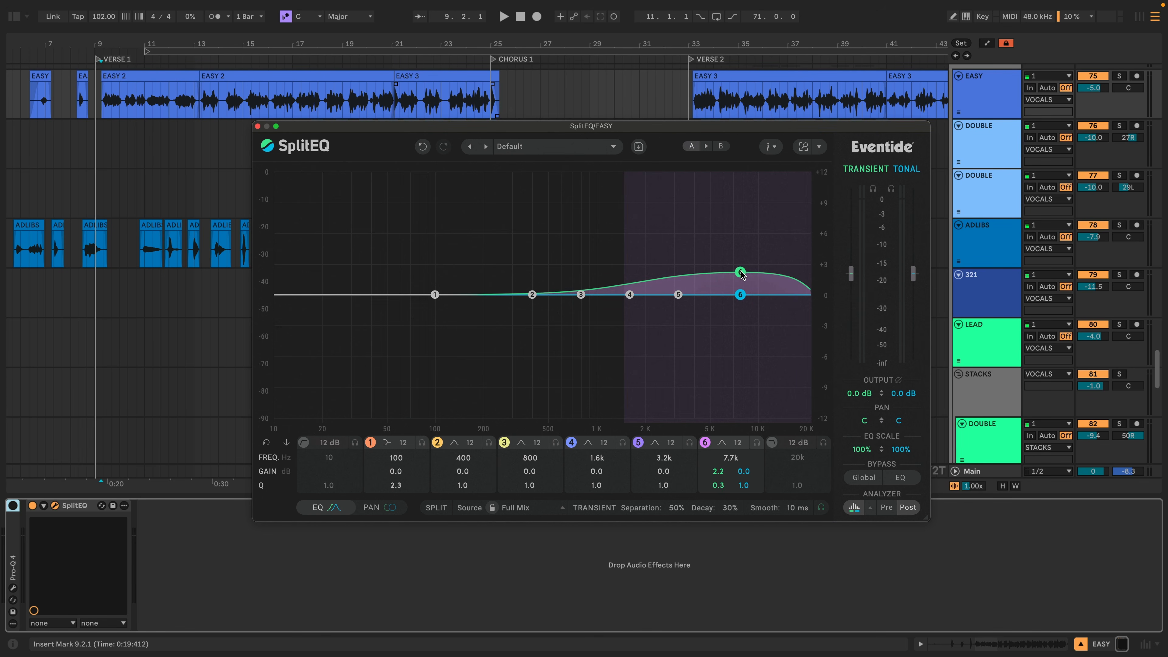
Cut SplitEQ band 5's tonal part about 1.4 dB at 2.5 kHz with Q 4.4, and boost band 4 about 0.7 dB at 989 Hz
drag(657, 293, 666, 291)
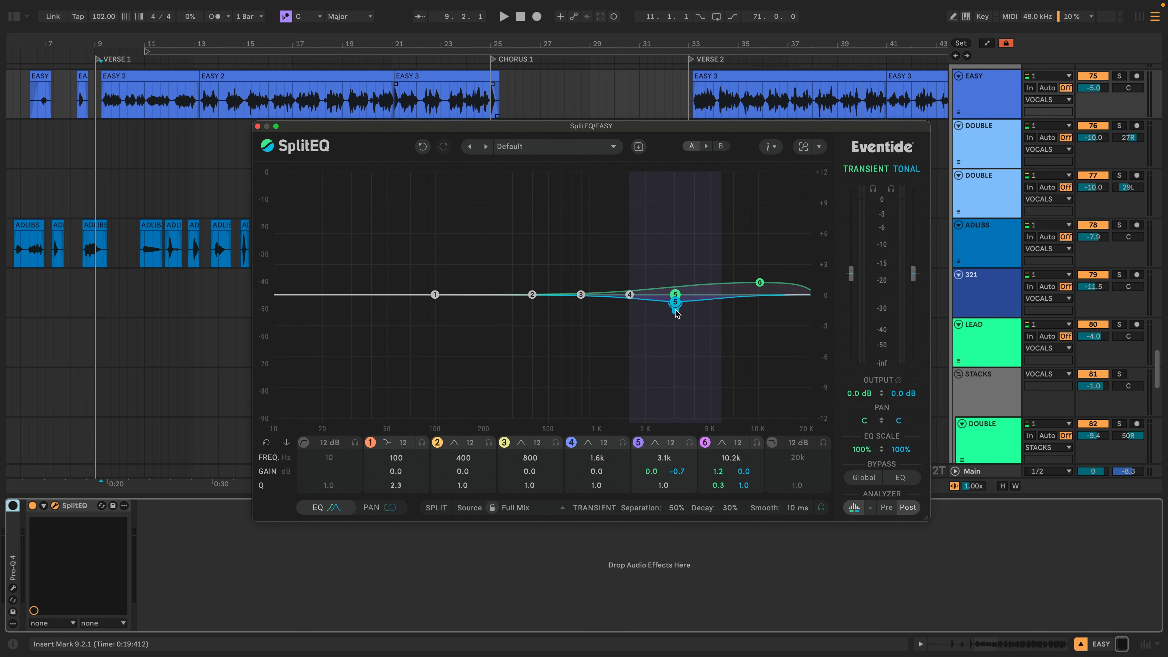
scroll(675, 315, up, 5)
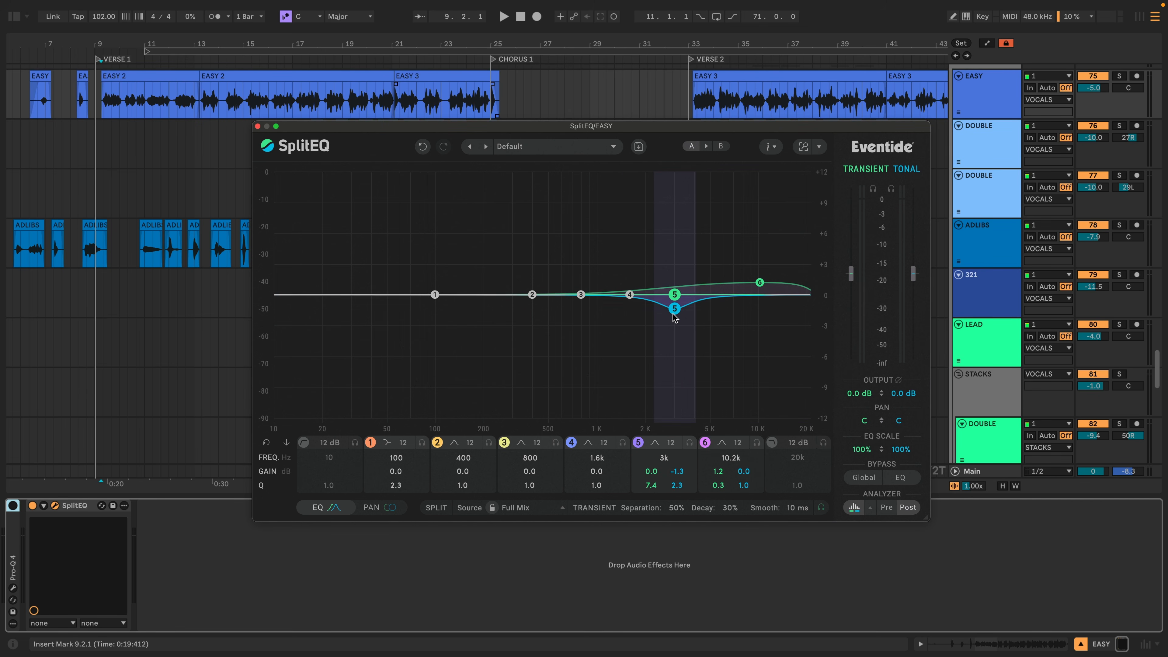
drag(674, 315, 661, 312)
key(space)
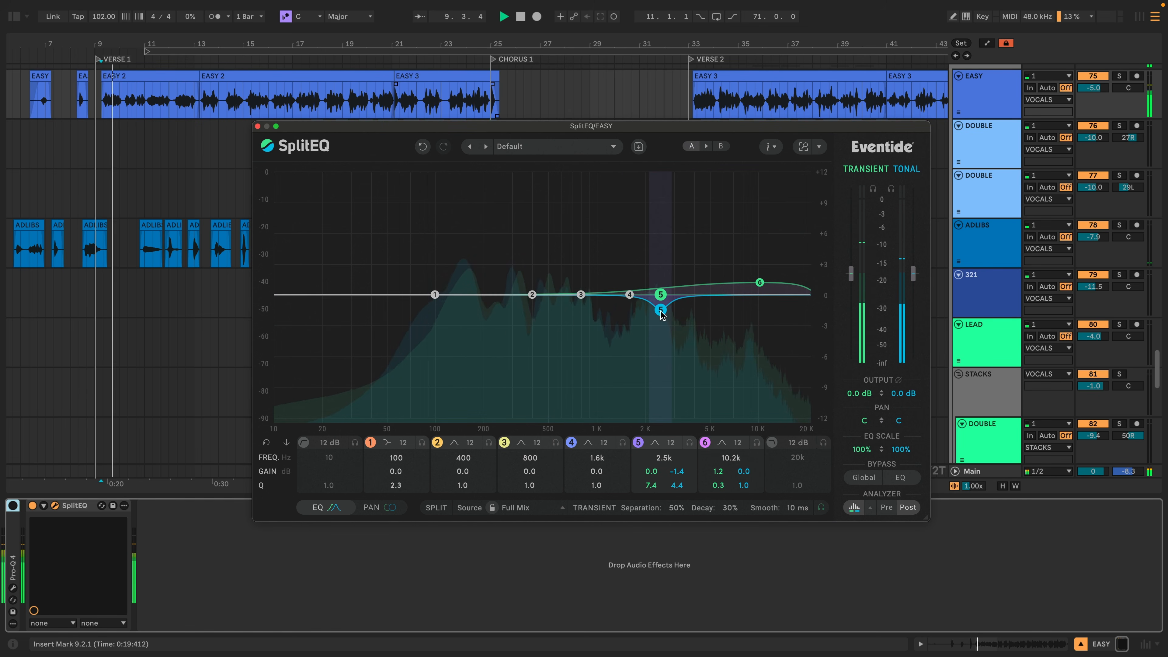
drag(631, 298, 597, 288)
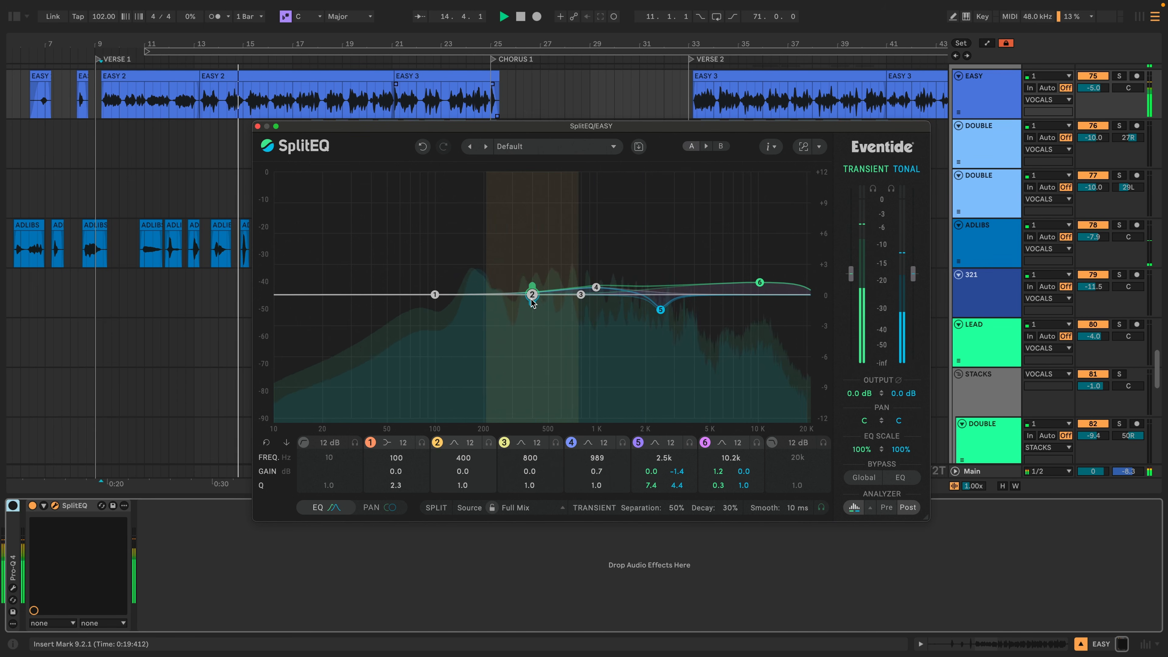
Boost SplitEQ band 2's tonal part about 2.2 dB at 123 Hz and lower the band 1 shelf about 2.1 dB at 95 Hz
drag(531, 304, 444, 271)
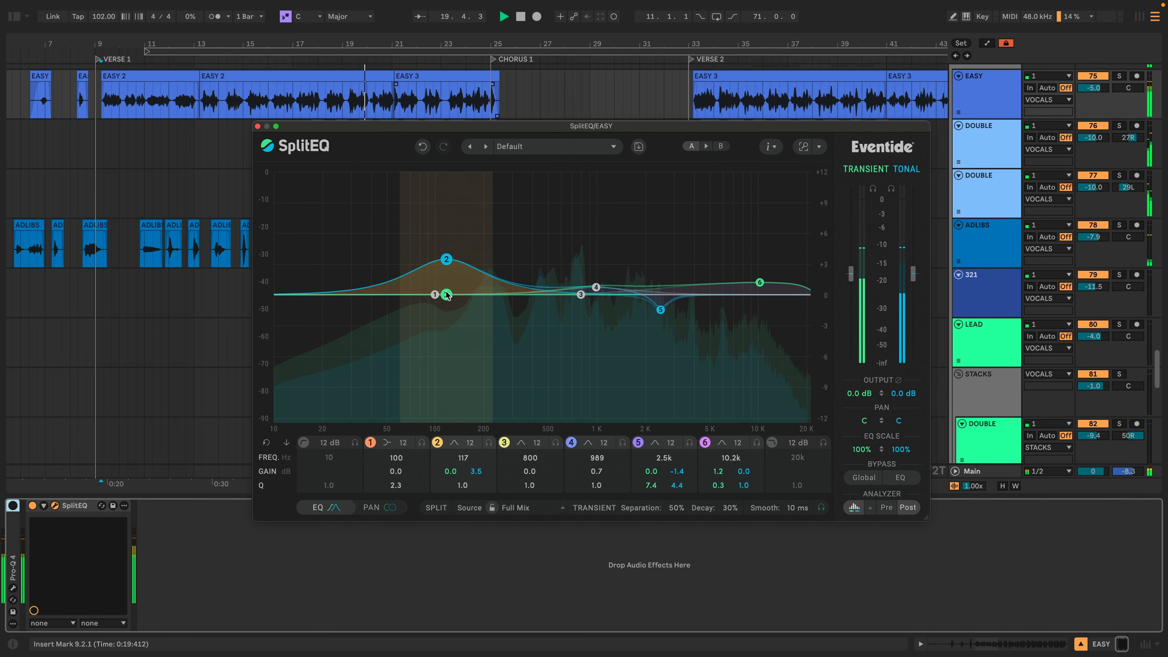
drag(434, 294, 431, 316)
drag(446, 259, 447, 275)
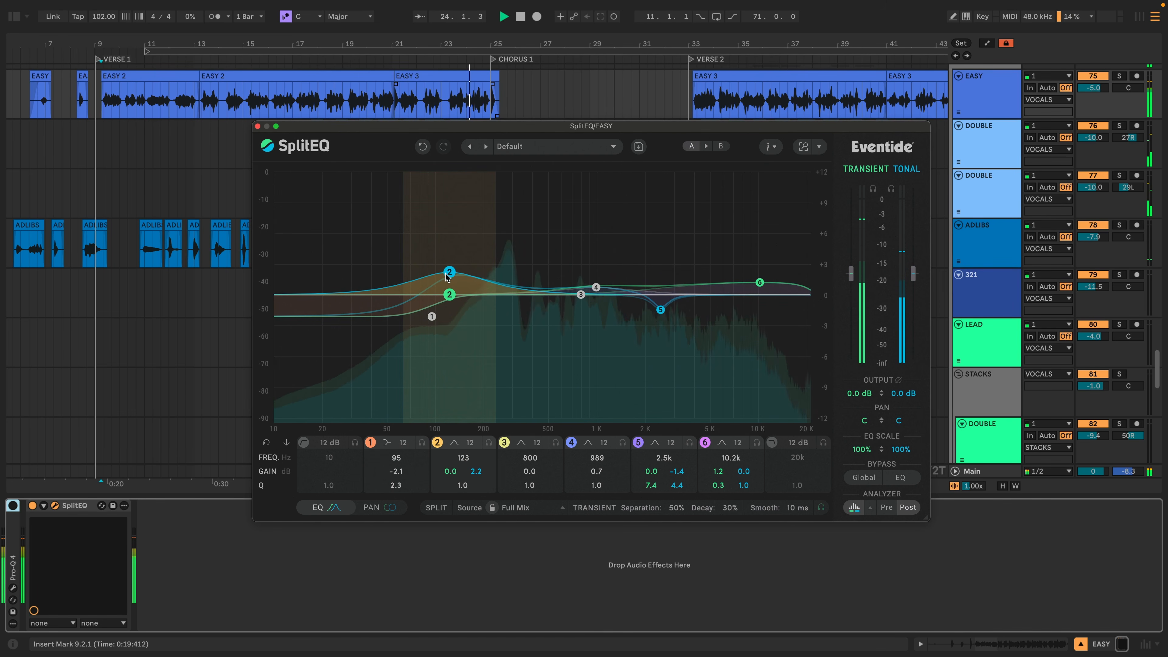
key(space)
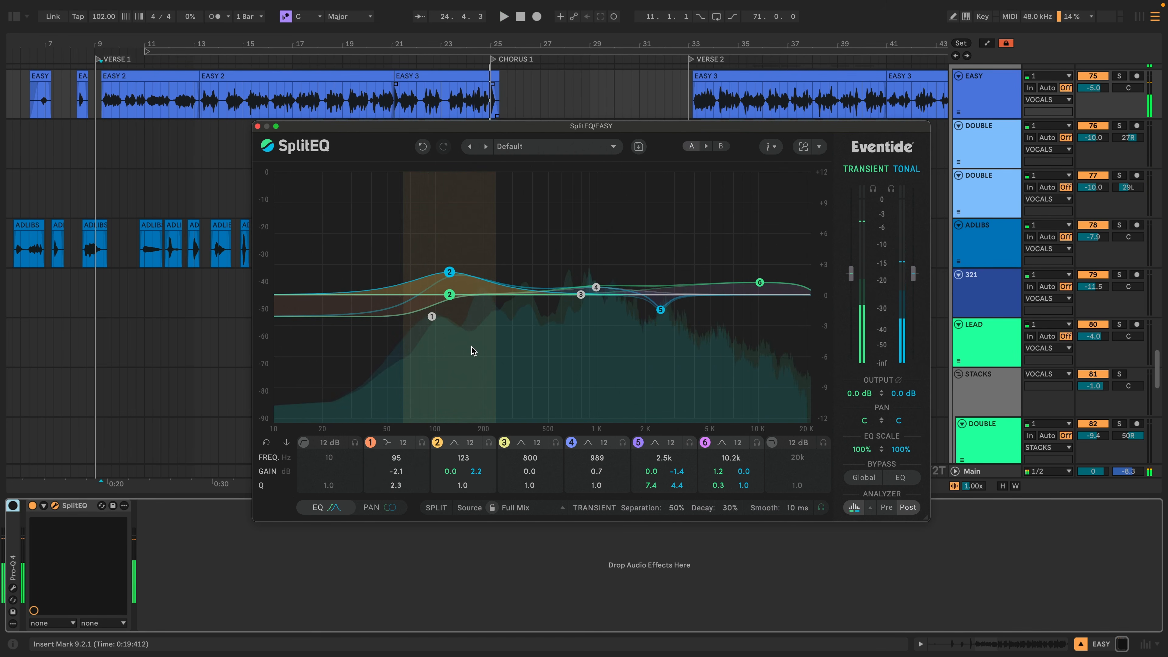
Play the verse and compare the EASY vocal with and without SplitEQ
key(space)
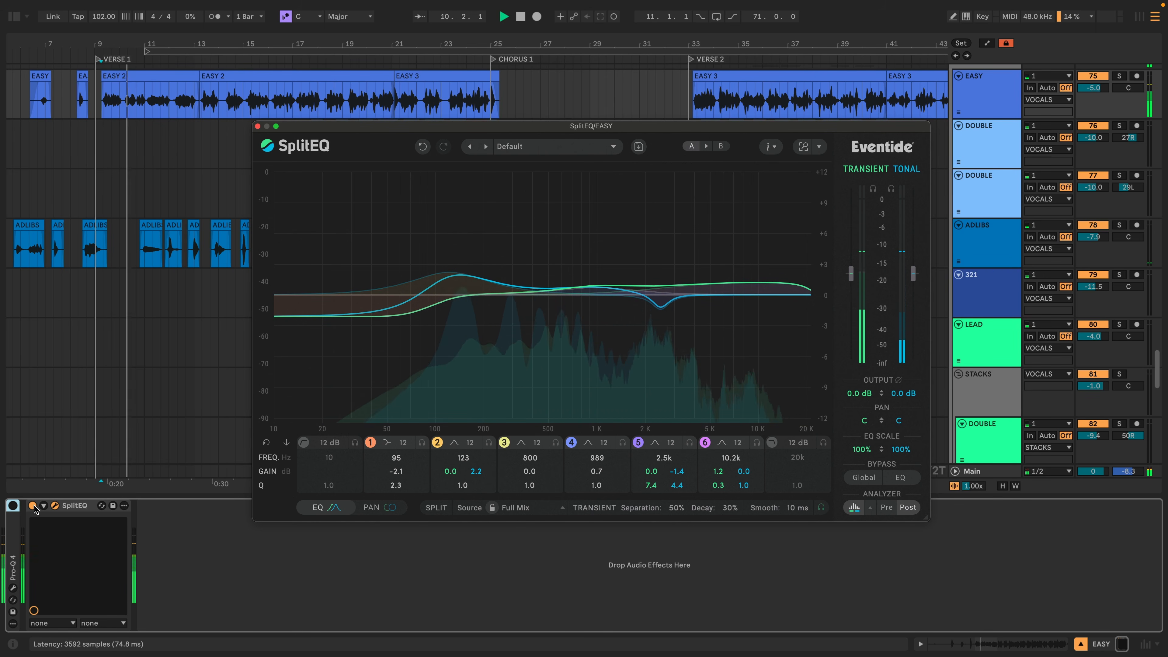
click(32, 506)
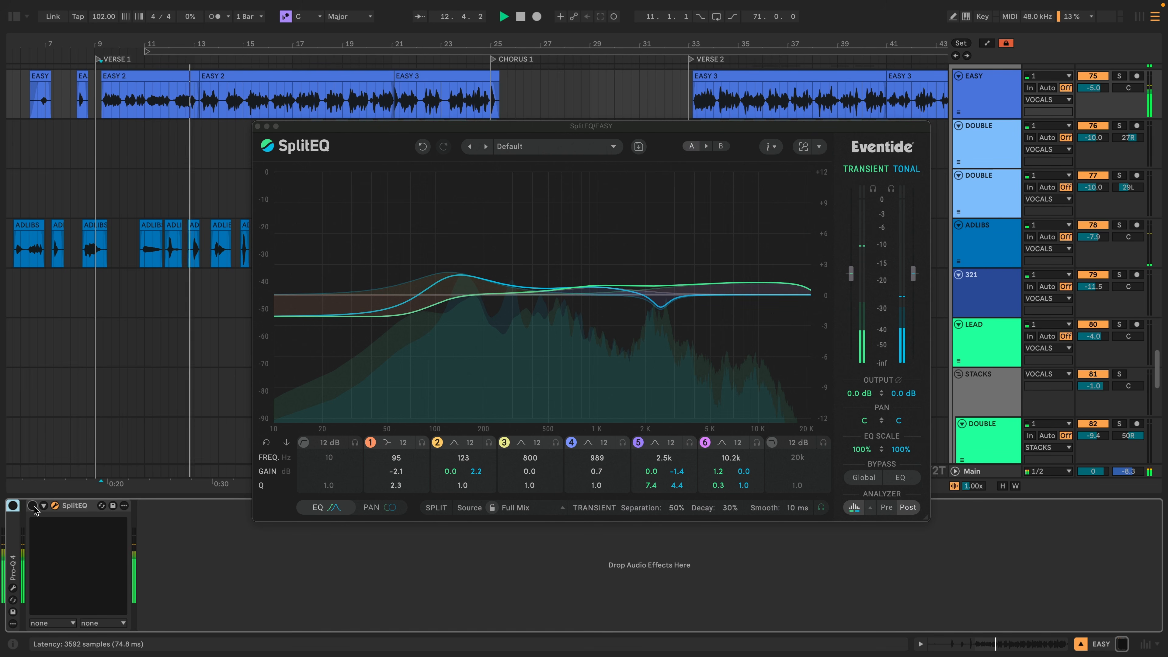
click(32, 505)
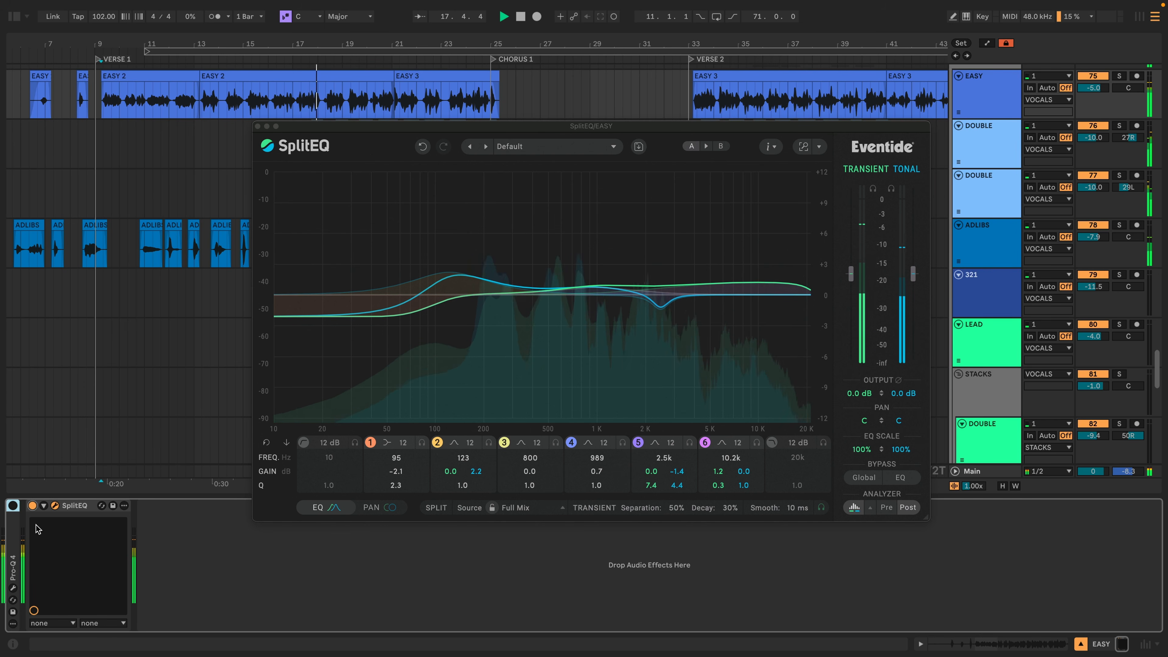
click(33, 505)
click(36, 512)
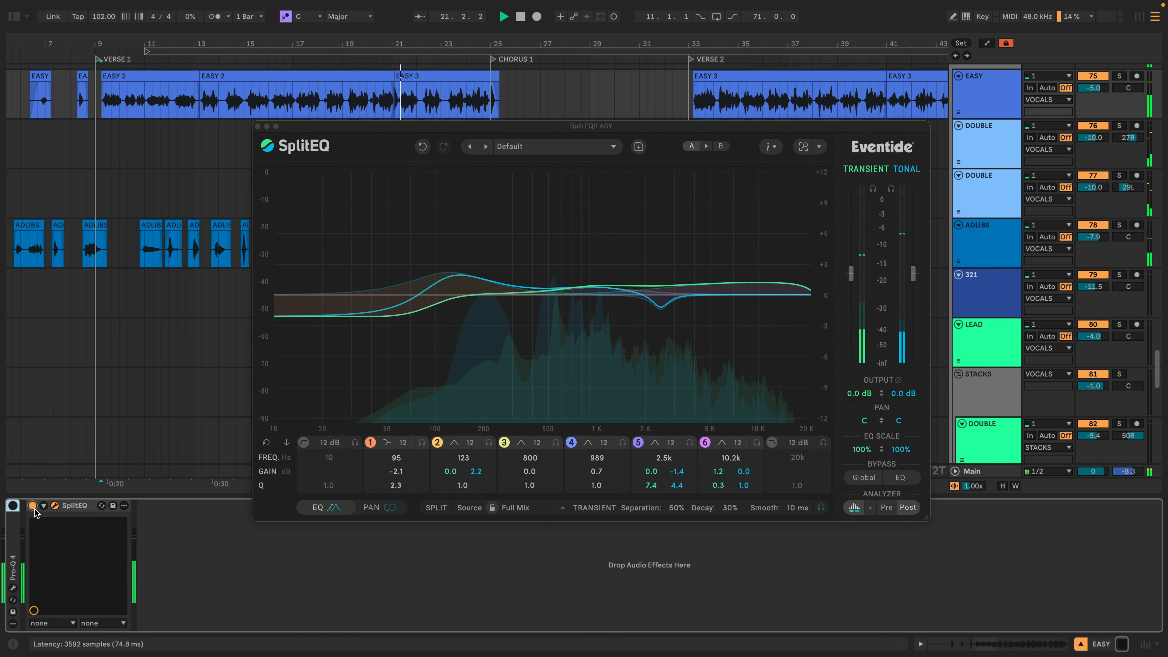
click(34, 508)
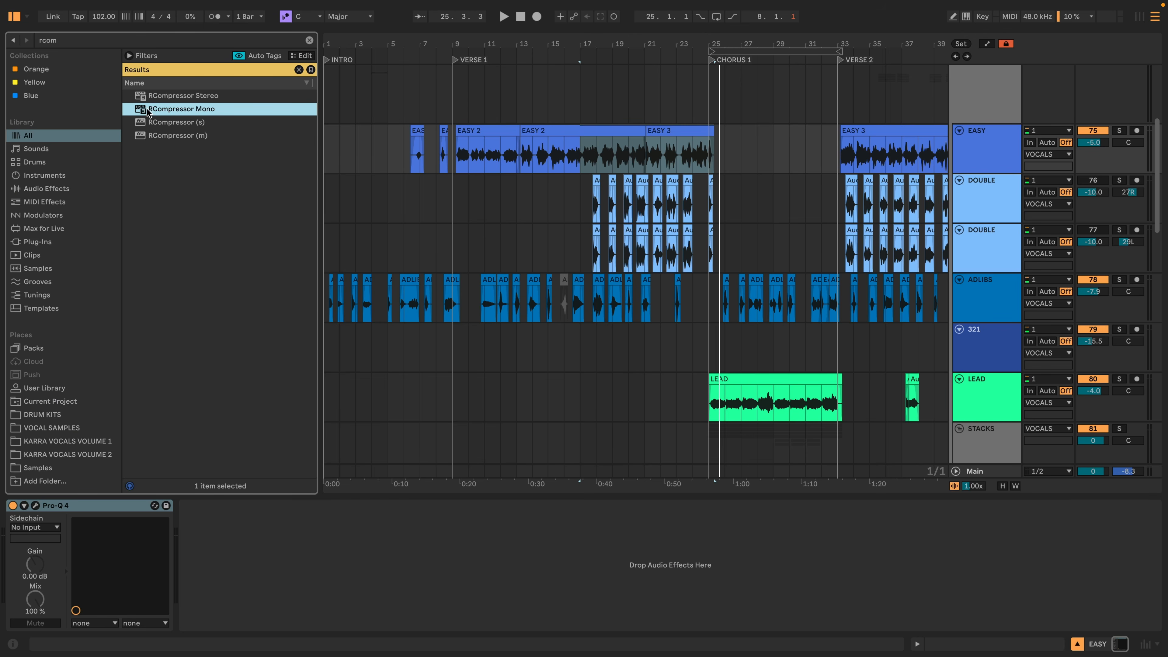
Add RCompressor Mono after Pro-Q 4 on the EASY track and set ratio 2.12 and threshold -14.9 while playing verse 1
drag(248, 532, 248, 534)
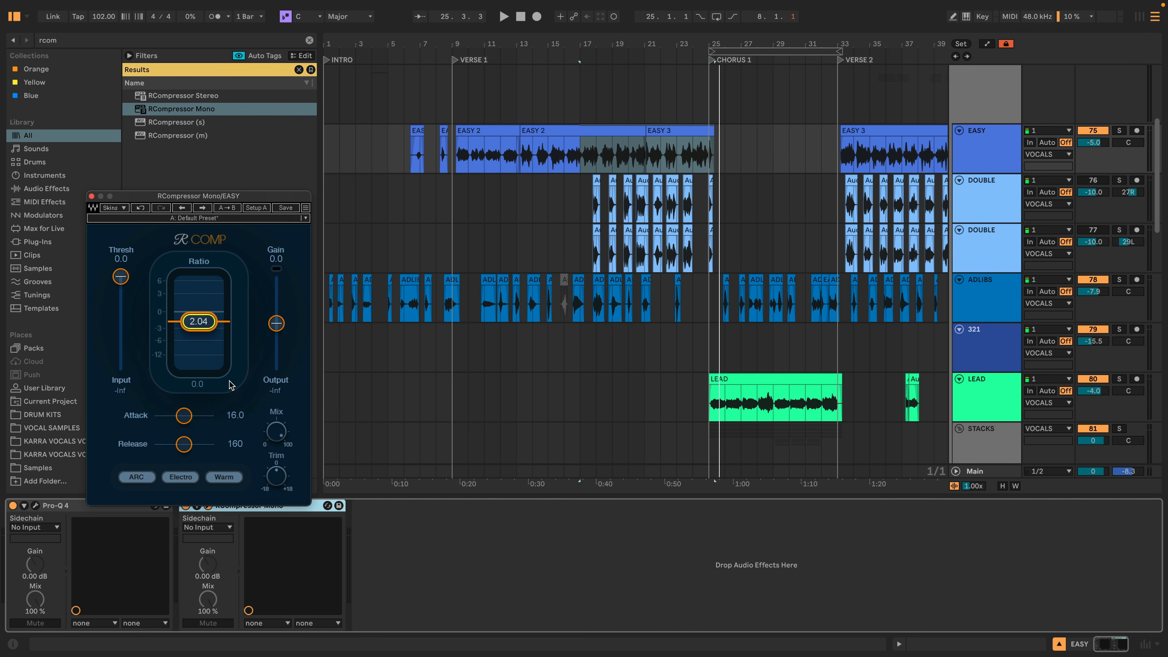
click(454, 152)
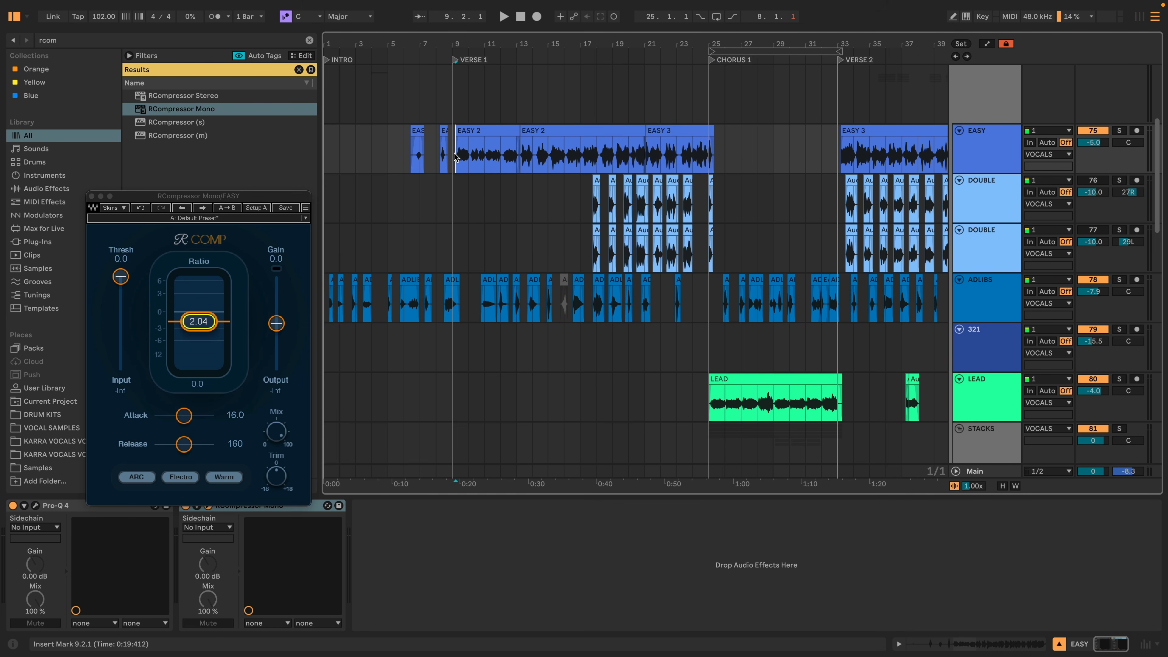
drag(199, 321, 199, 323)
drag(129, 278, 121, 299)
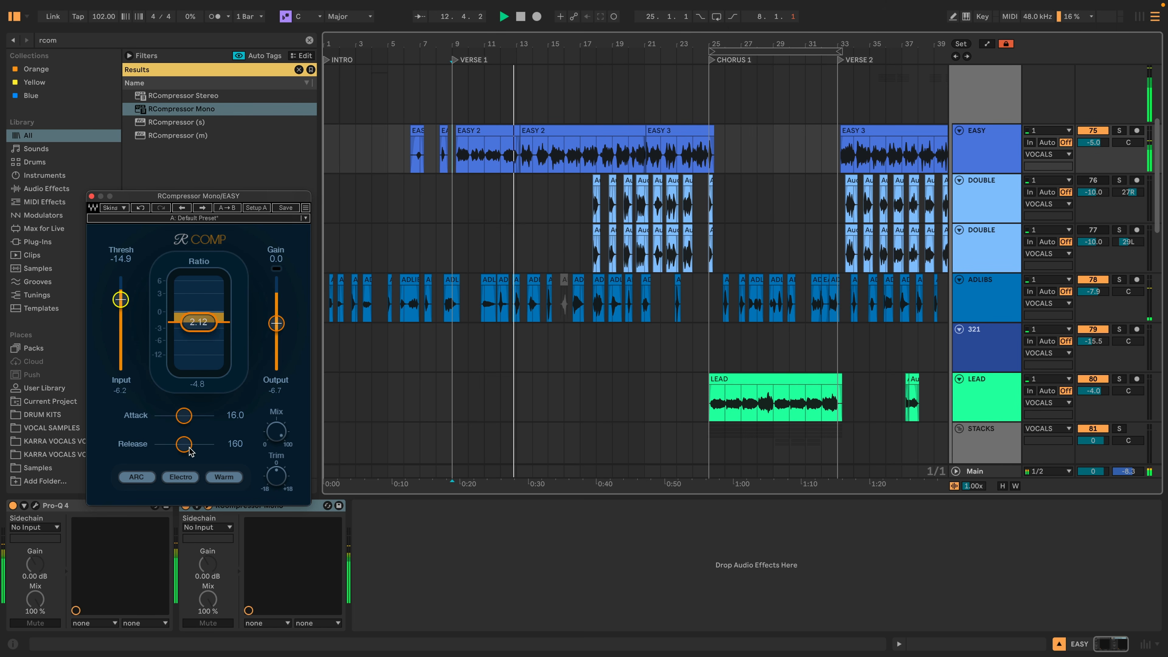
Tune the EASY vocal's compressor to attack 14.3, release 41.4 and ratio 2.03 during playback
drag(183, 443, 187, 417)
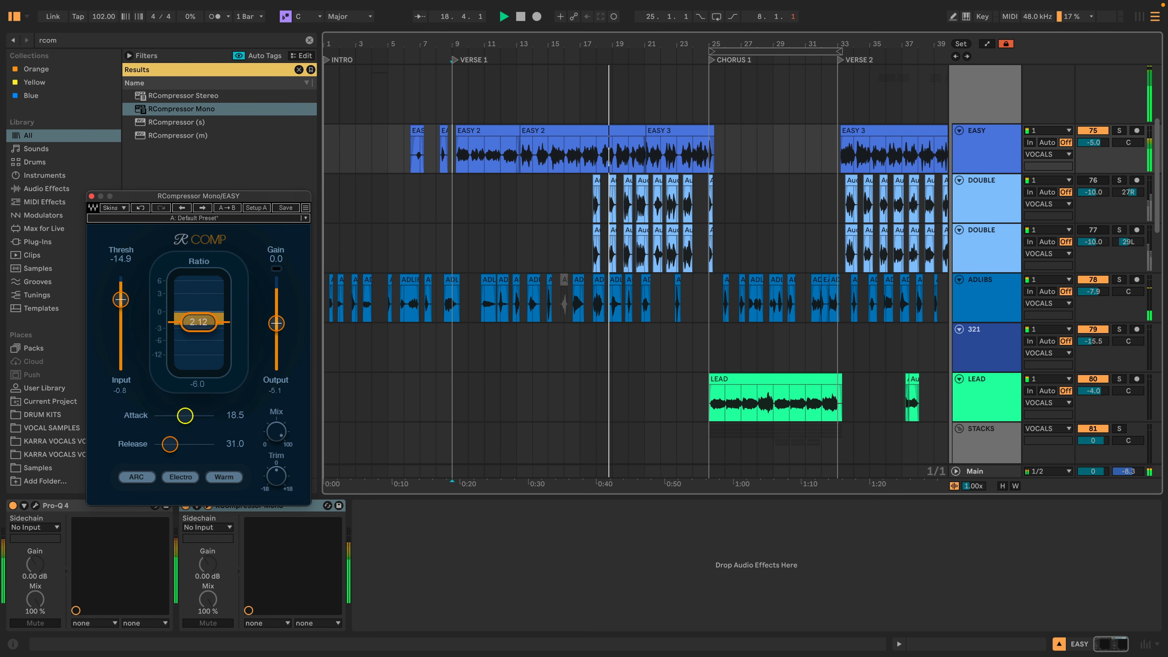
drag(186, 416, 187, 416)
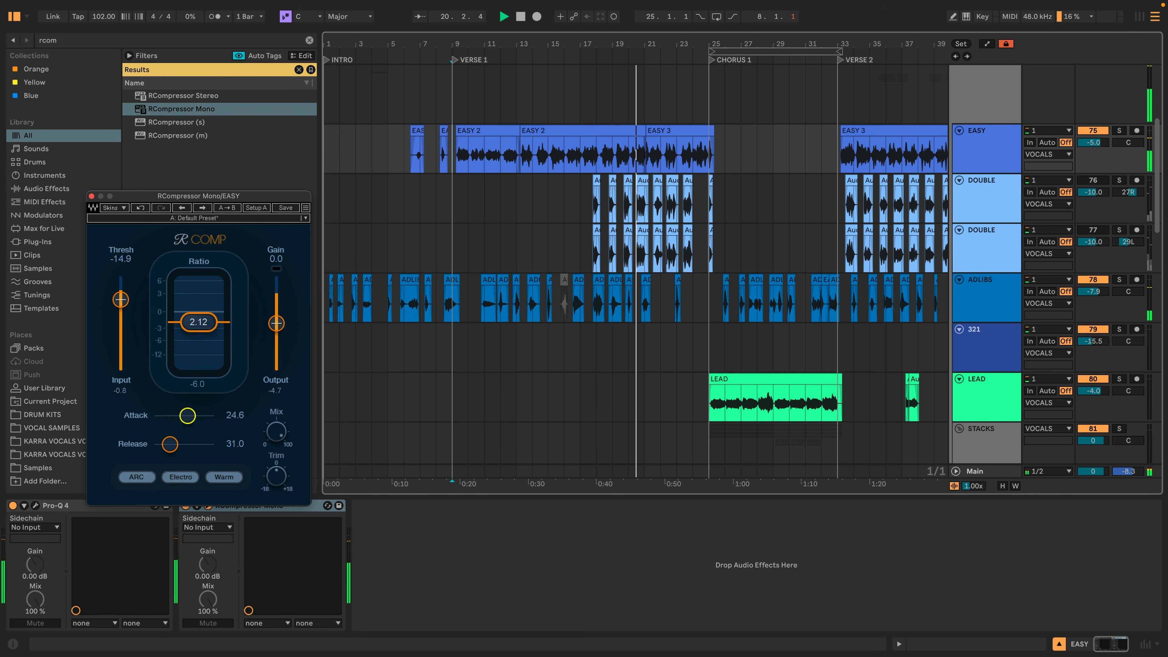
drag(213, 333, 213, 327)
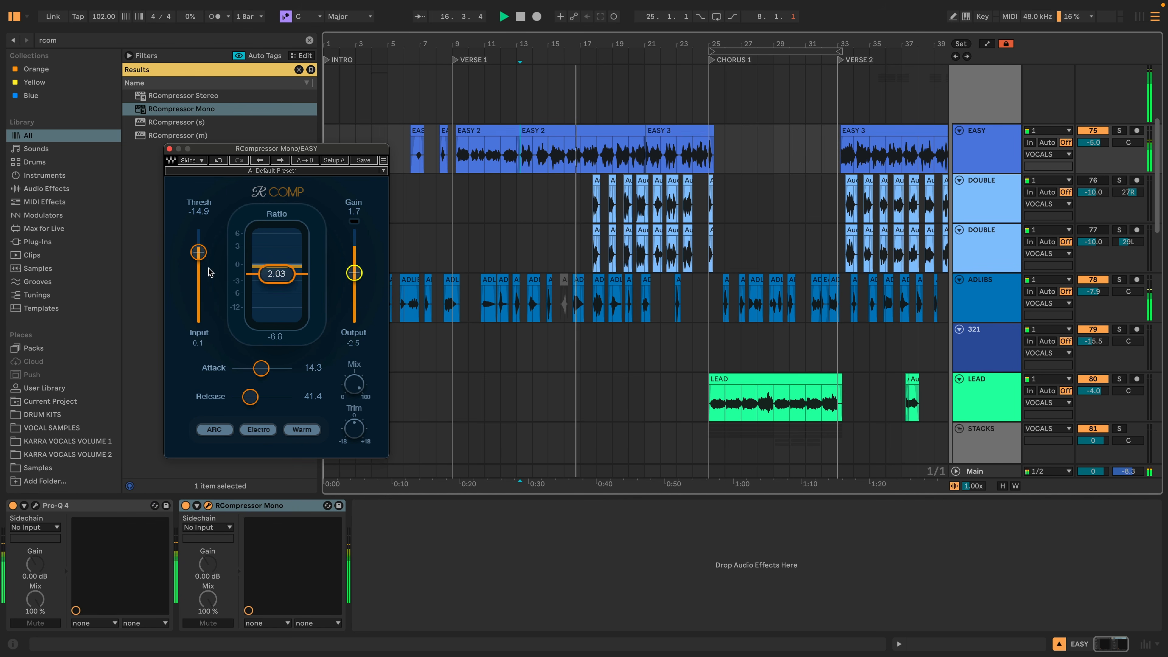
Set the compressor's output gain to 2.0 and compare the EASY vocal with and without compression
drag(354, 273, 354, 272)
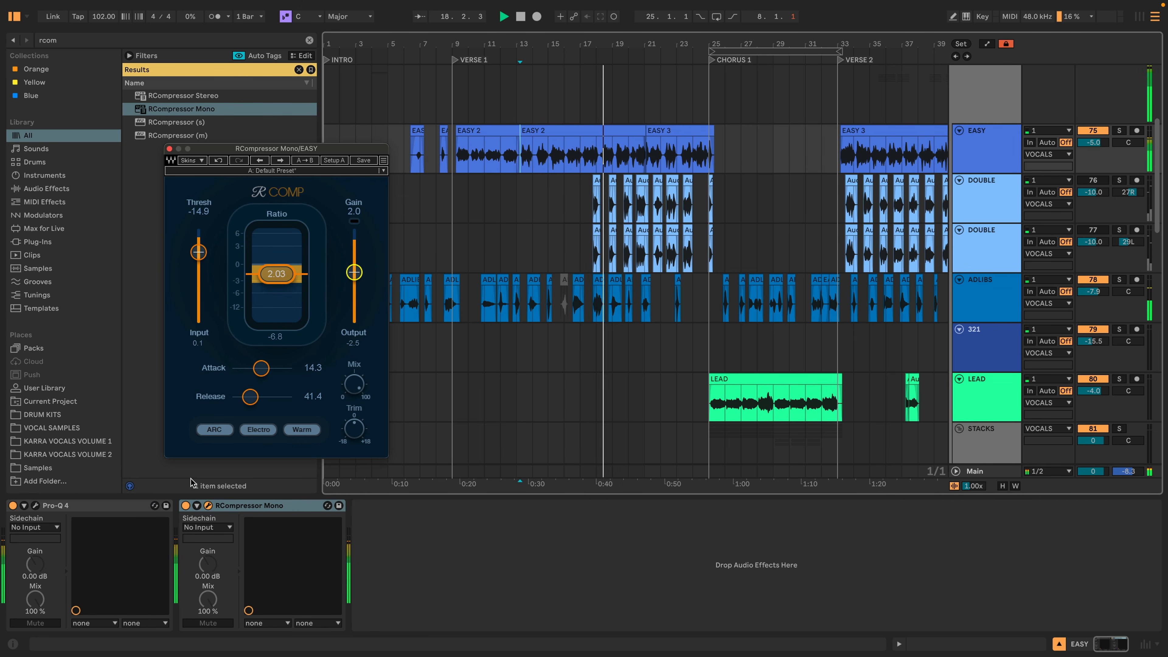
click(185, 505)
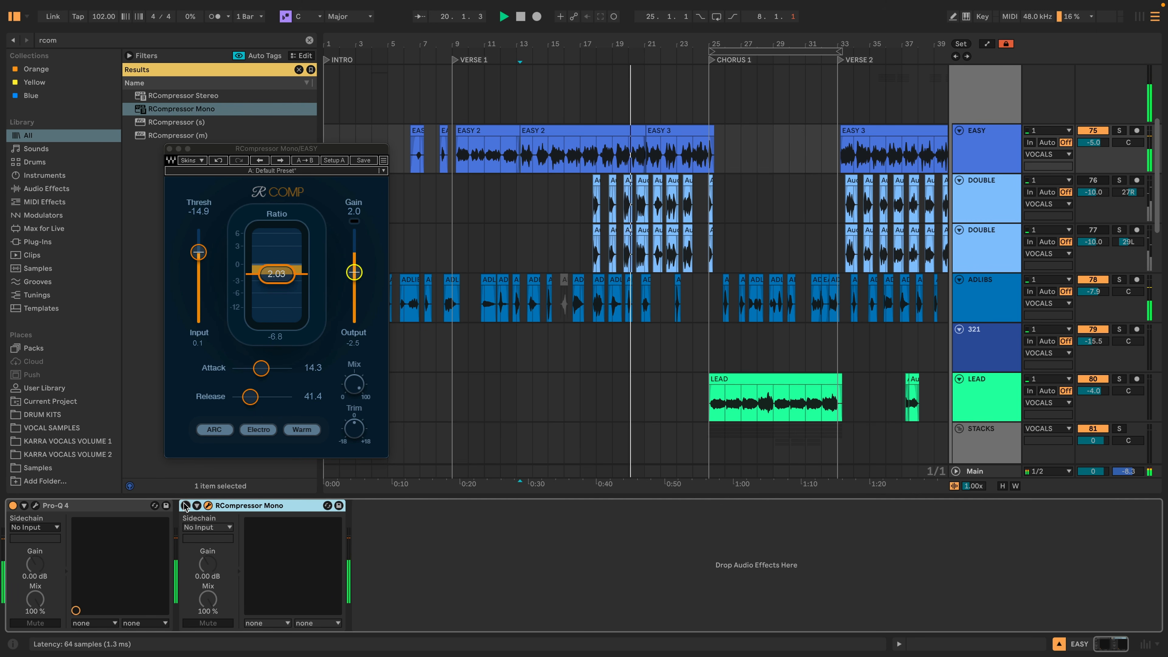
click(186, 505)
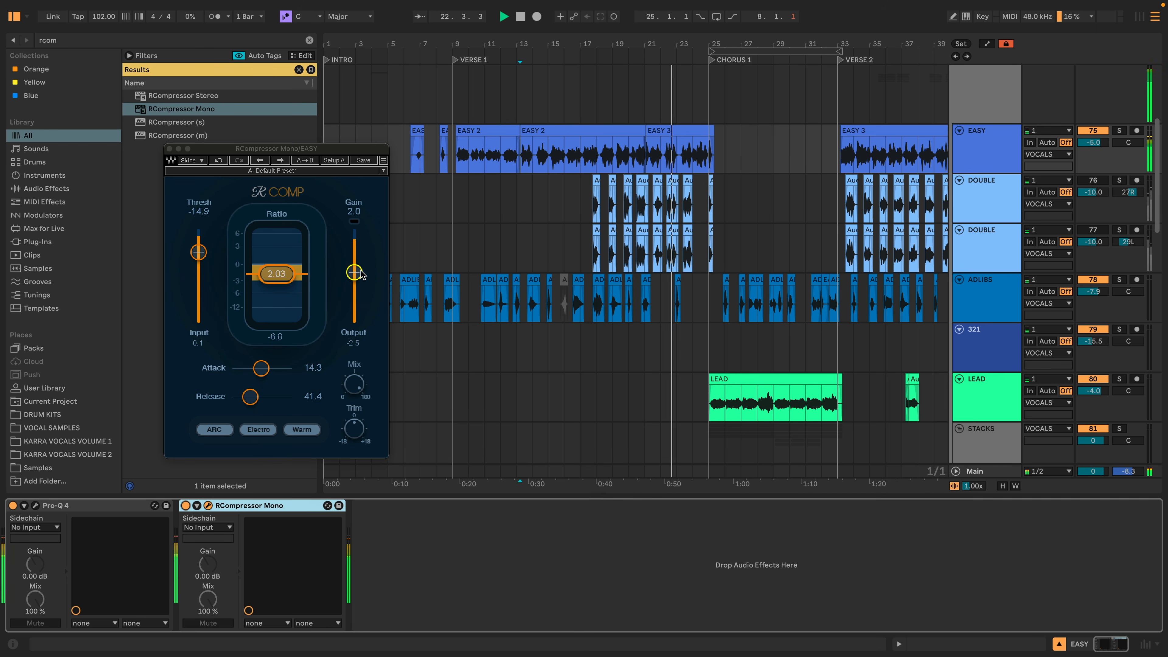
Raise the compressor's output gain to 3.0, restart playback and compare the vocal again with RCompressor bypassed and active
drag(354, 271, 353, 270)
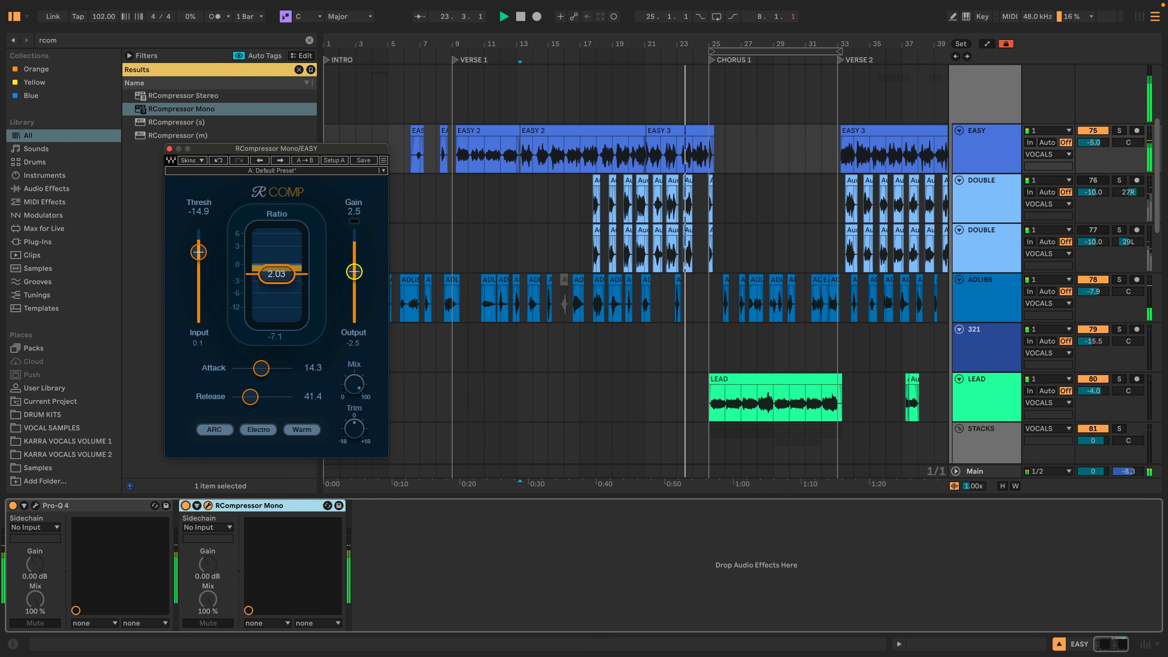
drag(354, 271, 354, 271)
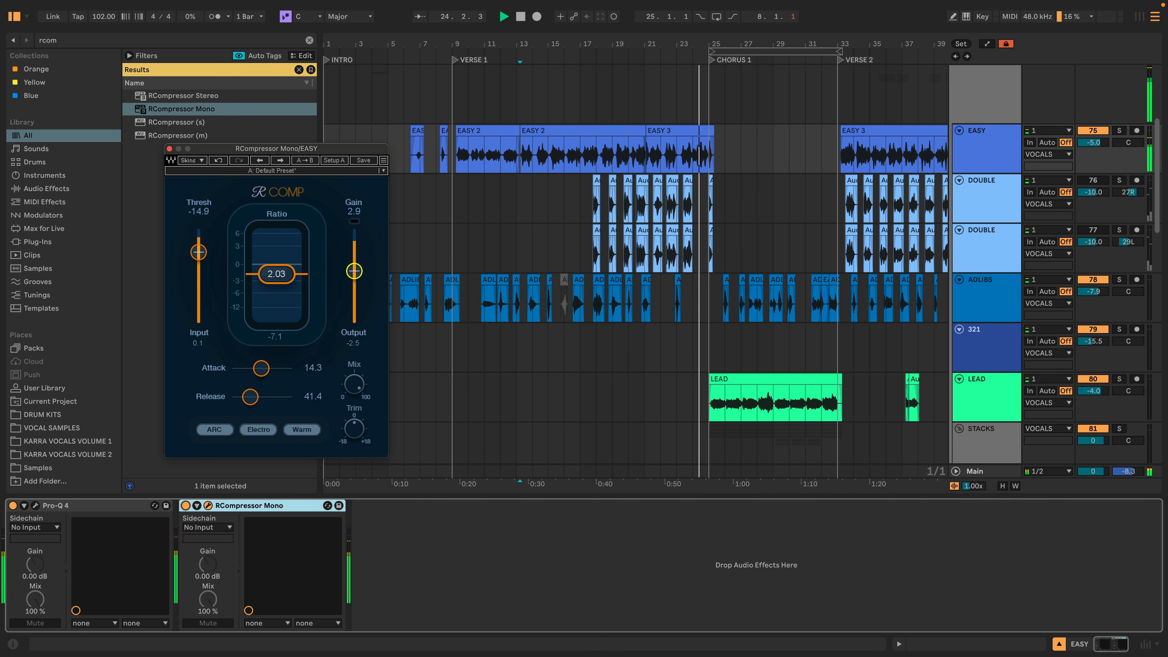
key(space)
key(space)
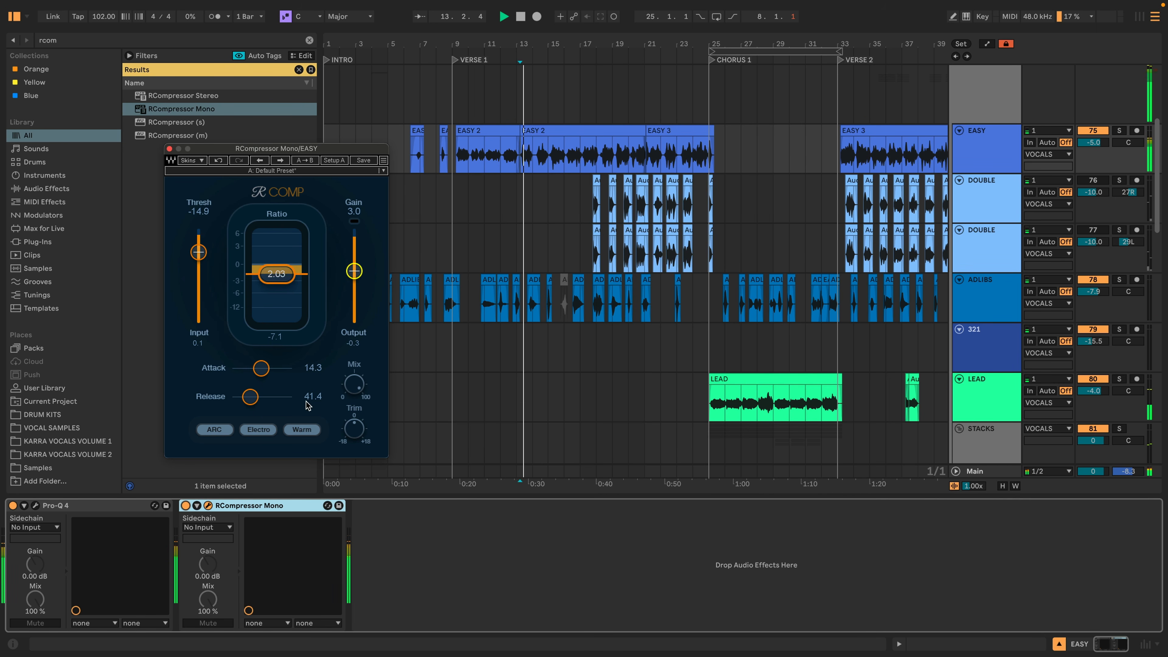
click(186, 505)
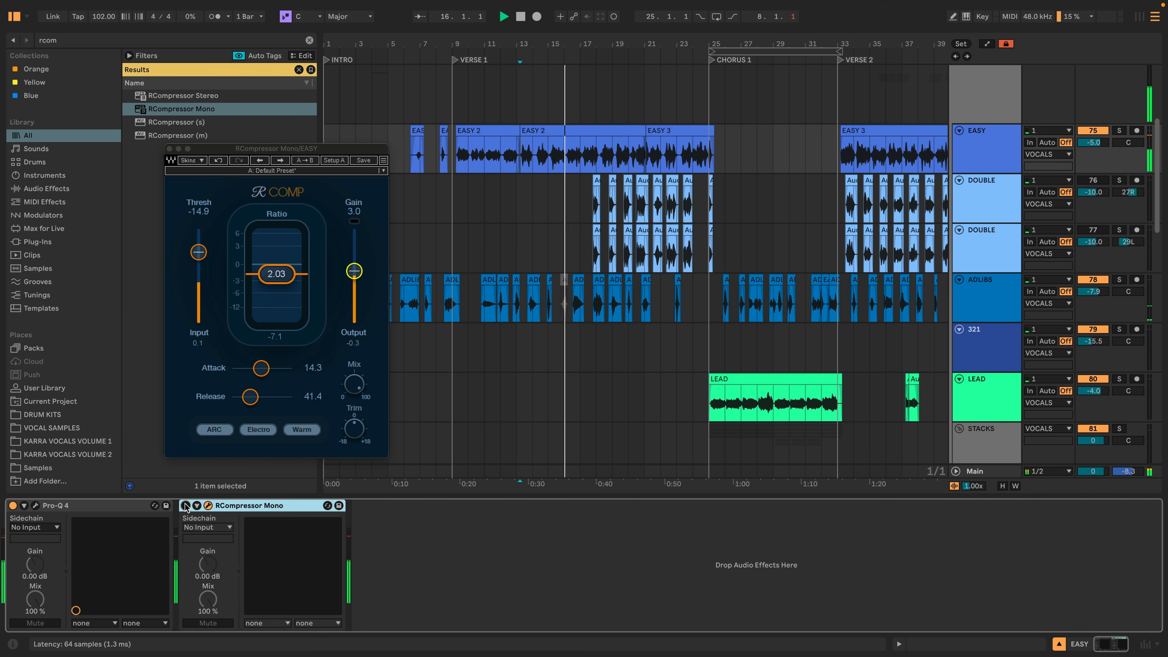
click(185, 505)
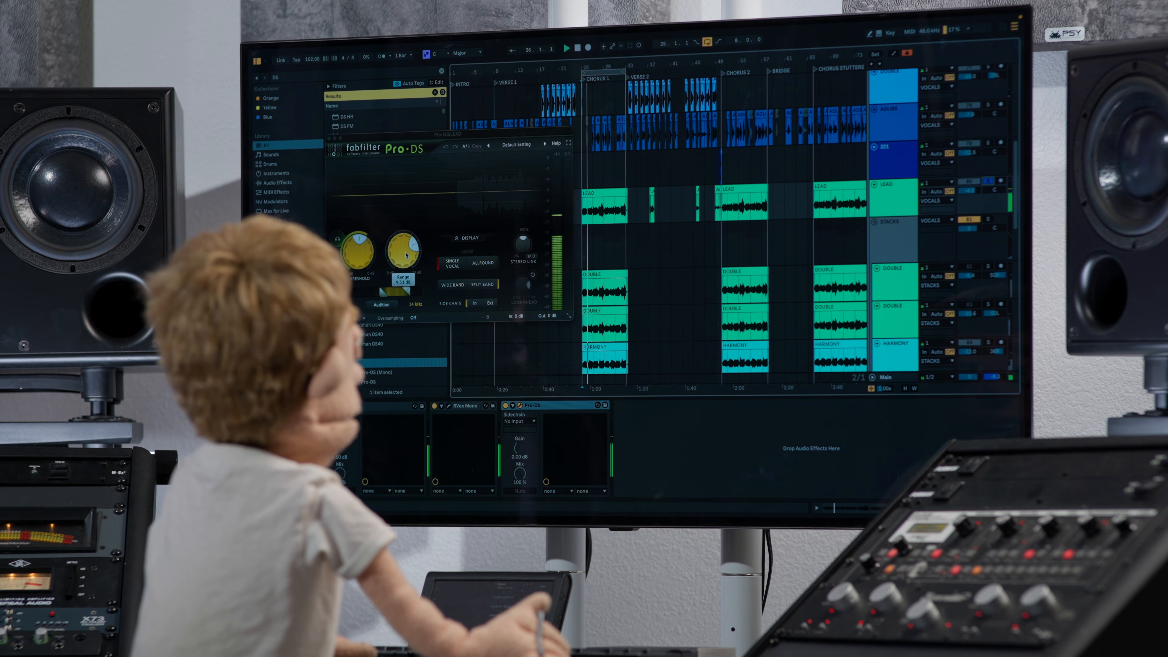
Lower the Pro-DS range on the LEAD vocal and adjust its detection frequency band during chorus playback
drag(403, 261, 403, 308)
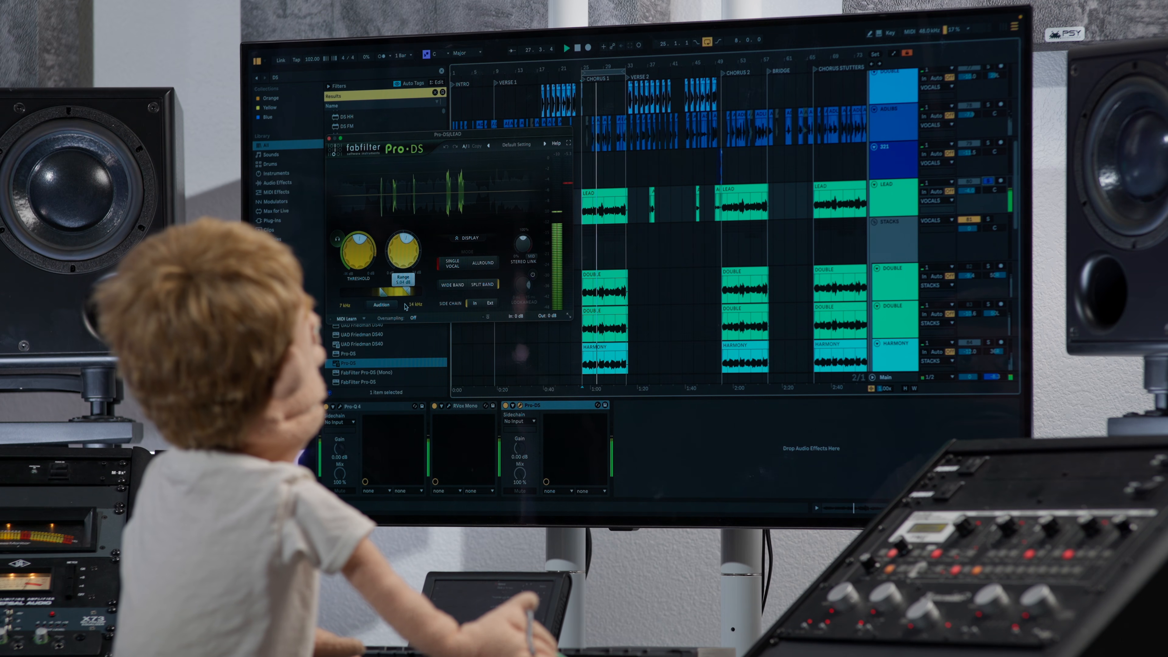
drag(405, 303, 405, 301)
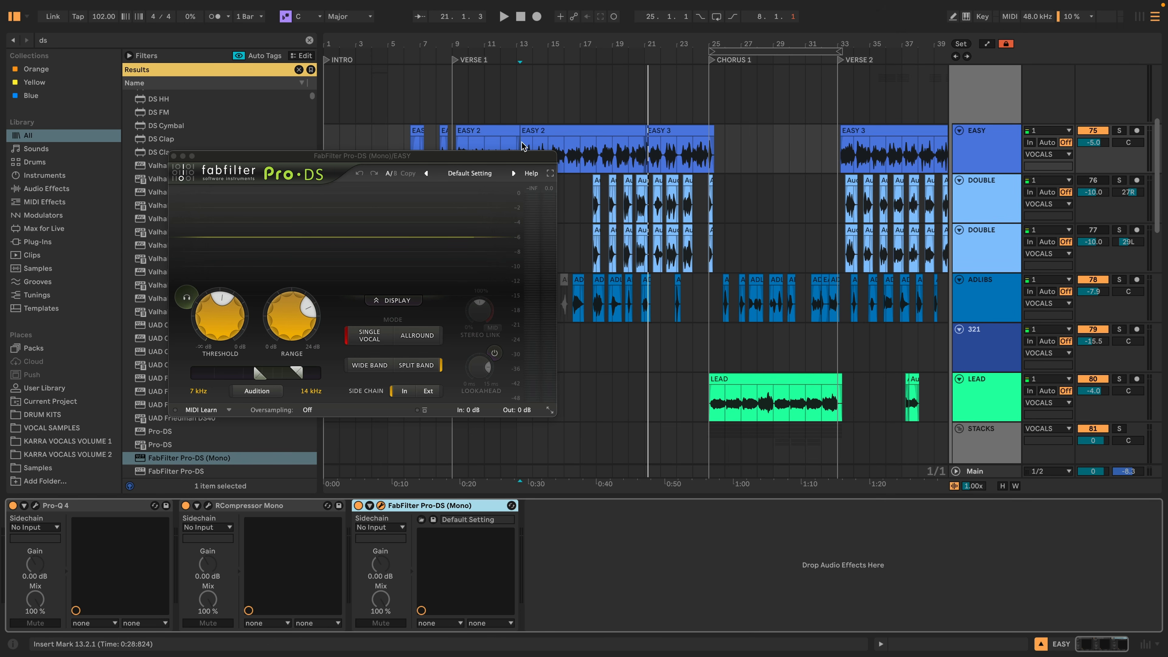
Play the EASY vocal from Verse 2 and lower the Pro-DS range, then close the de-esser window
drag(494, 155, 660, 177)
mouse_move(478, 349)
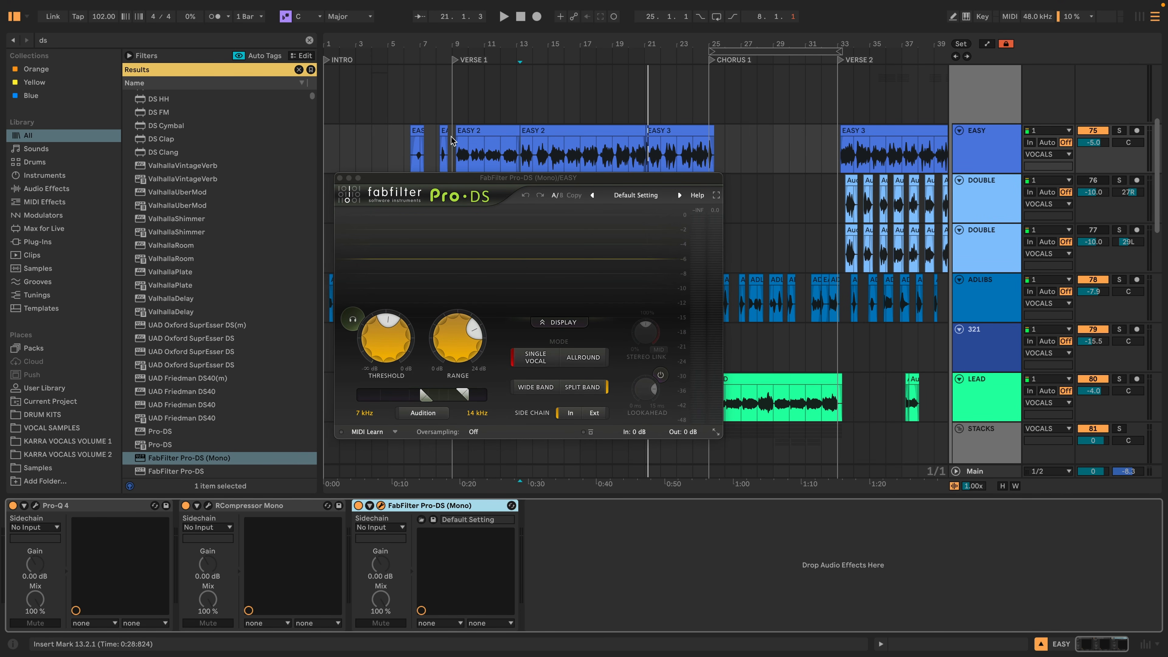
click(837, 150)
key(space)
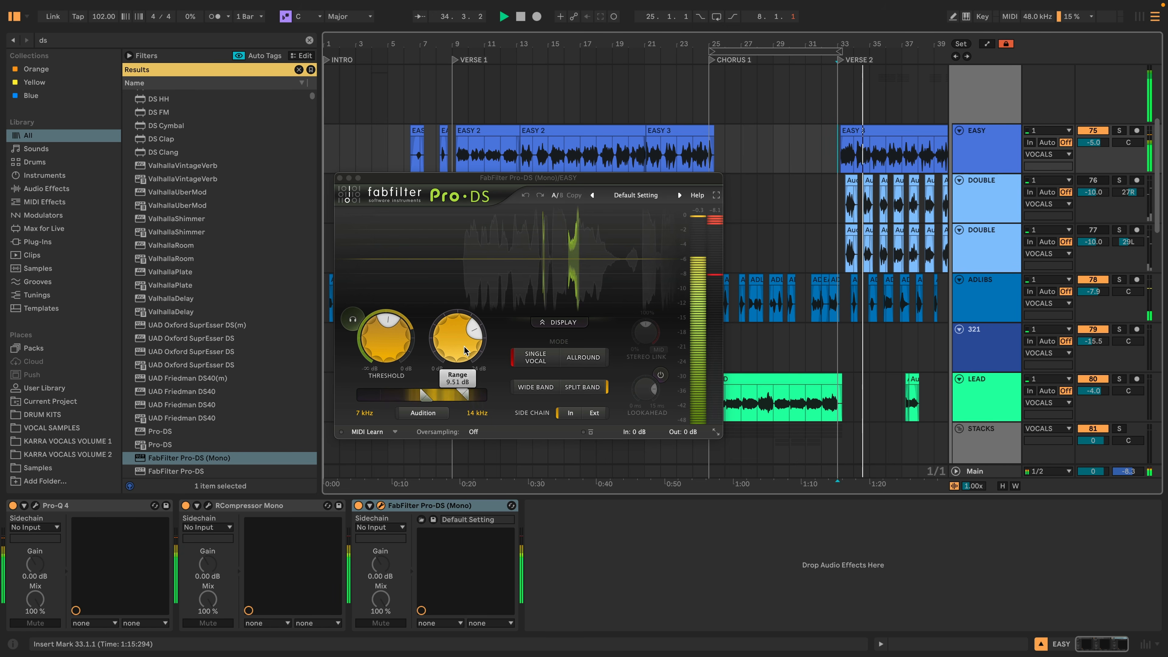
drag(461, 351, 427, 422)
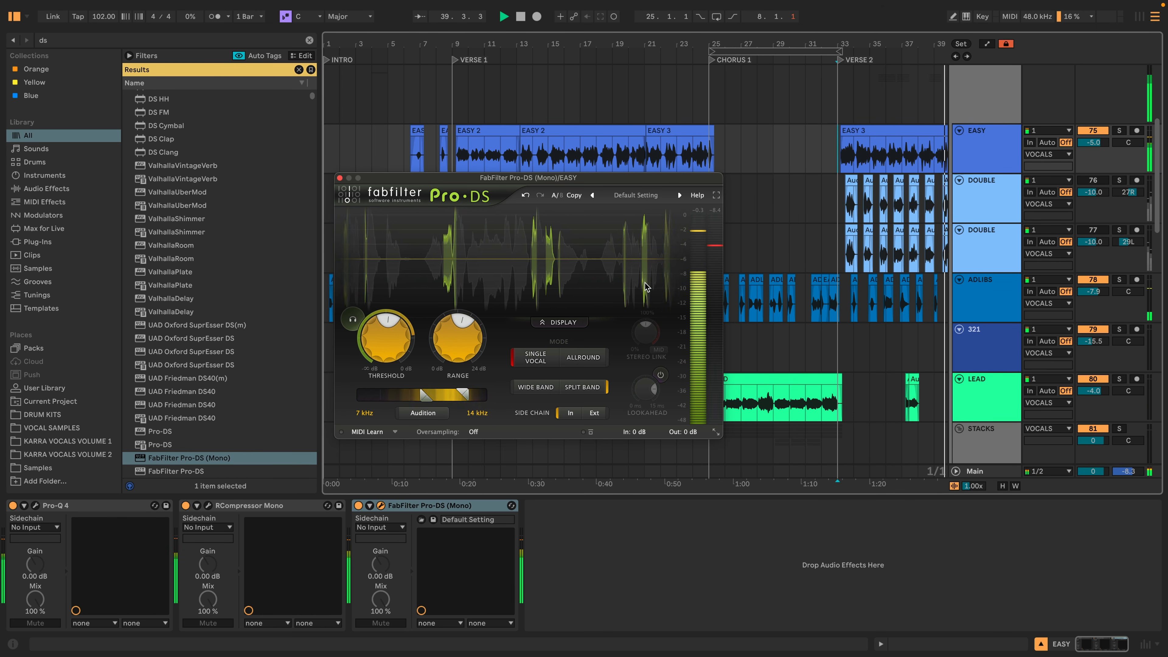
mouse_move(469, 334)
drag(465, 333, 466, 335)
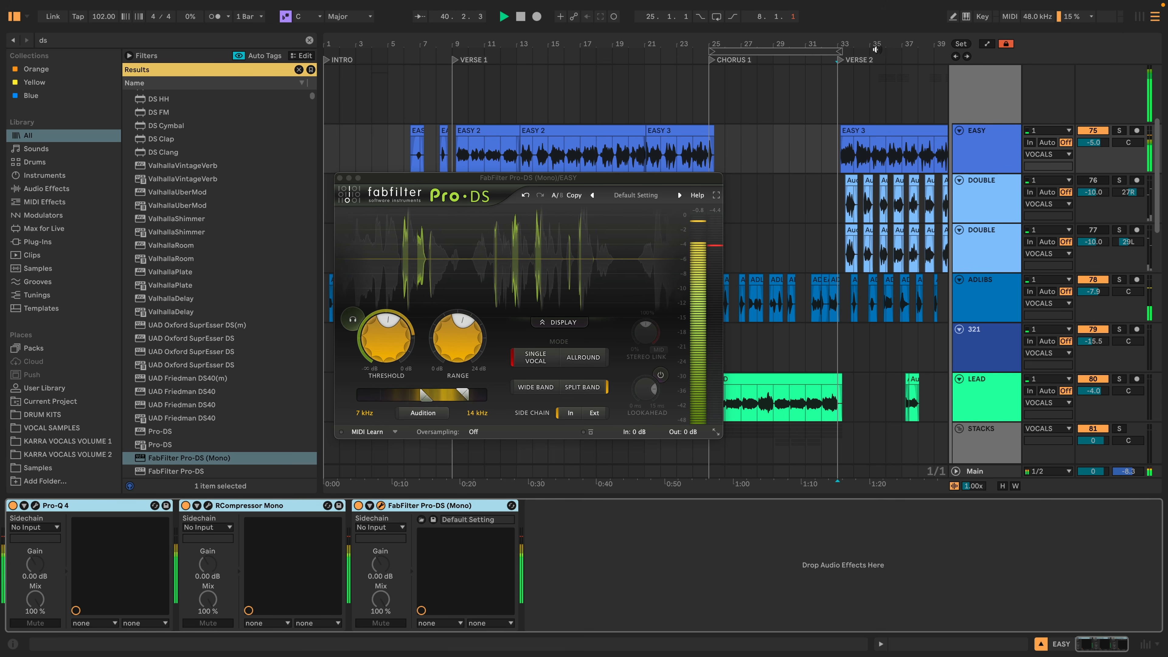
key(space)
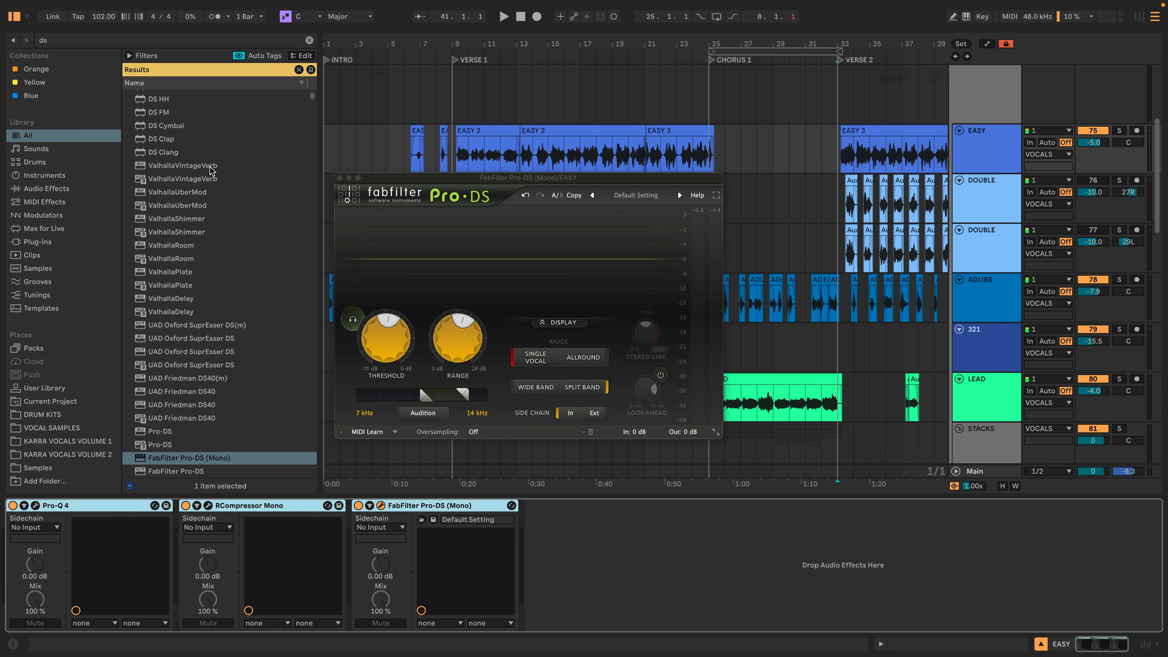
click(339, 178)
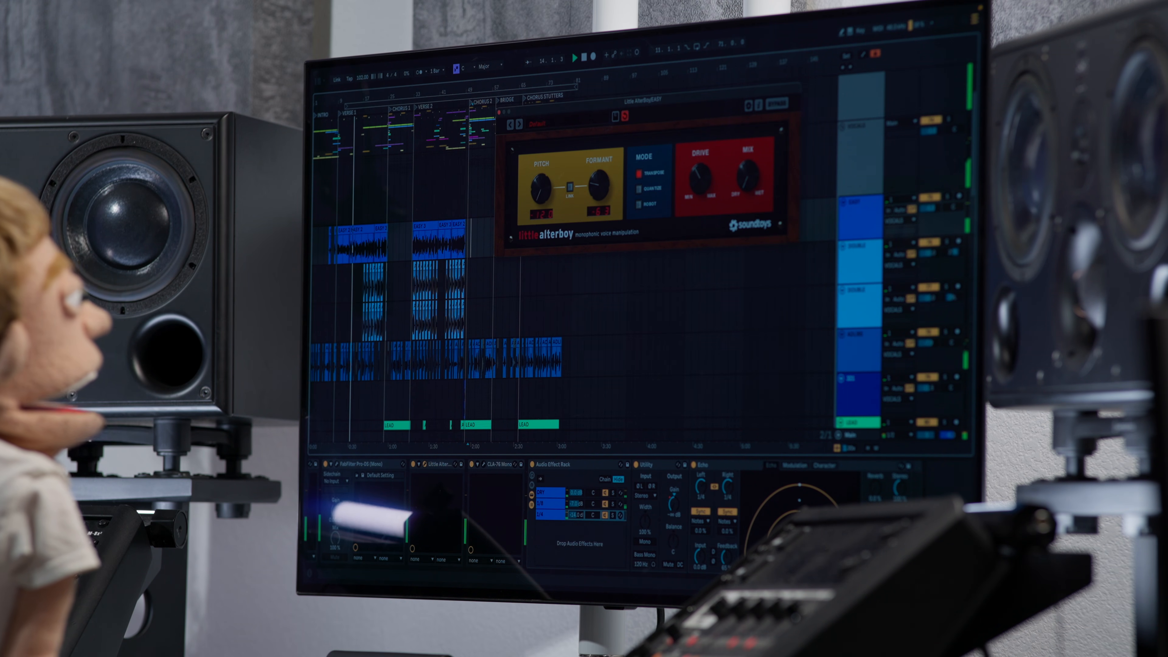
In Little AlterBoy on the EASY vocal, lower the linked pitch and formant to -12.0, then unlink them and set formant to -6.3
click(500, 111)
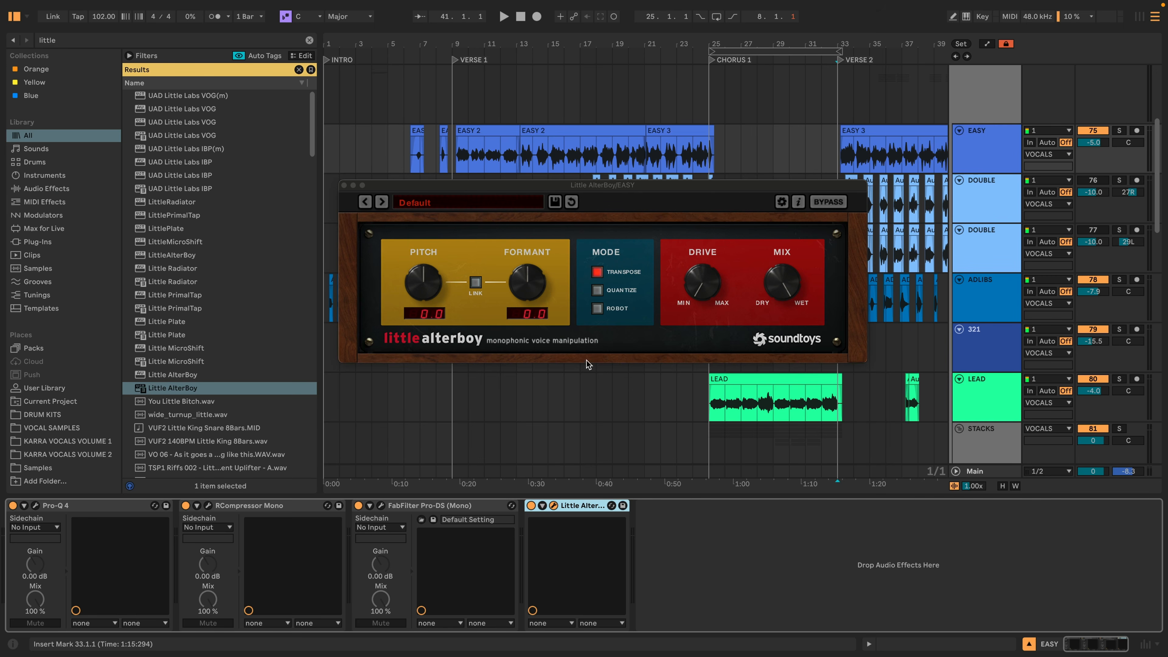
click(476, 282)
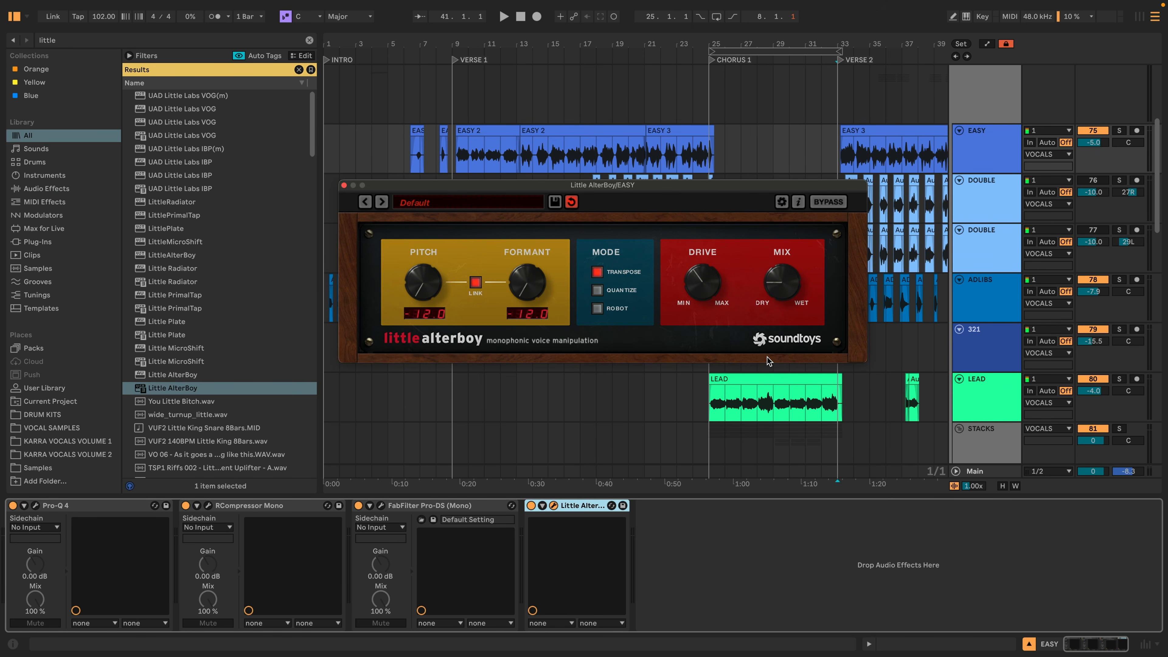
click(449, 150)
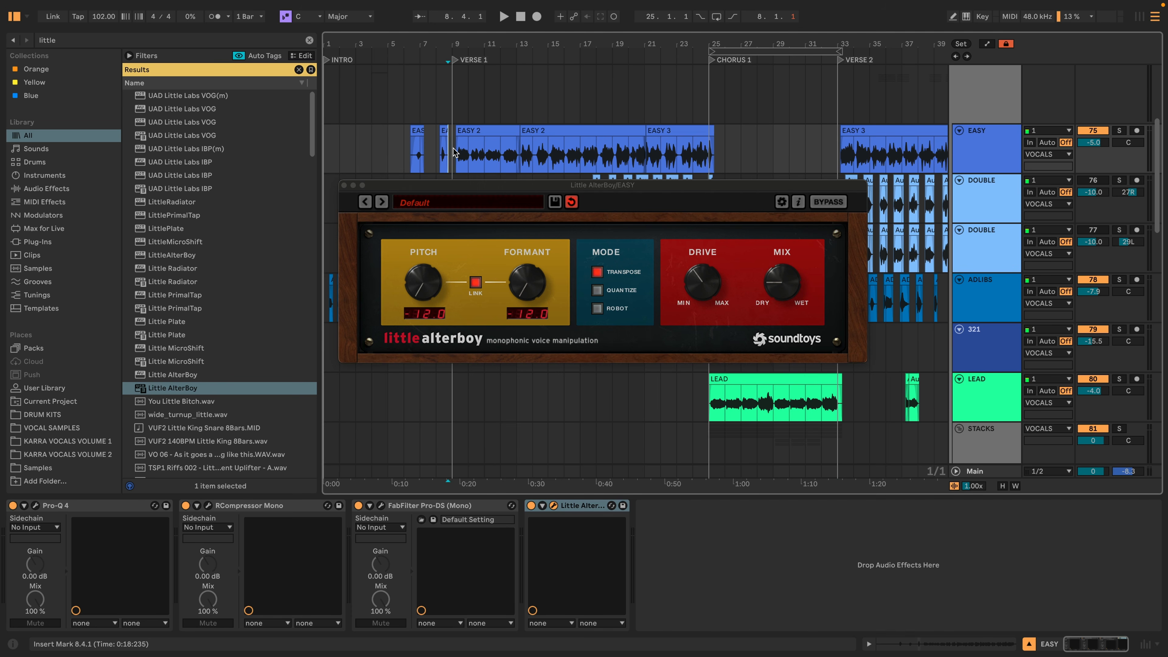
click(783, 275)
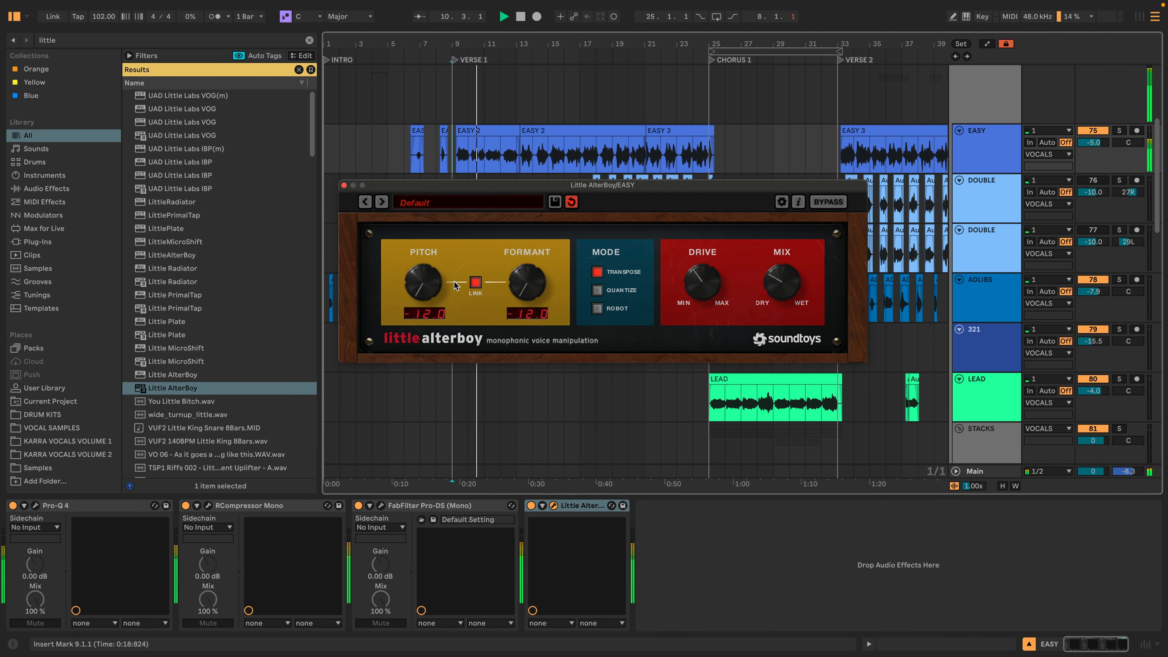
drag(516, 279, 508, 237)
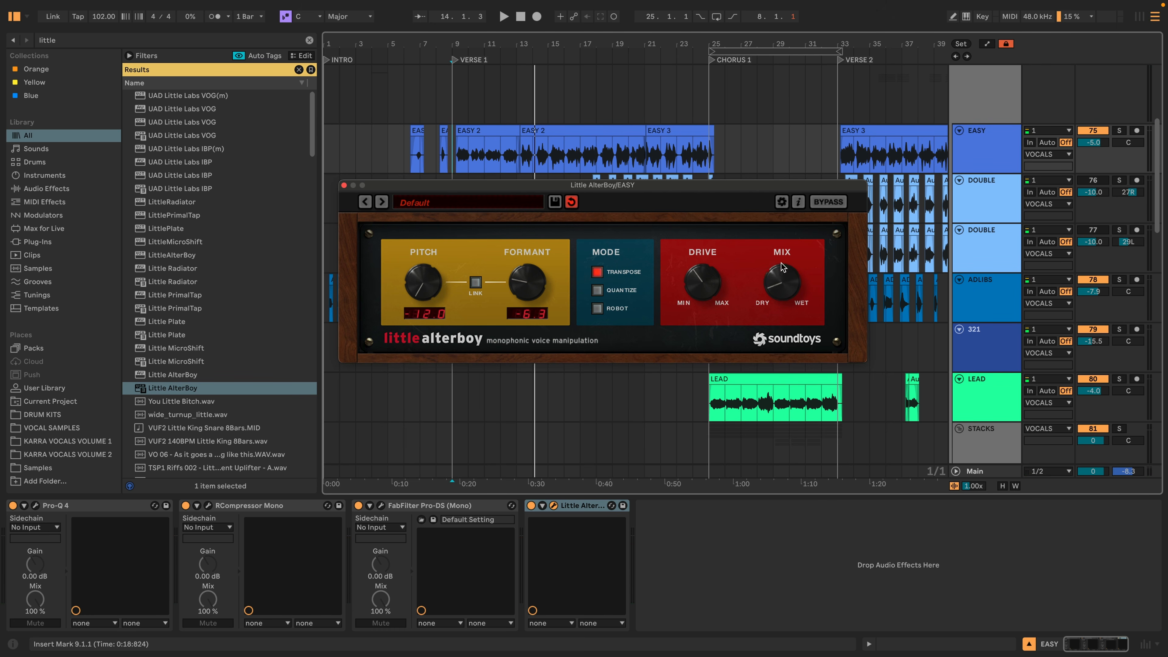
Set Little AlterBoy's mix to 0 % and automate it up to about 40 % on the EASY phrase from 13.1.3 to 14.1.3
drag(788, 279, 790, 308)
key(a)
scroll(572, 76, up, 5)
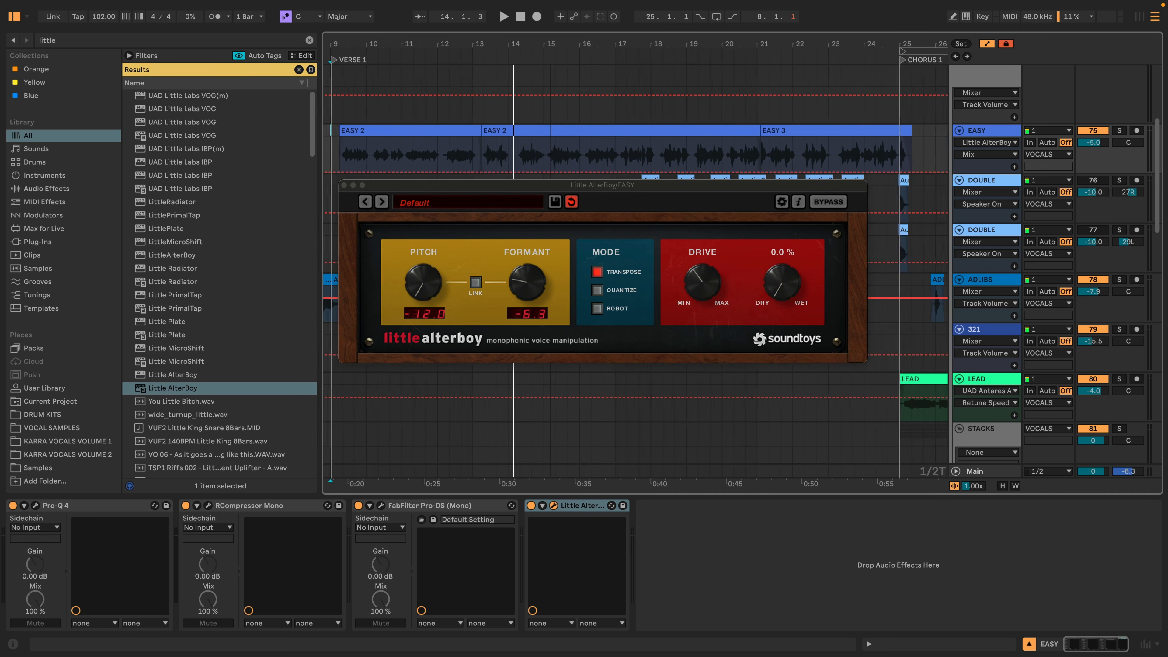
click(776, 288)
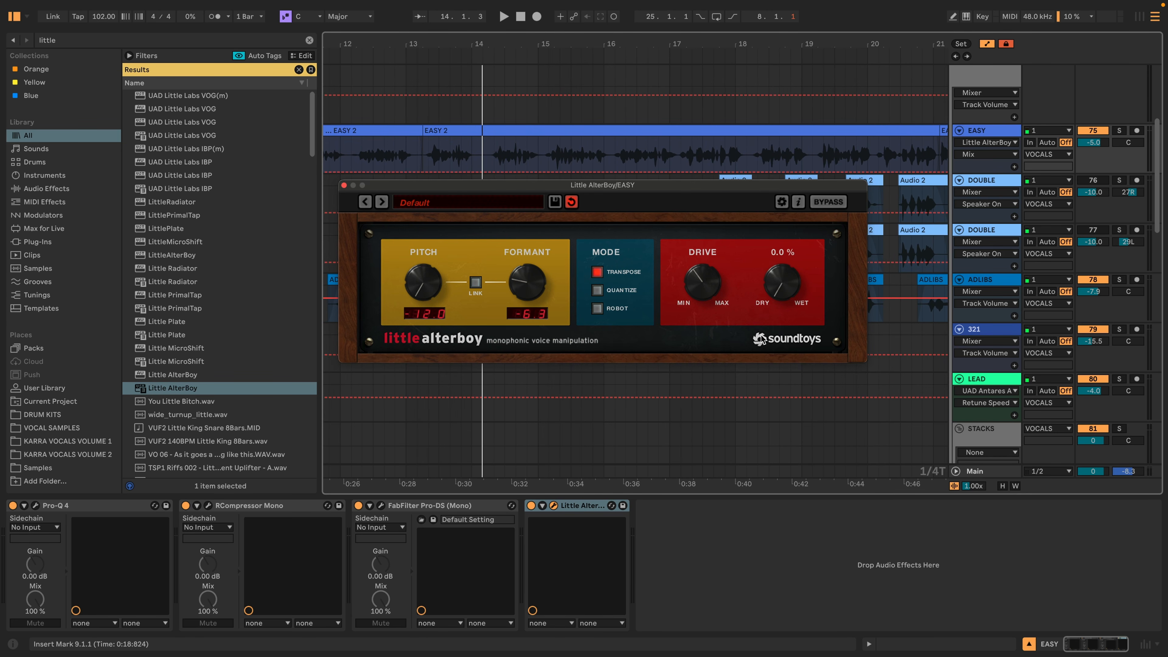
mouse_move(455, 147)
mouse_down()
mouse_move(417, 154)
mouse_move(449, 162)
mouse_up()
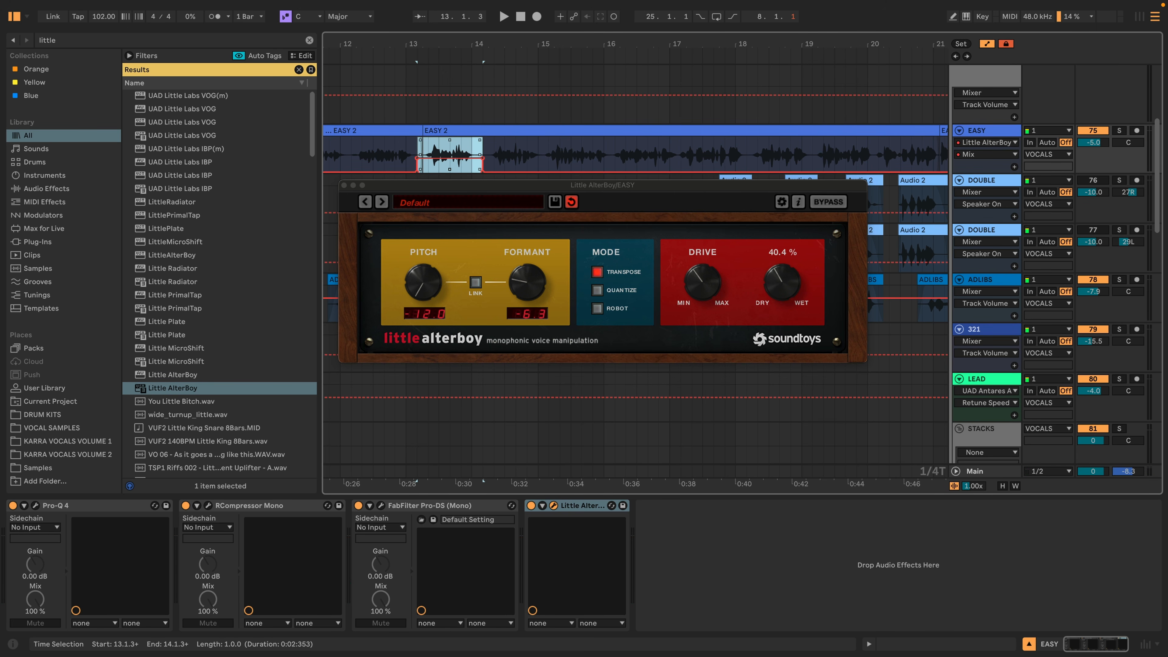
click(384, 145)
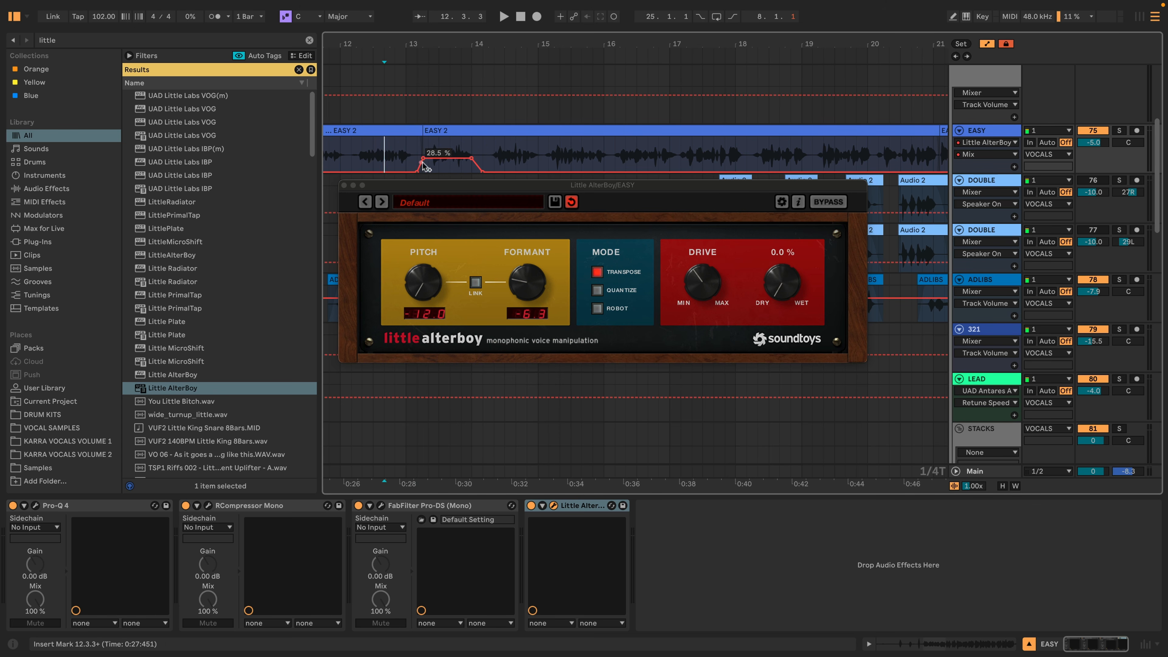
key(space)
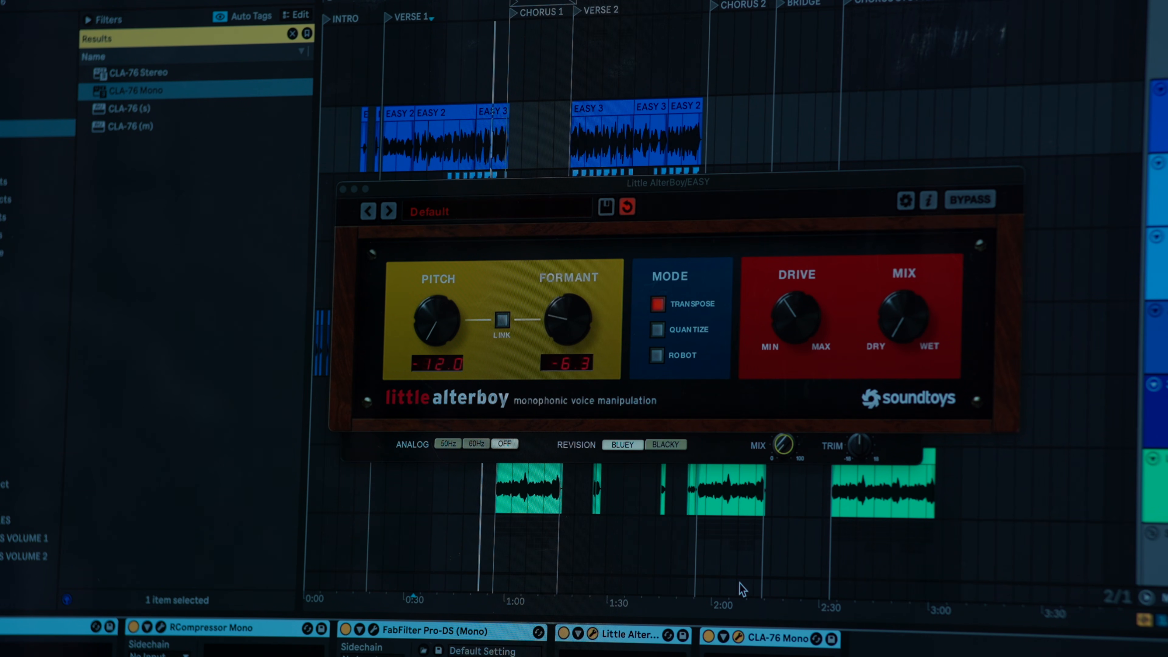
Search the browser for cla-76 and load CLA-76 Mono after Little AlterBoy on the EASY track
click(342, 189)
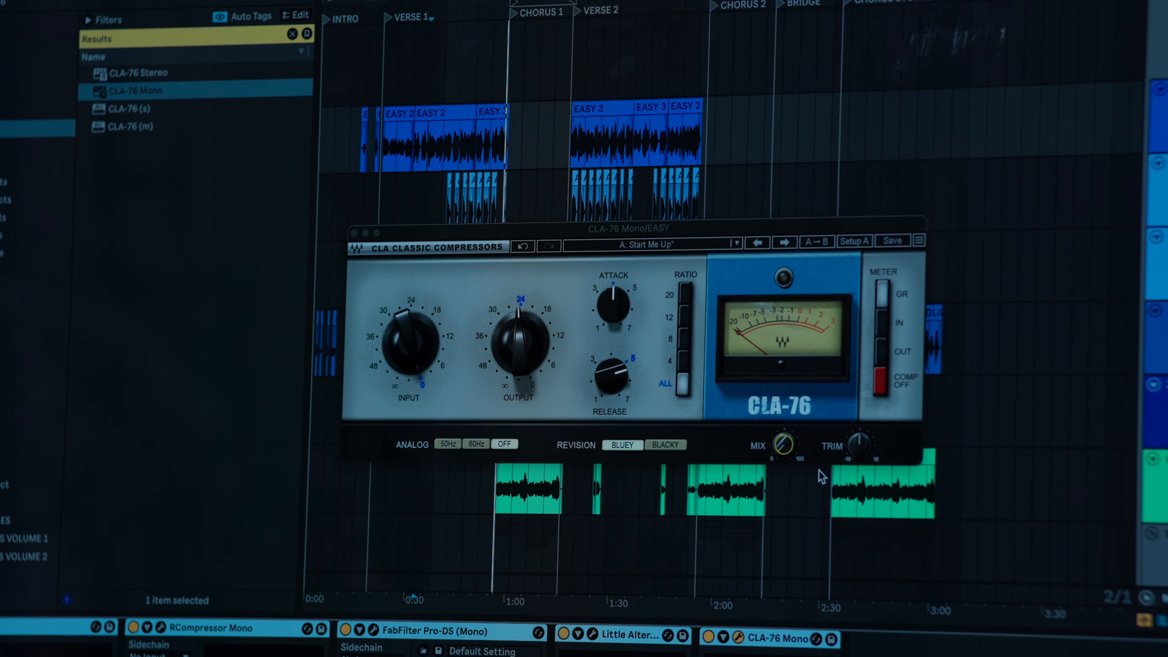
click(550, 341)
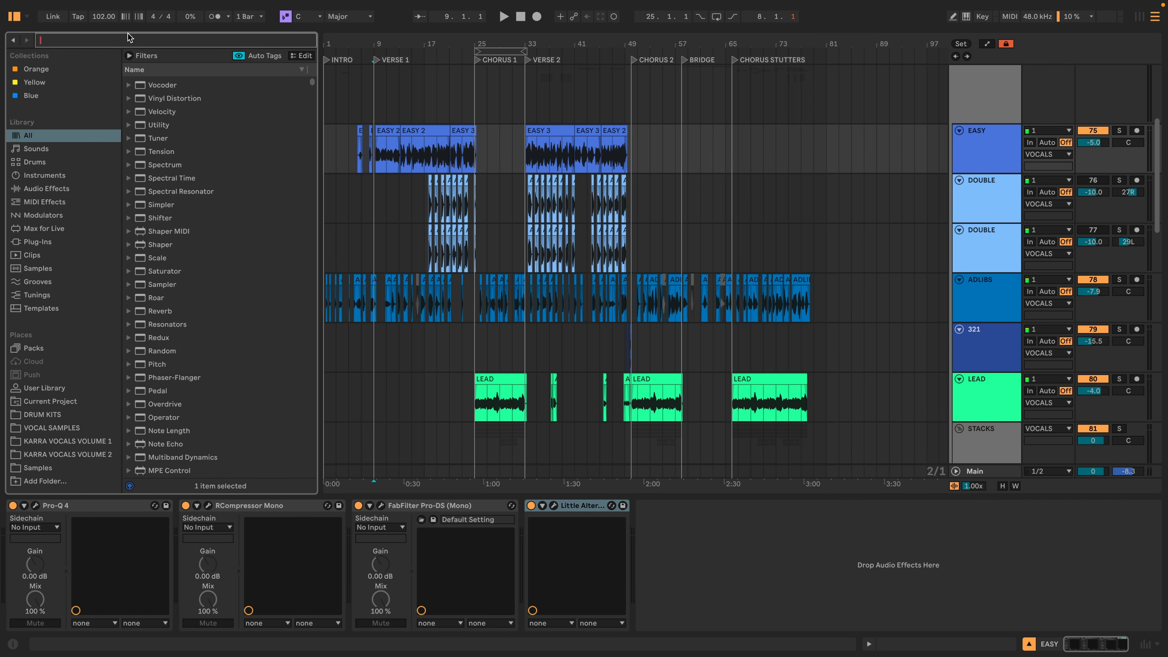
text(cla-)
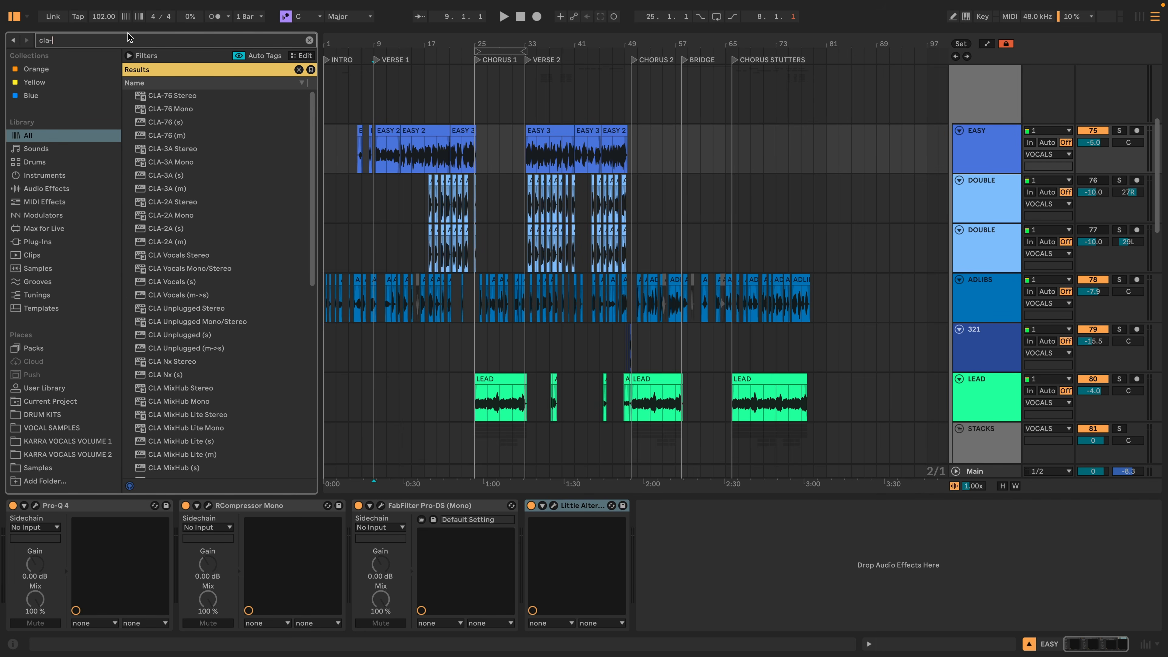
text(76)
key(Down)
key(Down)
key(Return)
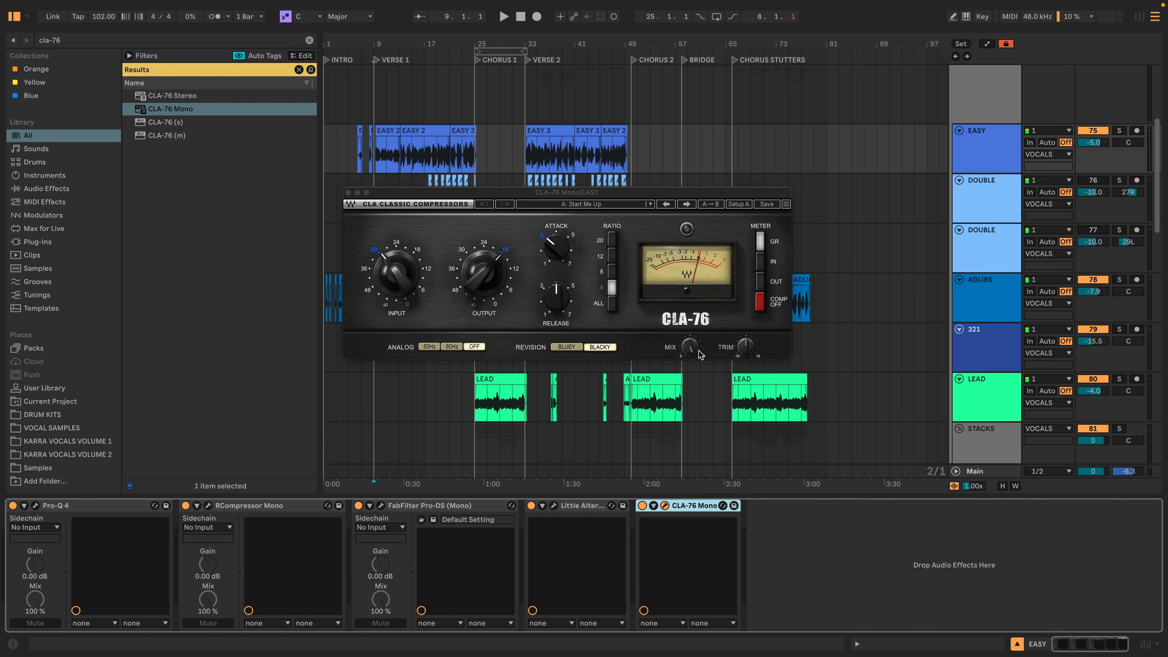
Set up CLA-76 with input 0.0, reduced output, Bluey revision, ratio All, attack about 3.8 and release about 5.6, and start playback
click(684, 338)
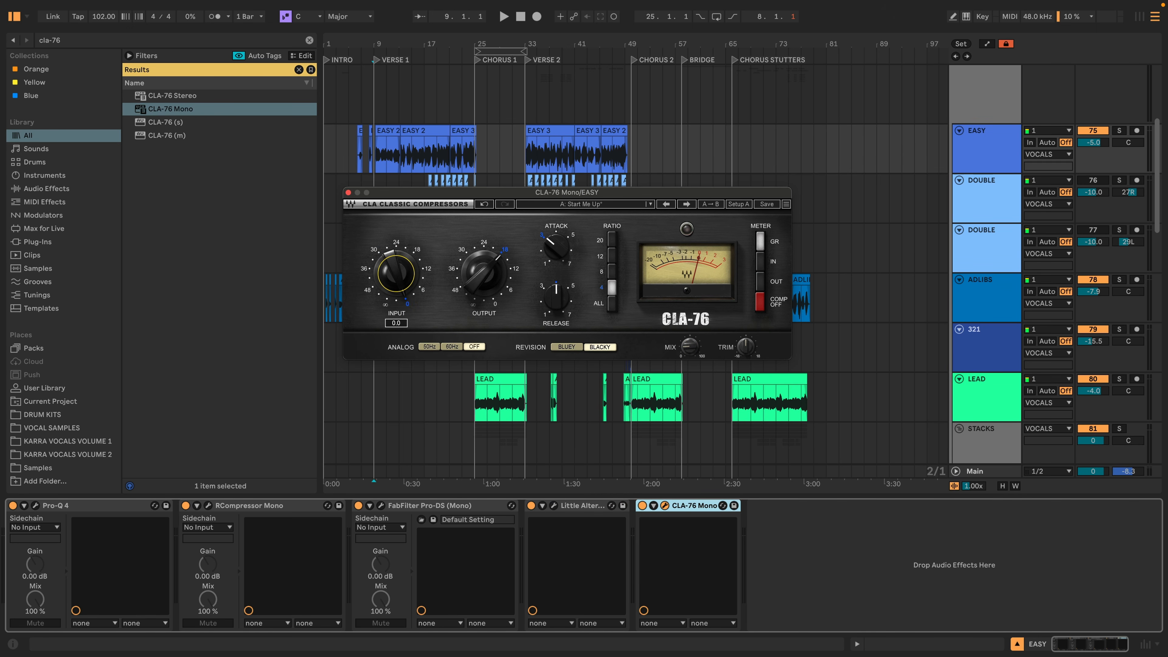
drag(477, 278, 478, 300)
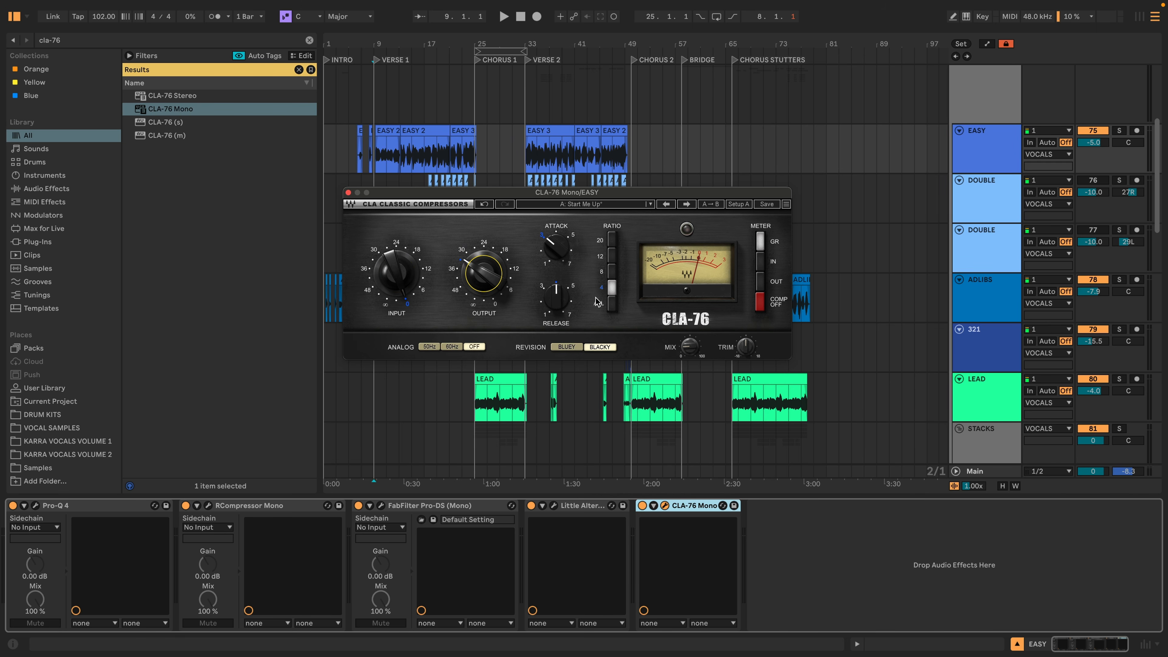
click(564, 347)
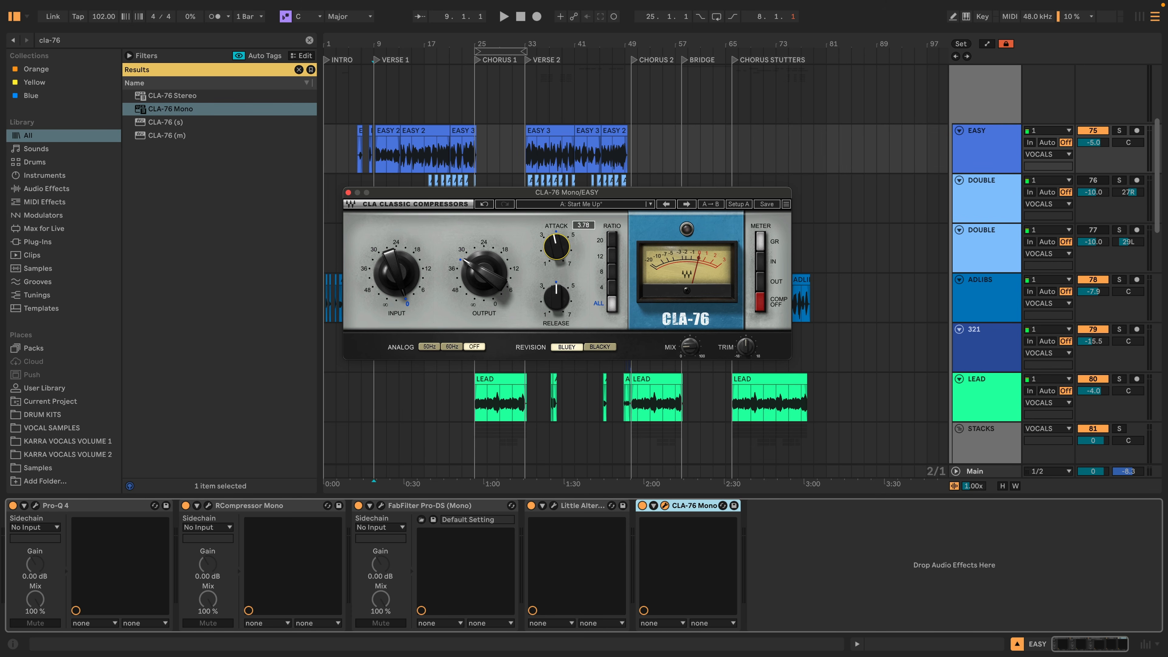
drag(550, 304, 550, 294)
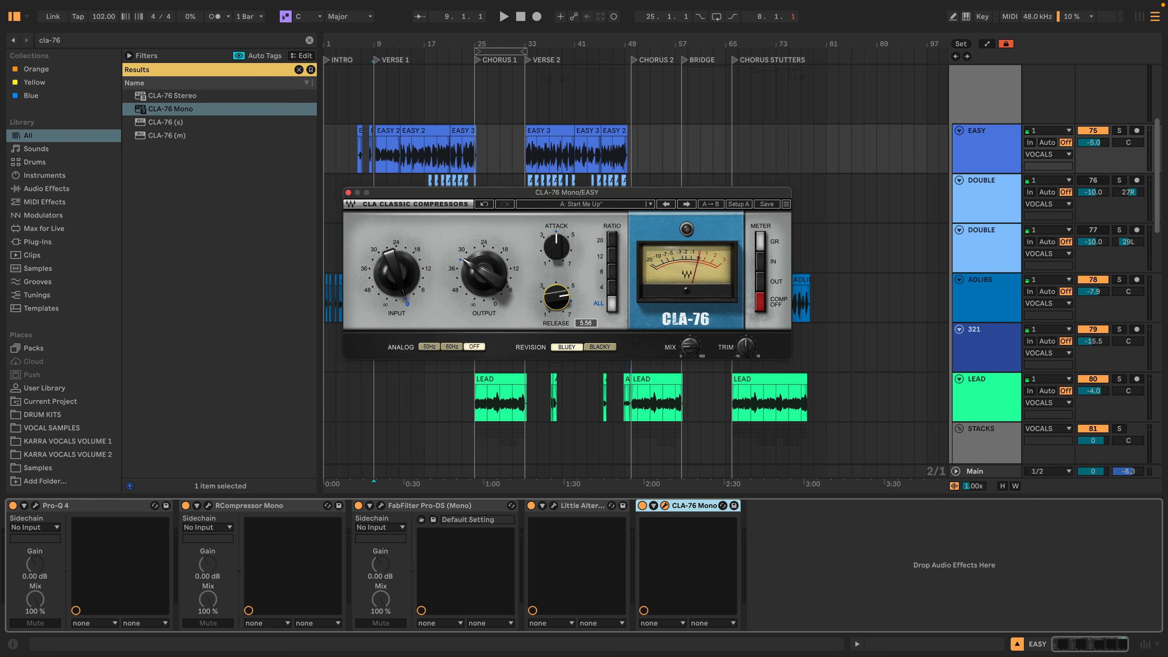
key(space)
Blend in CLA-76 at a mix of 16.0 and raise its output to about -24 while the EASY vocal plays
click(689, 347)
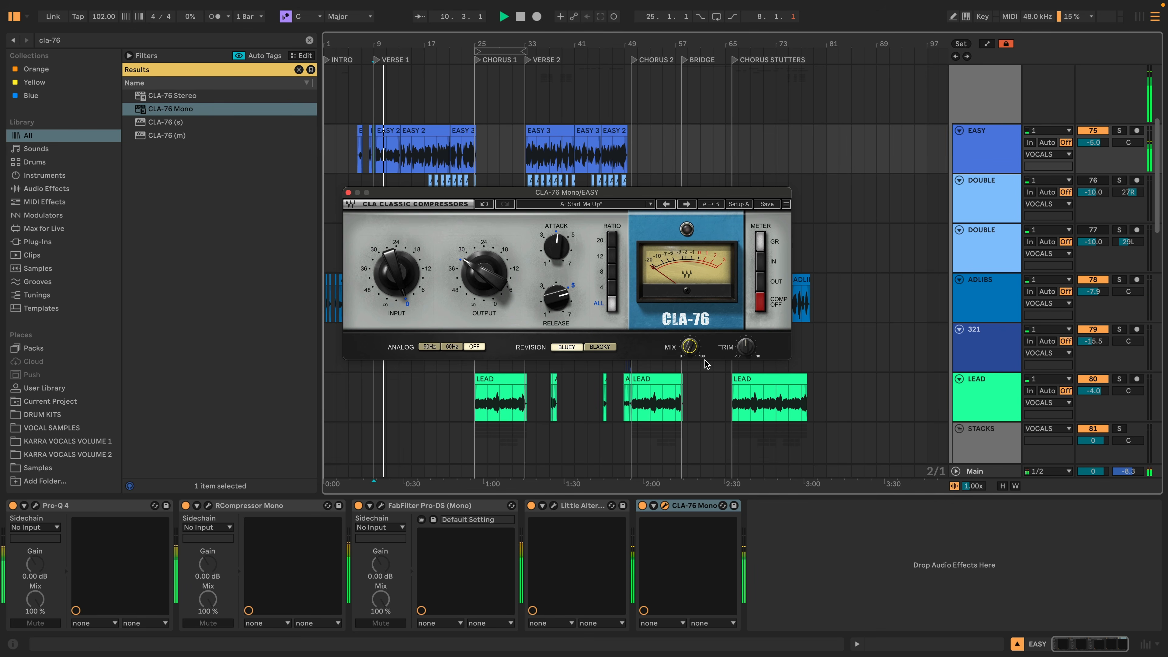
drag(689, 349, 689, 340)
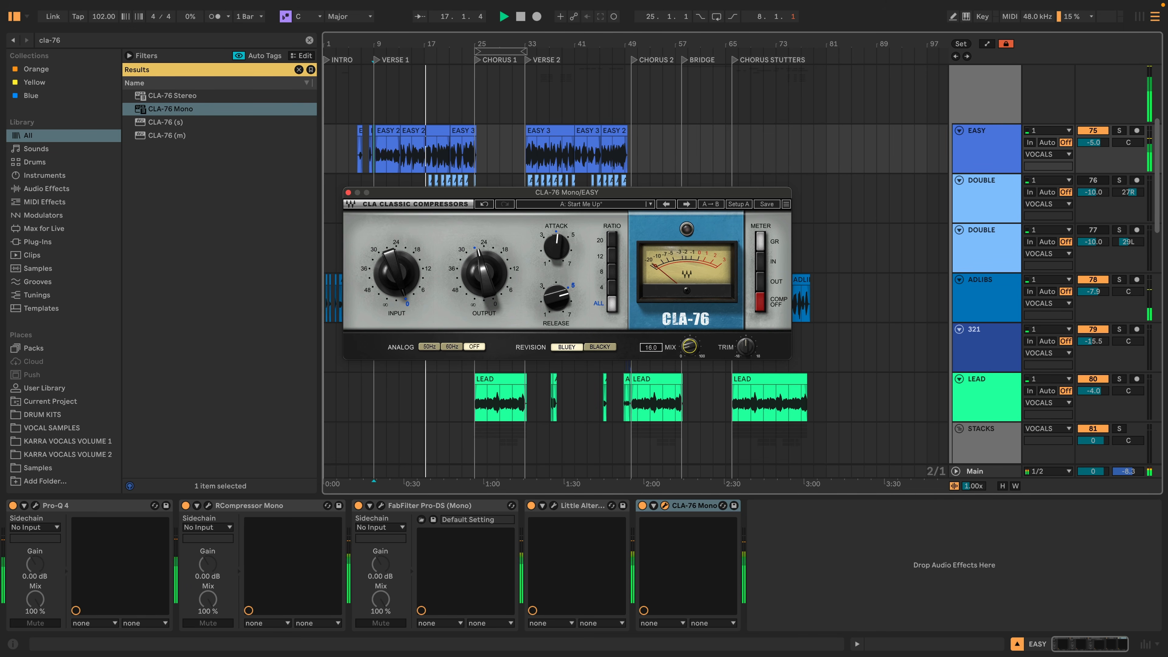
drag(484, 274, 483, 272)
drag(556, 249, 557, 248)
click(557, 296)
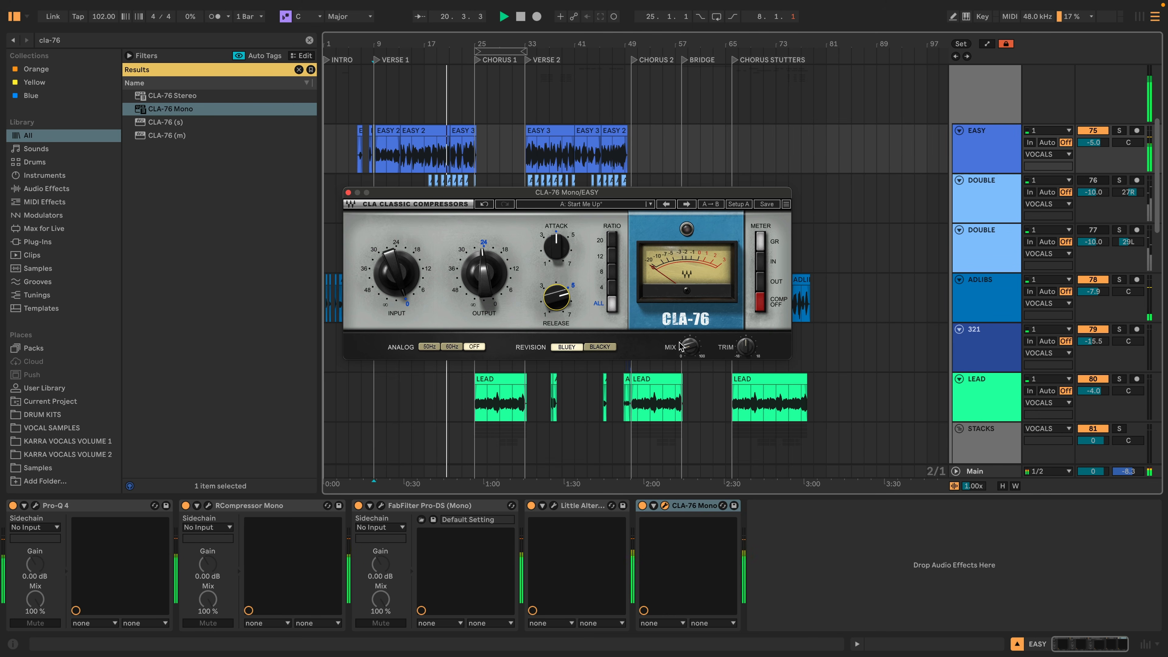
drag(689, 346, 688, 342)
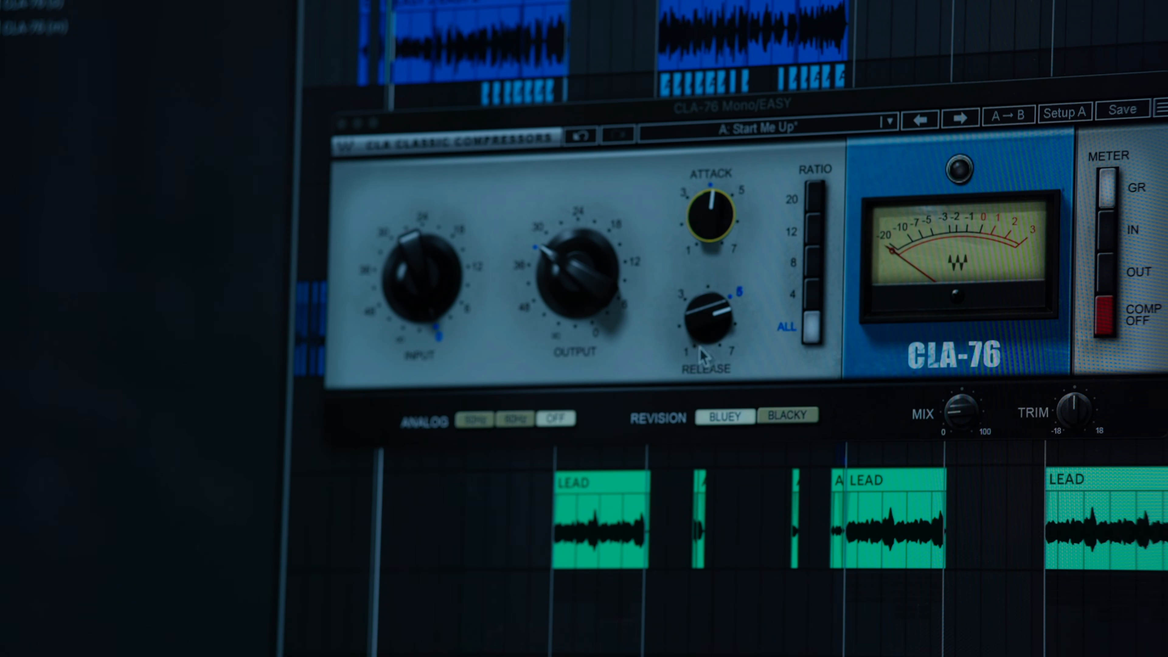
Set CLA-76's output to about -24.2 and its mix to 5.0 while replaying the EASY verse from bar 15
drag(961, 413, 961, 425)
drag(854, 412, 853, 404)
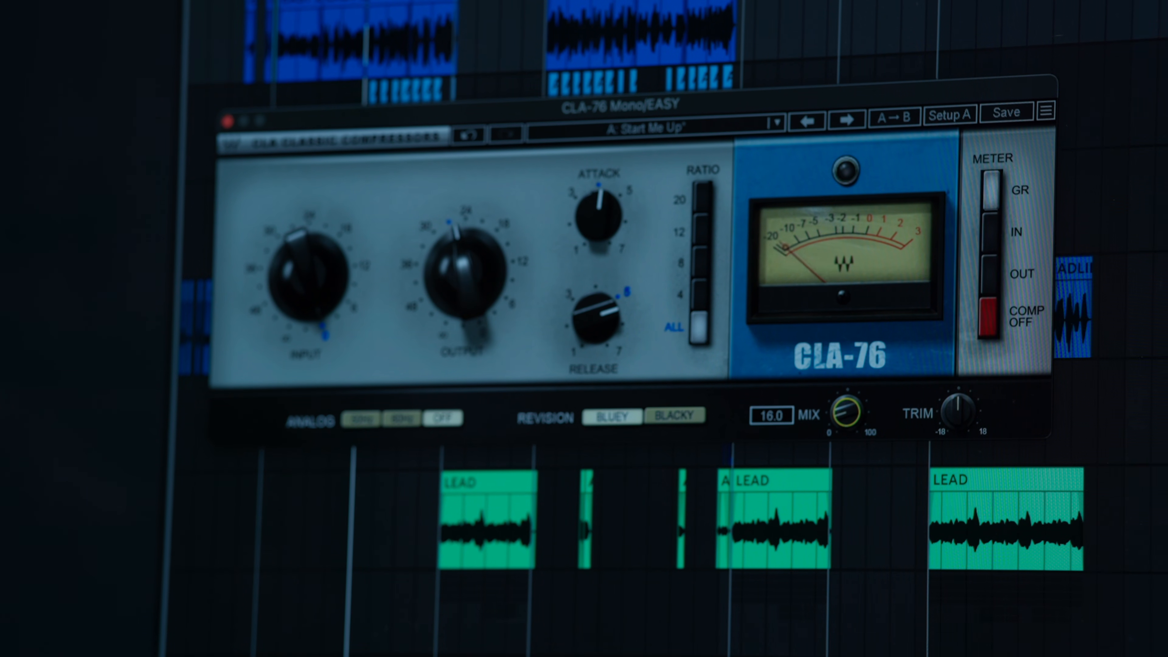
drag(846, 412, 846, 413)
drag(464, 271, 464, 265)
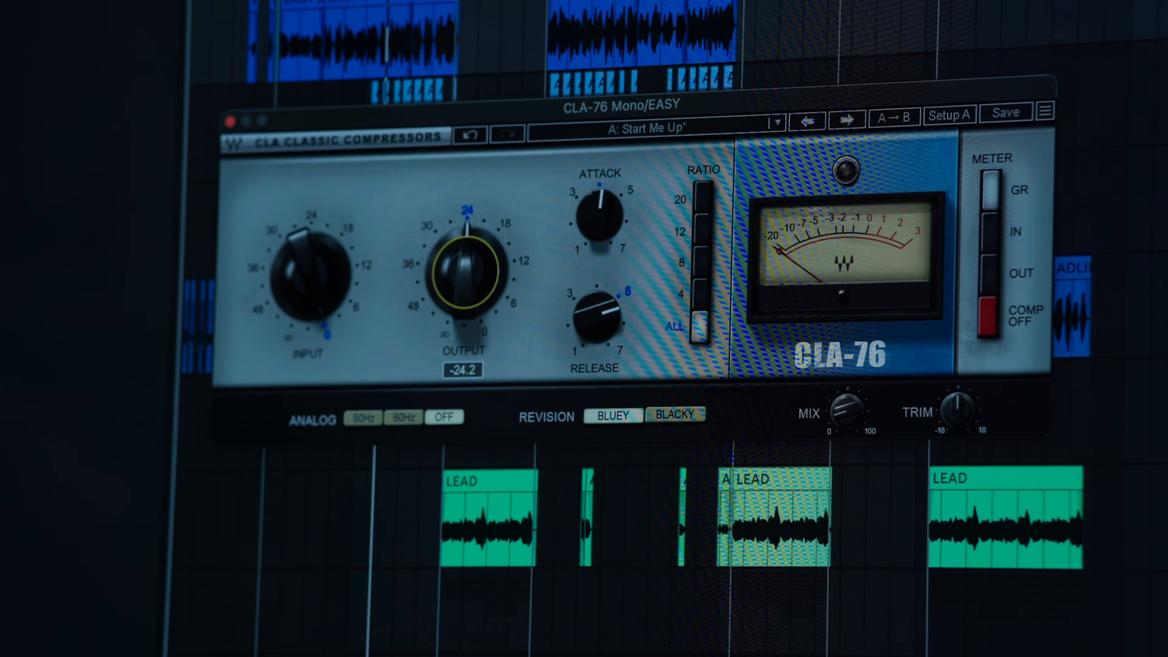
click(599, 216)
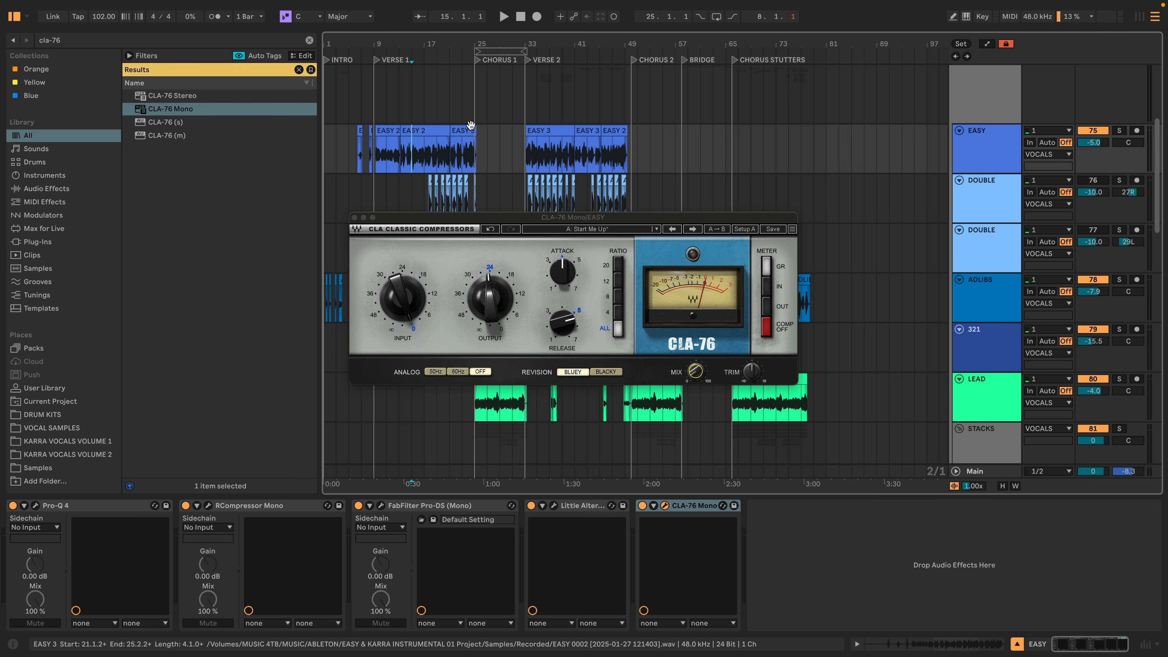
key(space)
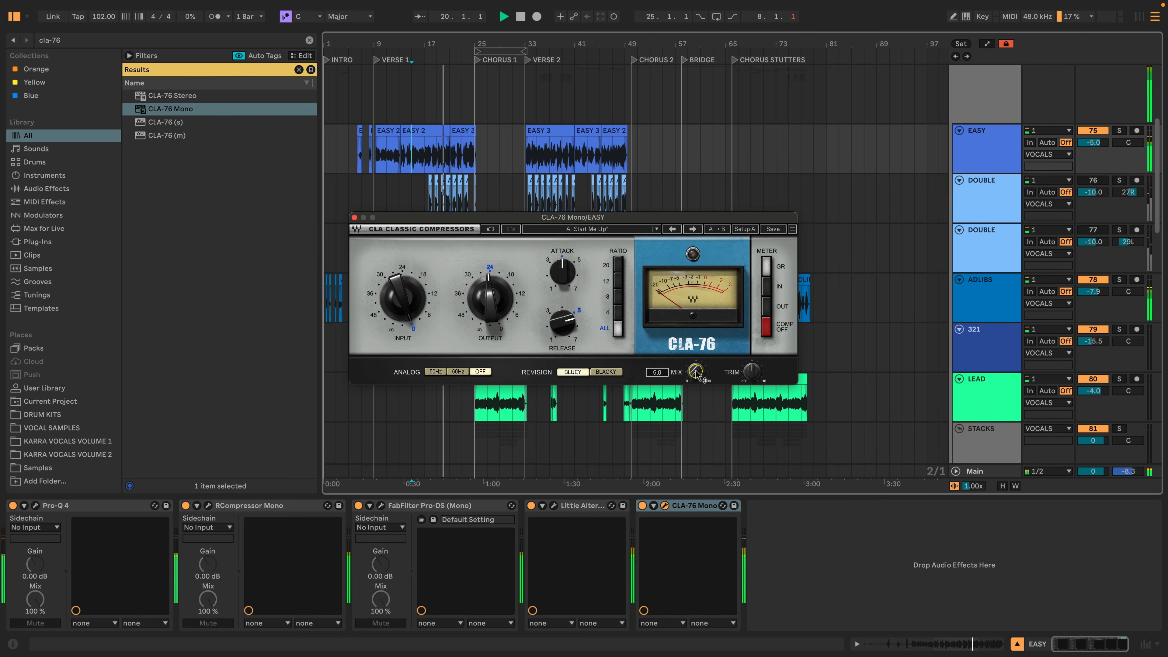
Compare the EASY vocal with its entire effect chain bypassed and active during playback
click(567, 505)
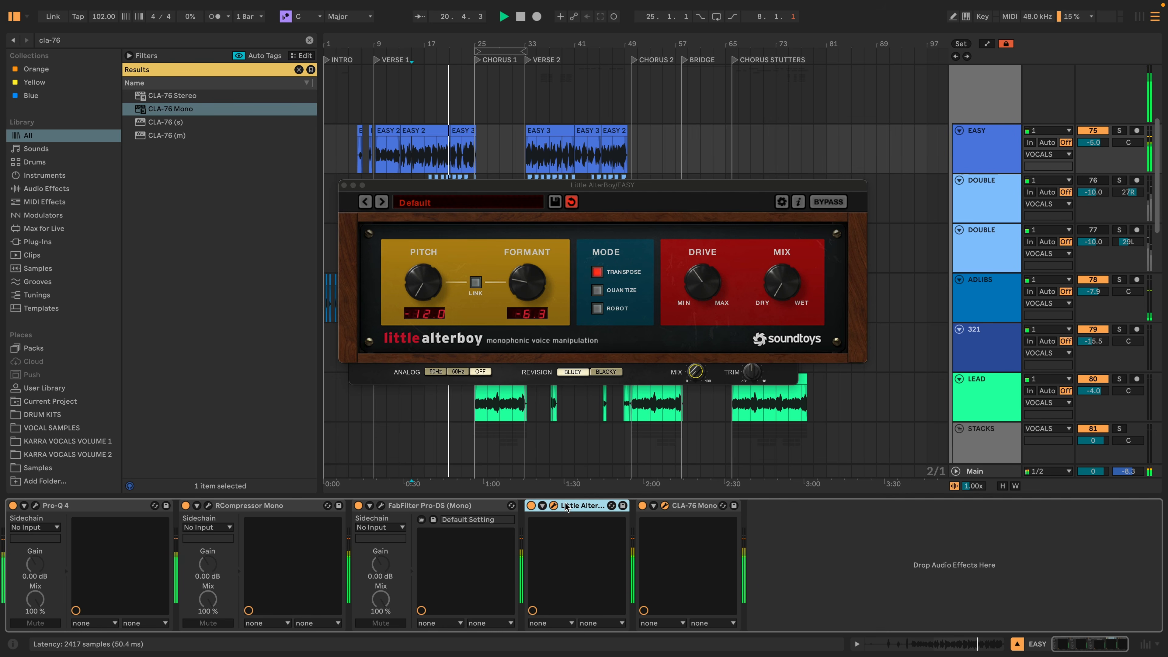
key(super+a)
key(0)
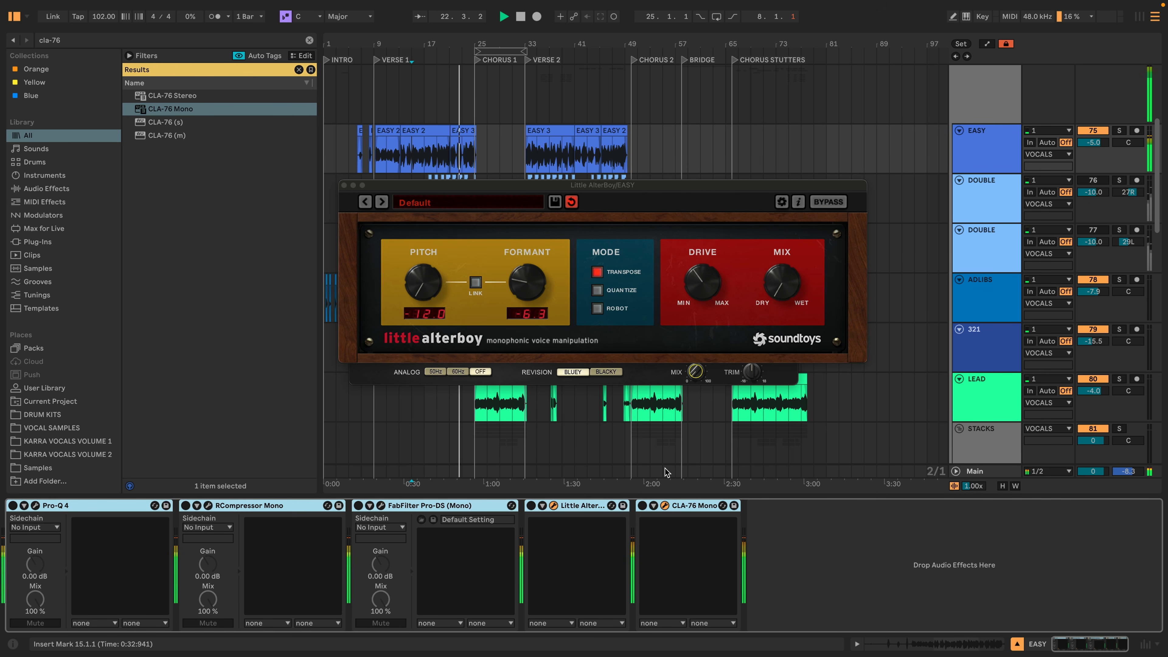
key(0)
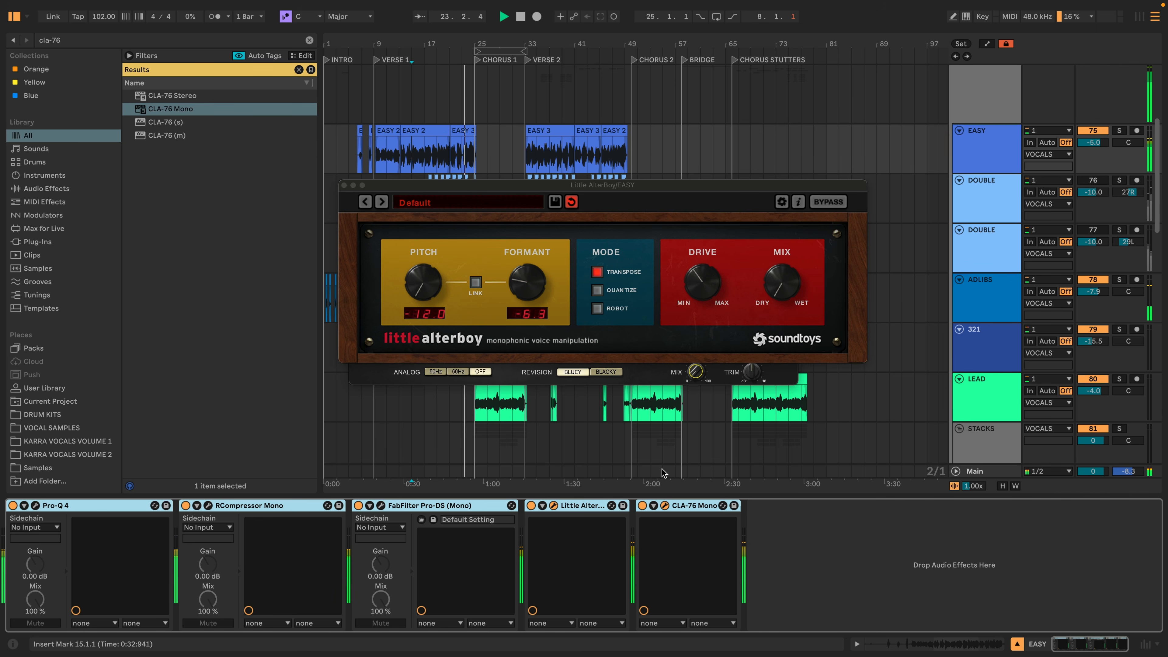
Close Little AlterBoy and fine-tune CLA-76 on the EASY vocal, setting its attack to about 4 and nudging its release
click(344, 185)
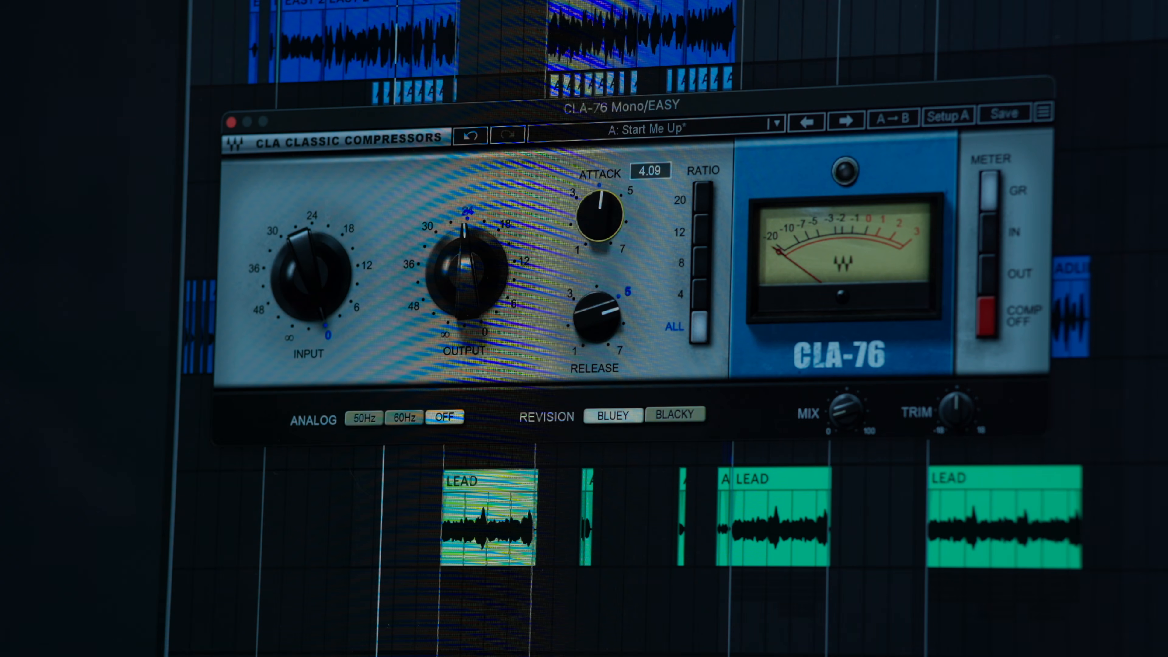
drag(600, 215, 599, 219)
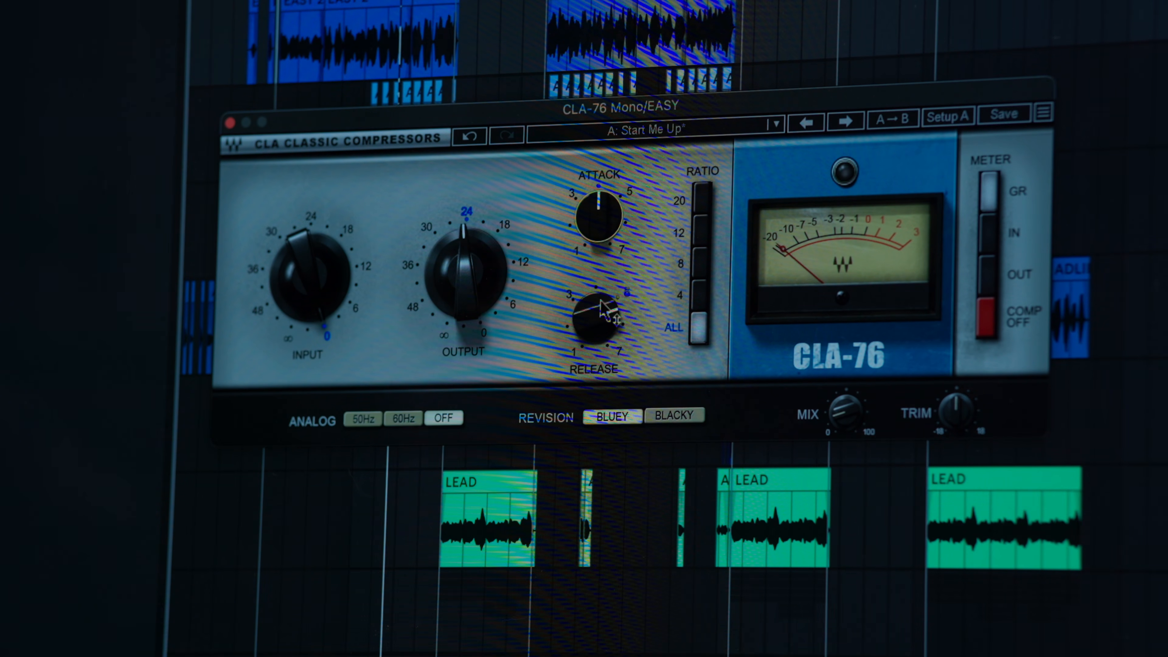
drag(606, 307, 606, 306)
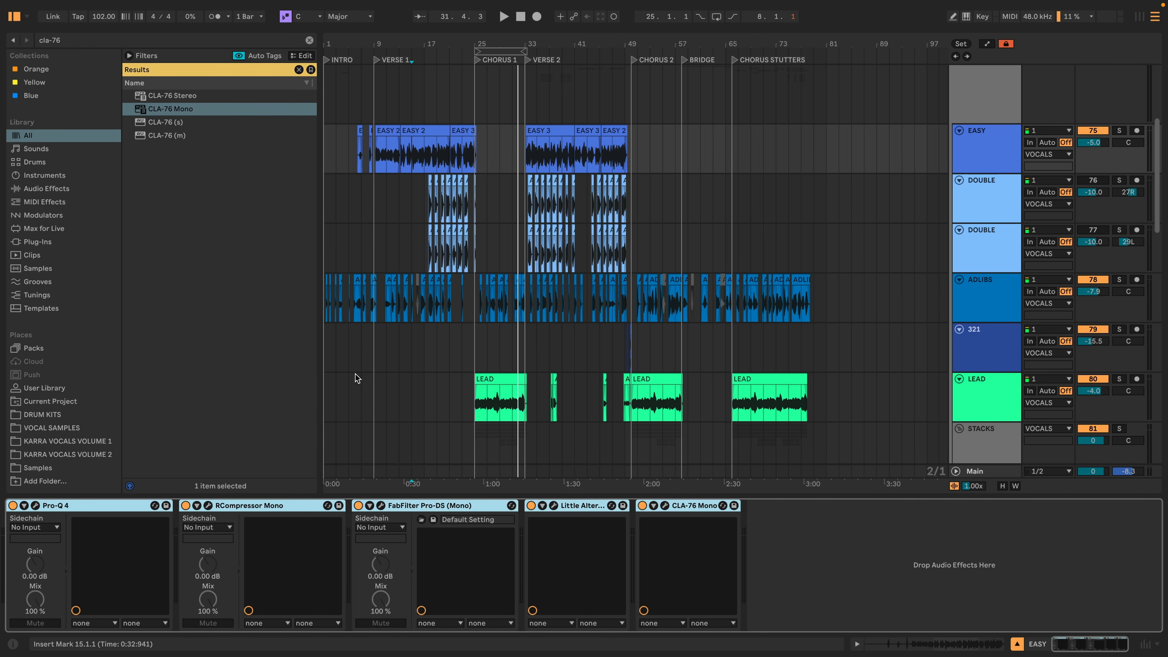
Paste the EASY vocal's effect chain onto the first DOUBLE track and remove Little AlterBoy from it
click(419, 196)
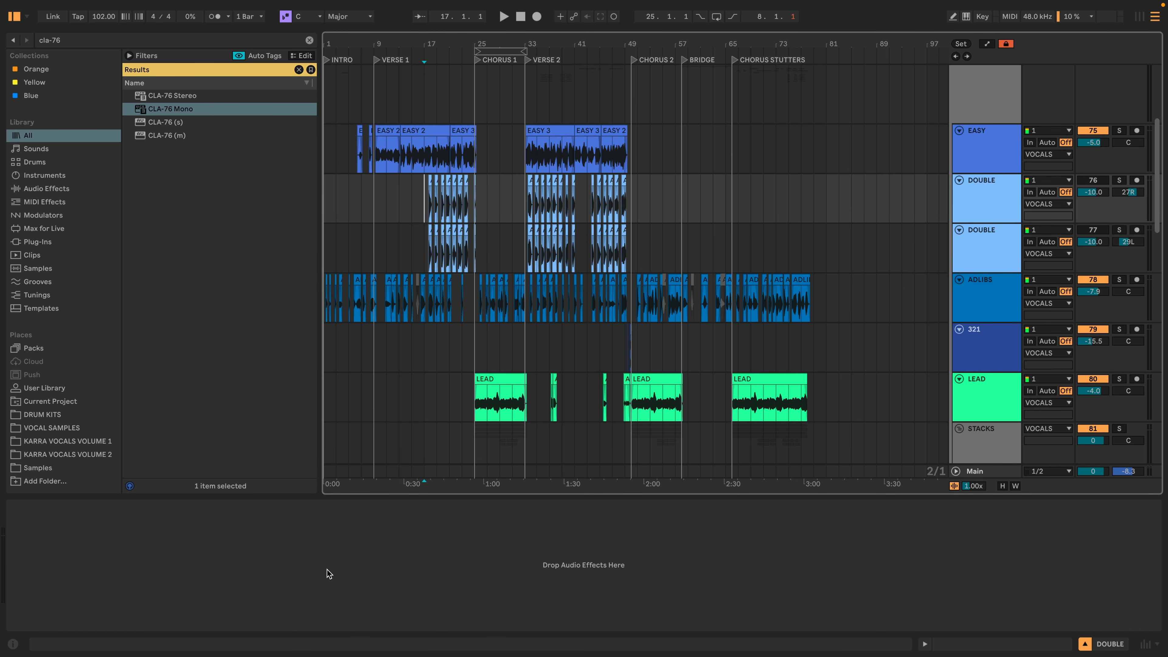
right_click(316, 545)
click(334, 549)
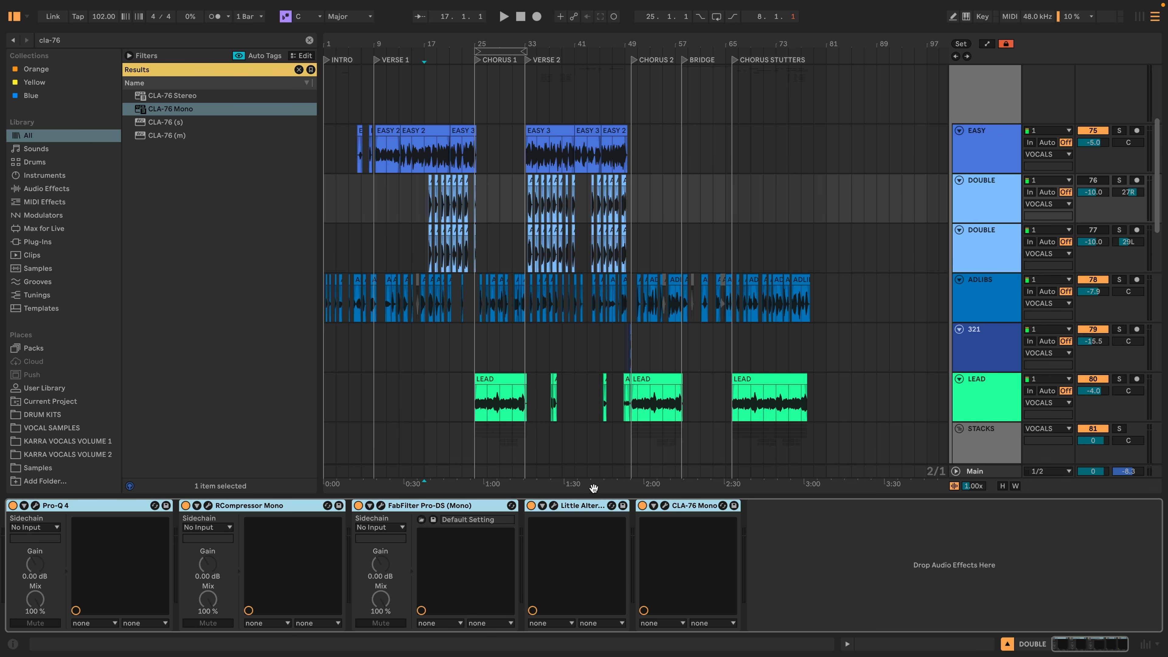
key(space)
click(570, 506)
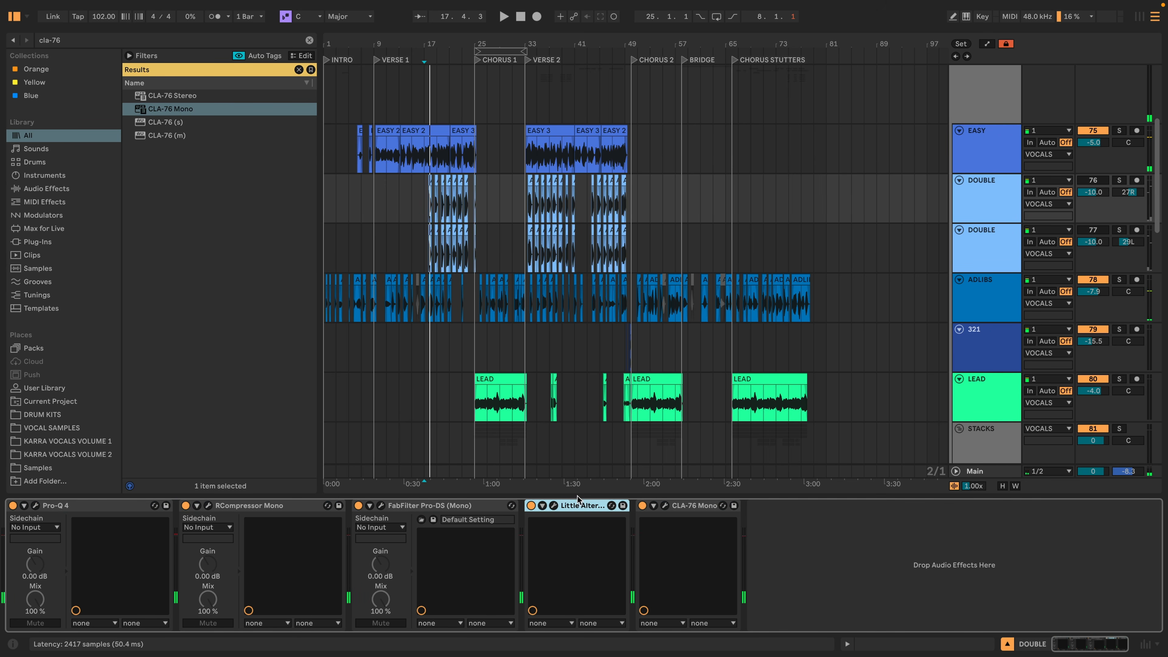
key(Delete)
click(427, 202)
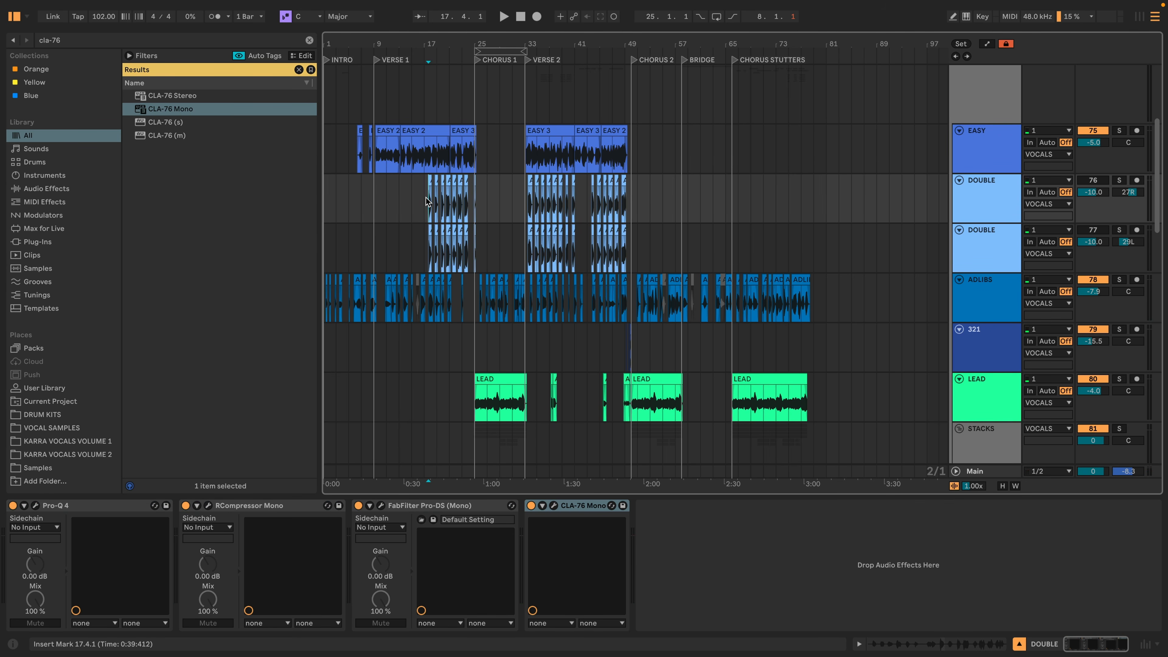
In the first DOUBLE track's Pro-Q 4, flatten the 10 kHz band and disable dynamics on the 10 kHz and 160 Hz bands
click(35, 505)
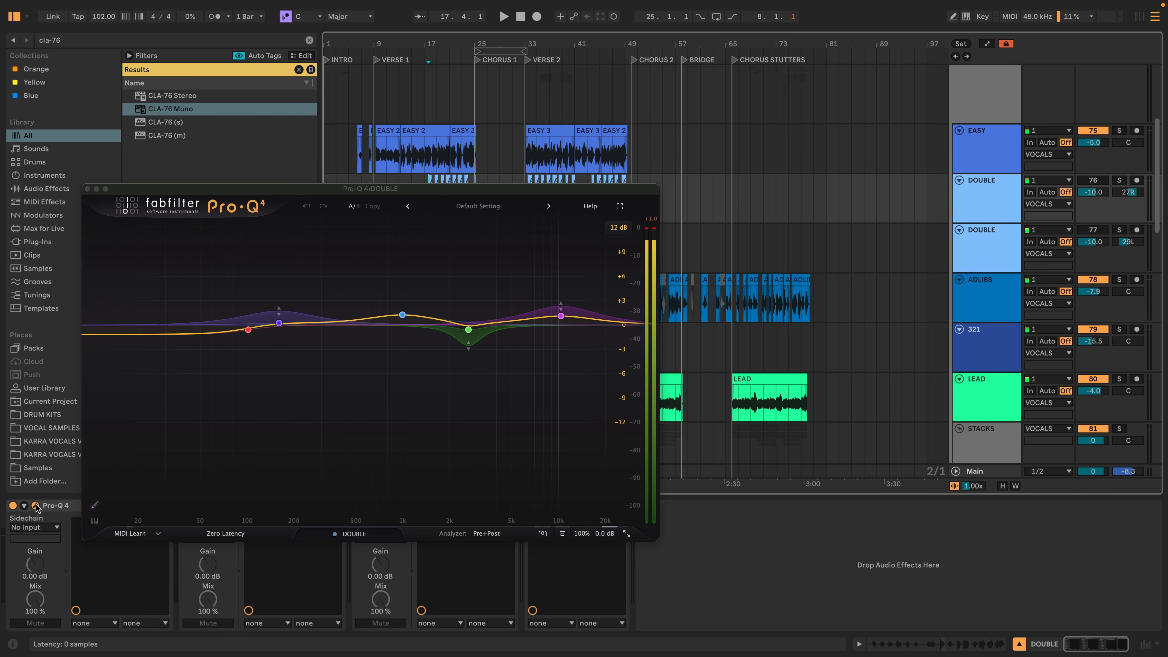
right_click(559, 325)
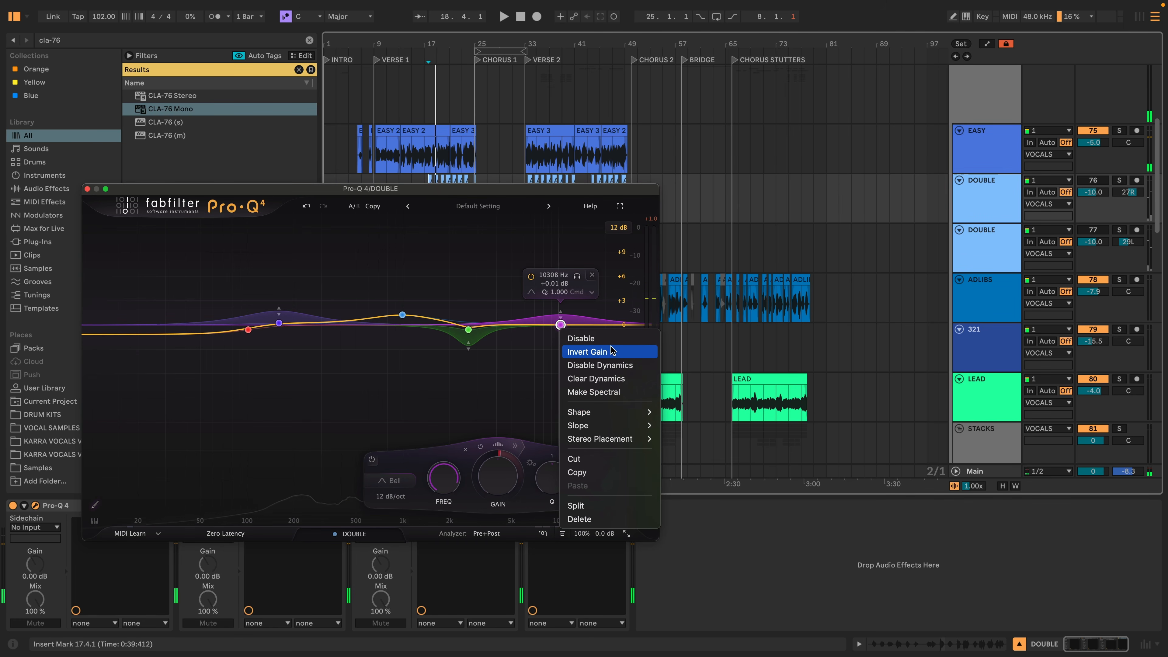
right_click(278, 323)
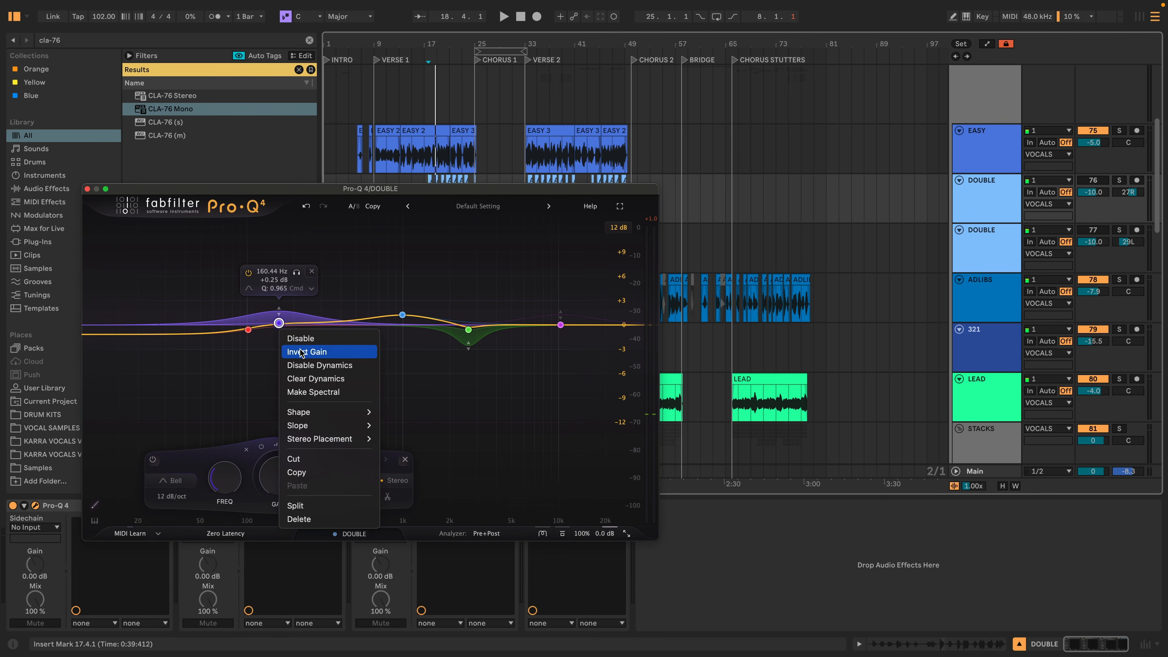
click(319, 365)
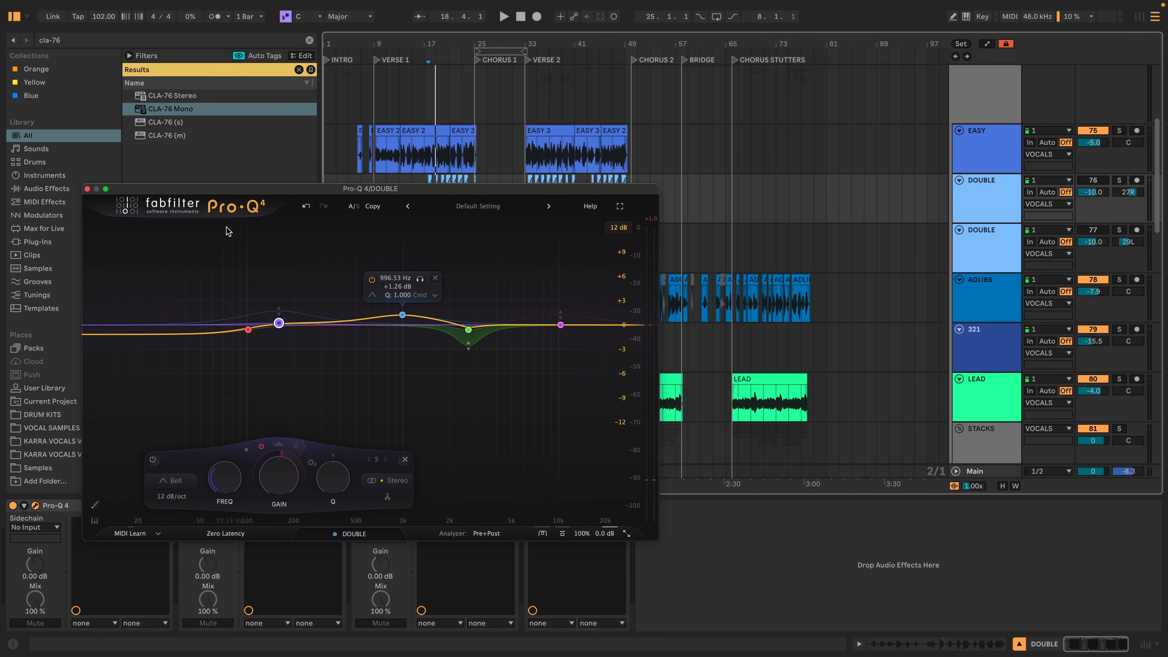
drag(208, 185, 330, 248)
key(space)
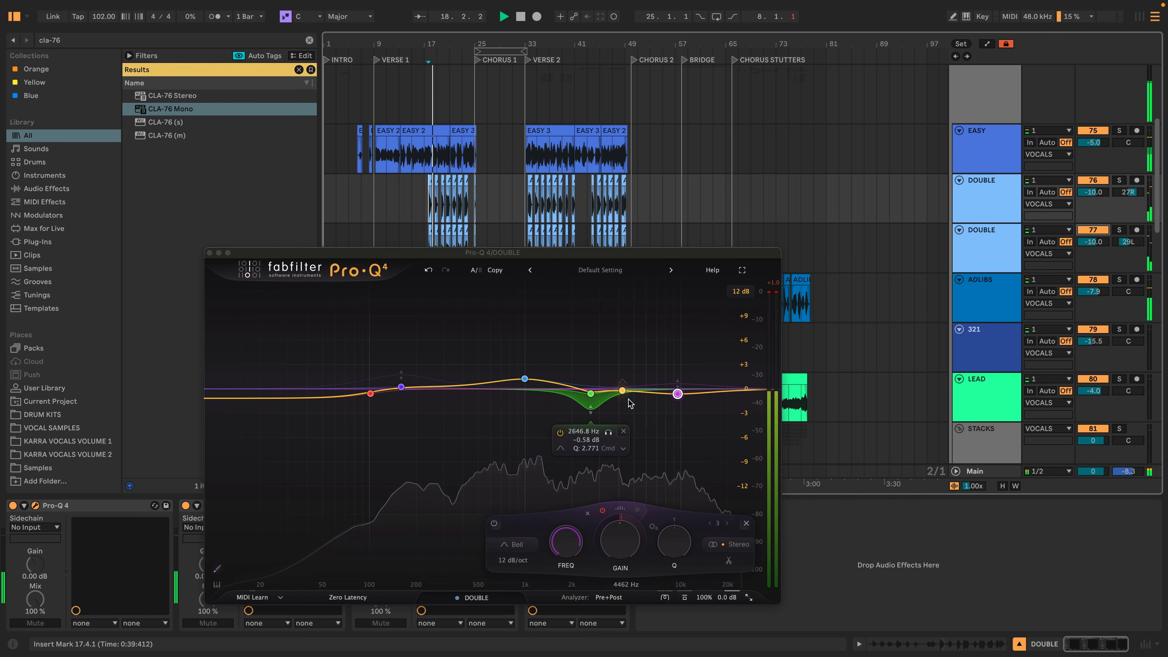
Set the DOUBLE's high band to about -0.62 dB at 9571.5 Hz and lower the 1 kHz and 160 Hz bands slightly below 0 dB
drag(682, 389, 677, 394)
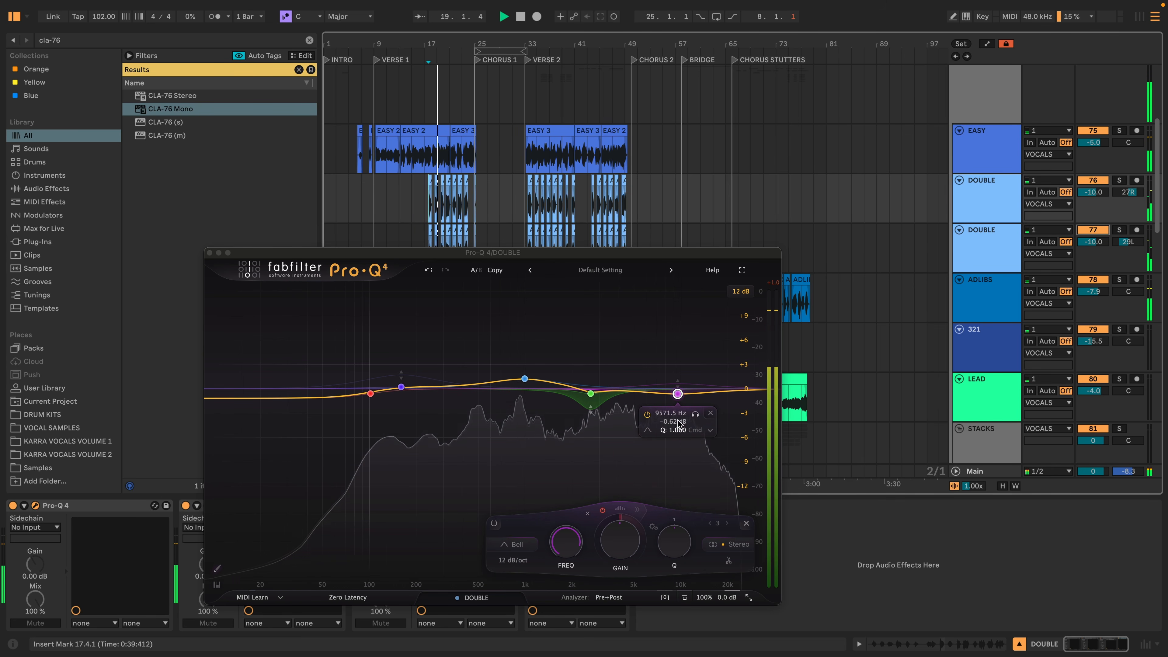
click(680, 395)
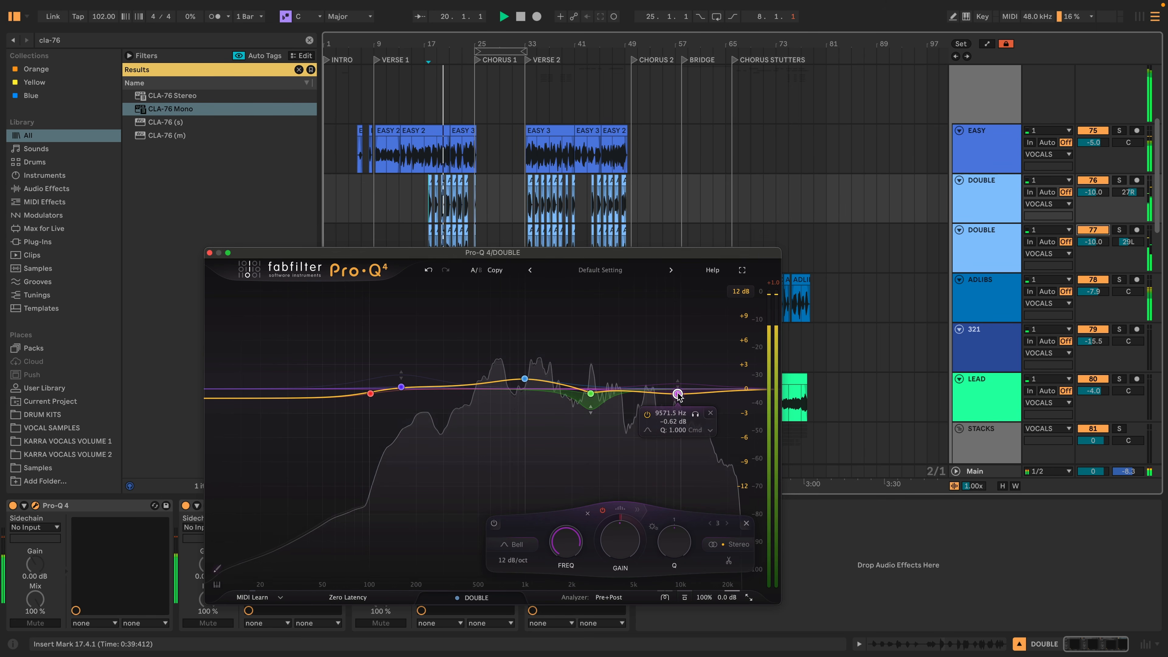
drag(524, 379, 523, 396)
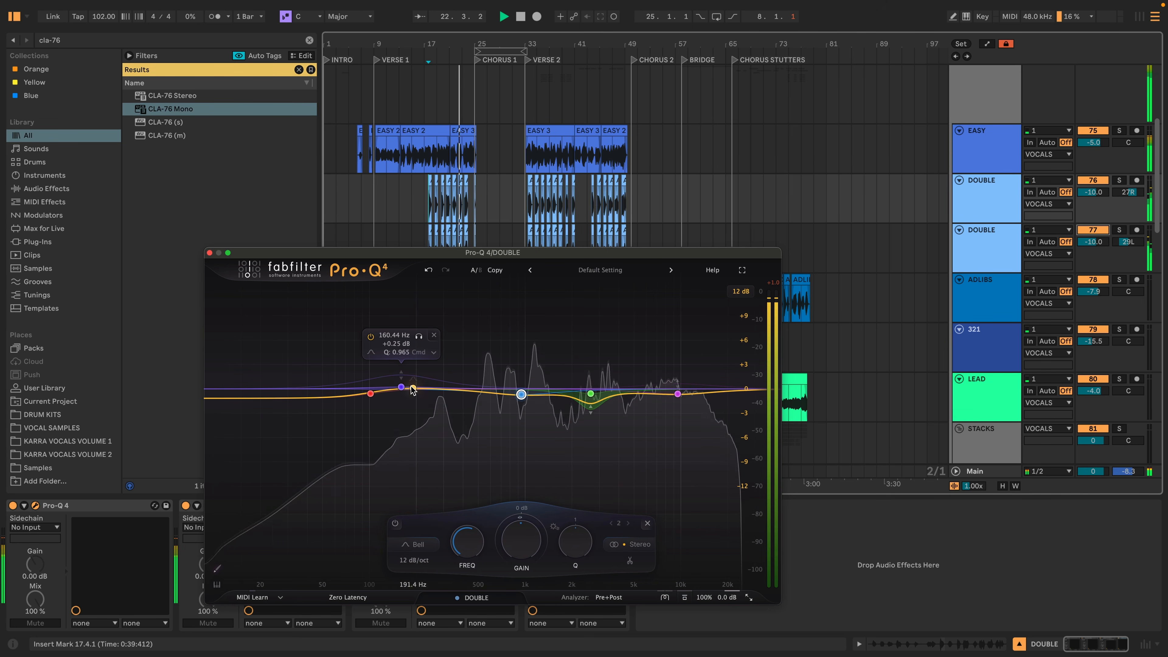
drag(402, 390, 402, 394)
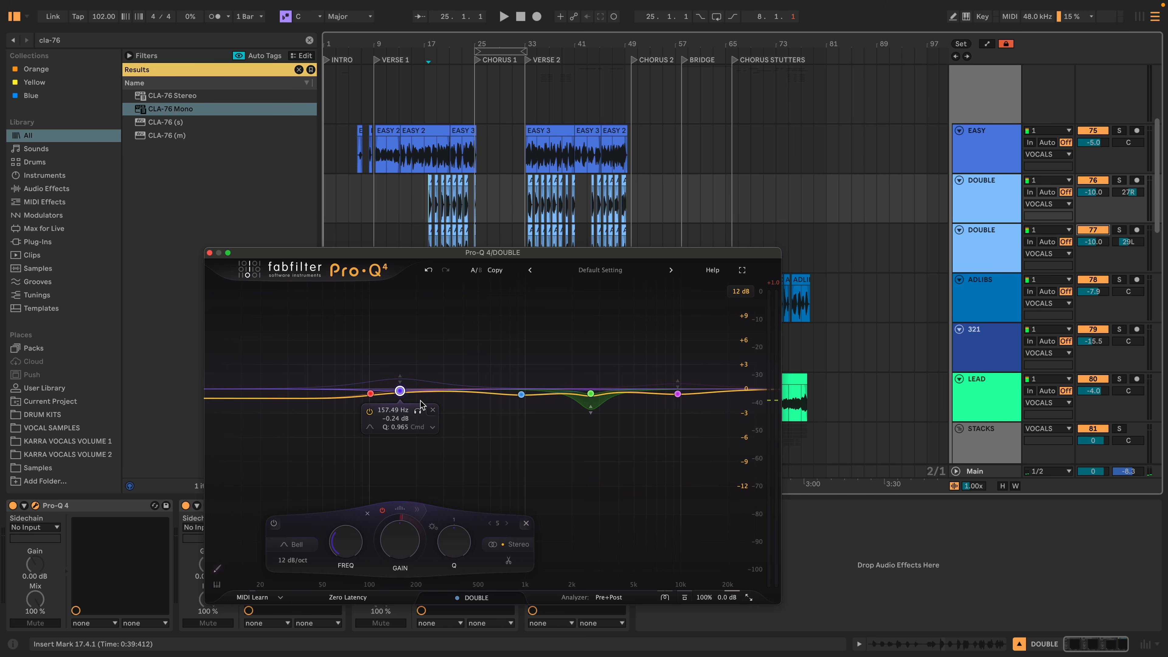
Replay the doubles from bar 17 and delete CLA-76 from the first DOUBLE track's effect chain
click(424, 199)
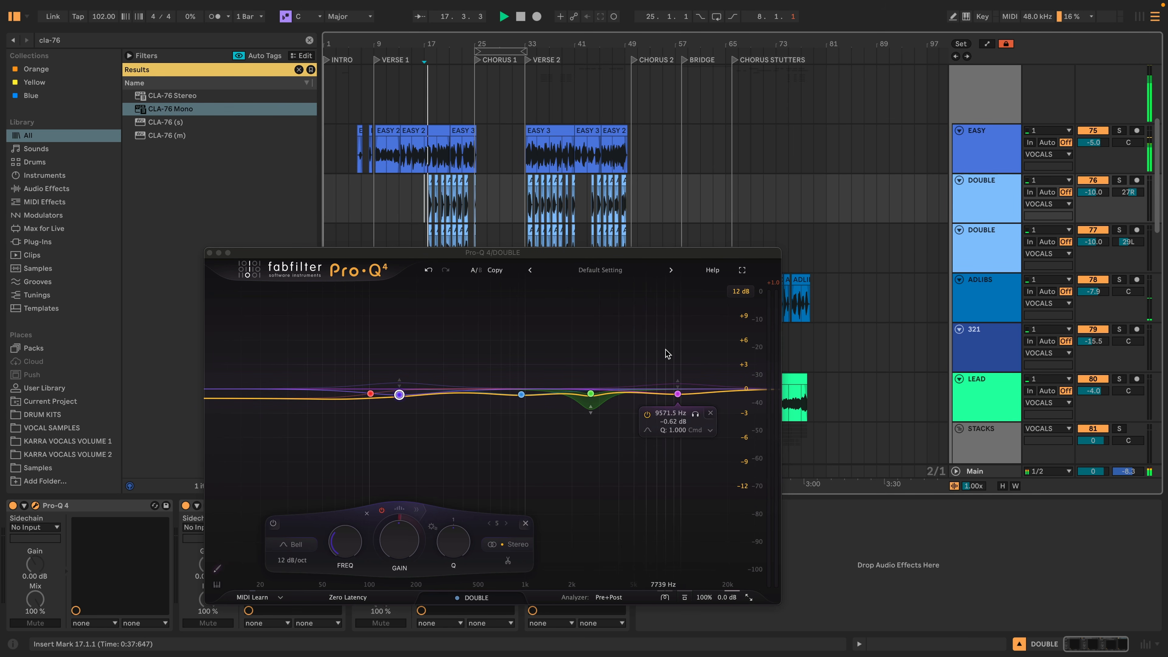
drag(364, 252, 636, 252)
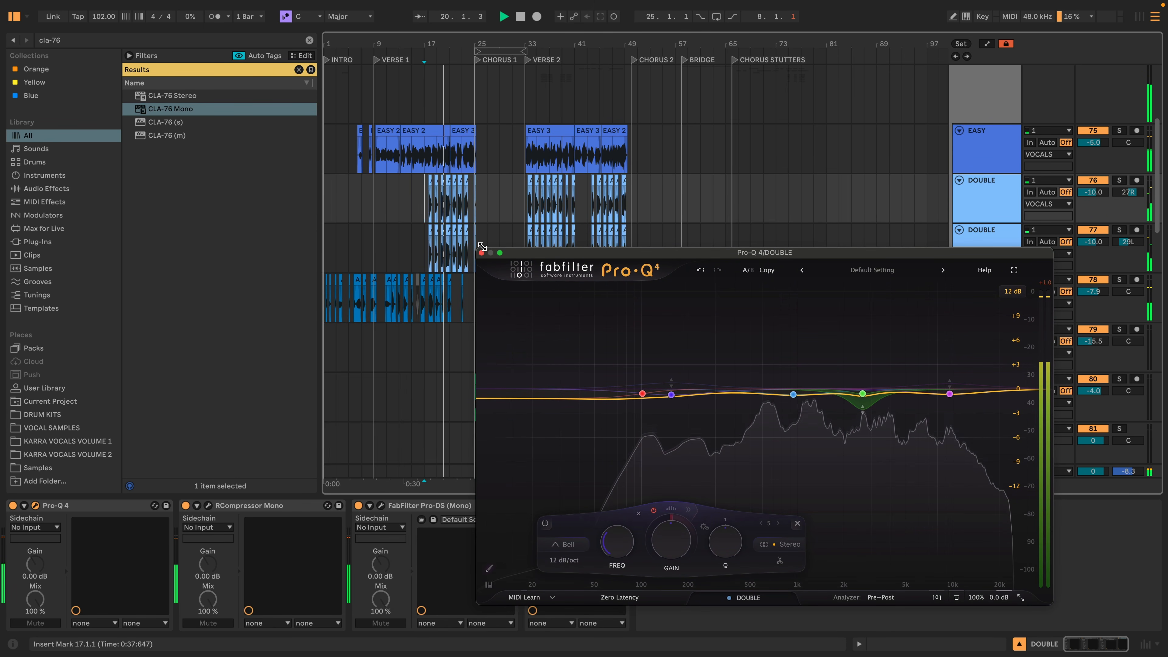
drag(554, 253, 609, 99)
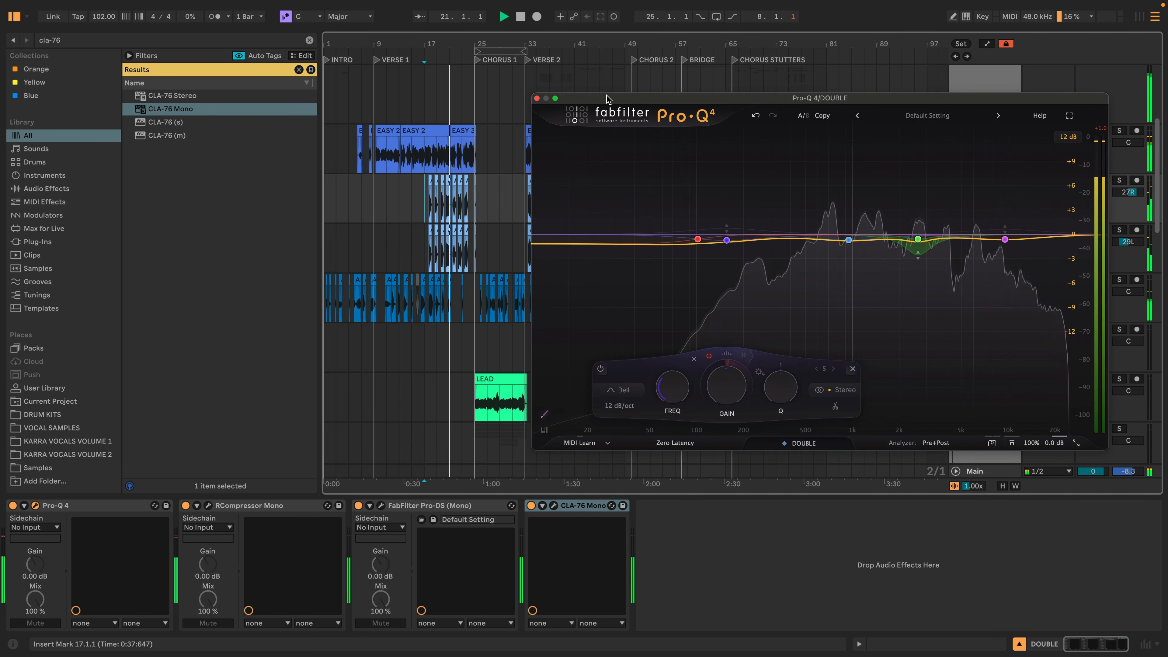
click(587, 506)
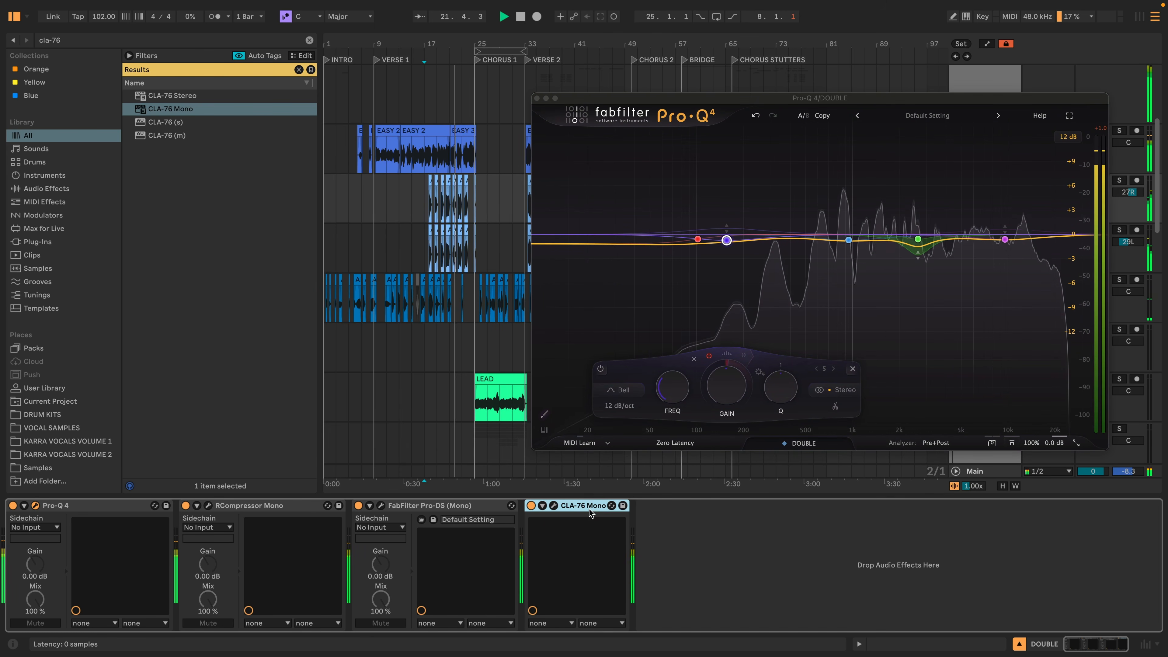
key(Delete)
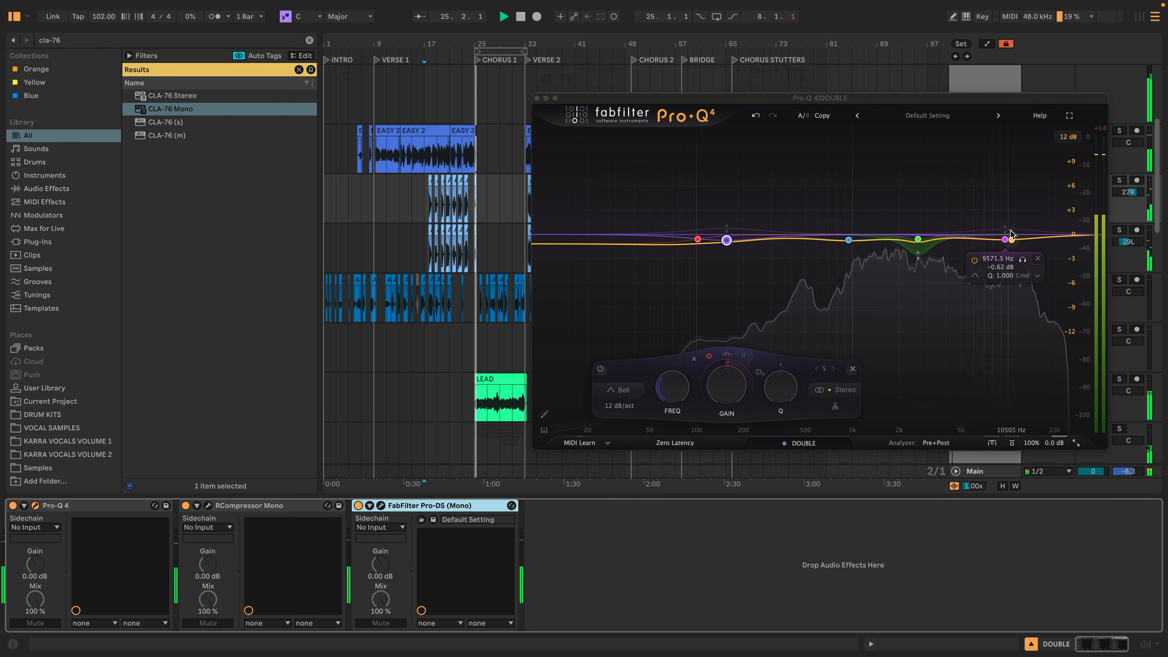
Stop playback and copy the first DOUBLE's Pro-Q 4, RCompressor and Pro-DS chain to the second DOUBLE and ADLIBS tracks
click(177, 524)
key(space)
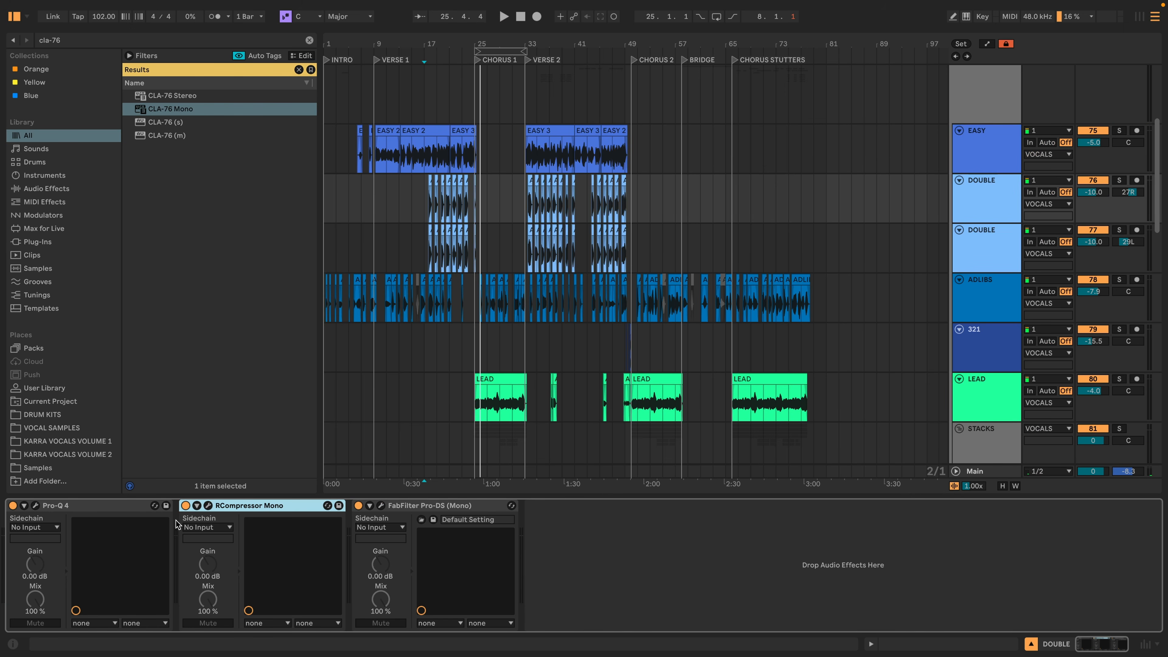
key(ctrl+a)
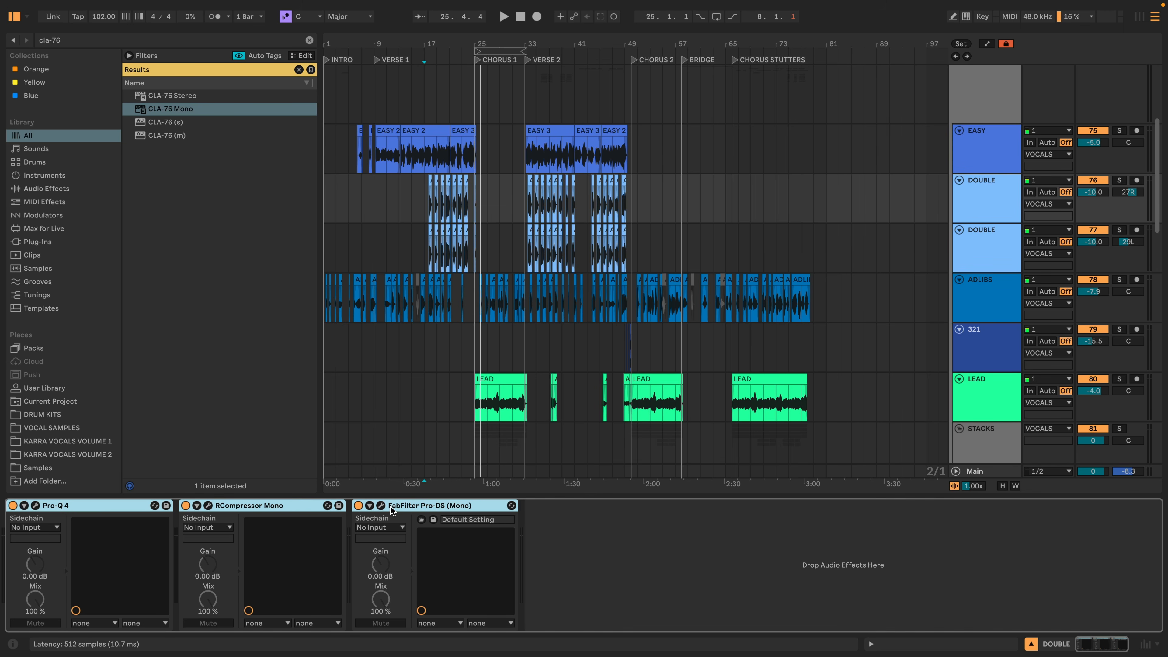
click(421, 237)
right_click(326, 524)
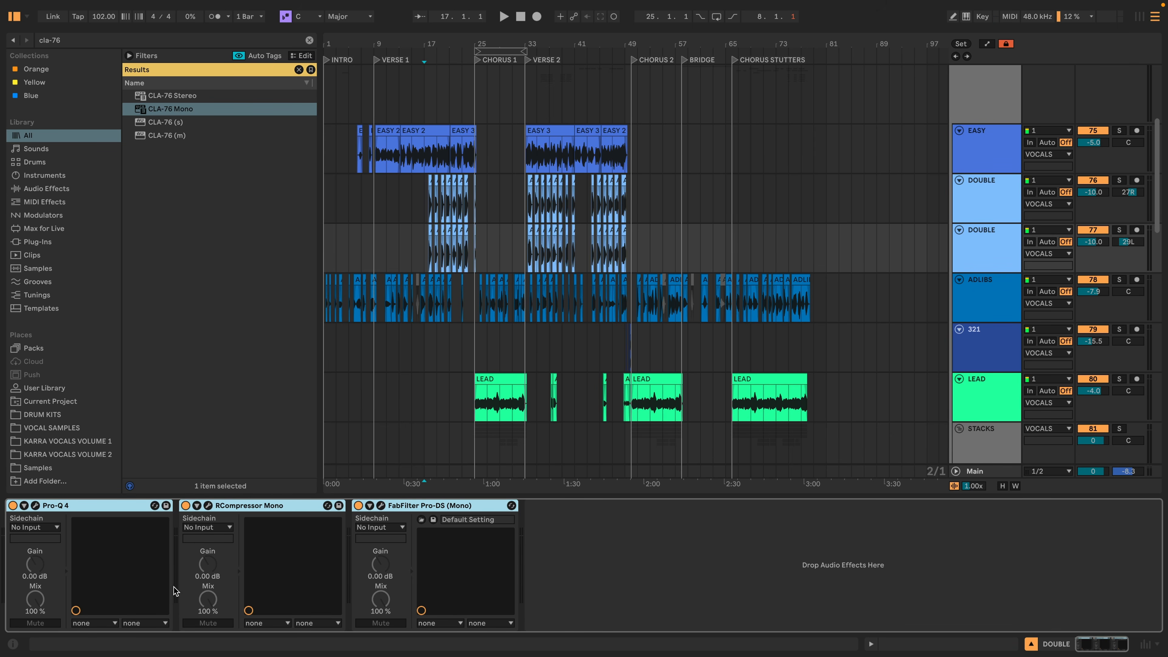
click(428, 161)
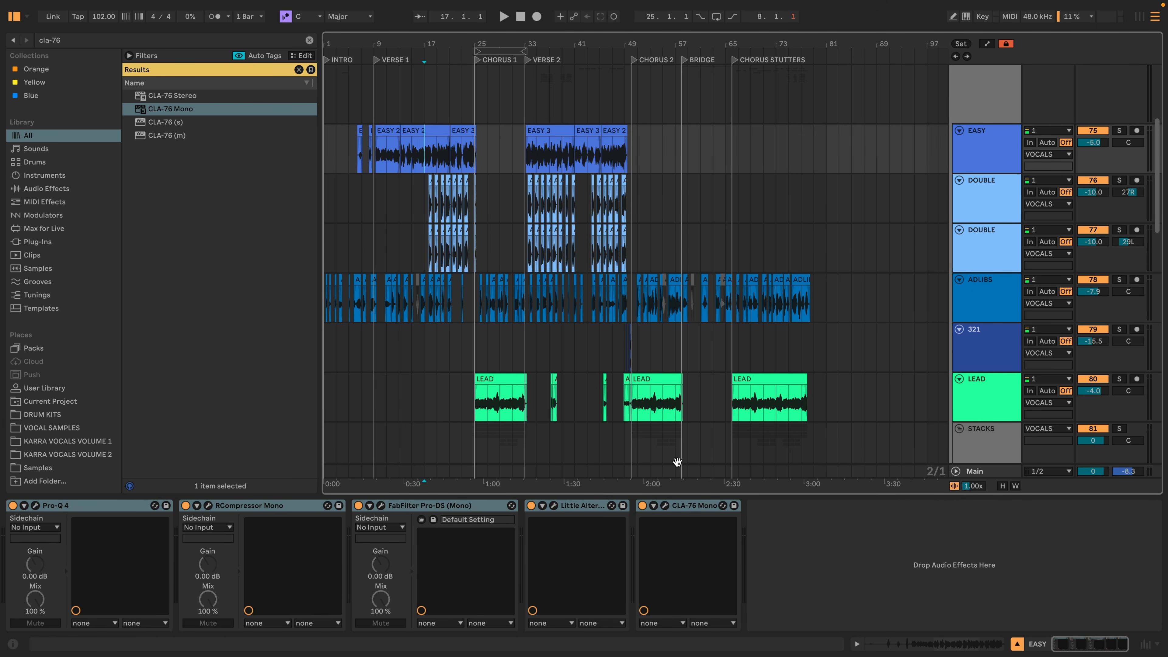
click(474, 299)
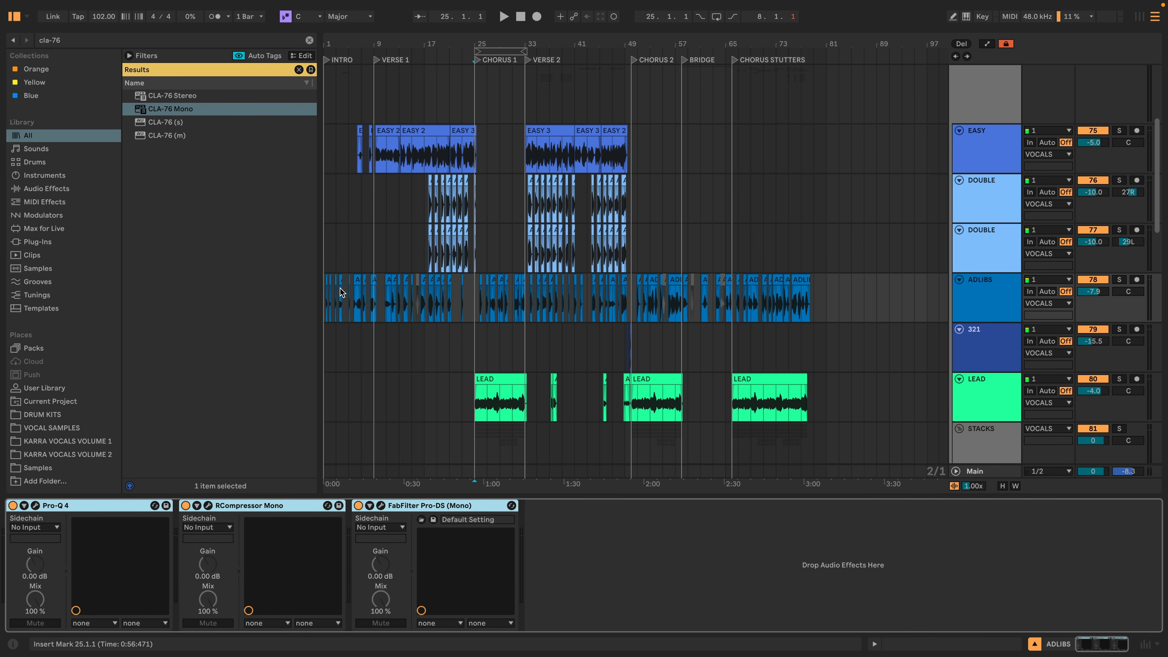
Play the ADLIBS from bar 1 and add a 12 dB/oct low cut a little above 300 Hz in their Pro-Q 4
click(325, 302)
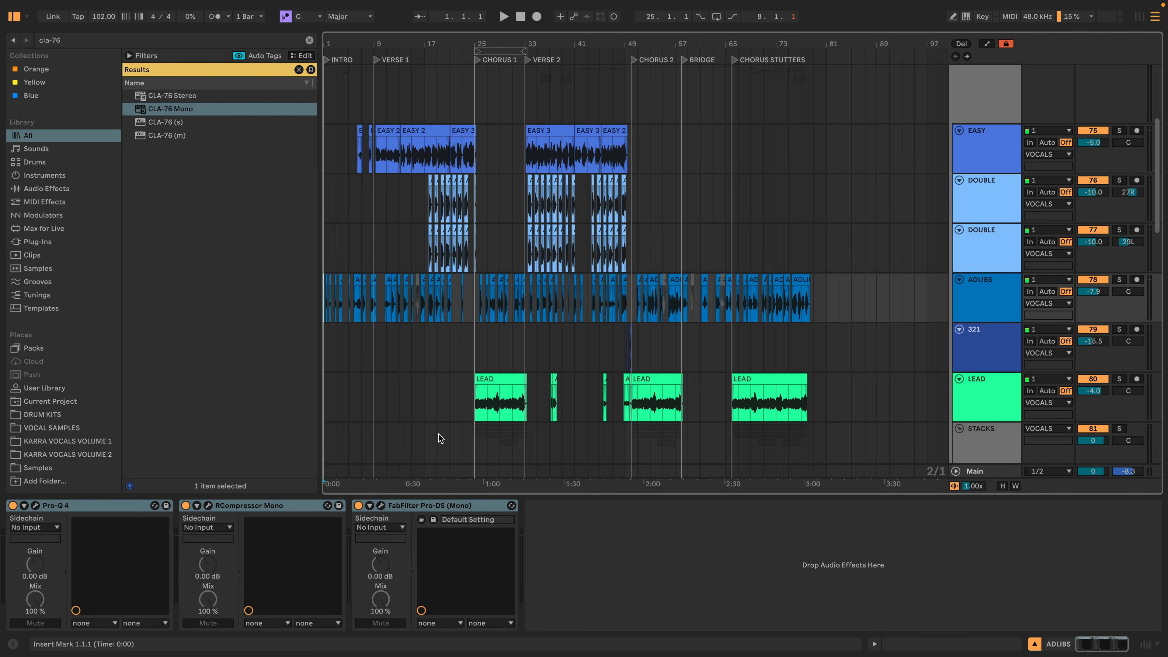
click(35, 505)
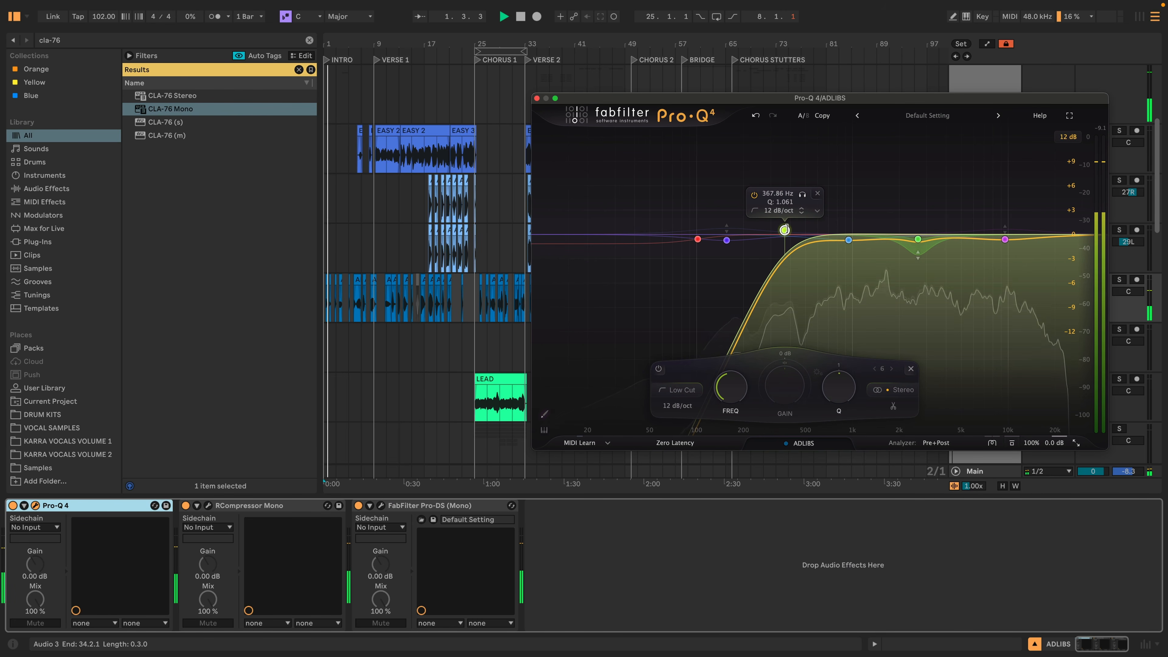
drag(784, 231, 777, 231)
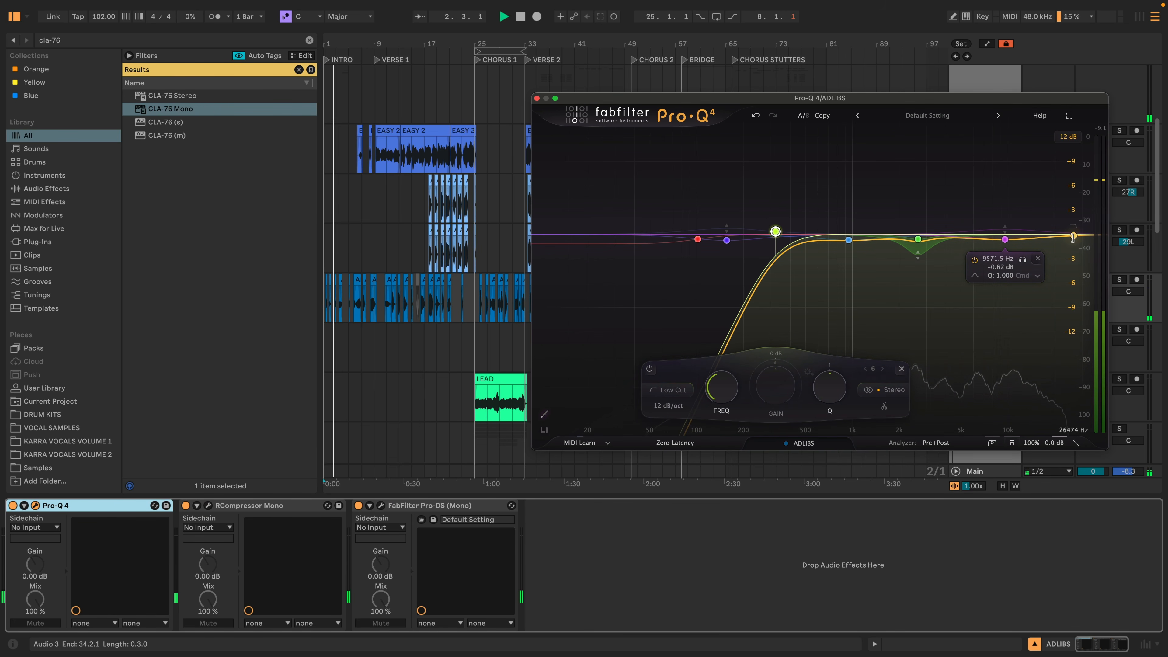
Add a 12 dB/oct high cut to the ADLIBS EQ, tune it to just above 10 kHz, and ease the low cut slightly lower
double_click(1041, 236)
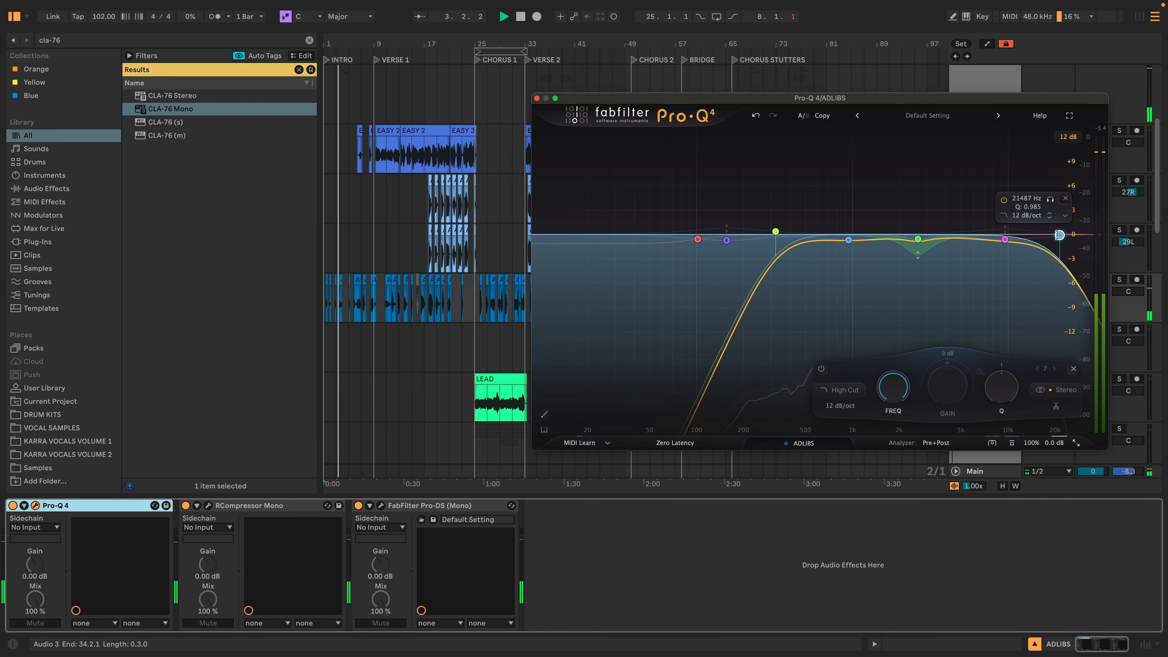
drag(1040, 236, 988, 236)
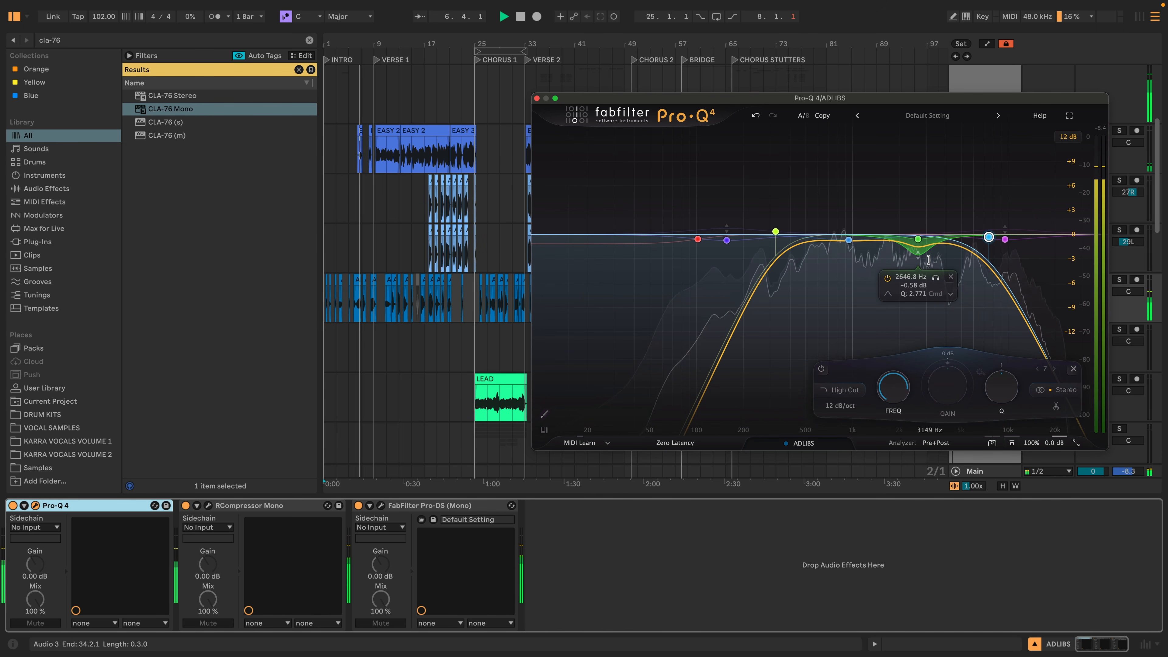
drag(992, 234, 998, 234)
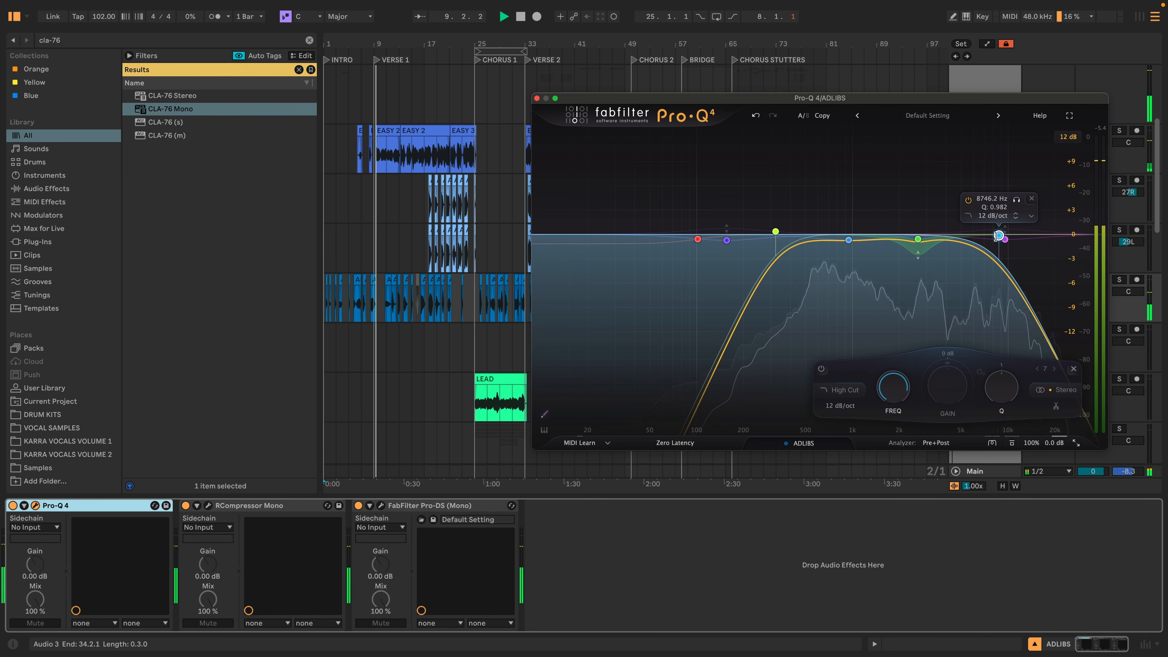
drag(998, 235, 1001, 234)
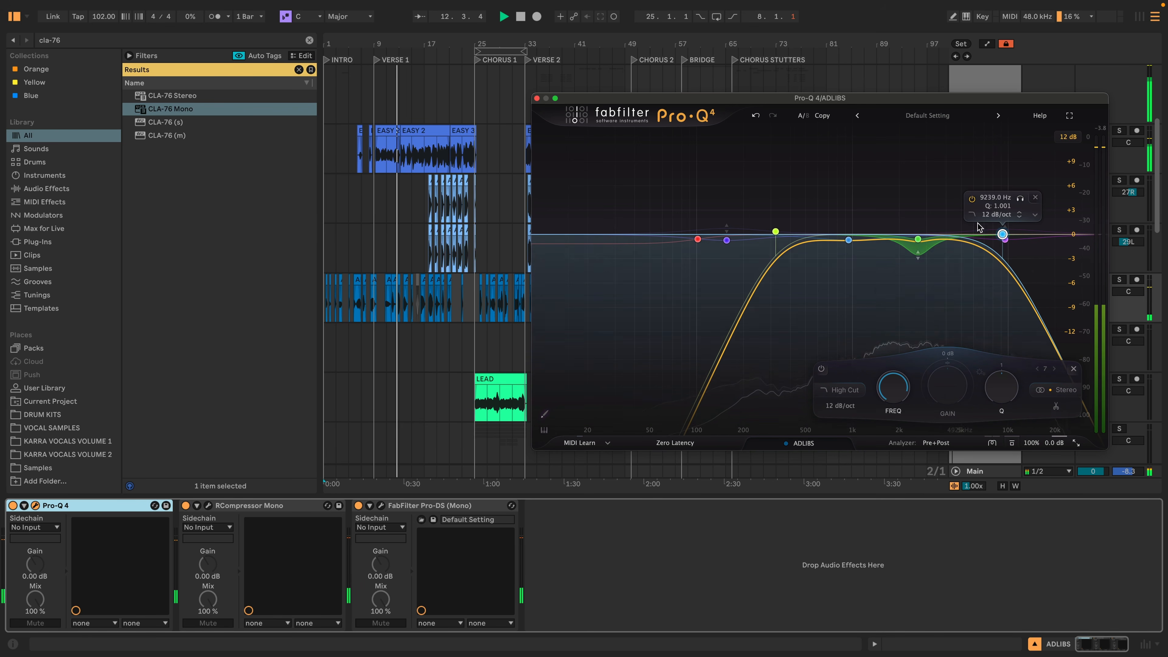
mouse_move(775, 236)
mouse_down()
mouse_move(760, 234)
mouse_move(769, 232)
mouse_up()
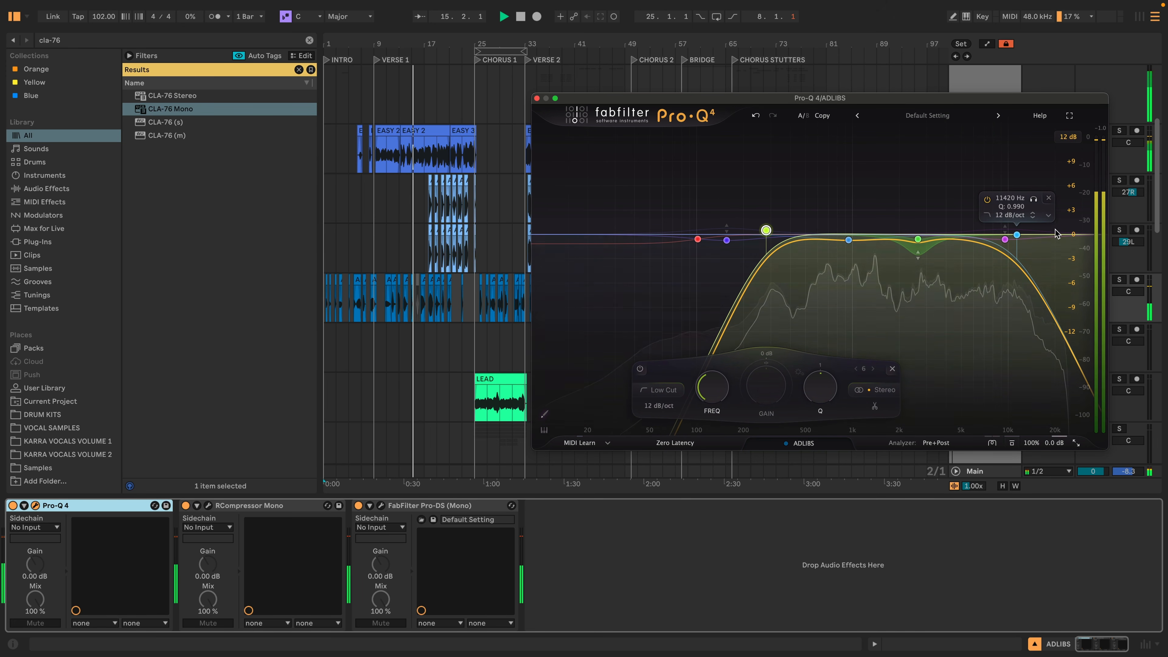
drag(1017, 234, 1009, 234)
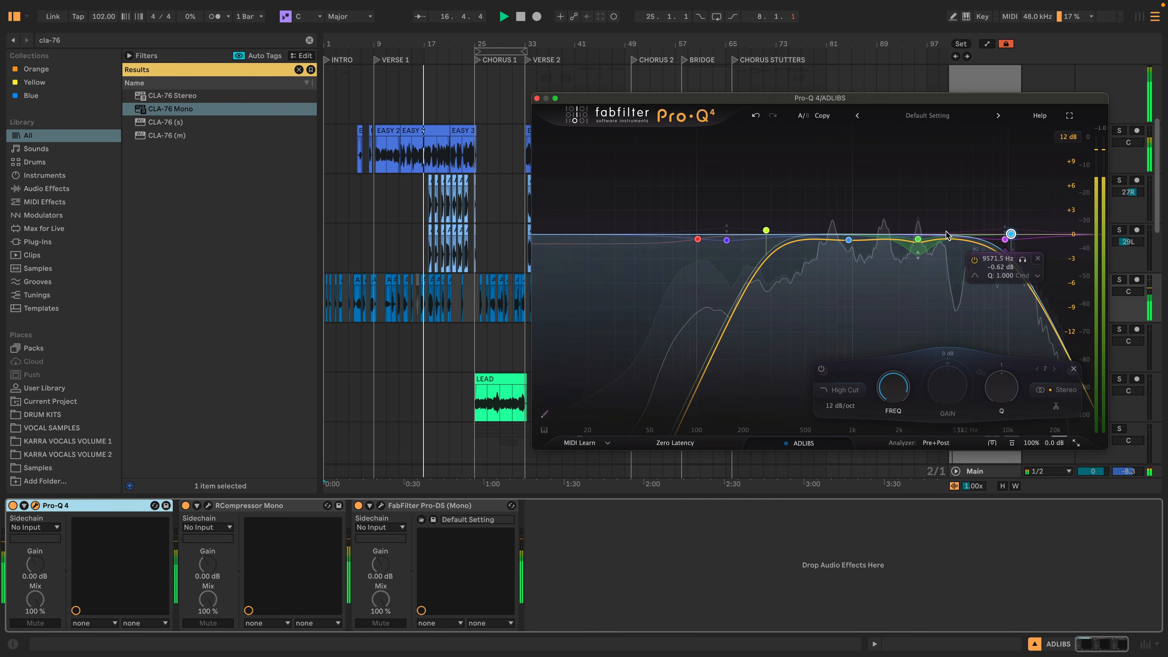
Close the ADLIBS EQ and raise the compression ratio in their RCompressor to 2.53
click(536, 99)
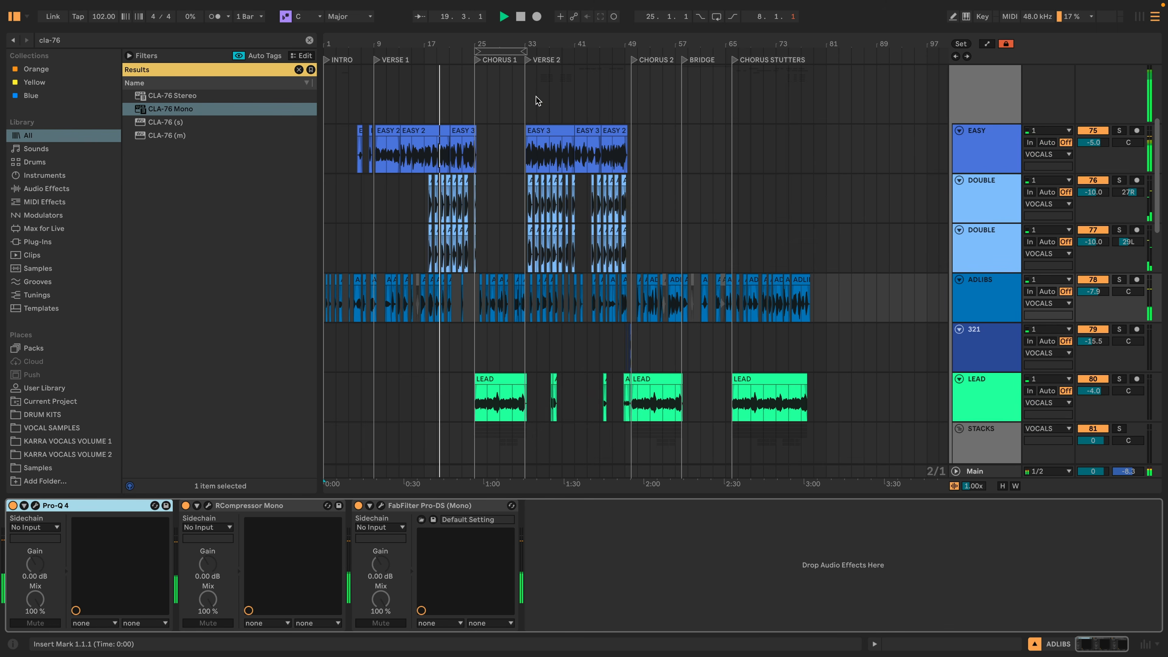
click(276, 513)
click(208, 505)
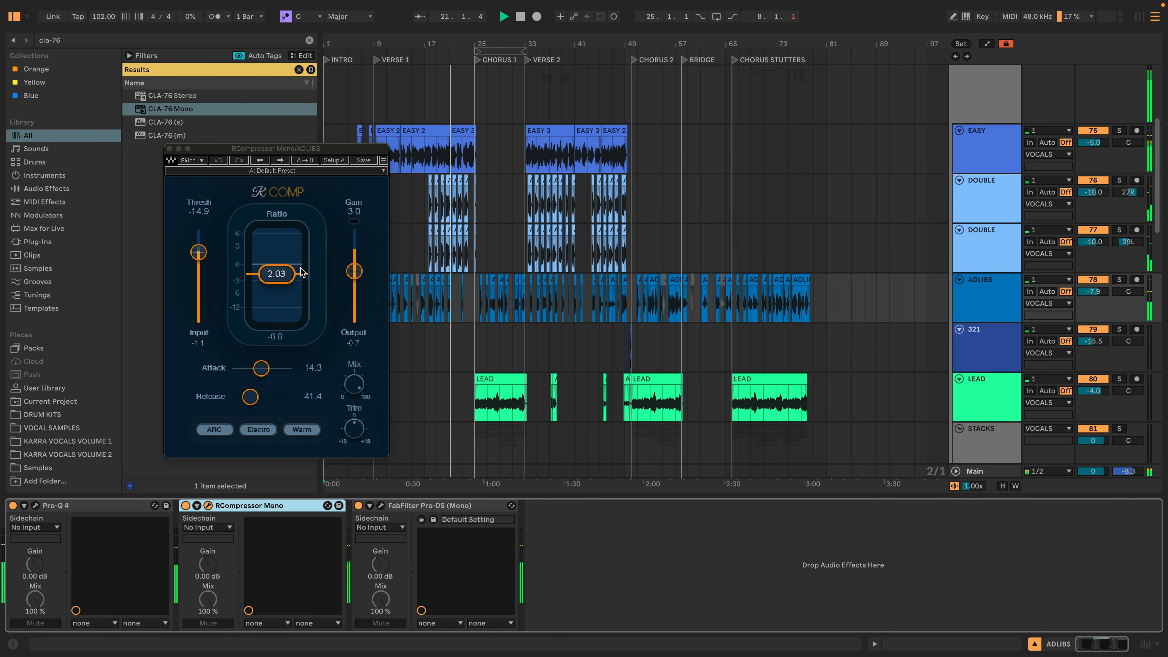
drag(282, 276, 282, 277)
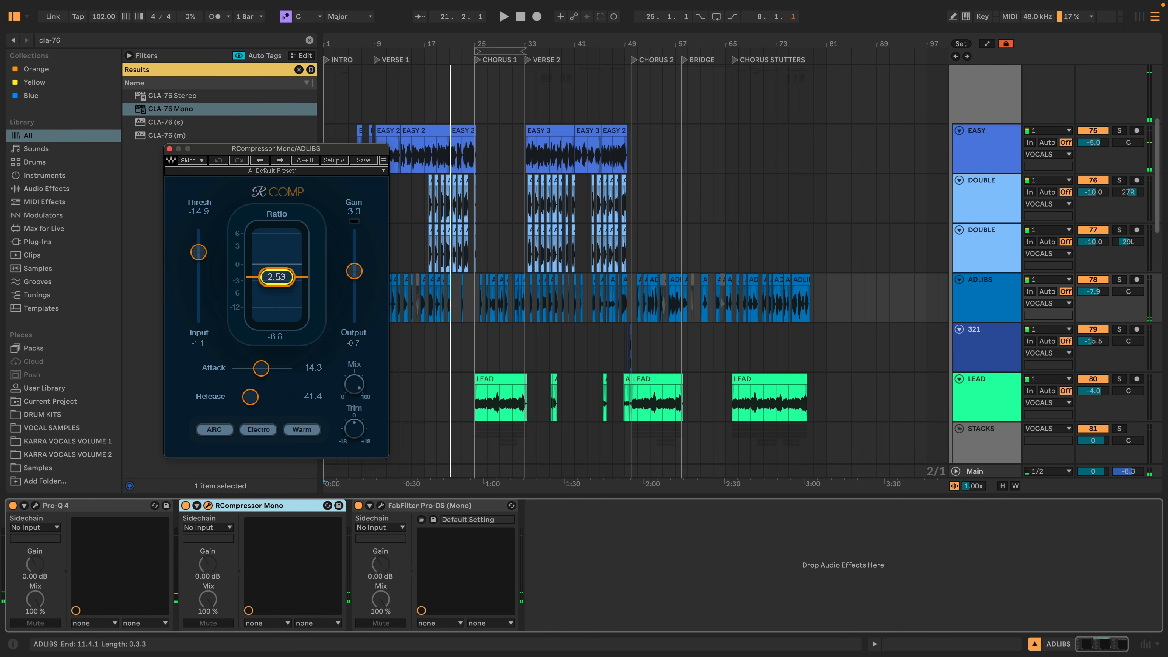
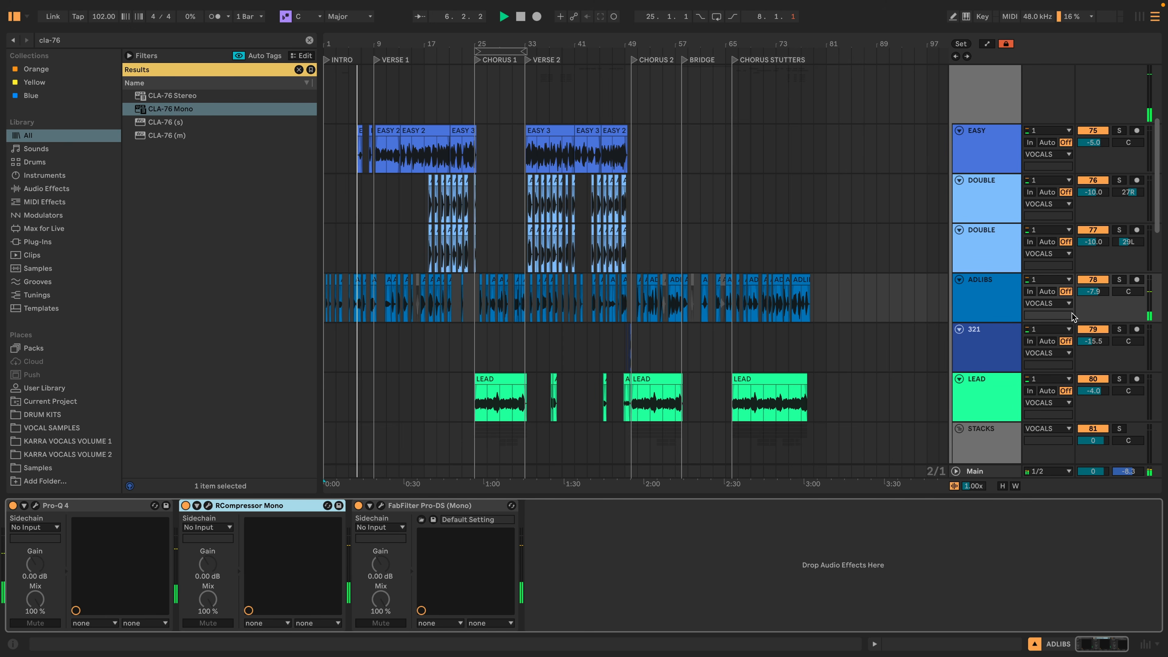
Find the SP2016 Reverb in the browser and add it at the end of the ADLIBS effect chain
click(309, 41)
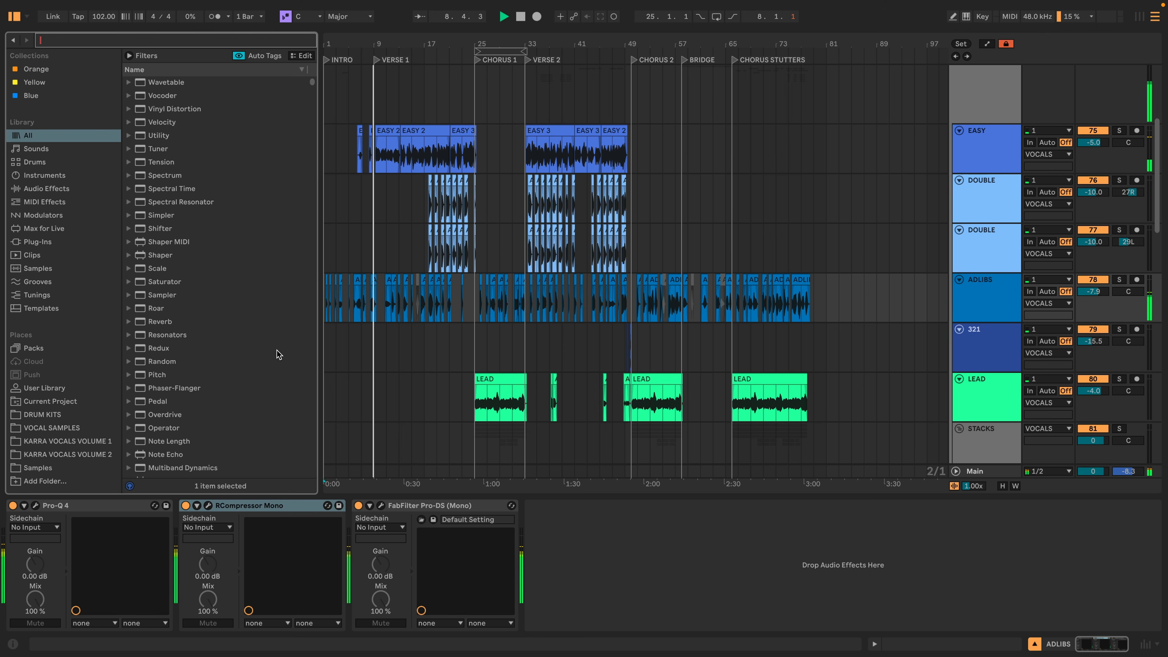
key(space)
click(432, 387)
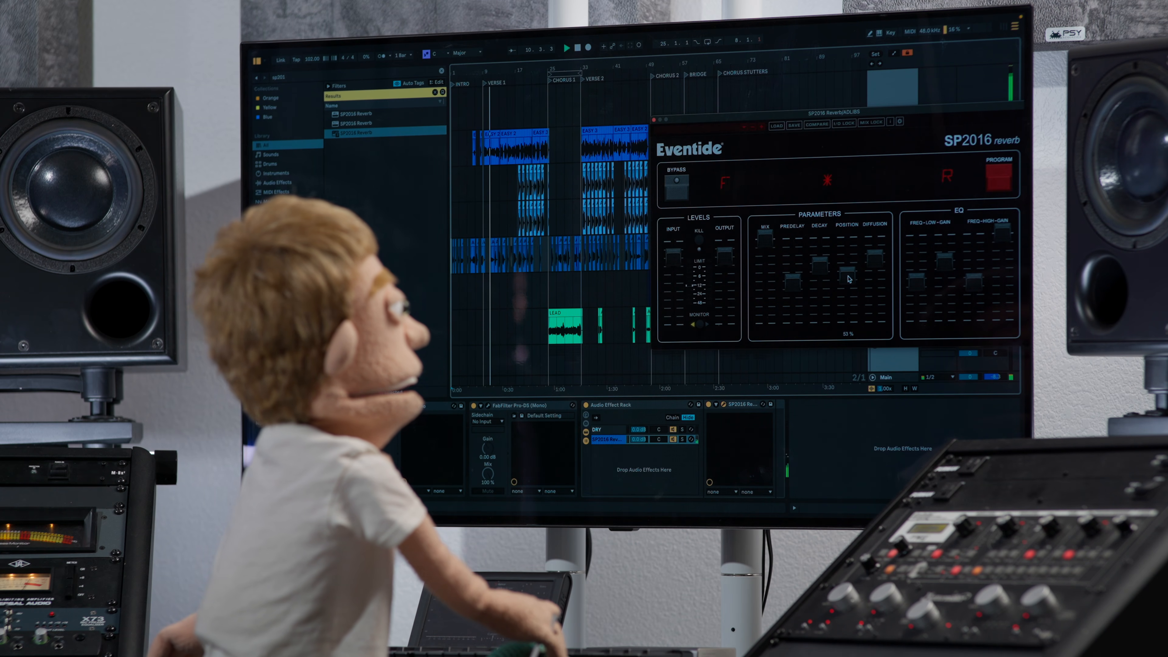
drag(848, 274, 850, 268)
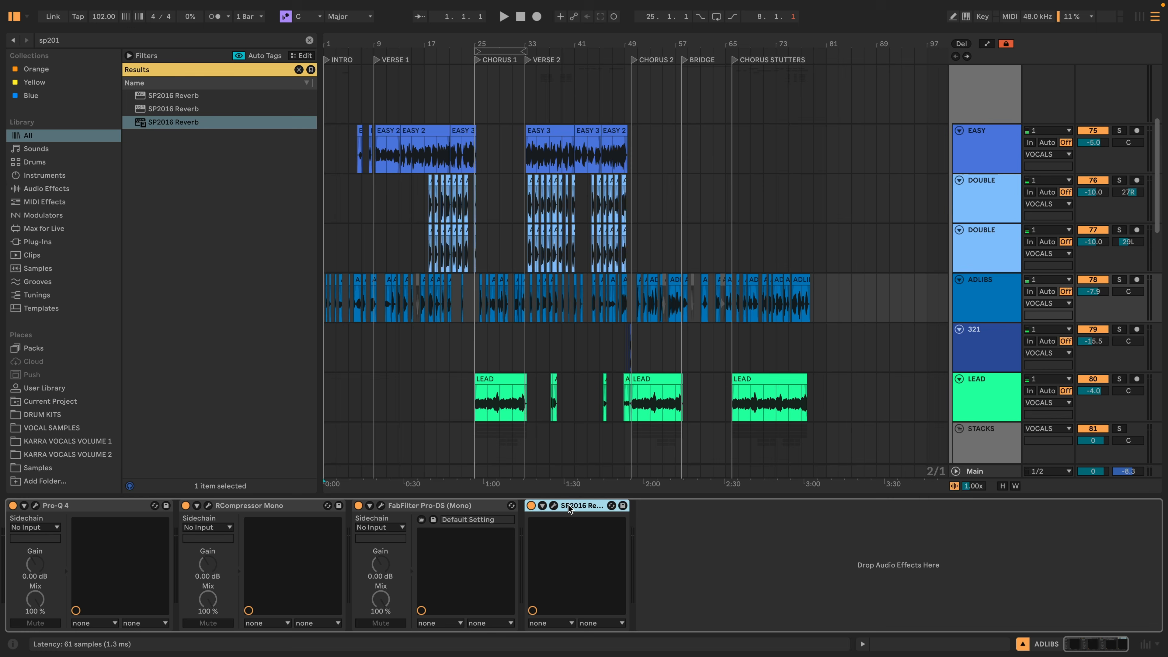
Group the SP2016 Reverb into an Audio Effect Rack and create a parallel chain named DRY above the reverb chain
key(ctrl+g)
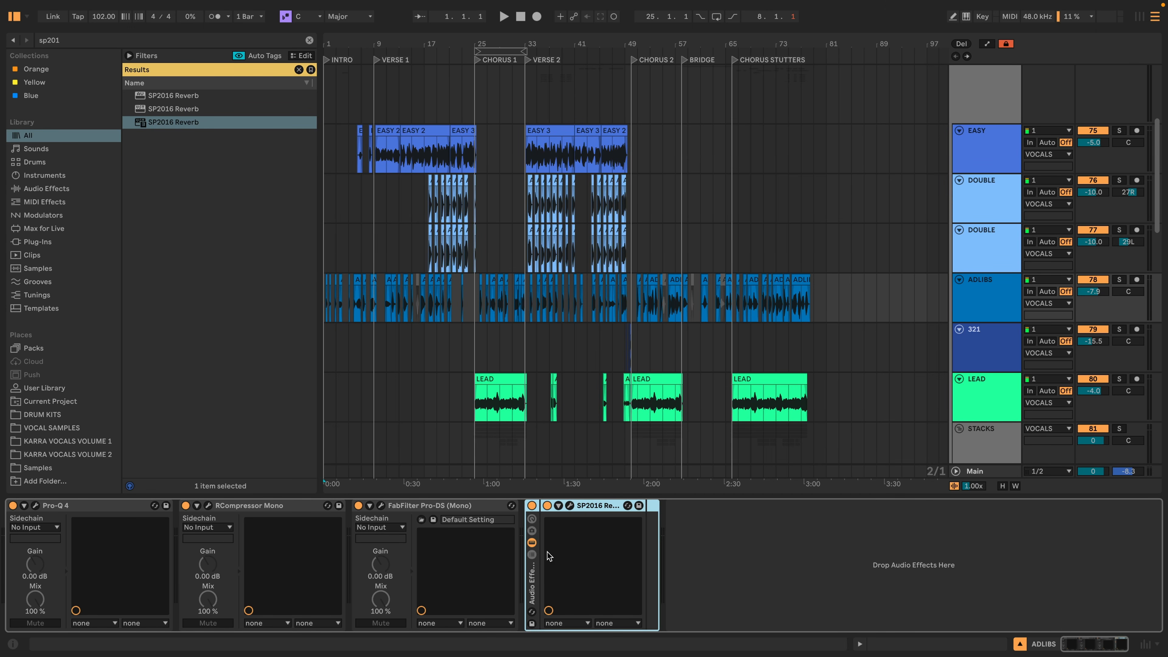
click(532, 555)
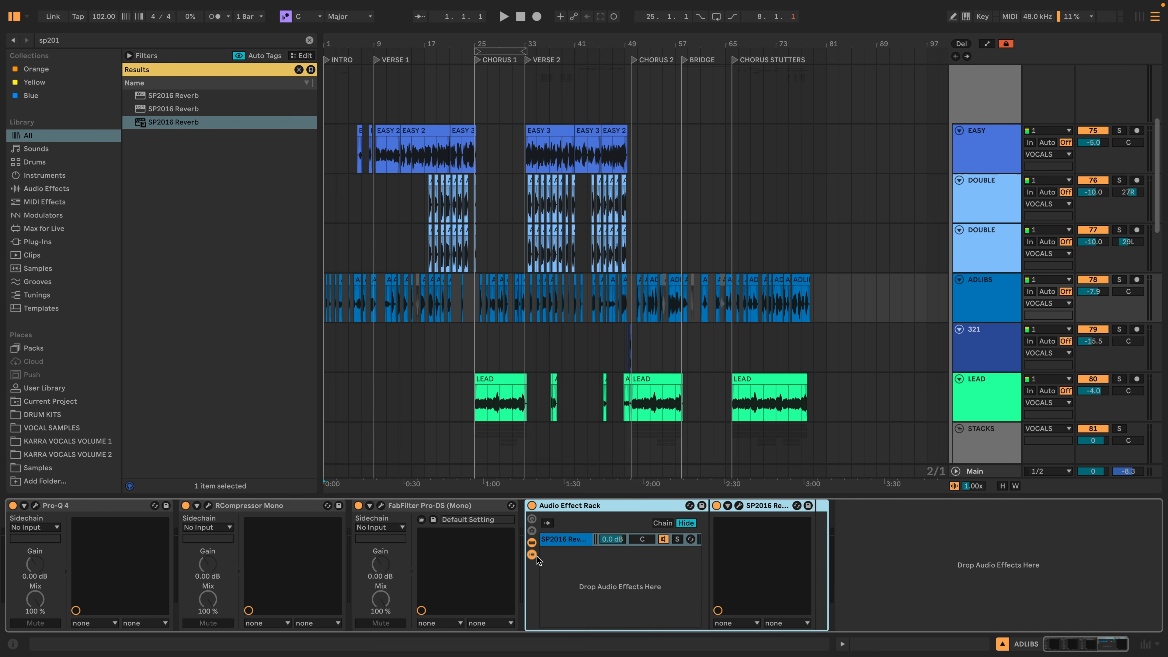
click(584, 571)
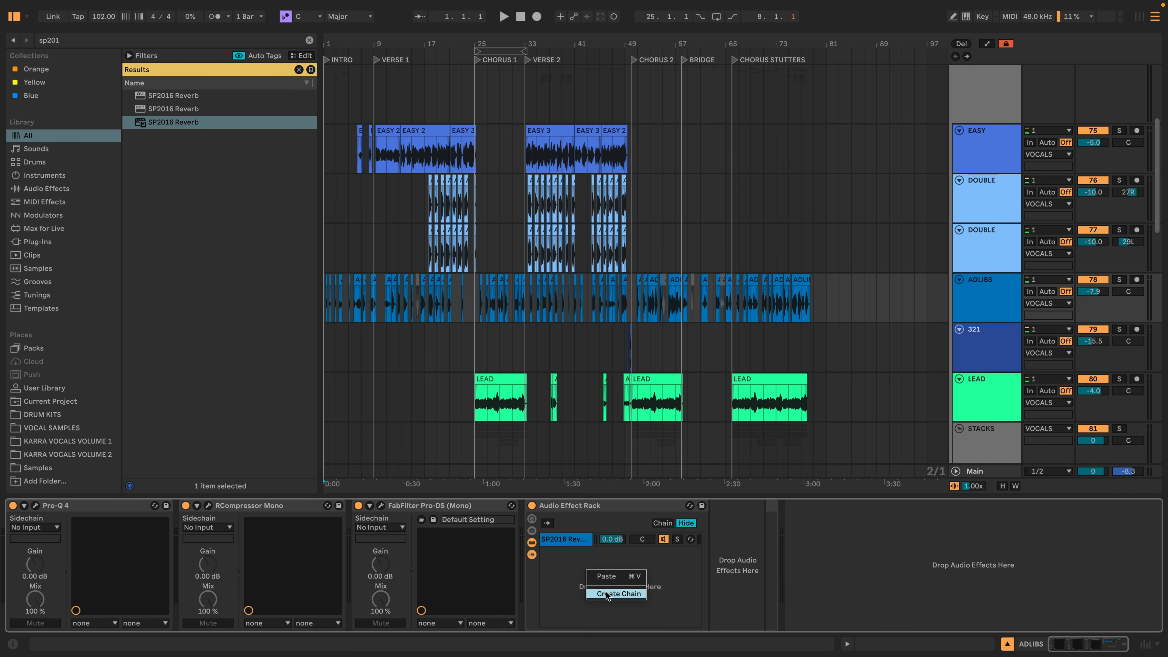
key(ctrl+t)
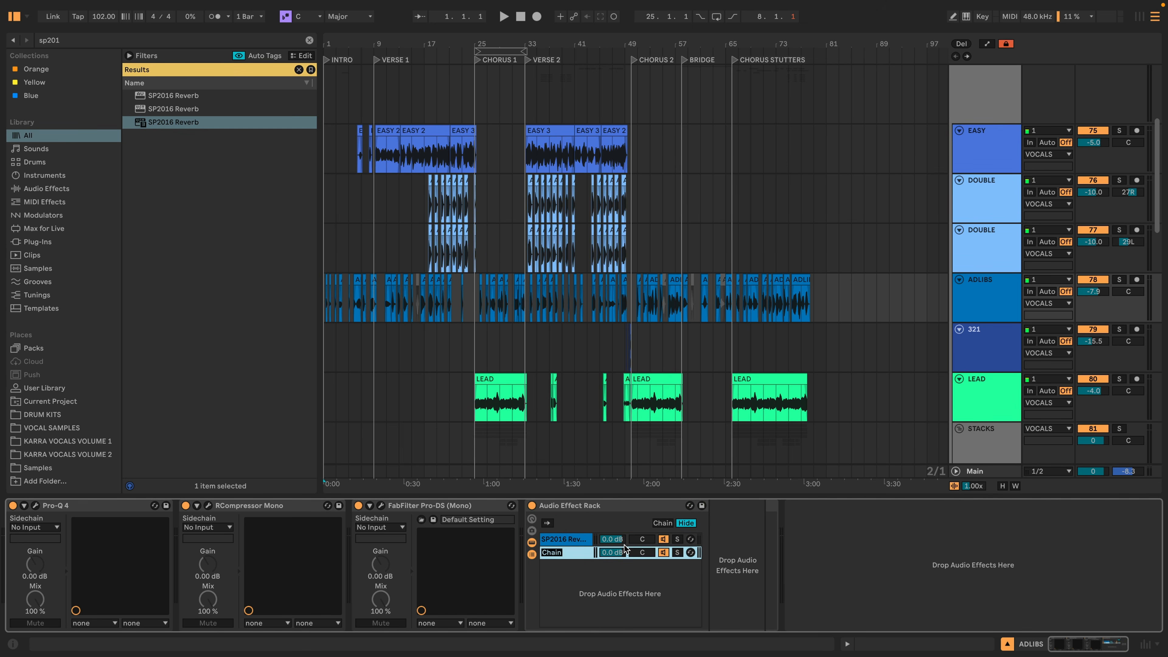
right_click(580, 552)
click(740, 533)
drag(570, 539, 574, 554)
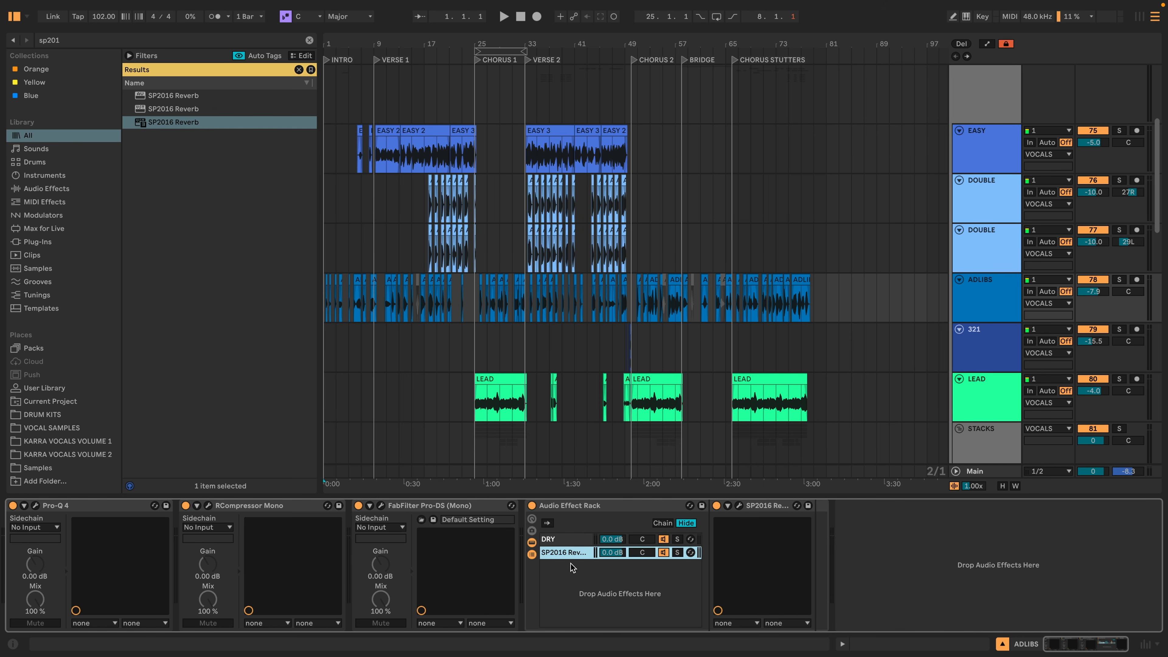
Open the SP2016 Reverb with its mix at 100%, move its window clear of the clips, and play the ADLIBS from bar 1
click(739, 505)
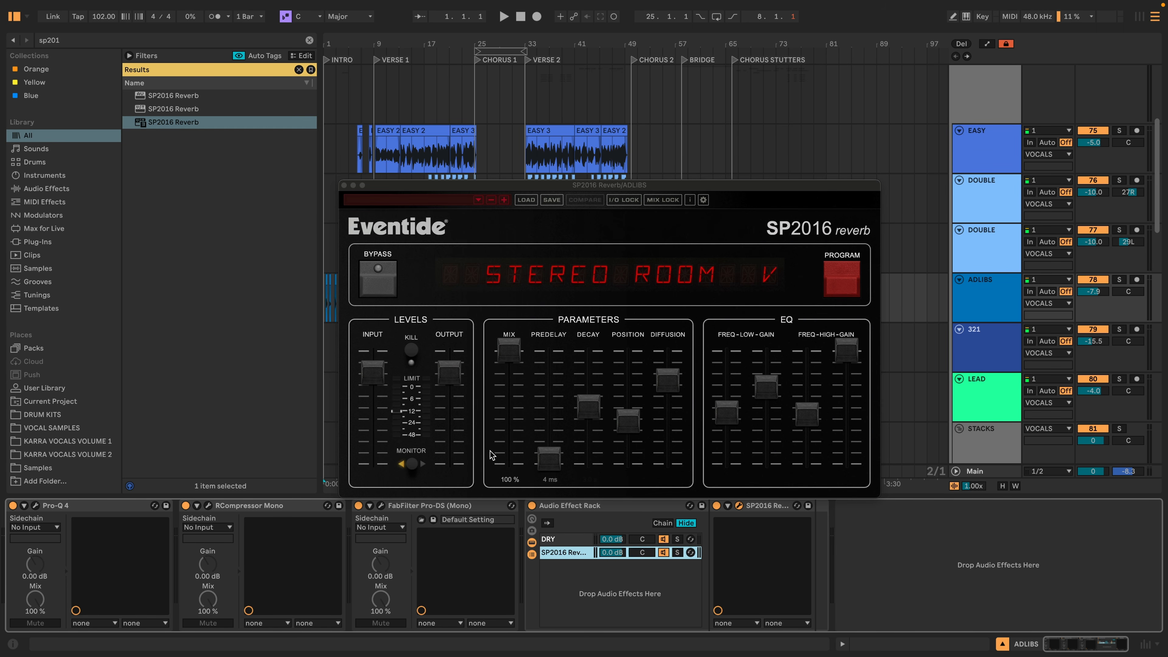
drag(519, 354, 518, 366)
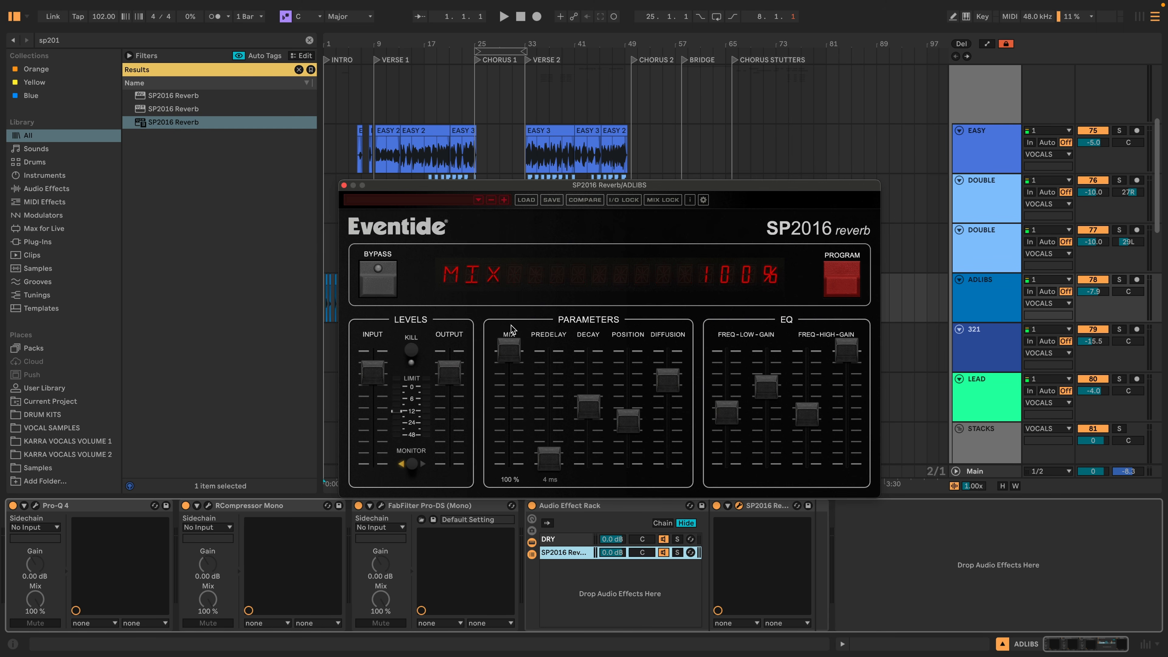
drag(461, 188, 754, 122)
click(610, 554)
key(space)
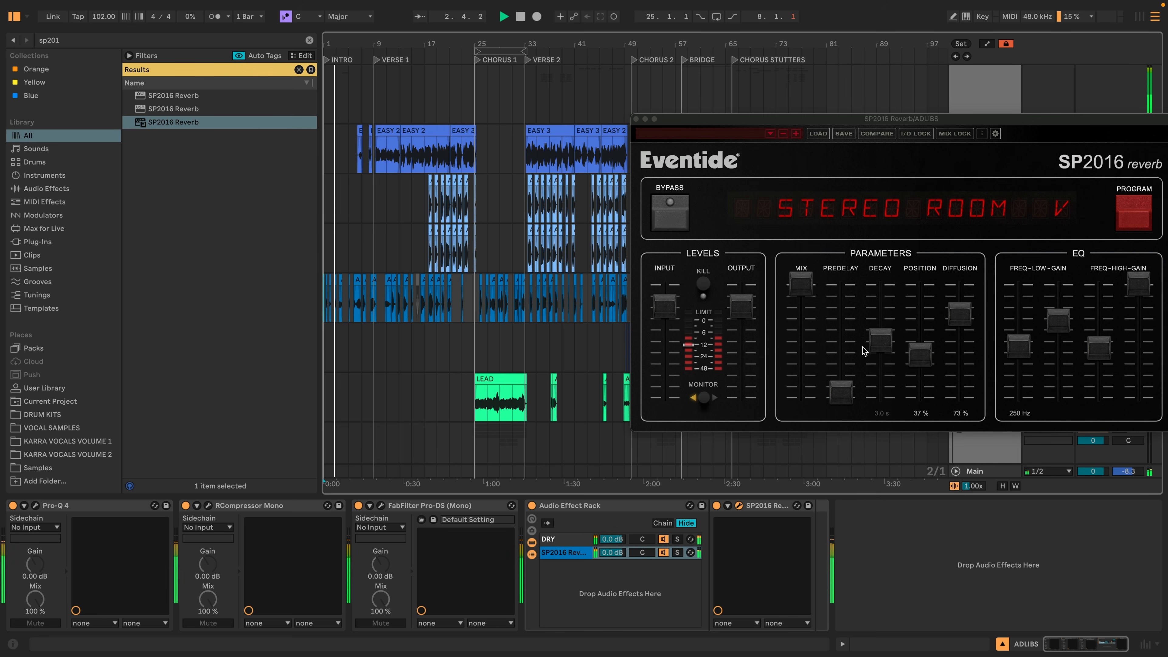
Set the SP2016 Reverb's predelay to about 46 ms, decay to 4.8 s and position to 64%
mouse_move(850, 399)
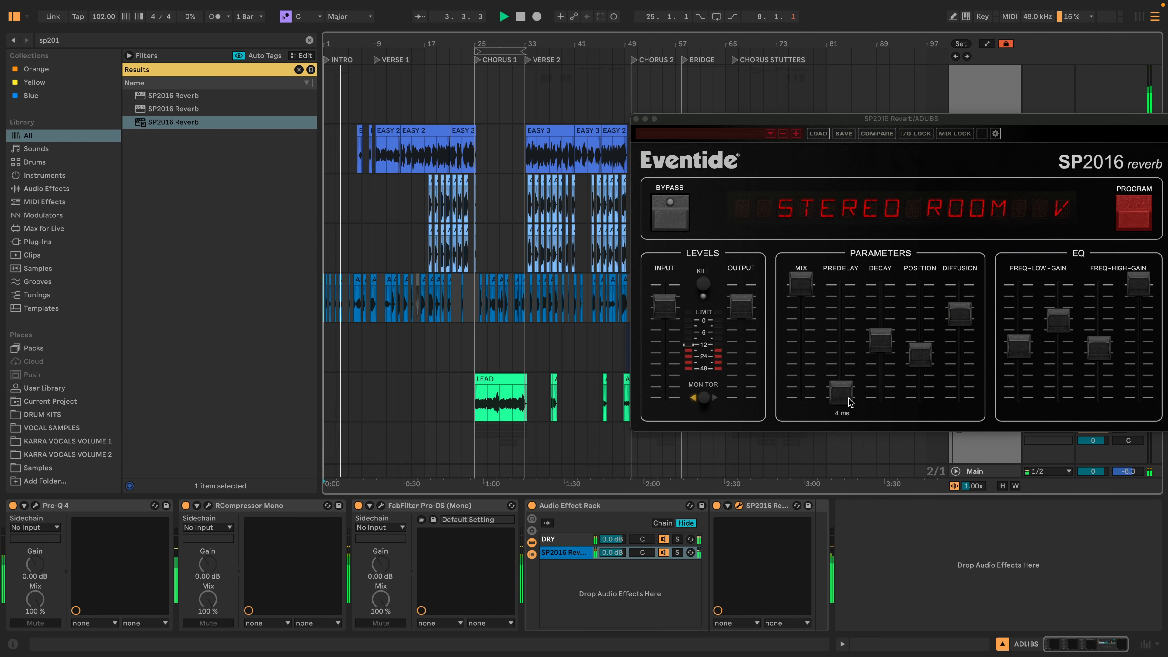
drag(849, 400, 847, 348)
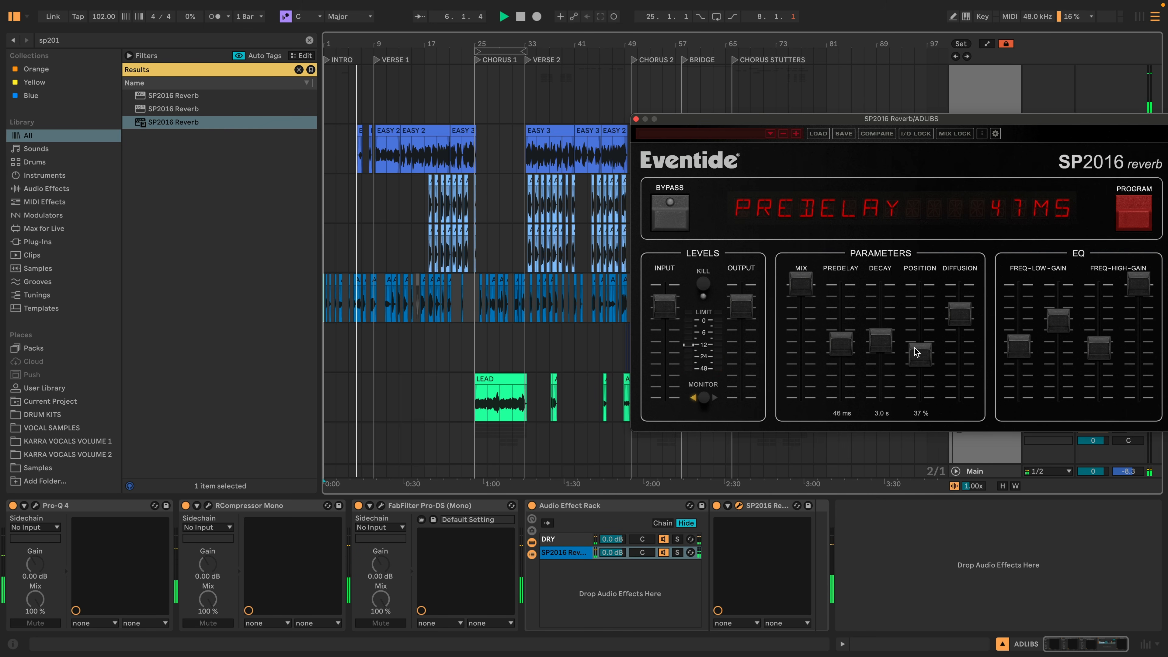
mouse_move(889, 343)
mouse_down()
mouse_move(889, 324)
mouse_move(889, 336)
mouse_up()
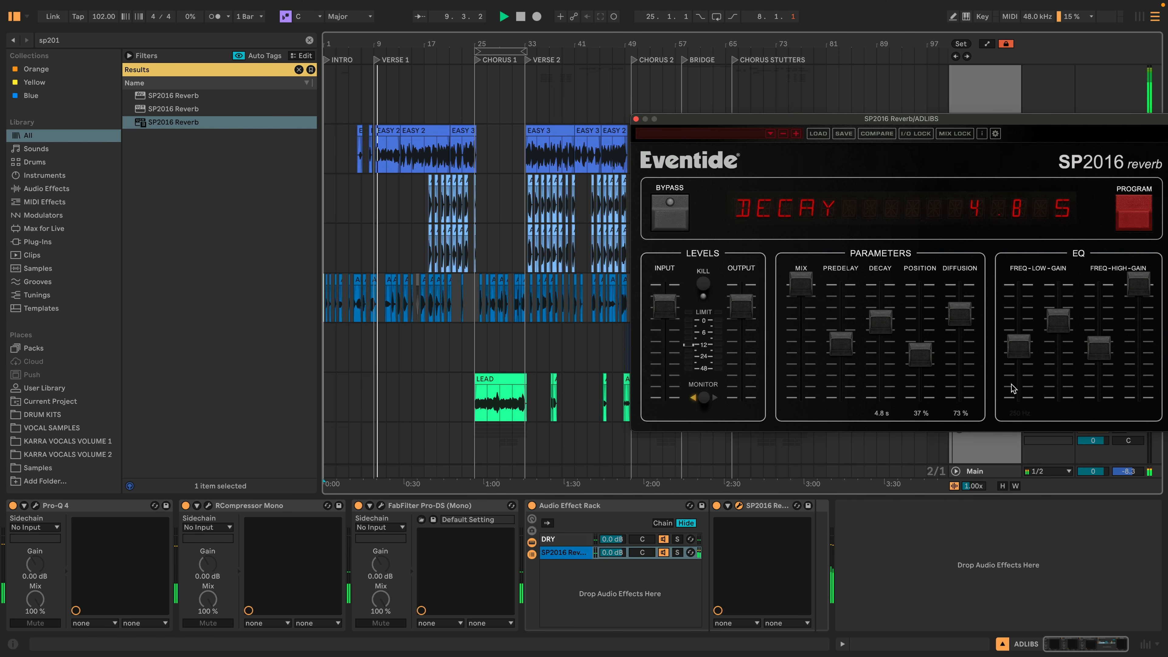
drag(923, 359, 929, 334)
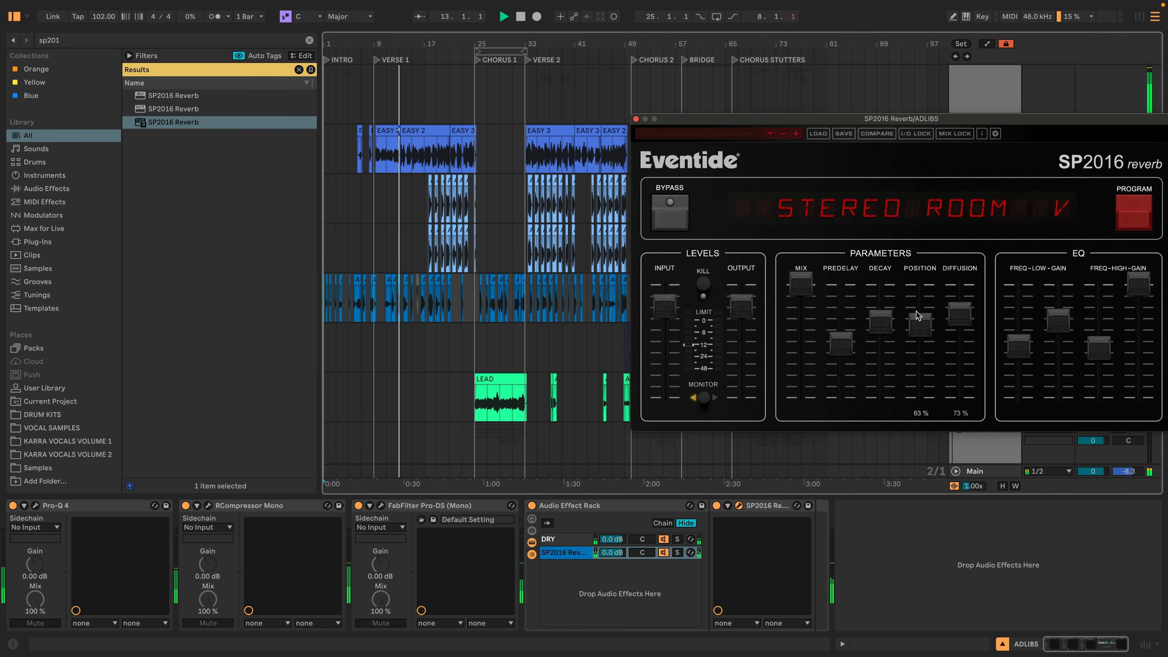
drag(920, 333, 909, 310)
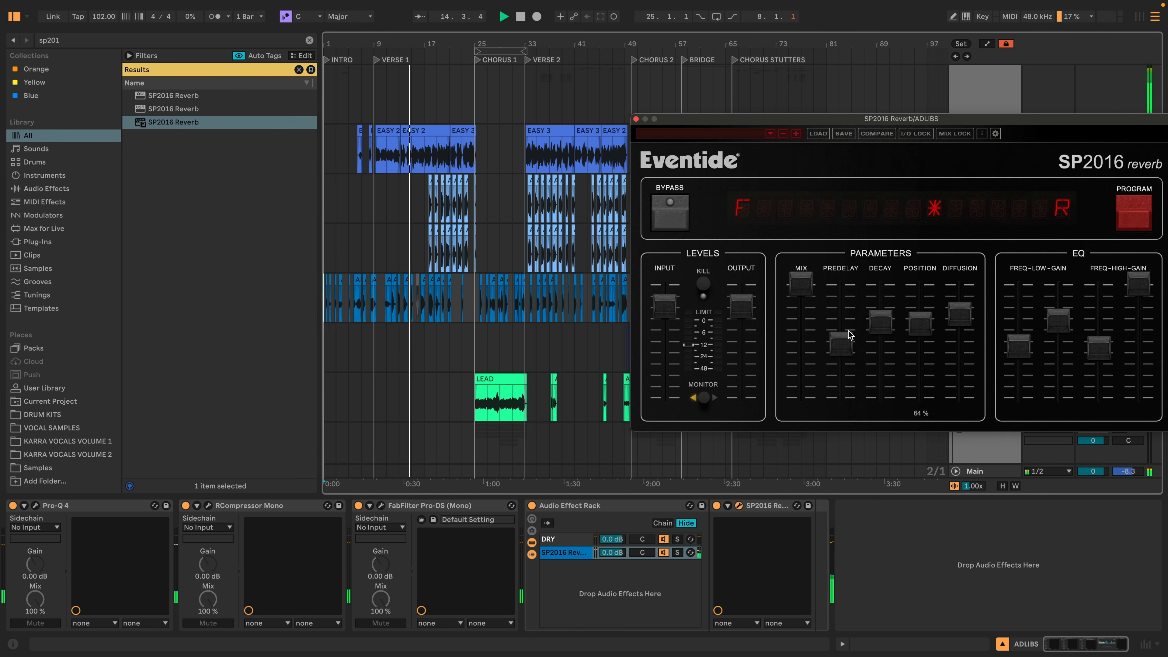
Replay the ADLIBS from bar 7 and balance the rack's reverb chain against DRY at -5.0 dB
drag(612, 551, 611, 568)
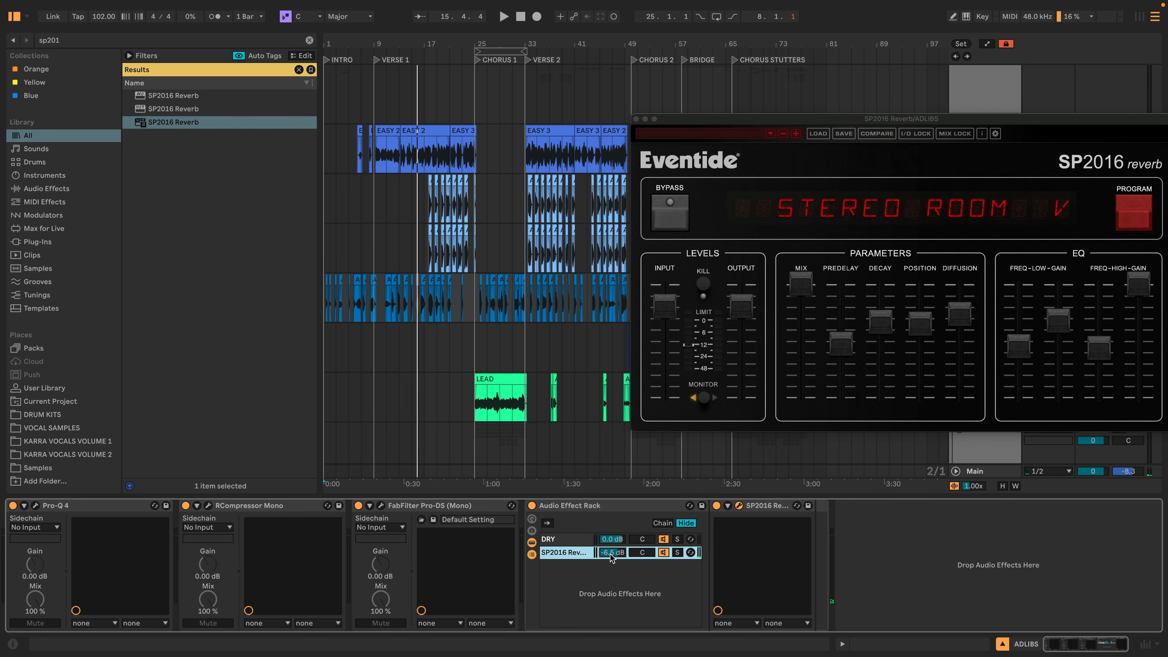
click(580, 542)
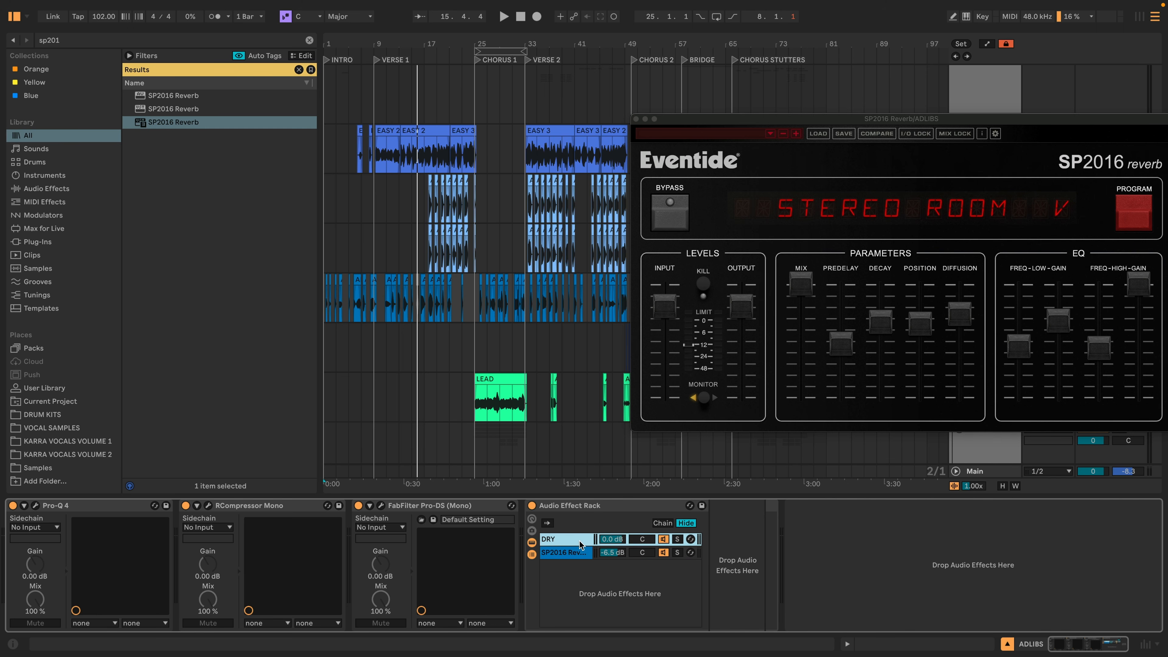
drag(613, 555, 613, 542)
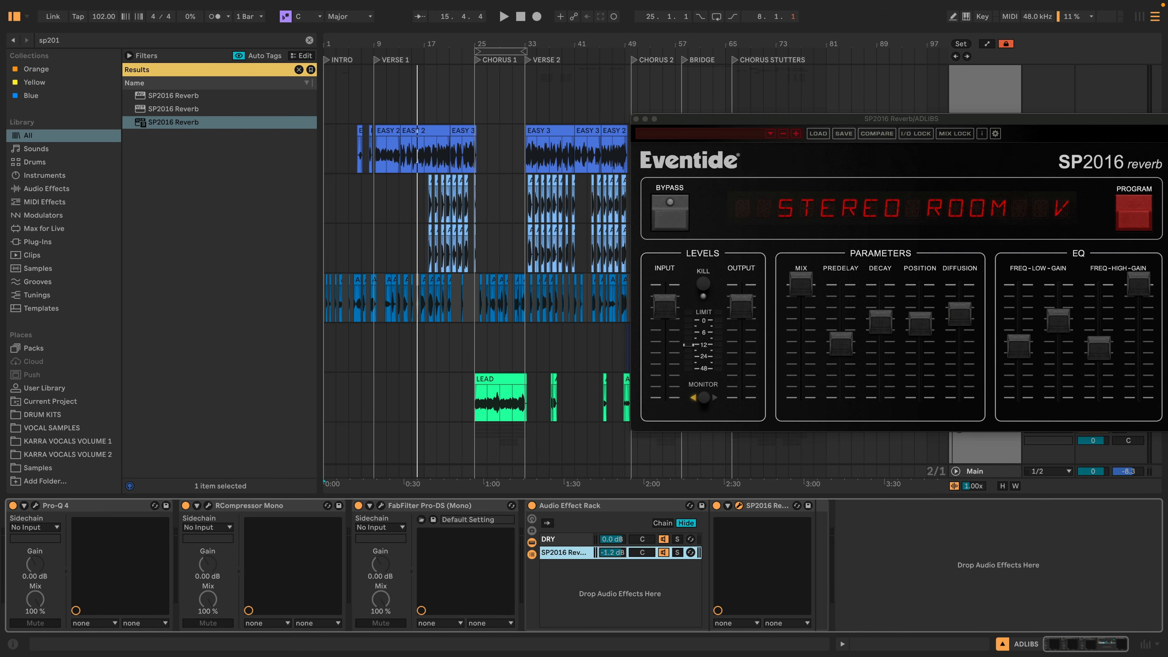
click(361, 301)
key(space)
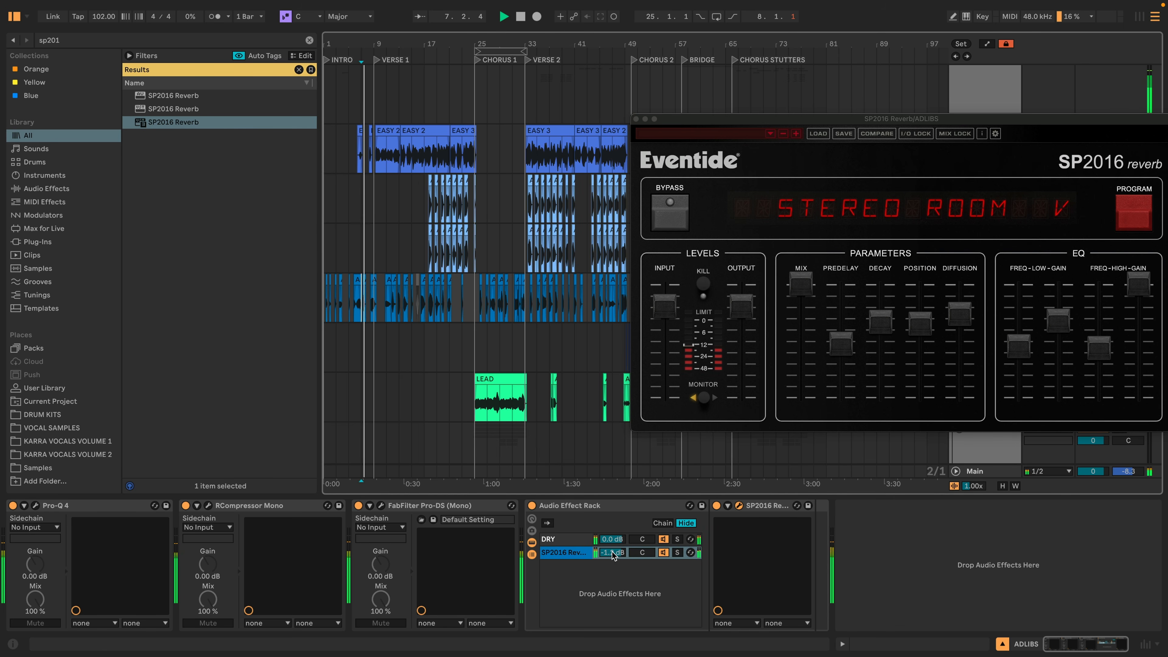
drag(613, 553, 614, 569)
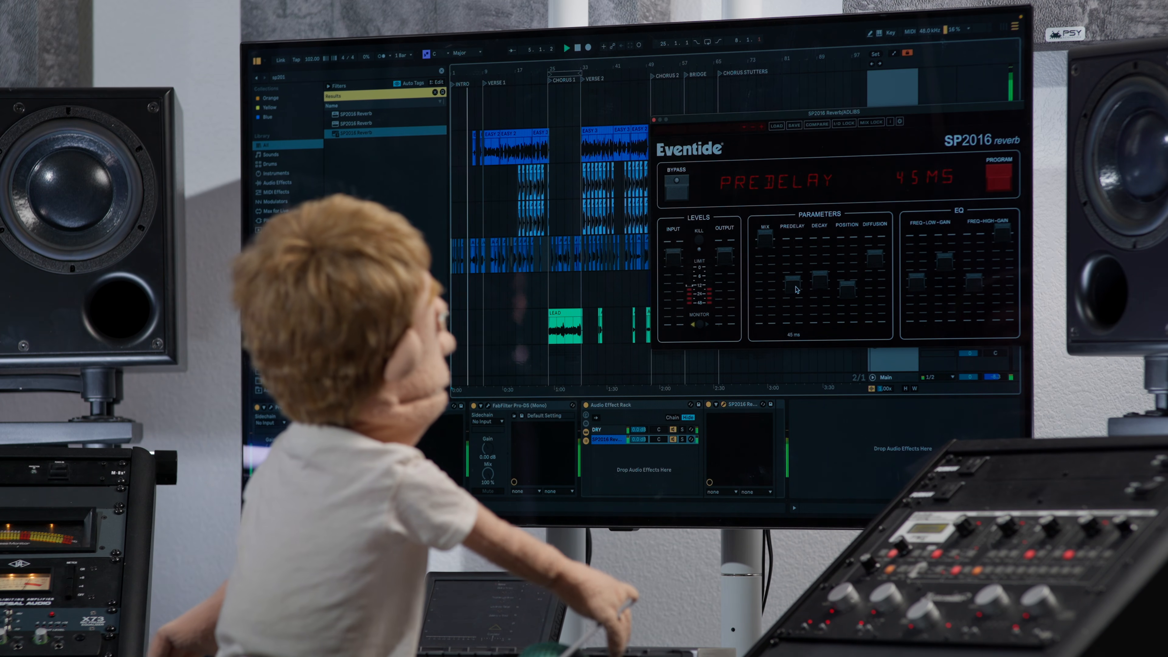
drag(797, 286, 826, 272)
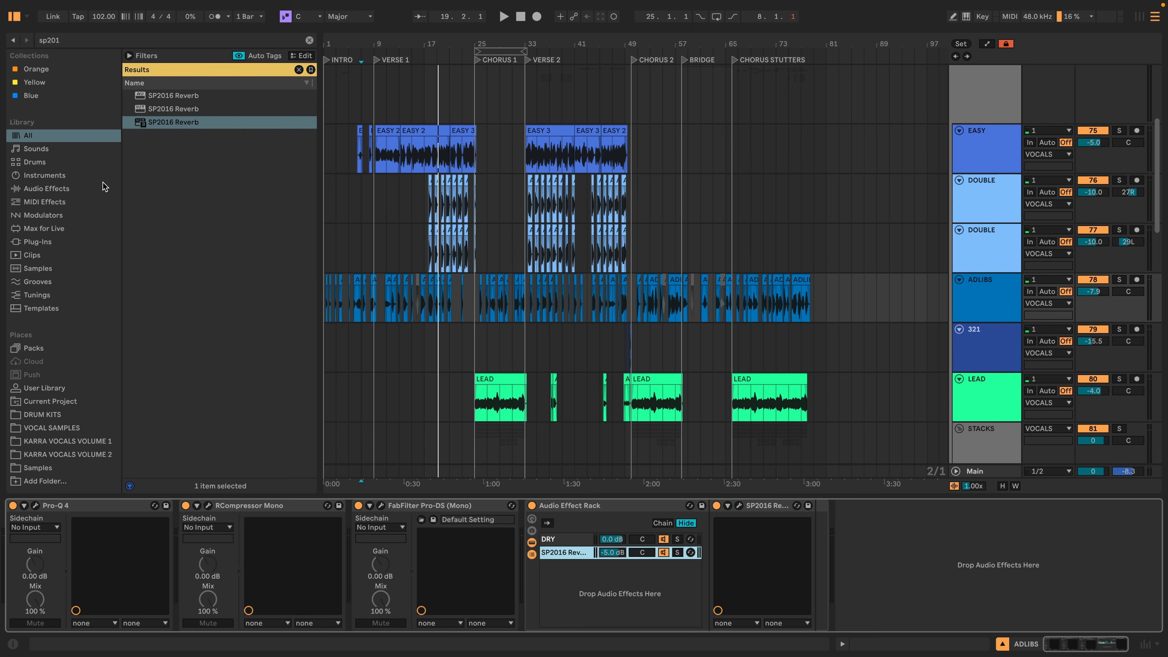
Add Echo as a third parallel chain in the ADLIBS rack and sync both its sides to straight 1/4 notes
click(66, 189)
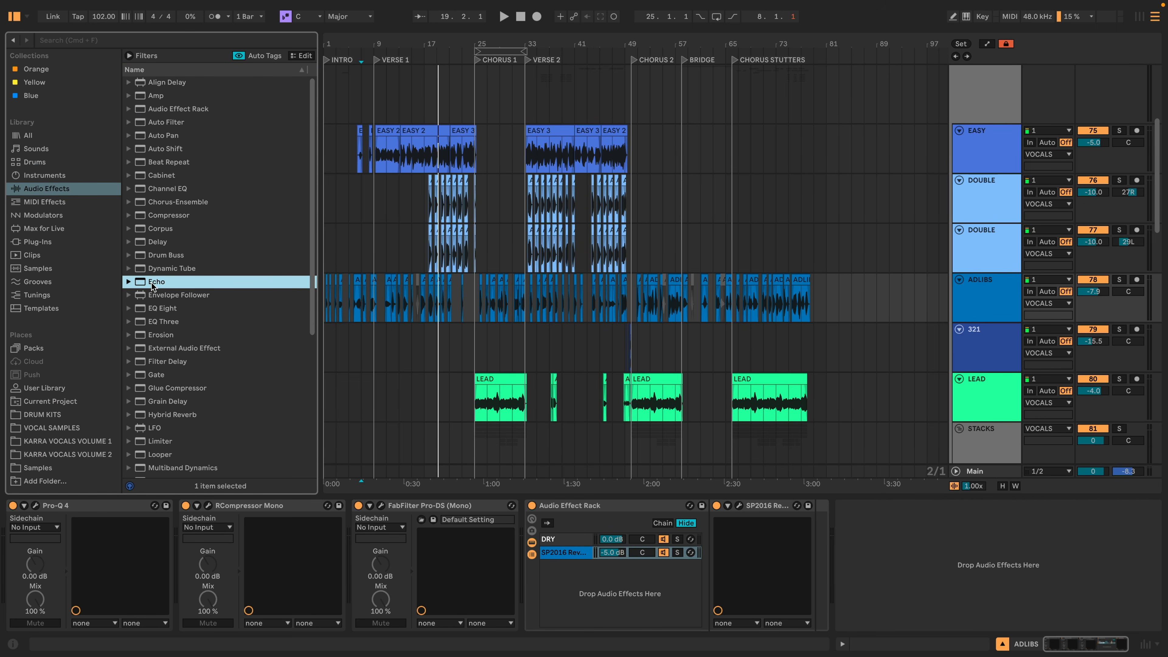
drag(596, 615, 586, 598)
click(719, 571)
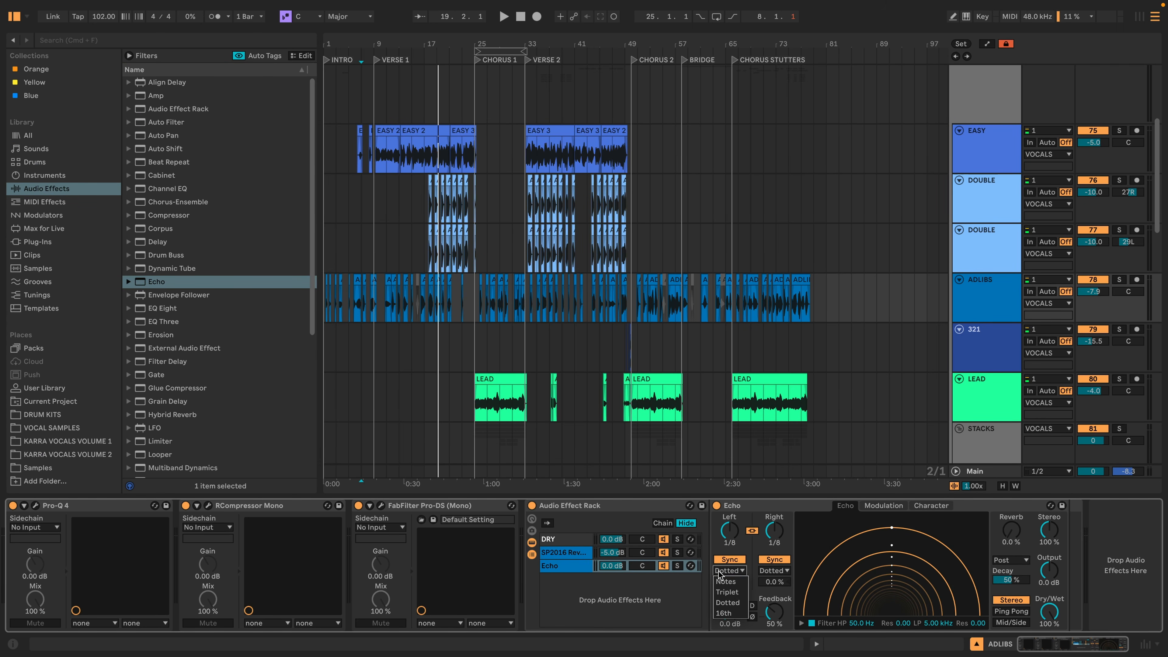
click(735, 581)
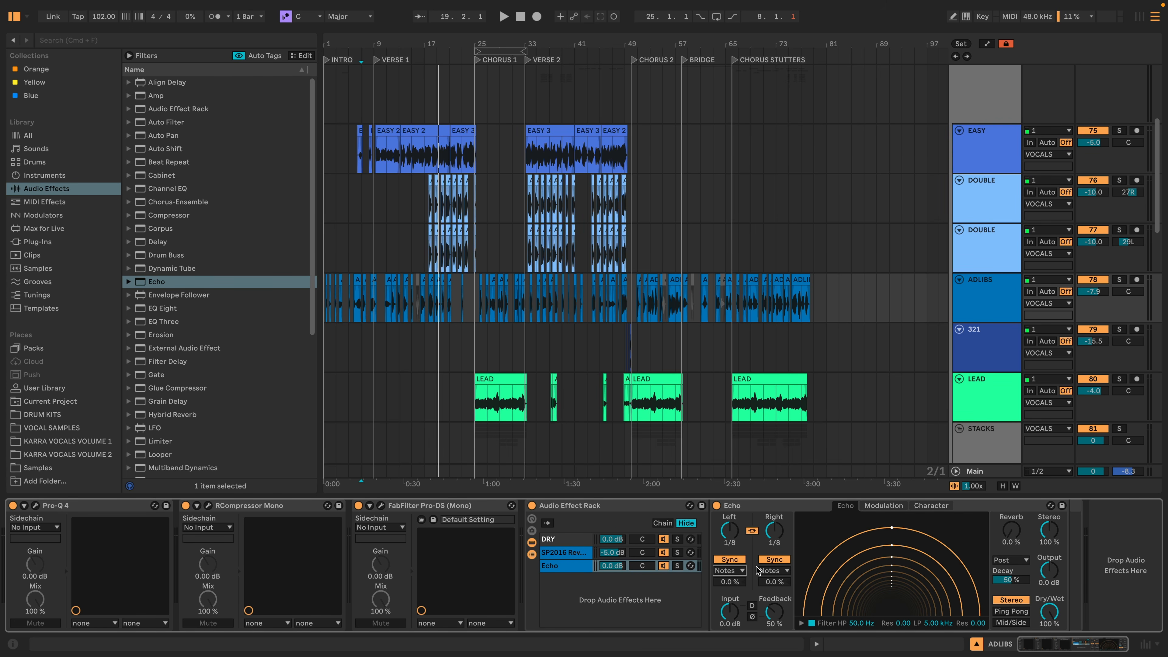
drag(776, 539, 787, 544)
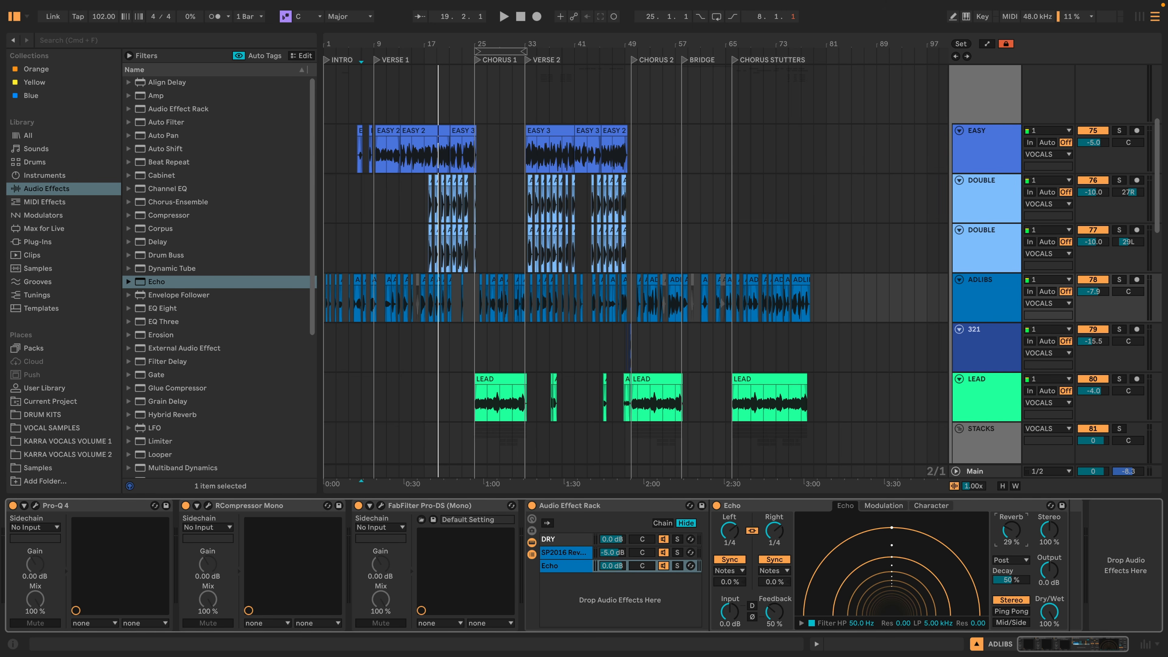
Set Echo's reverb to 25% and its filter to 238 Hz high-pass and 4.30 kHz low-pass, and play the ADLIBS from bar 9
drag(864, 626, 856, 615)
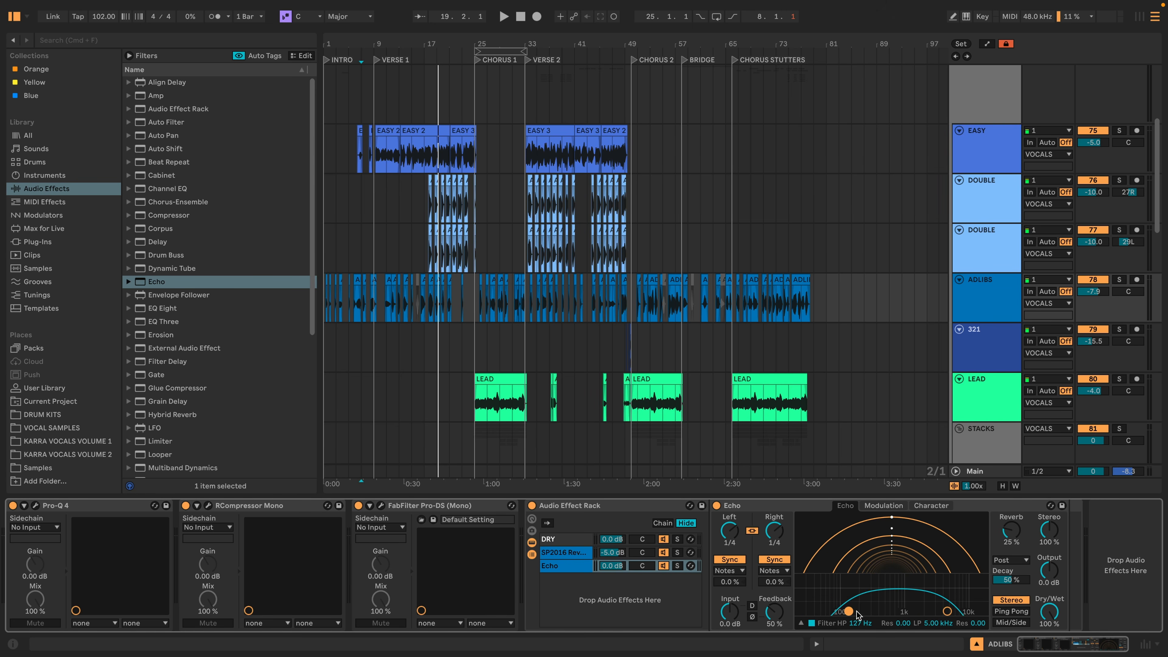
drag(946, 611, 934, 611)
drag(848, 611, 861, 610)
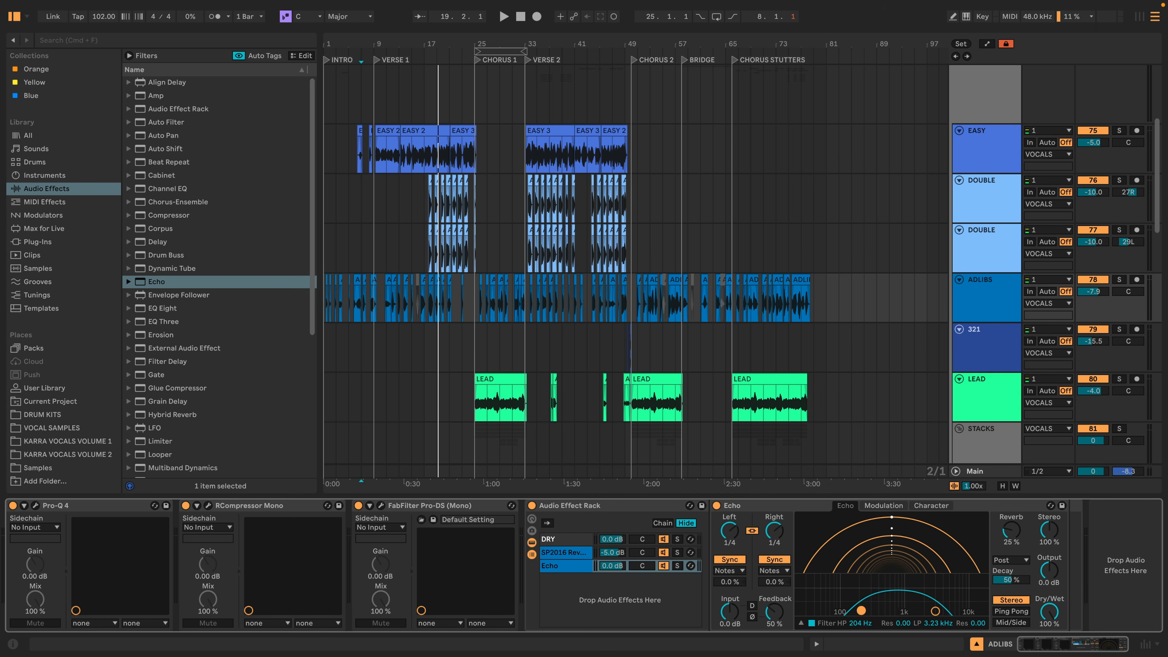
drag(937, 613, 942, 611)
drag(862, 611, 865, 610)
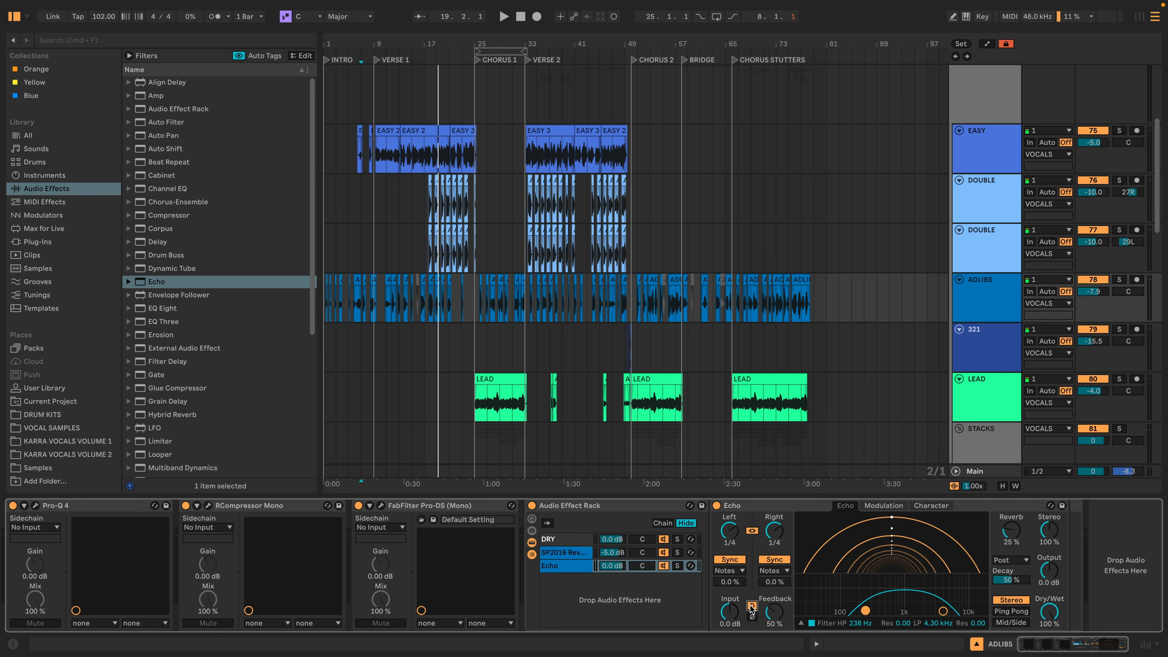
click(382, 300)
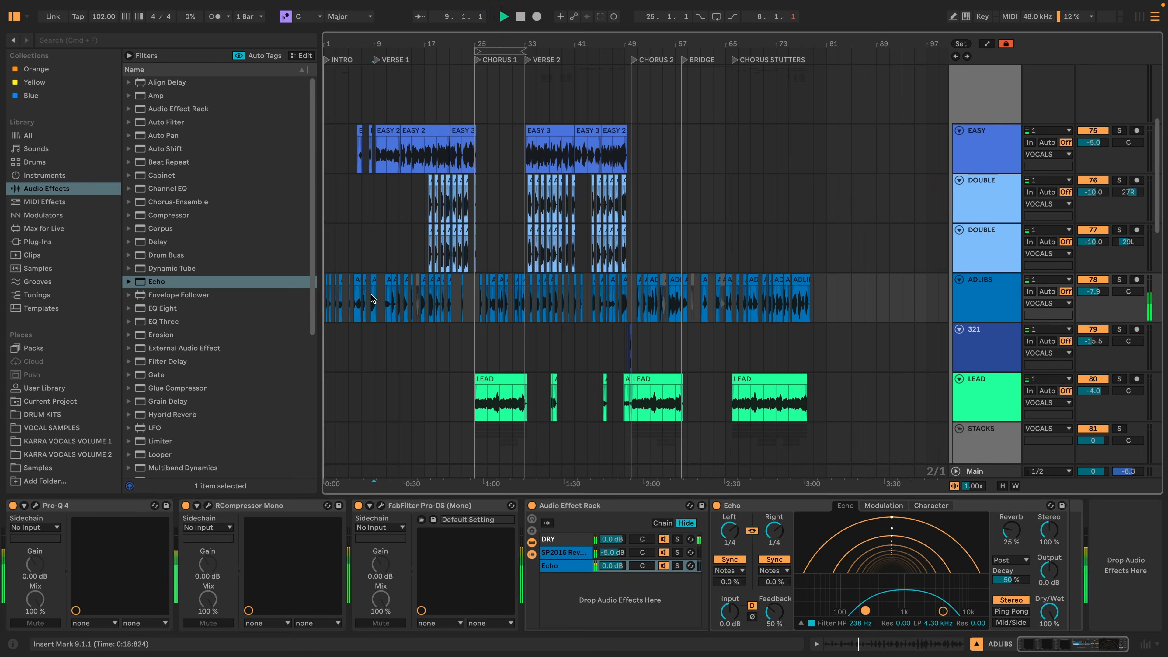
key(space)
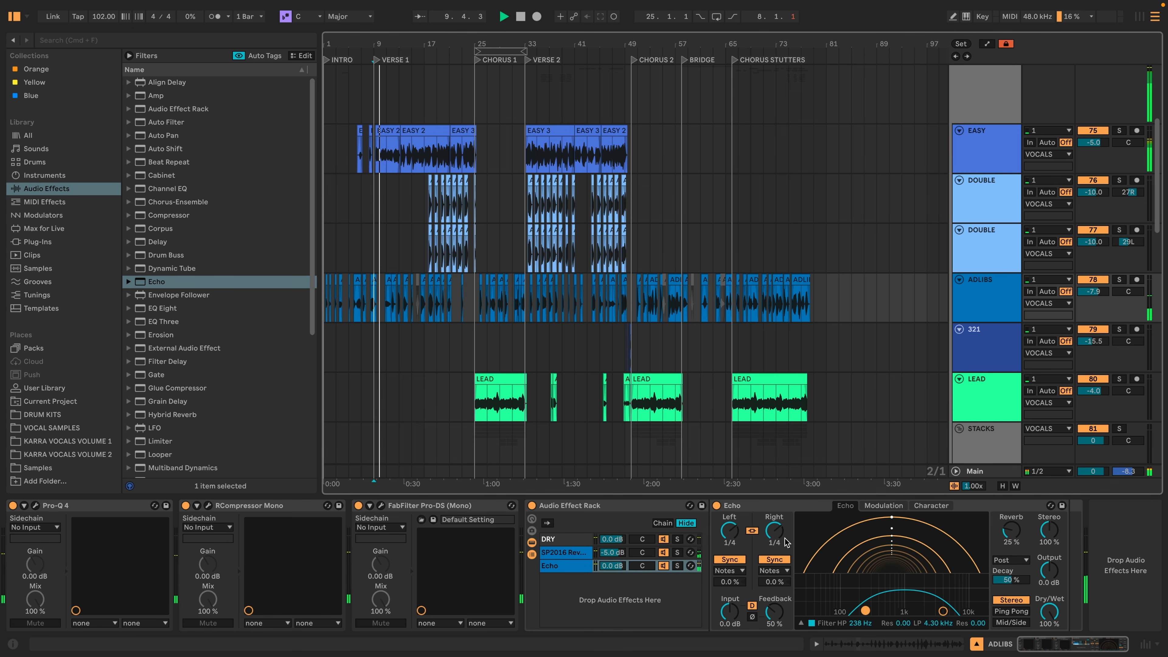
Lower the ADLIBS rack's Echo chain to -9.0 dB and switch Echo to Ping Pong mode
drag(612, 565, 612, 579)
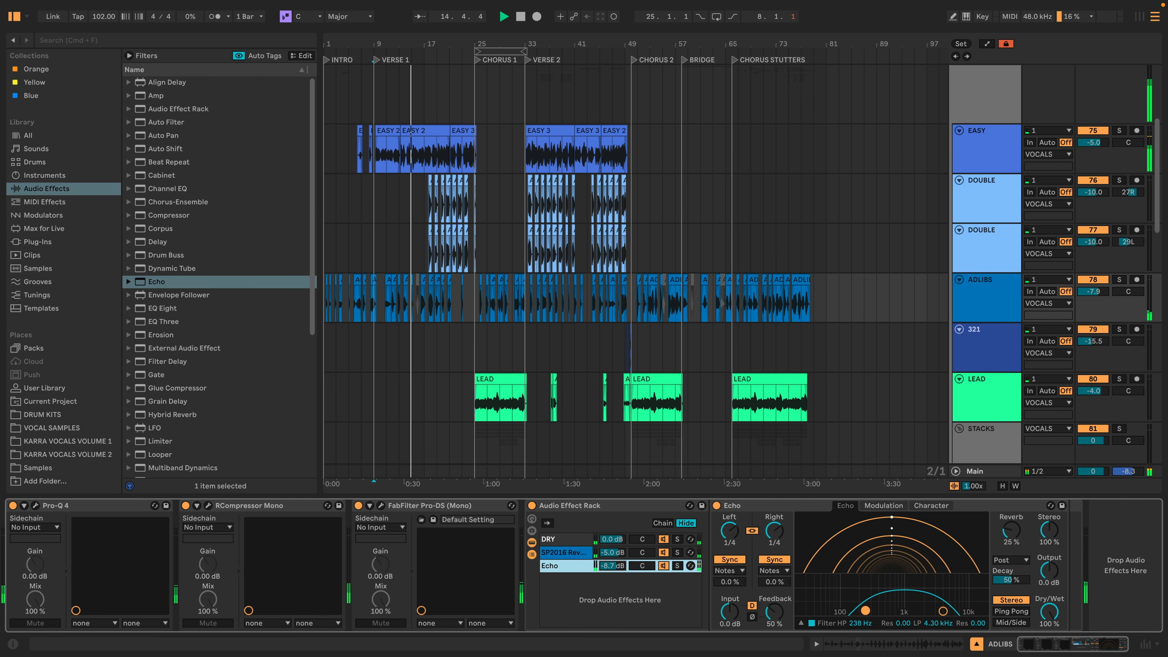
mouse_move(619, 572)
mouse_down()
mouse_move(619, 586)
mouse_move(611, 560)
mouse_up()
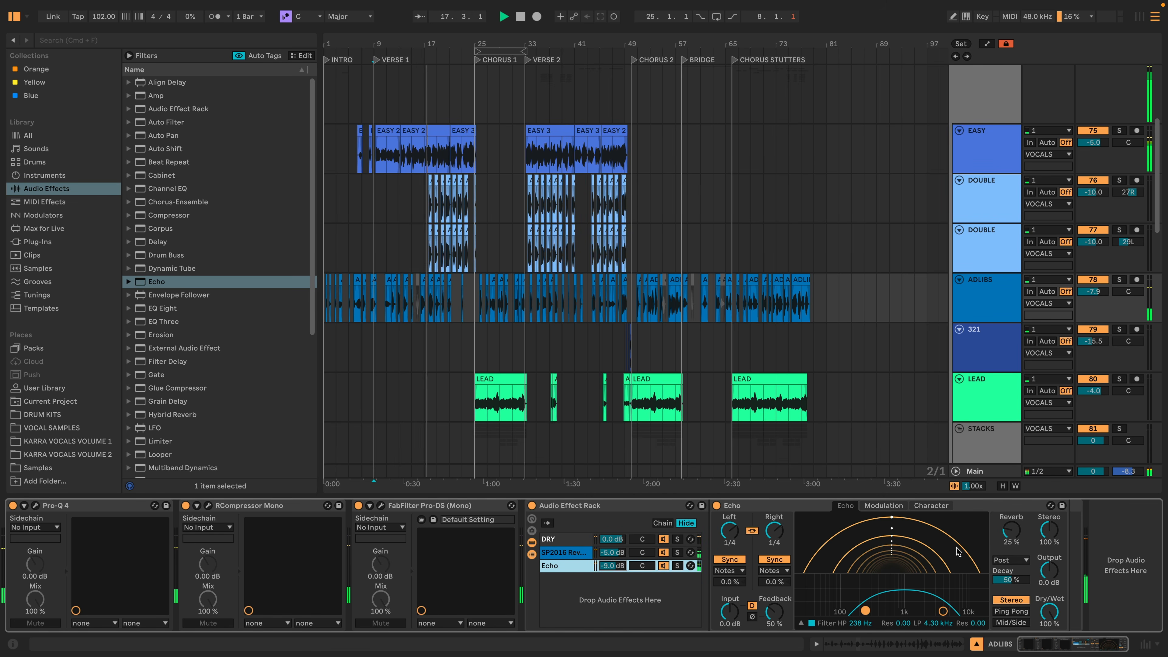
click(1021, 612)
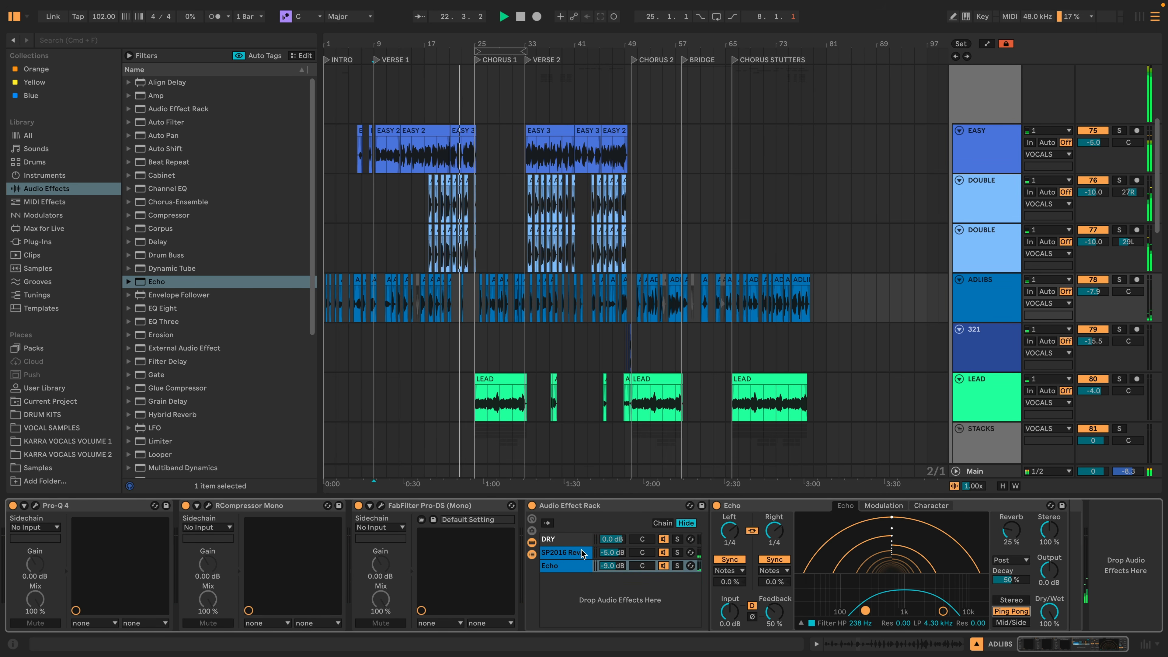
Add Auto Pan to the rack's DRY chain and play the ADLIBS from about bar 16
click(578, 539)
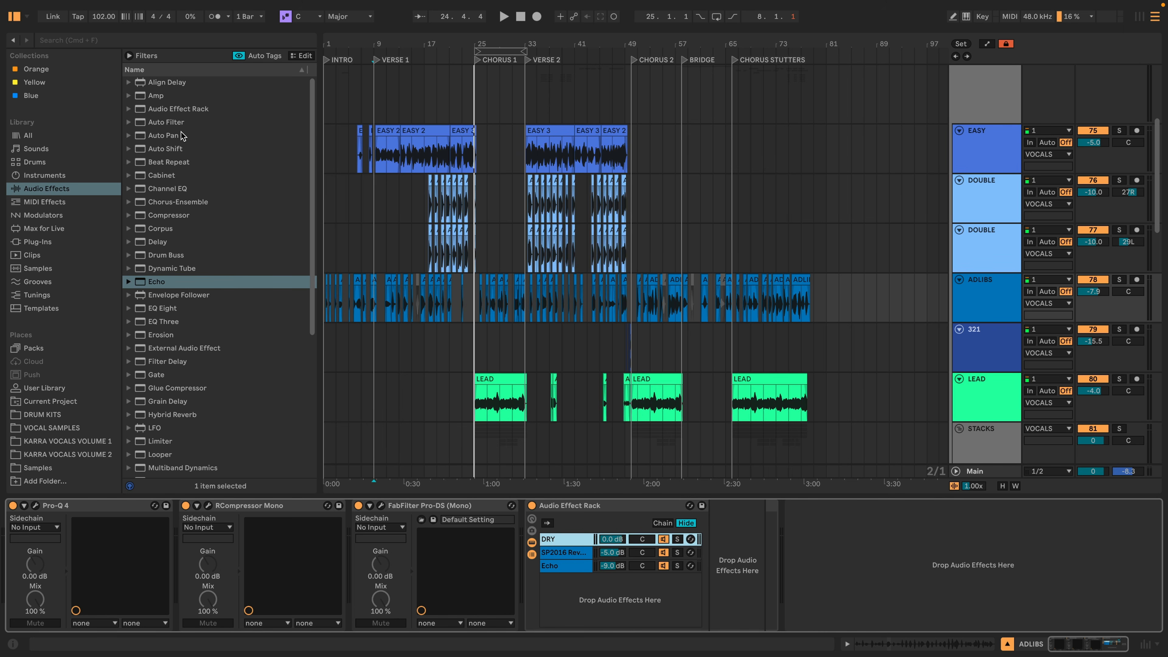
drag(158, 136, 753, 608)
click(570, 571)
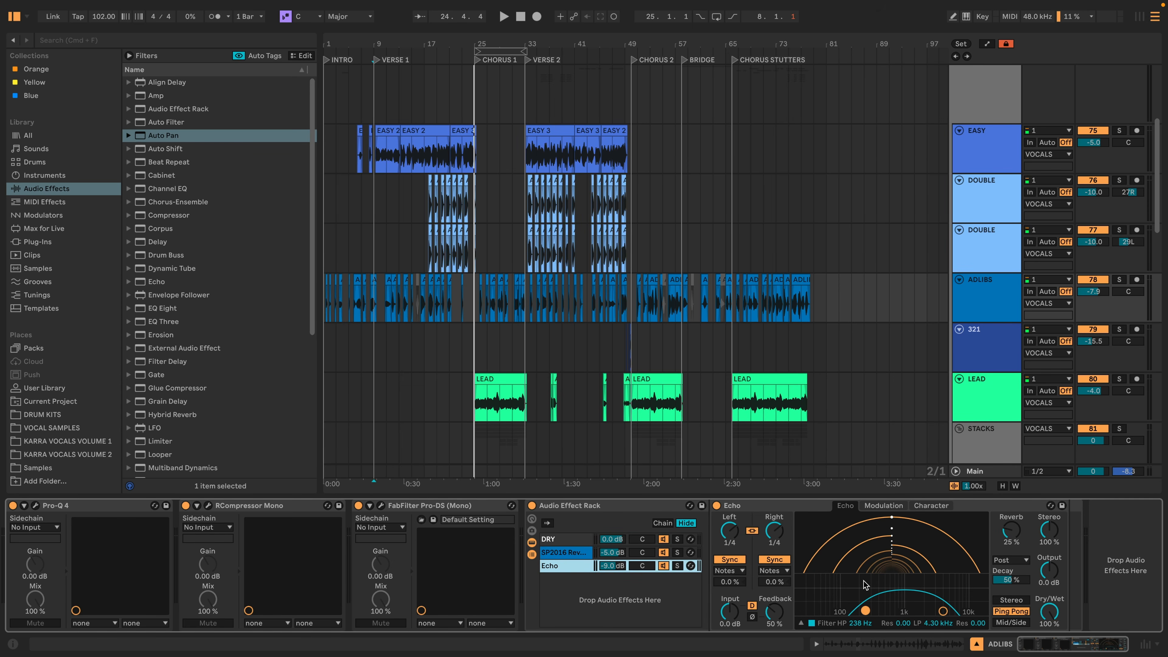
click(419, 300)
key(space)
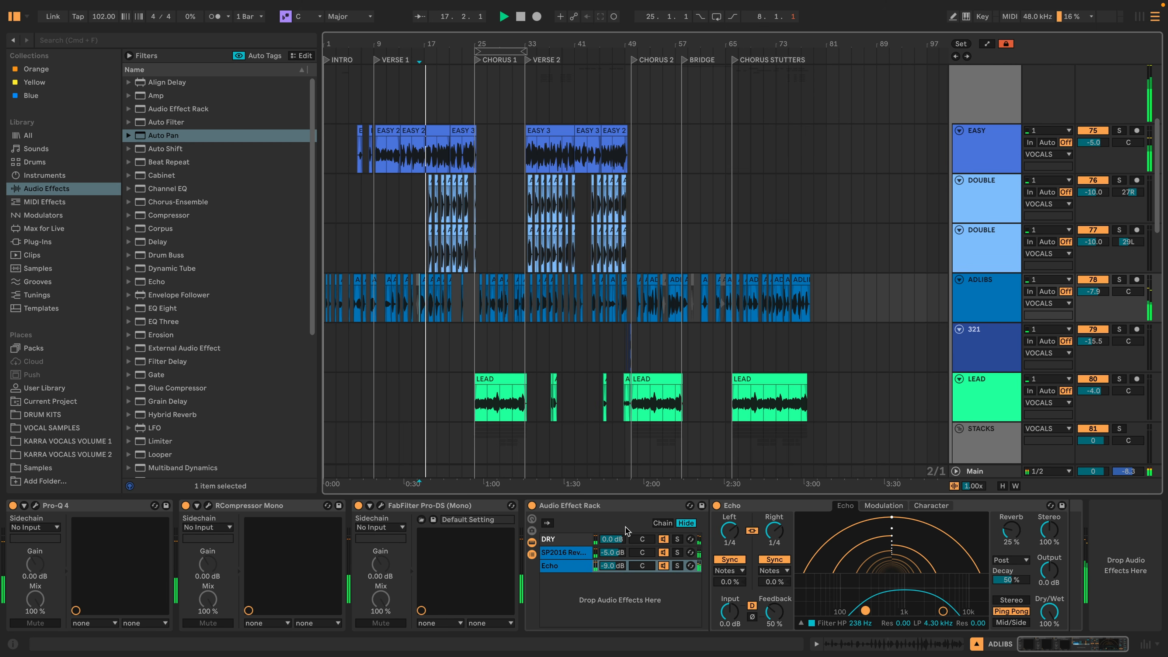
Set the DRY chain's Auto Pan amount to about 40.5% and adjust its rate
click(572, 540)
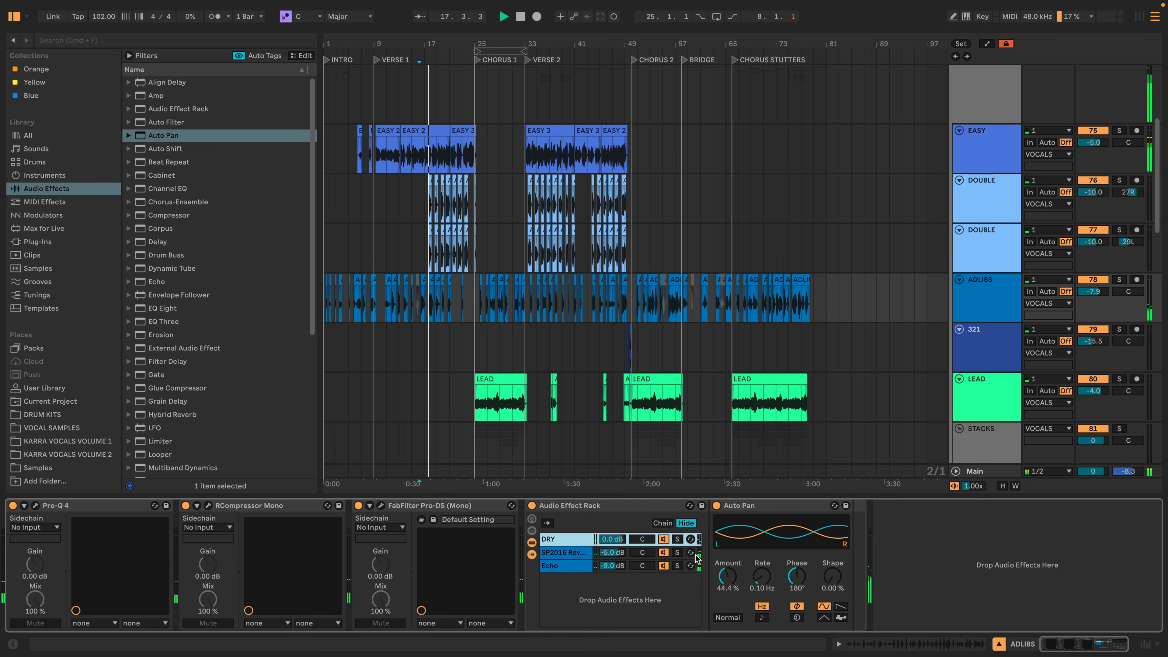
click(727, 575)
drag(727, 575, 726, 581)
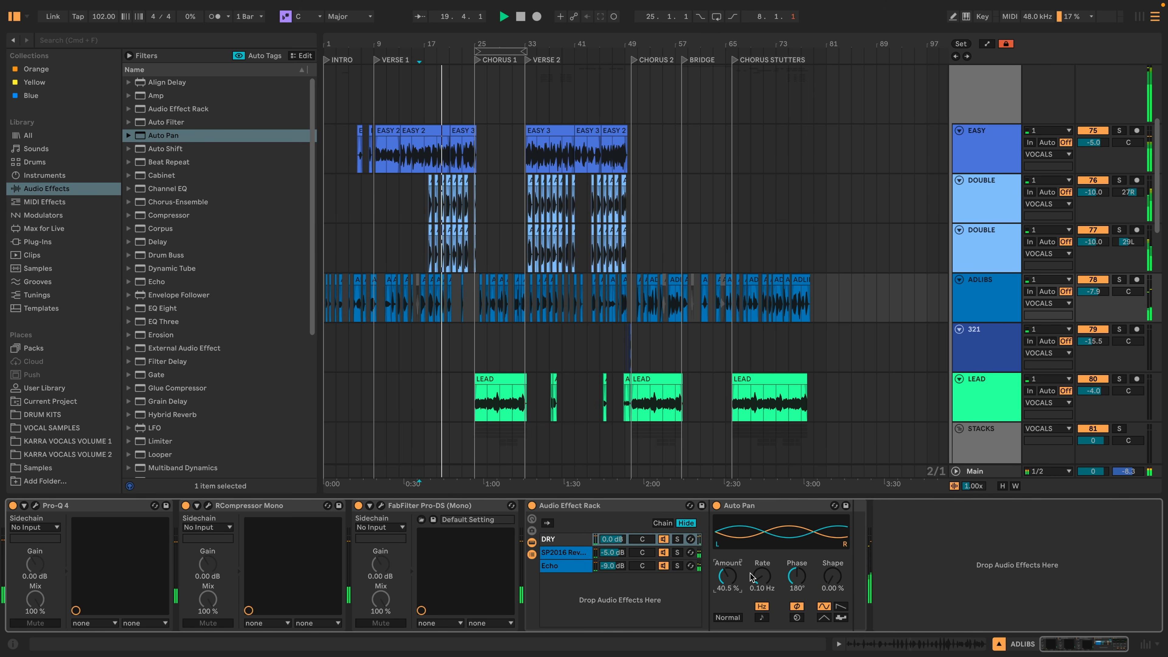
drag(761, 575, 761, 579)
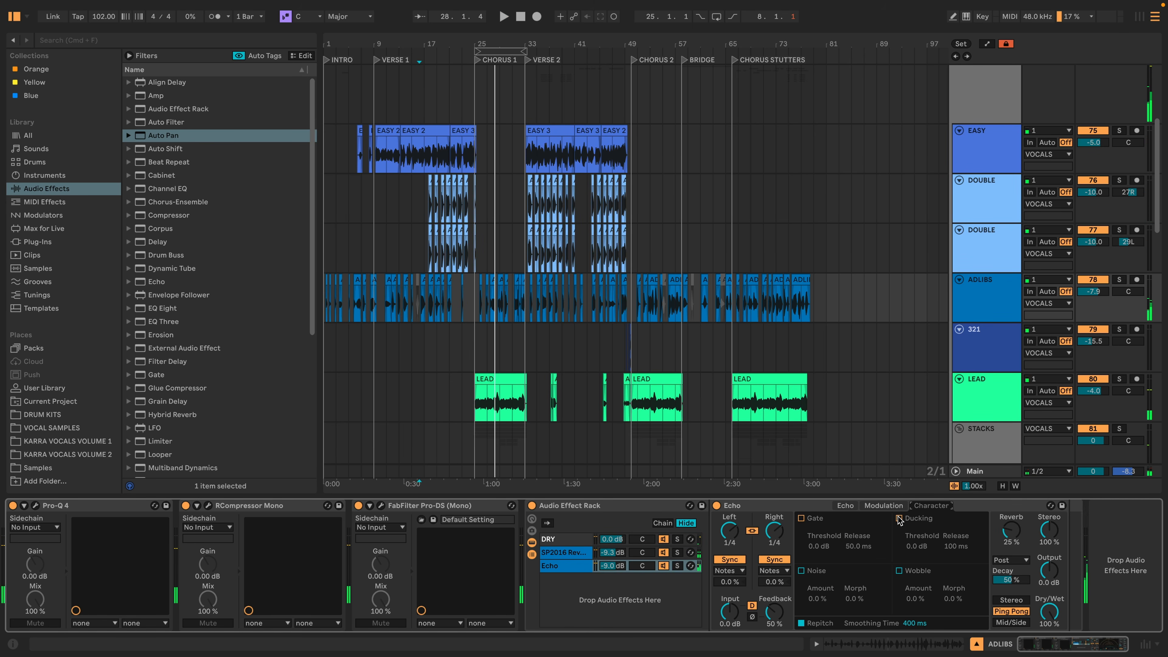
Enable Echo's ducking at a -18 dB threshold with wobble at 2.3% amount and 5.5% morph, and play the ADLIBS soloed from Chorus 1
click(899, 518)
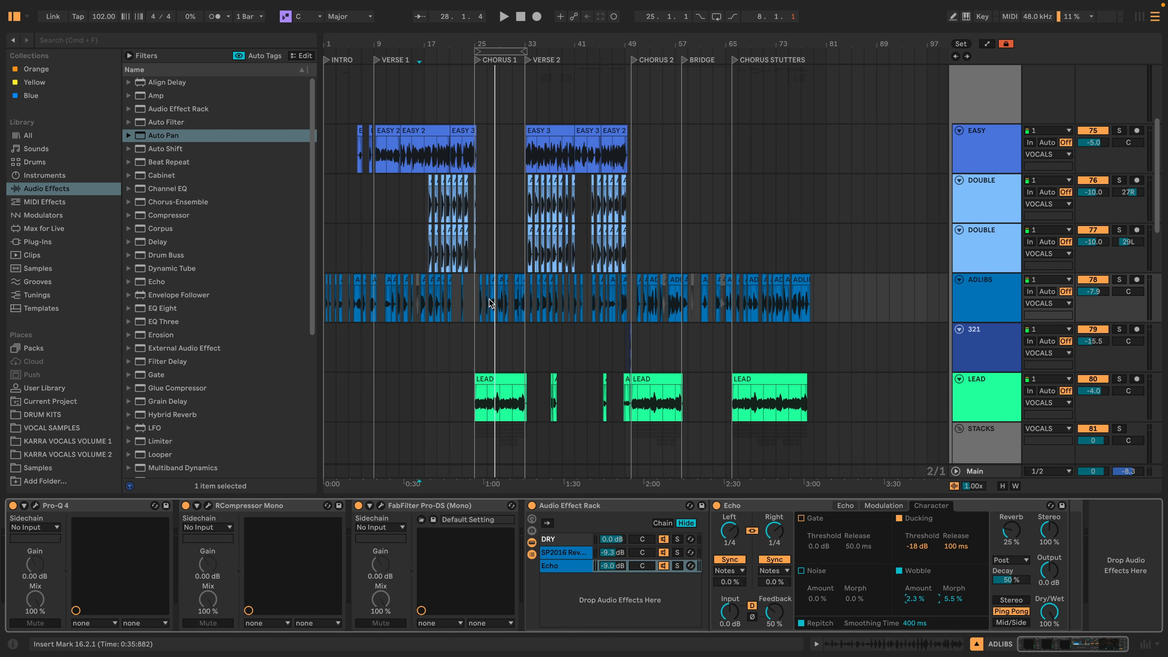
click(478, 297)
key(space)
key(s)
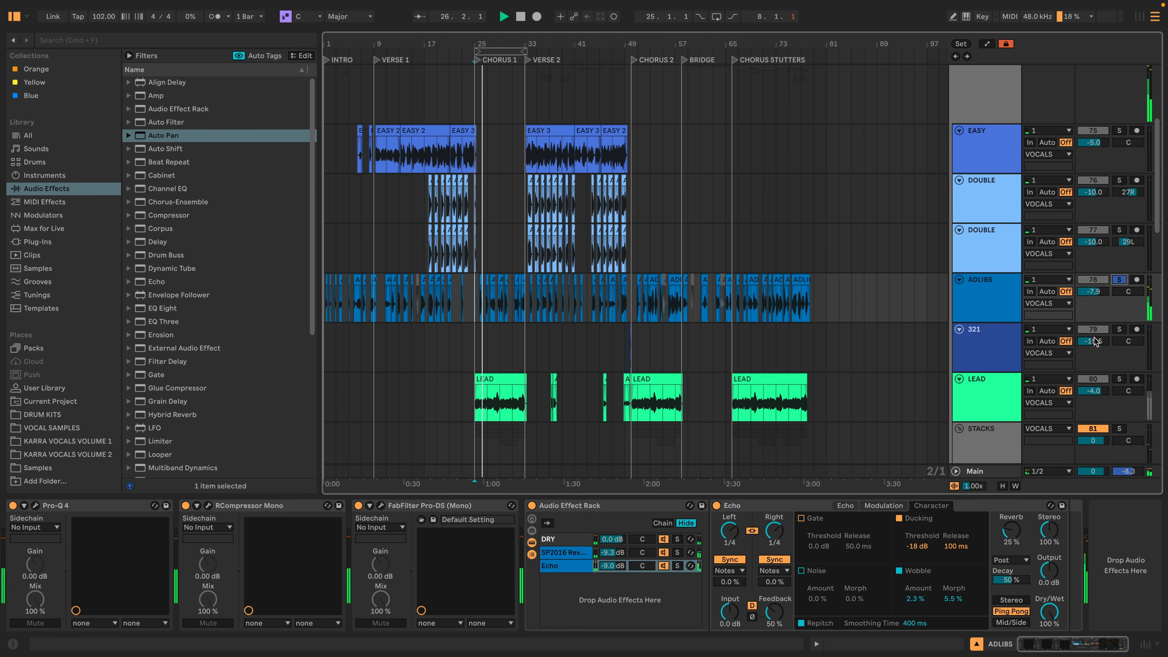
Raise Echo's wobble amount to 8.6% and its reverb to about 36%
mouse_move(931, 598)
mouse_down()
mouse_move(932, 577)
mouse_move(934, 610)
mouse_move(913, 608)
mouse_up()
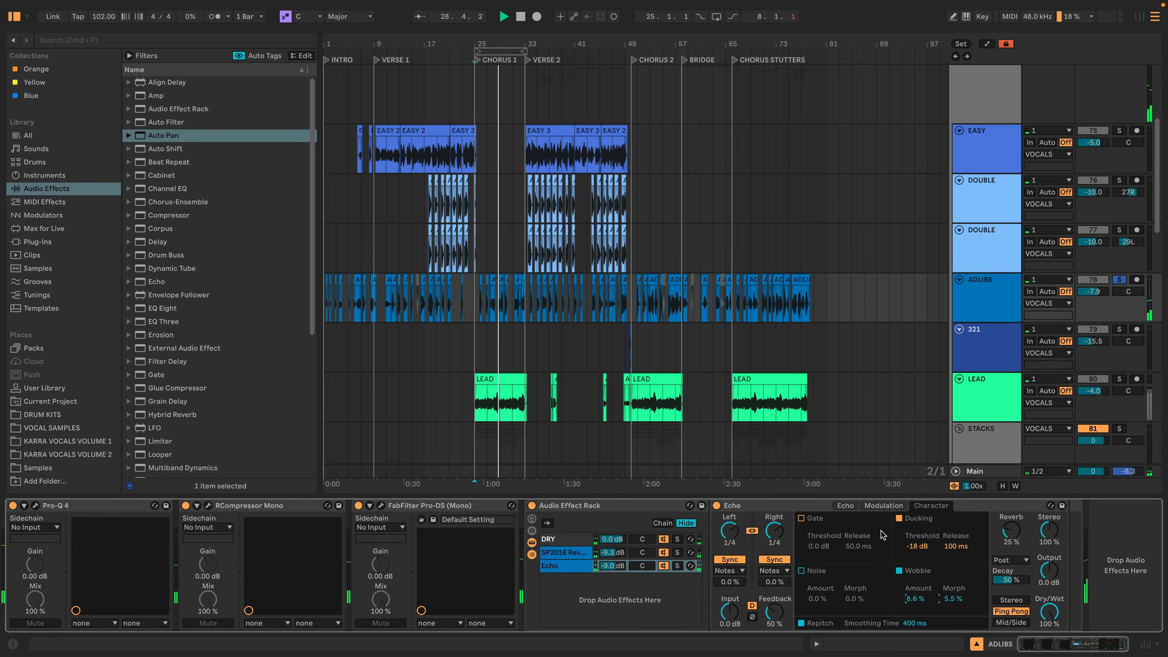
click(845, 505)
drag(1011, 530, 1011, 524)
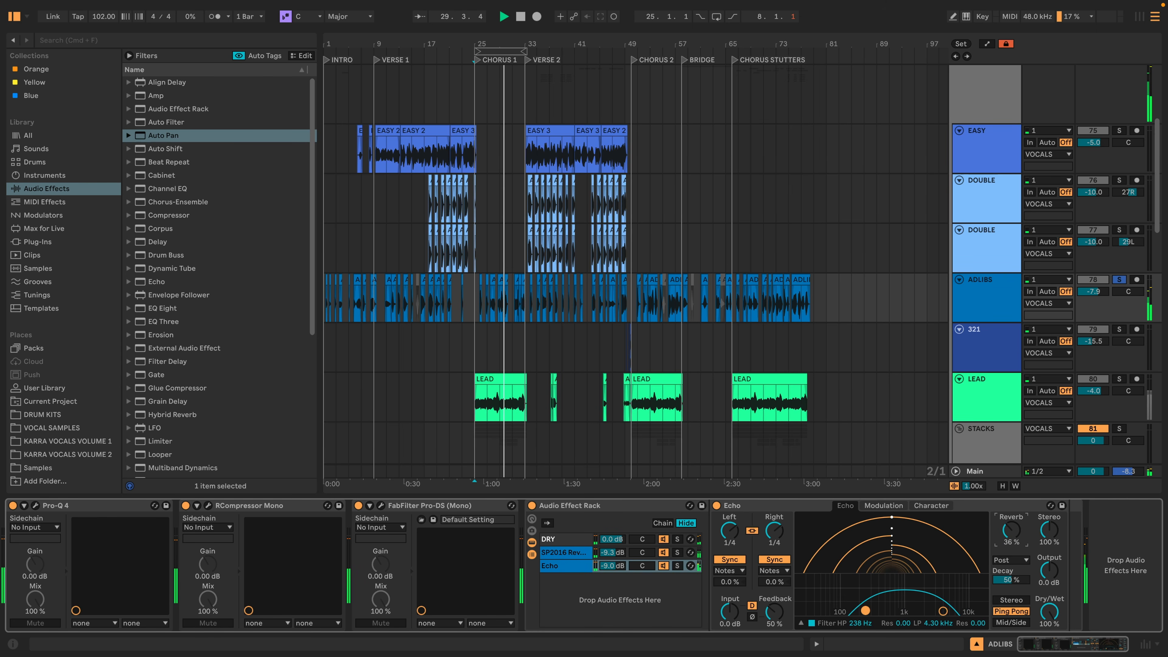
click(1003, 302)
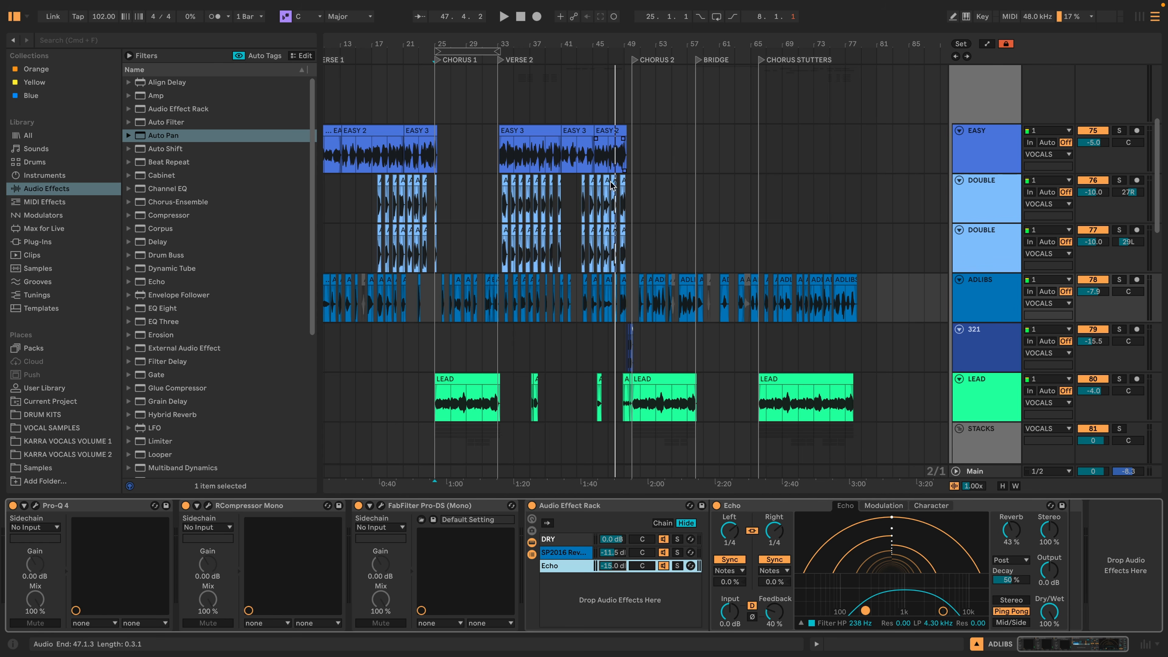
Listen to the soloed 321 track from bar 49 and examine the samples of its phrase clips before Chorus 2
drag(631, 42, 631, 87)
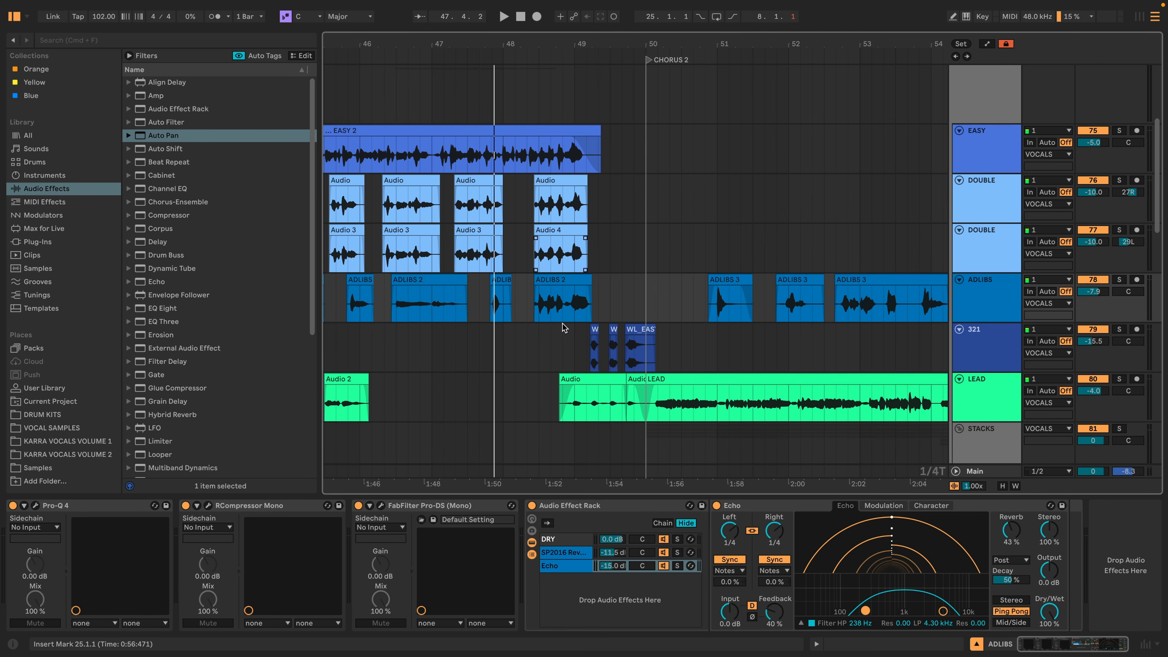
click(569, 347)
key(space)
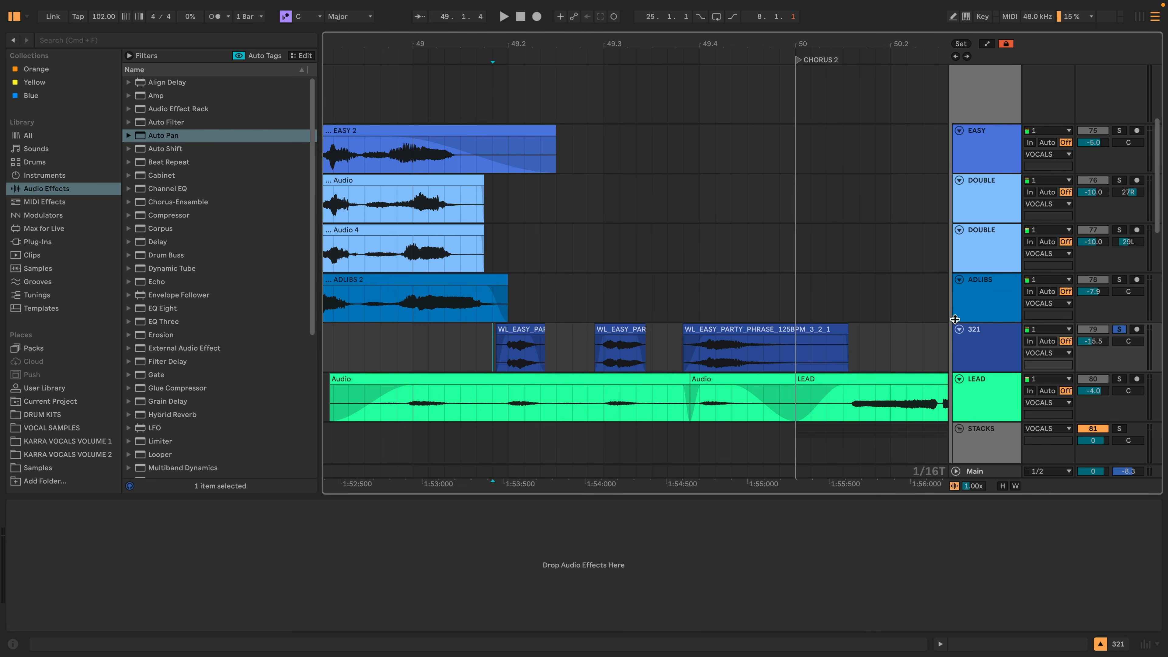
click(420, 347)
key(space)
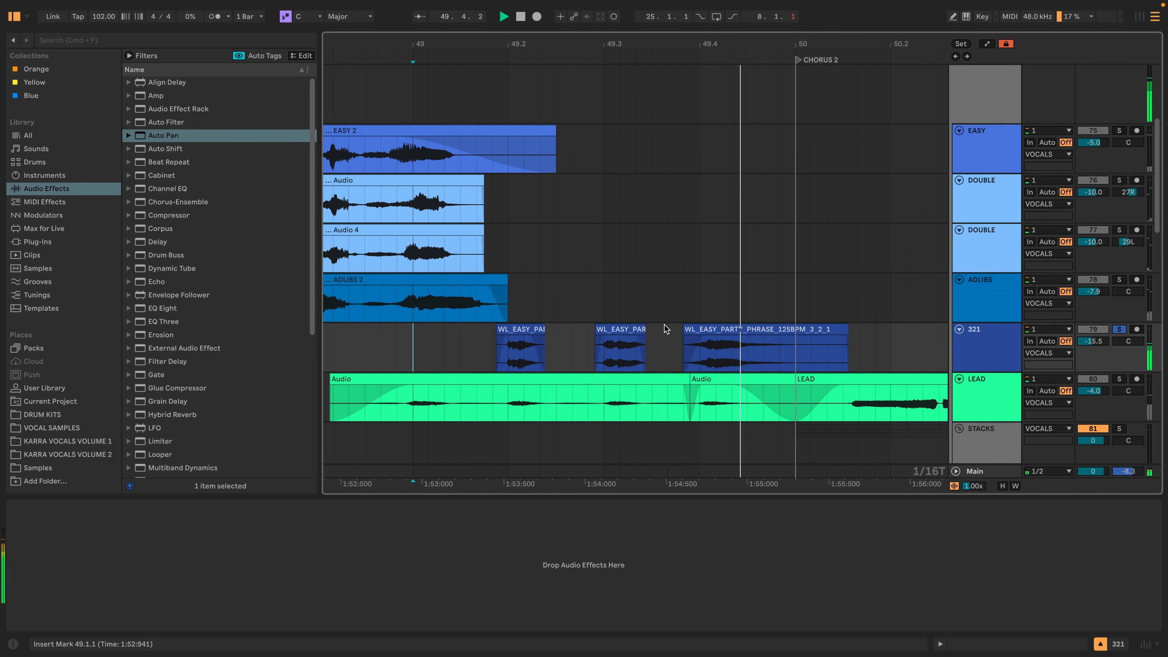
click(530, 332)
key(space)
click(607, 326)
double_click(607, 326)
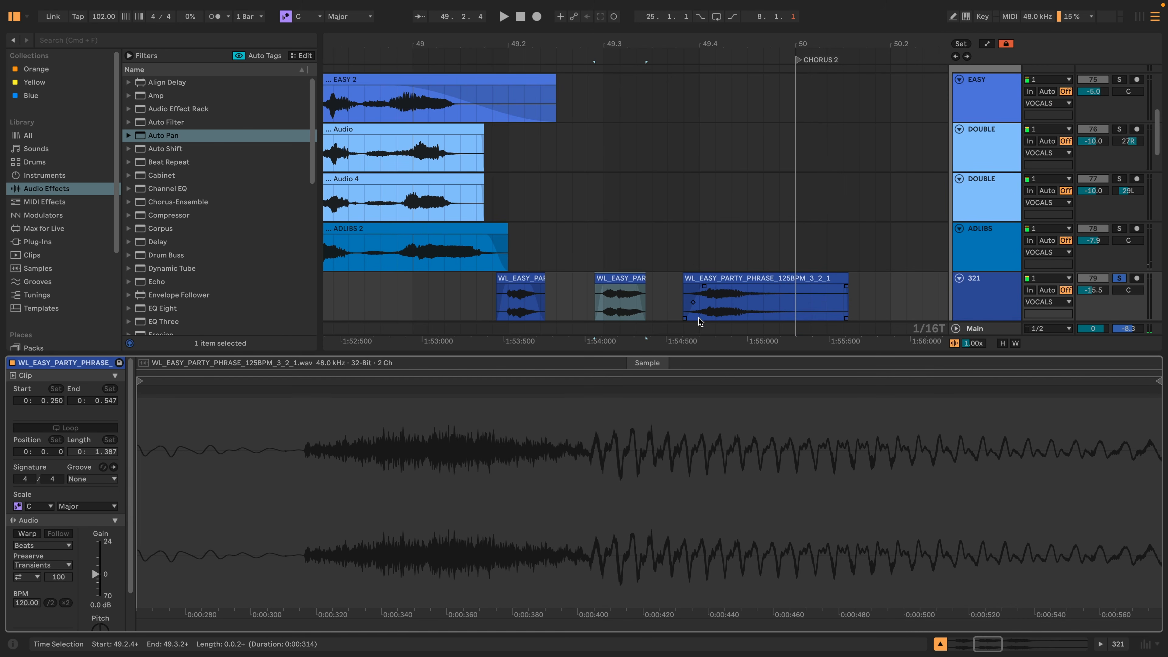
click(763, 292)
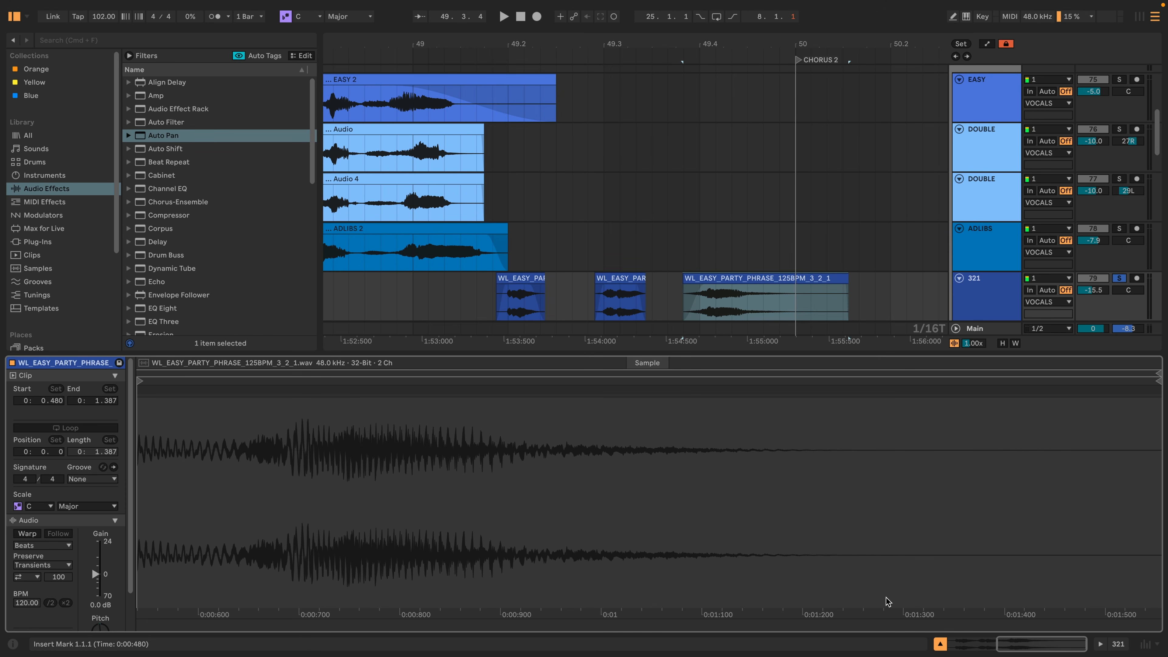
click(941, 643)
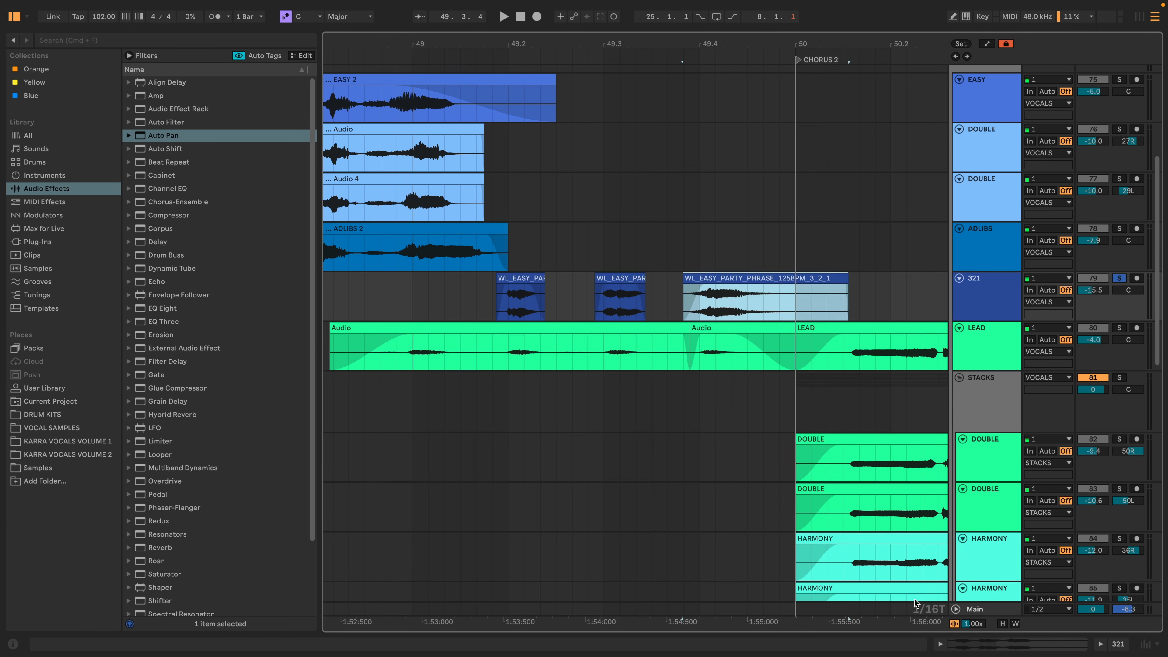
Search the browser for "bitsp" and load the Bitspeek plug-in on the 321 track
click(84, 41)
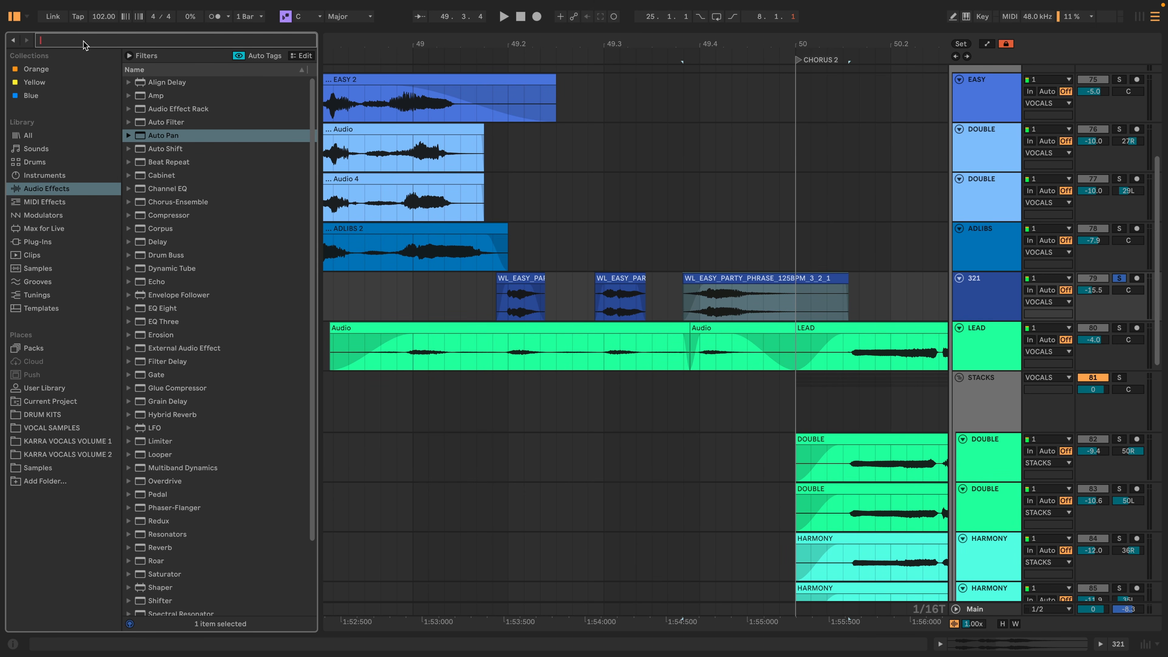
text(bitsp)
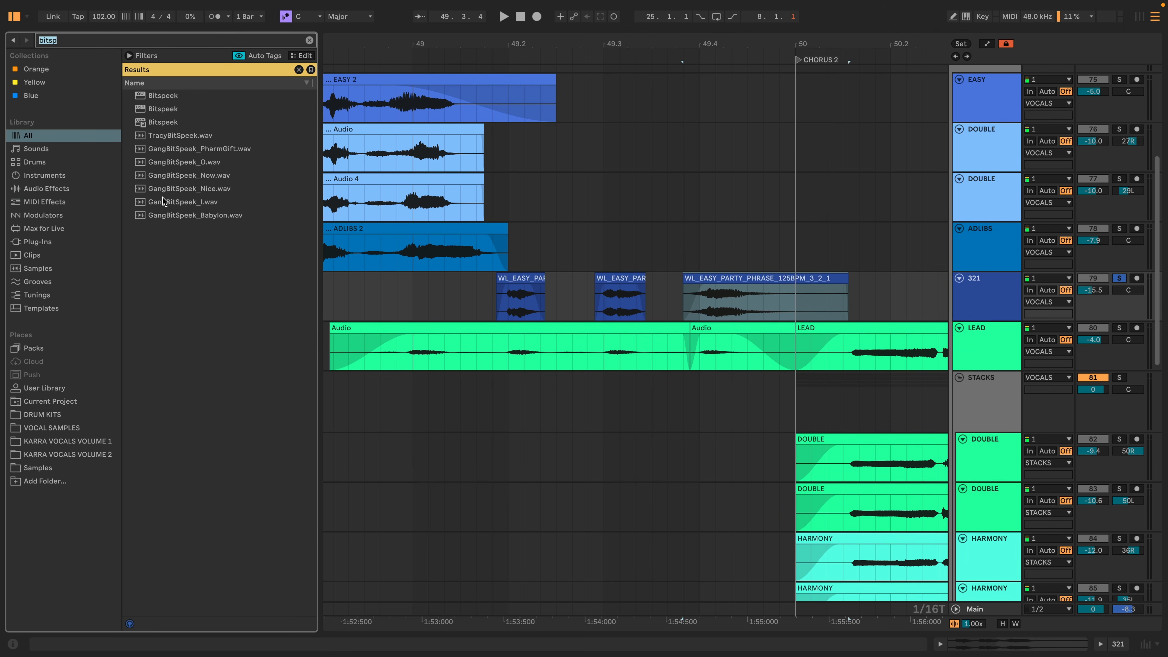
drag(183, 127, 534, 230)
drag(523, 294, 522, 295)
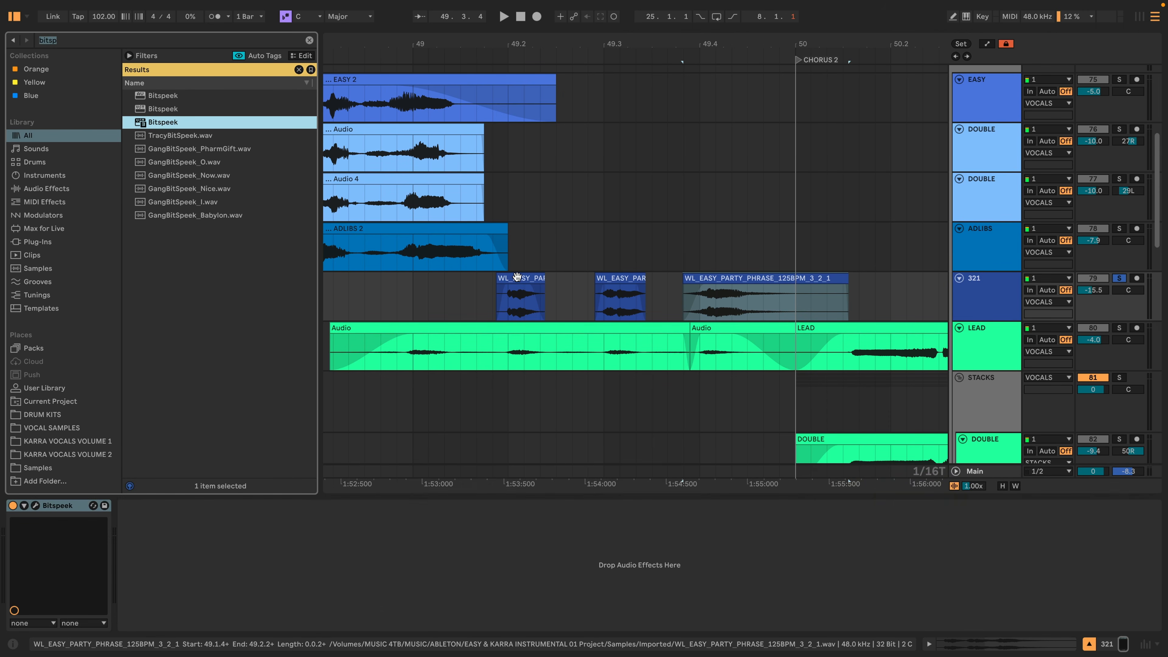
drag(698, 125, 540, 55)
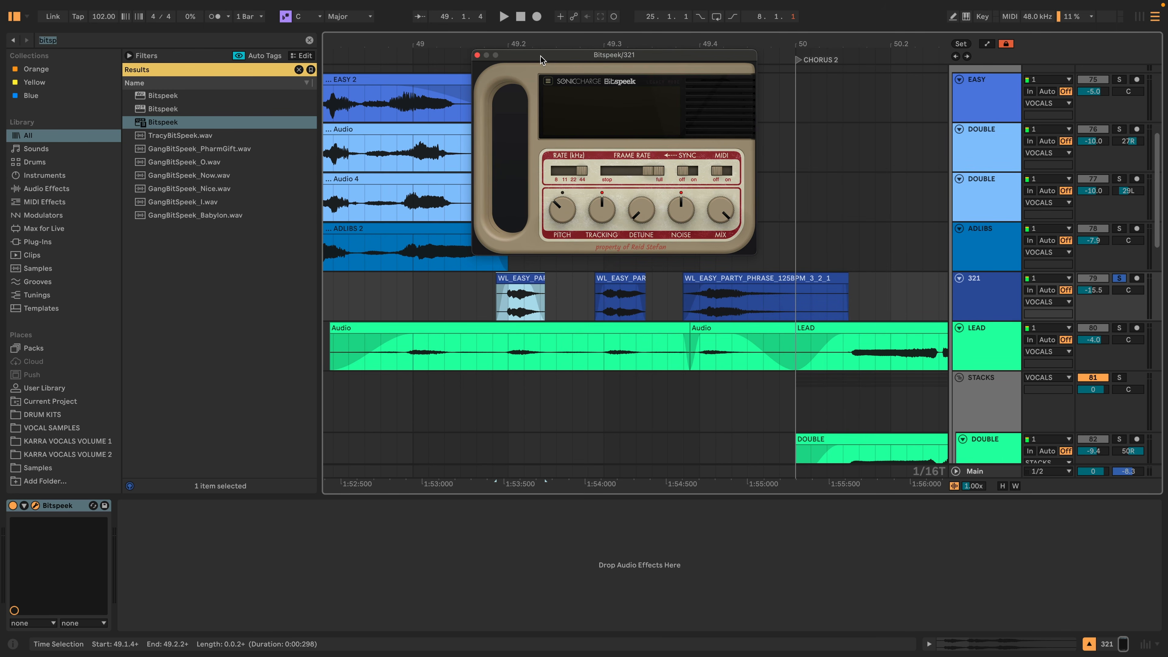
Play the 321 clips through Bitspeek and raise its Pitch knob to the centre position
click(505, 276)
key(space)
click(569, 212)
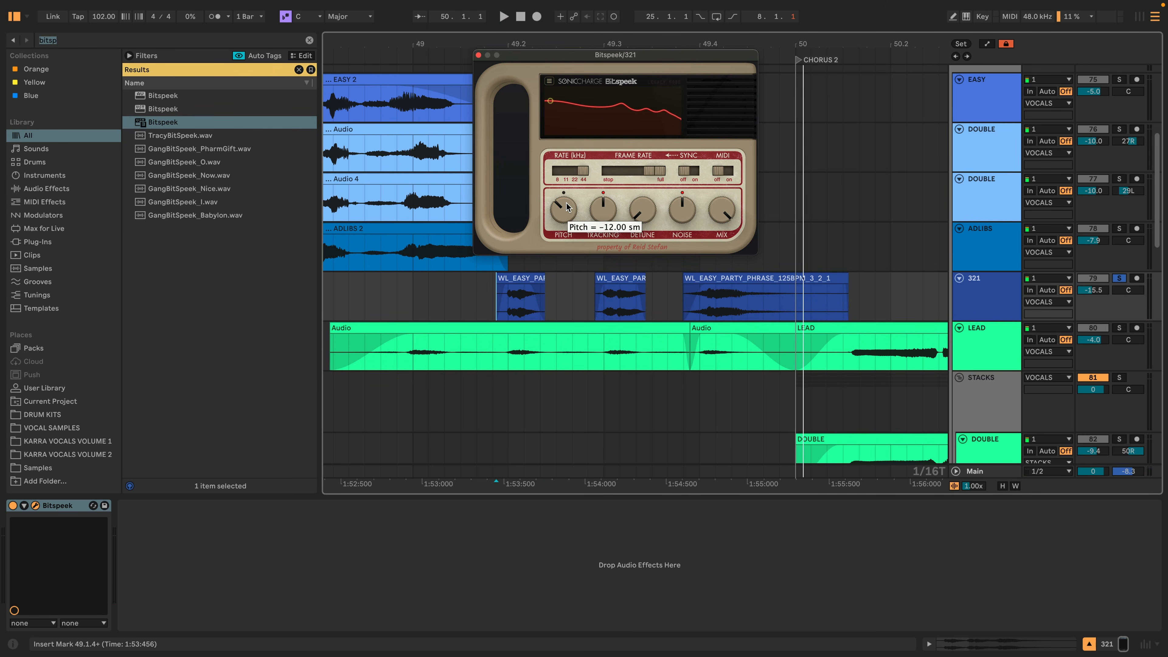
drag(567, 203, 566, 193)
Automate Bitspeek's Pitch to slope down from the first 321 clip to the third, and play the phrase back
key(a)
click(499, 302)
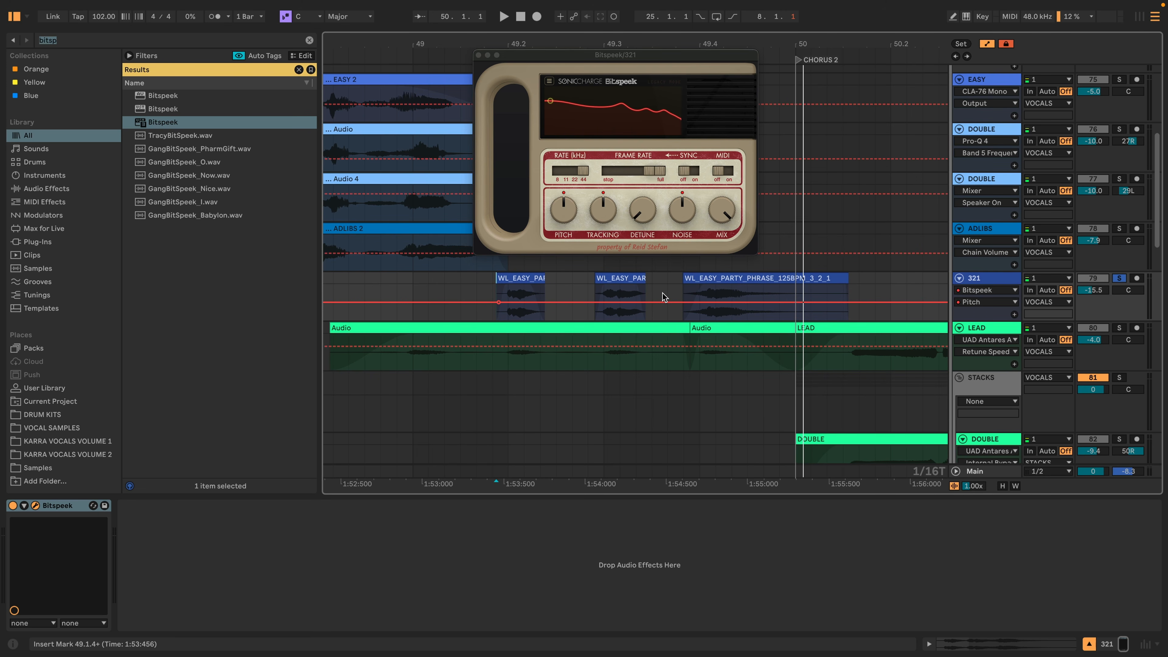
drag(700, 303, 699, 308)
click(484, 280)
key(space)
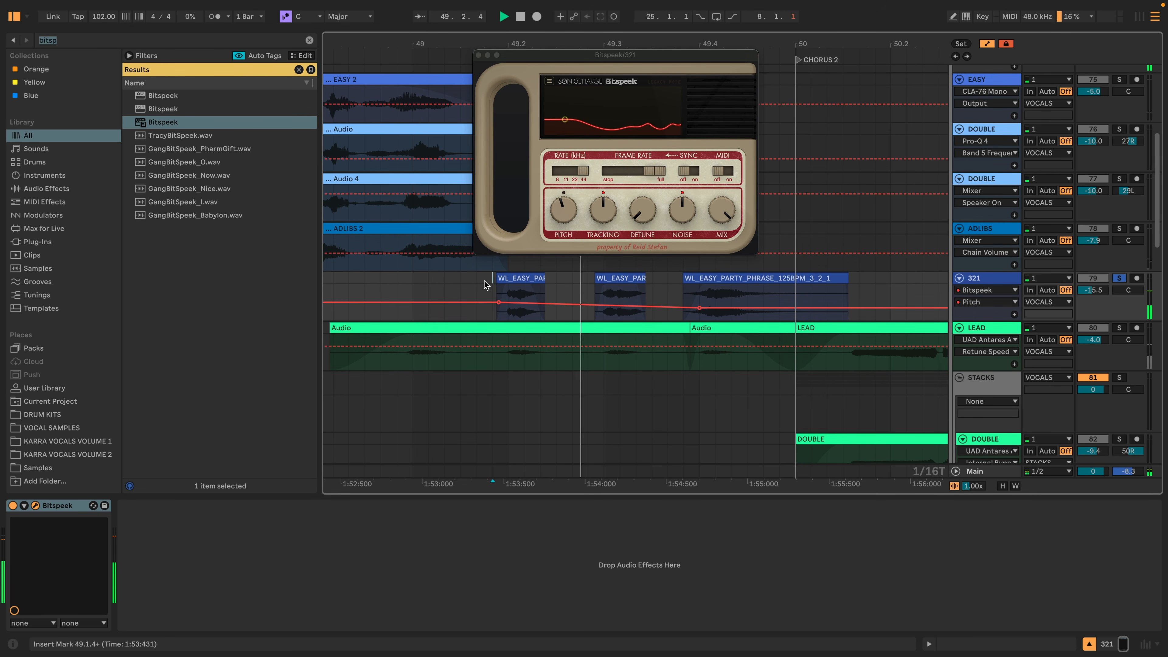
key(space)
key(space)
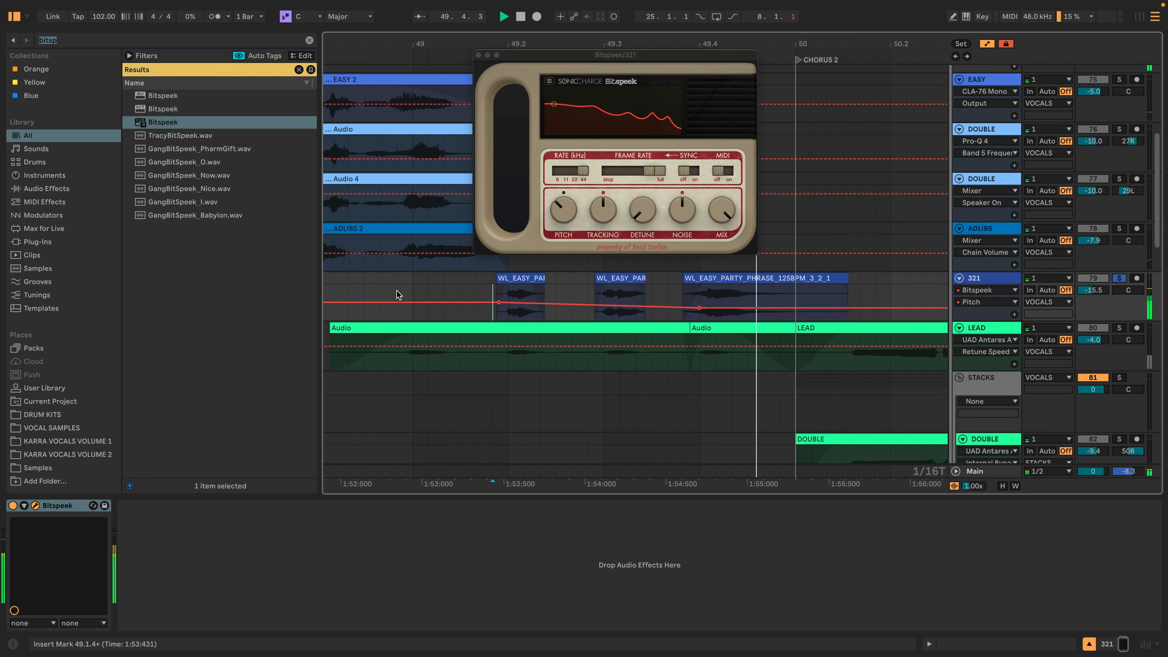
key(space)
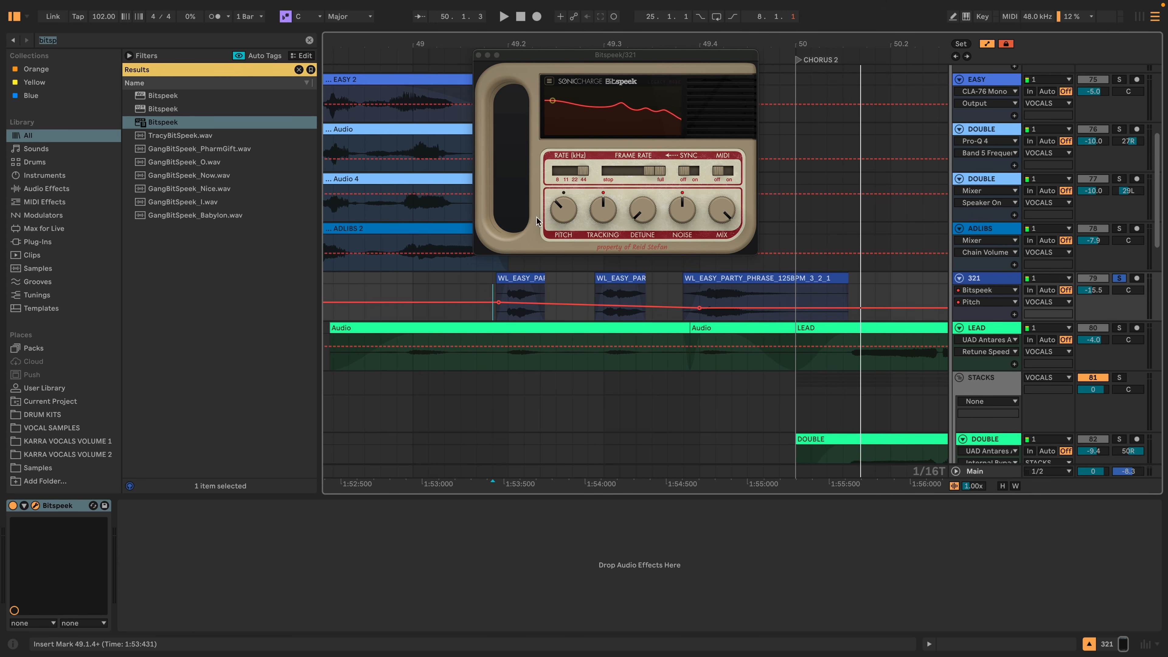
Search the browser for "effectr" and load Effectrix after Bitspeek on the 321 track
click(114, 41)
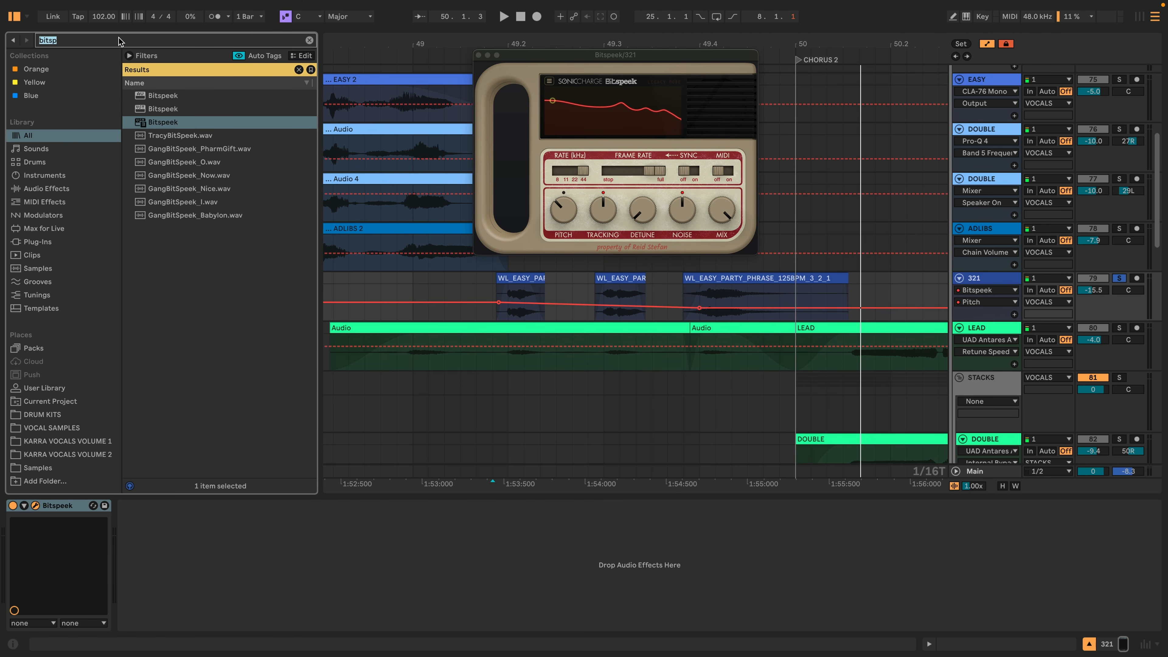
text(effect)
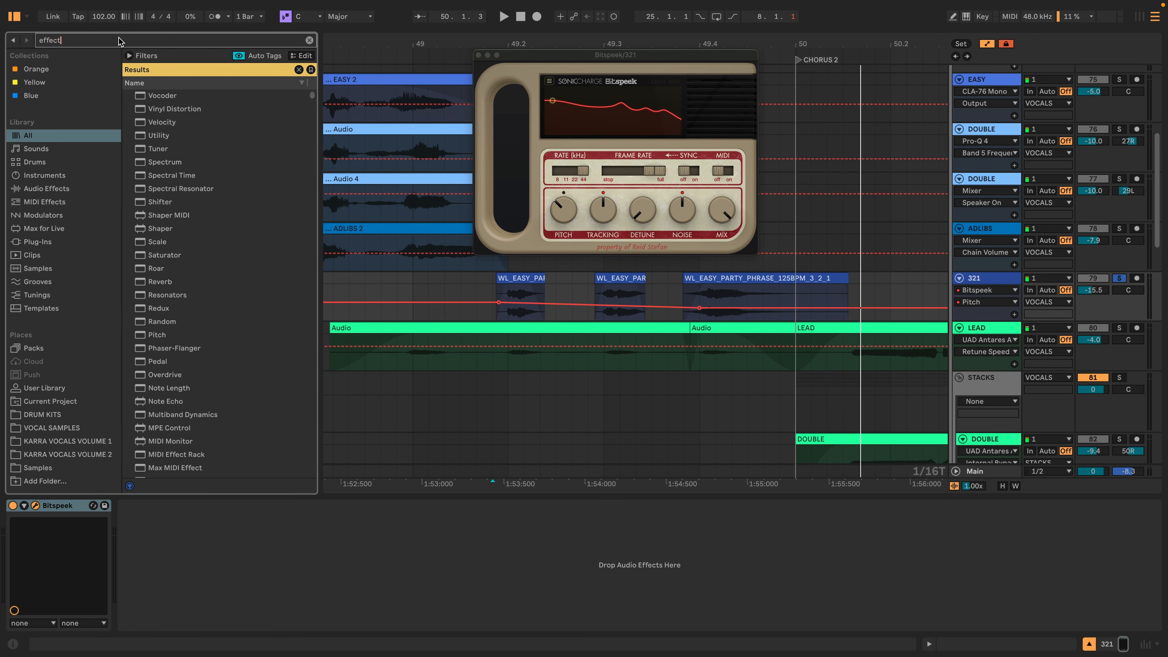
text(r)
click(182, 162)
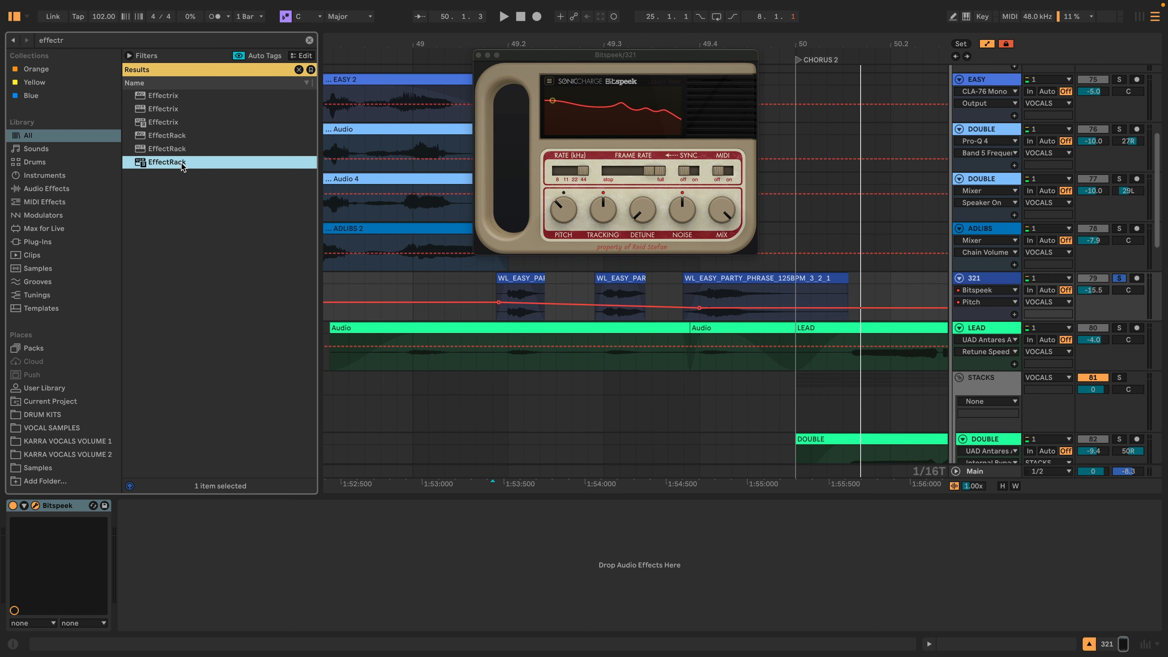
double_click(174, 123)
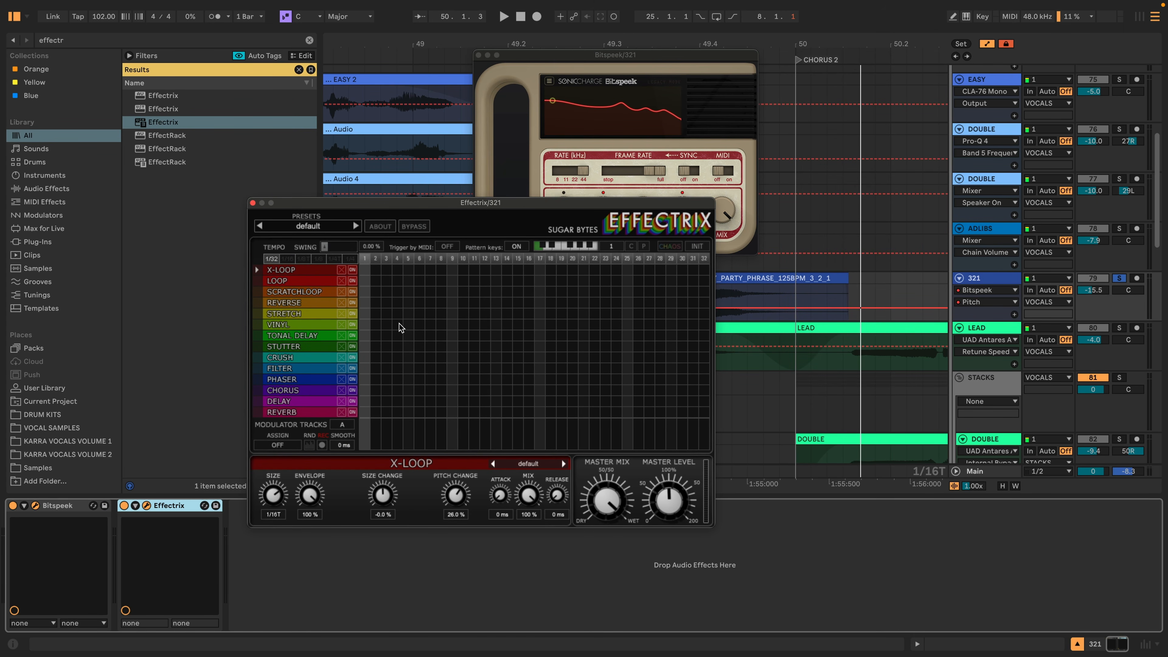
Draw a Vinyl effect block in Effectrix from step 25 to the pattern's end and play the 321 clips
drag(624, 328, 664, 324)
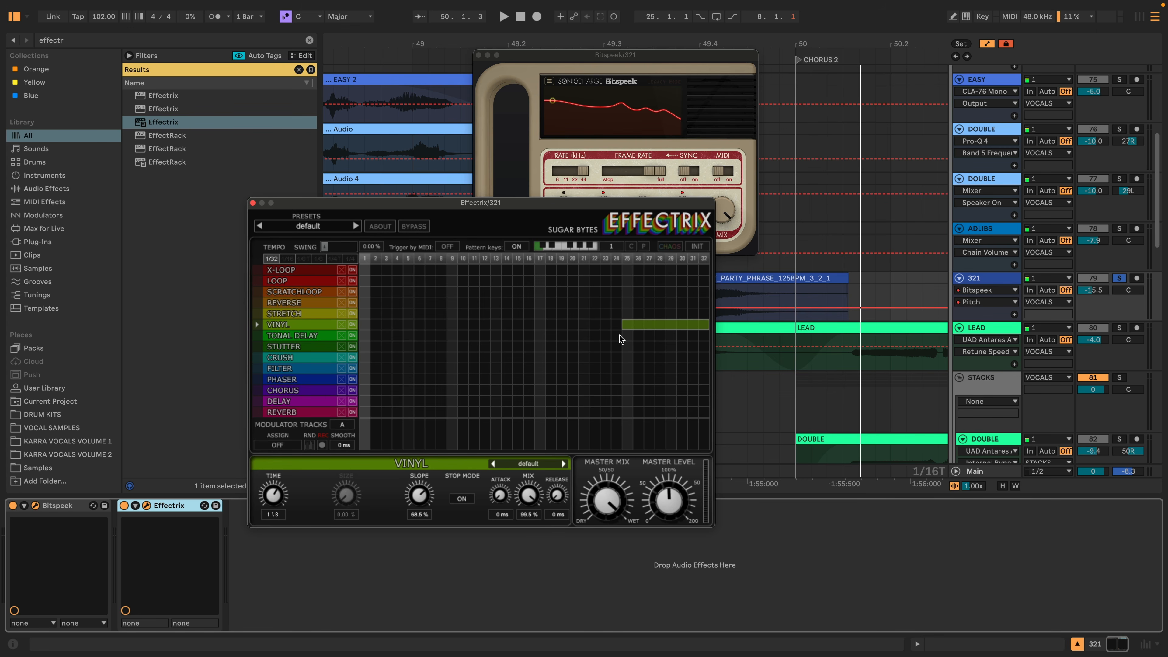
key(space)
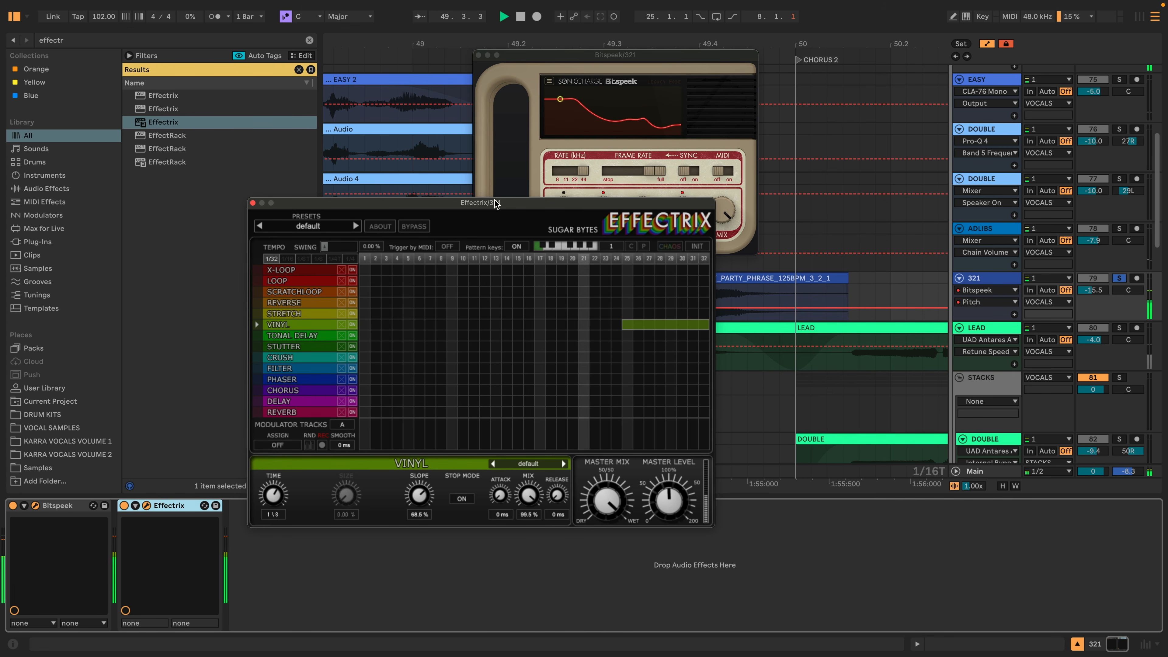
Set Effectrix's Vinyl Time to 1/4, start the Vinyl block at step 26 instead, and play the 321 clips
click(264, 507)
drag(264, 507, 258, 517)
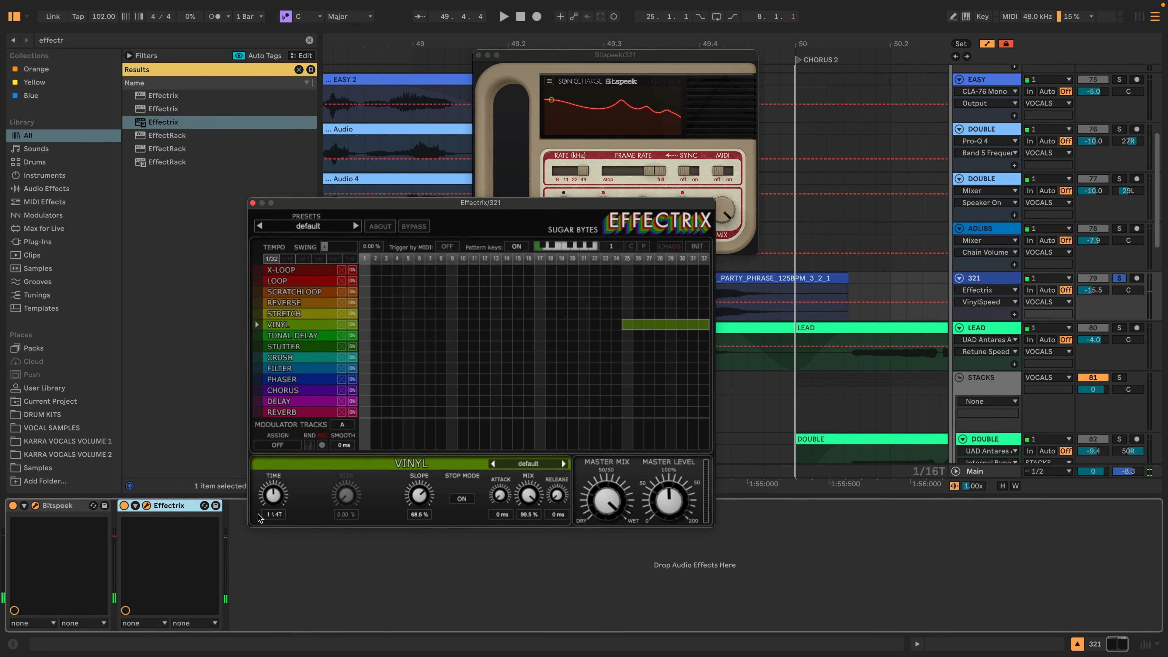
click(637, 323)
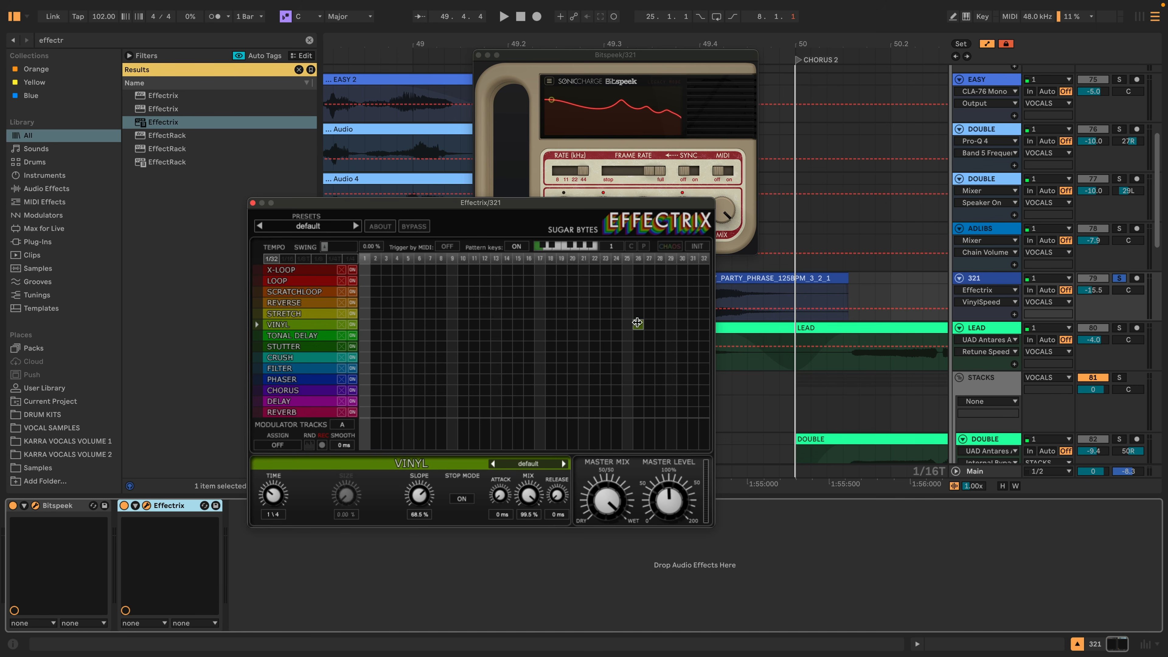
key(space)
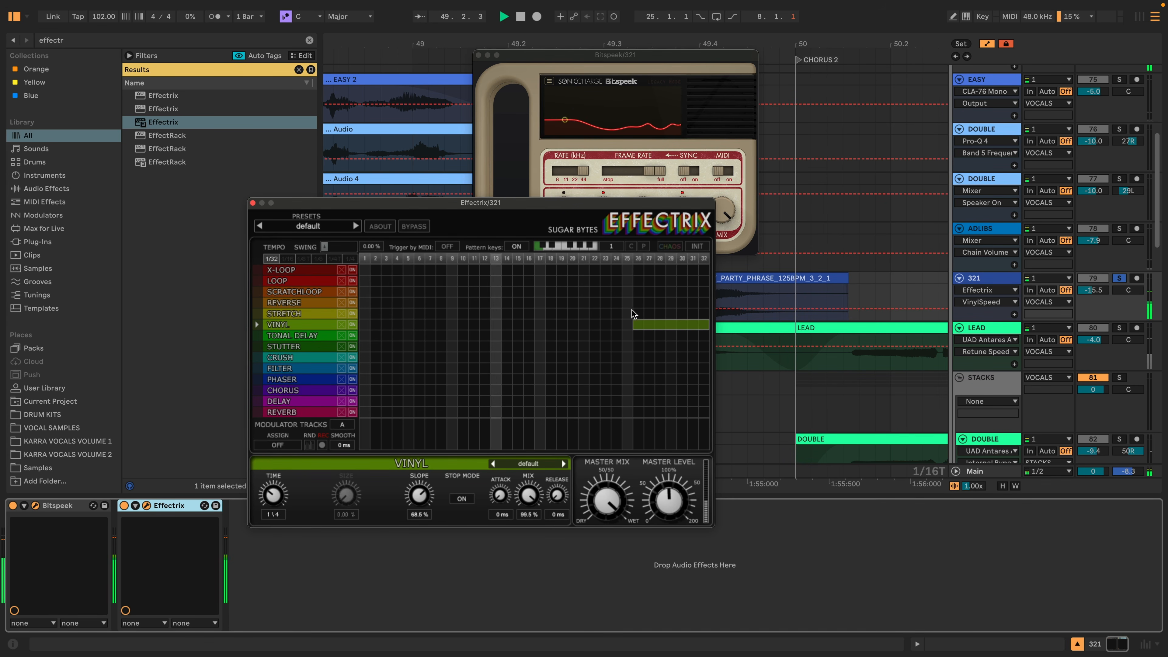
key(space)
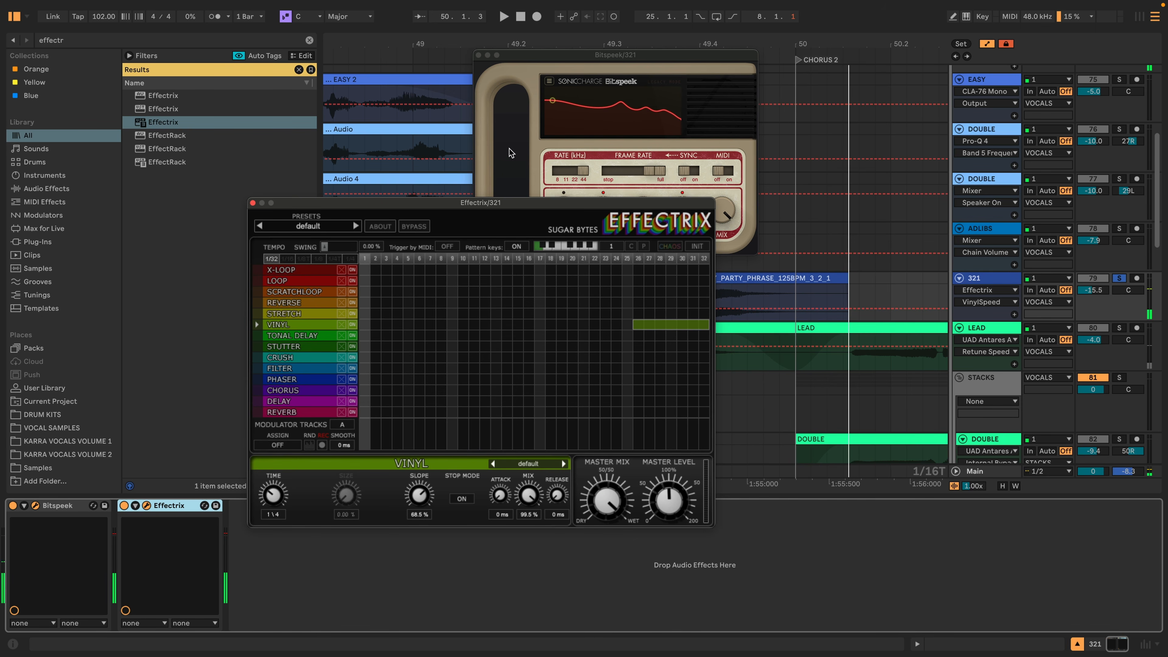
Play the 321 clips with Bitspeek and Effectrix both bypassed for comparison, and re-enable the two plug-ins
shift+click(57, 506)
key(space)
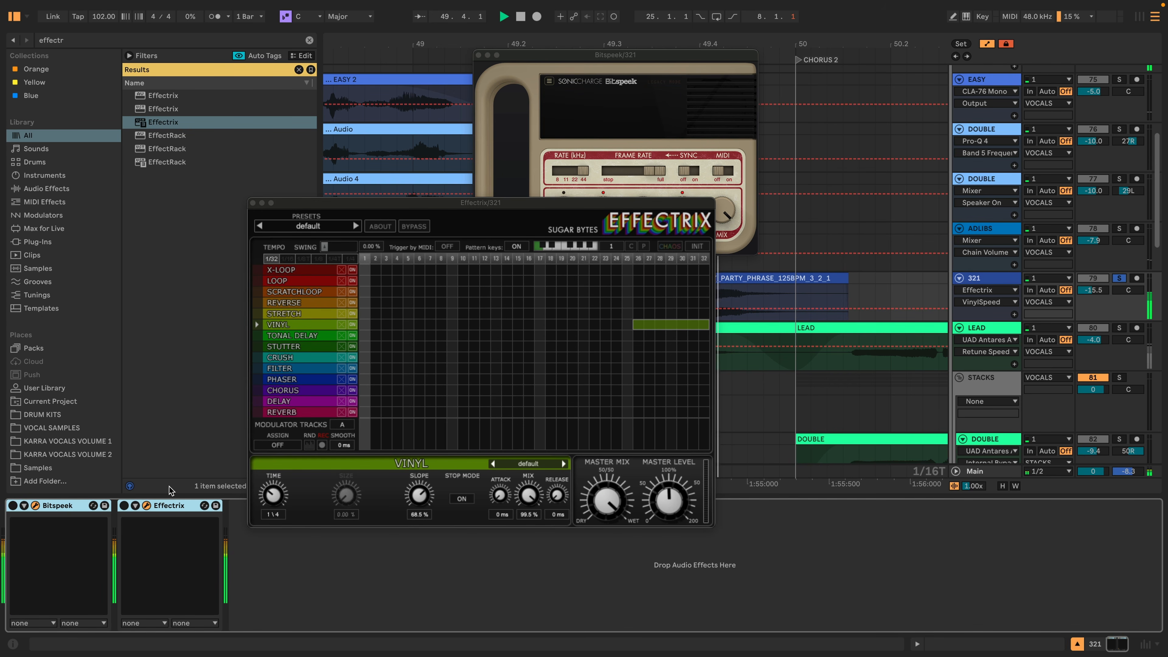
key(0)
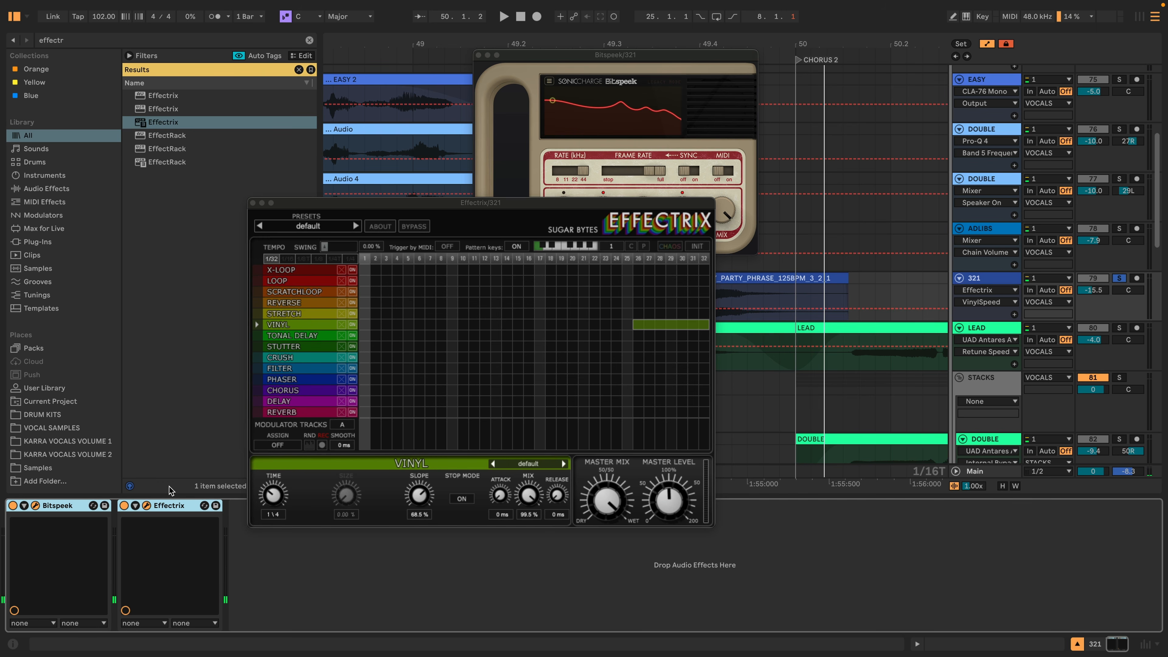
Play the 321 clips unsoloed in the full mix and set the 321 track's volume to -11.5 dB
key(space)
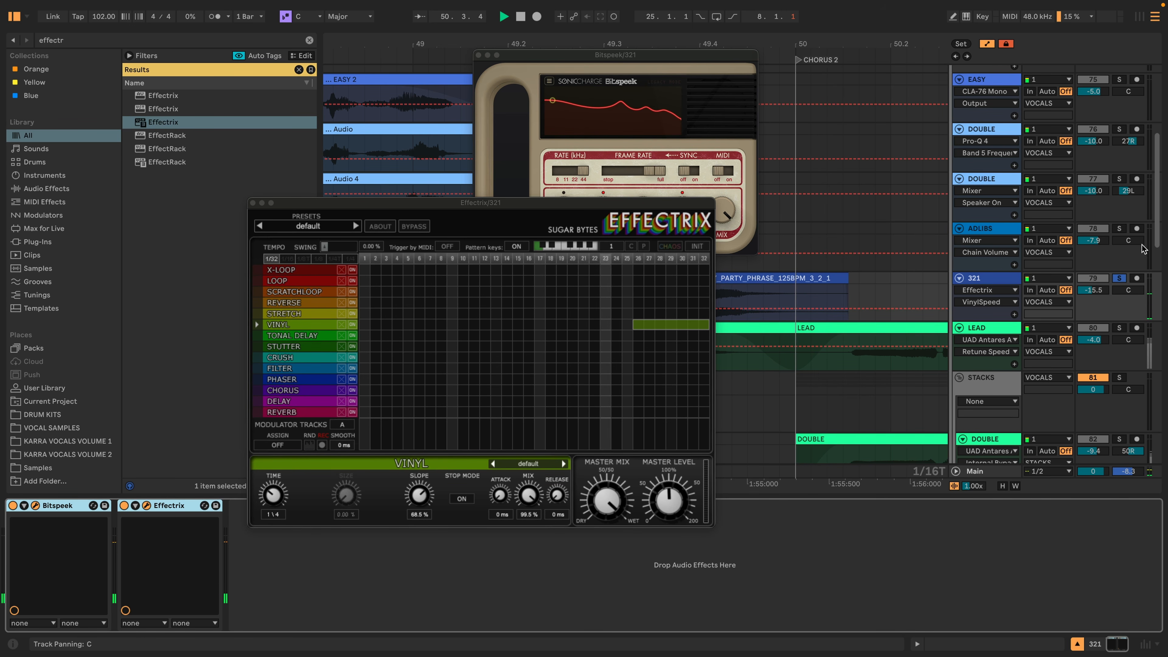
key(super+alt+b)
drag(1104, 288, 1105, 277)
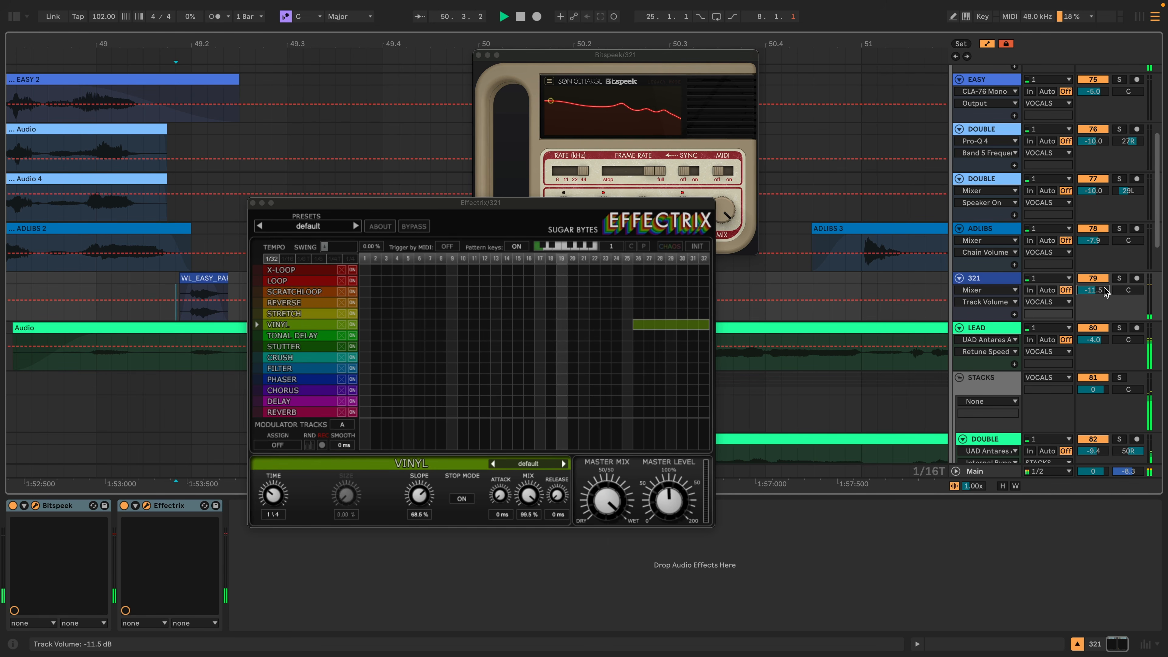
Close the Effectrix and Bitspeek windows and hide the automation in the arrangement
click(252, 203)
key(a)
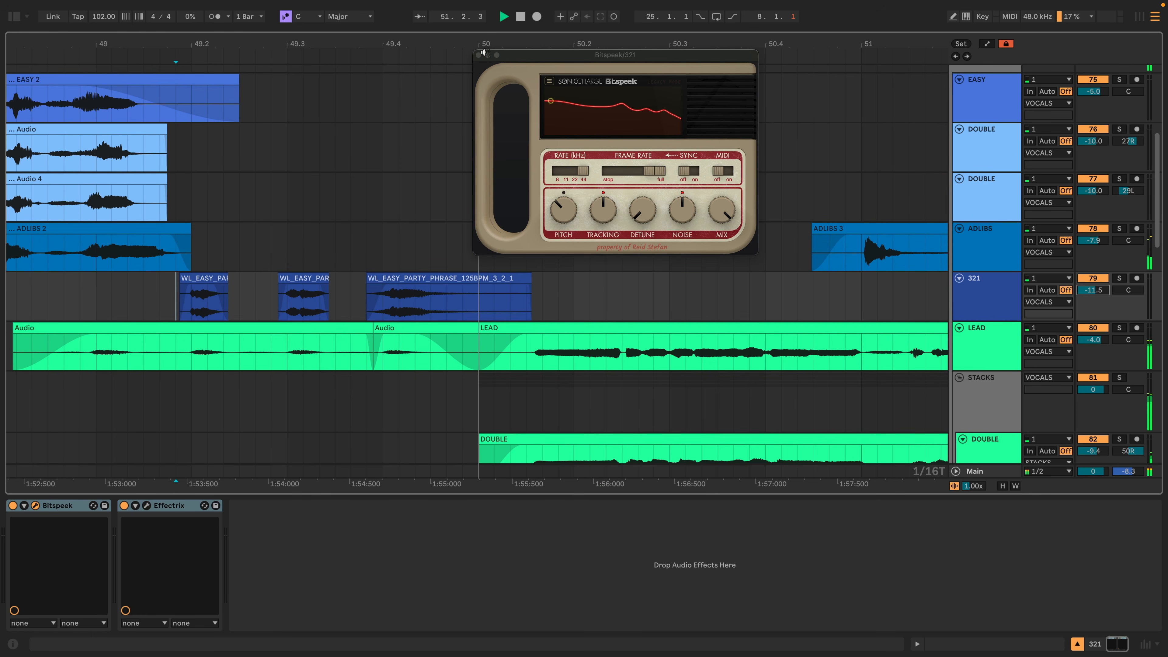
click(477, 54)
drag(472, 45, 472, 3)
scroll(227, 196, down, 5)
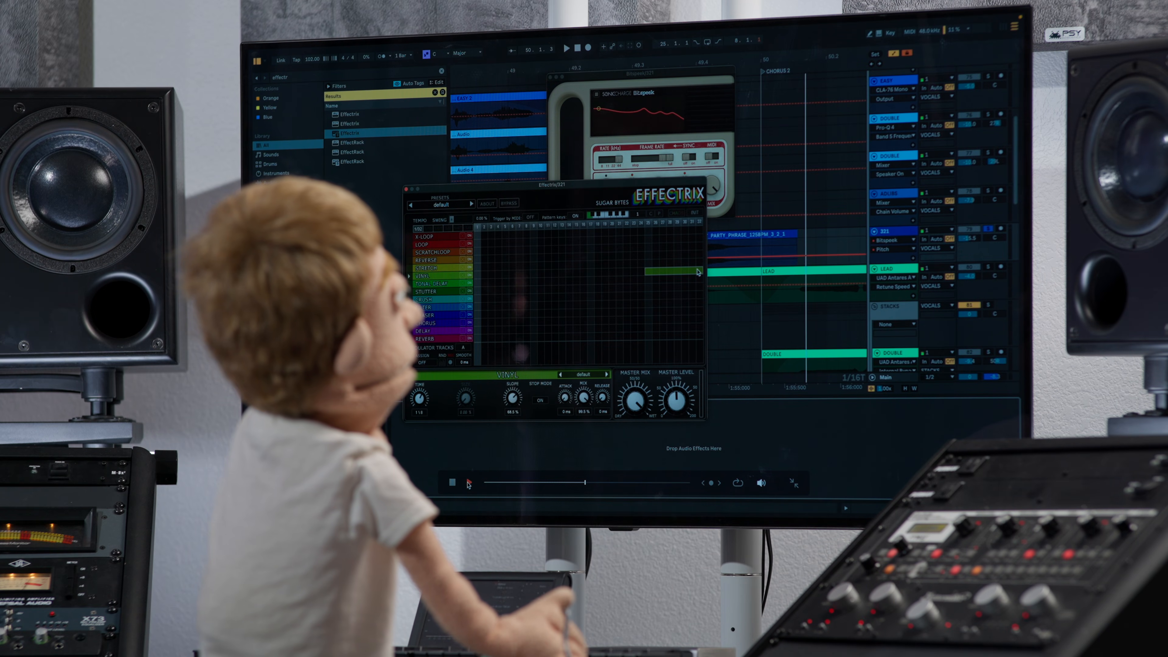
key(space)
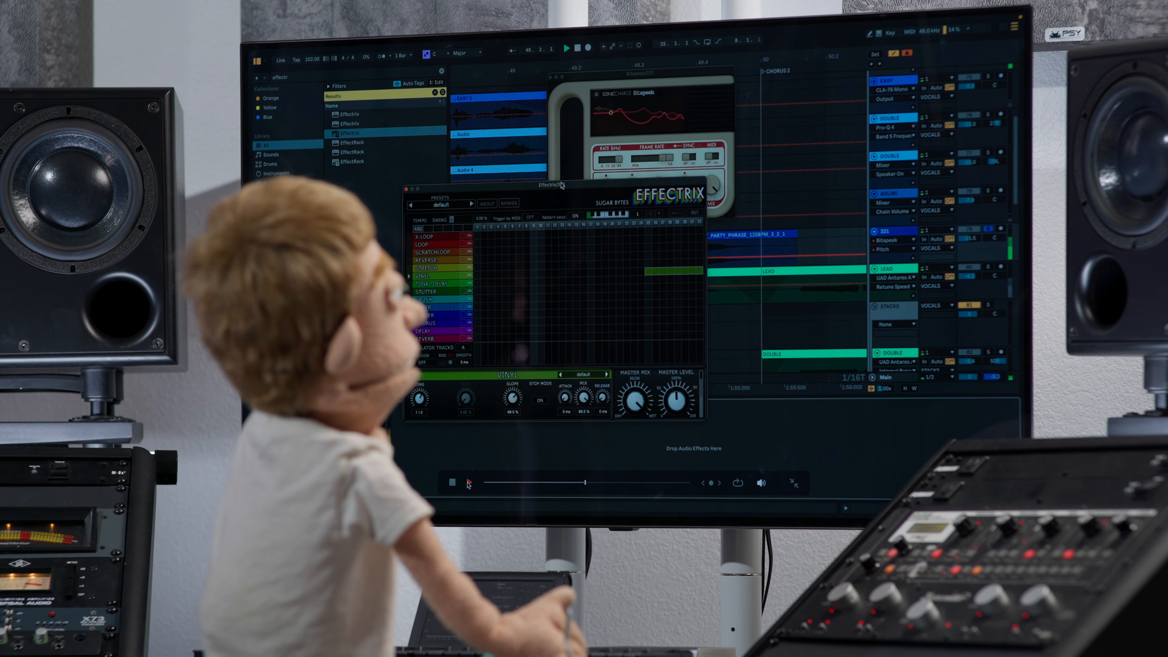
key(space)
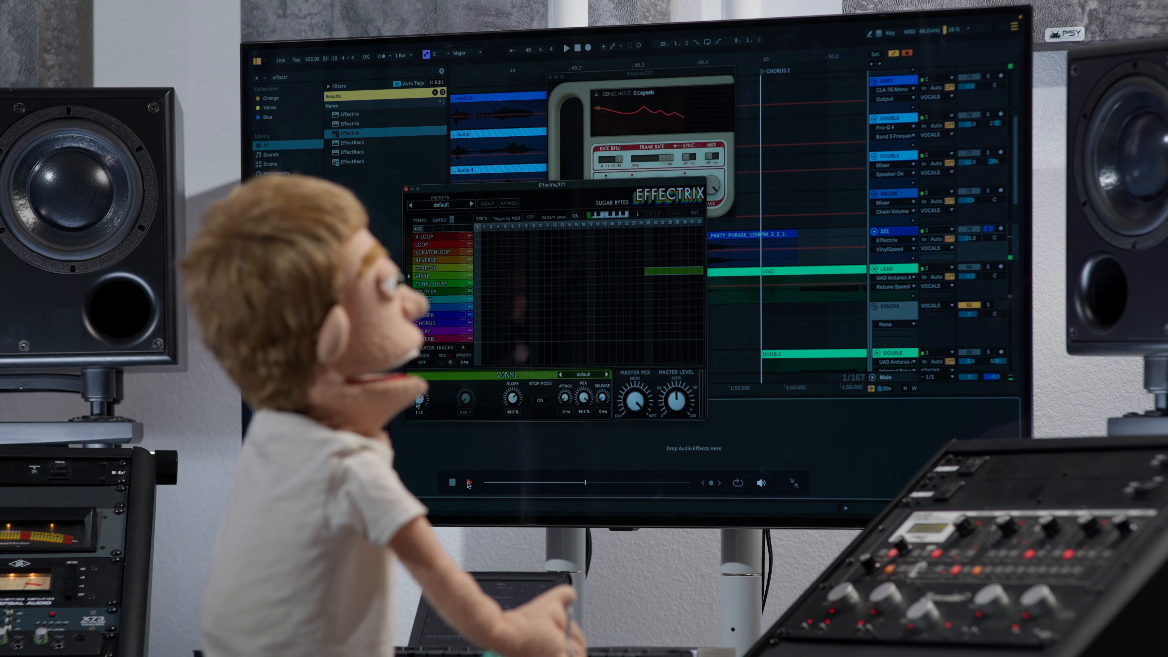
drag(419, 398, 409, 421)
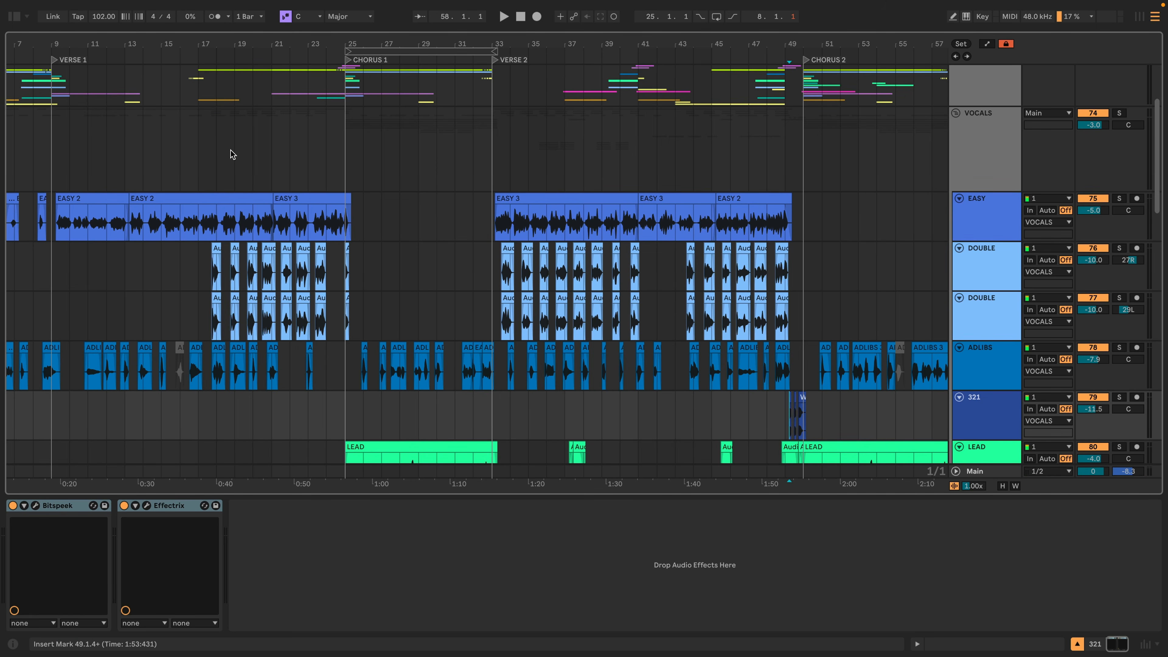
Solo the EASY vocal track and play its verse 1 vocal from bar 13
click(130, 226)
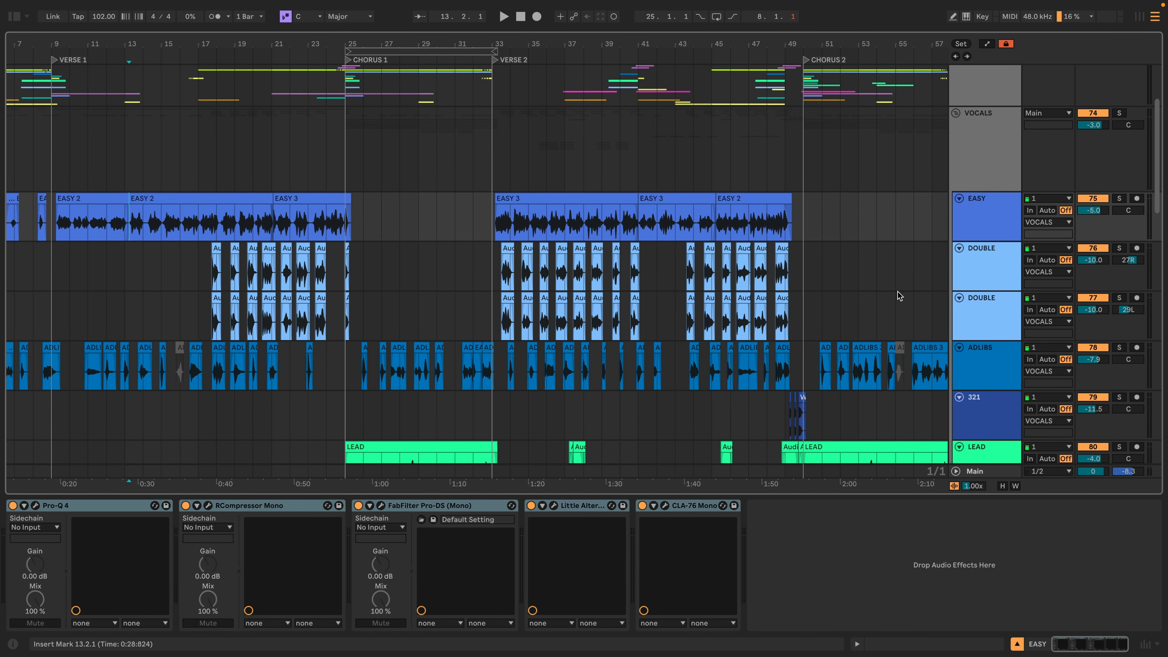
click(1120, 198)
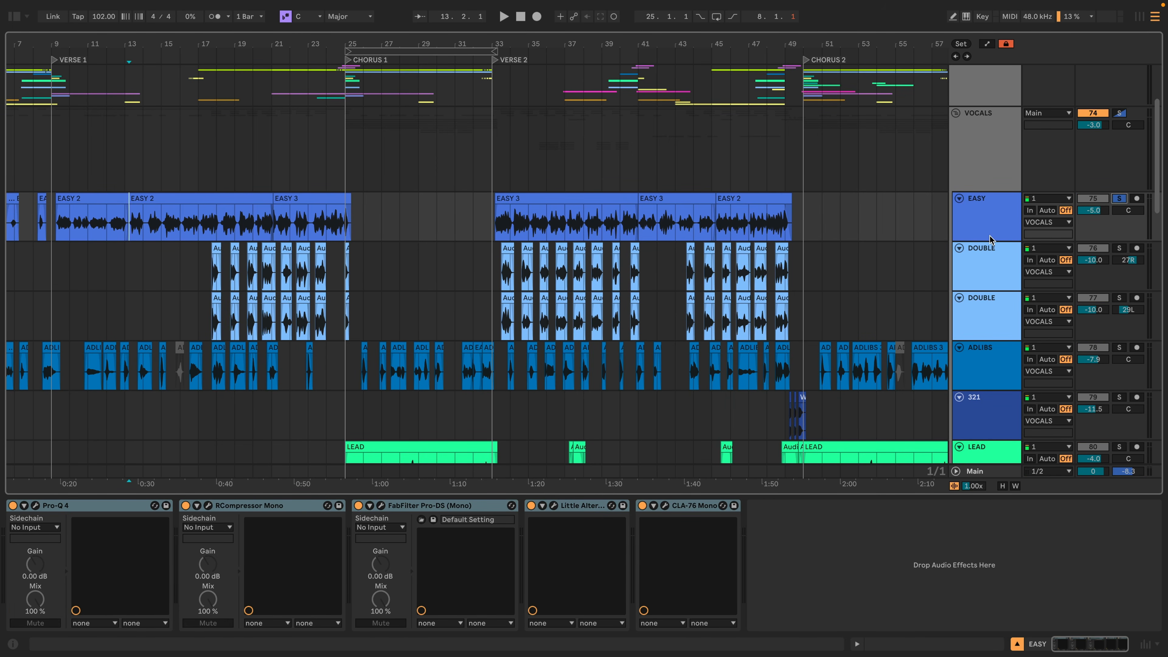
key(space)
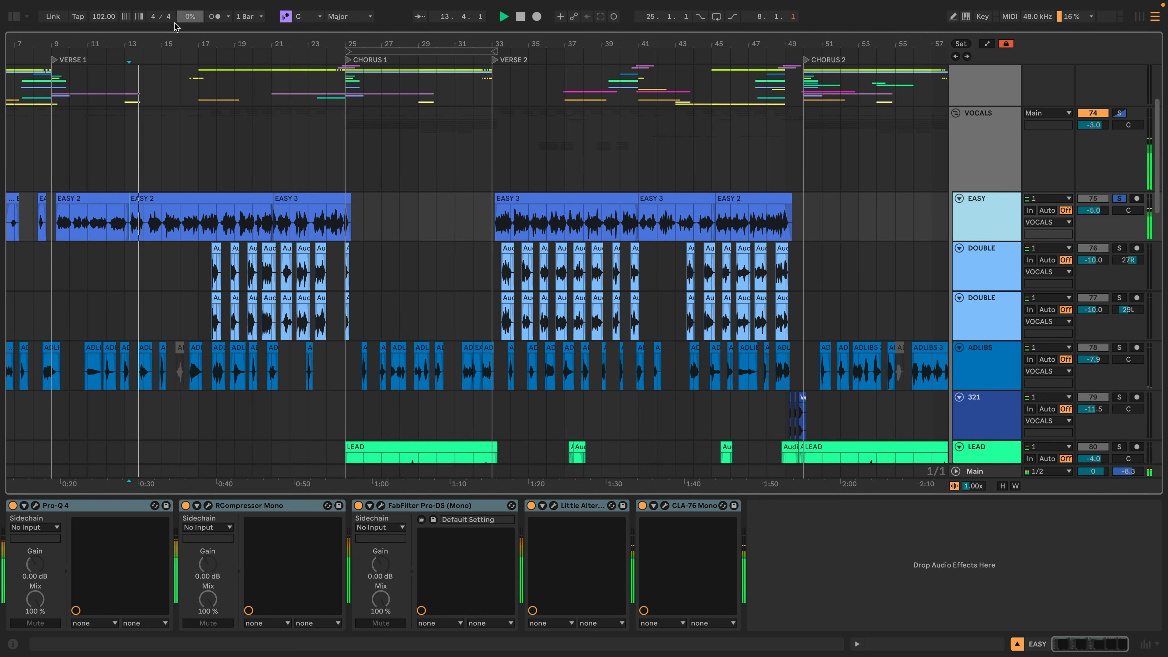
drag(122, 40, 147, 83)
key(space)
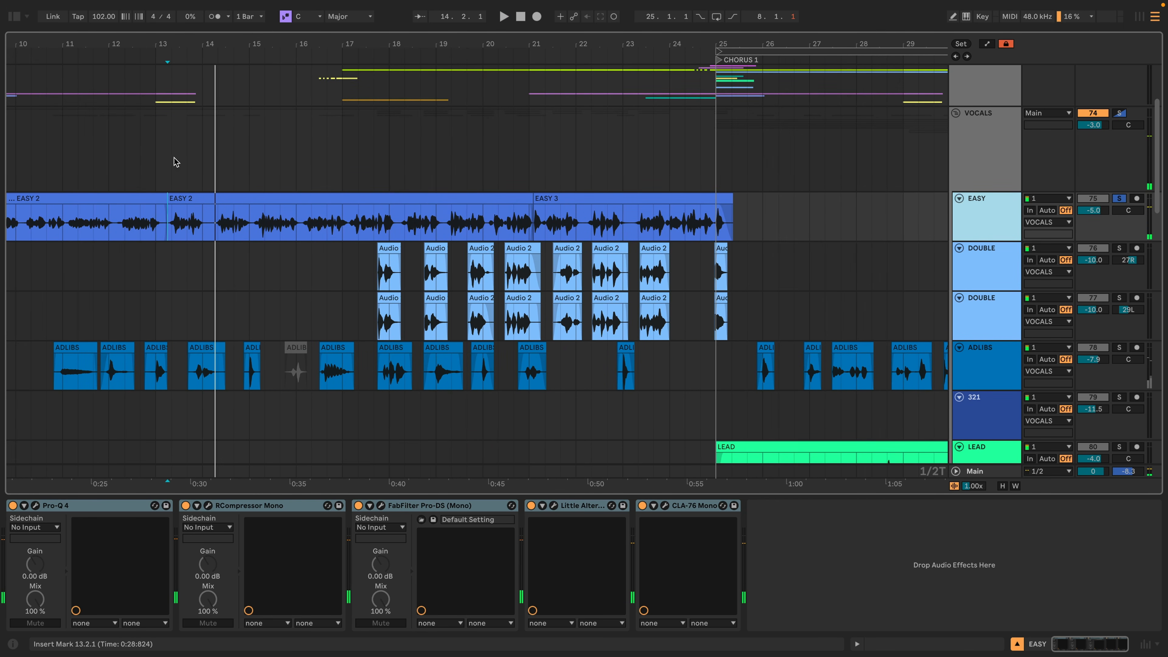
Add the Echo audio effect after CLA-76 Mono at the end of the EASY track's effect chain
key(super+alt+b)
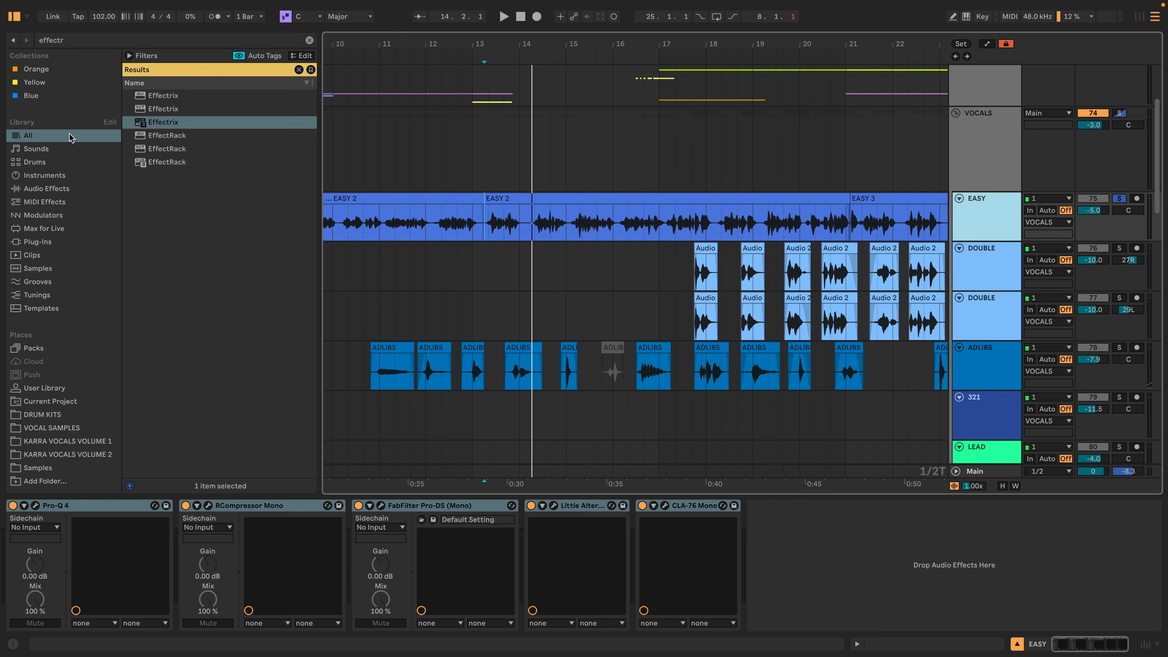
click(46, 188)
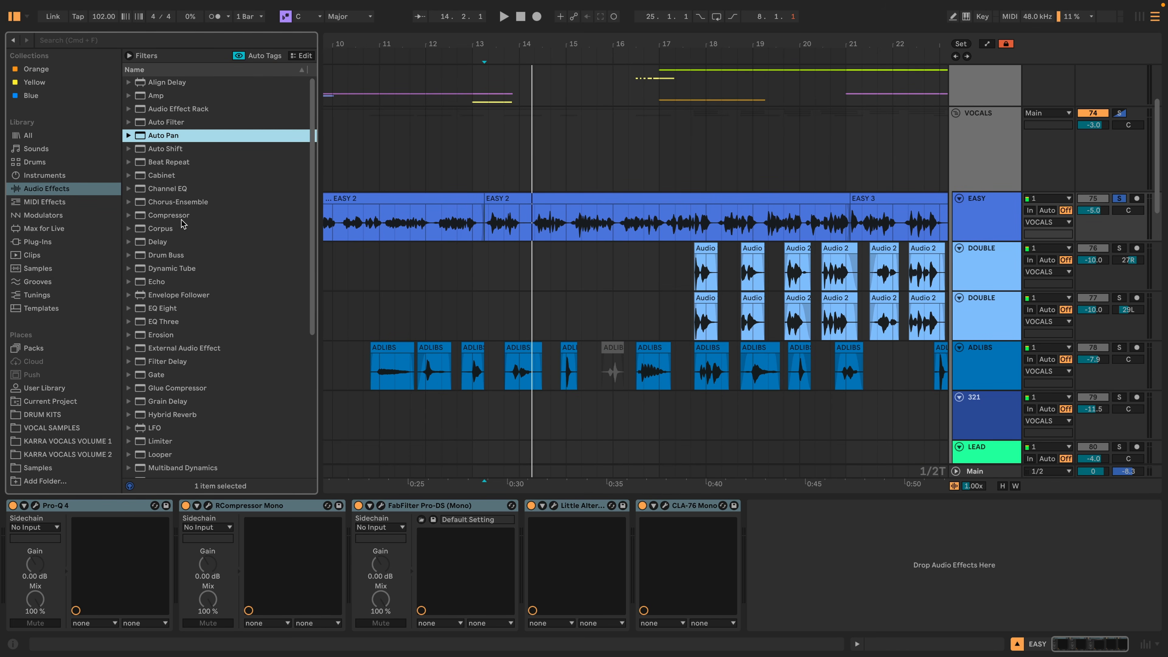
drag(175, 278, 825, 547)
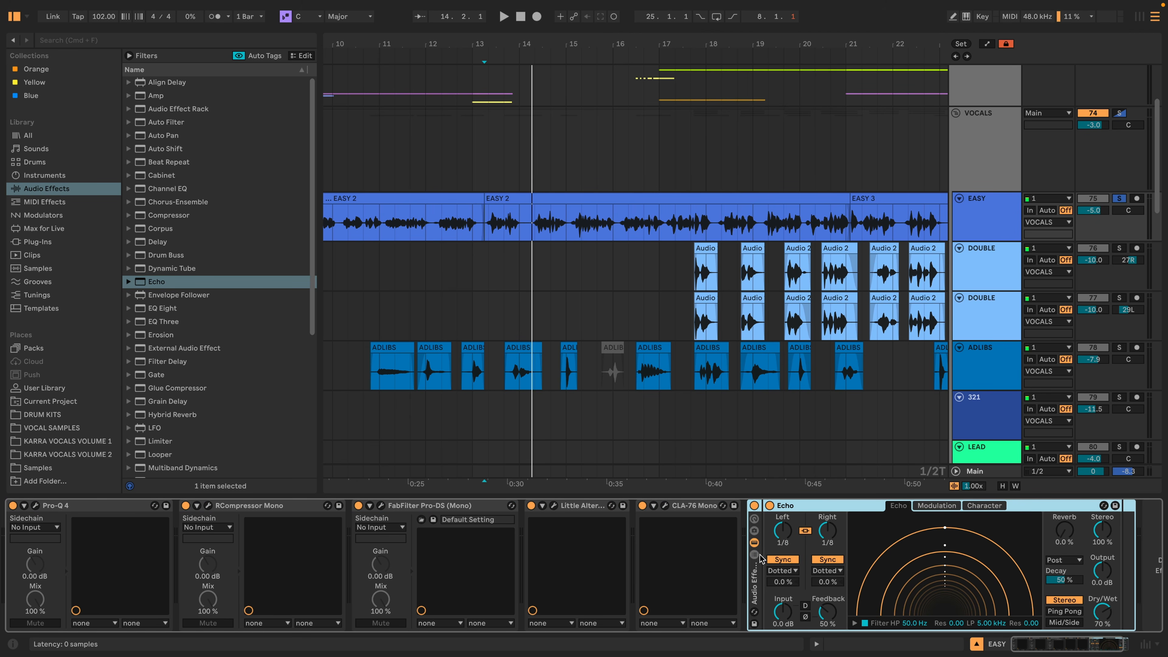
Group Echo into an Audio Effect Rack with a parallel DRY chain, with Echo at 65% feedback and 99% dry/wet
key(super+g)
right_click(786, 582)
click(816, 604)
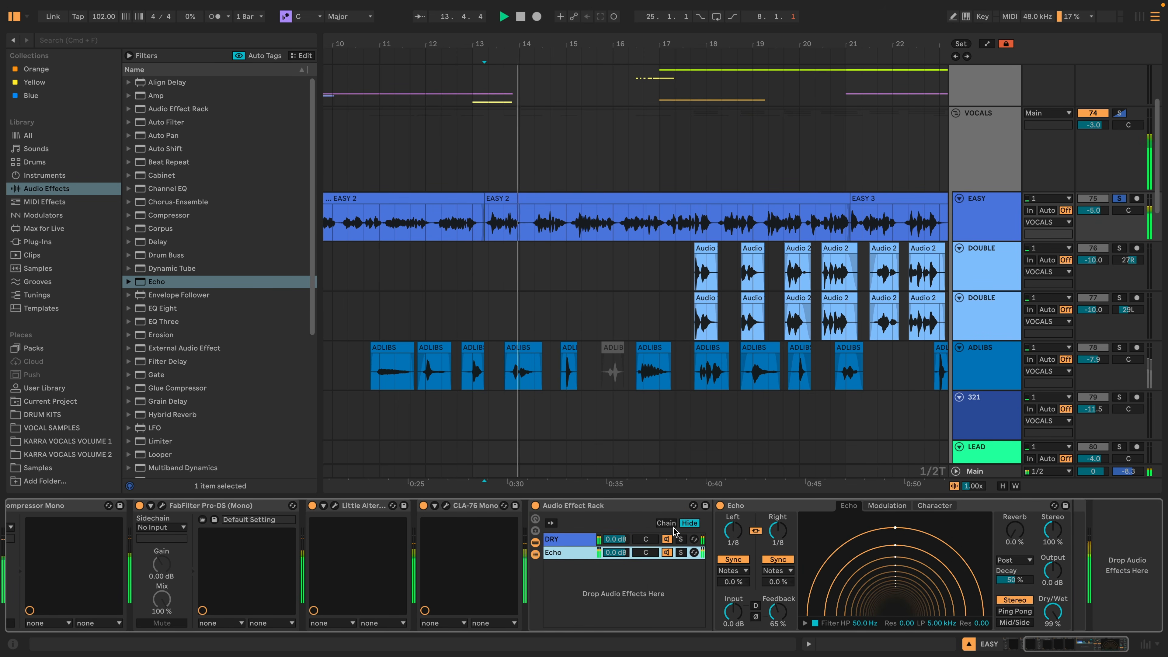
key(space)
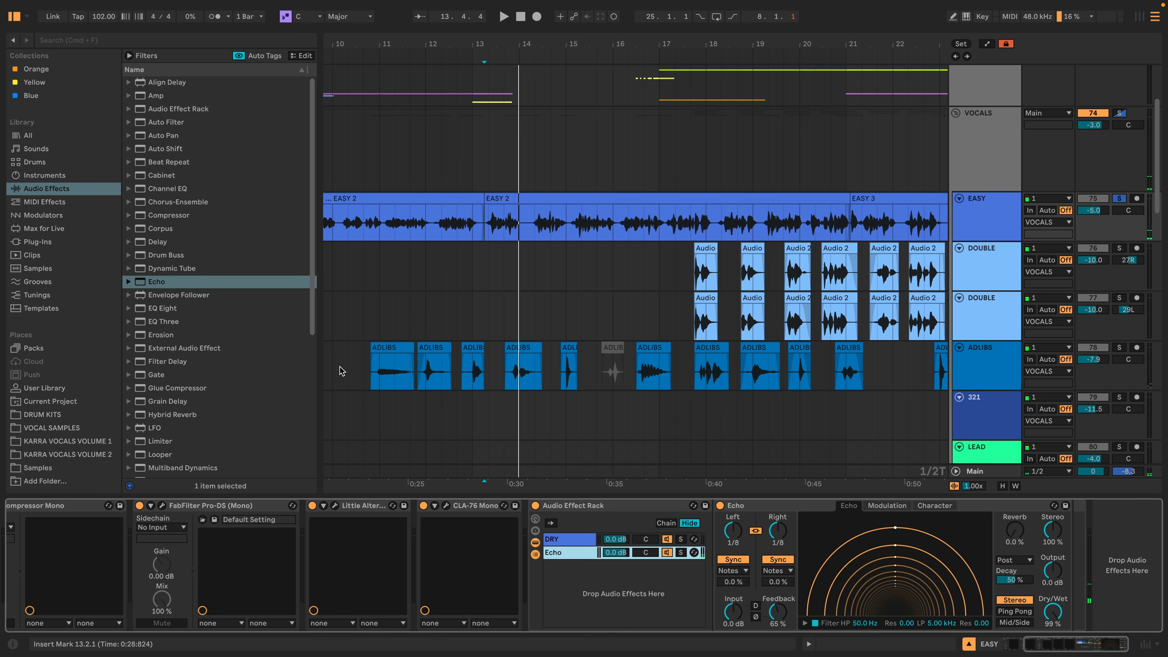
Insert a Utility before Echo in the rack's Echo chain and lower its gain to −∞ dB
scroll(280, 375, down, 5)
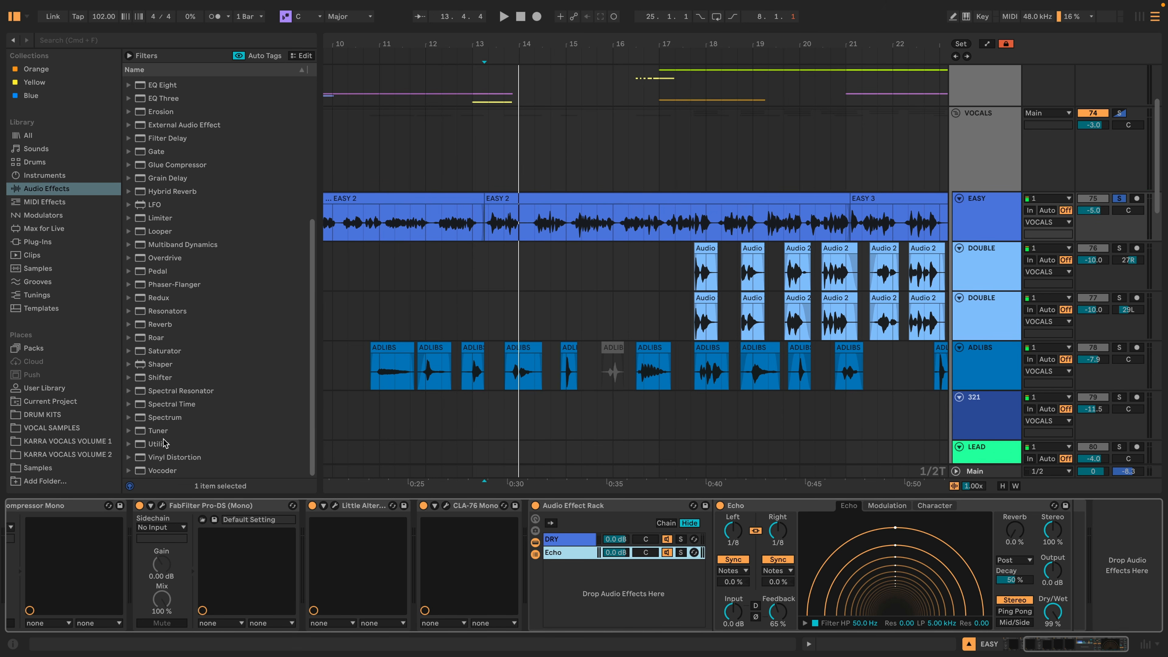
drag(163, 447, 788, 570)
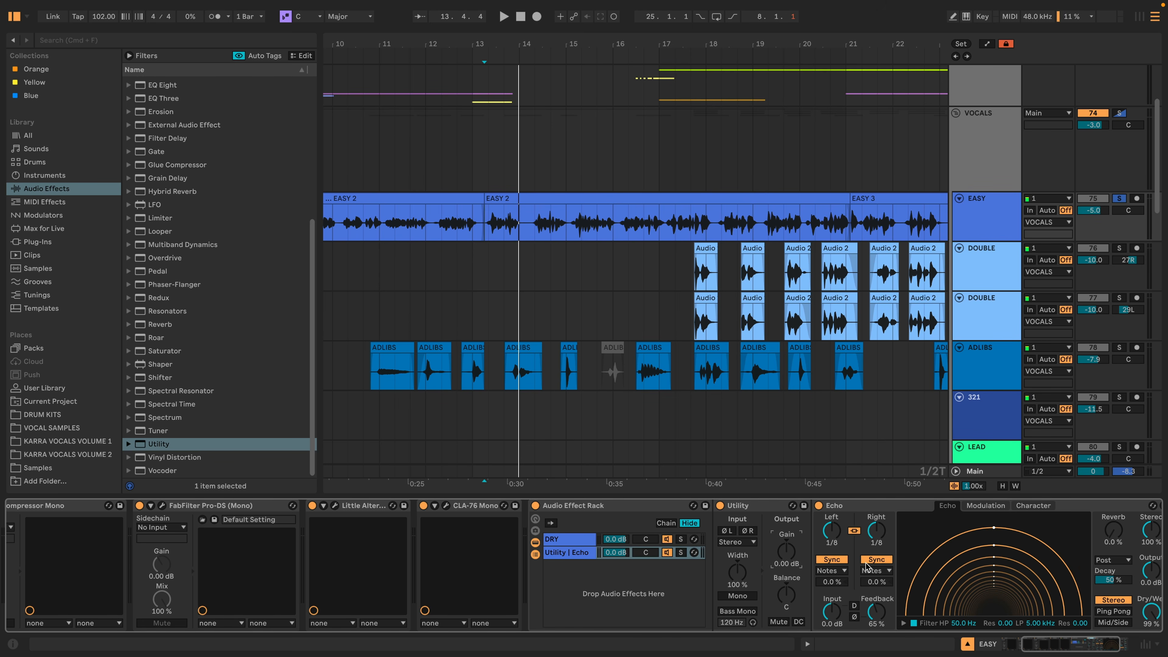
Automate the Utility gain on the EASY track with a short rise to about −9.8 dB just before bar 14, and audition it
key(a)
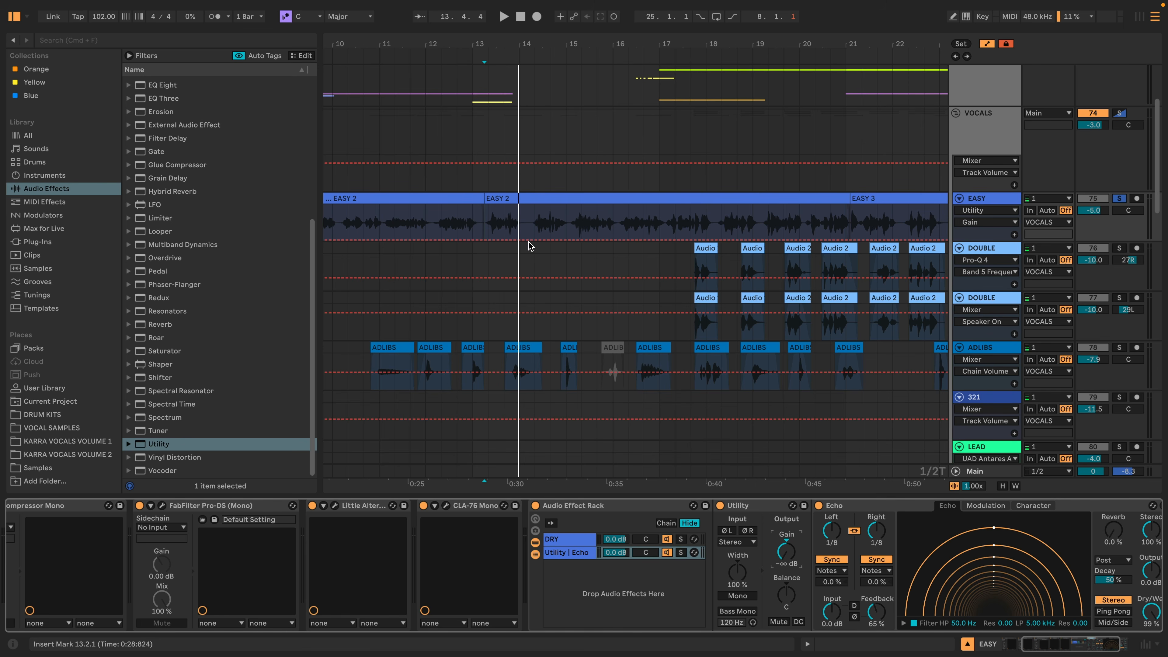
click(523, 241)
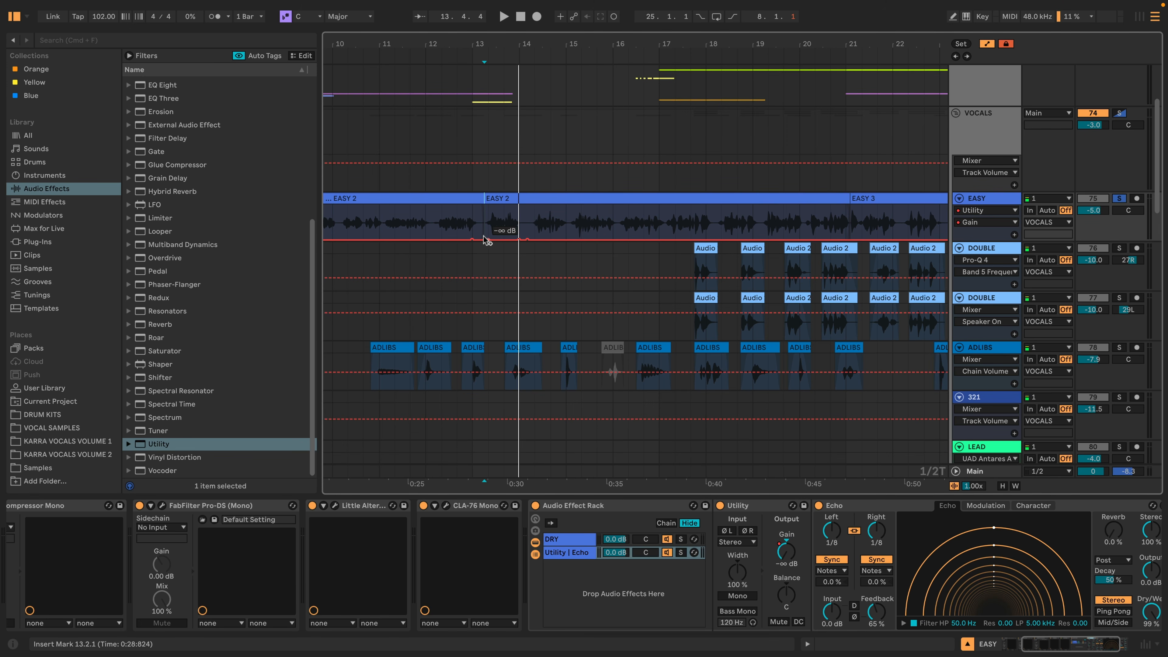
scroll(519, 230, up, 5)
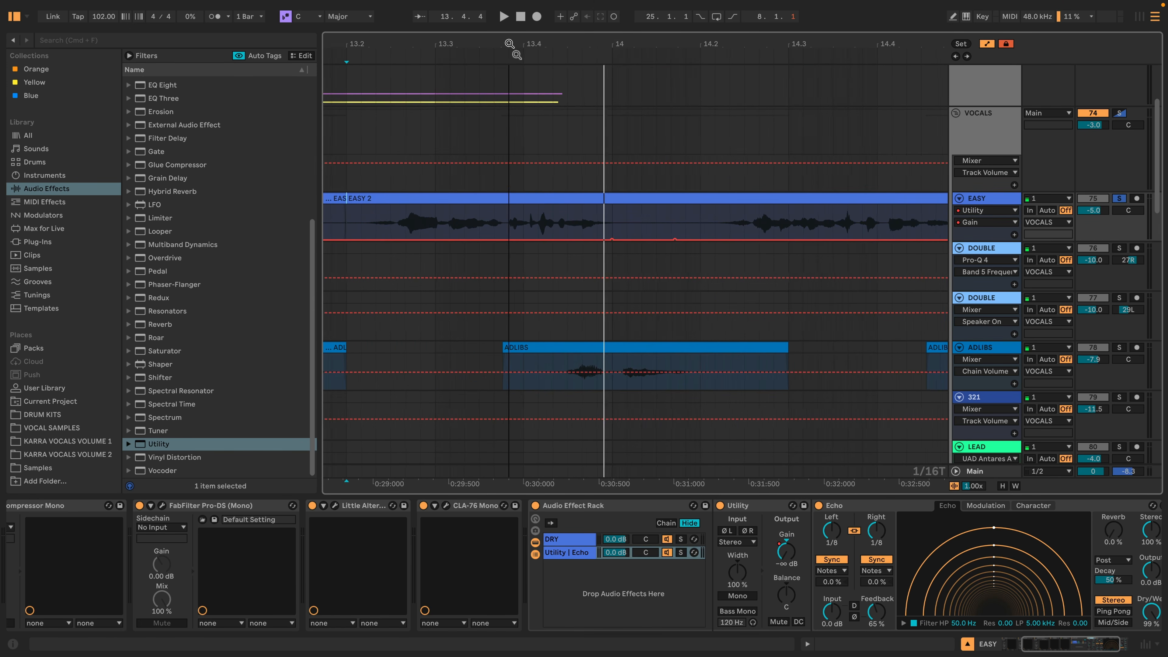
scroll(576, 78, up, 3)
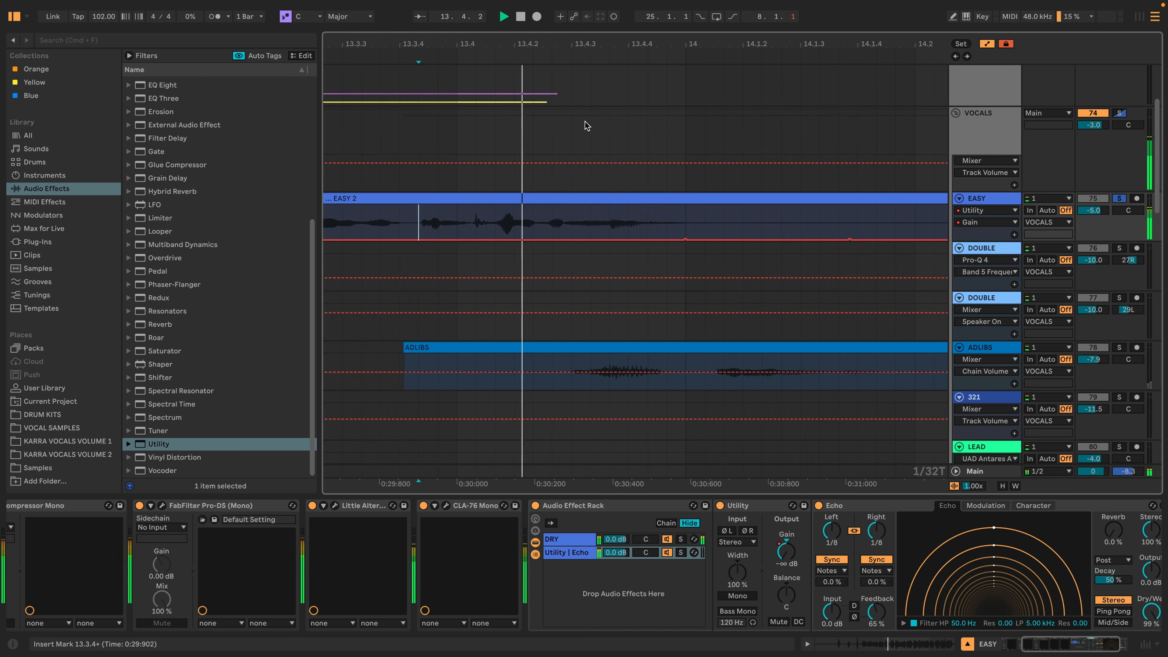
click(552, 221)
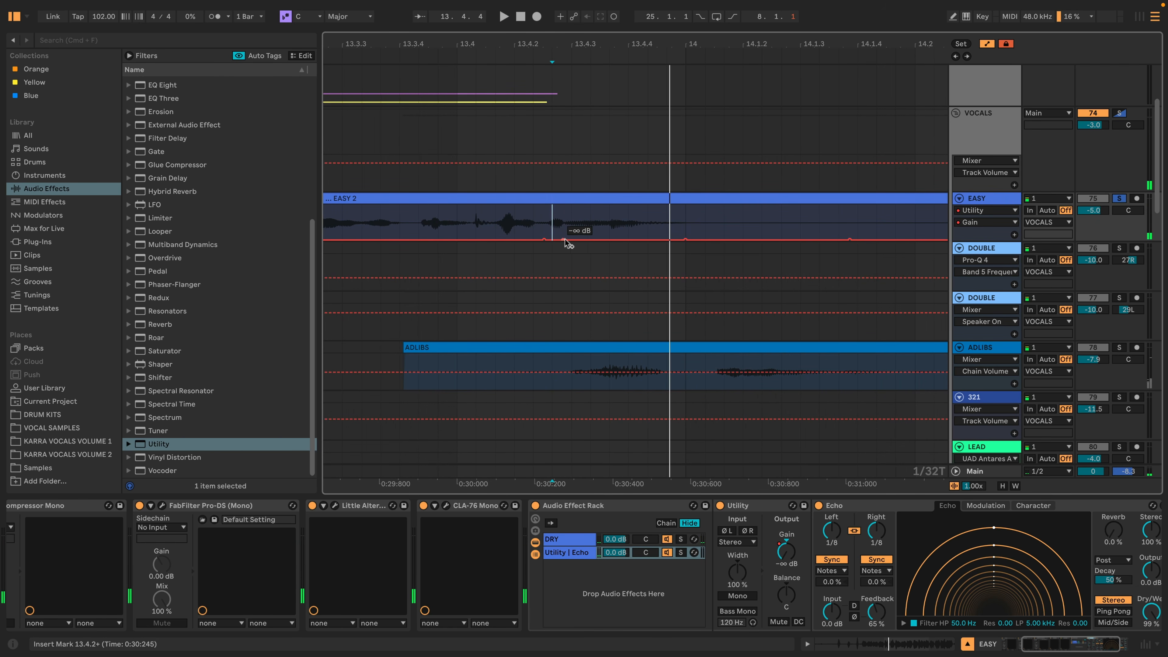
click(722, 238)
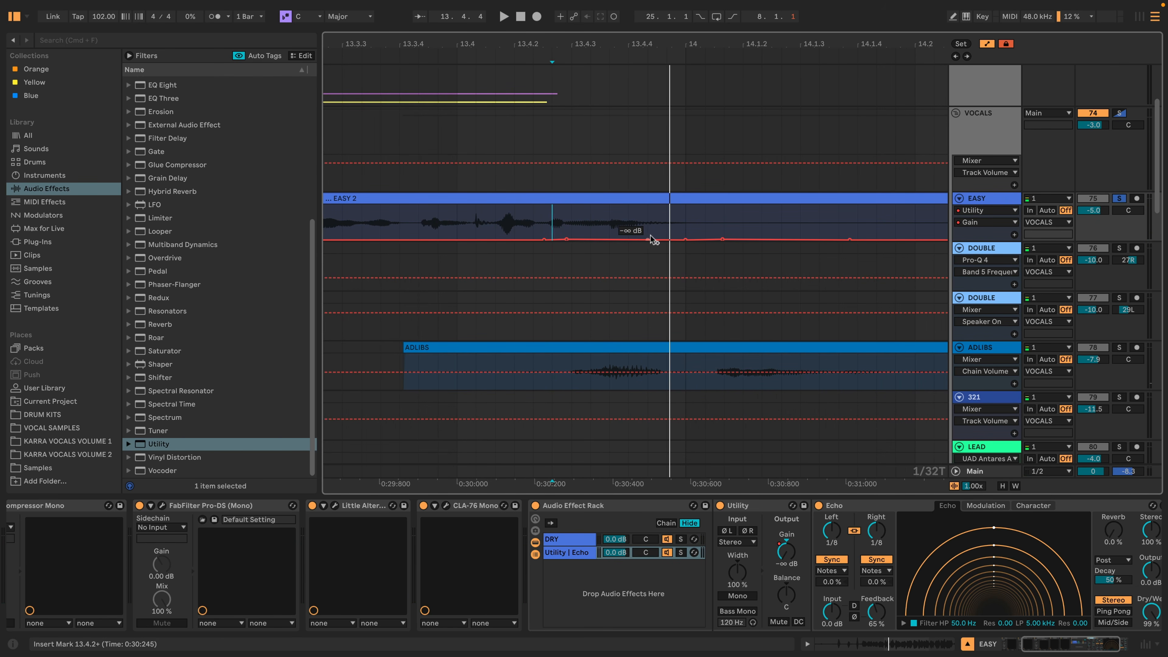
key(space)
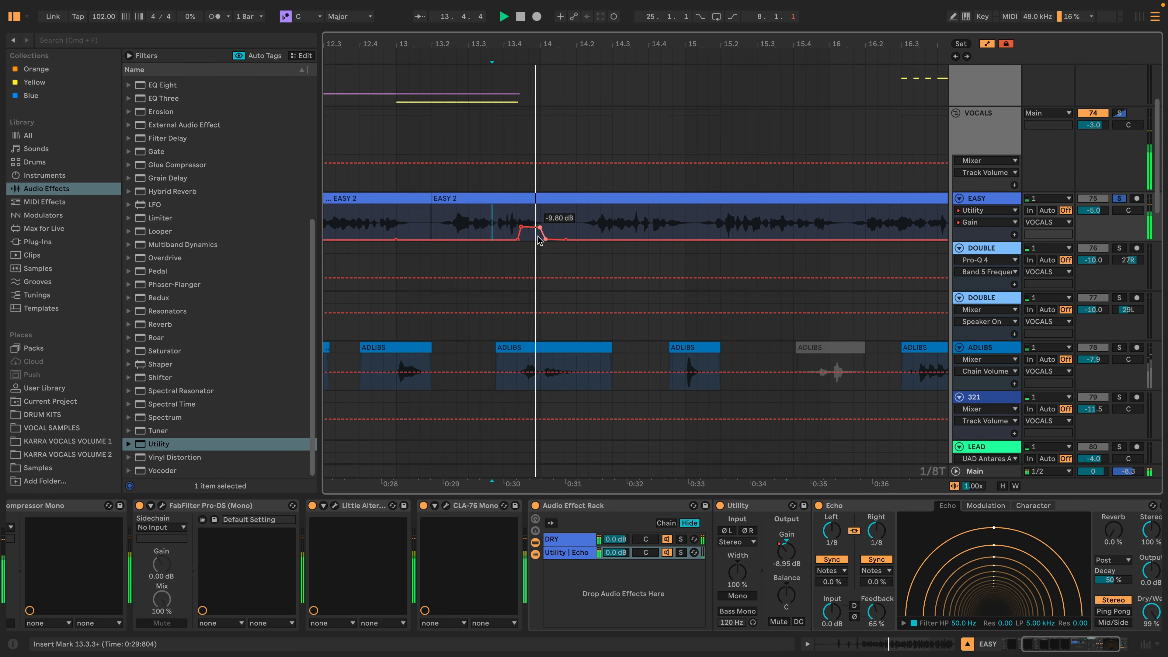
key(a)
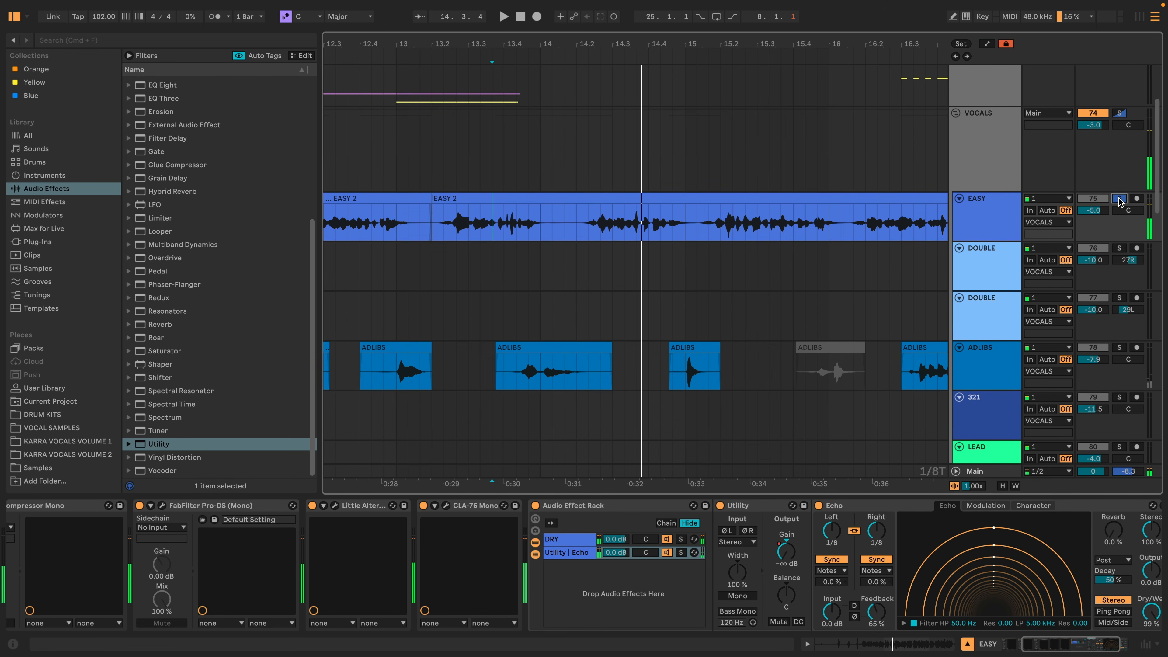
click(351, 221)
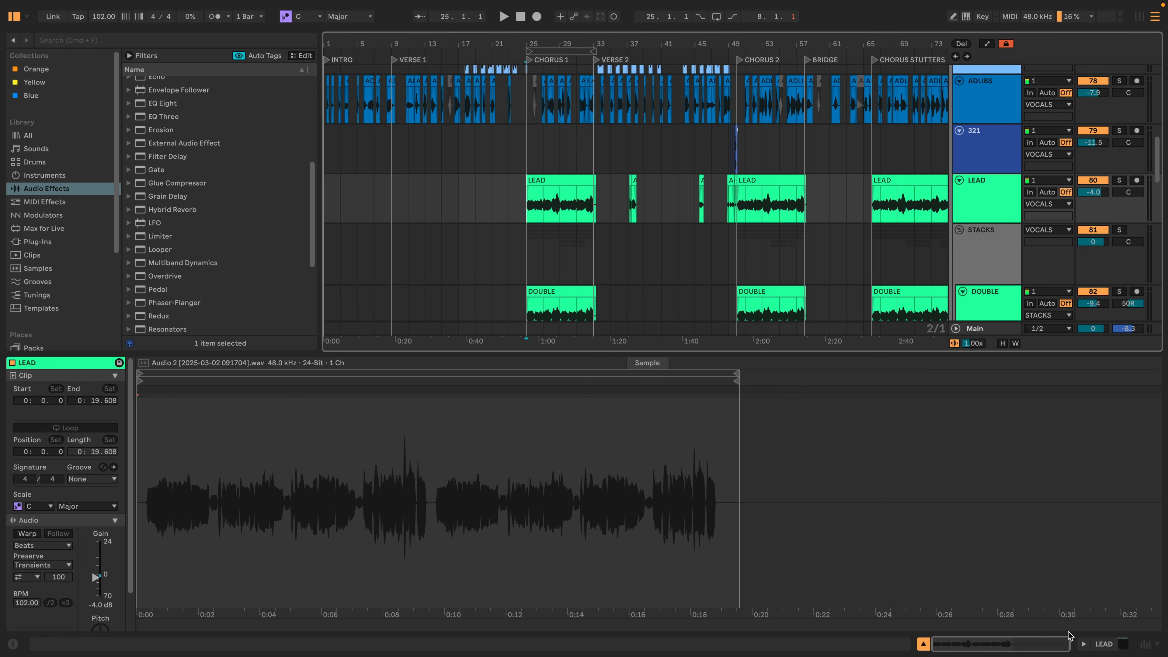
Open the LEAD track's UAD Antares Auto-Tune Realtime plugin, review its pitch correction settings, and close it
click(1105, 646)
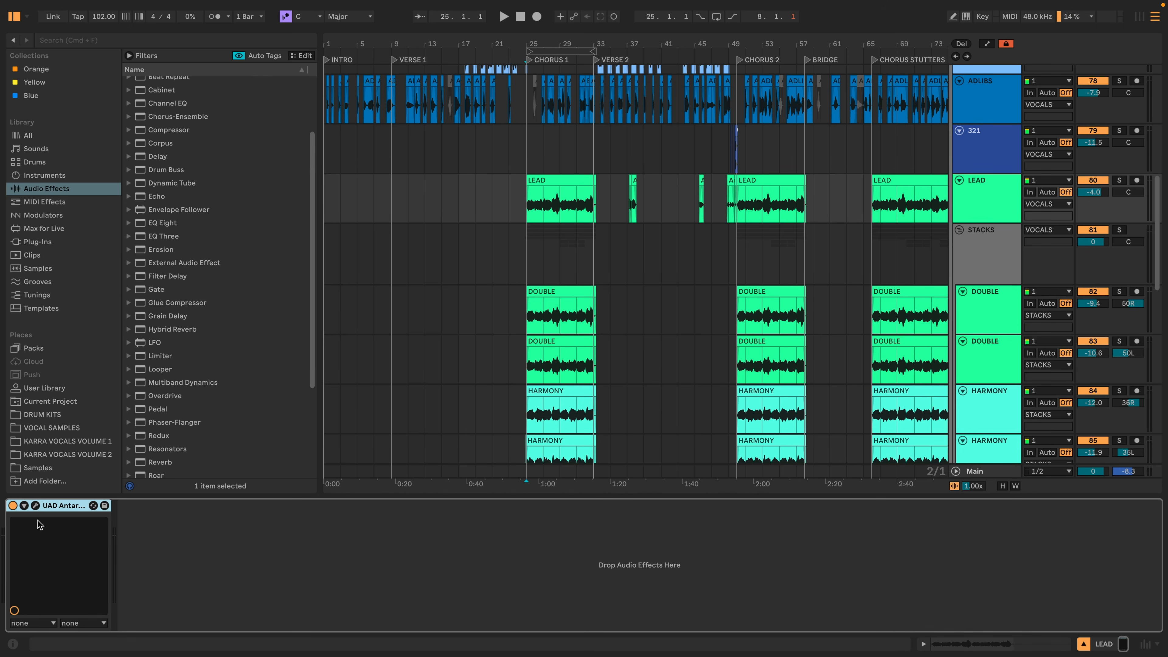
click(35, 505)
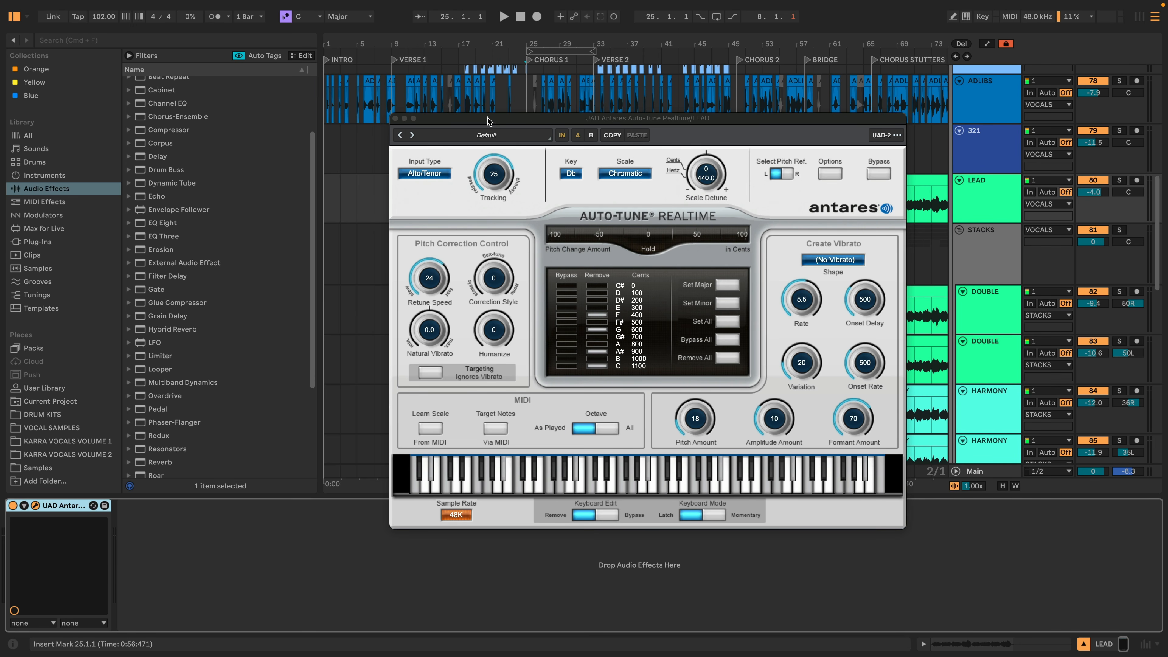
drag(488, 121, 183, 111)
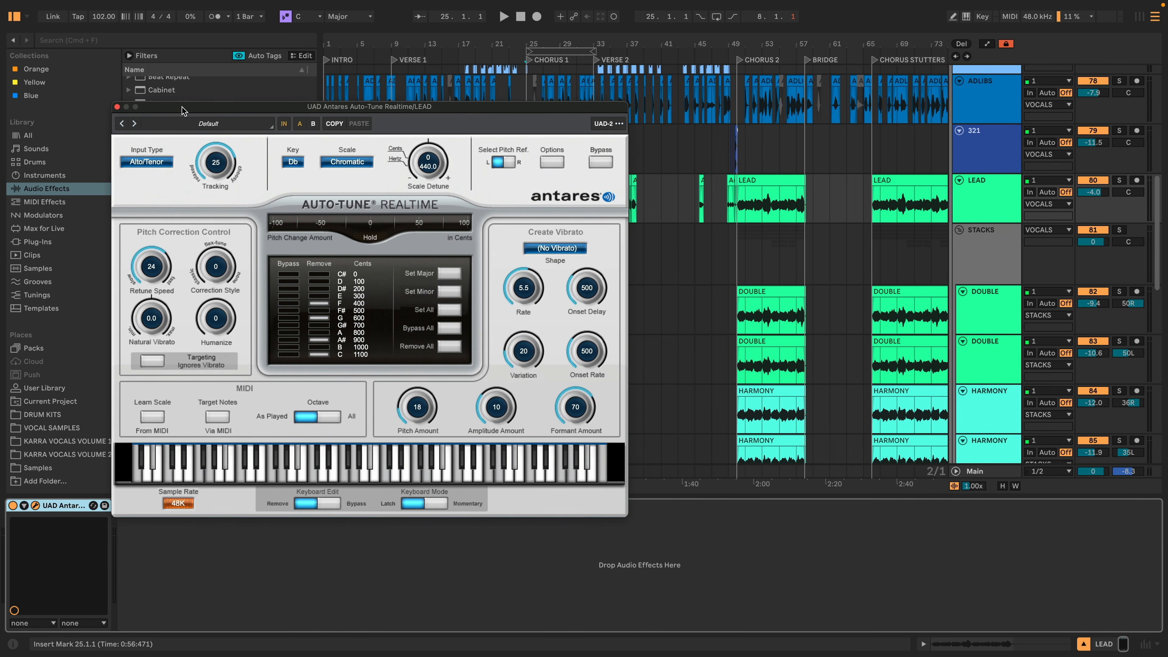
click(117, 107)
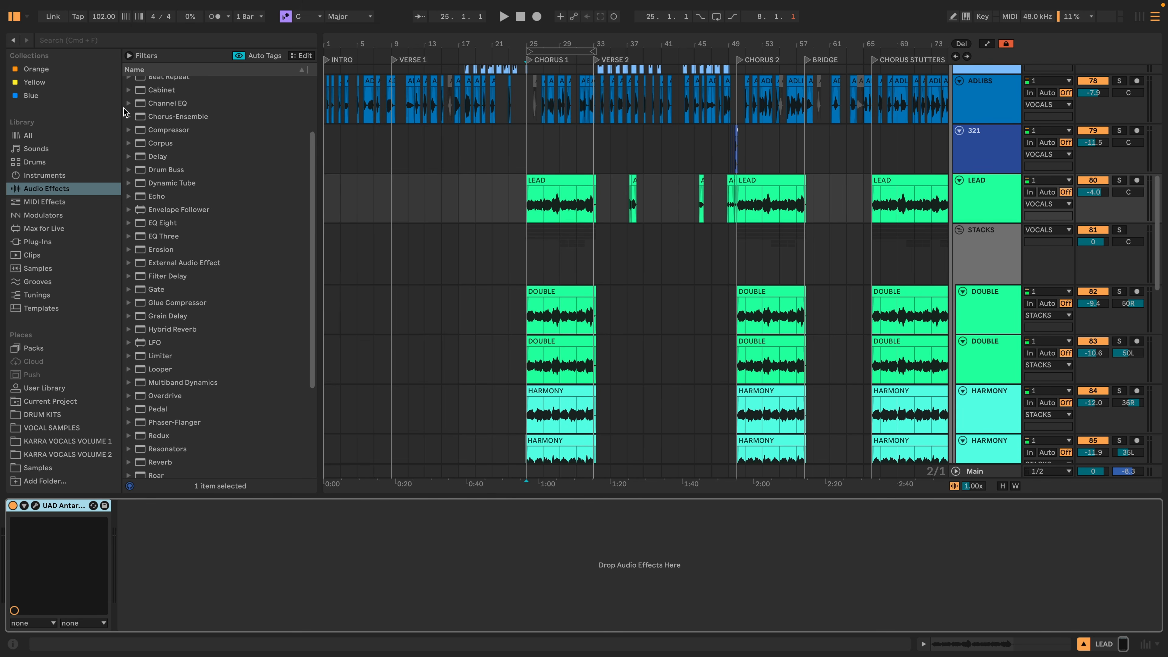
Search the whole library for "FABF" and add Pro-Q 4 after Auto-Tune on the LEAD track
scroll(562, 205, up, 4)
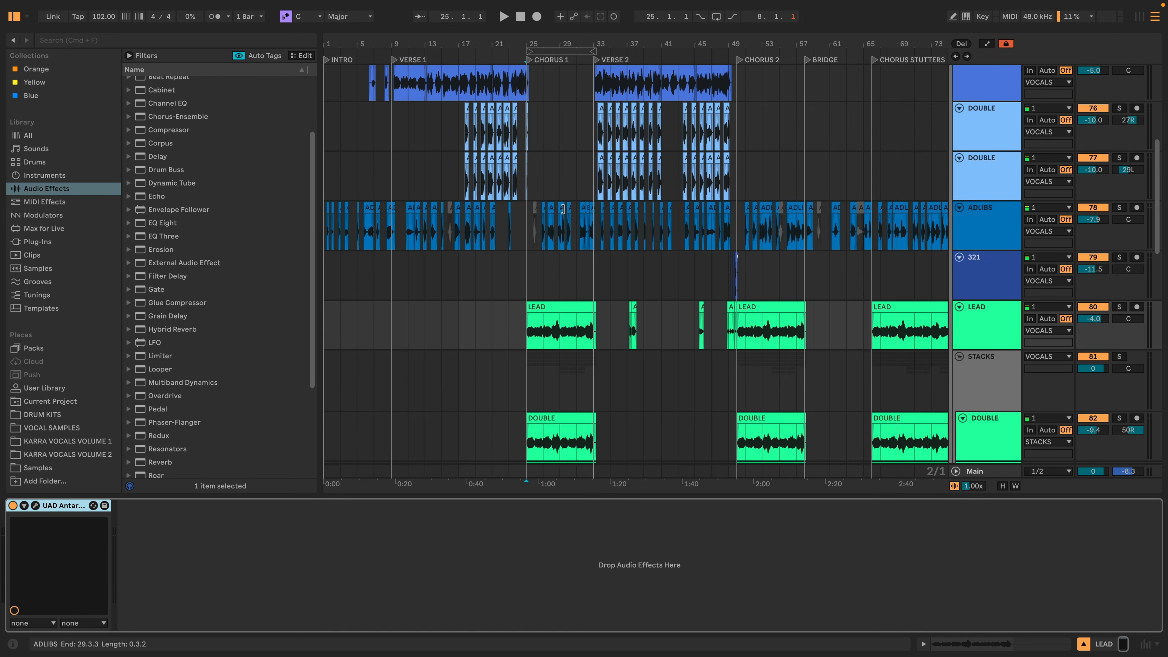
click(527, 327)
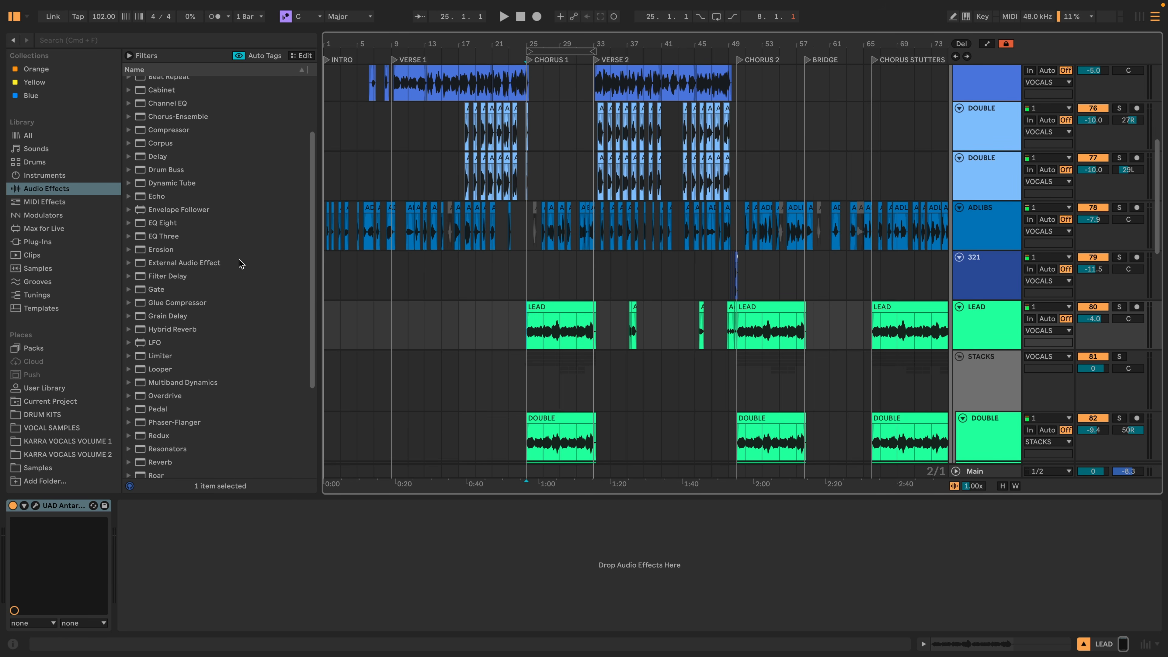
click(96, 41)
text(FABF)
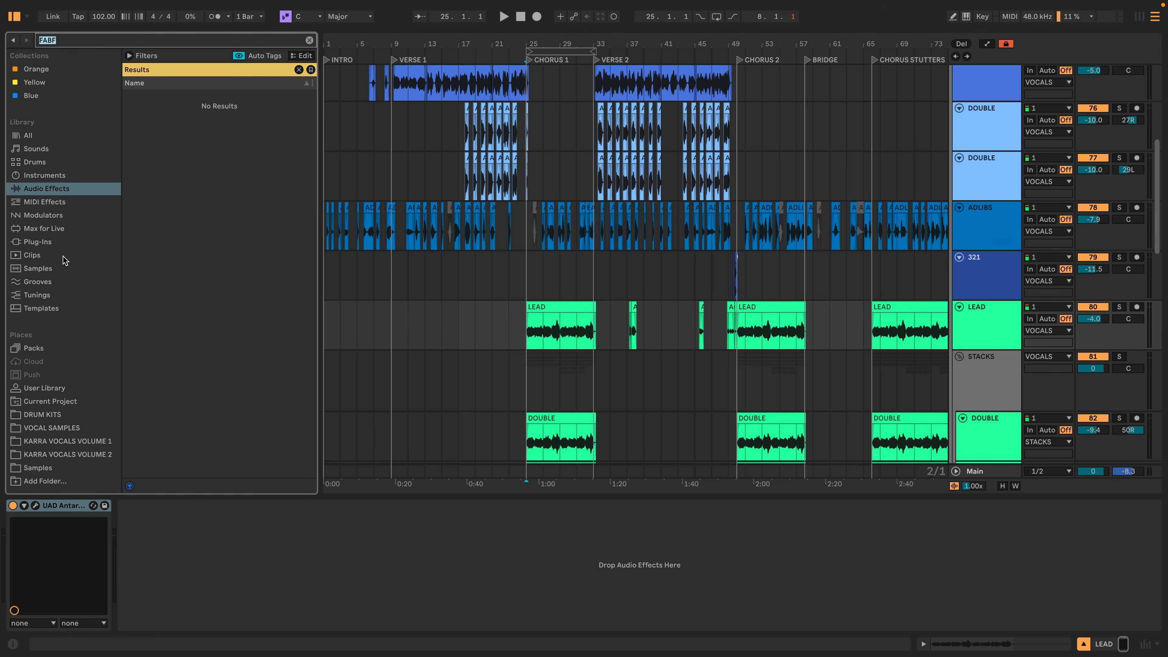
click(28, 135)
drag(160, 161, 873, 338)
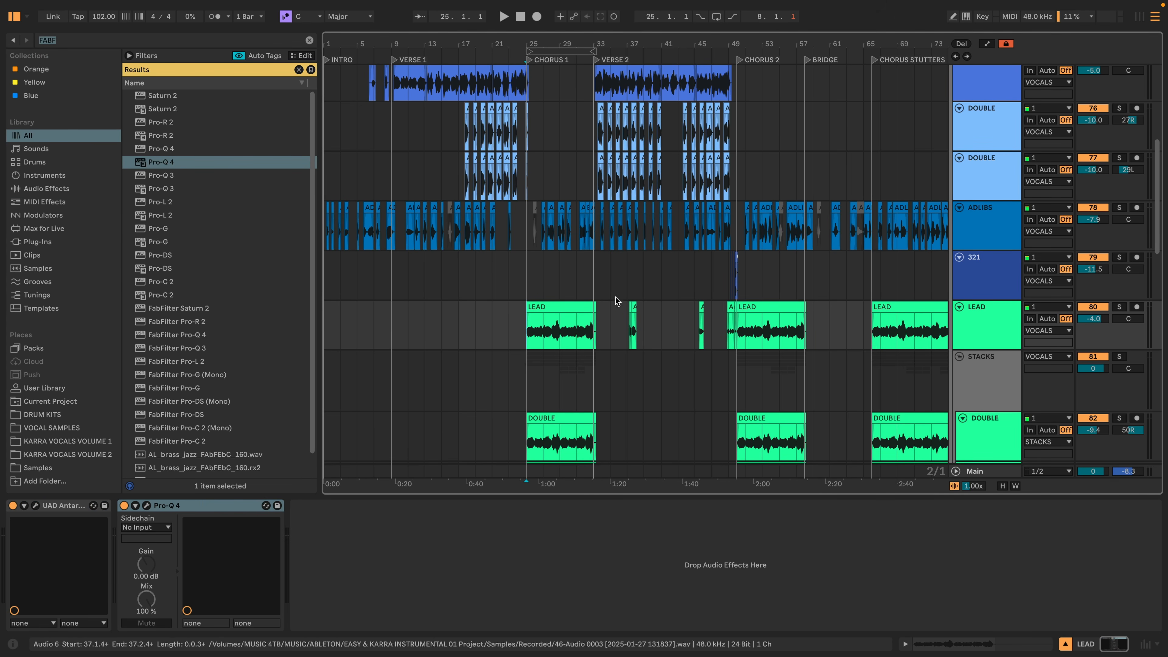
Loop the Chorus 1 section from bar 25 to bar 33 and start playback
drag(599, 309, 533, 278)
key(super+l)
key(space)
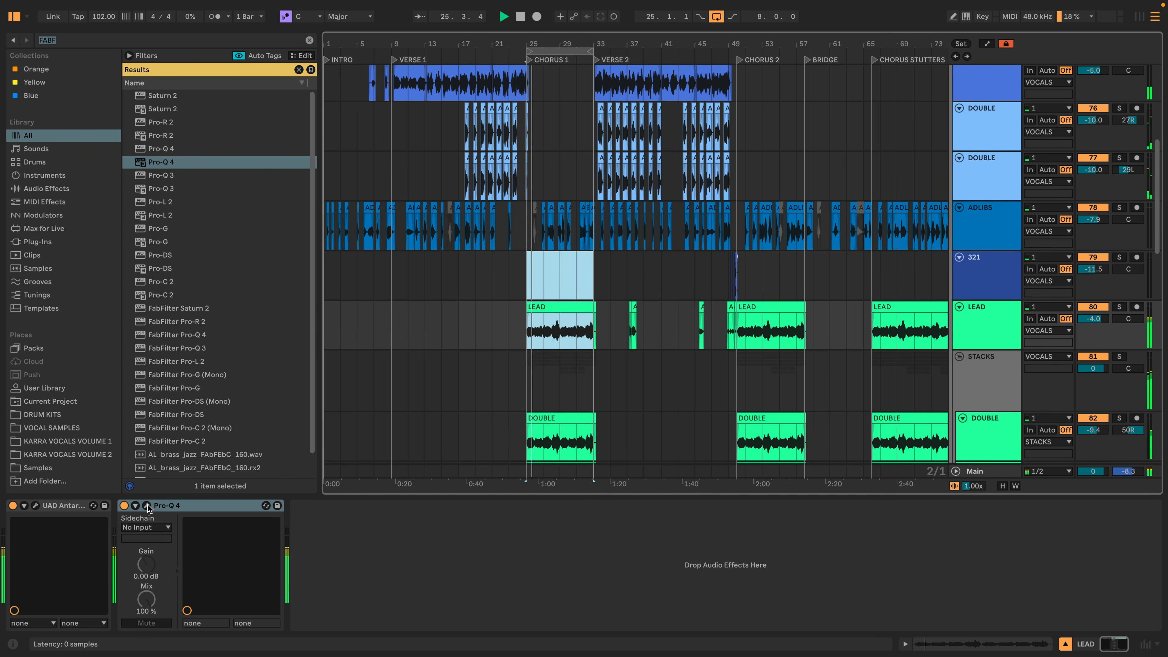
In the LEAD track's Pro-Q 4, cut about 1 dB at roughly 2.47 kHz with a narrow bell and play the chorus
click(147, 505)
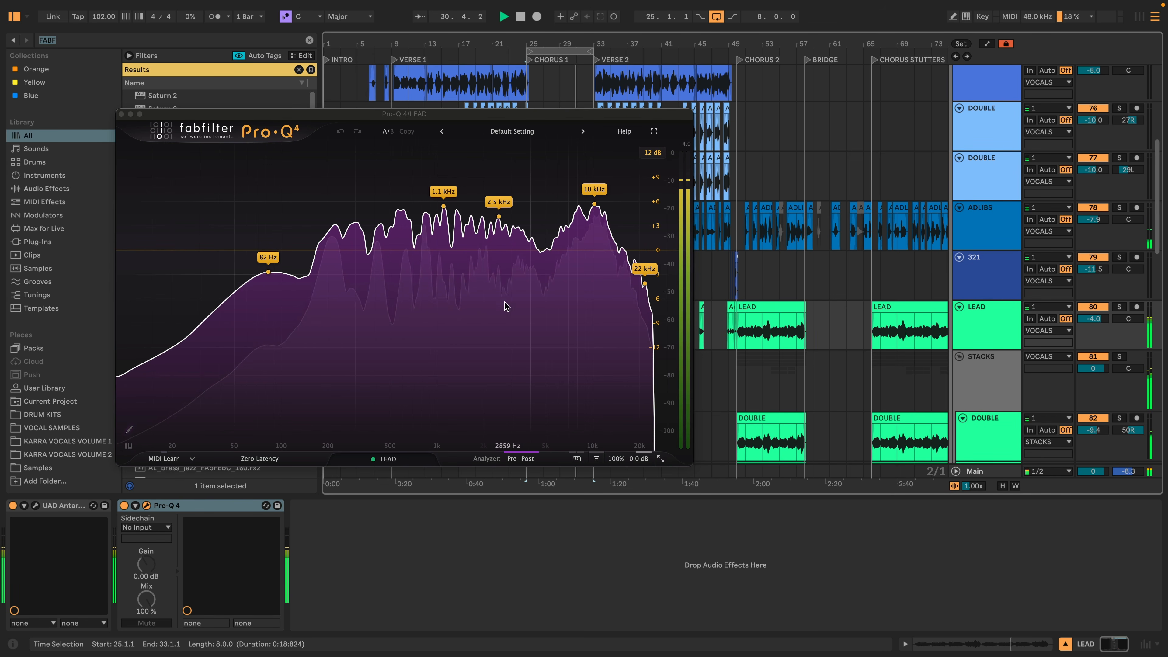
click(497, 217)
drag(496, 217, 500, 276)
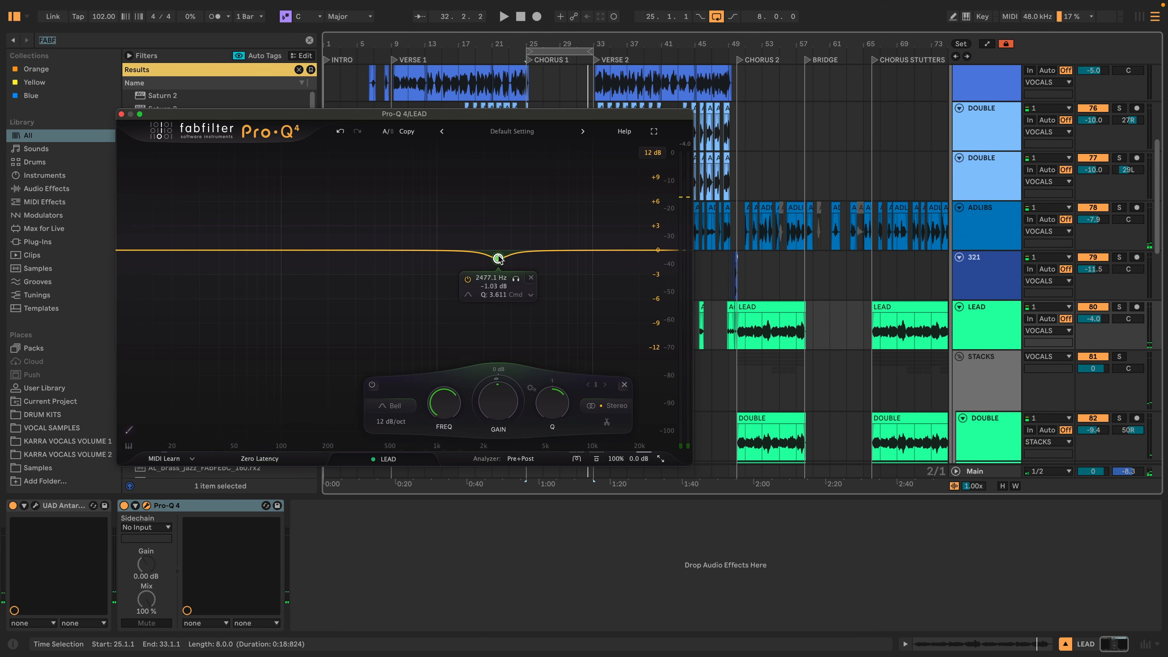
key(space)
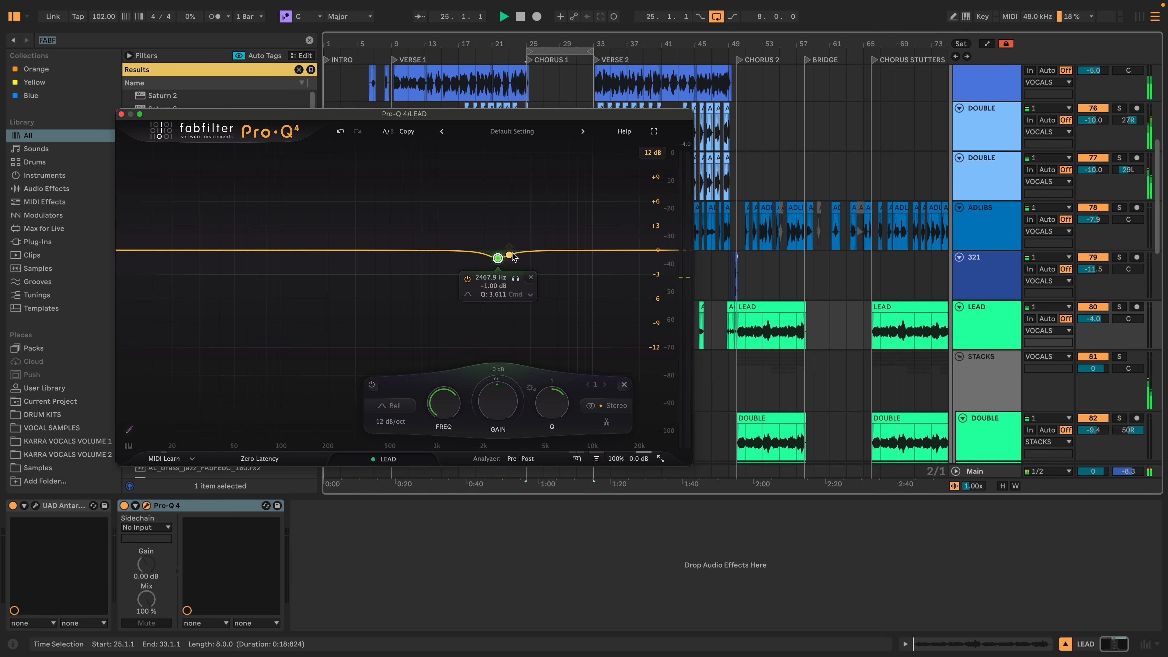
Add a broad bell boost to the LEAD EQ near 7 kHz, easing its gain slightly below 1.6 dB during playback
mouse_move(565, 251)
mouse_down()
mouse_move(586, 236)
mouse_move(571, 237)
mouse_up()
key(space)
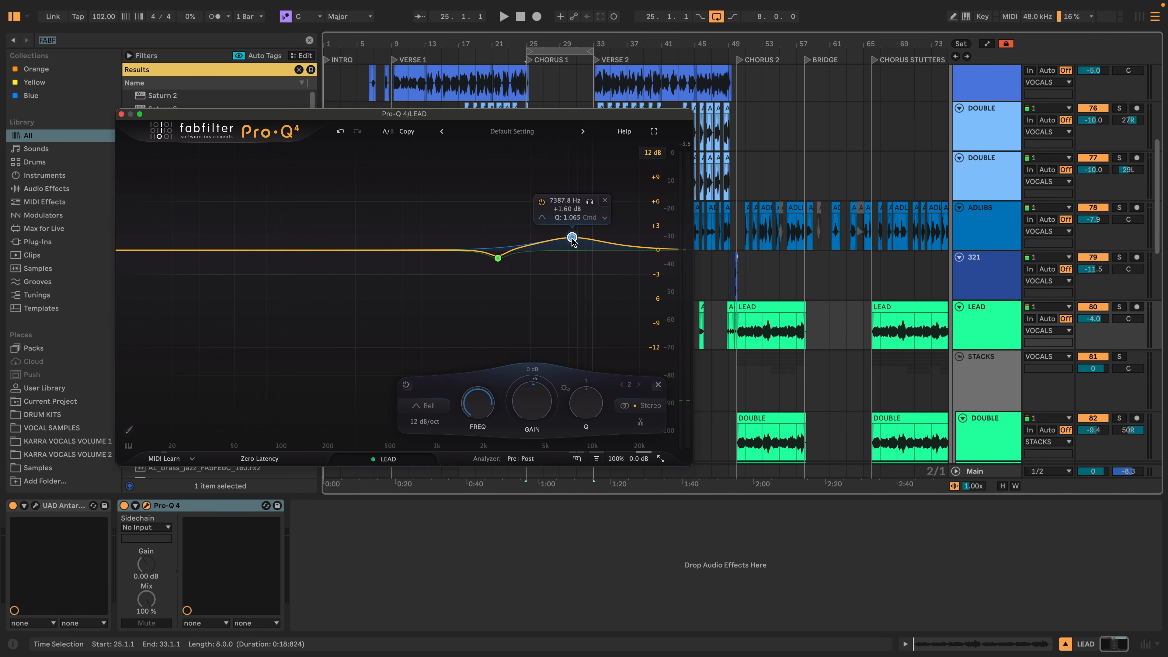
key(space)
drag(575, 240, 573, 244)
right_click(572, 245)
click(572, 245)
drag(572, 245, 565, 245)
Add a low shelf band to the LEAD EQ at about 326 Hz with roughly −1.07 dB of gain
click(361, 258)
right_click(361, 258)
mouse_move(405, 332)
click(480, 346)
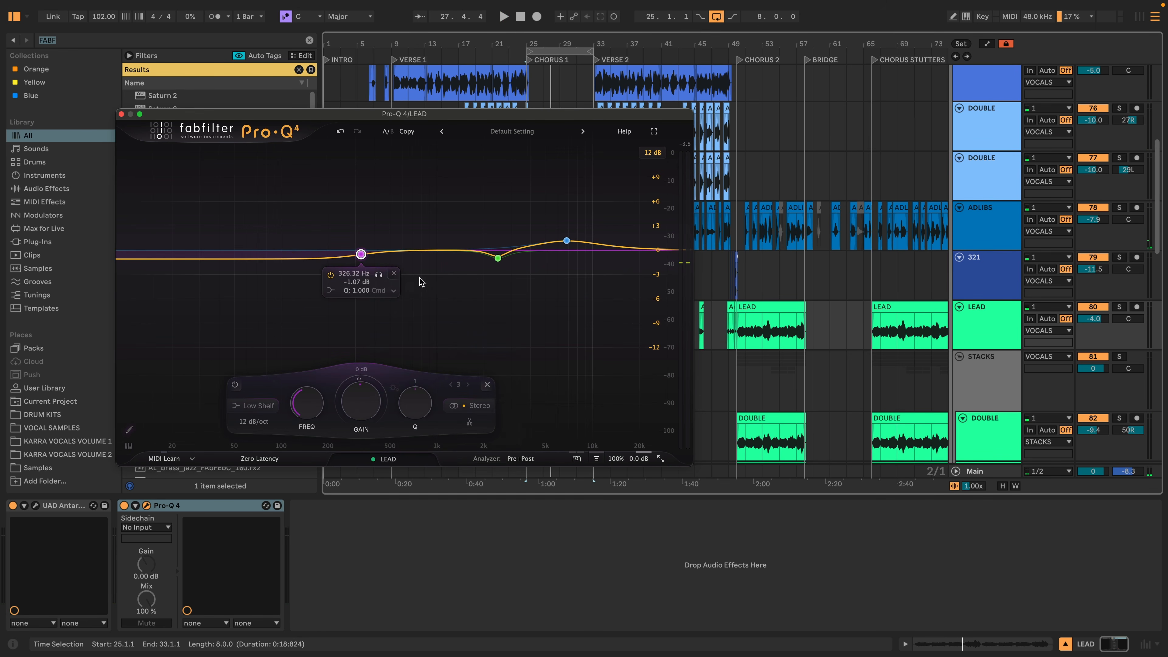
Move the low shelf to about 1008 Hz at −0.70 dB while auditioning the looped chorus
drag(364, 257, 463, 260)
key(space)
drag(475, 257, 440, 253)
right_click(449, 260)
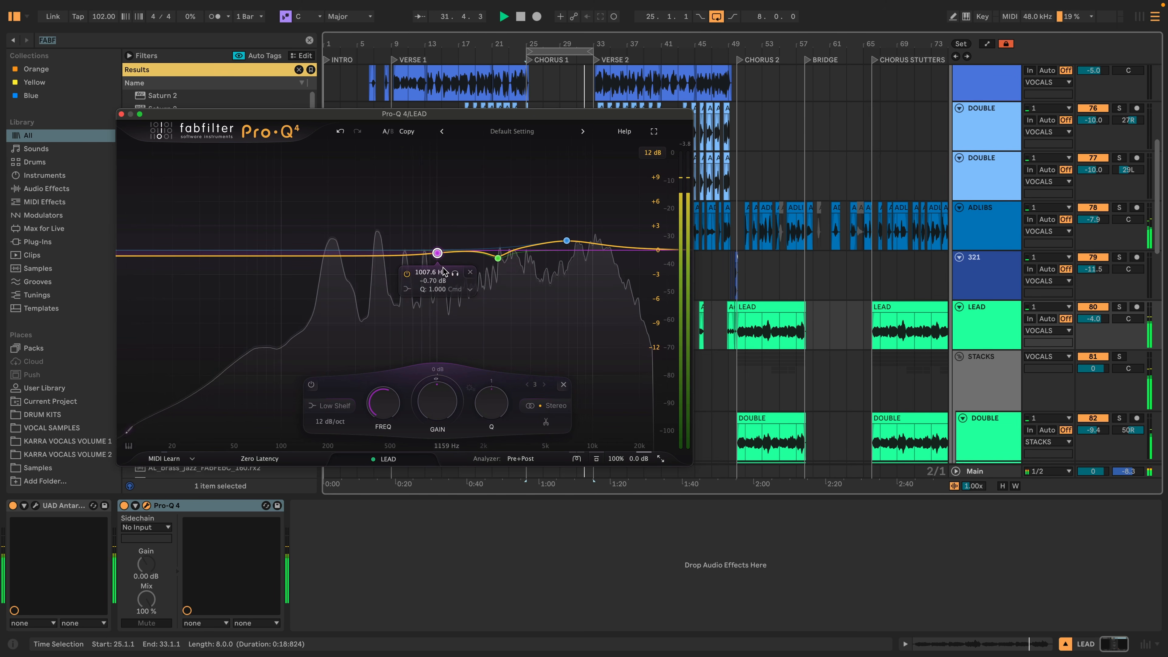
key(space)
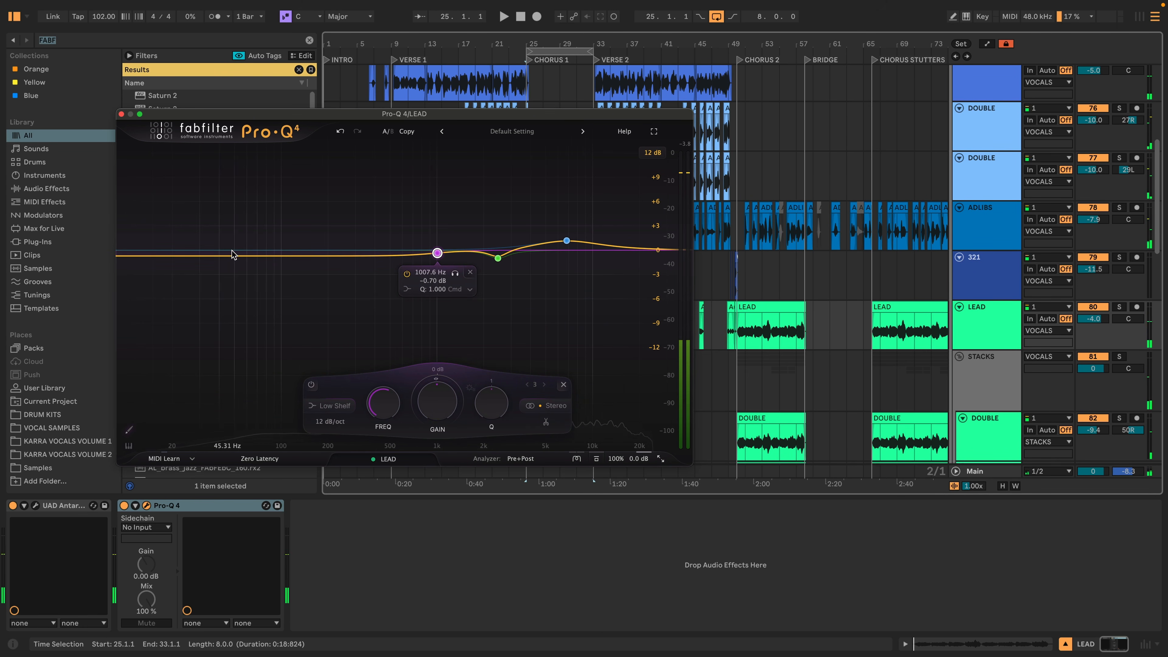
Add a 12 dB/oct low cut at about 88.5 Hz to the LEAD EQ and play the chorus
click(136, 250)
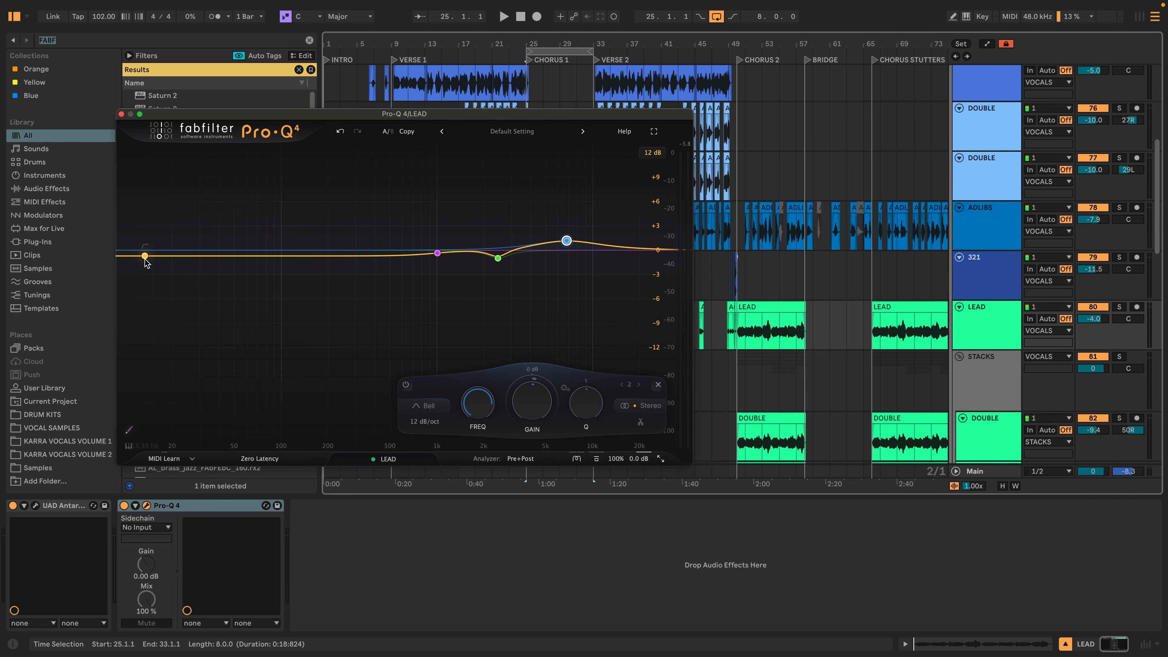
drag(133, 258, 273, 252)
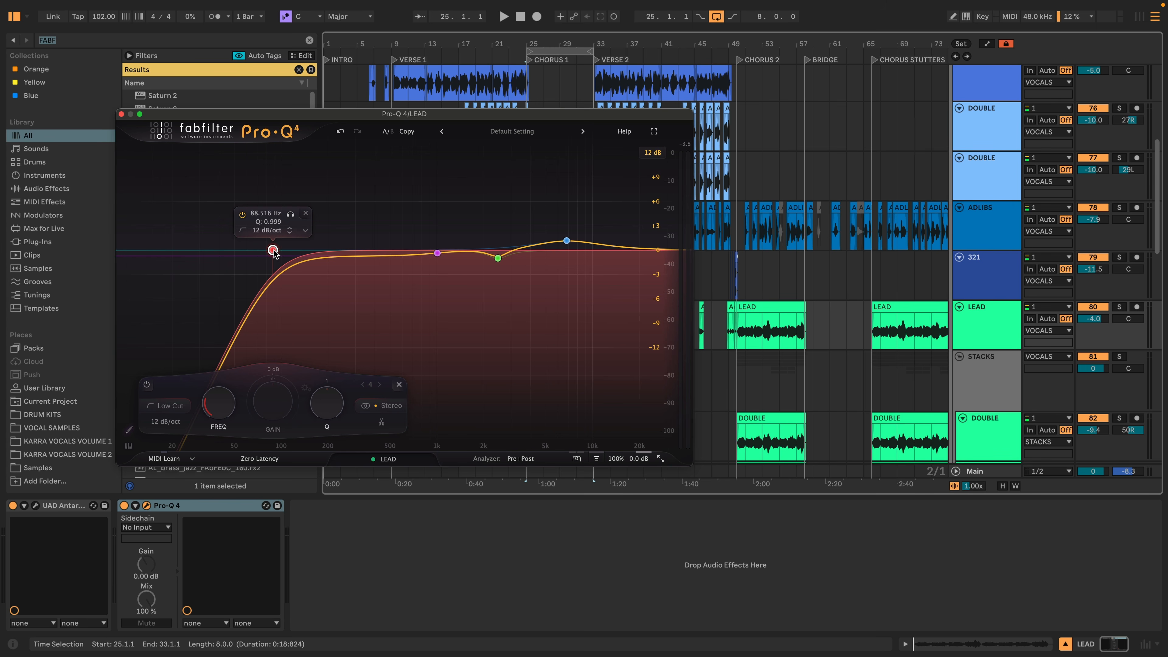
key(space)
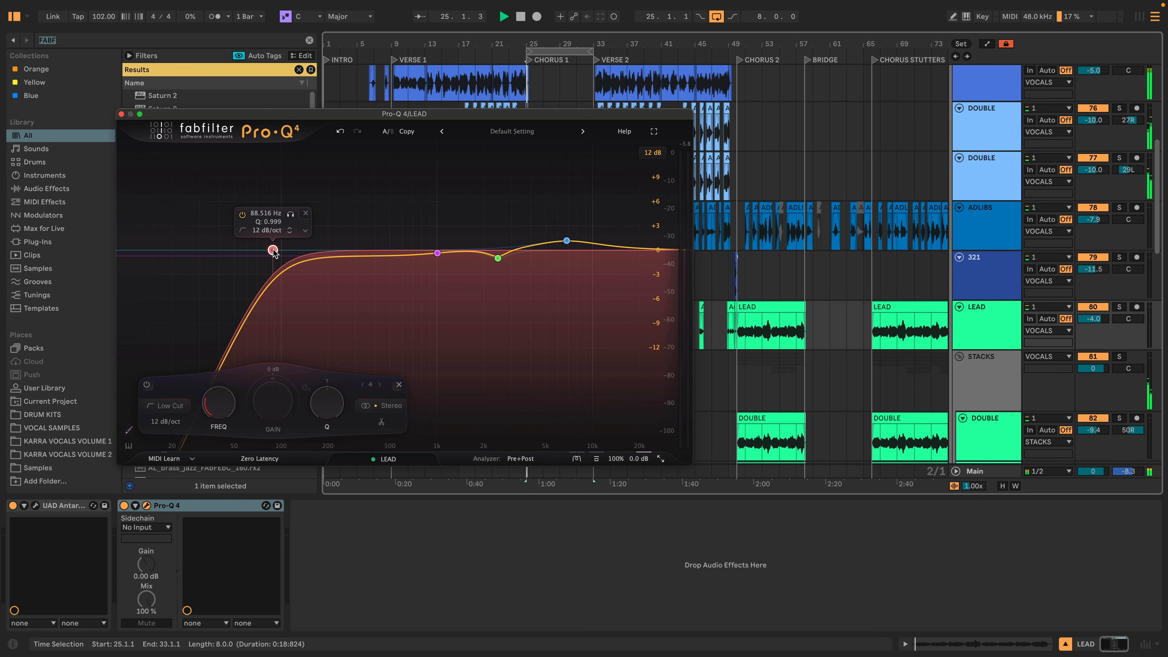
Remove the low cut band near 88 Hz from the LEAD EQ
drag(273, 252, 274, 253)
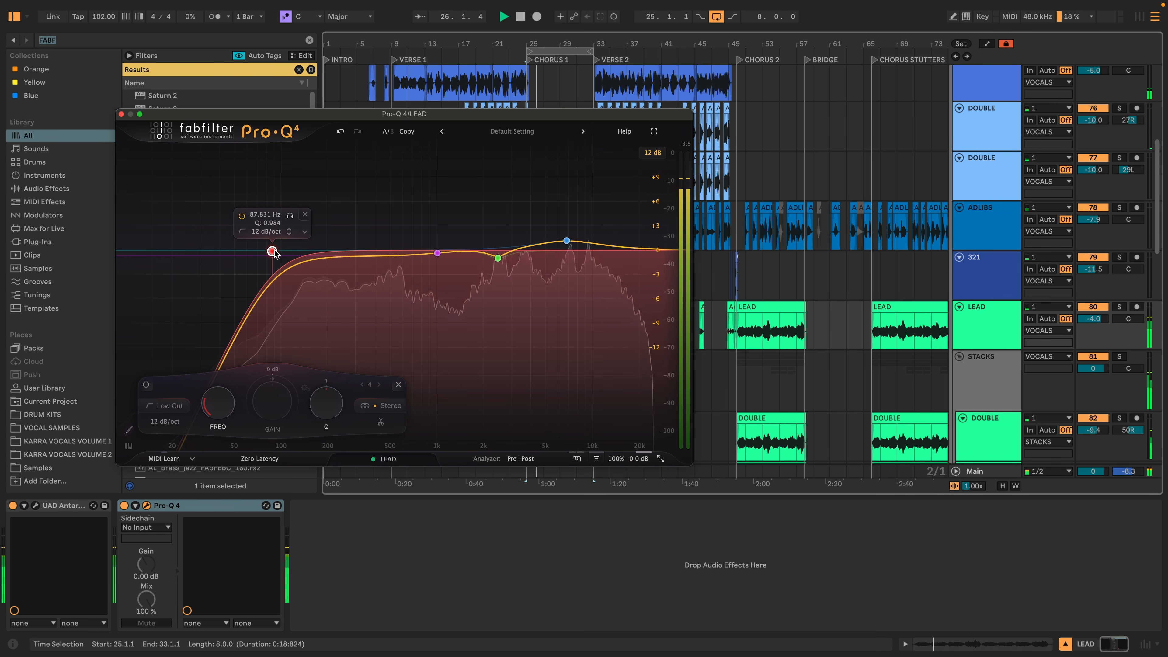
click(304, 216)
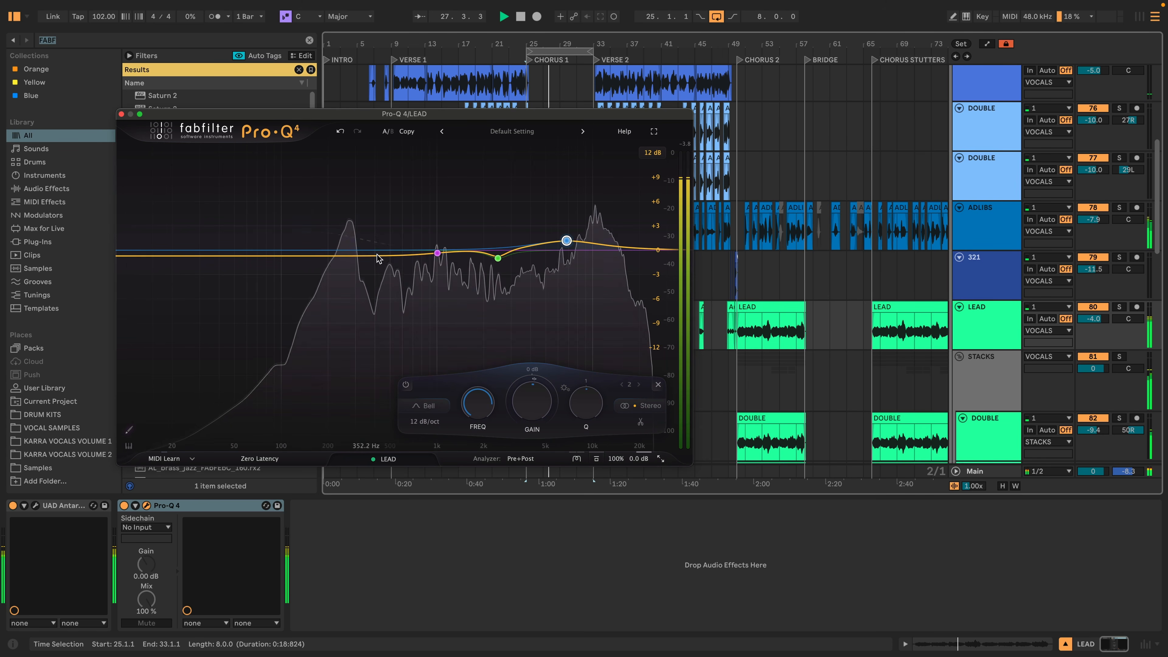
mouse_move(498, 259)
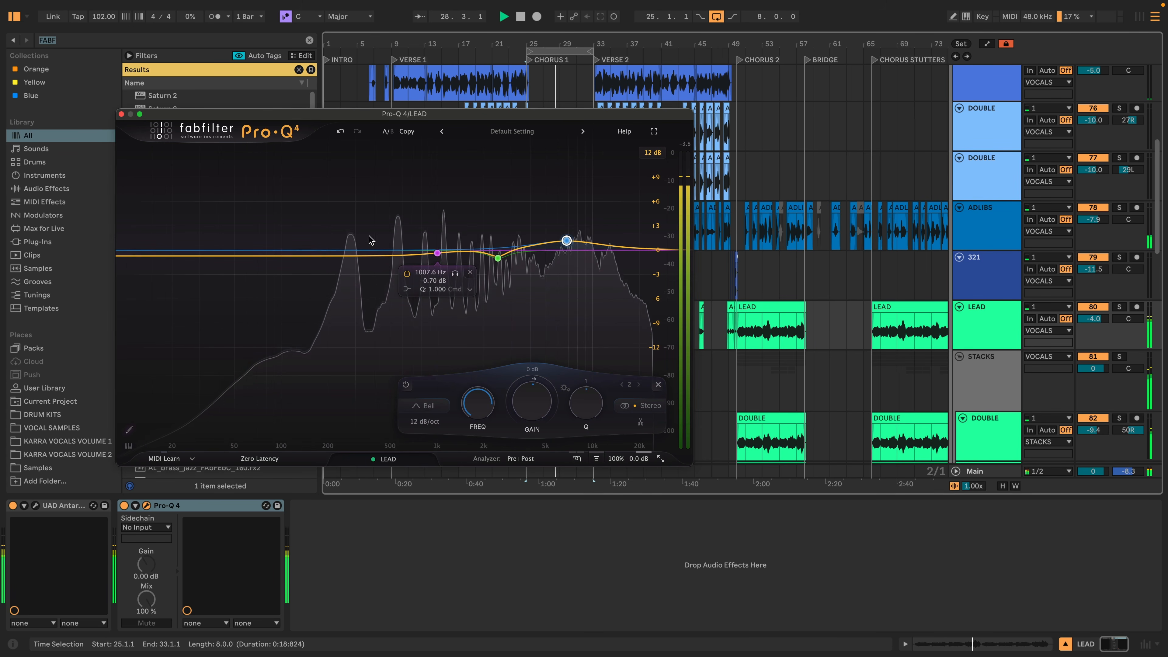
Add a dynamic bell to the LEAD EQ at about 147 Hz with −0.77 dB of gain and an upward dynamic range
click(307, 240)
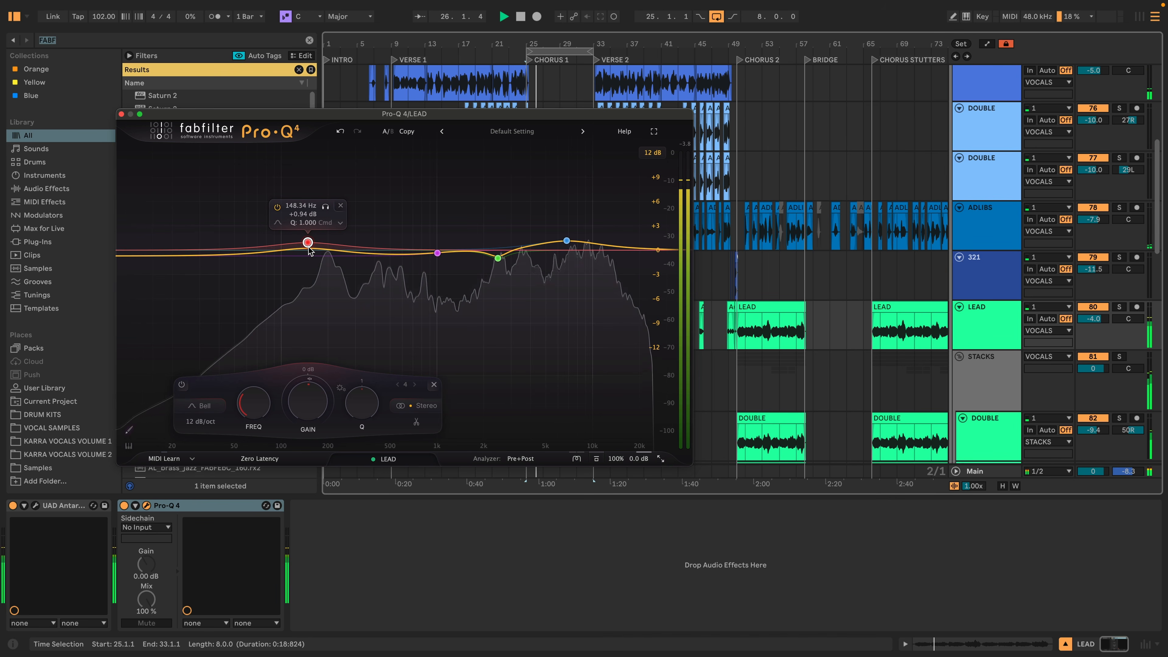
drag(310, 245, 310, 254)
key(space)
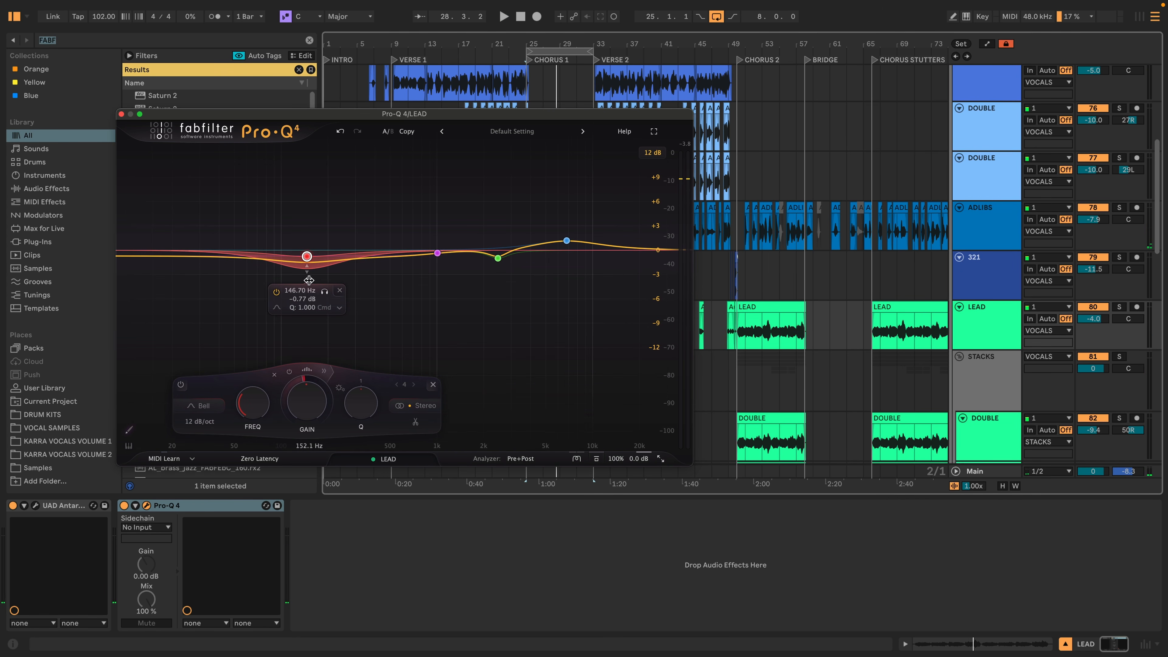
click(305, 269)
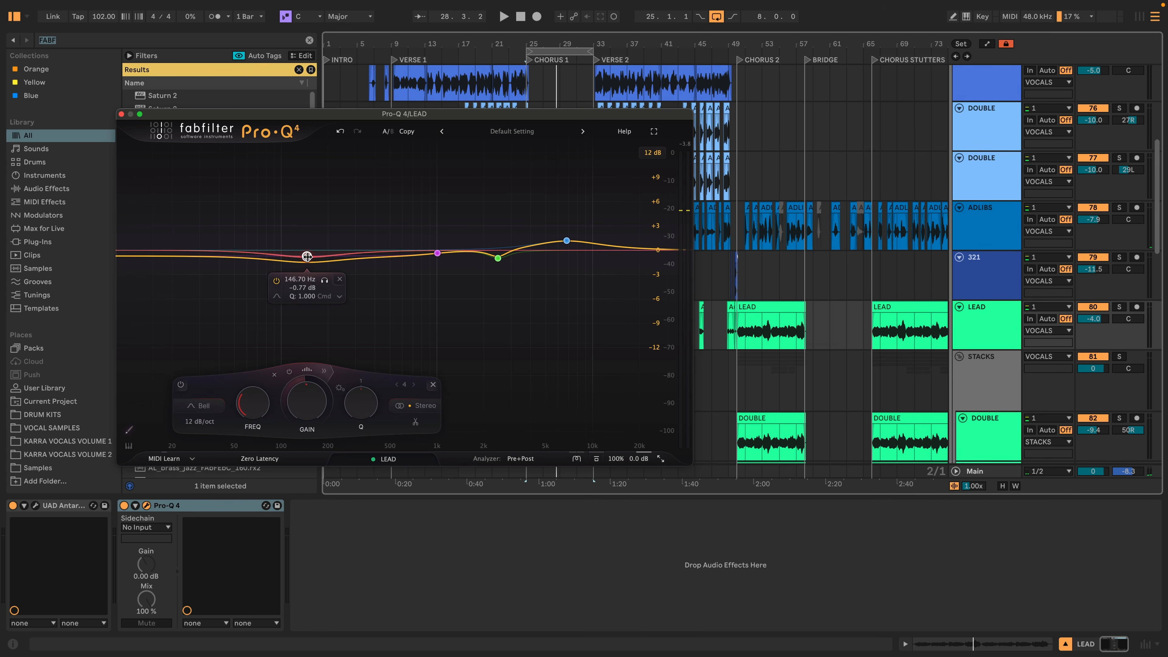
key(space)
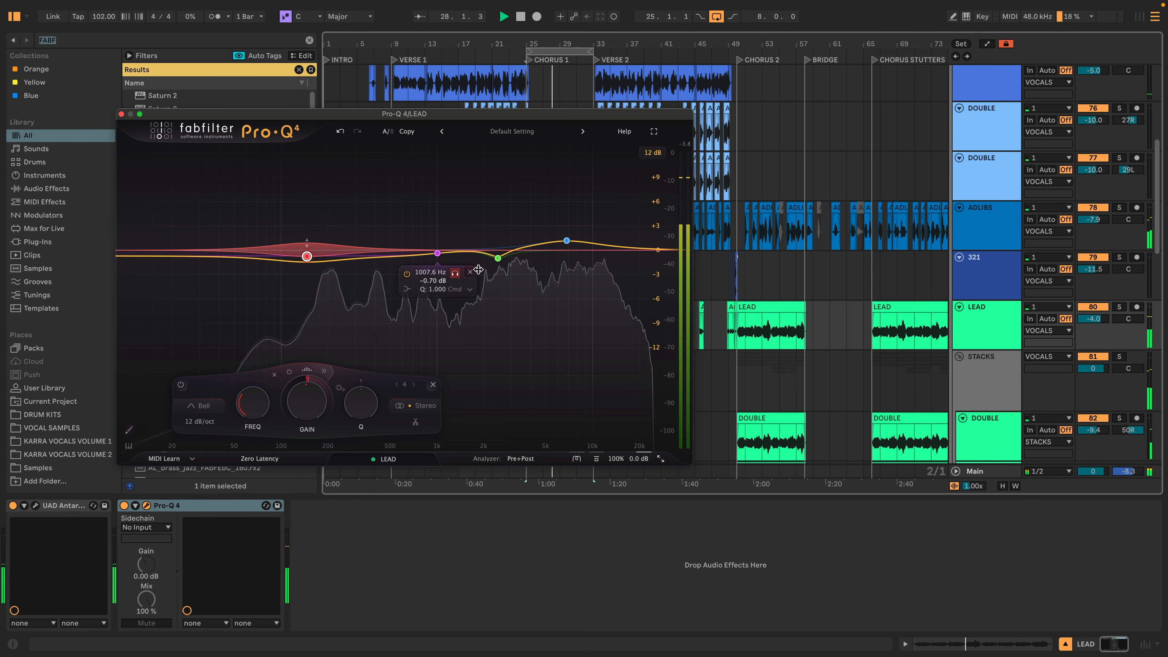
Make the high bell on the LEAD EQ dynamic and place it at about 6855 Hz with +0.72 dB of gain
right_click(566, 240)
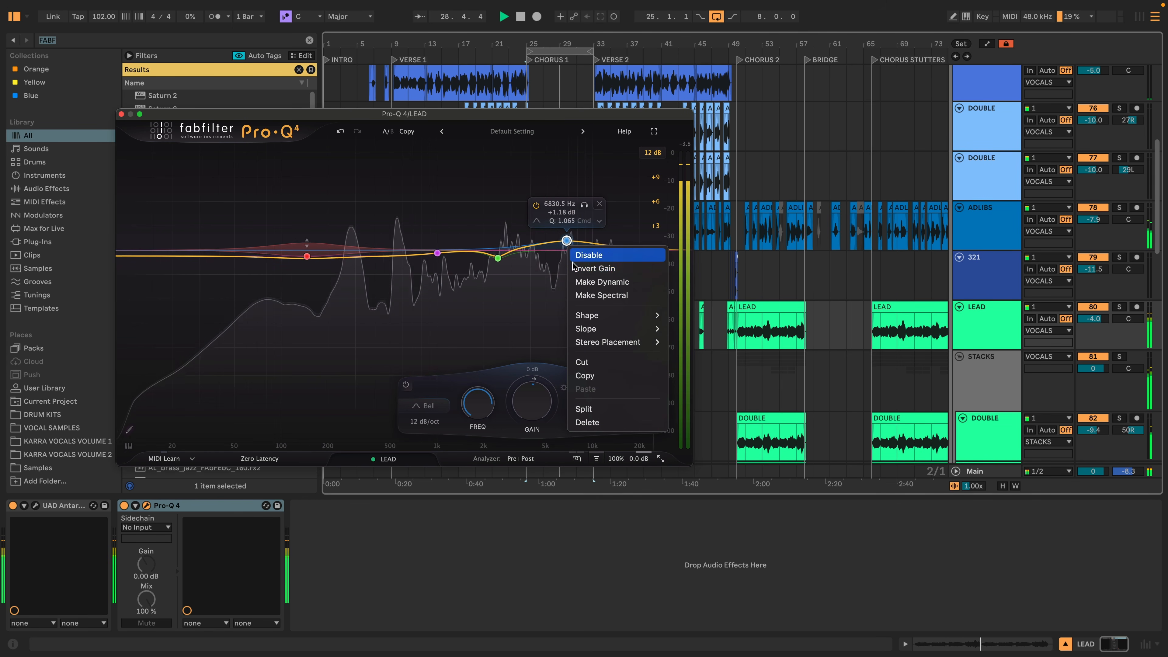
click(593, 282)
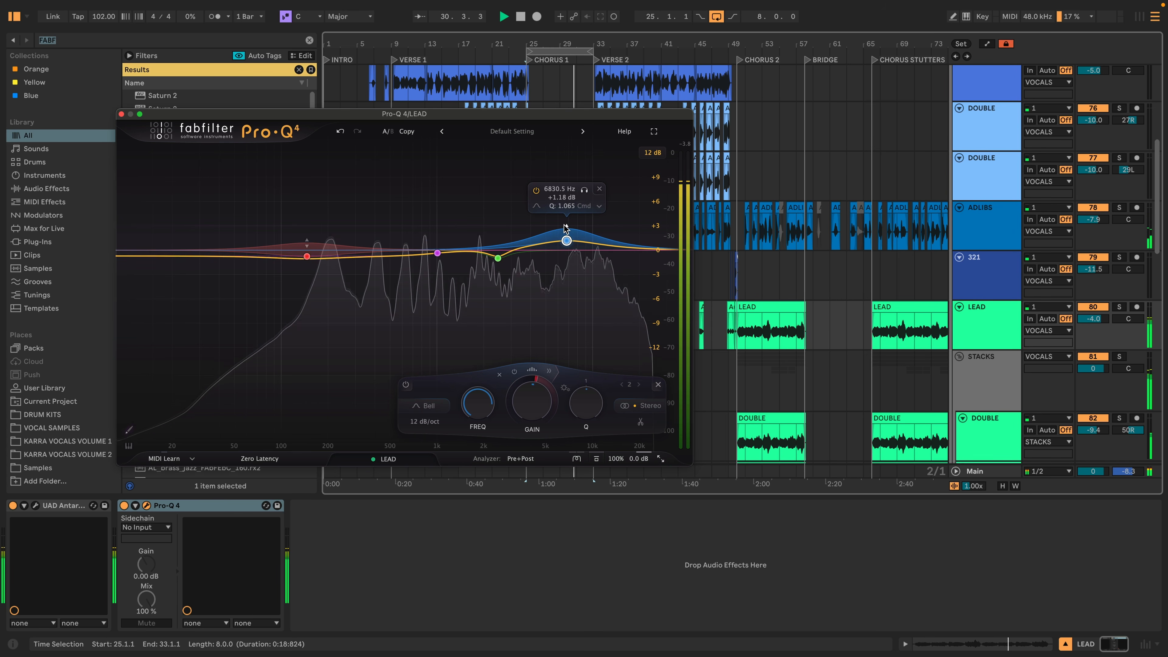
drag(567, 241, 567, 245)
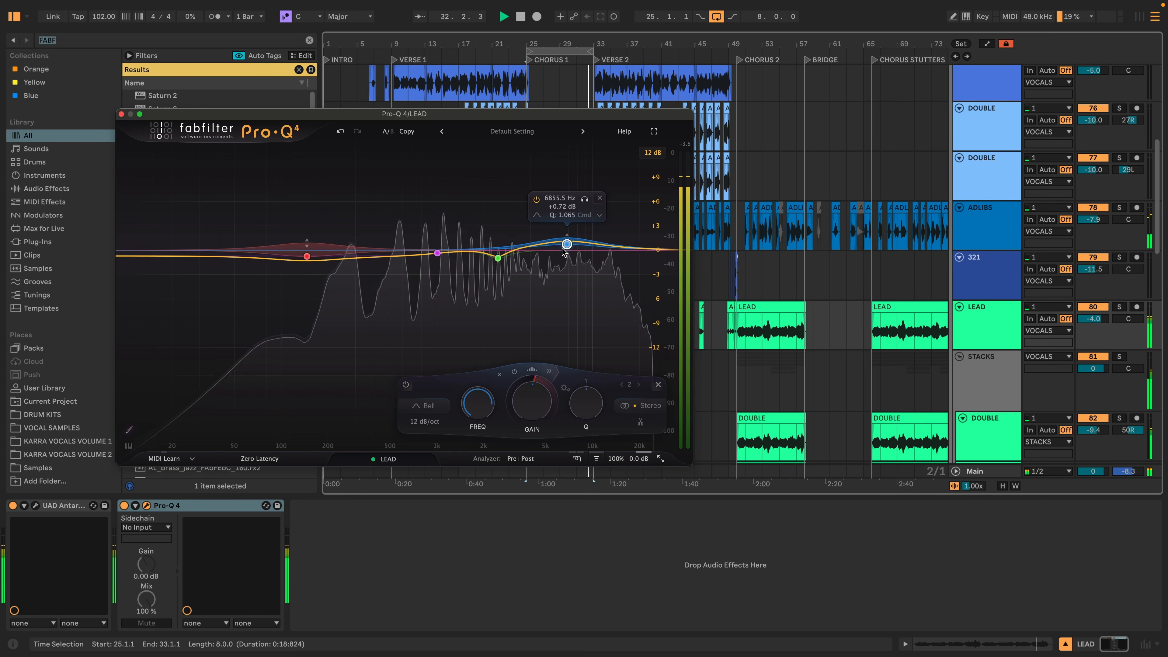
key(space)
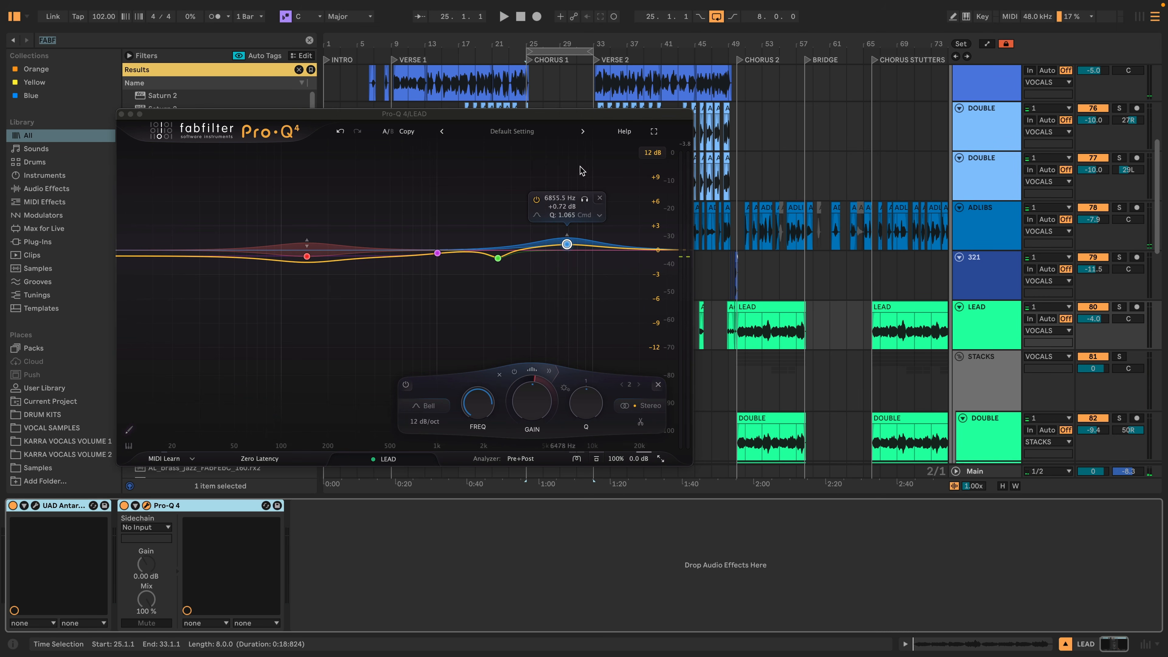
Compare the looped chorus with the LEAD track's pitch correction and EQ devices switched off and back on
scroll(972, 256, down, 5)
key(space)
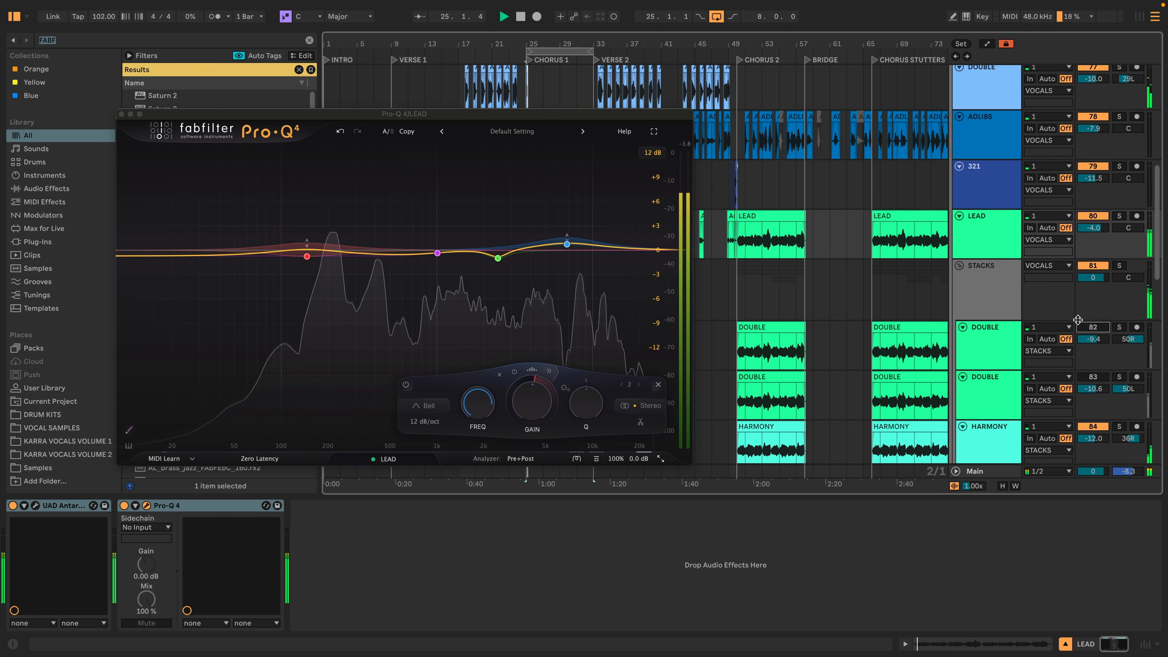
click(148, 503)
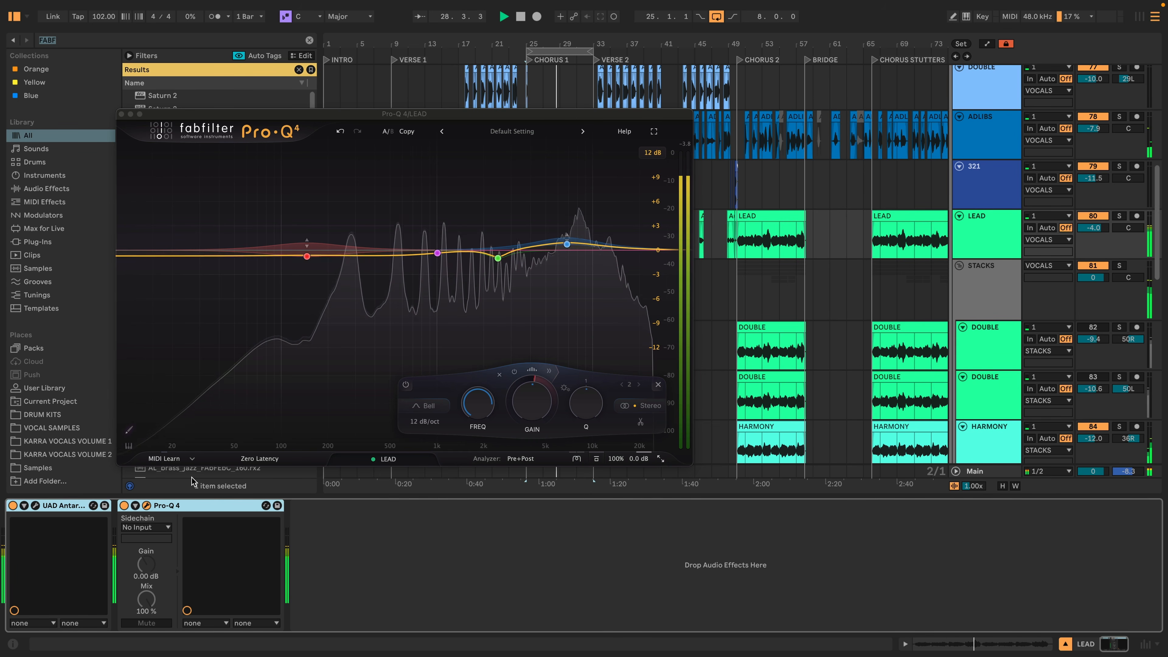
key(0)
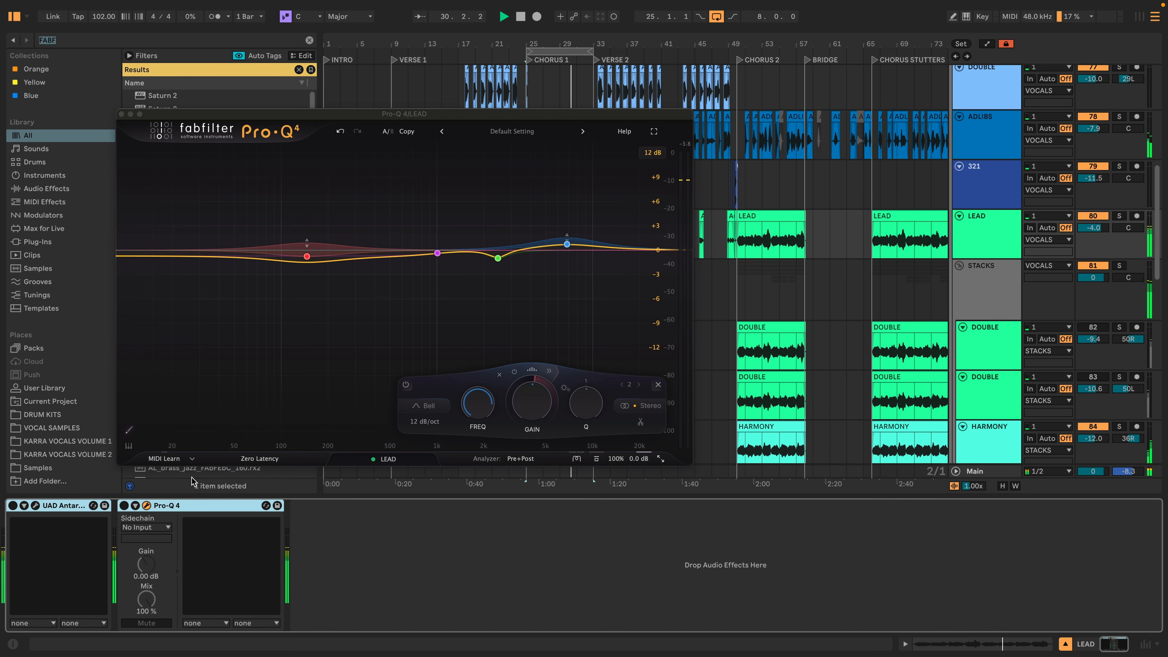
key(0)
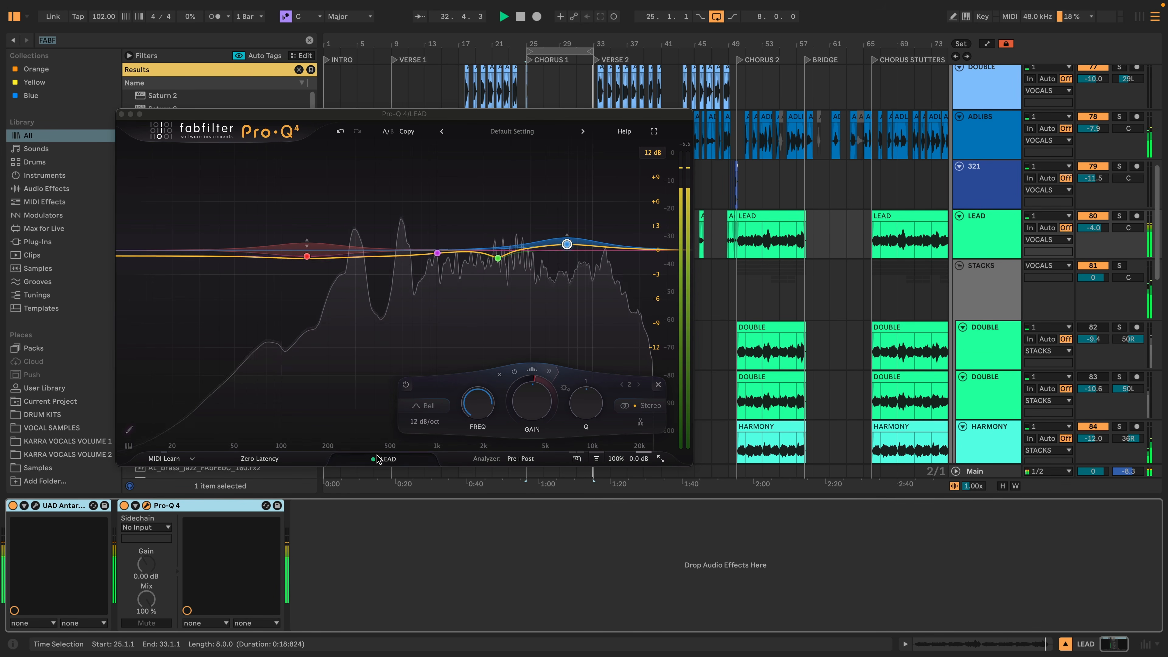
key(space)
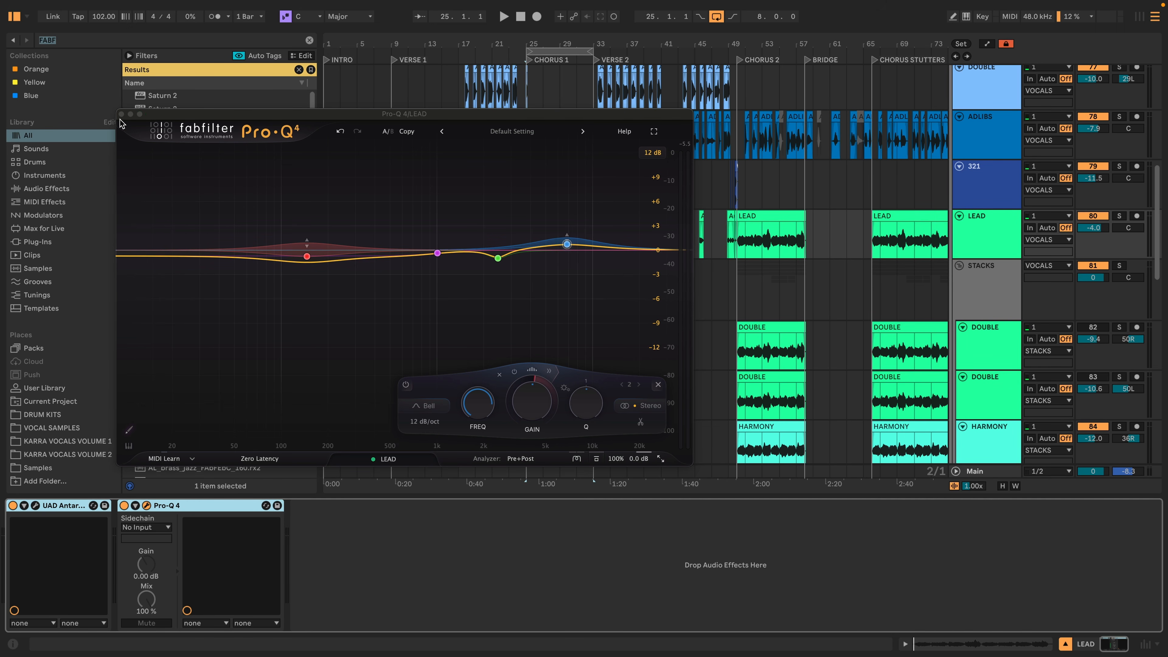
Find RVox in the browser and add RVox Mono after Pro-Q 4 on the LEAD track
click(98, 41)
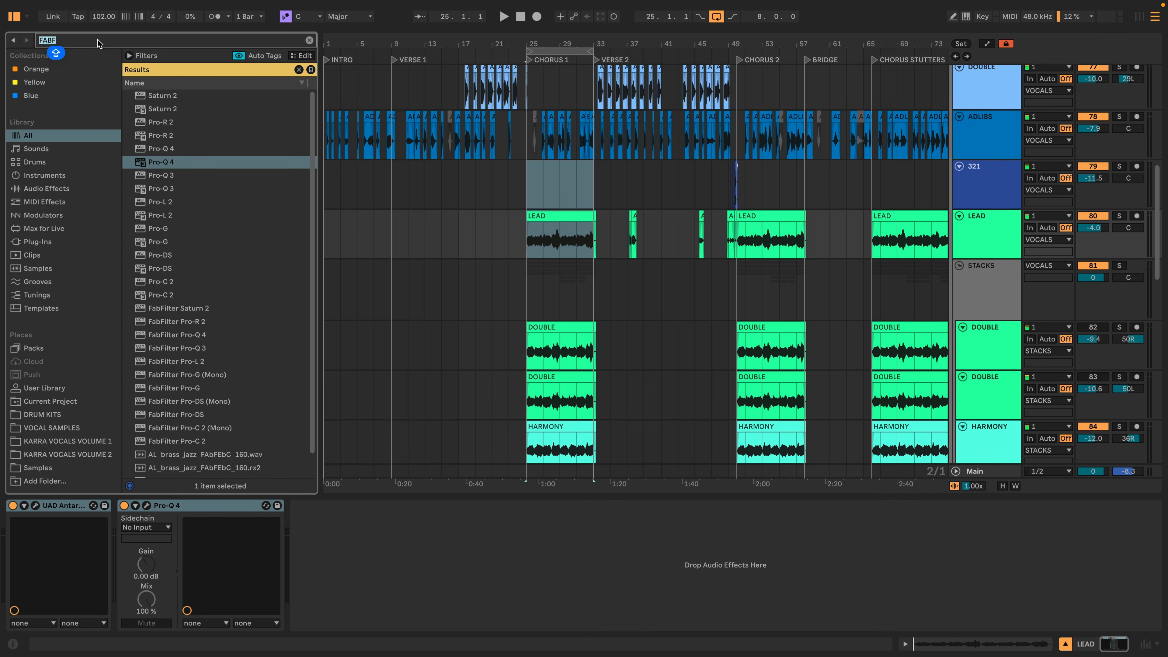
mouse_move(237, 5)
text(RVOX)
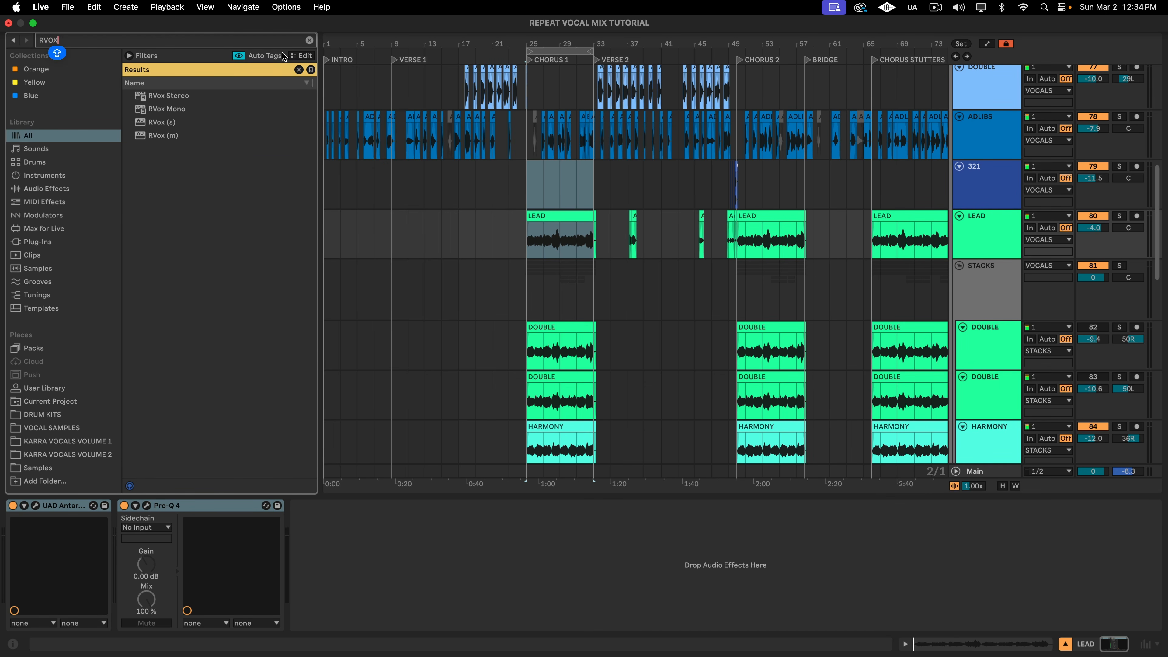
click(178, 108)
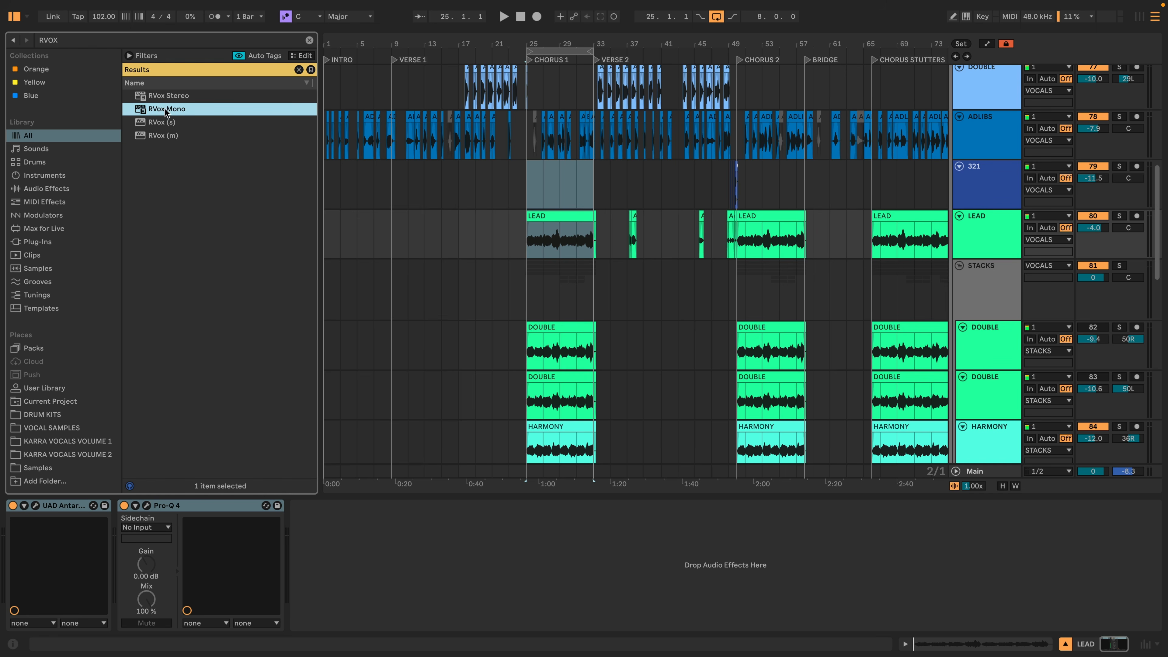
drag(239, 391, 321, 511)
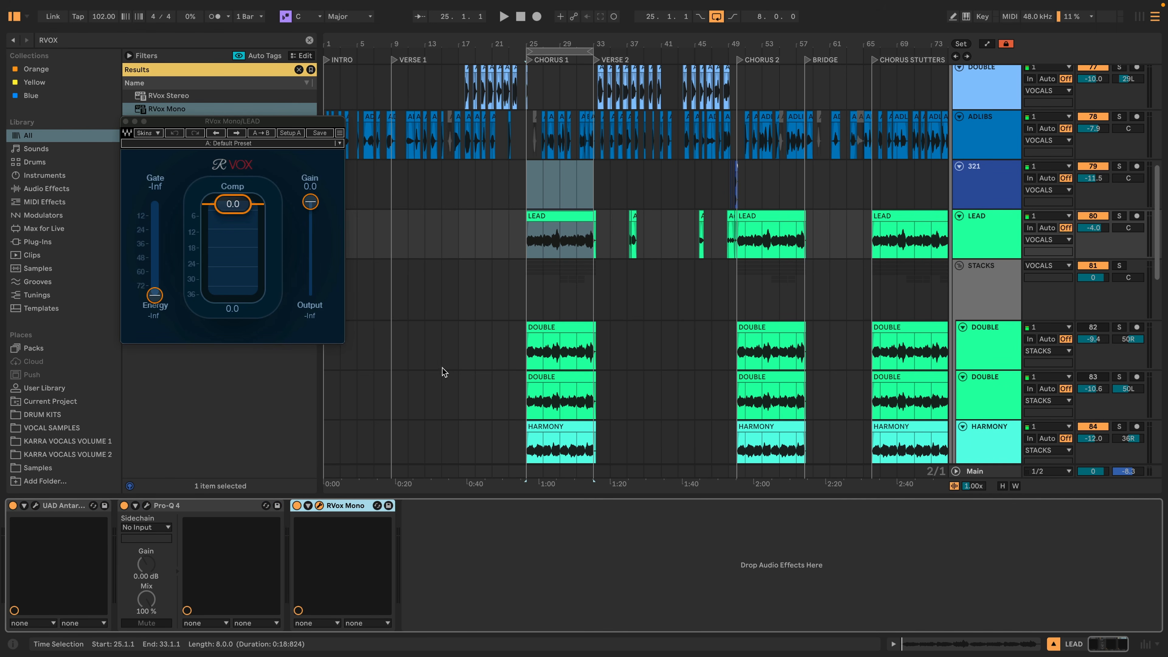
Set RVox compression on LEAD to about −6.2 and its gain to about −4.3 while playing the chorus, and close the plugin window
click(515, 264)
drag(232, 204, 232, 216)
key(space)
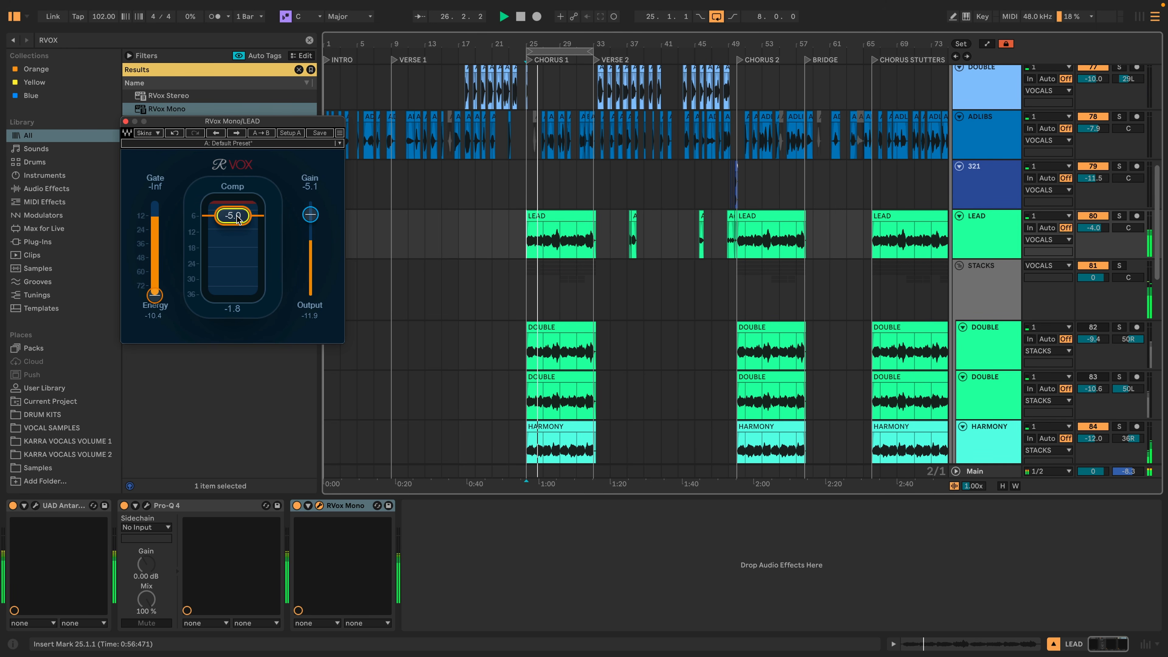
drag(247, 220, 247, 222)
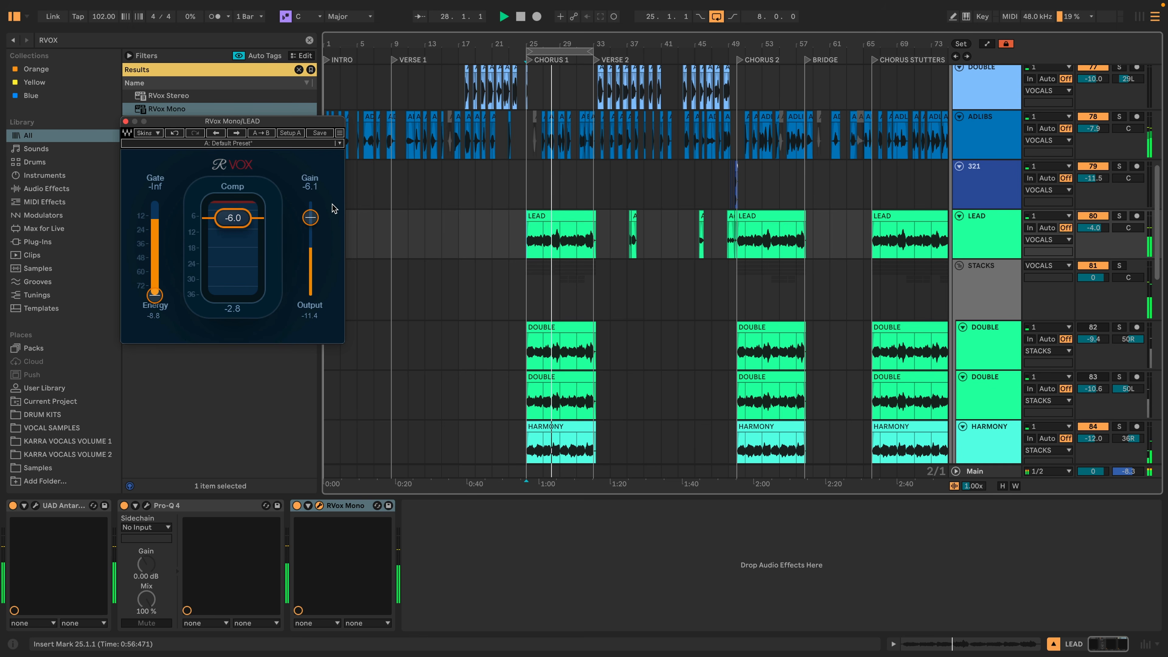
drag(316, 217, 310, 215)
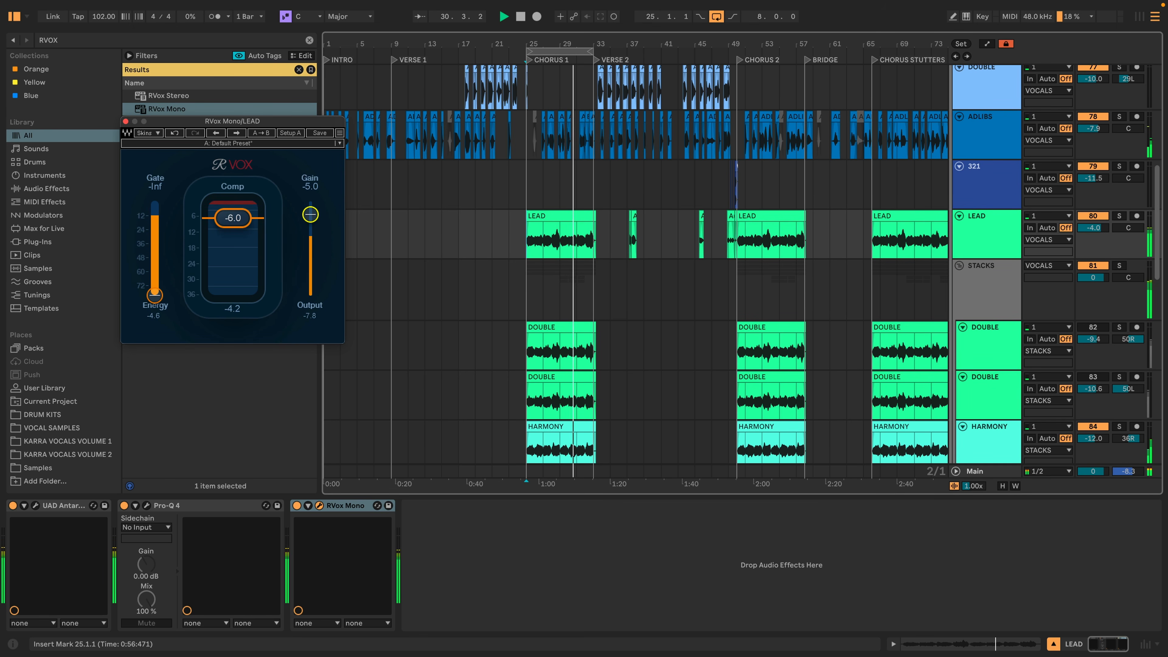
drag(310, 215, 311, 213)
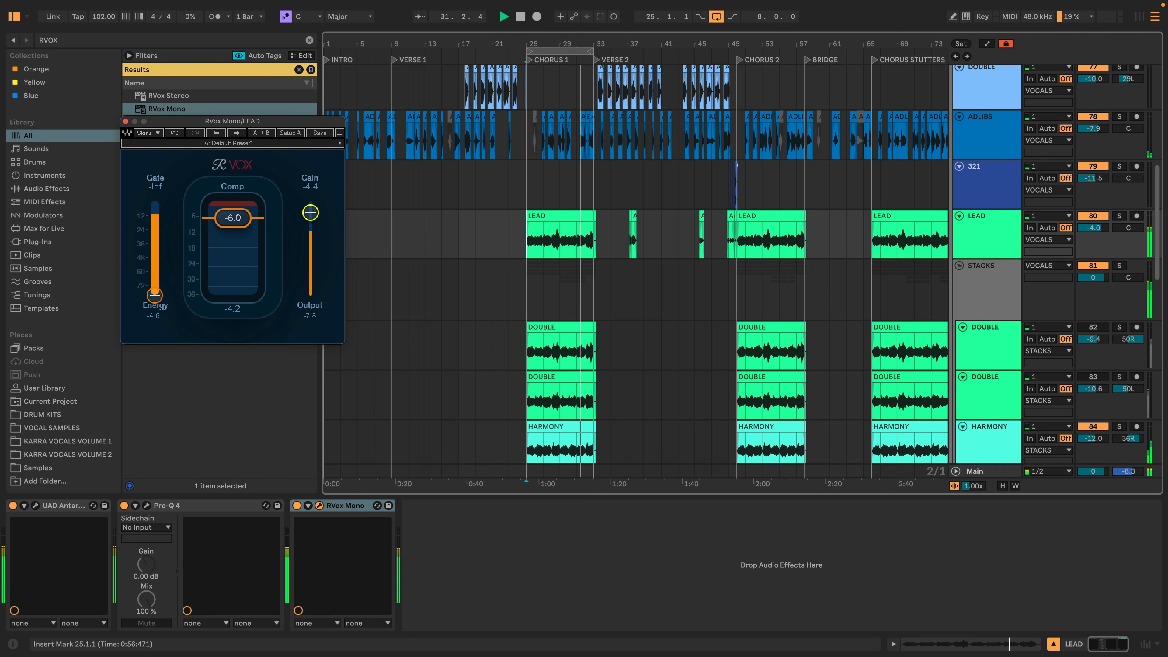
drag(233, 218, 233, 218)
key(space)
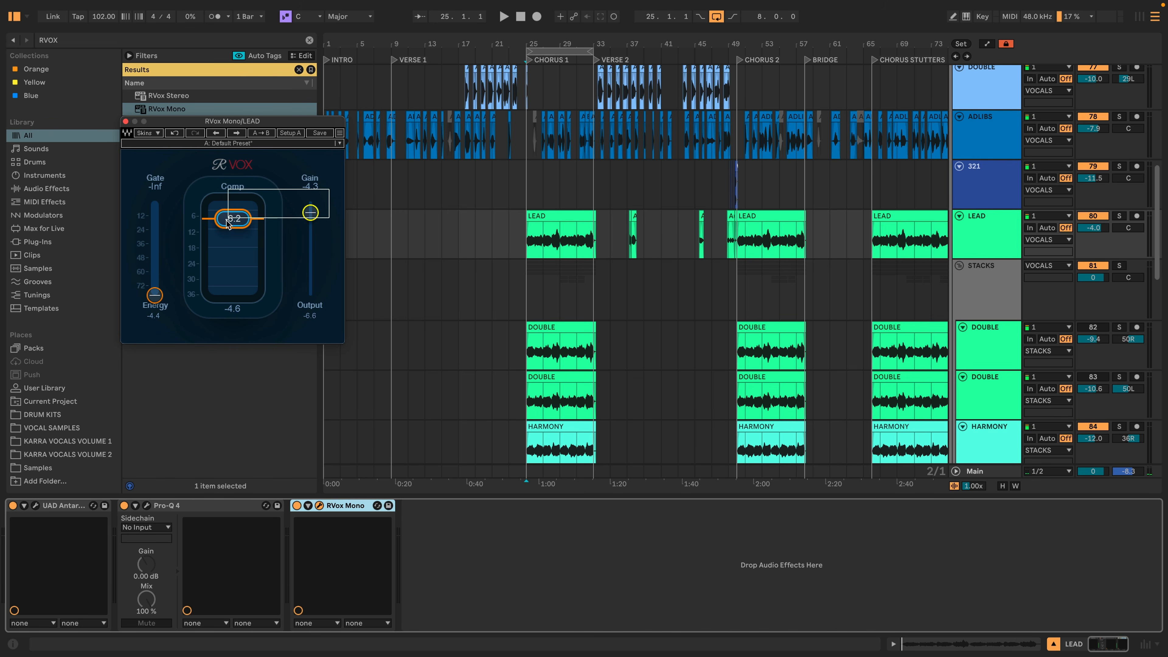
click(126, 121)
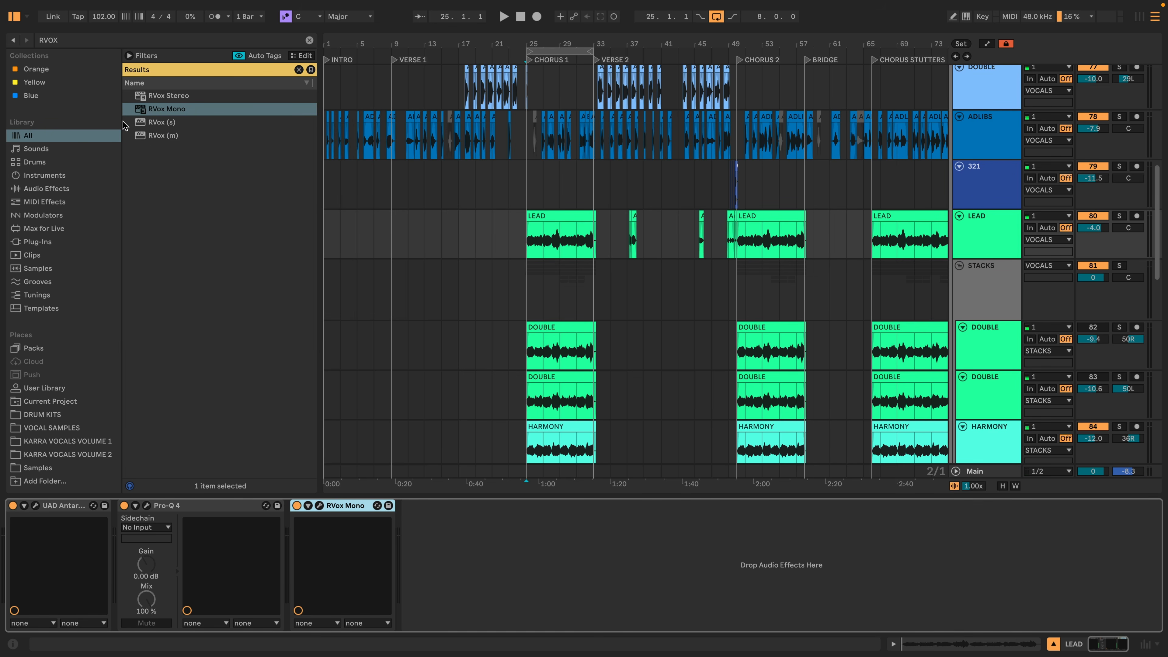
Find the Pro-DS de-esser in the browser and add it after RVox Mono on the LEAD track
key(ctrl+f)
text(DS)
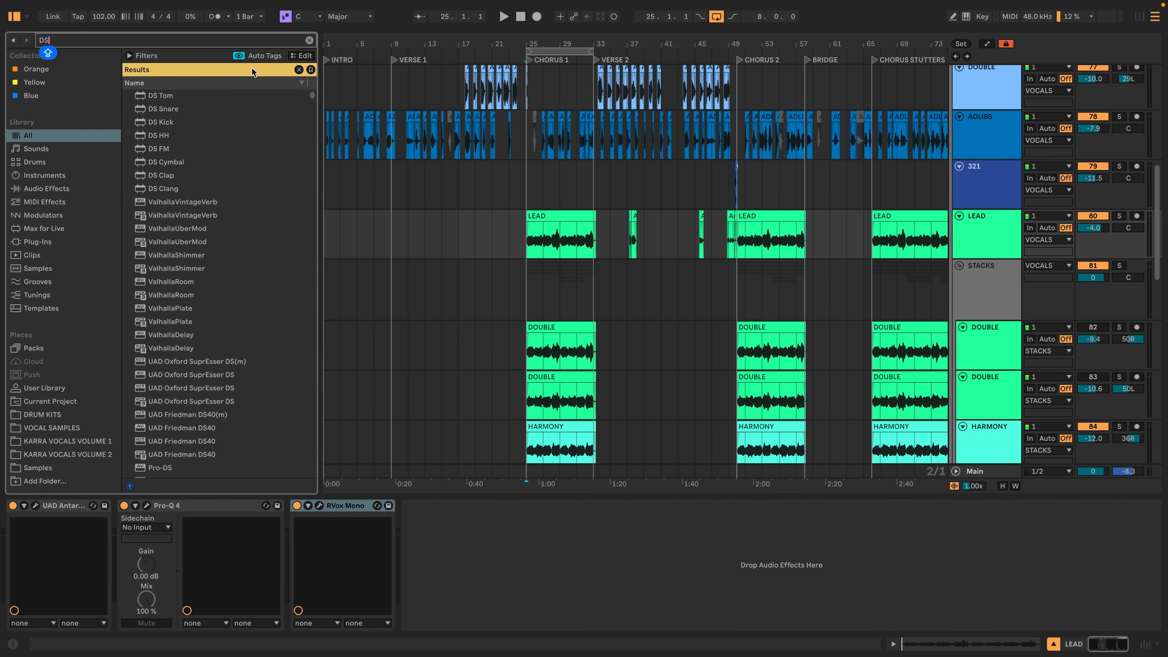
scroll(248, 419, down, 2)
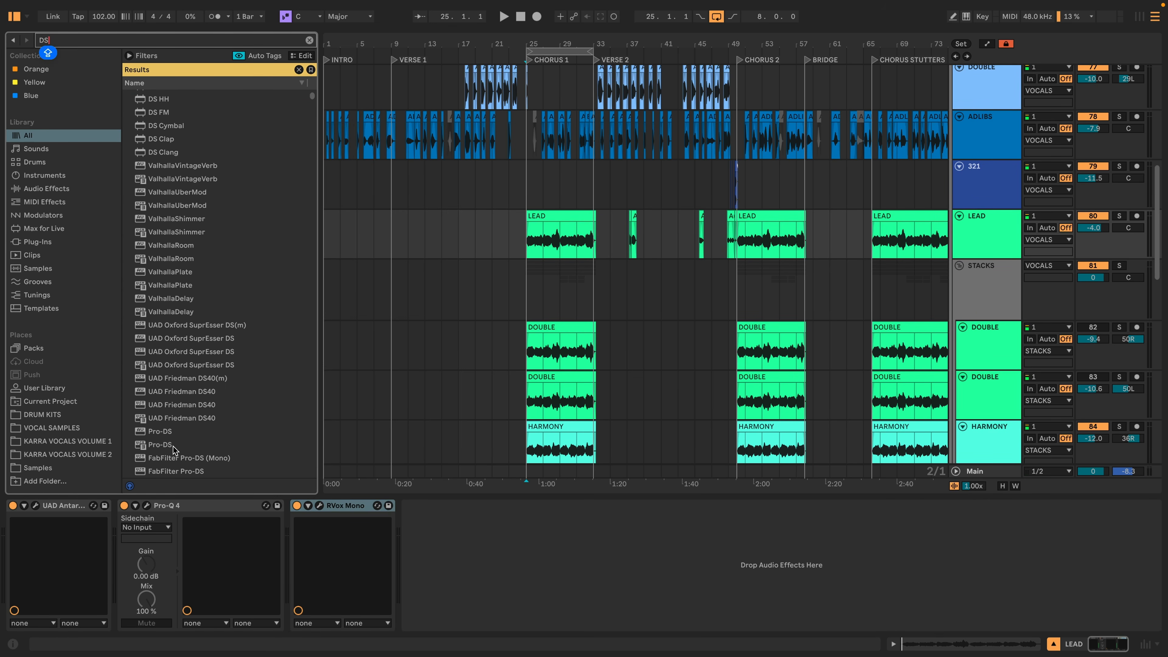
drag(173, 446, 399, 528)
drag(472, 556, 473, 556)
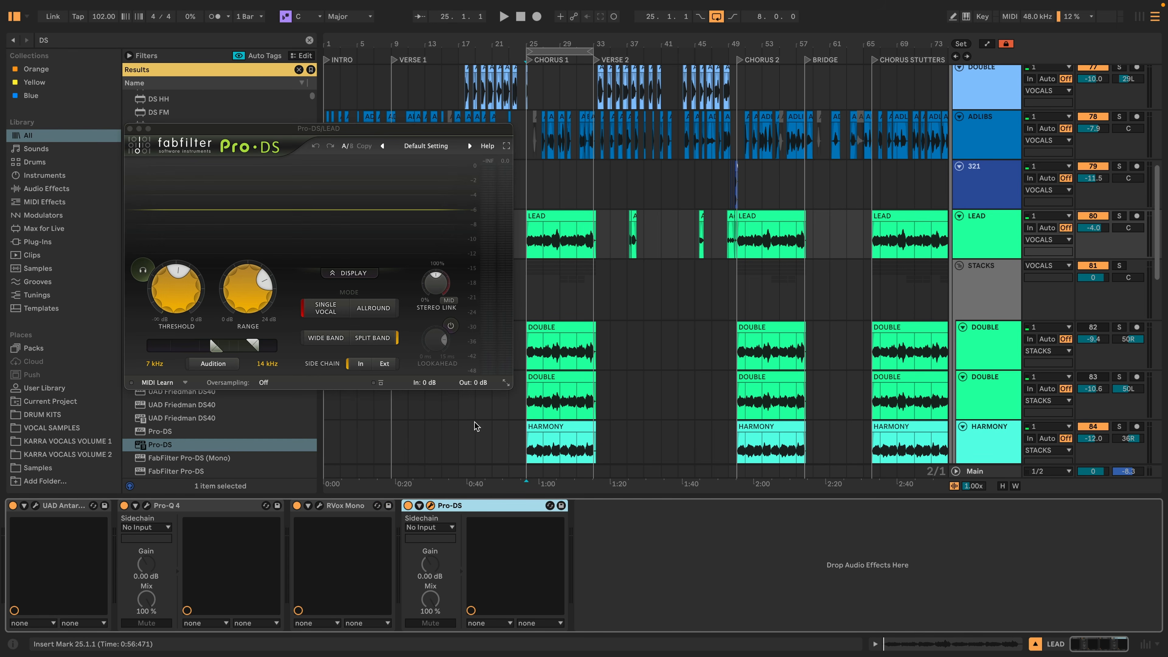
Reduce the Pro-DS range while auditioning the soloed LEAD vocal in the chorus, and unsolo the track
key(space)
click(1118, 215)
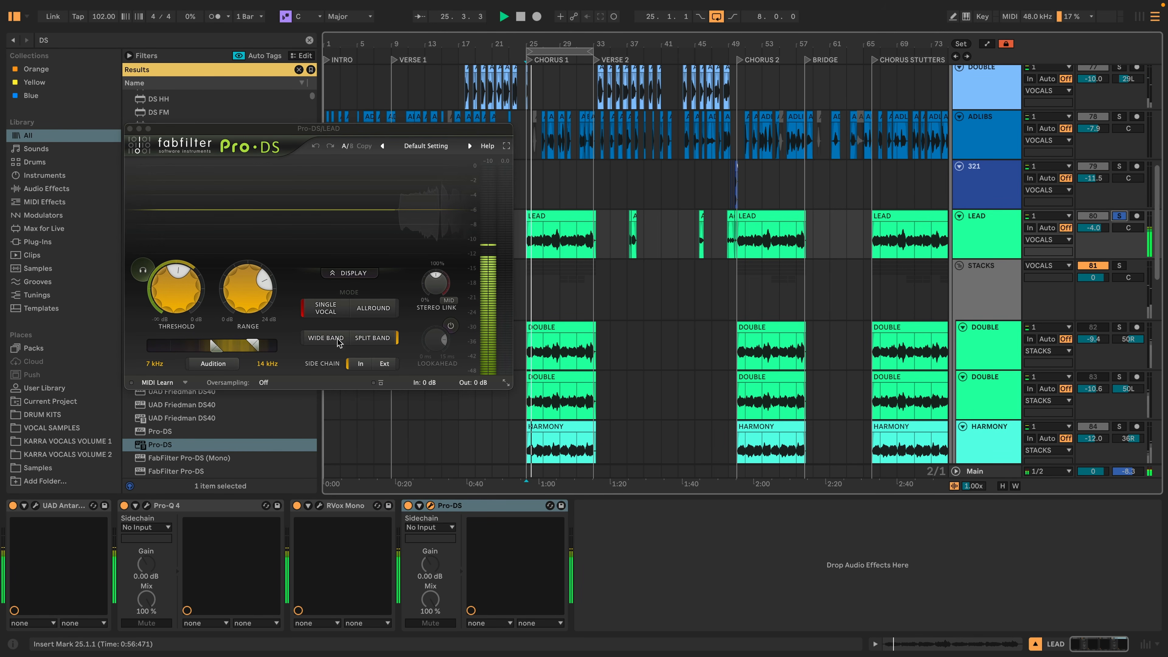
mouse_move(250, 293)
drag(250, 288, 251, 344)
click(1119, 216)
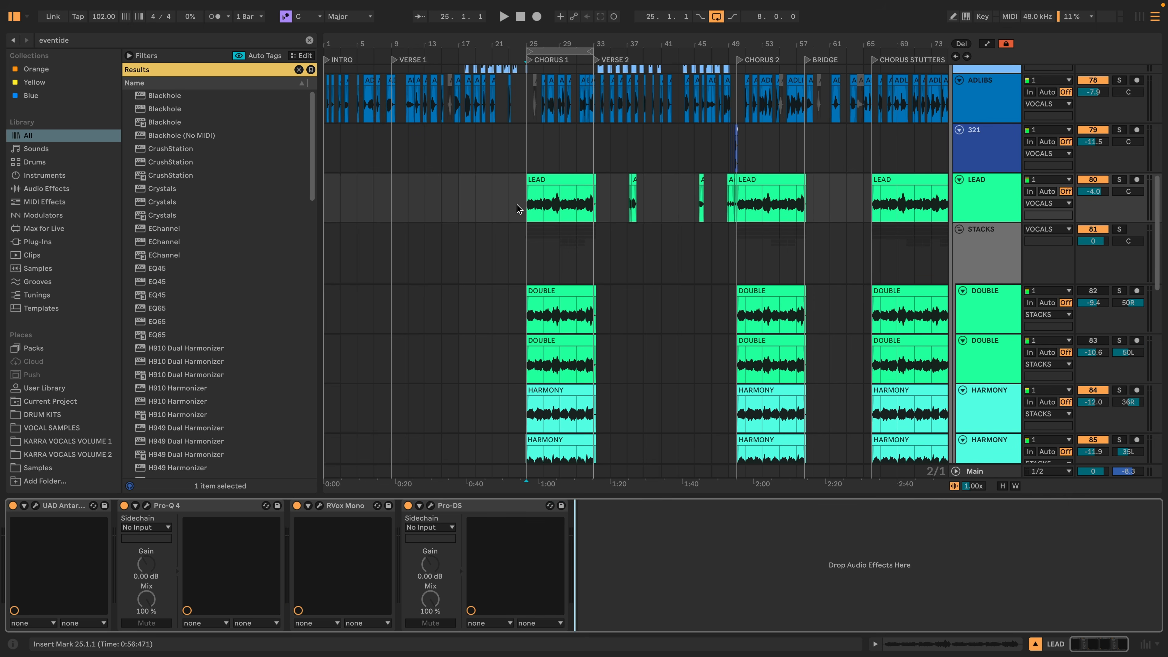
Review the Audio Effect Rack with the DRY, 1/8 and 1/4 delay chains on the EASY track
click(518, 203)
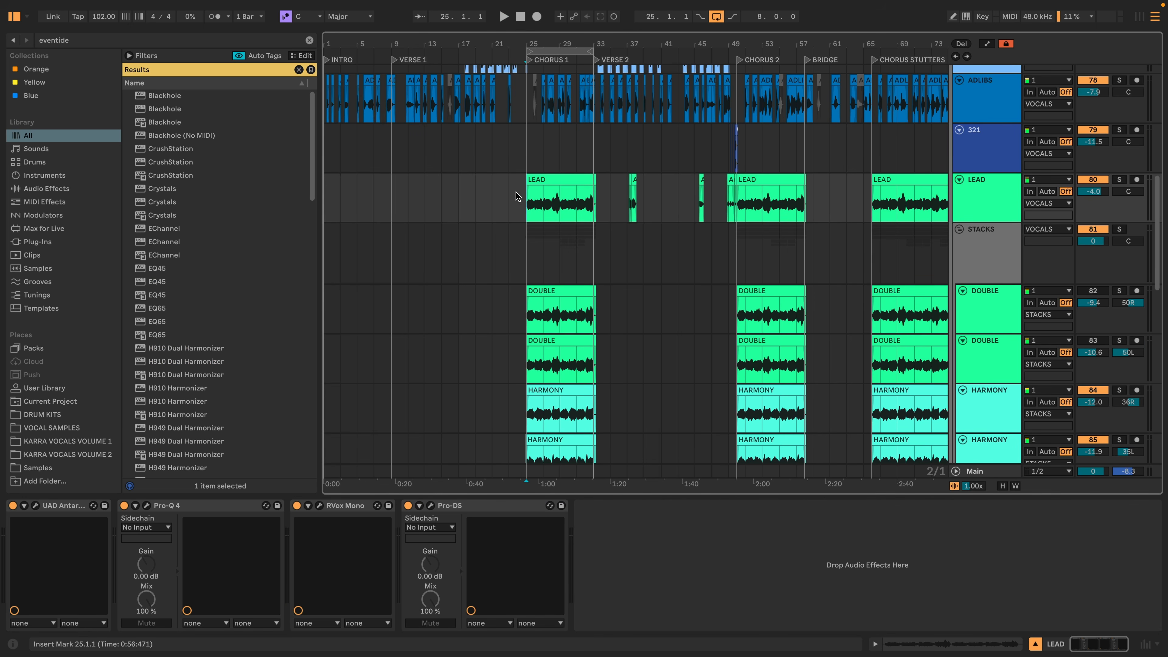
scroll(538, 152, up, 5)
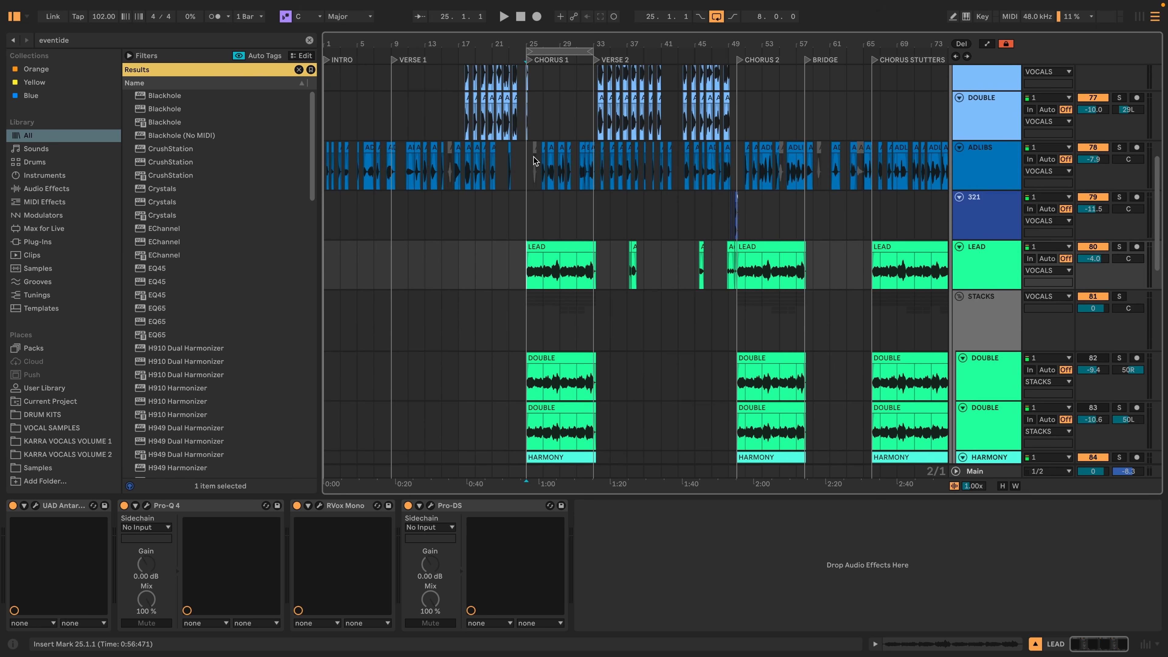
click(543, 164)
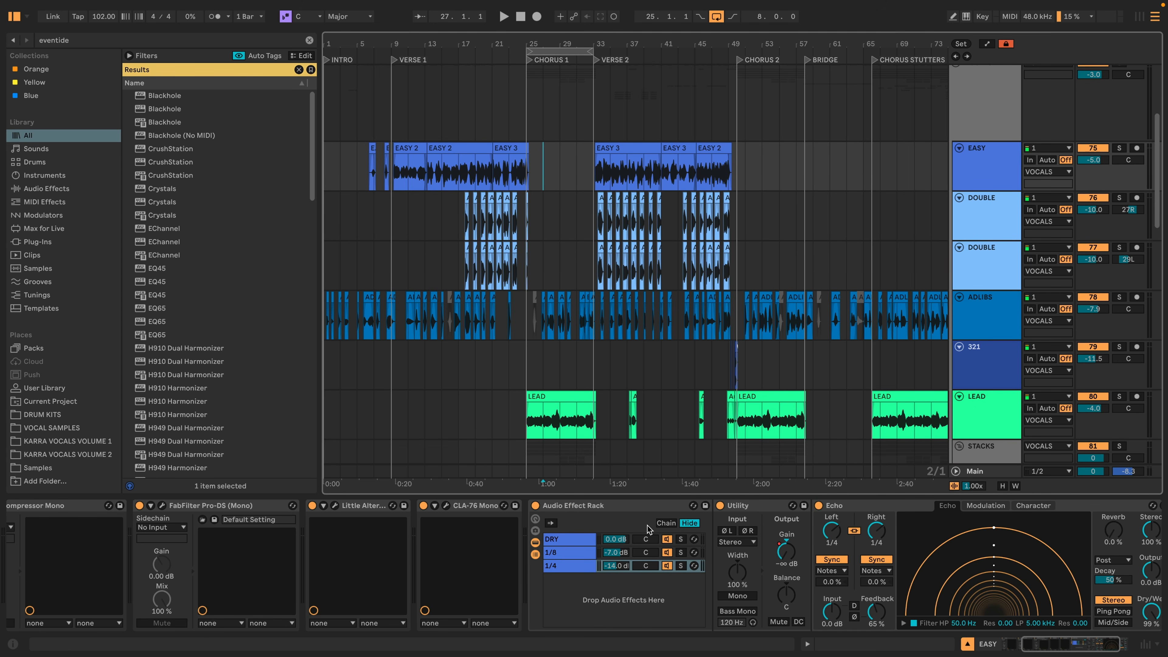
click(622, 508)
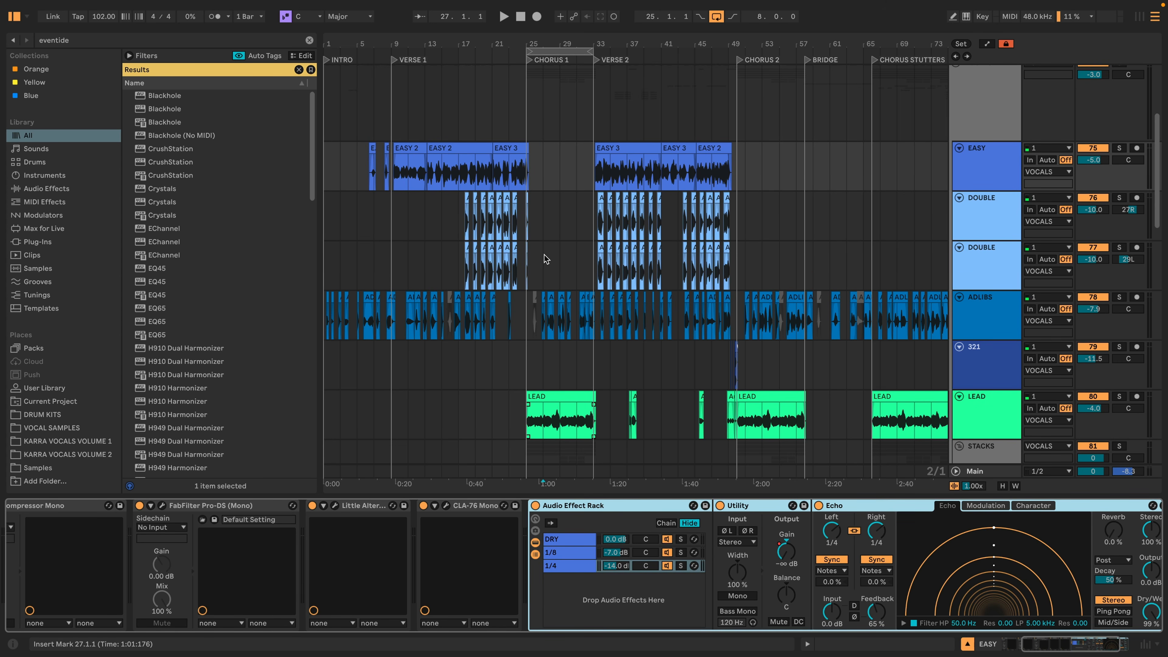
scroll(539, 249, down, 3)
scroll(539, 251, up, 1)
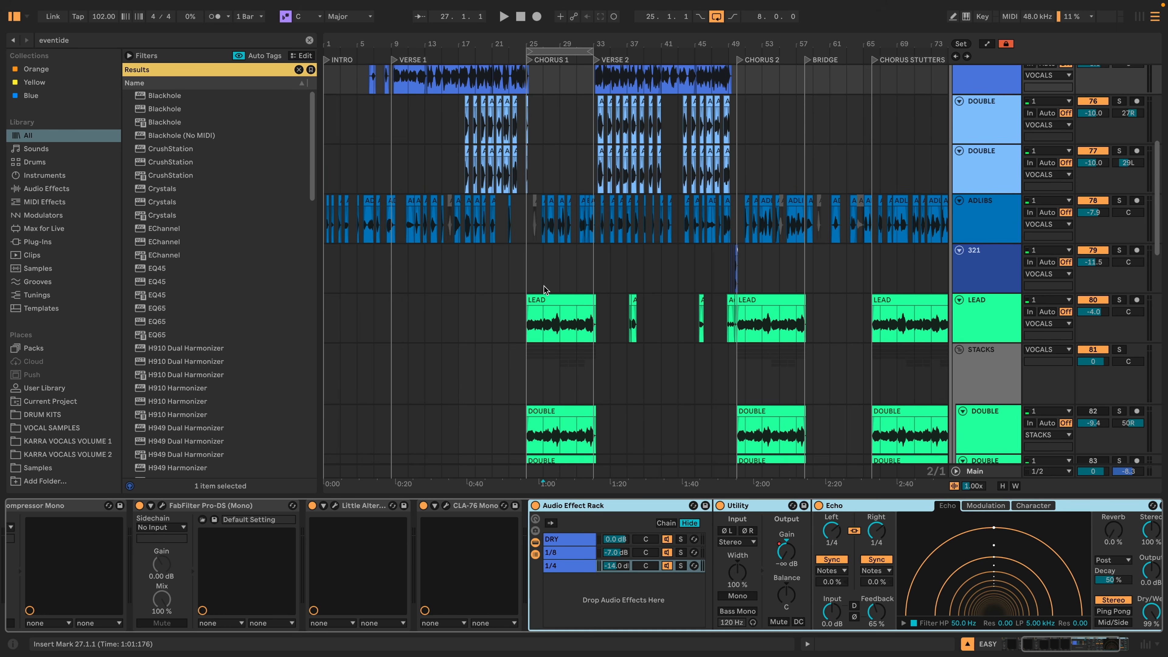
Add SP2016 Reverb after Pro-DS on the LEAD track and group it into an Audio Effect Rack
click(545, 297)
scroll(248, 201, down, 10)
scroll(244, 221, up, 3)
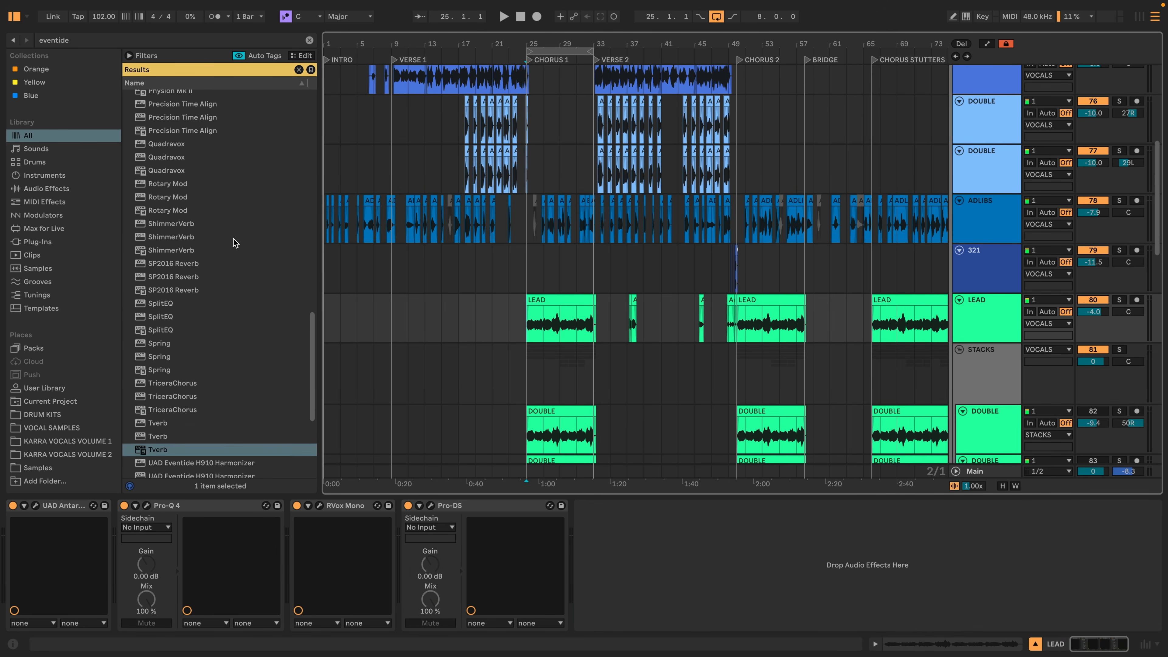
click(192, 293)
drag(174, 294, 745, 561)
key(super+g)
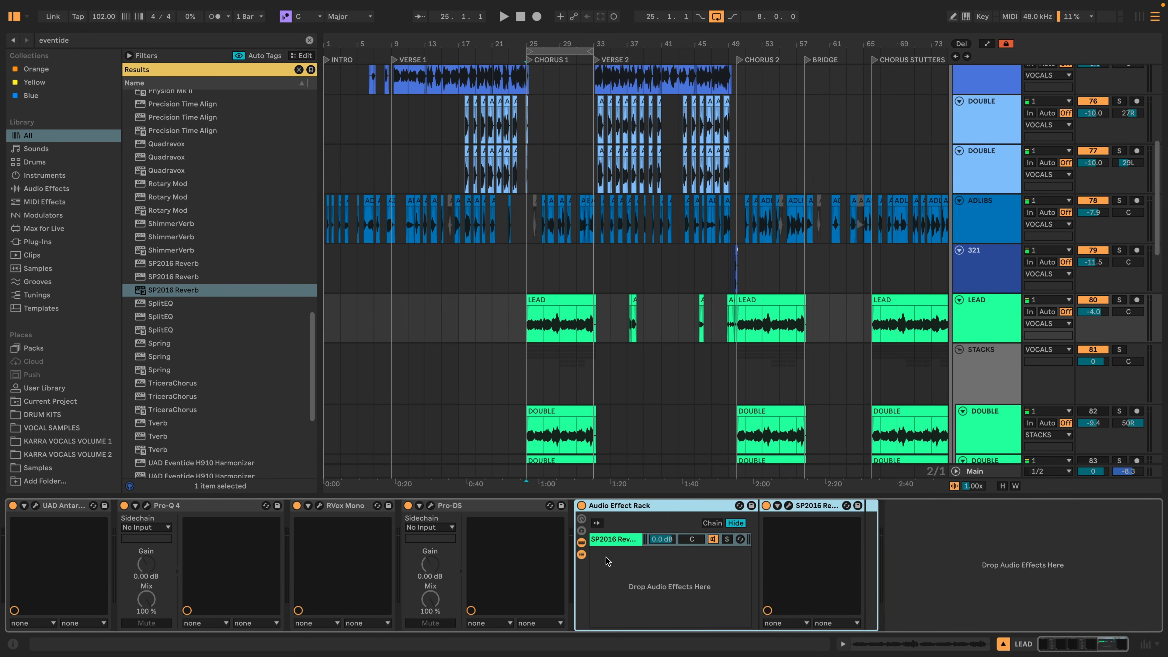
Create a DRY chain above the SP2016 Reverb chain and lower the reverb chain's volume to about −15.2 dB during playback
right_click(614, 563)
click(632, 585)
text(DRY)
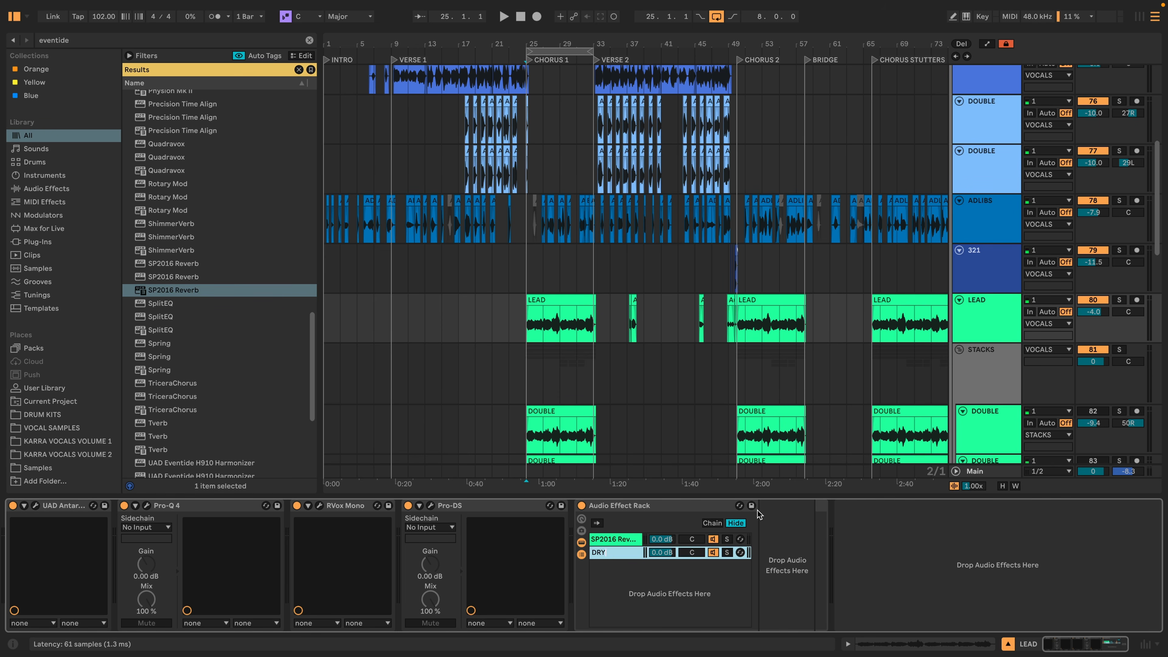
drag(689, 539, 690, 554)
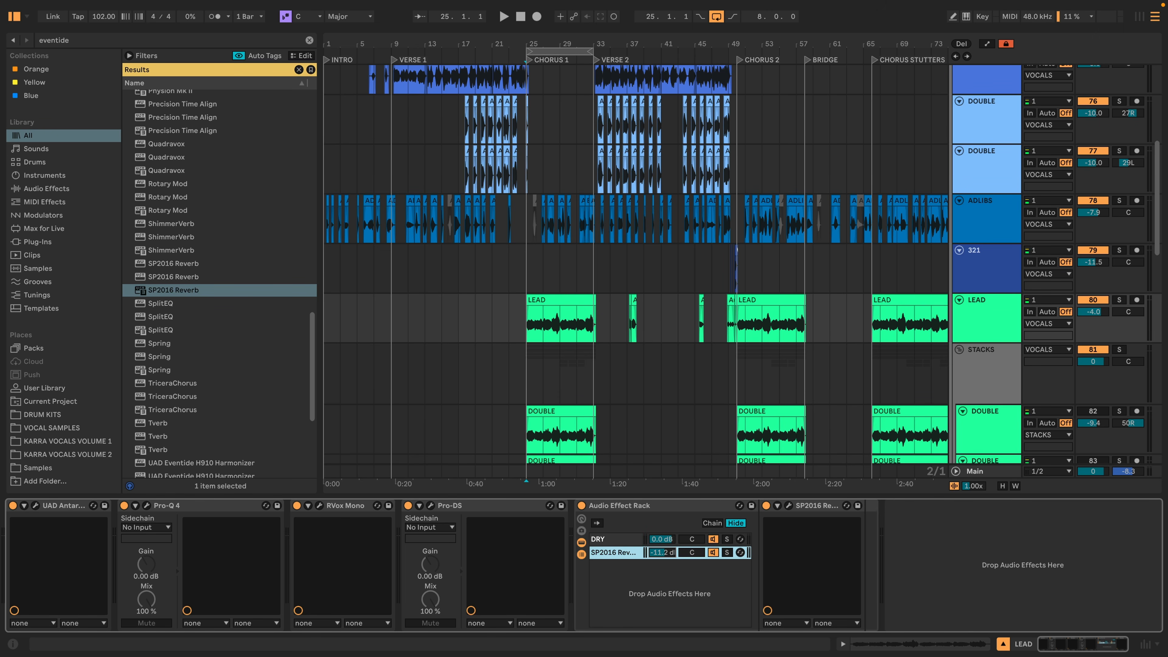
key(space)
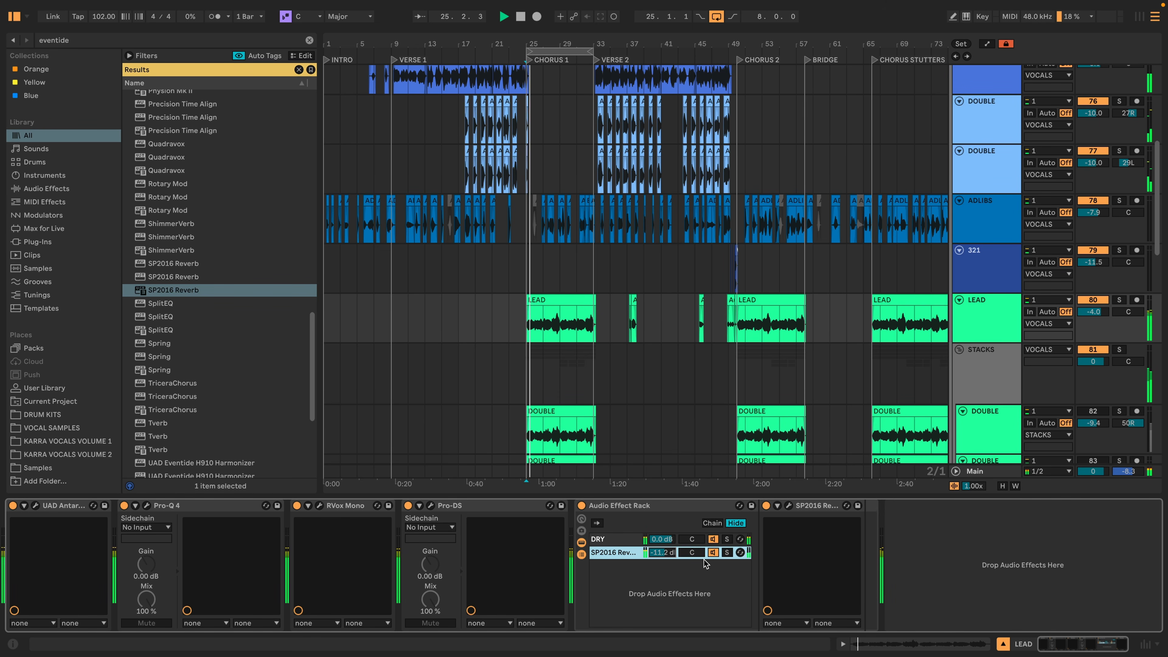
drag(671, 553, 671, 554)
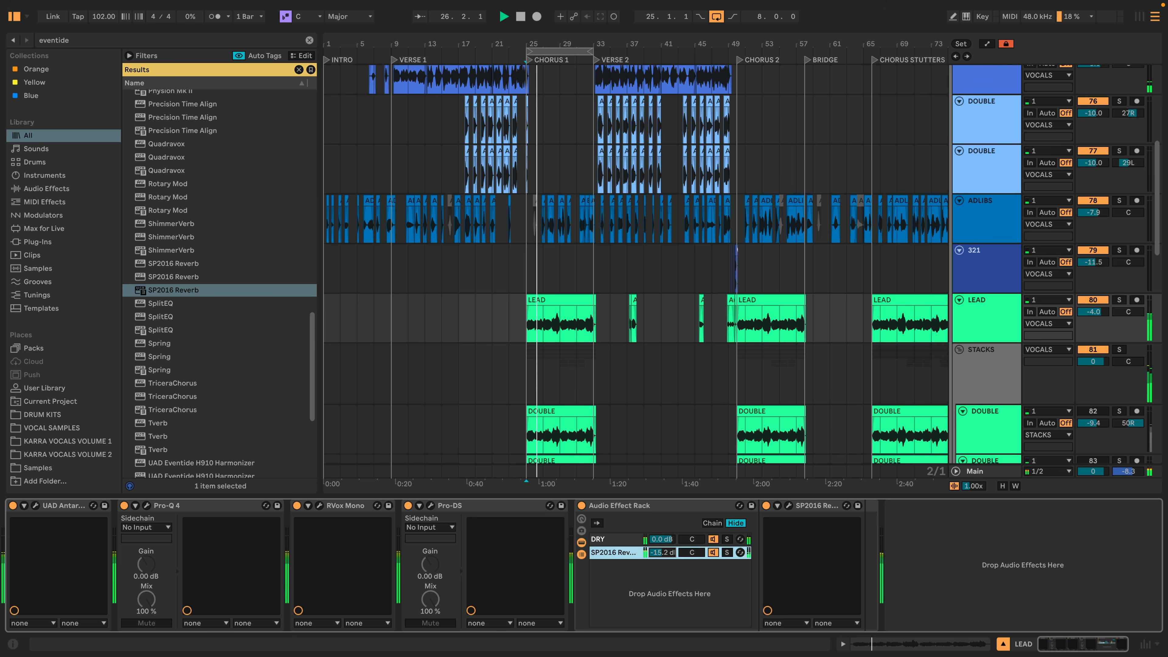
Activate the two green DOUBLE tracks inside the STACKS group while the chorus plays
click(1092, 411)
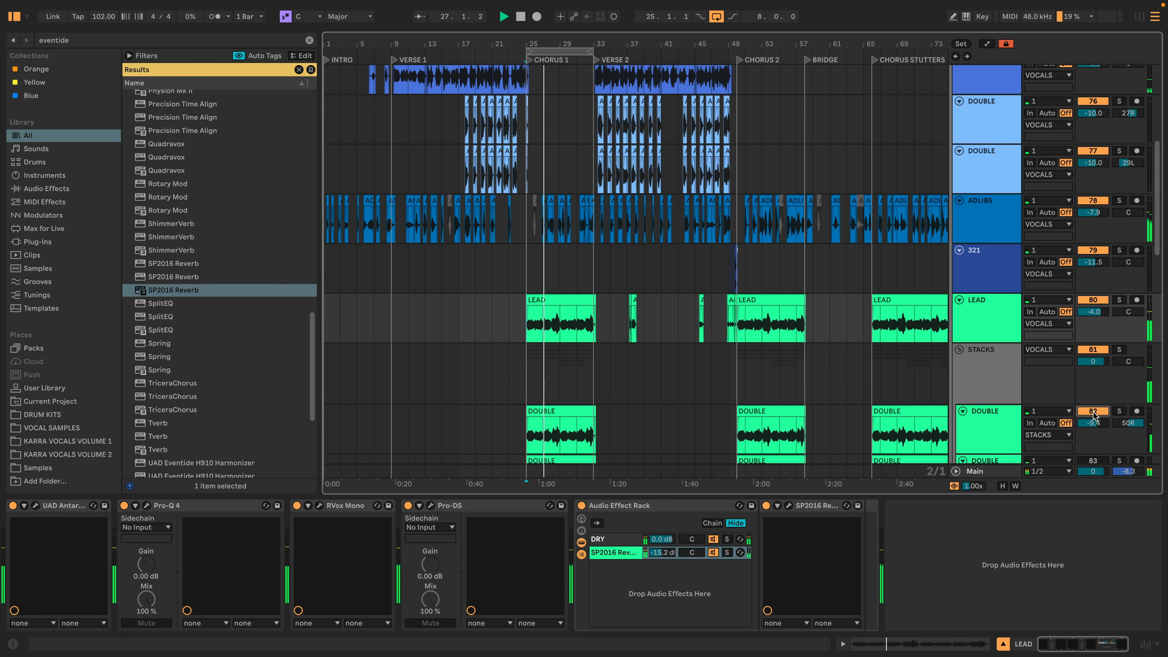
scroll(1092, 416, down, 1)
click(1092, 423)
scroll(1093, 424, down, 1)
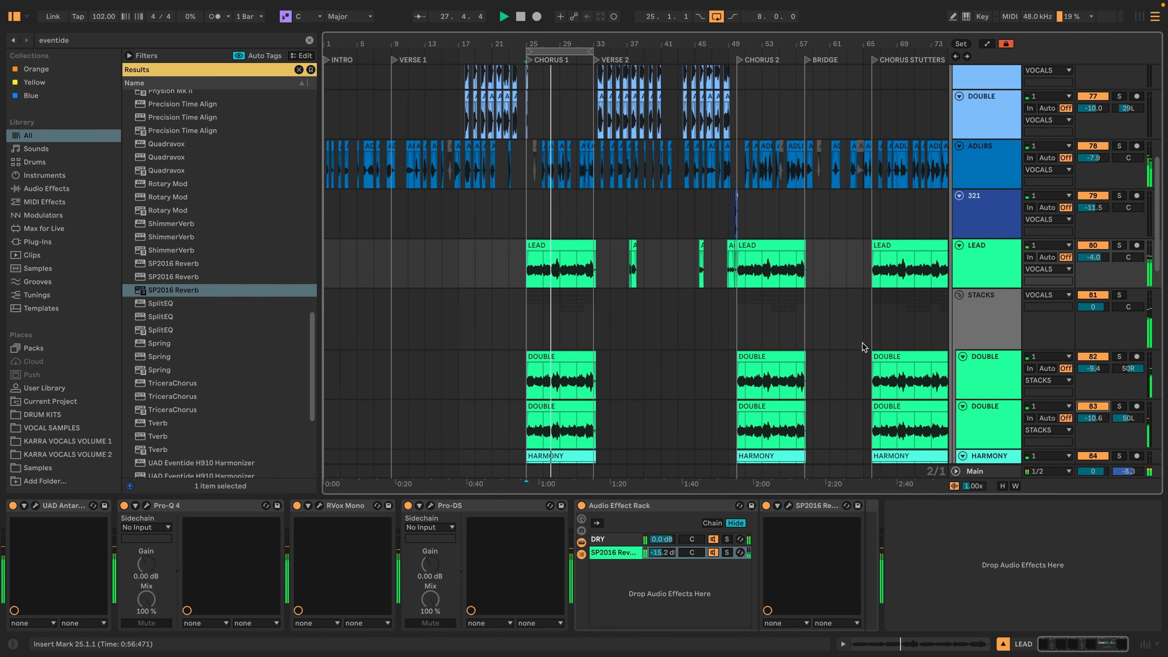
Solo the LEAD track and raise the SP2016 Reverb chain's volume to −9.0 dB
click(1119, 245)
mouse_move(665, 553)
mouse_down()
mouse_move(664, 541)
mouse_move(662, 564)
mouse_move(662, 549)
mouse_up()
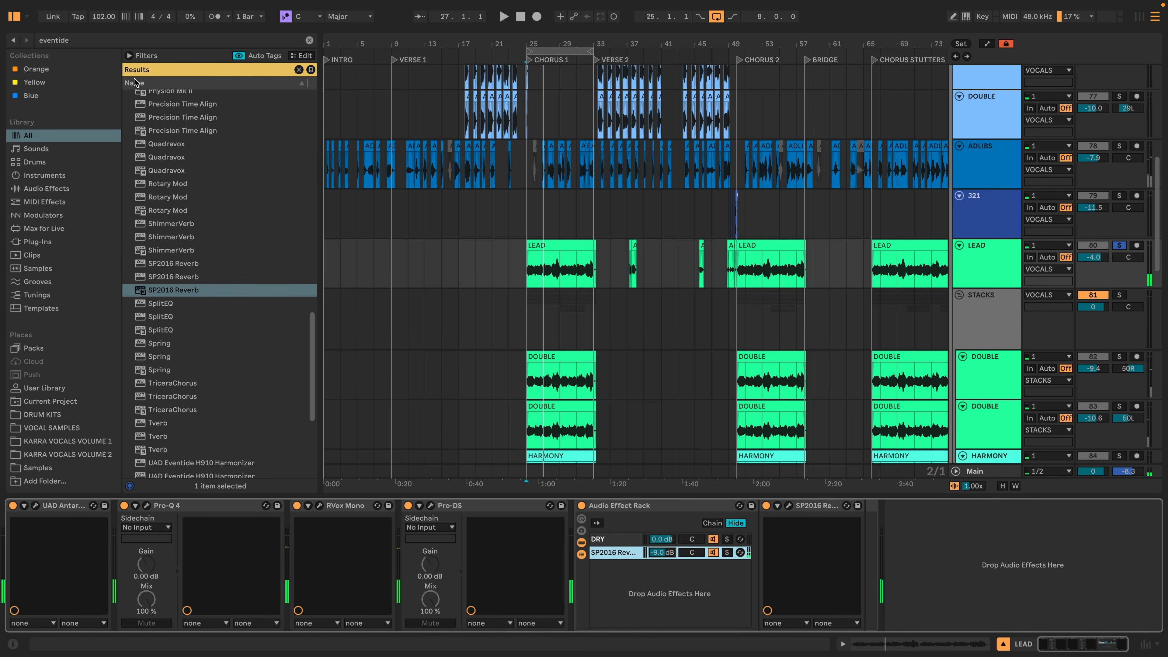
Search the browser for DEESS and insert DeEsser Stereo ahead of SP2016 Reverb in the LEAD rack's reverb chain
key(ctrl+f)
text(DEE)
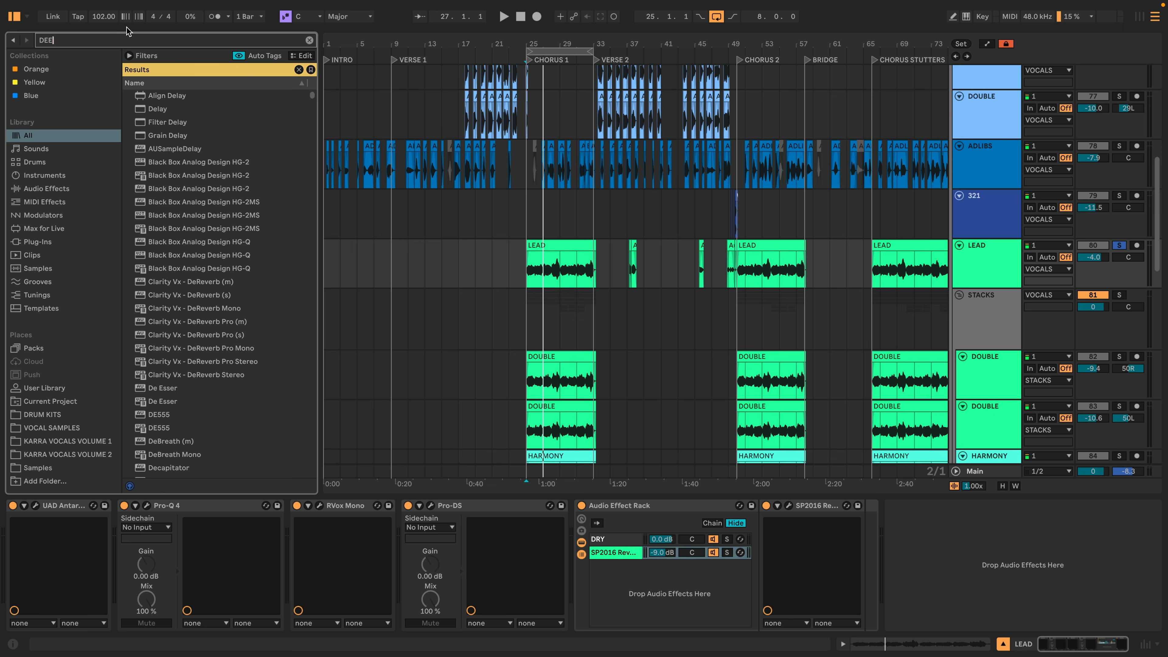
text(SS)
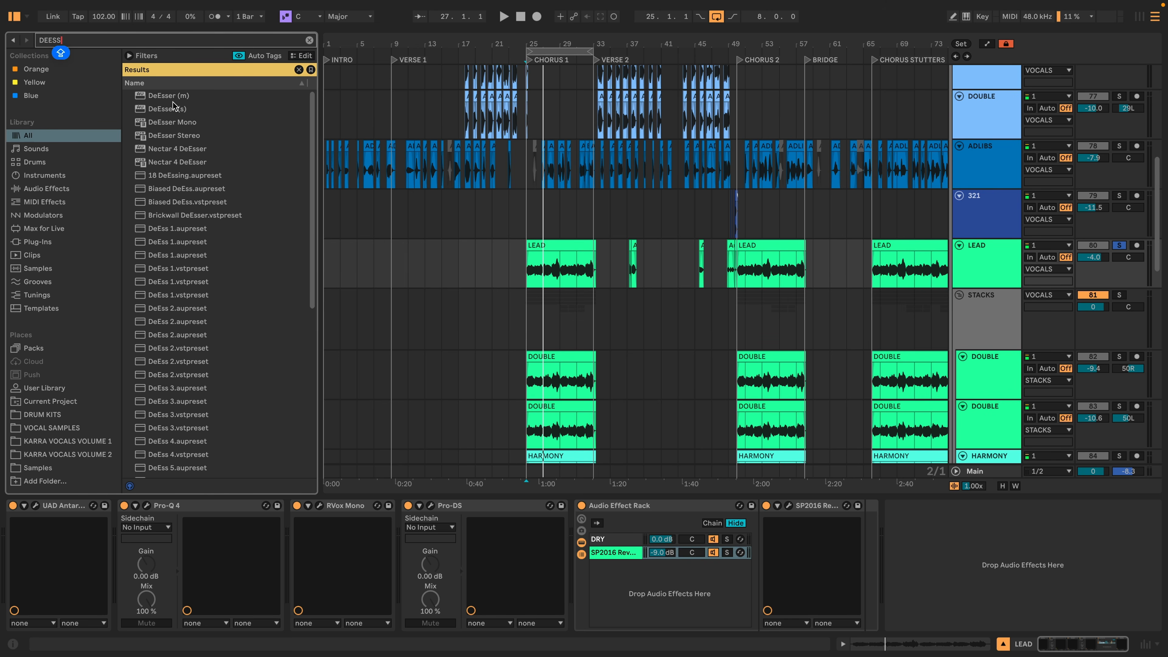
click(172, 110)
click(203, 123)
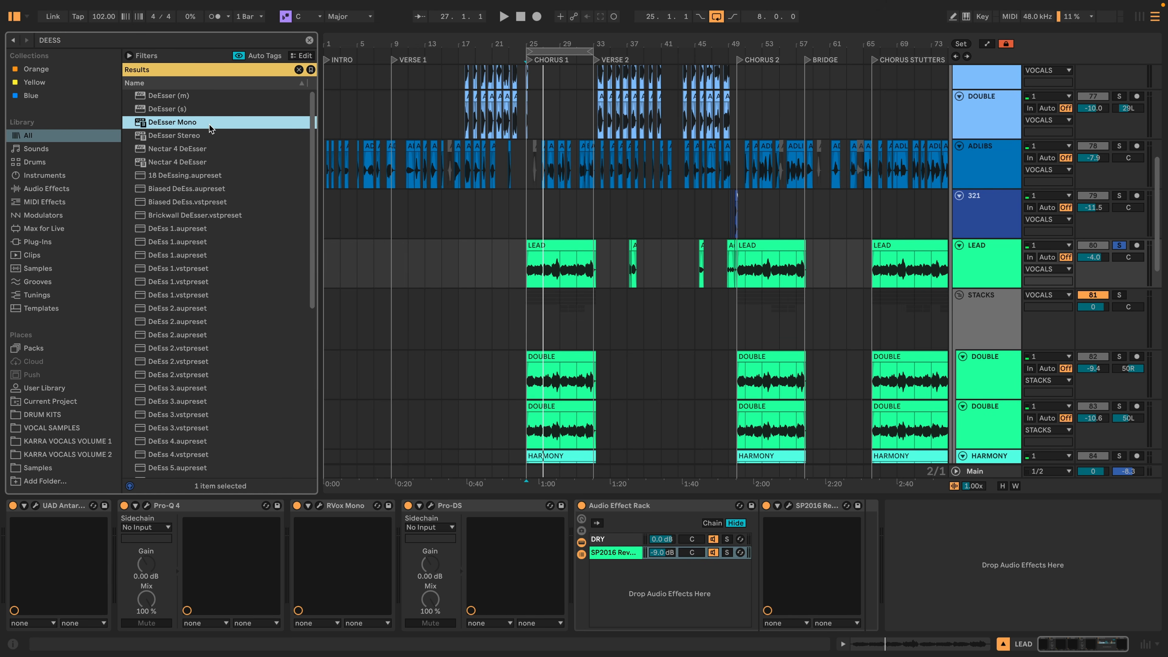
click(196, 136)
drag(439, 295, 770, 537)
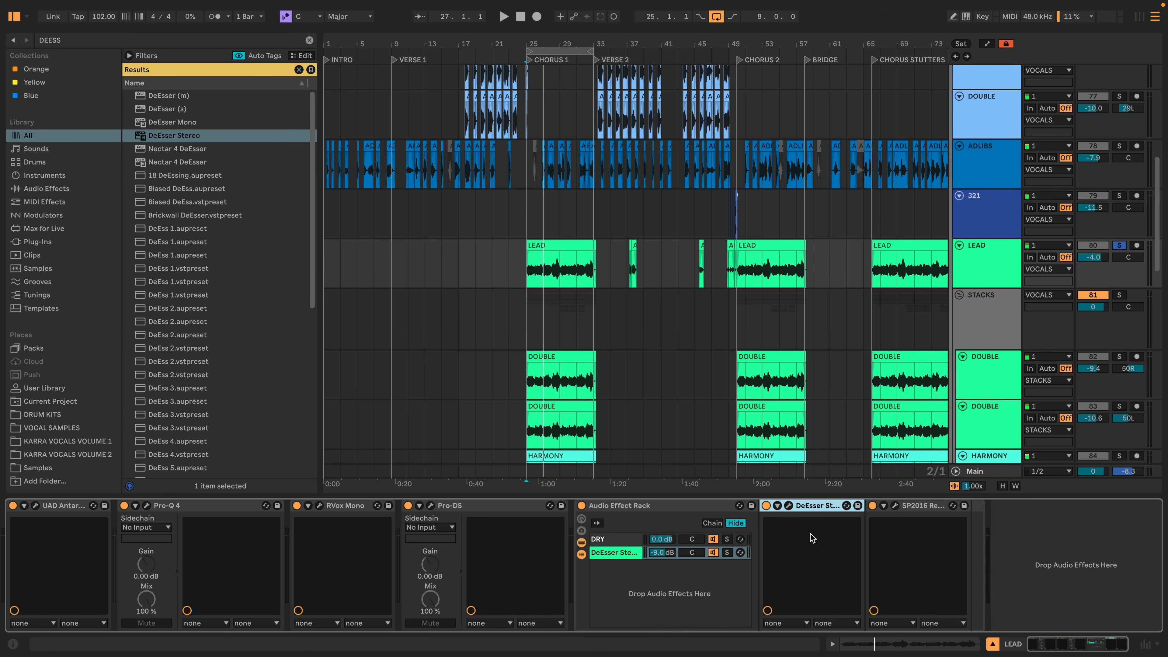
Audition the soloed LEAD and lower the DeEsser Stereo threshold to about −34.3
click(788, 506)
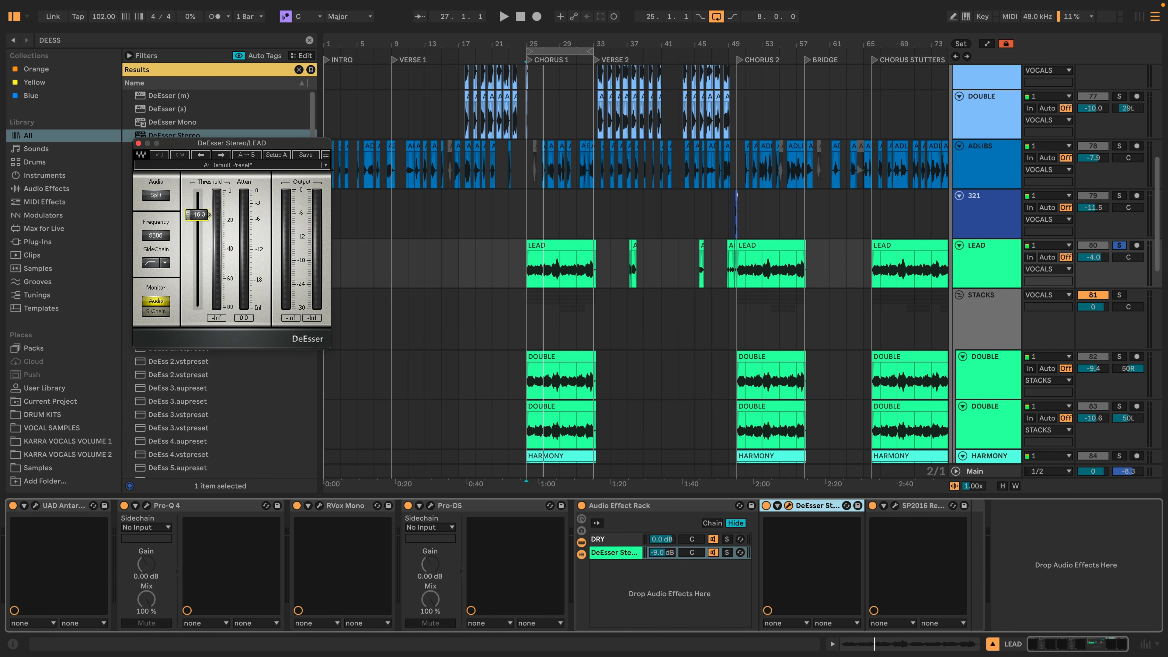
key(space)
drag(198, 223, 198, 236)
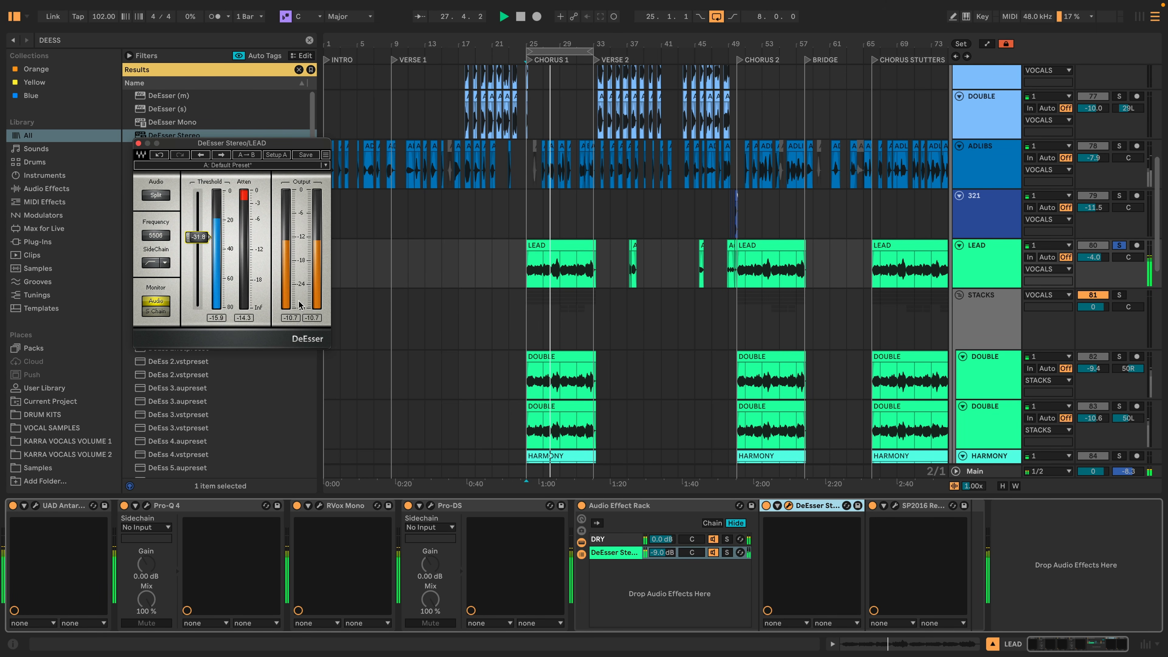
key(space)
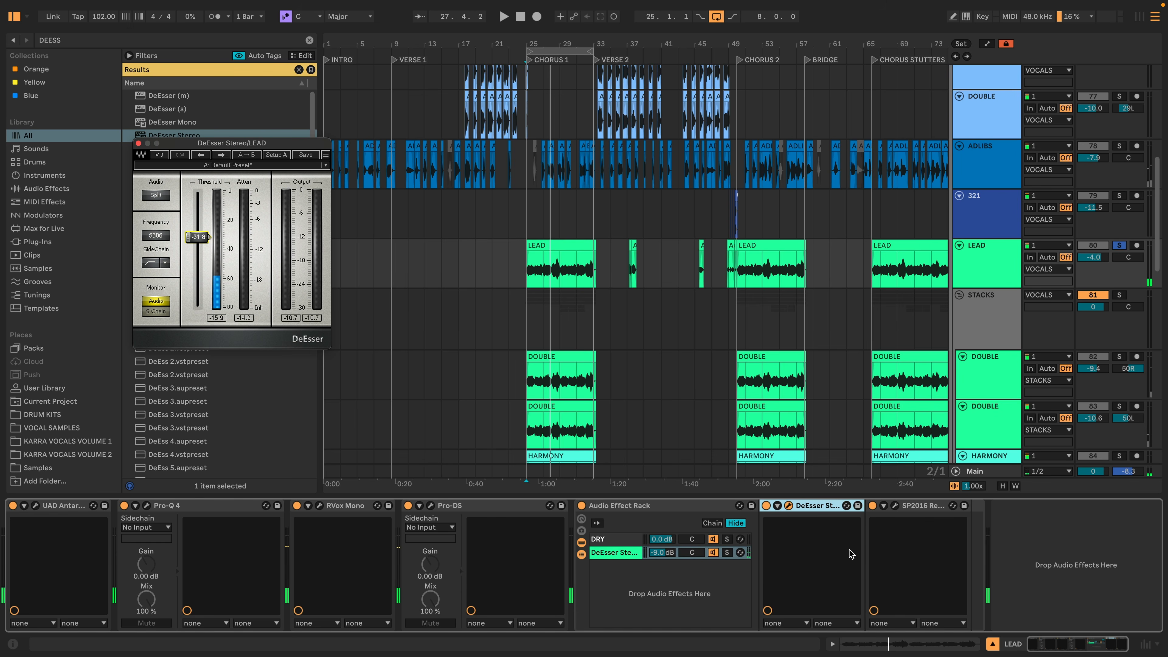
click(915, 505)
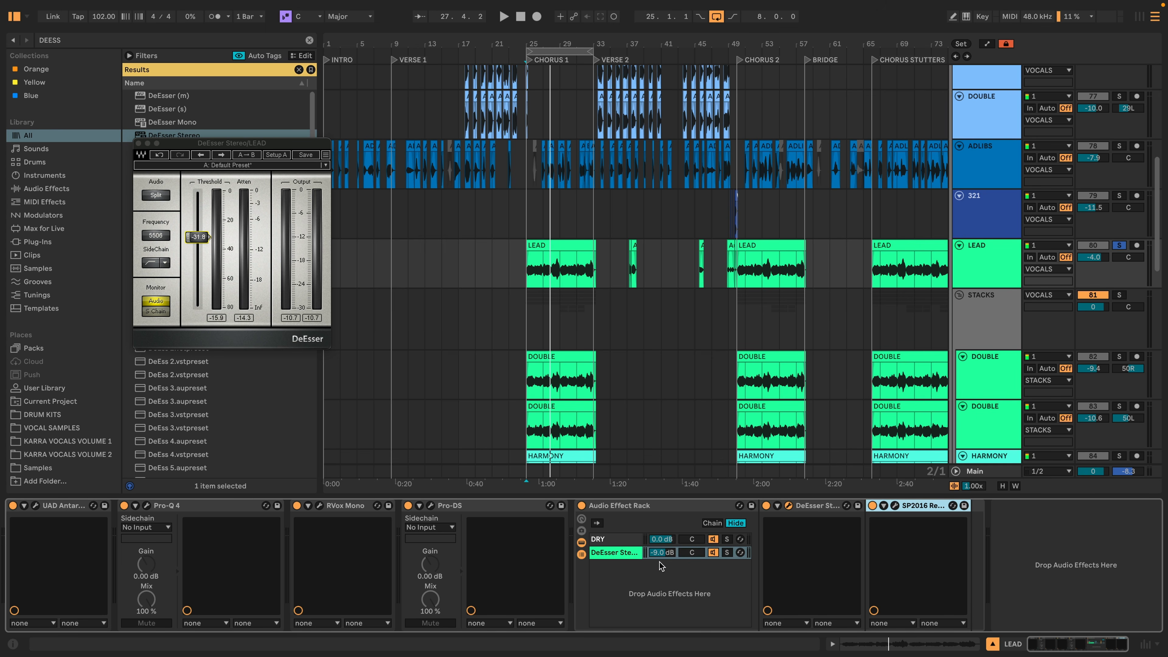
drag(198, 237, 197, 237)
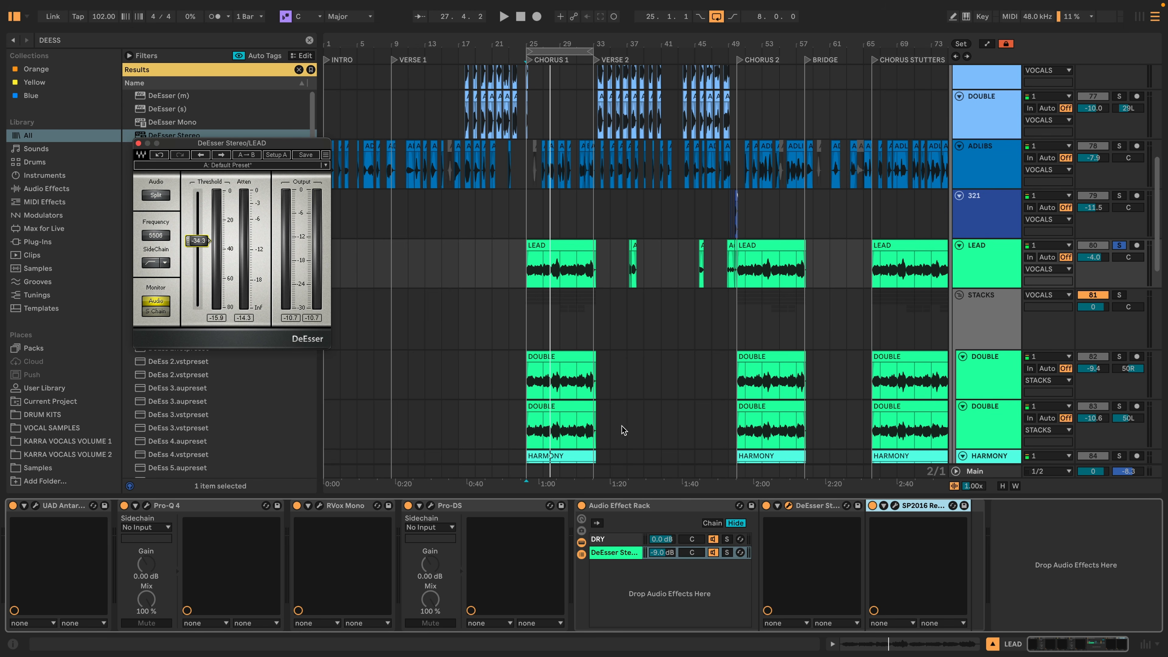
Set the SP2016 Reverb on LEAD to about 89 ms predelay and 2.0 s decay while playing the chorus
click(527, 264)
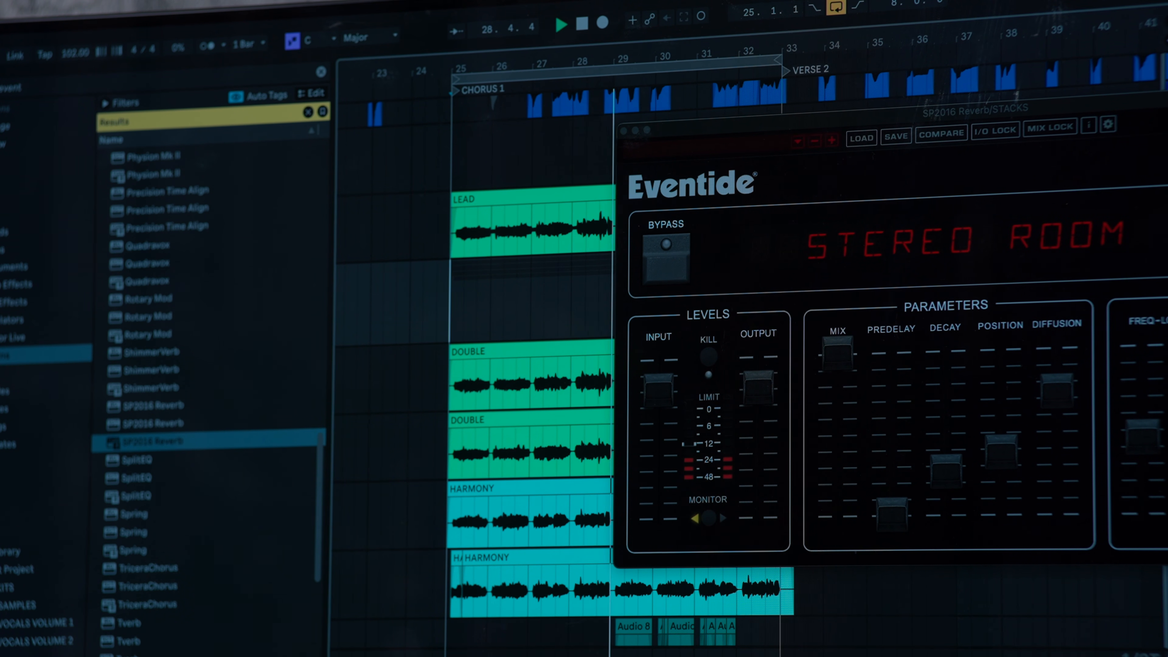
click(624, 131)
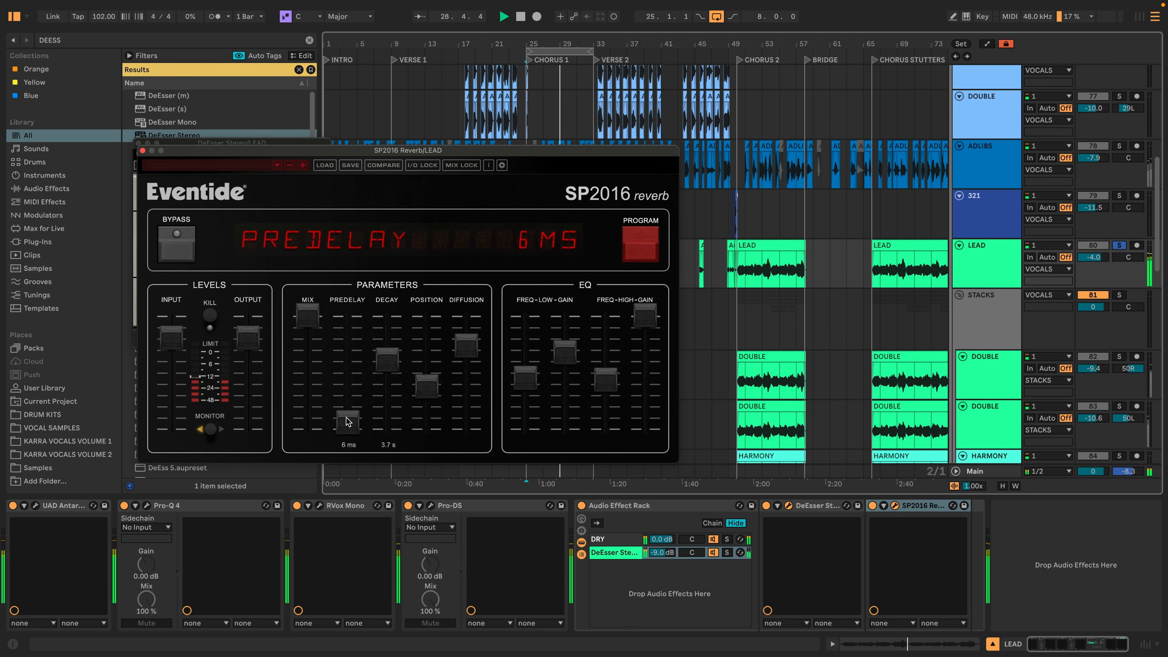
drag(346, 421, 355, 360)
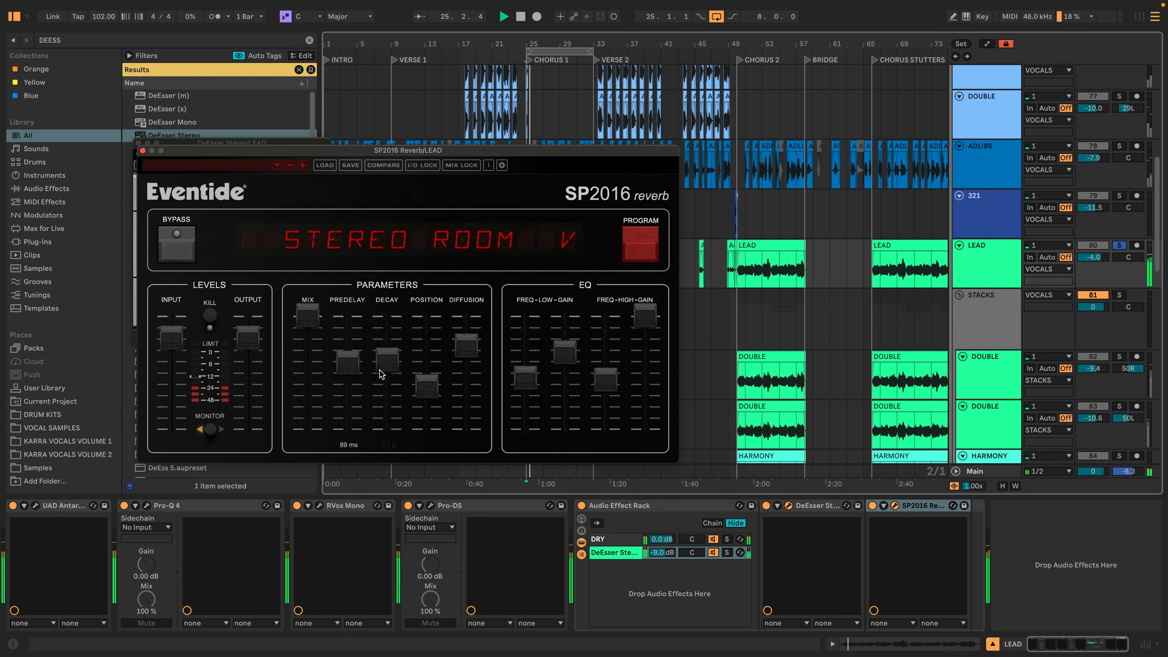
drag(387, 366, 377, 389)
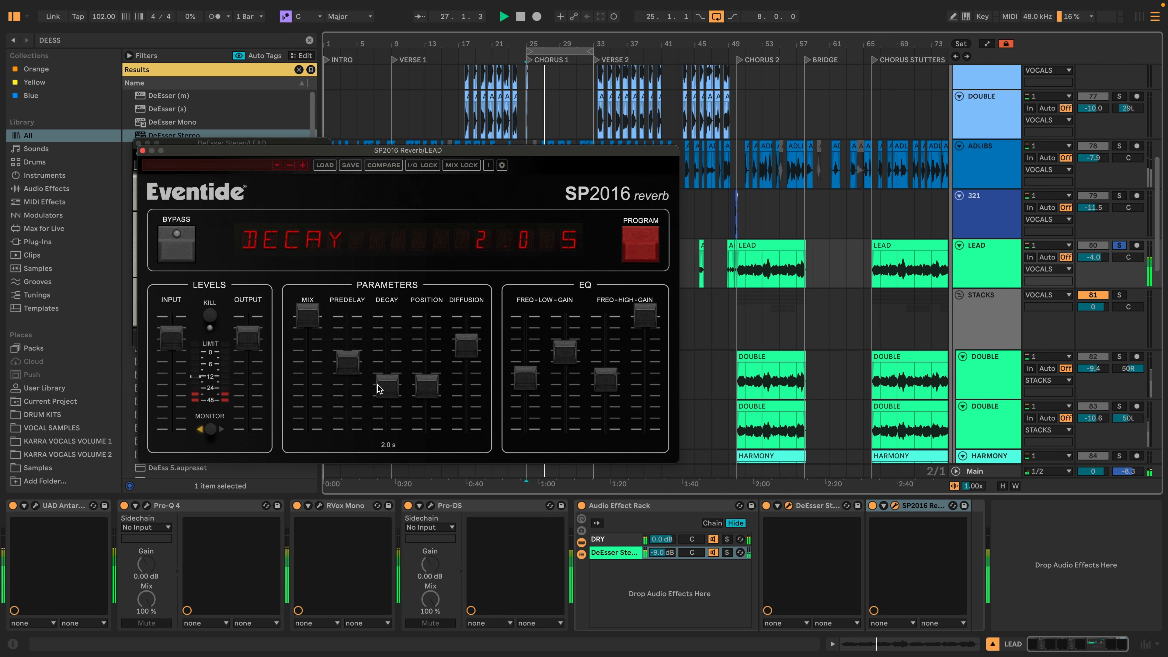
Rename the reverb chain in LEAD's Audio Effect Rack as SP2016
key(super+r)
text(SP2016)
key(Return)
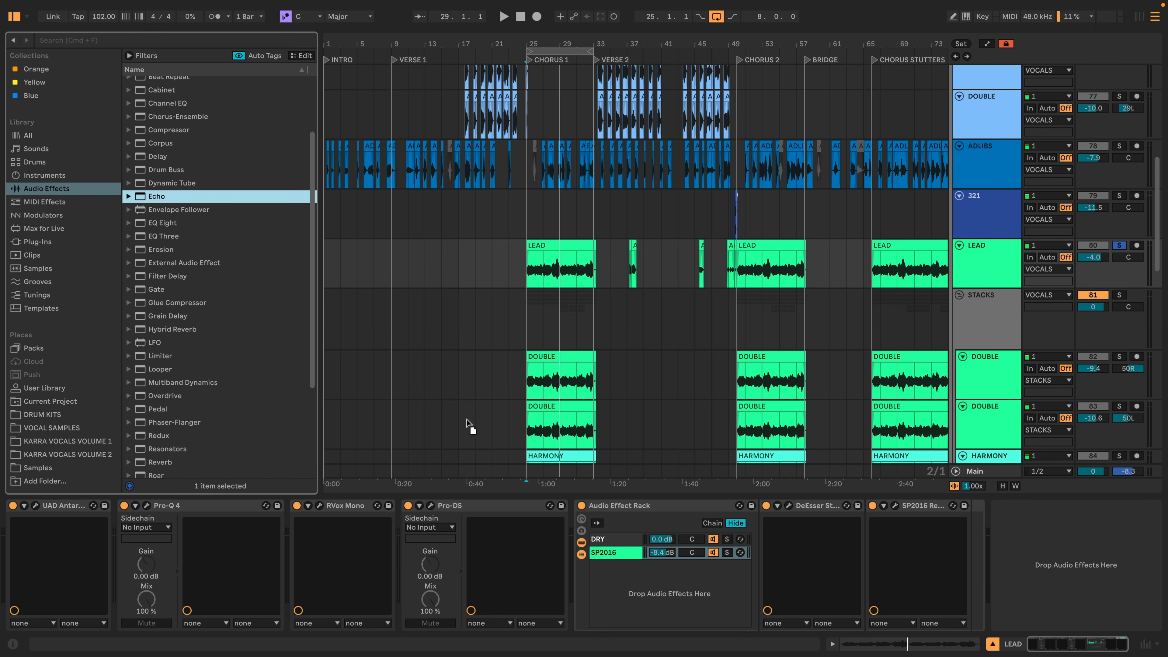
Add Echo as a new chain in LEAD's Audio Effect Rack, with 0% feedback and delay timing set to Notes
drag(469, 426, 685, 616)
drag(823, 612, 823, 648)
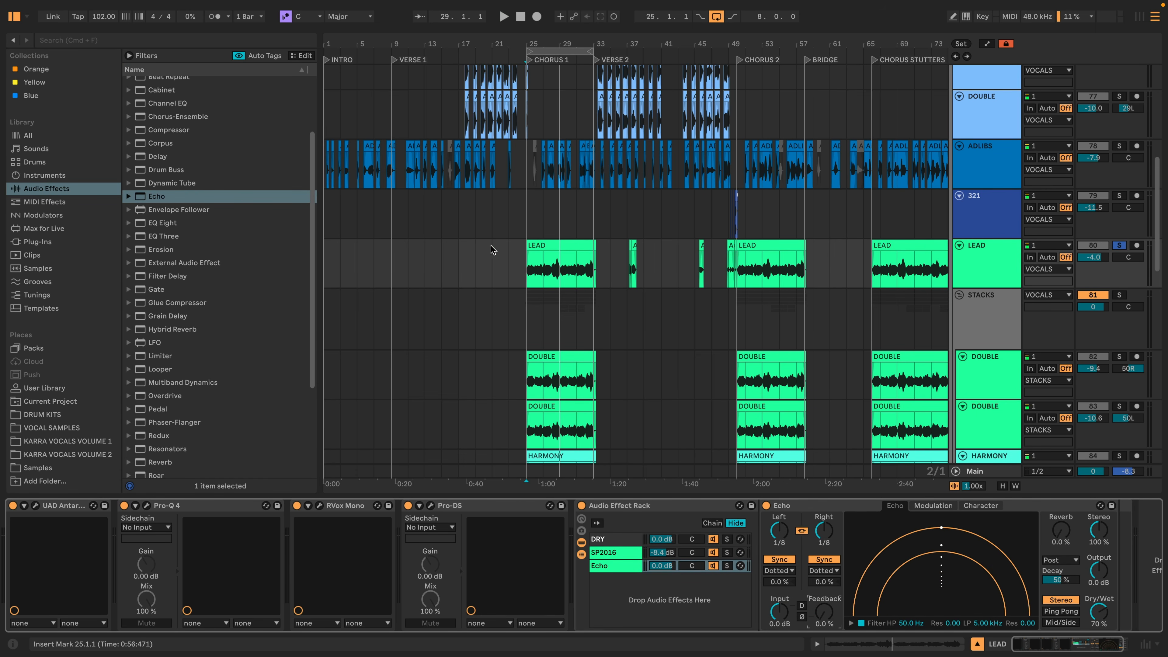
click(528, 265)
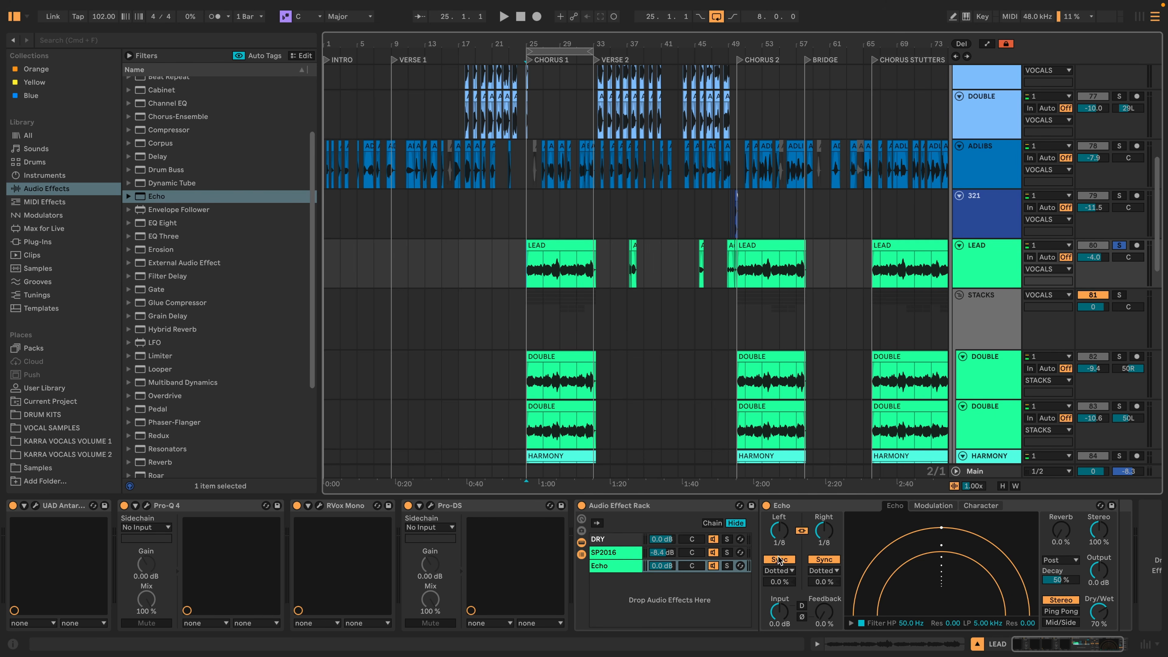
click(777, 571)
click(775, 572)
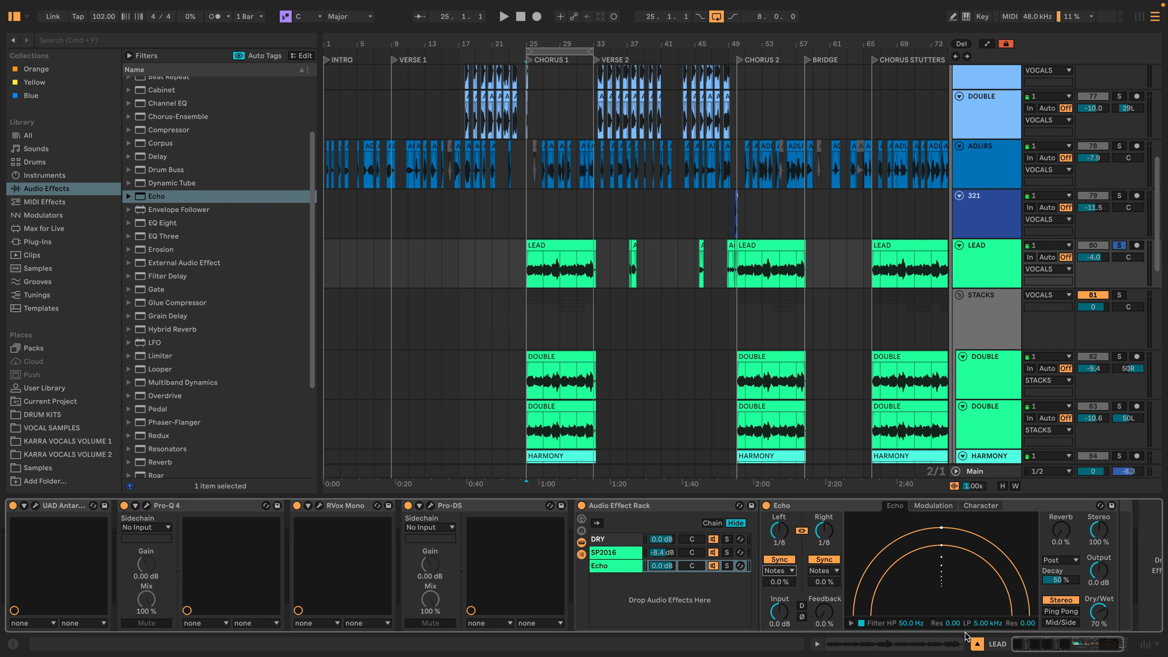
During playback, set the Echo chain's volume to −15.0 dB, high-pass filter to 149 Hz, and distorted input gain to 1.9 dB
click(851, 623)
key(space)
drag(661, 565, 661, 602)
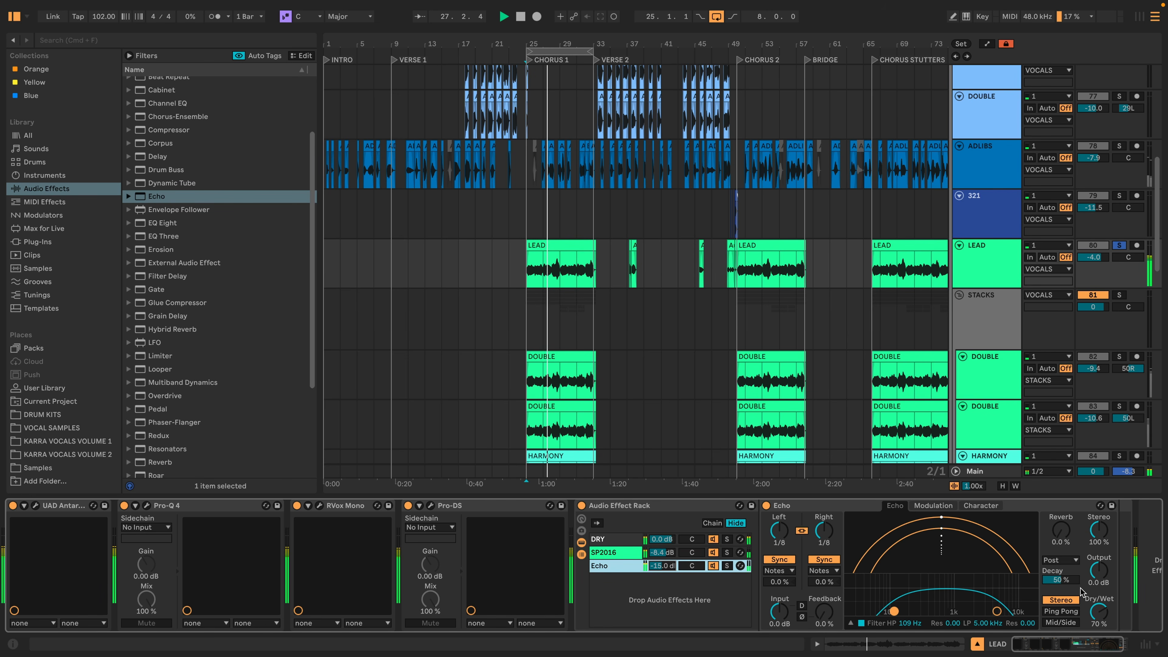
drag(893, 611, 901, 611)
click(801, 606)
drag(780, 612, 779, 606)
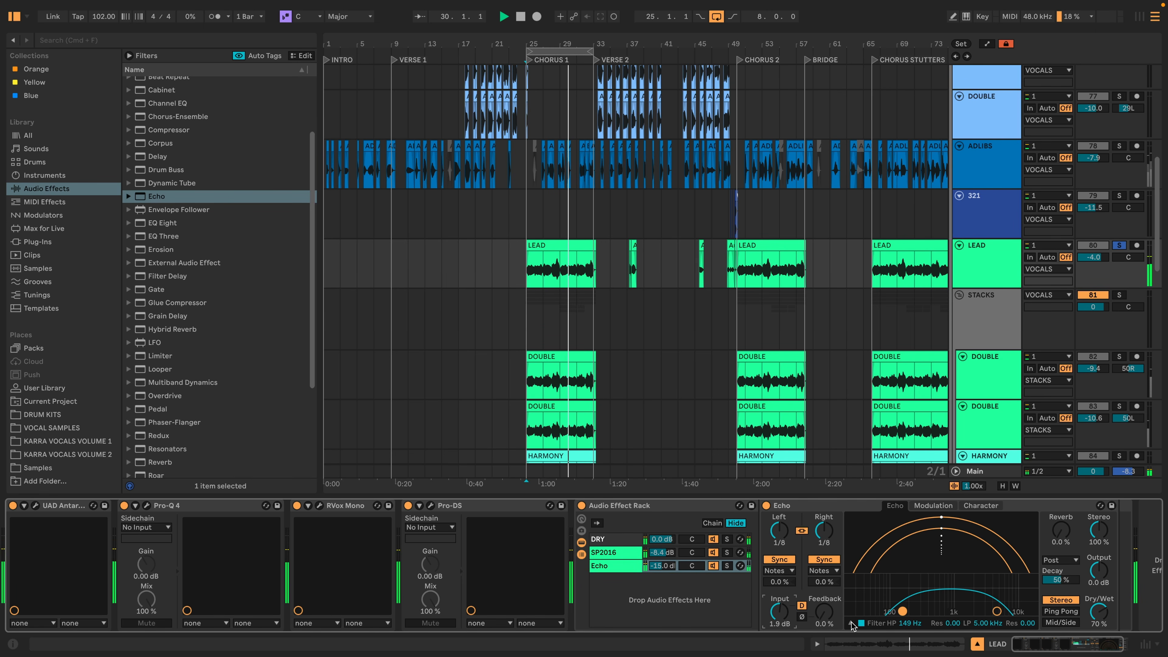
Enable ducking in the LEAD track's Echo and set its threshold to −16 dB
click(993, 506)
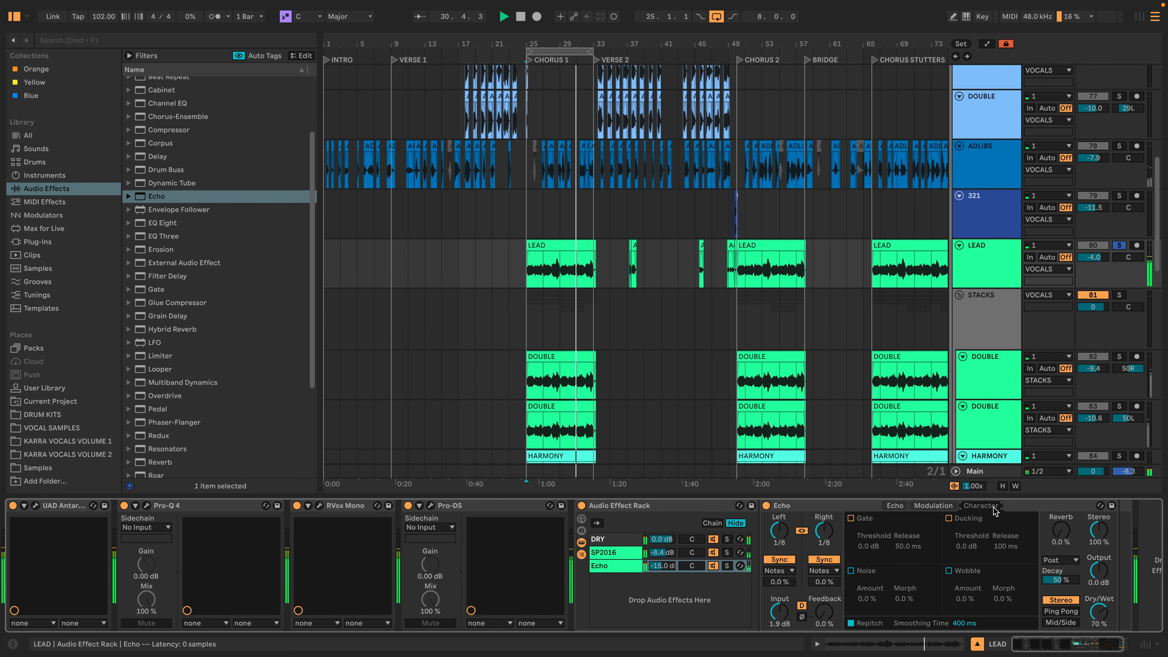
click(948, 518)
drag(965, 546, 965, 572)
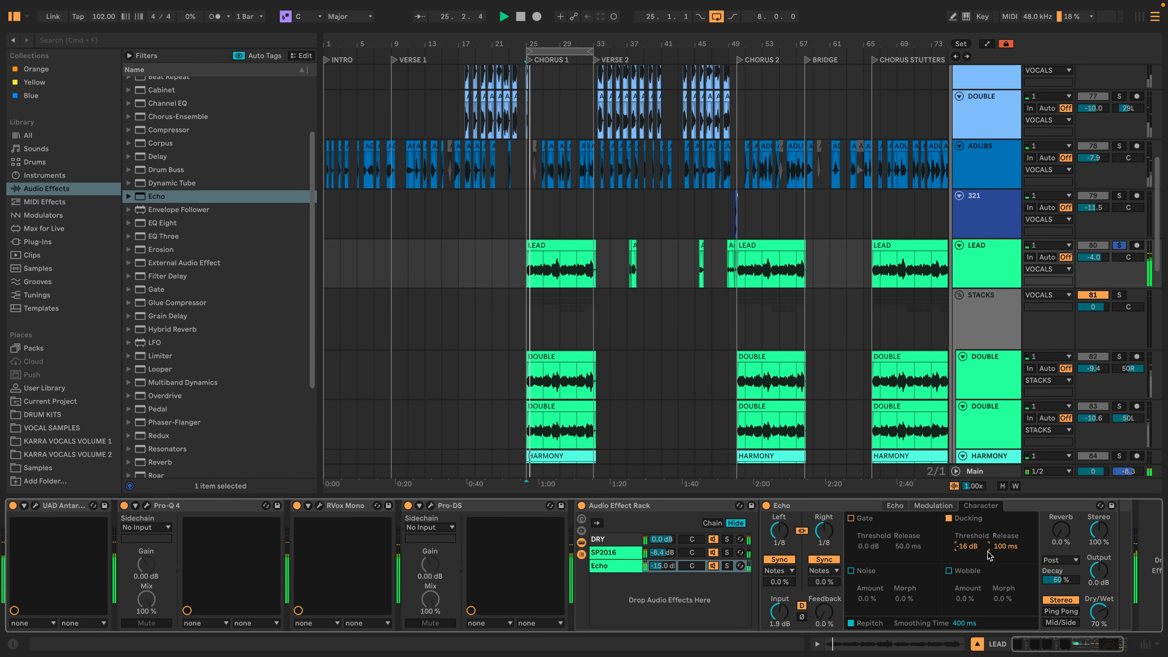
Audition the Echo's Ping Pong mode, return it to Stereo, and rename the Echo chain 1/8
click(1060, 611)
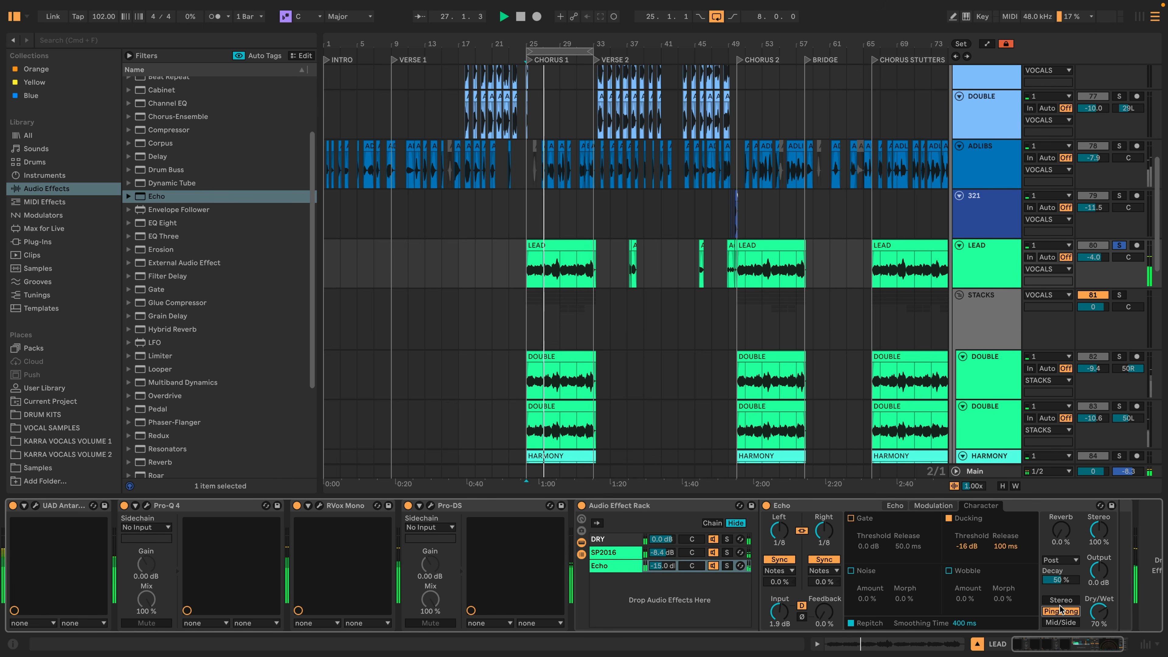
click(1060, 600)
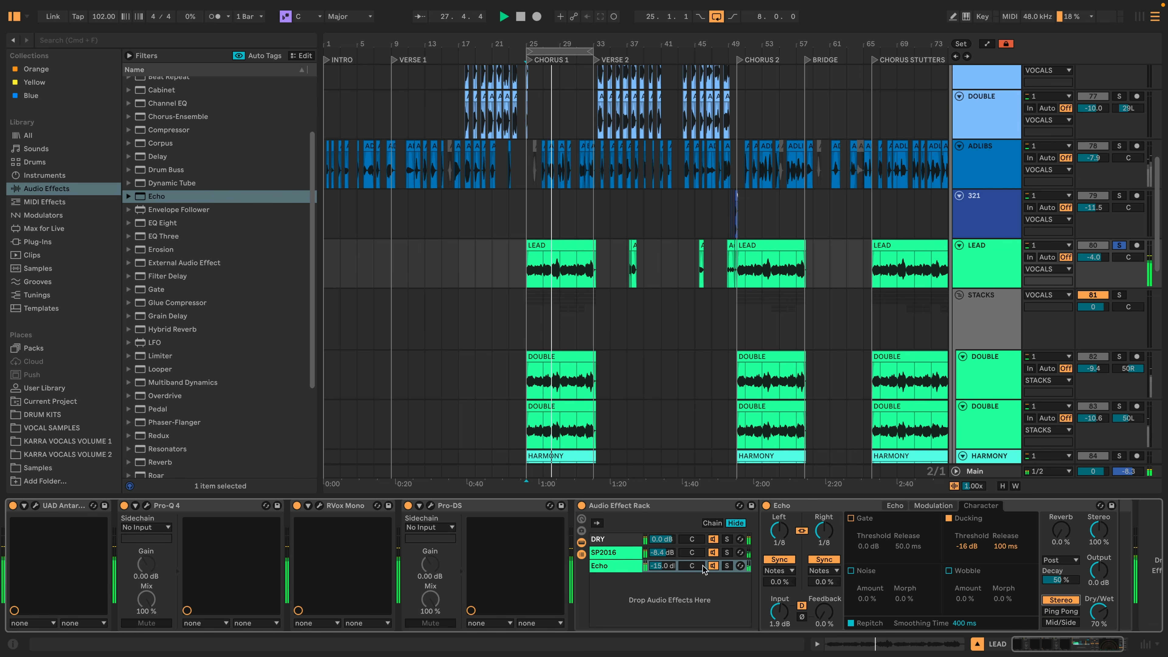
click(634, 568)
text(1/8)
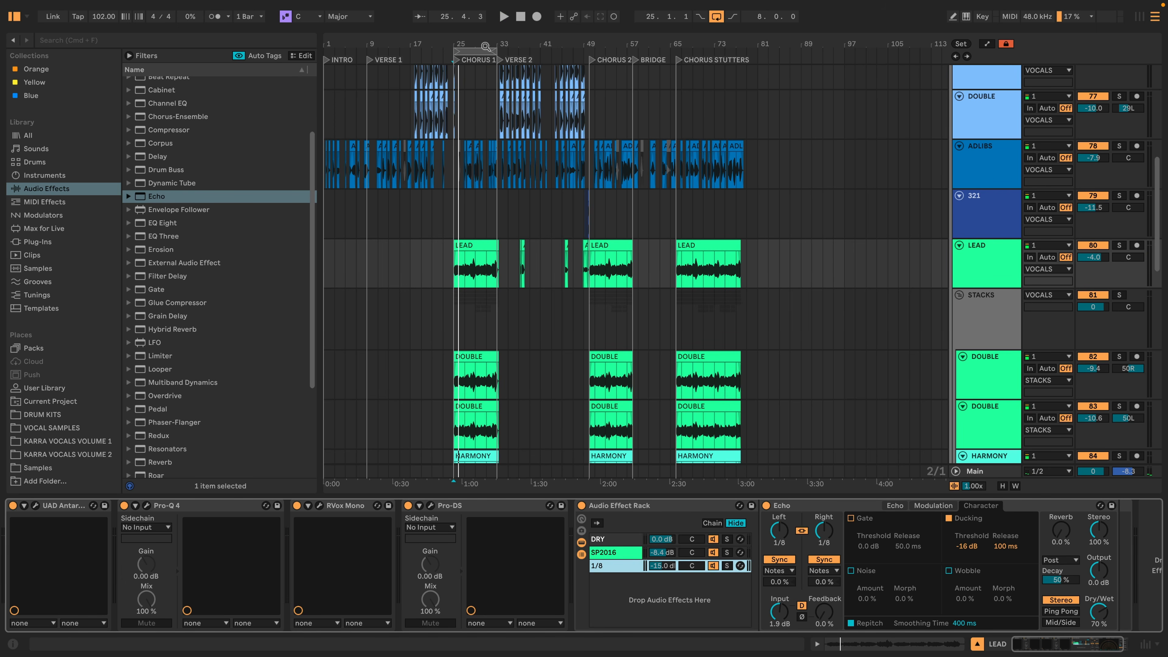
Turn off looping and add another Echo as a new chain named 1/4 in LEAD's Audio Effect Rack
drag(486, 47, 480, 112)
click(716, 17)
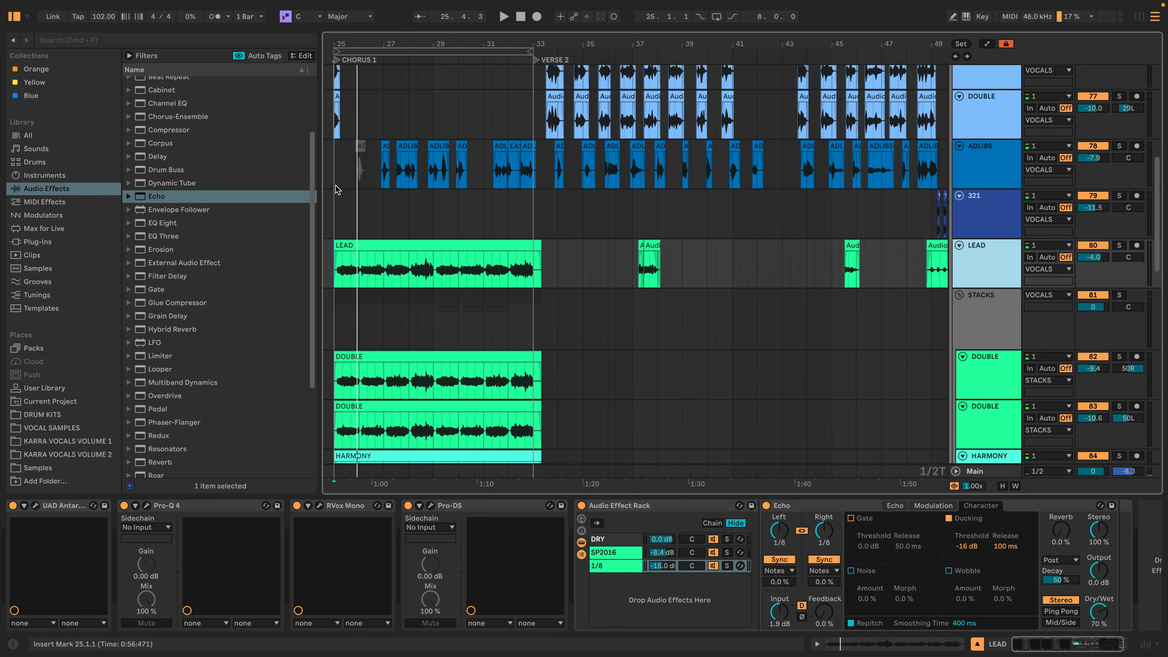
drag(156, 195, 635, 591)
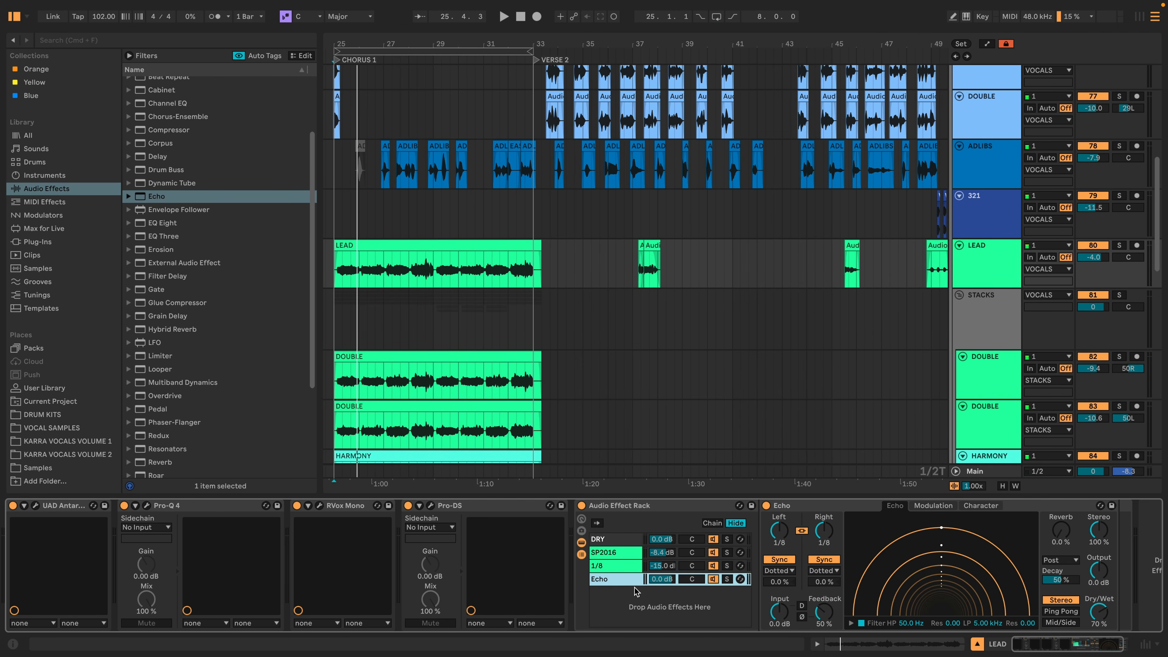
text(1/4)
key(Return)
Insert a Utility before the Echo in the 1/4 chain, set its gain to −∞ dB, and show track automation
scroll(181, 439, down, 5)
drag(158, 447, 833, 555)
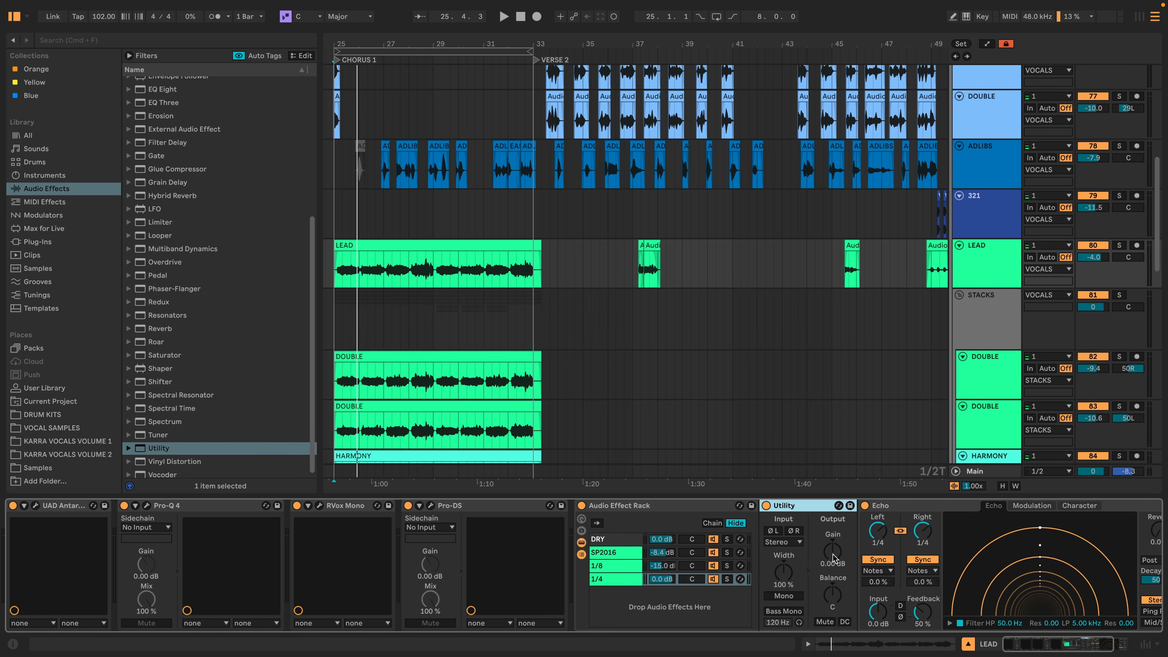
key(space)
key(a)
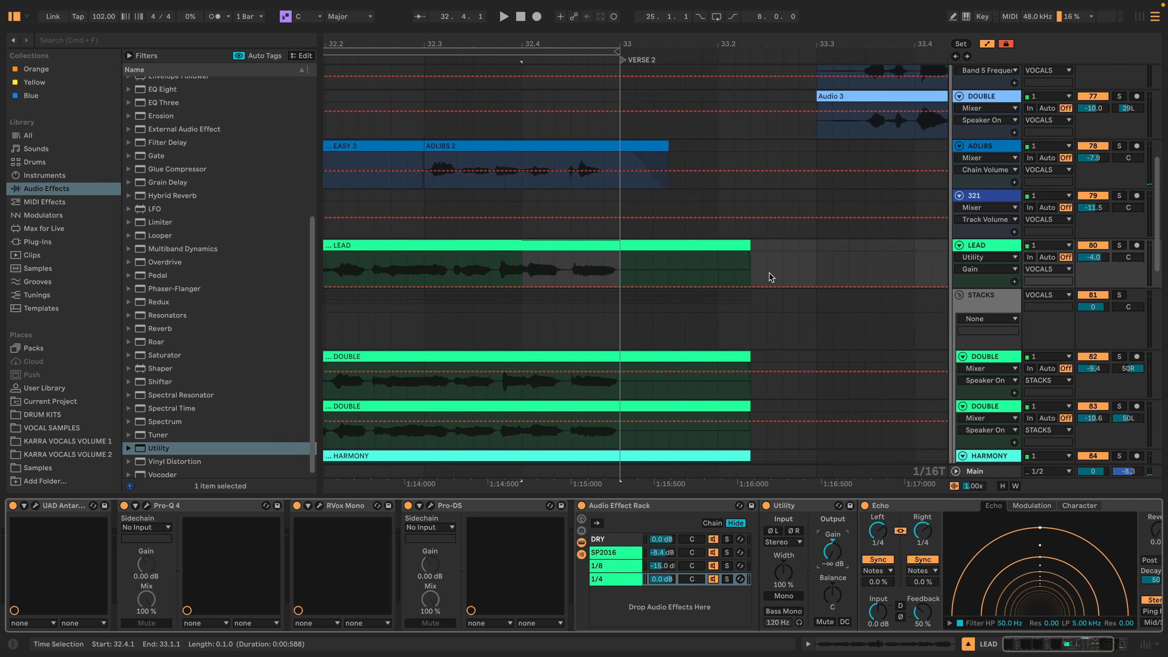
Automate the LEAD Utility's gain up to −4.36 dB from 32.4.1 to 33.1.1, checking it during playback
drag(567, 279, 560, 278)
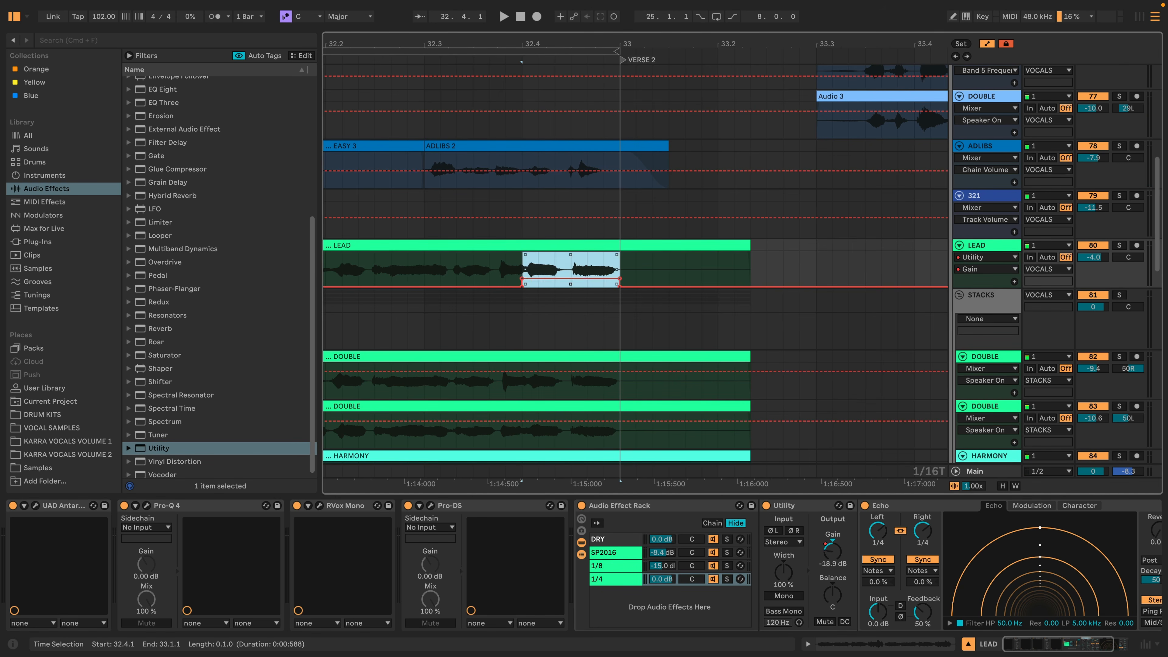
key(space)
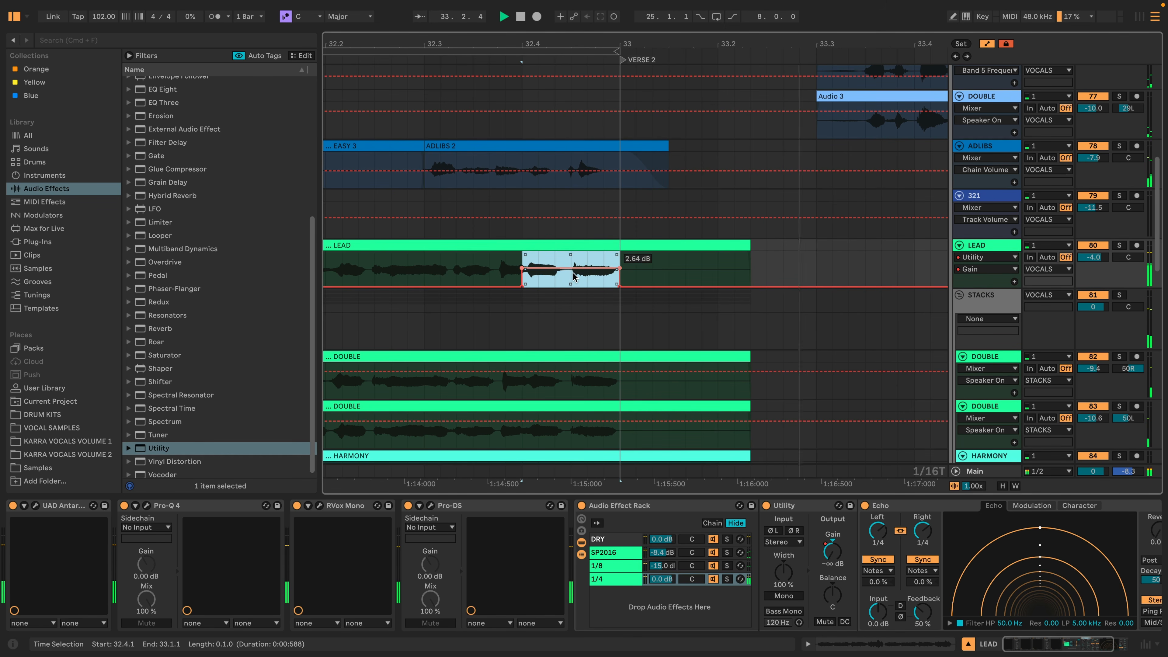
drag(570, 268, 570, 271)
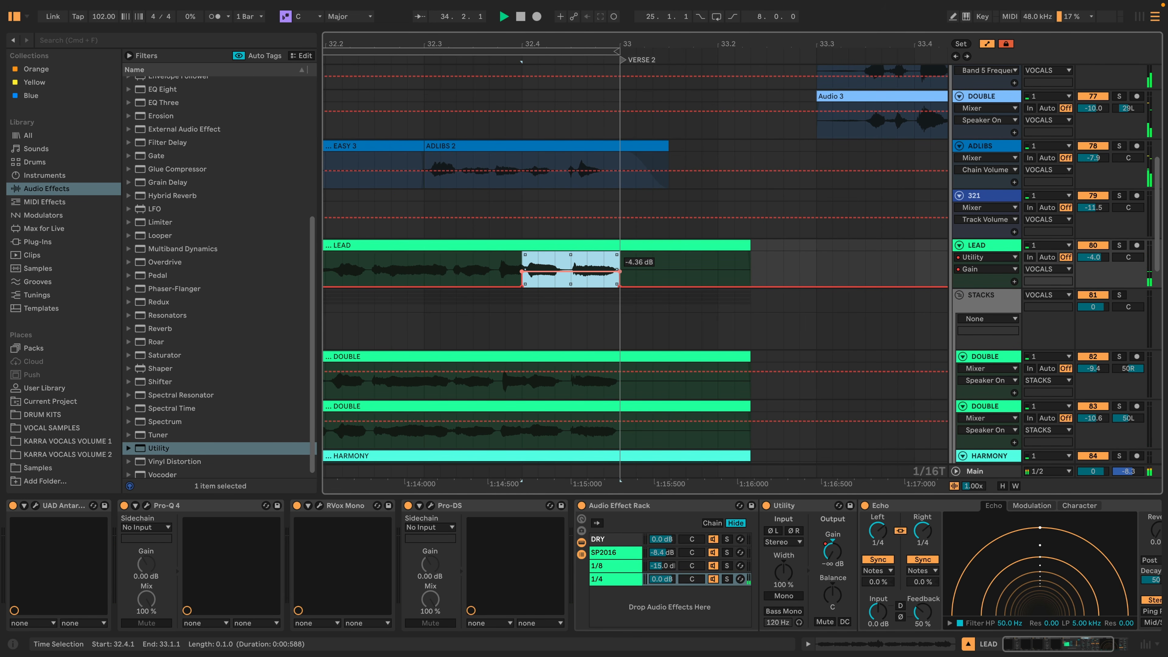
key(space)
key(x)
Copy the CLA-76 Mono compressor from the EASY track to LEAD, placing it before the Audio Effect Rack
click(559, 159)
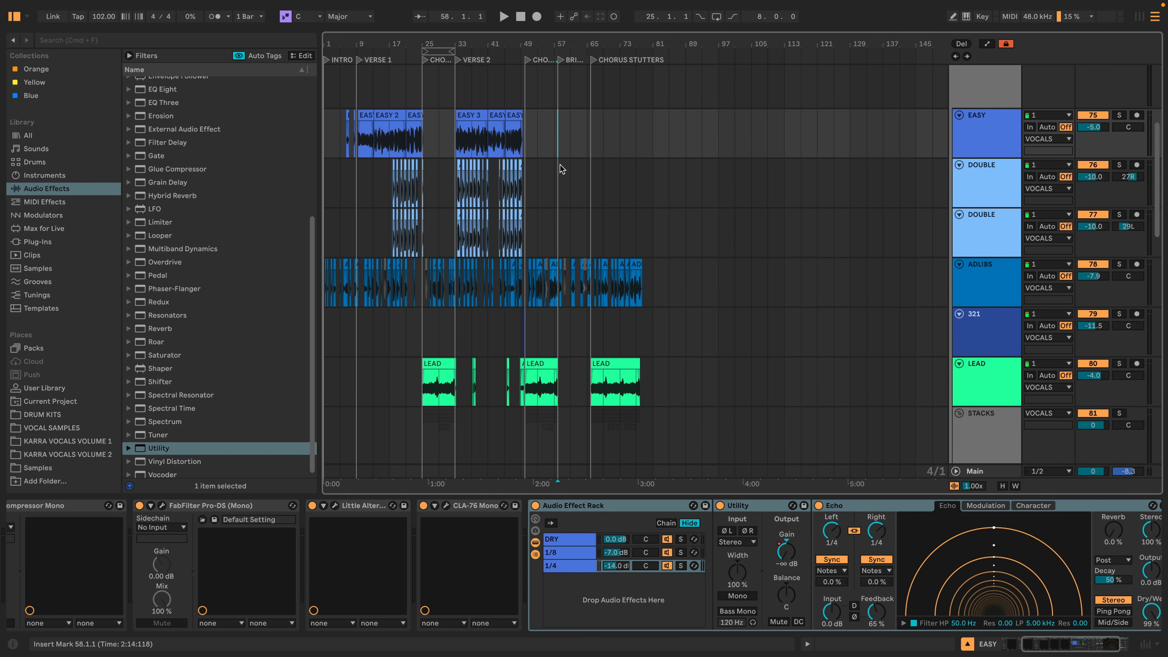
click(469, 381)
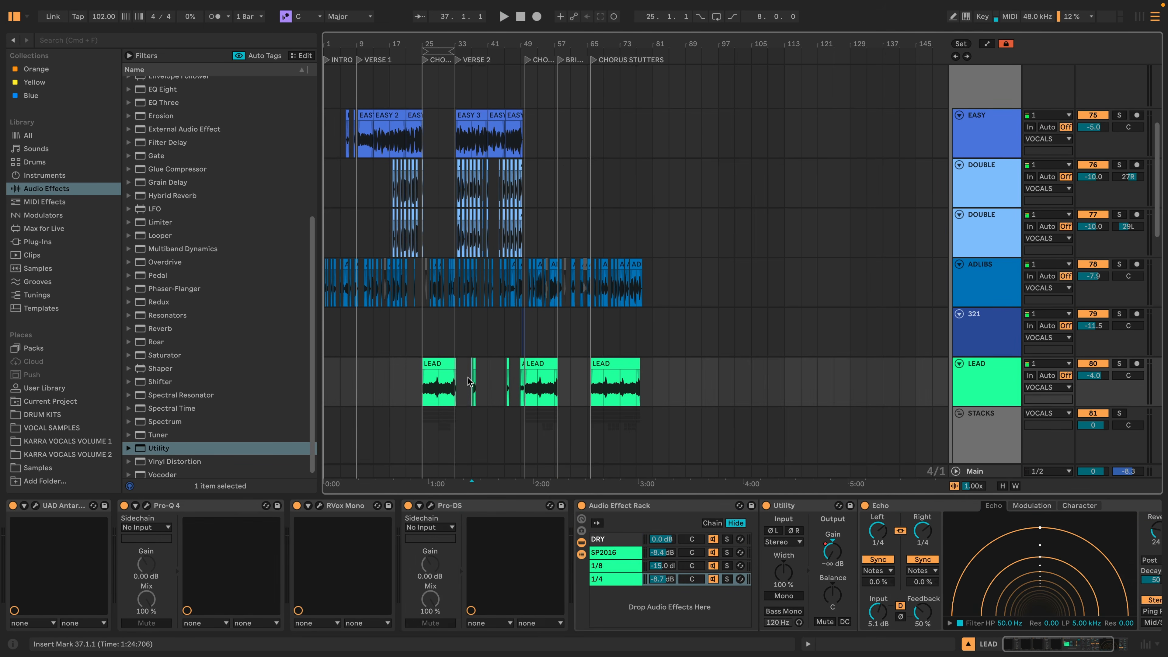
click(596, 501)
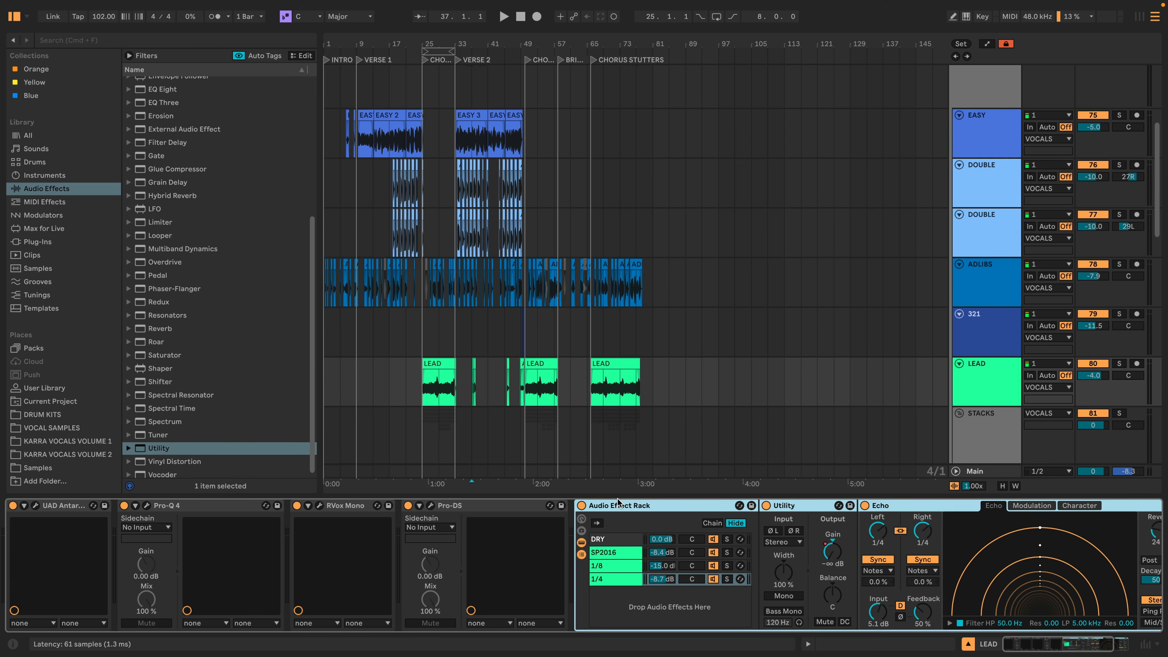
key(ctrl+v)
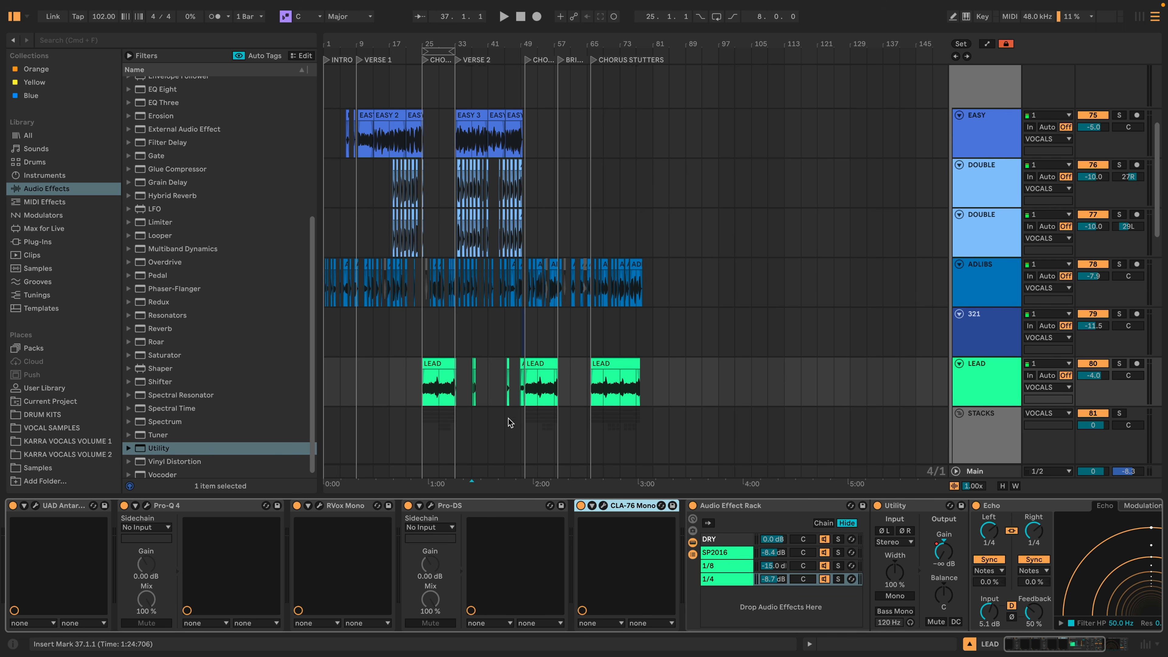
Play Chorus 1 and compare LEAD with its entire device chain bypassed and active
click(423, 388)
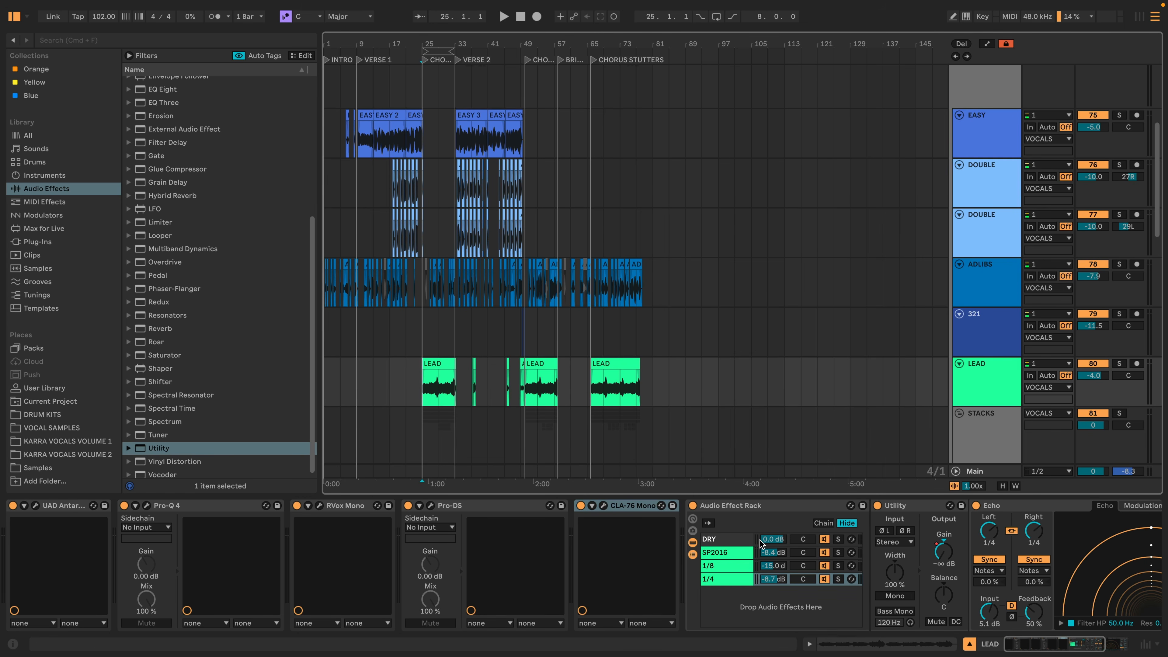
scroll(441, 367, down, 3)
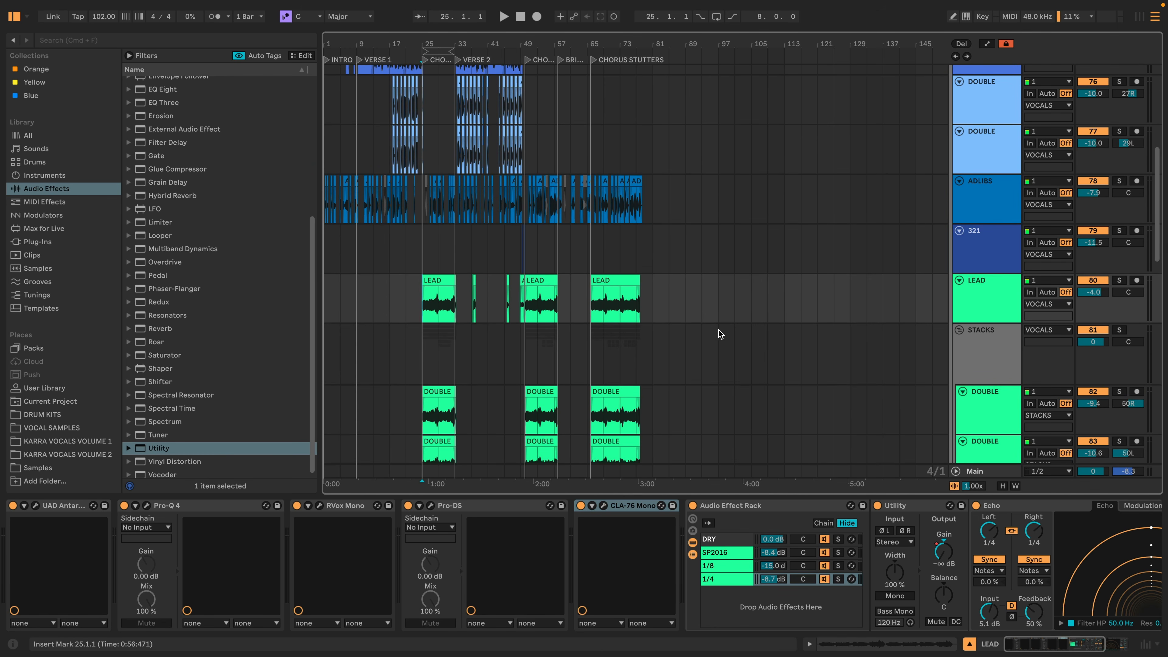
key(space)
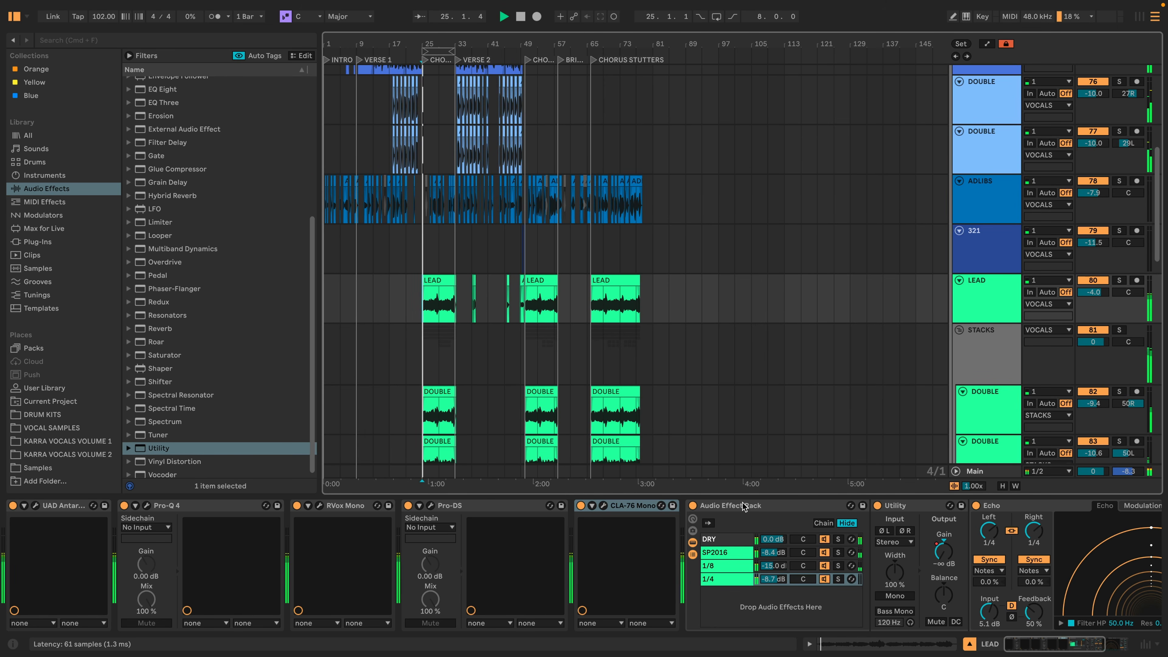
click(636, 506)
click(715, 524)
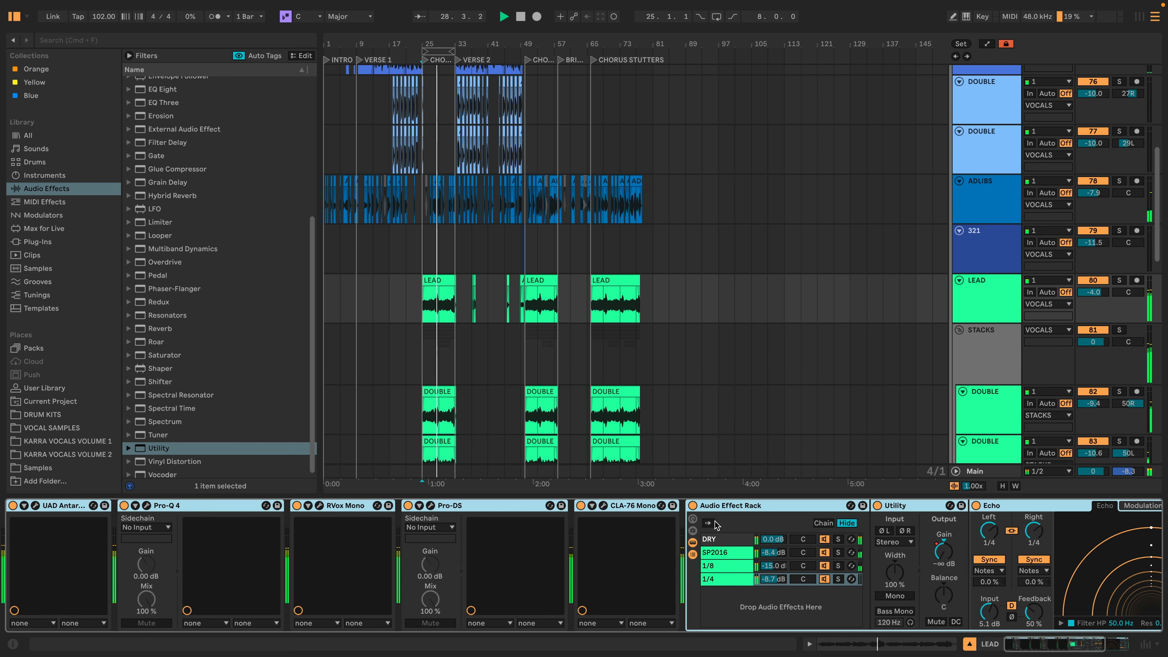
key(super+0)
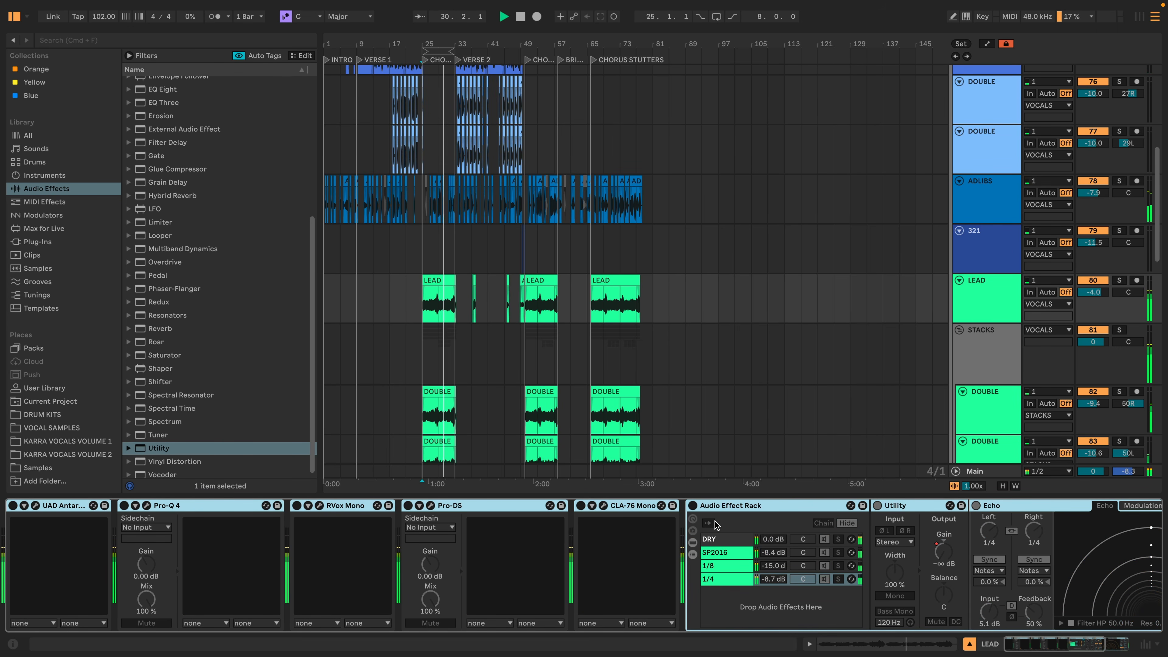
key(super+0)
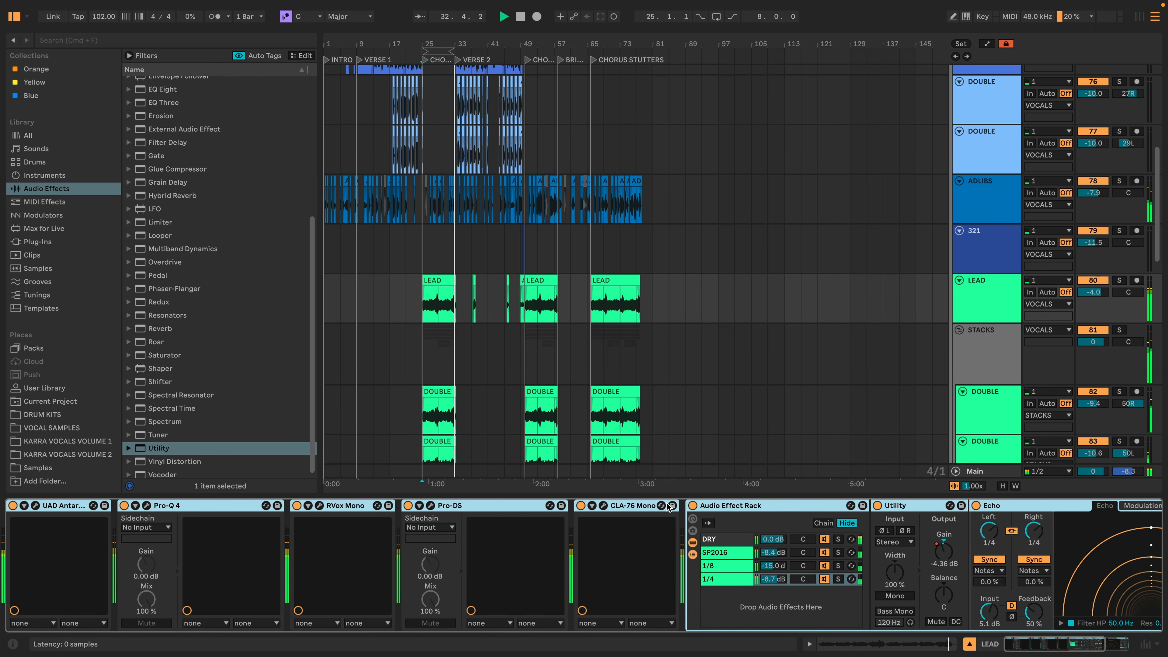
Compare the device chains on the EASY and LEAD tracks
click(522, 508)
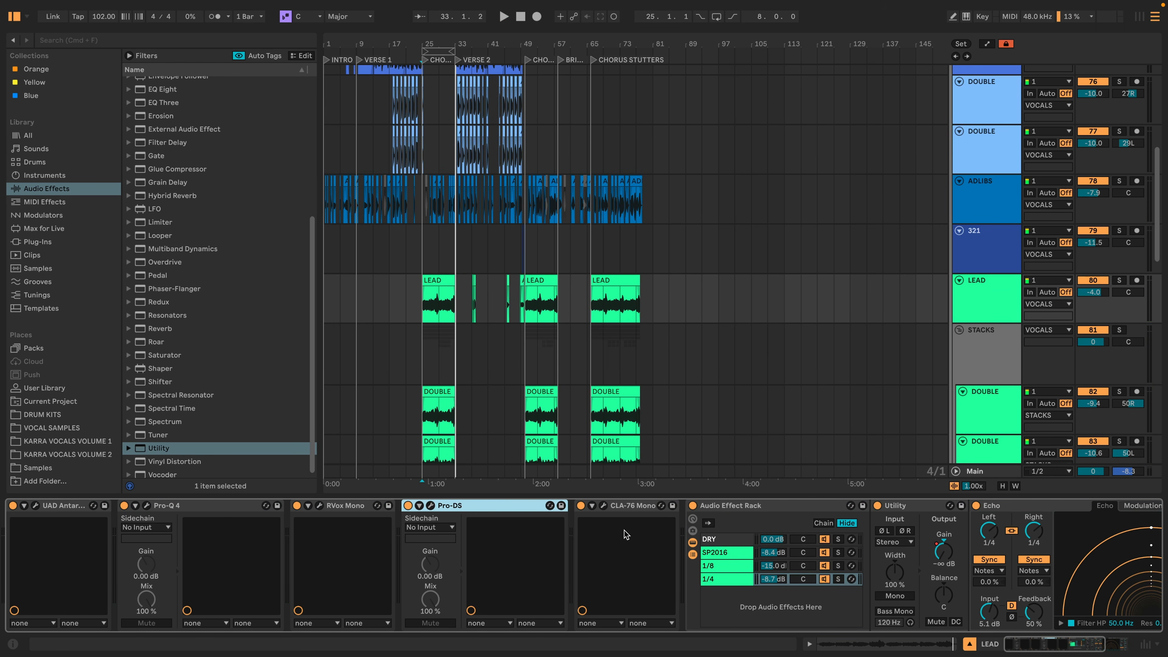
scroll(665, 195, up, 3)
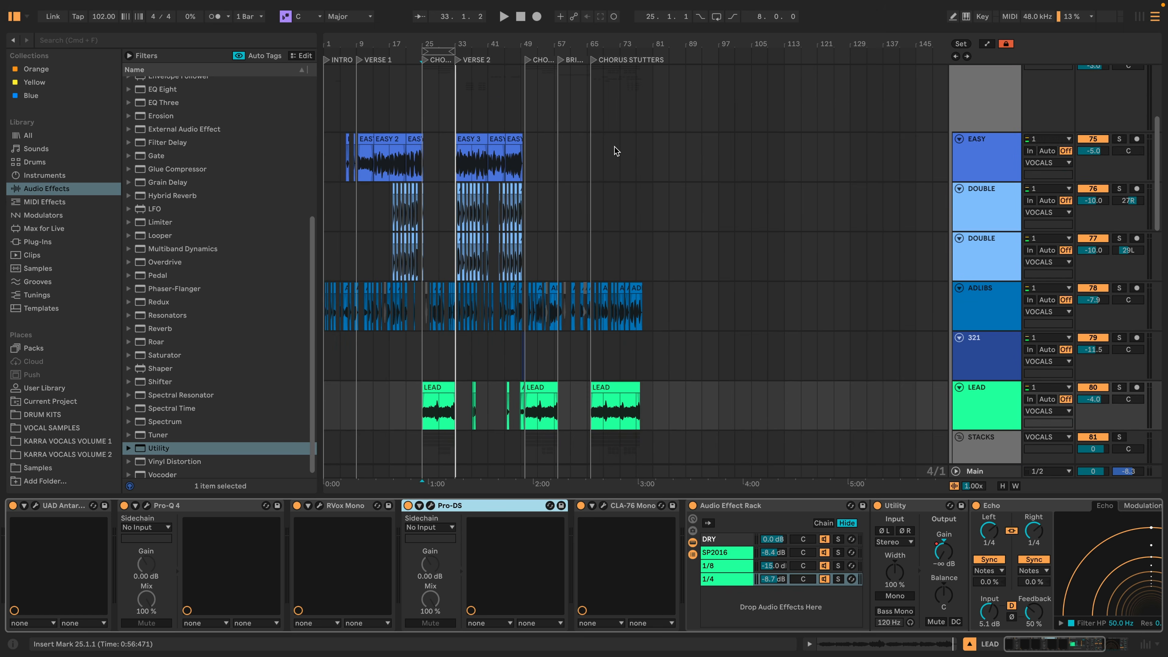
click(619, 154)
scroll(270, 576, left, 5)
scroll(561, 331, down, 5)
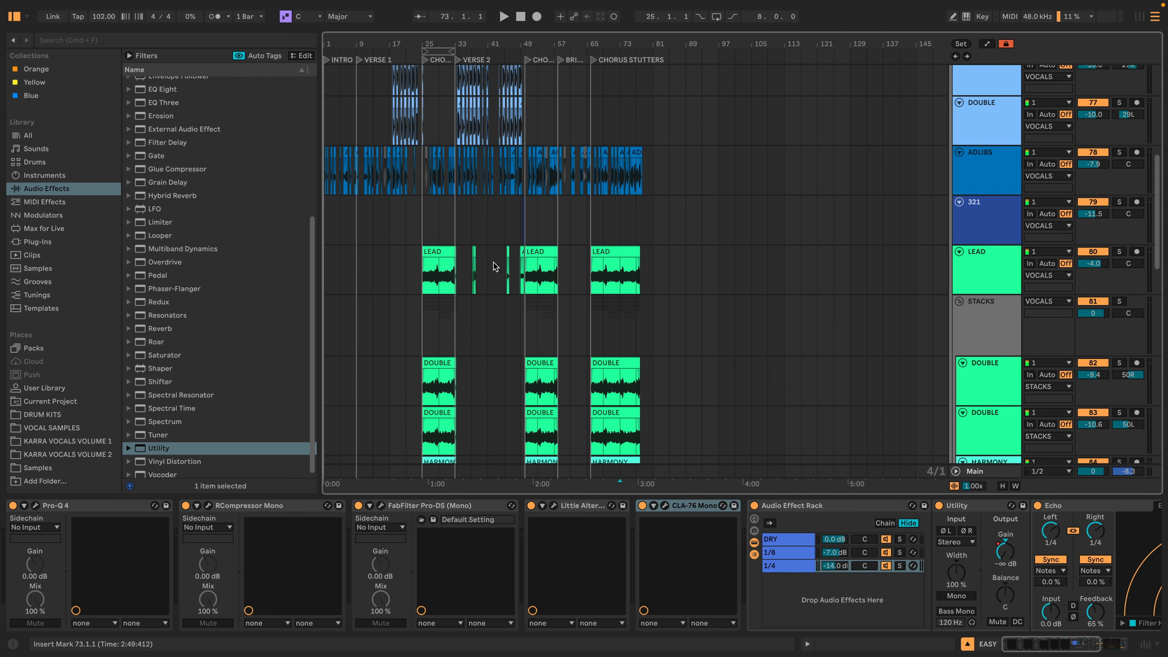
click(487, 278)
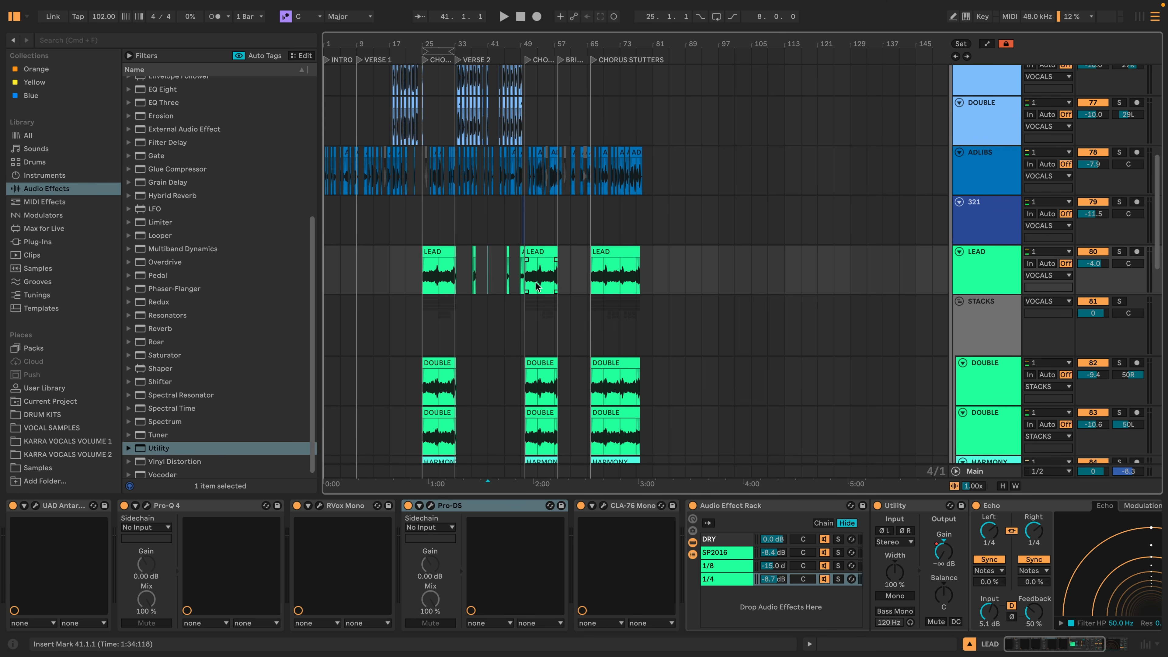
scroll(537, 287, down, 2)
scroll(460, 248, down, 1)
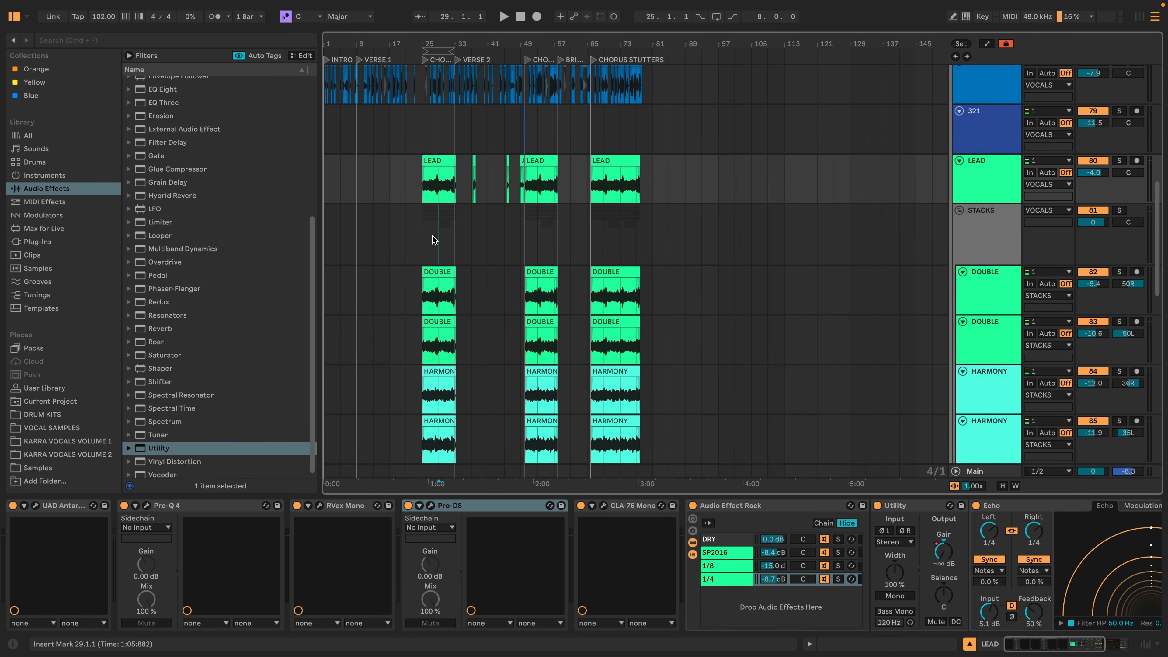
Find the RVox plug-in and add RVox Stereo to the STACKS group track
click(436, 235)
scroll(635, 260, down, 3)
scroll(635, 260, down, 3)
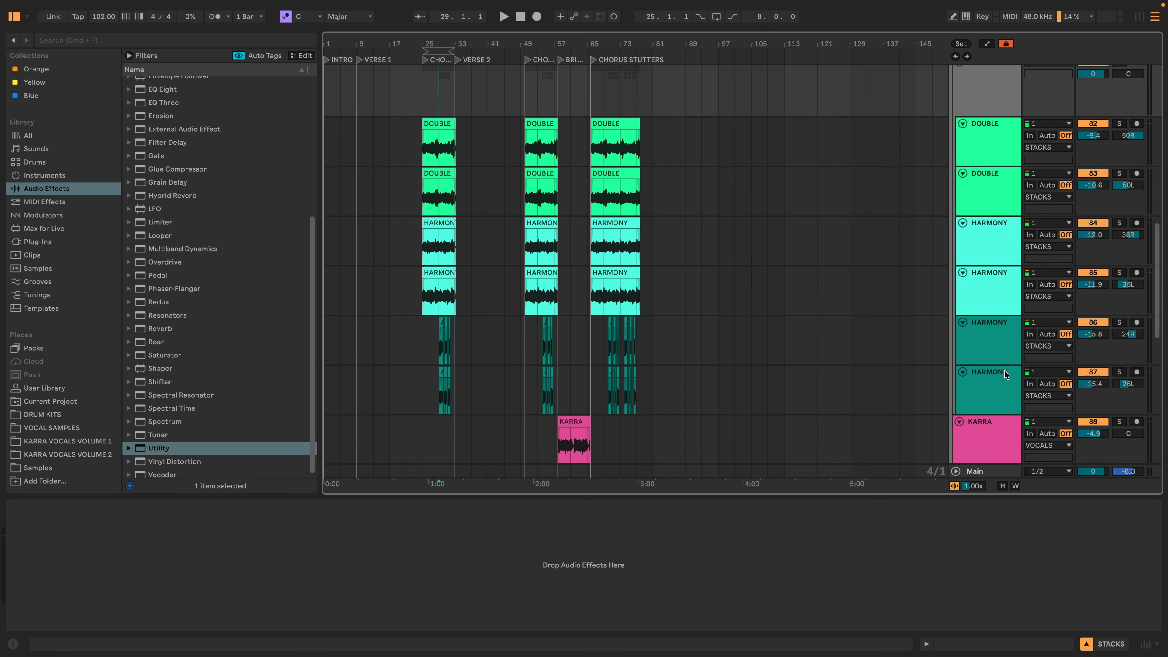
scroll(971, 191, up, 1)
click(972, 104)
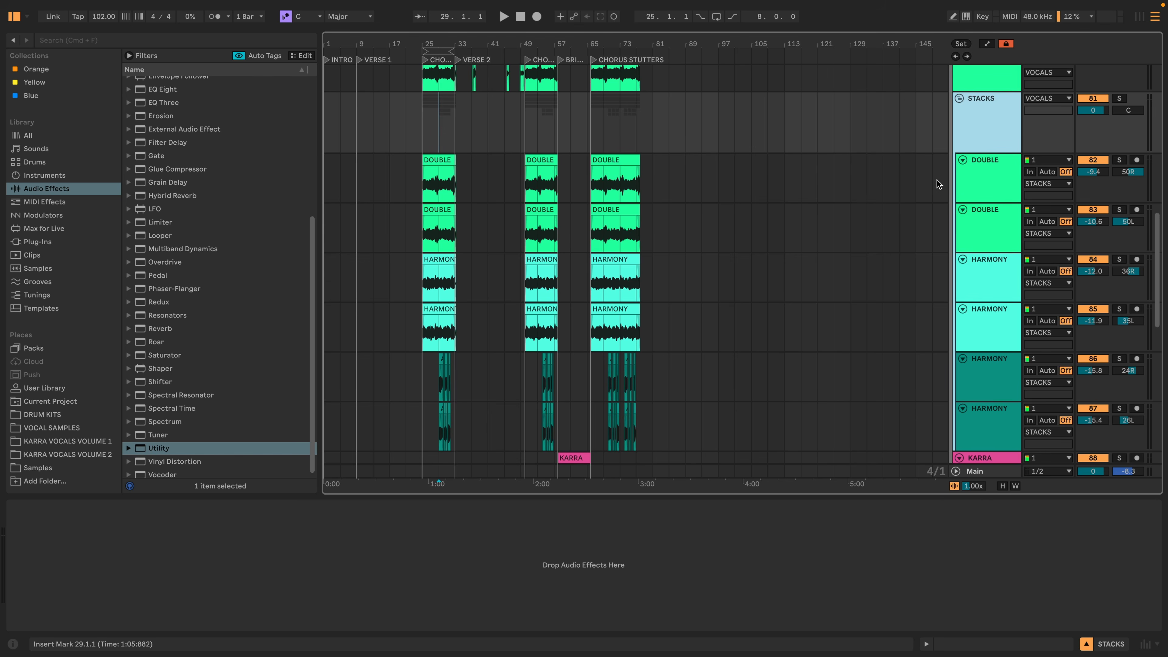
scroll(719, 176, up, 3)
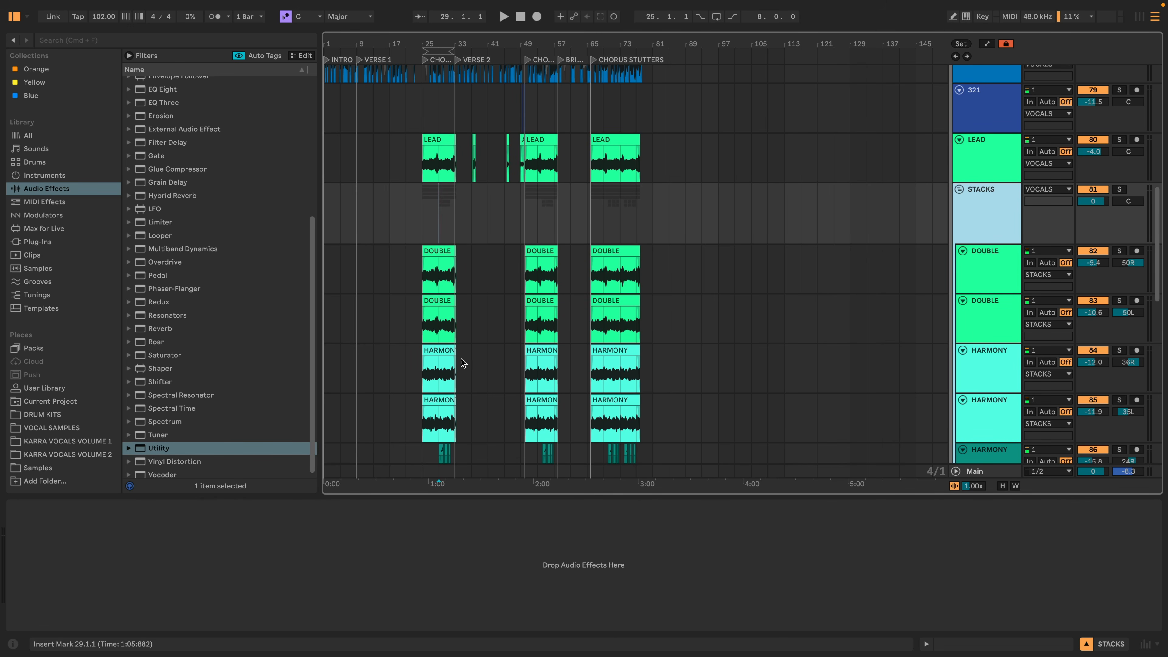
click(425, 59)
click(63, 46)
text(rvox)
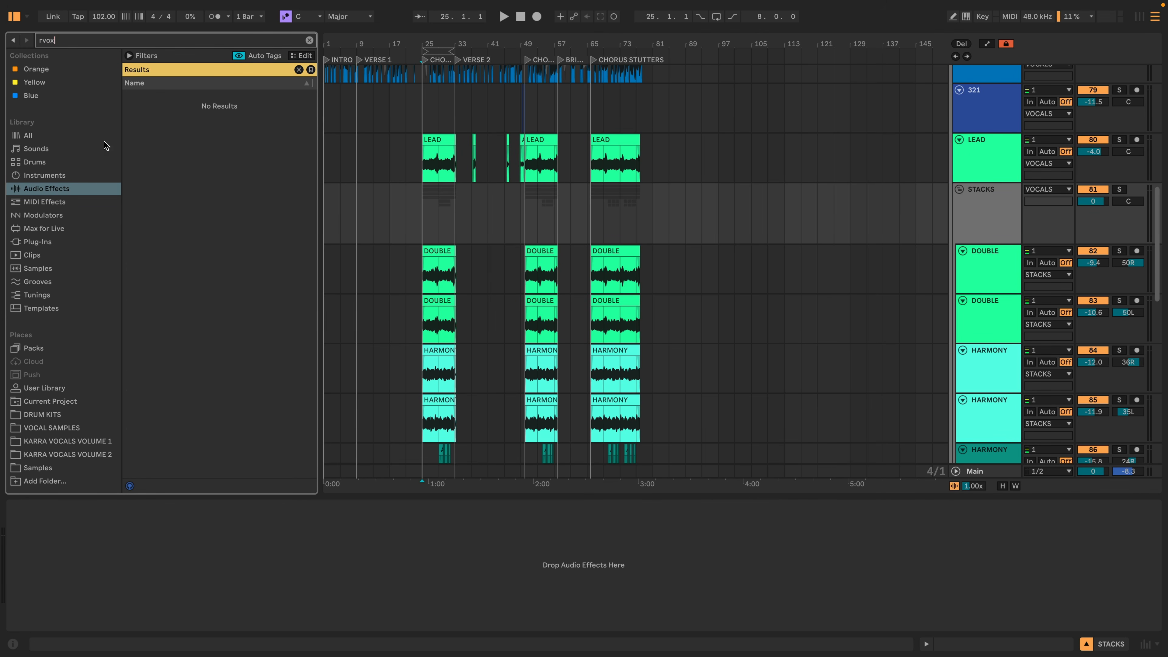
click(38, 241)
double_click(168, 136)
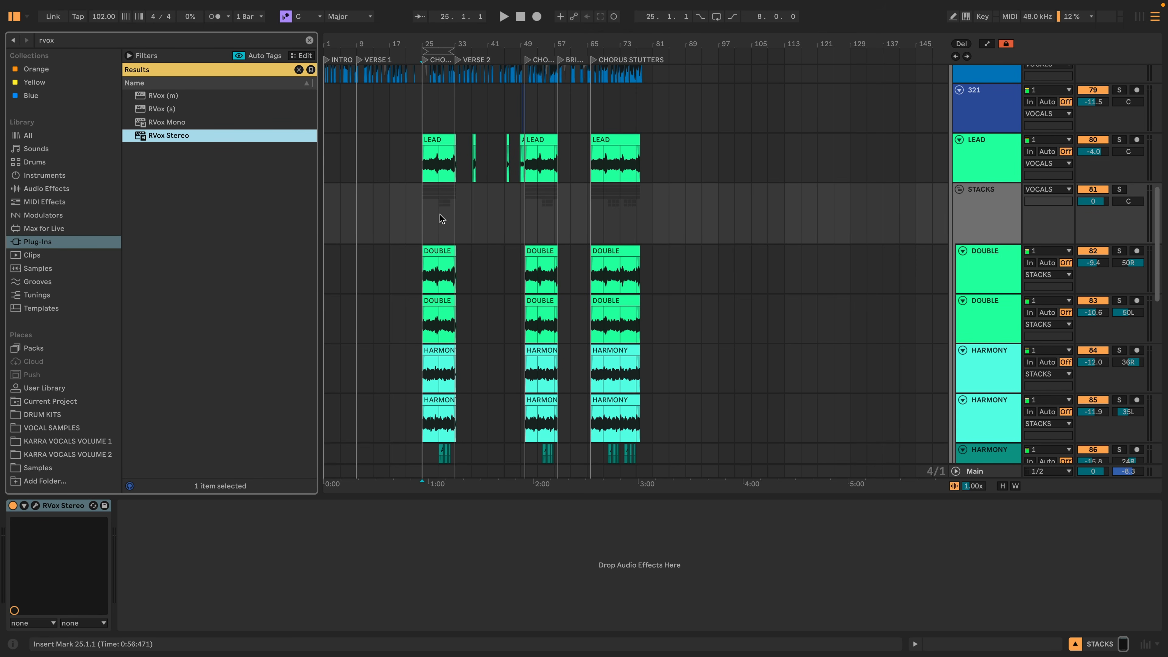
Adjust RVox Stereo on the STACKS group while playing from the start of Chorus 1
click(425, 216)
key(space)
drag(254, 249, 254, 253)
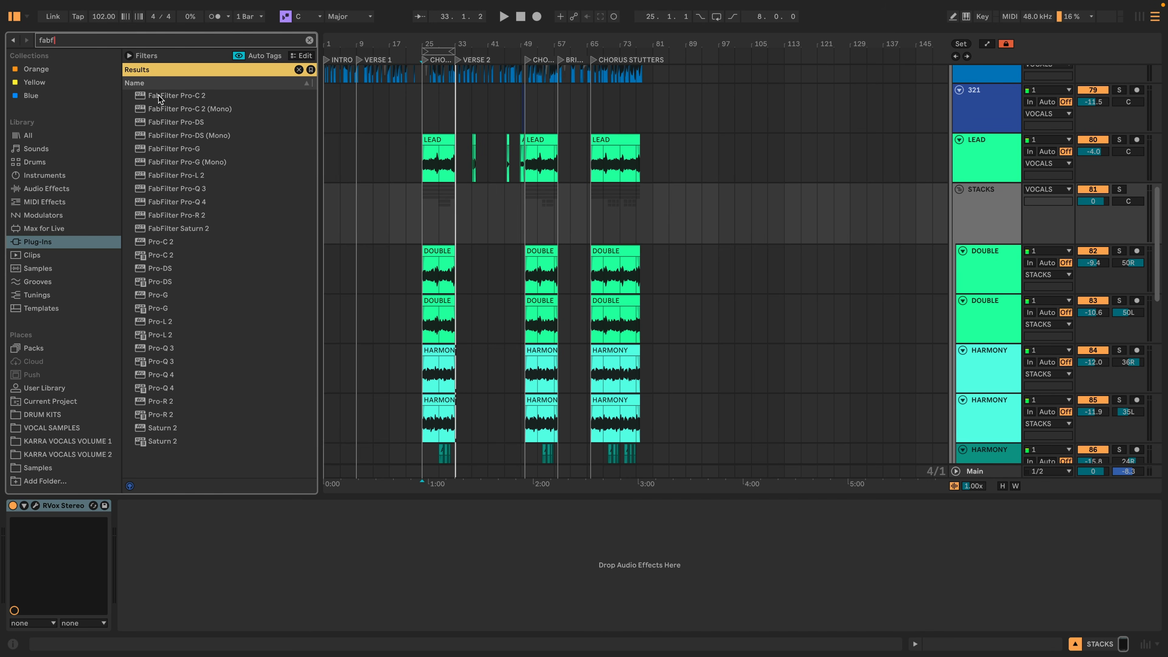
Insert FabFilter Pro-Q 4 before RVox Stereo on STACKS, with a 1.26 dB boost at 12444 Hz and a gentle cut between 100 and 200 Hz
drag(187, 204, 23, 499)
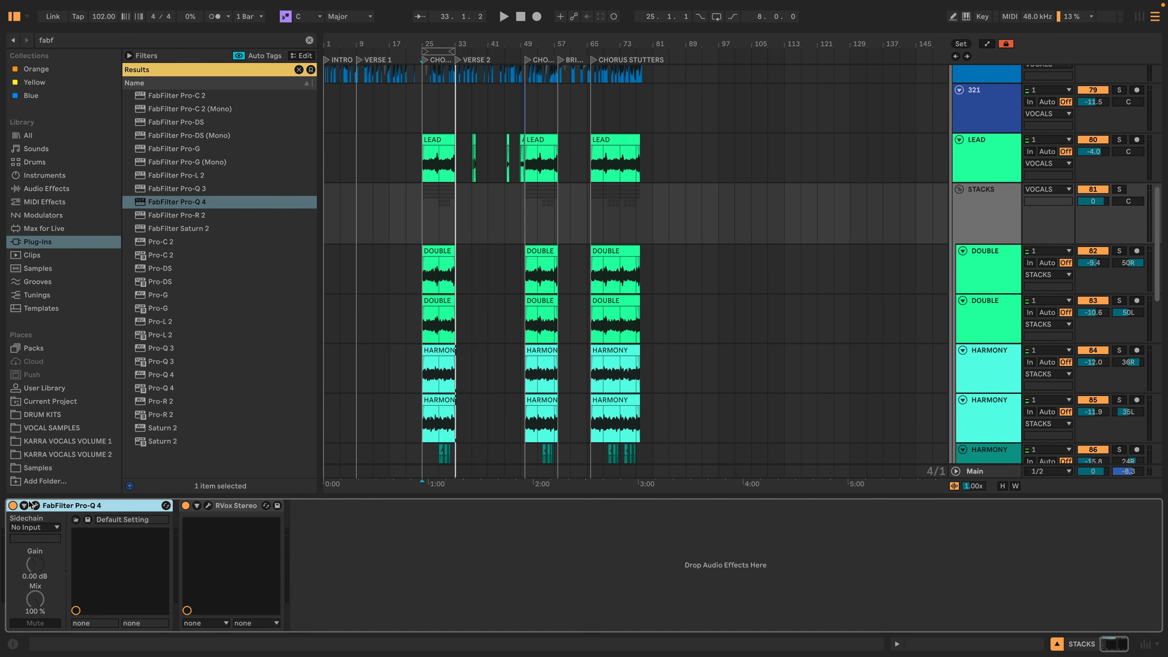
click(35, 506)
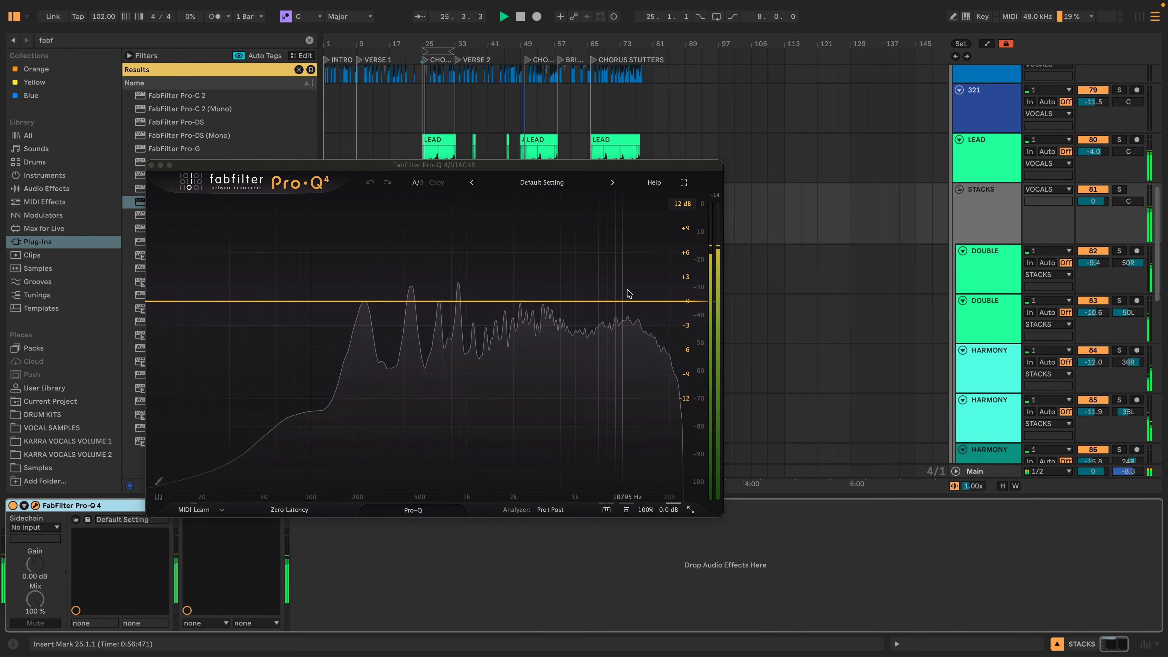
drag(615, 301, 638, 292)
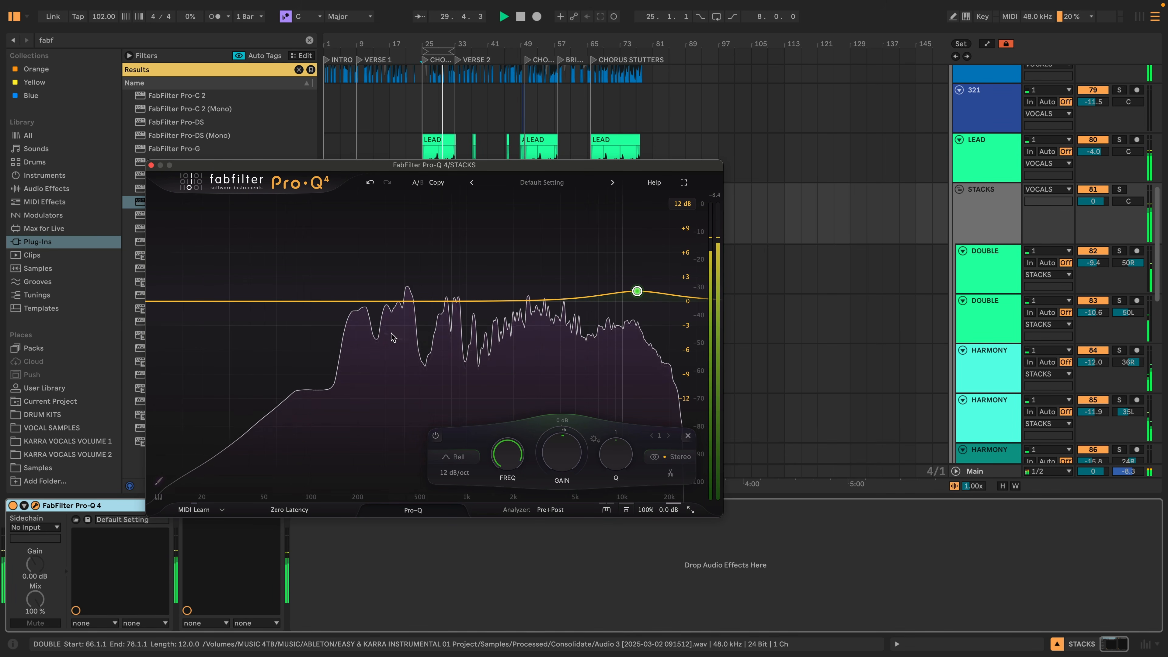
drag(340, 301, 348, 309)
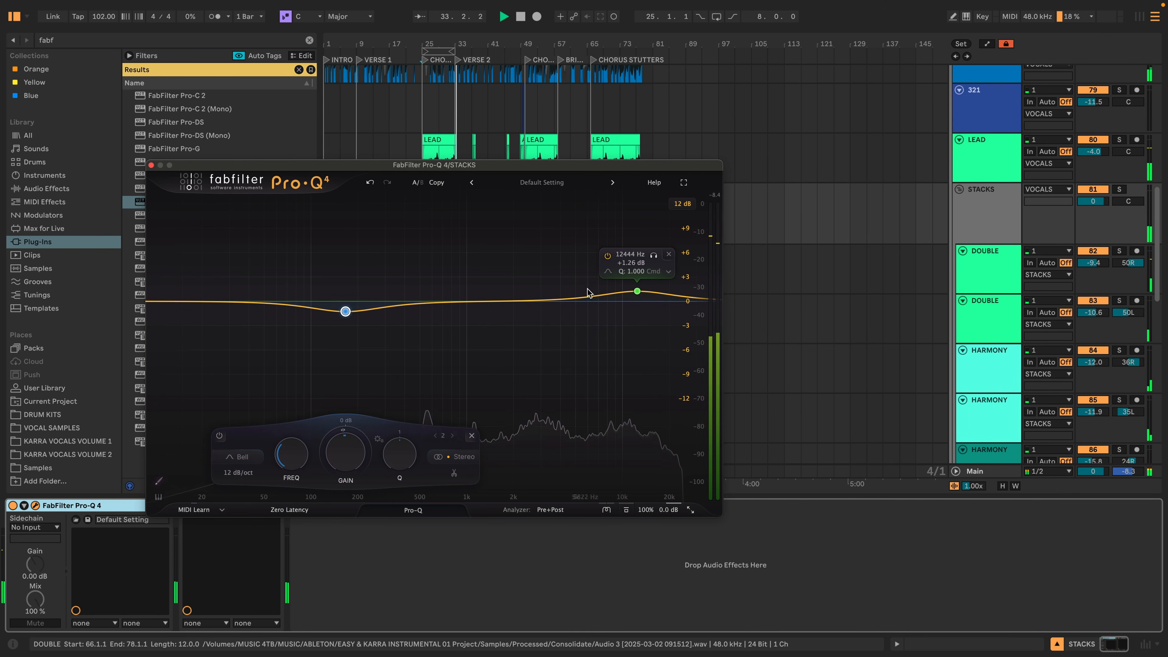
Compare STACKS with FabFilter Pro-Q 4 bypassed and active, then ease the high bell to +1.14 dB at 12217 Hz
click(64, 509)
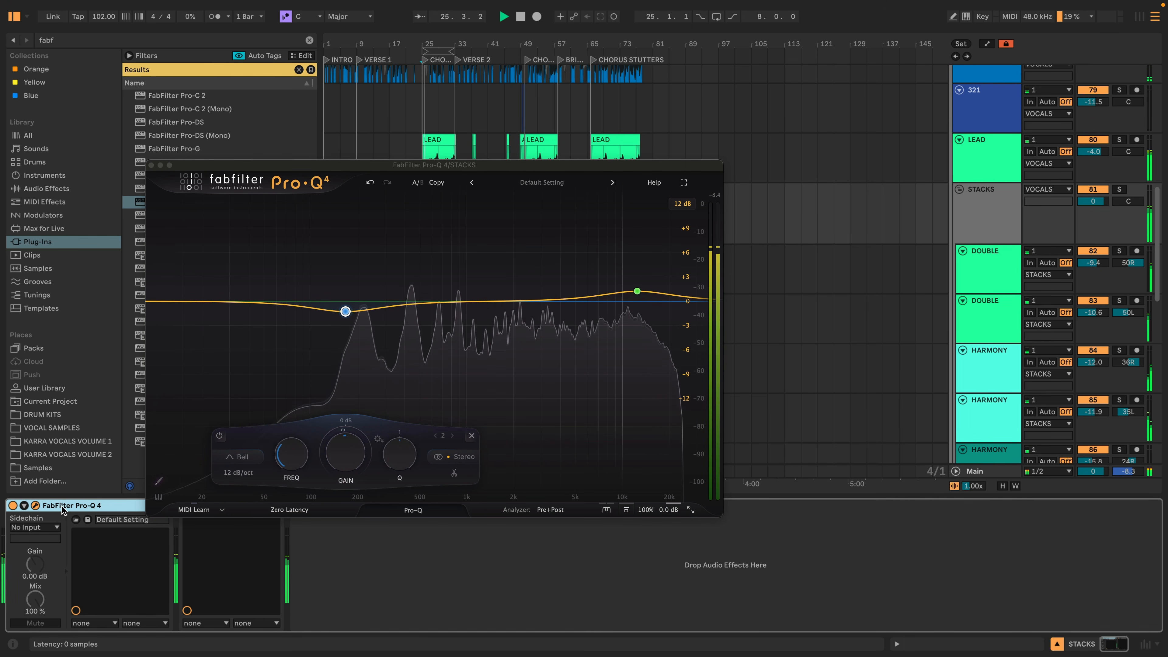
click(13, 506)
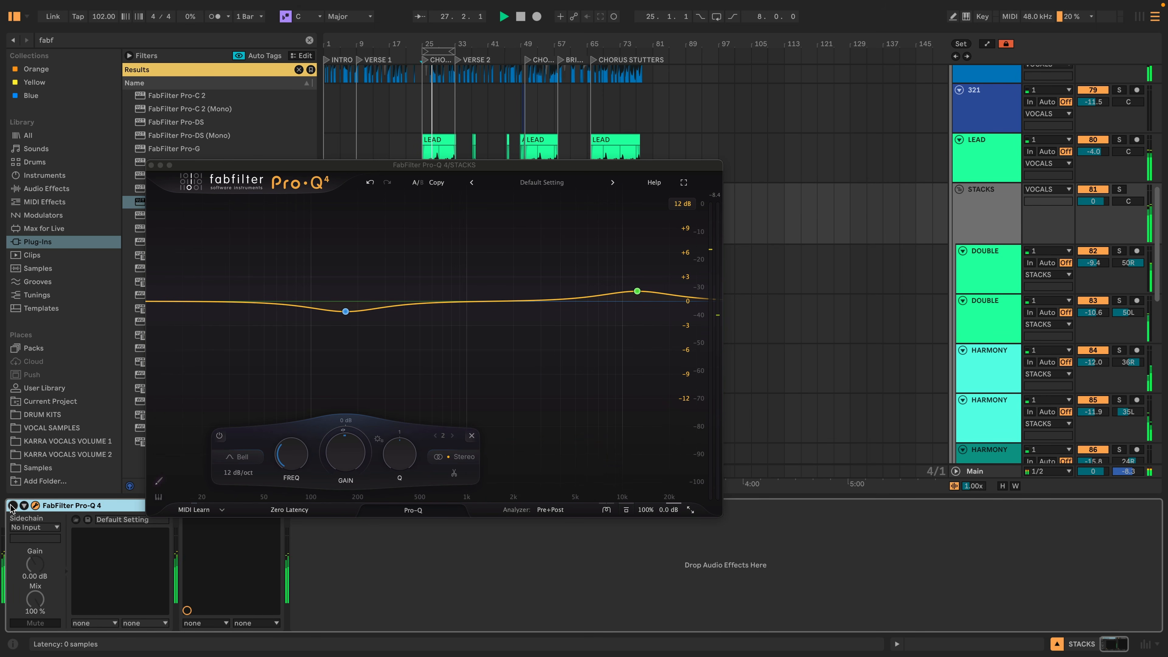
click(13, 505)
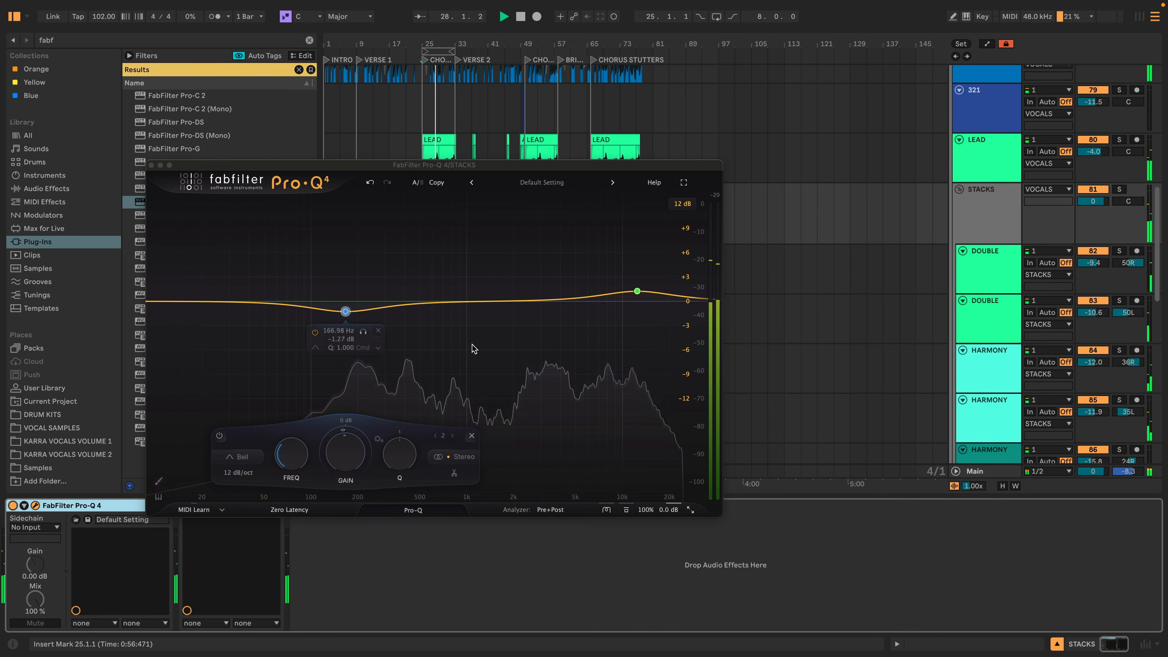
mouse_move(638, 294)
drag(637, 292, 635, 292)
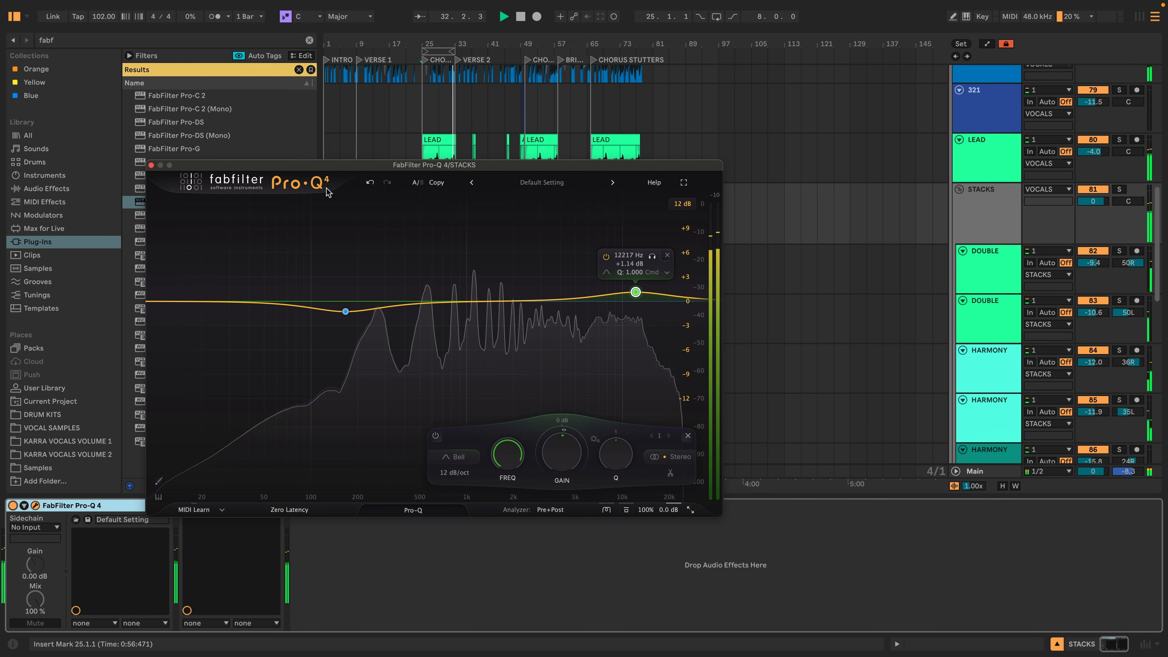
click(150, 165)
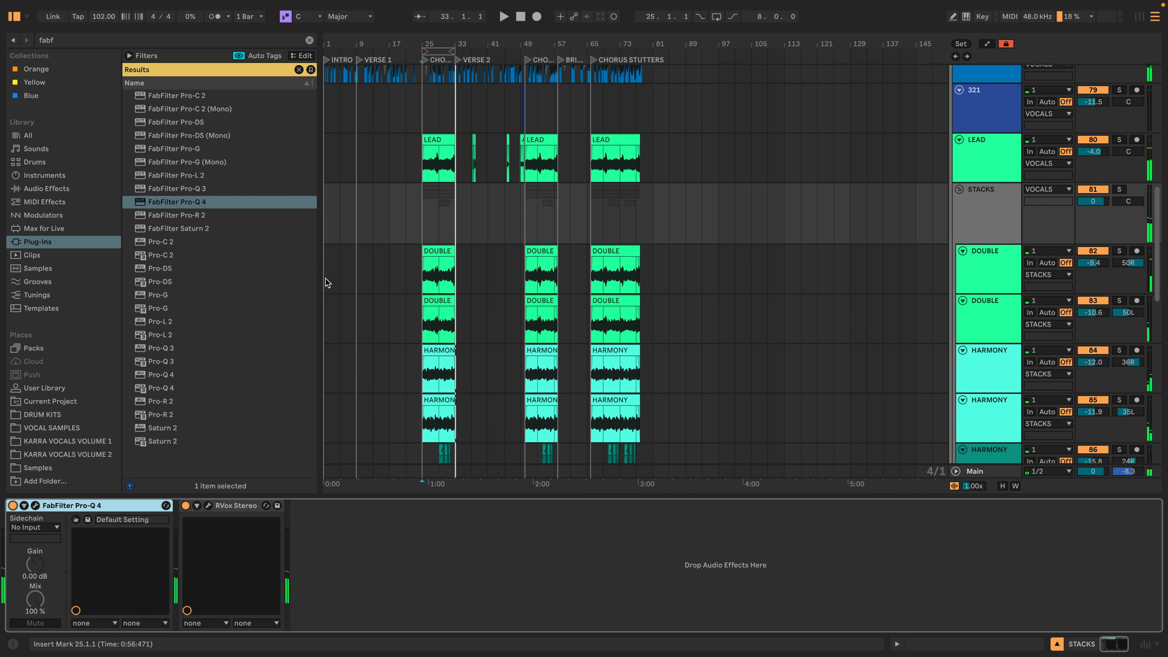
key(space)
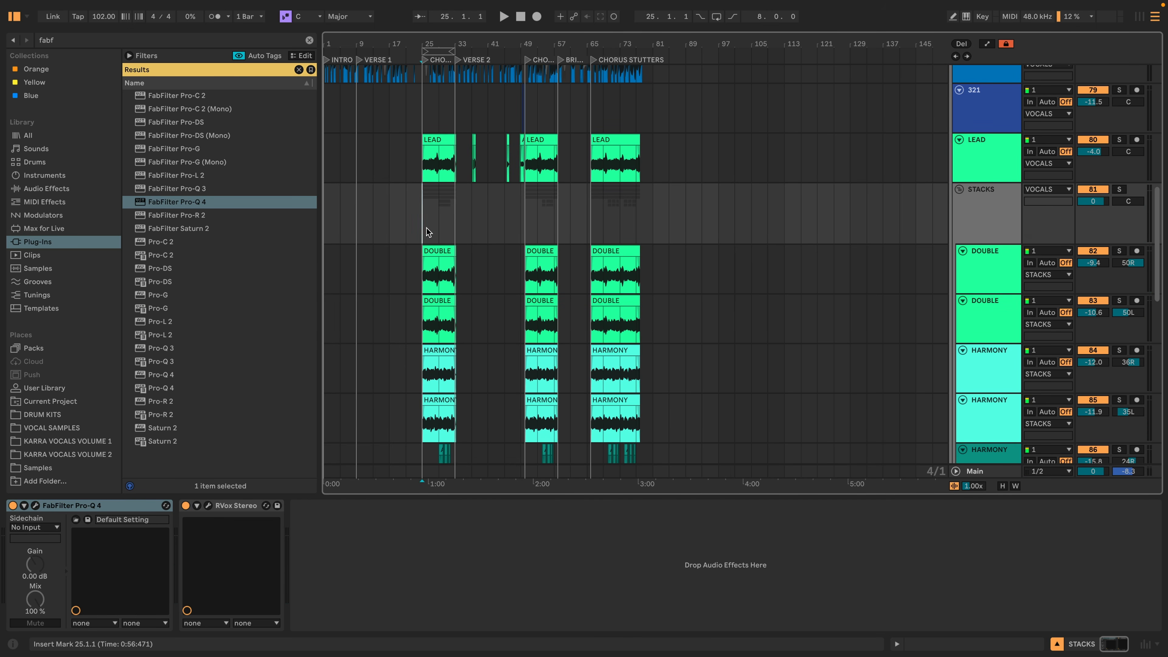
Add the Pro-DS de-esser after RVox Stereo on STACKS and adjust its range while playing Chorus 1
click(148, 40)
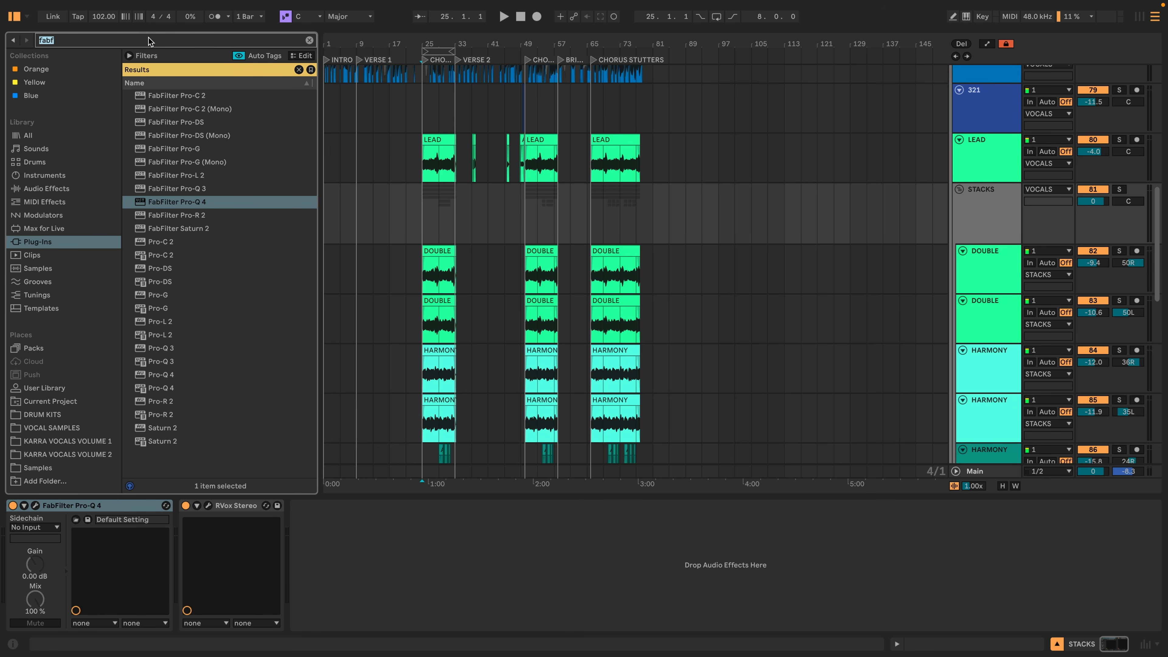
text(ds)
drag(157, 162, 334, 521)
click(318, 505)
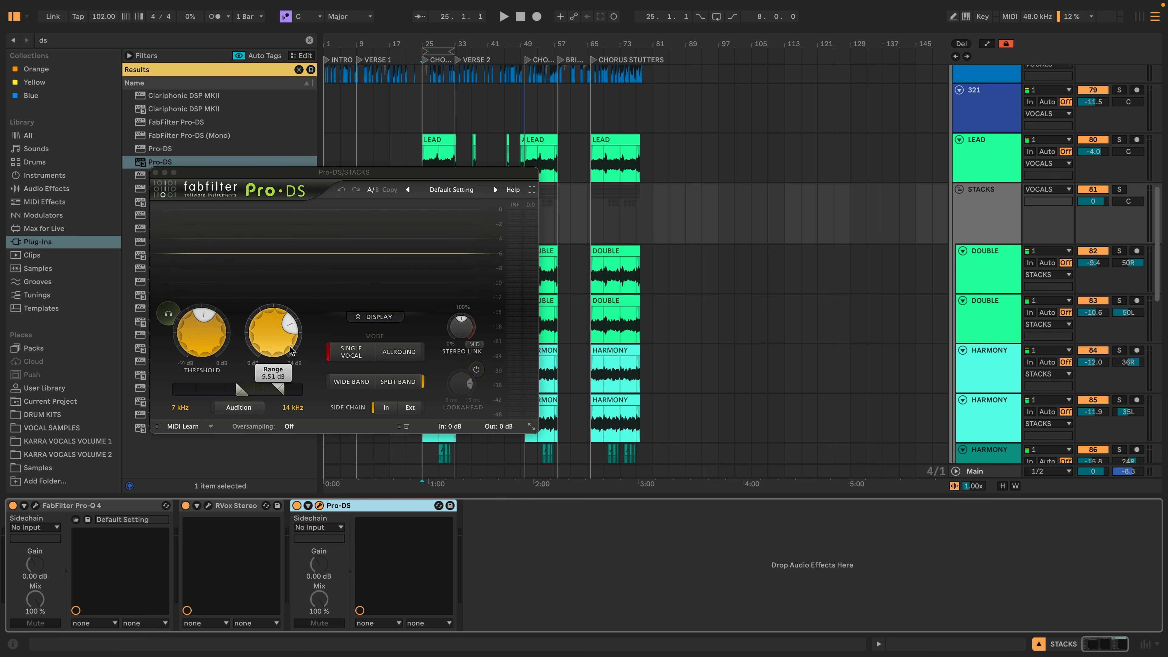
key(space)
drag(270, 350, 281, 394)
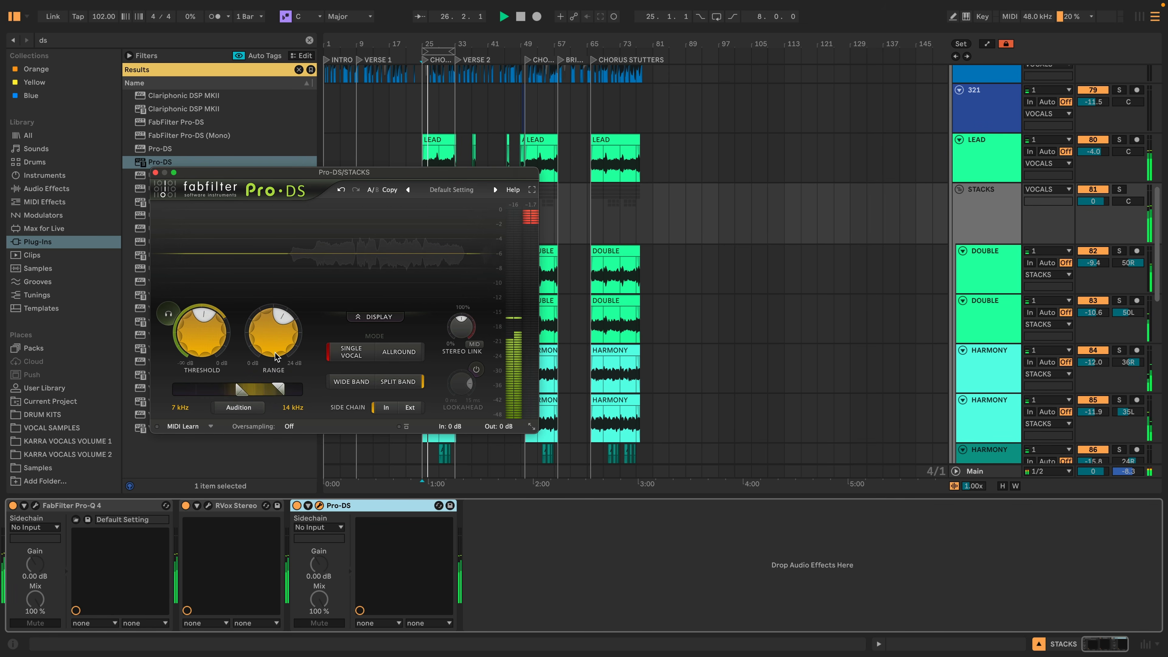
mouse_move(274, 344)
mouse_down()
mouse_move(297, 283)
mouse_move(282, 331)
mouse_up()
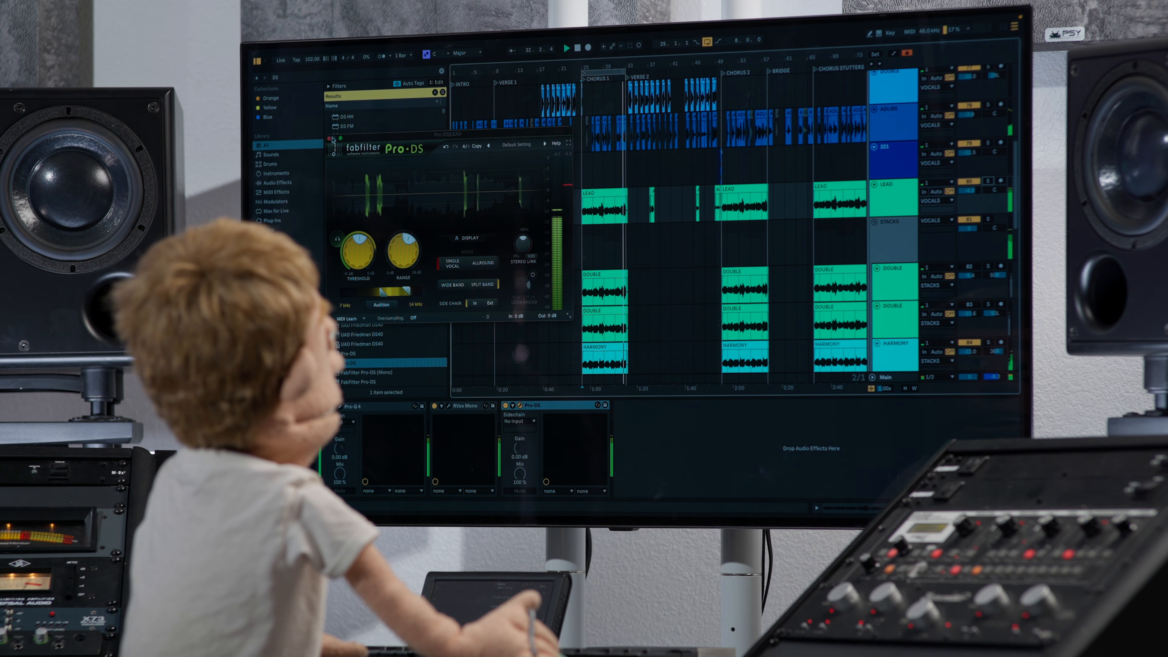
click(329, 140)
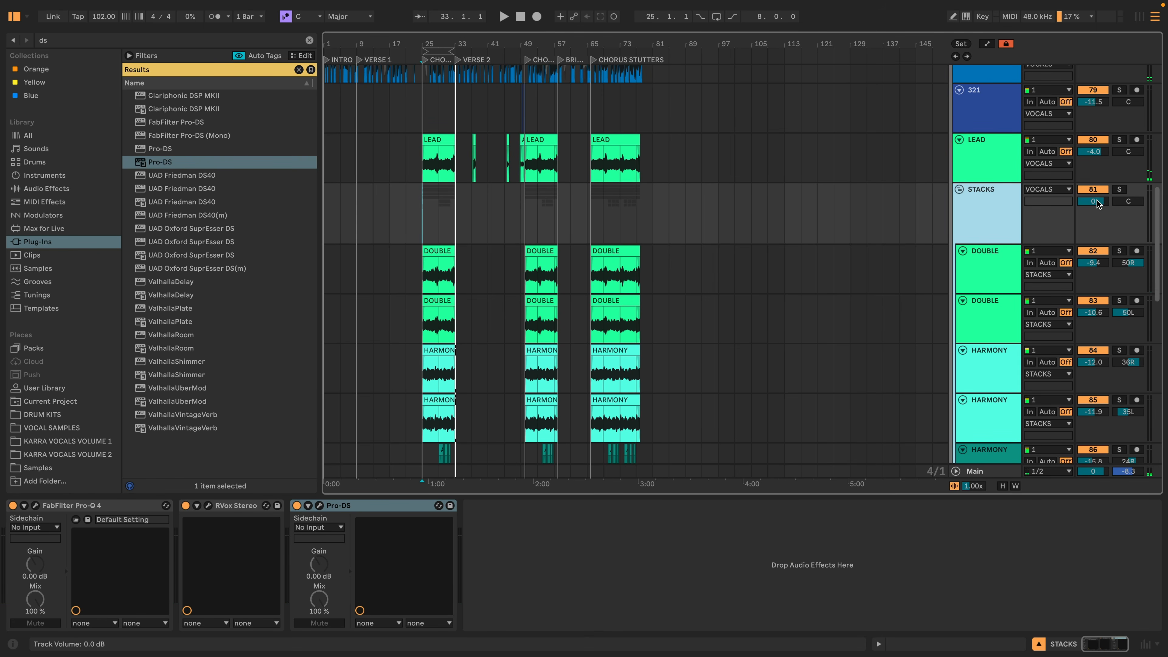
Lower the STACKS group volume to -1.0 dB and audition it from the start of Chorus 1
drag(1098, 203, 1098, 205)
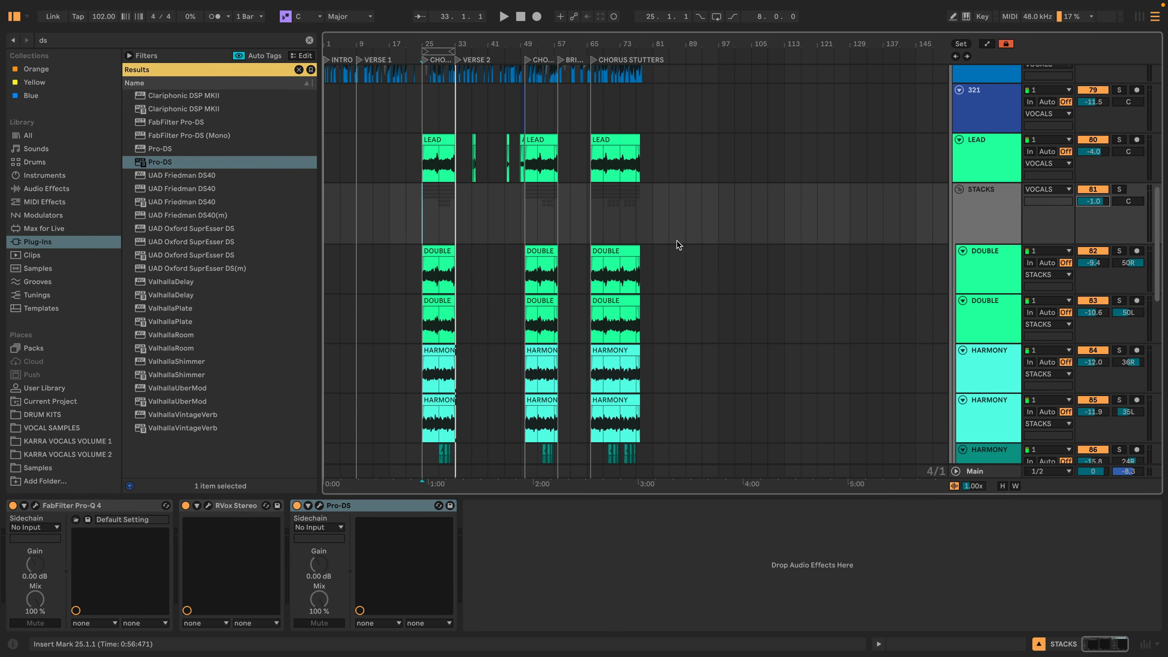
key(space)
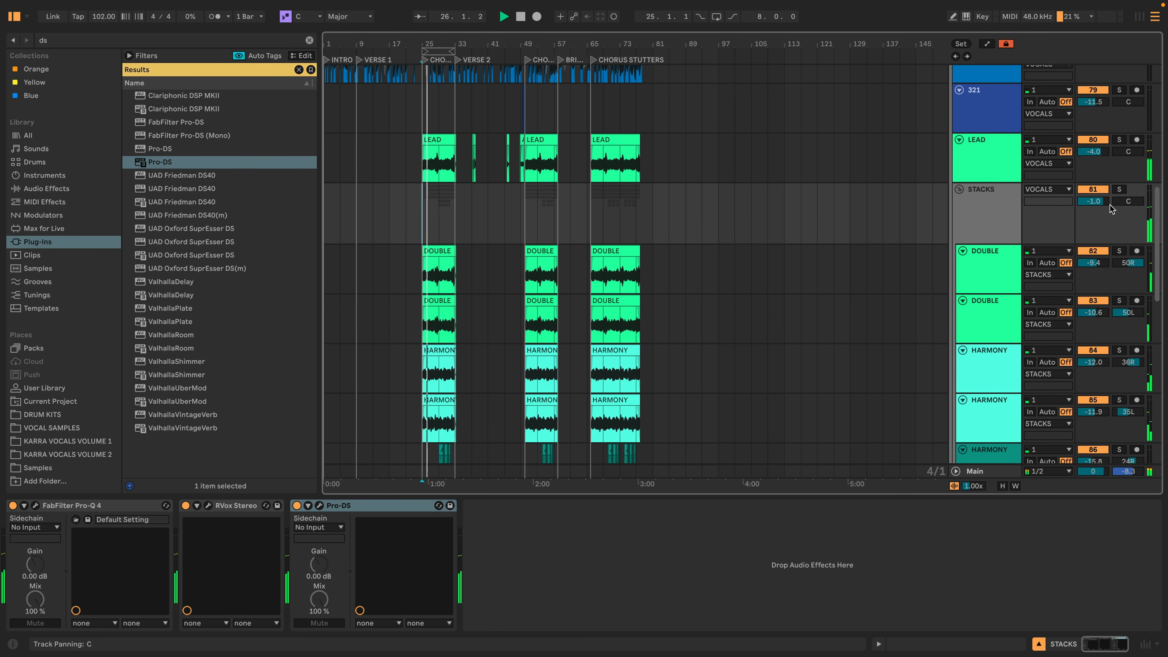
key(space)
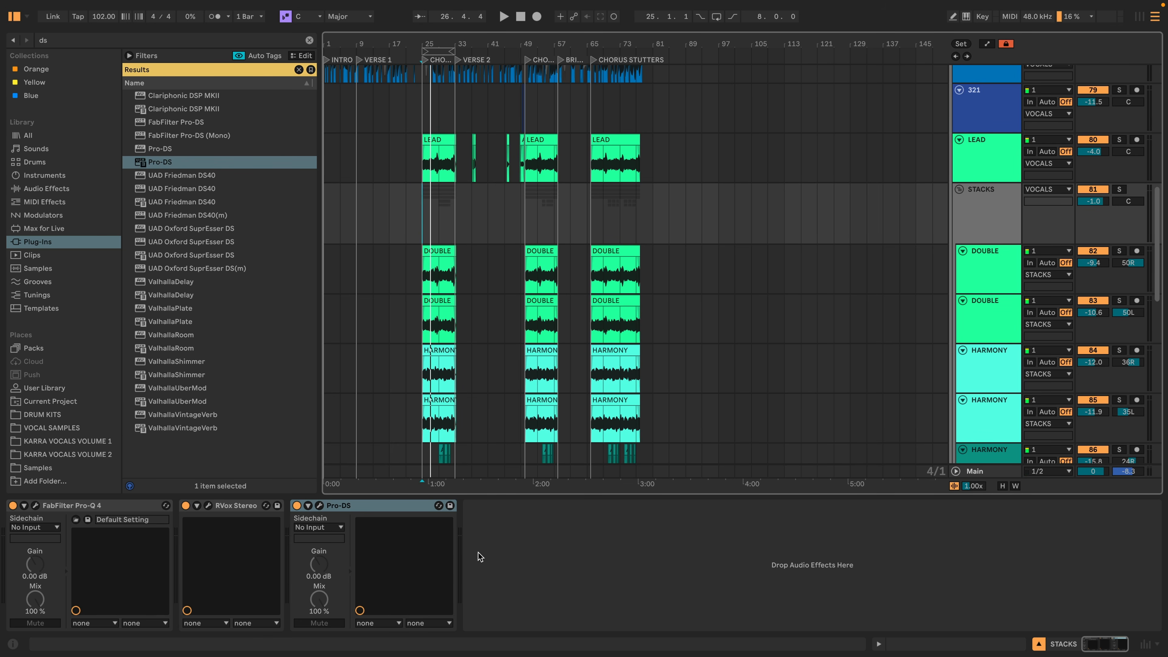
Add Eventide H3000 Factory Mk II after Pro-DS on STACKS and group it into an Audio Effect Rack with a parallel DRY chain
click(148, 42)
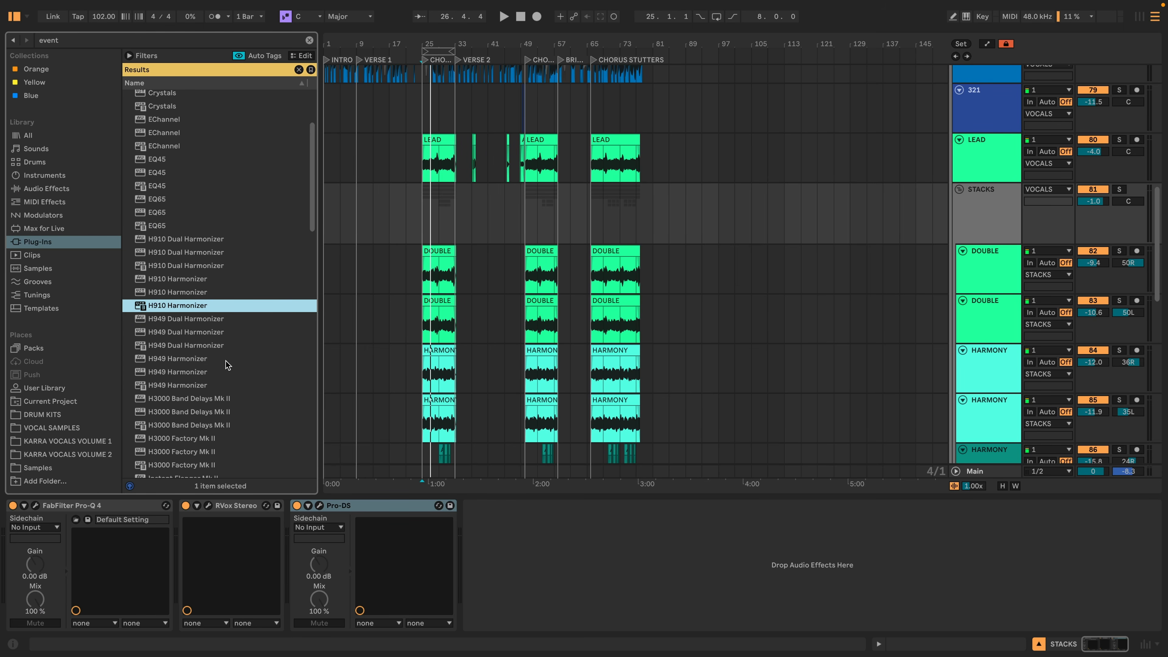
scroll(227, 364, down, 1)
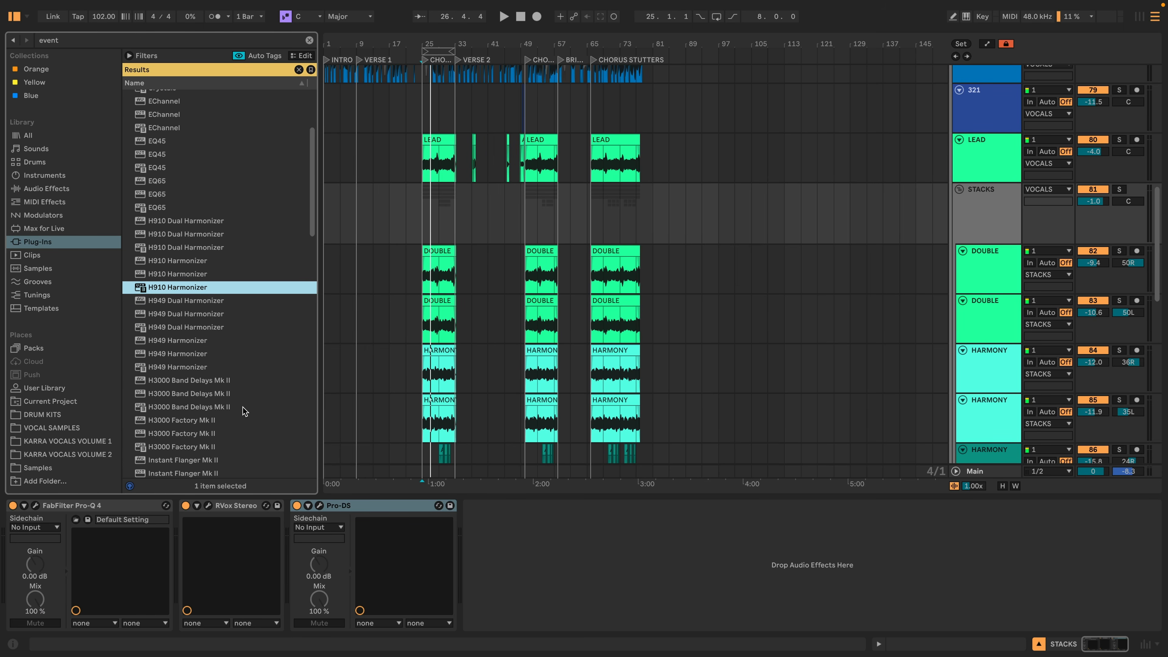
drag(230, 446, 574, 522)
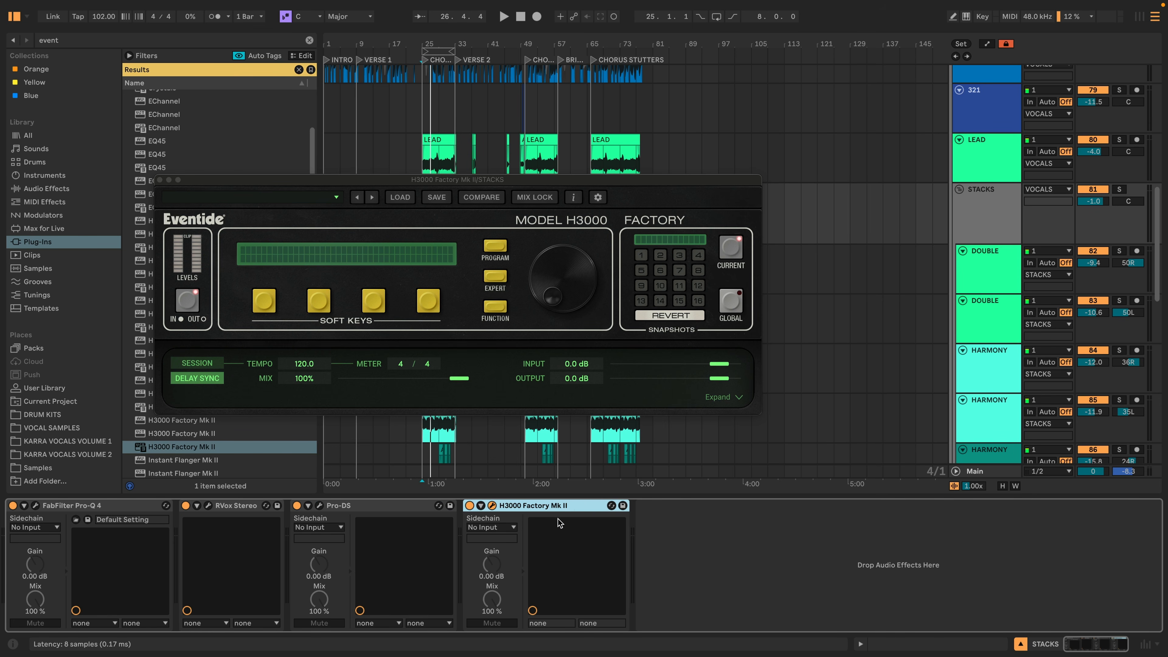
key(super+g)
click(470, 555)
right_click(495, 568)
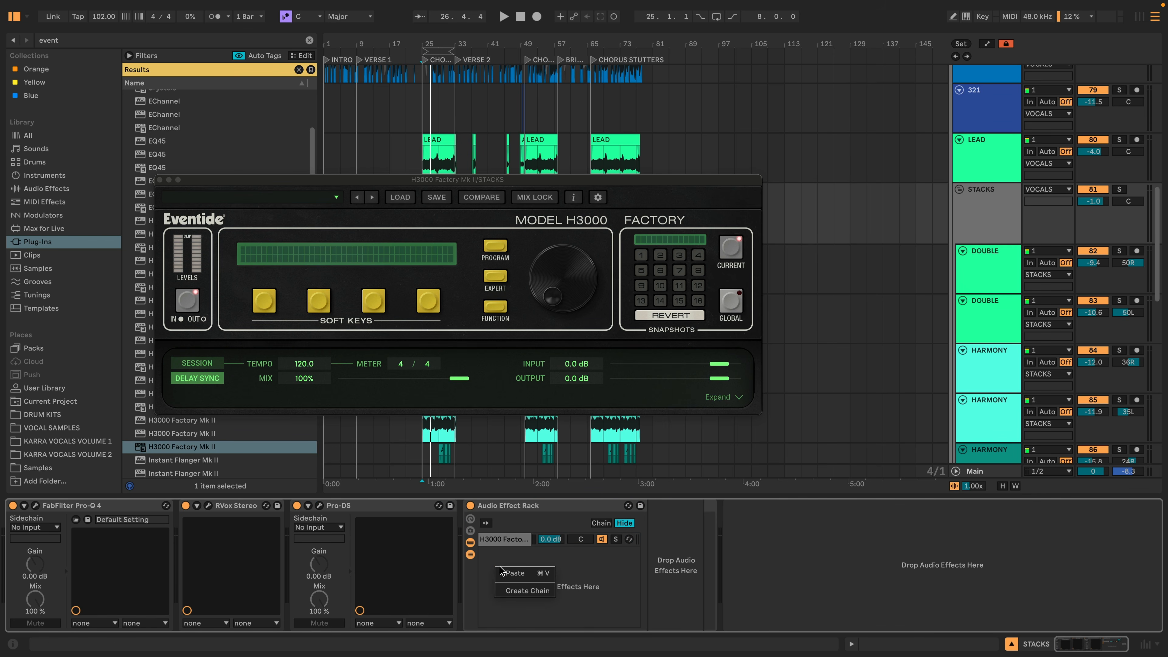
click(515, 590)
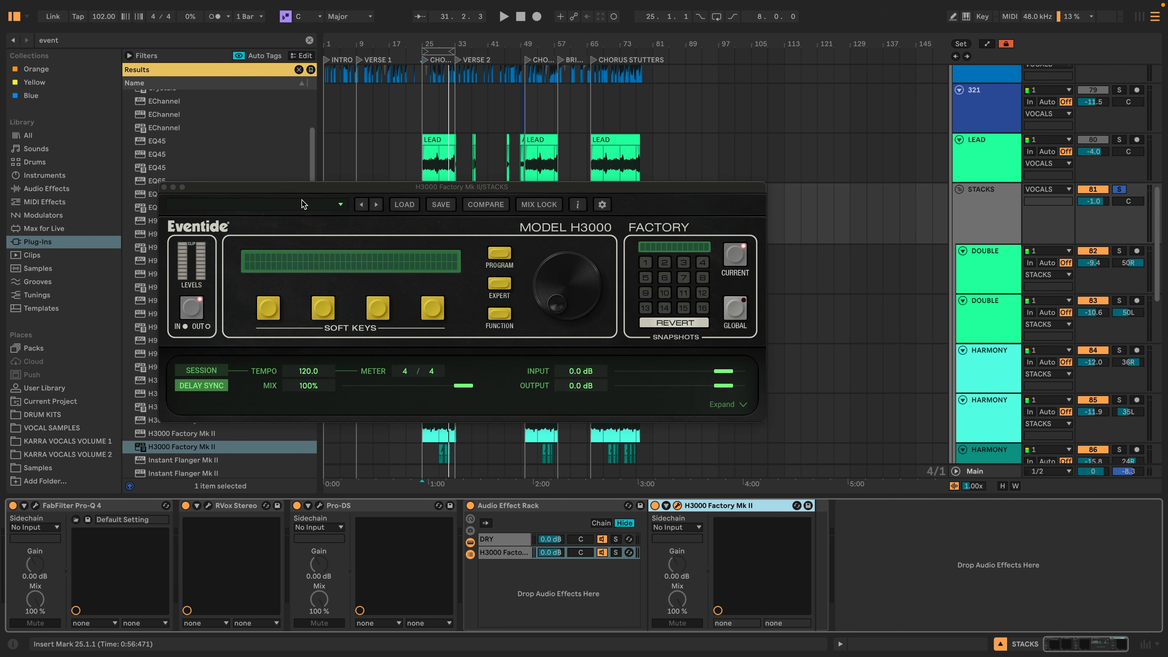
Load the H3000 Legacy preset 217-DUAL H910s and set the H3000 chain's volume to -5.0 dB while STACKS plays soloed
click(298, 206)
mouse_move(337, 211)
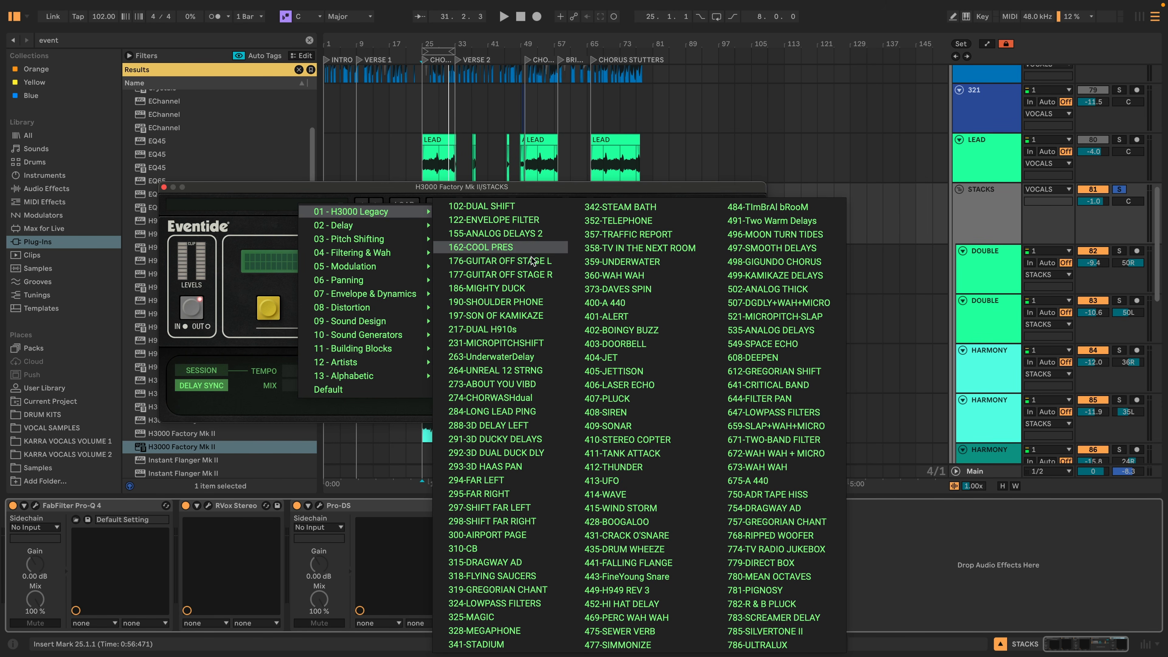
click(505, 330)
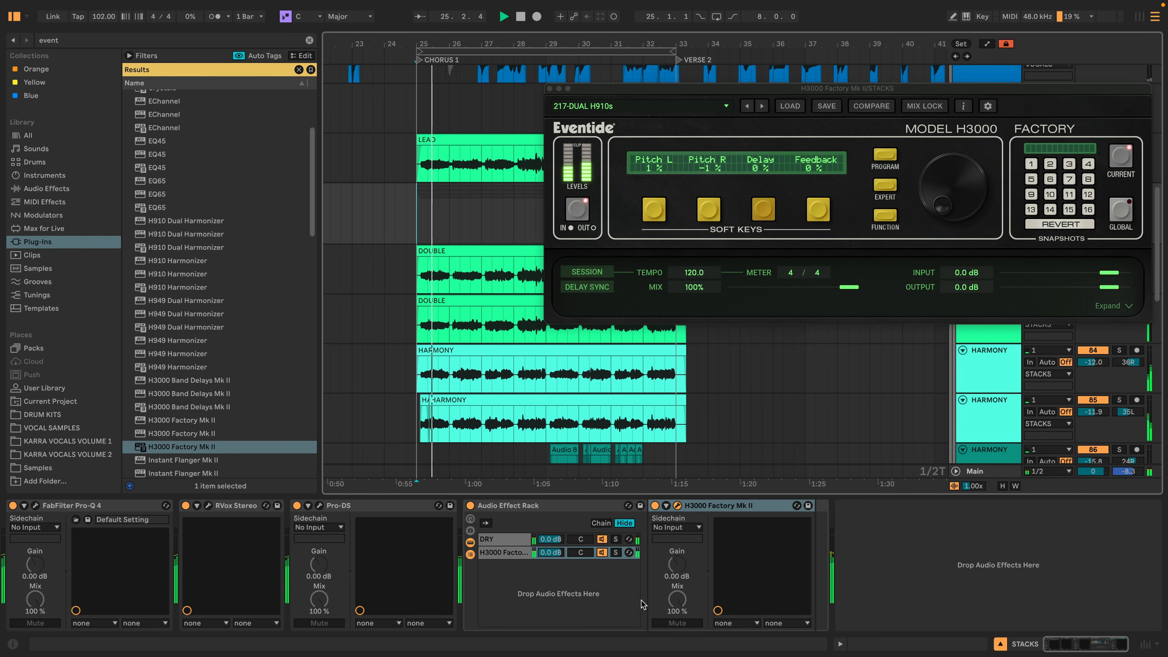
mouse_move(550, 553)
mouse_down()
mouse_move(550, 594)
mouse_move(550, 557)
mouse_up()
click(520, 553)
key(super+r)
drag(554, 554, 554, 558)
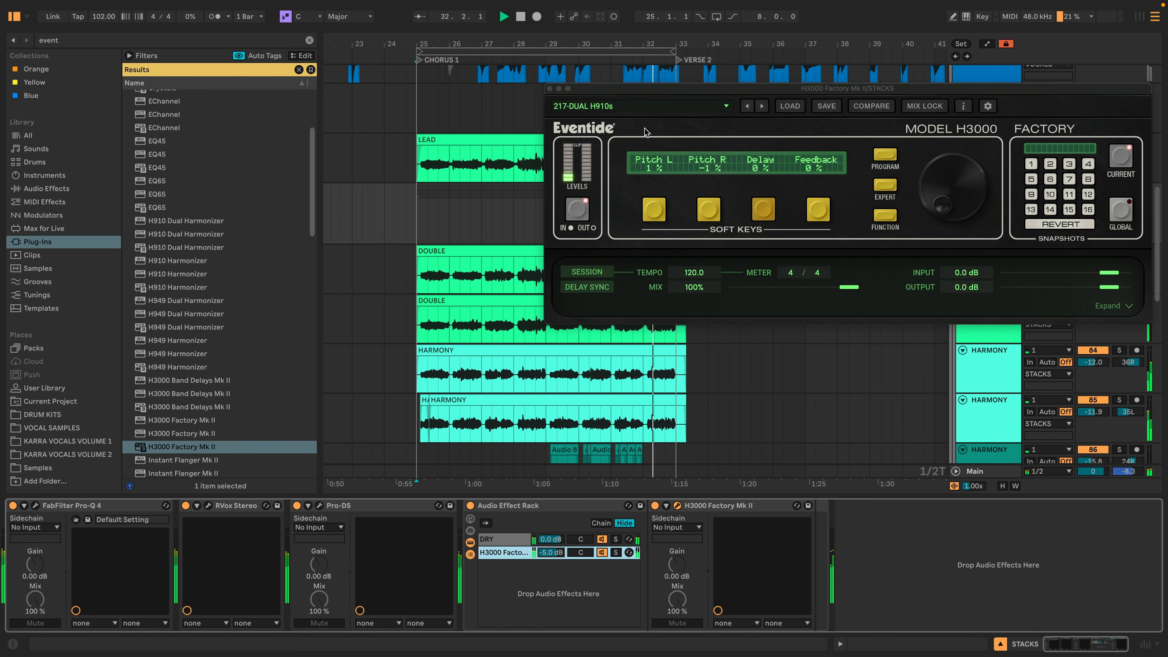
key(super+alt+p)
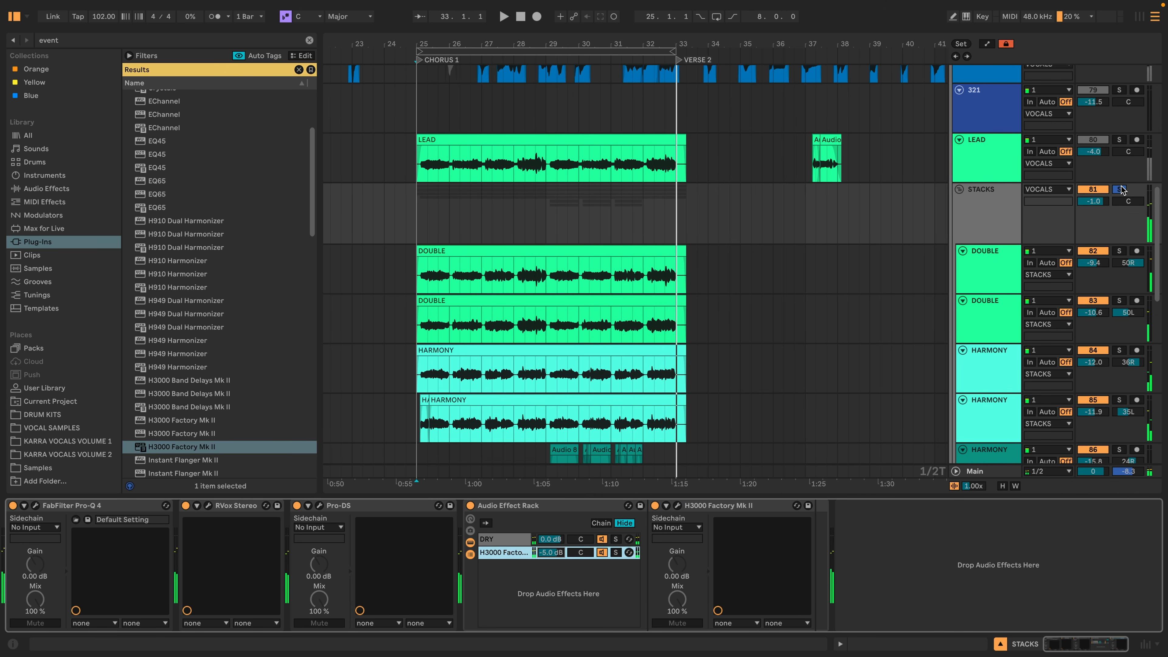
Unsolo STACKS, loop Chorus 1 and compare the H3000 chain on and off in the mix, setting its volume to -7.0 dB
click(1120, 189)
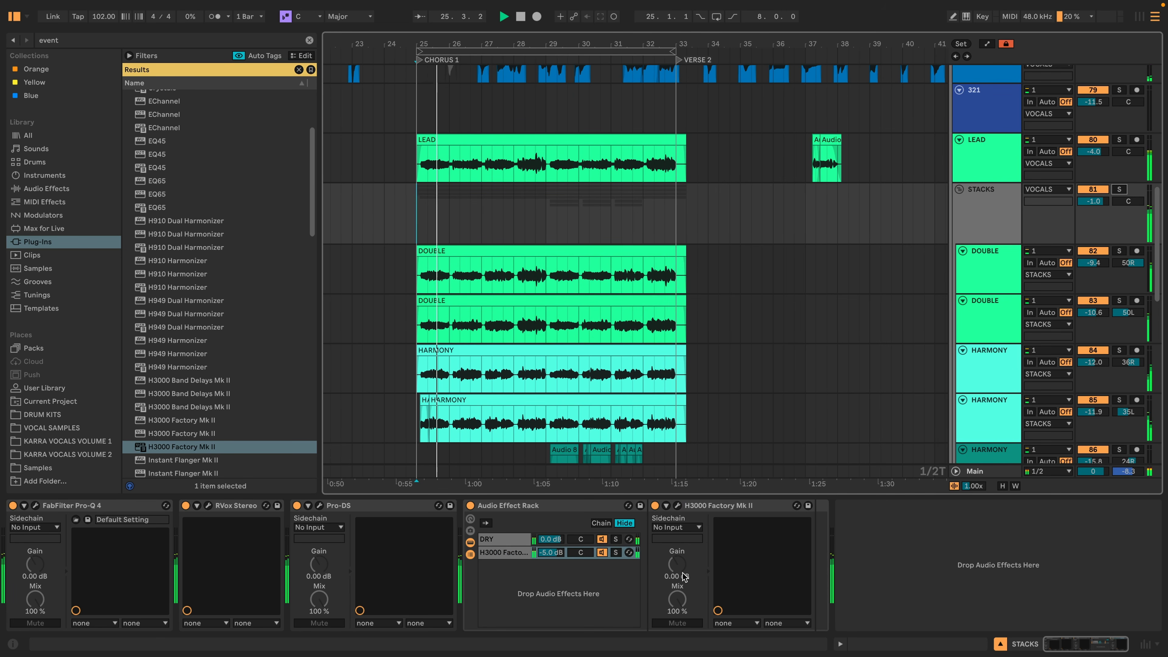
drag(550, 552, 553, 554)
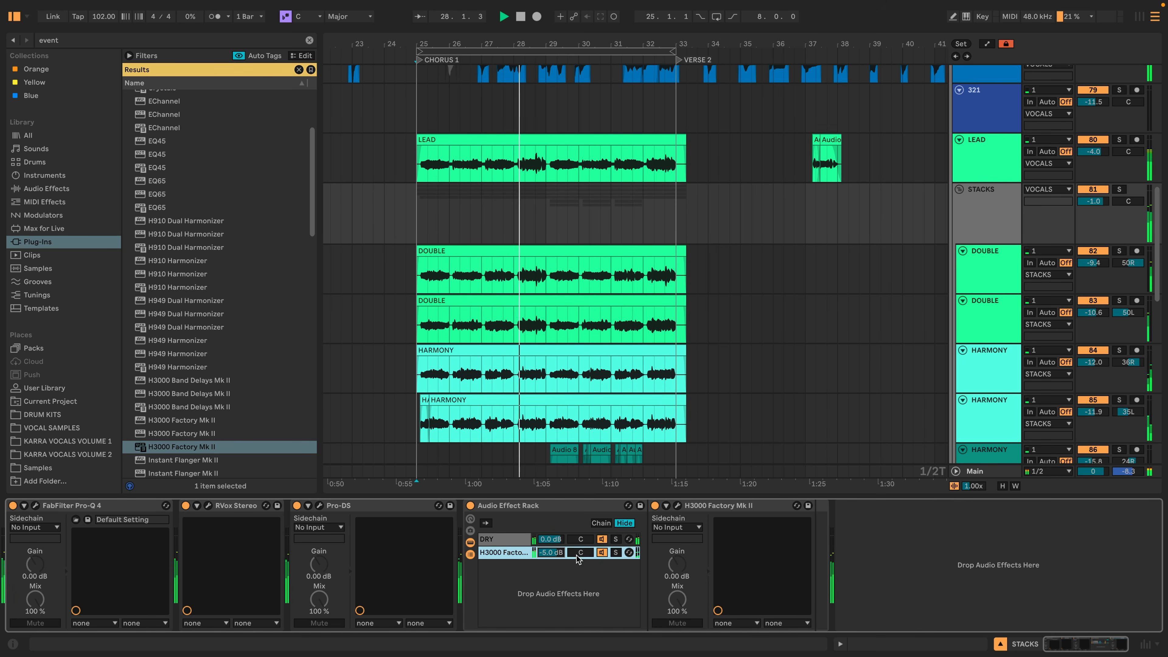
click(602, 553)
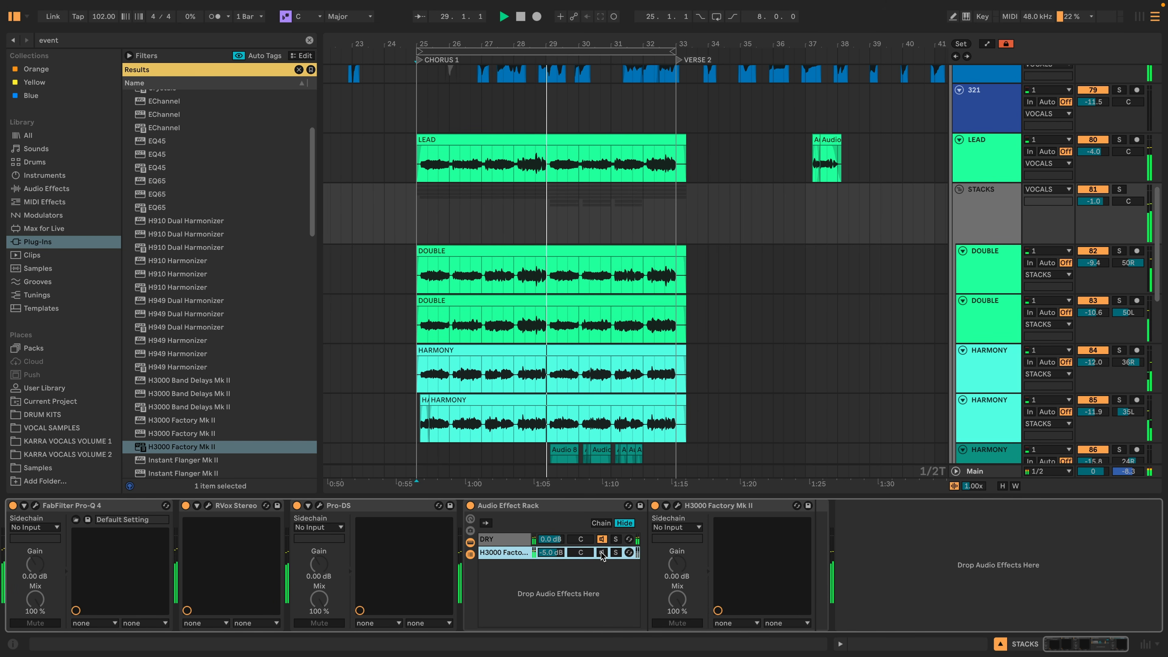
click(678, 505)
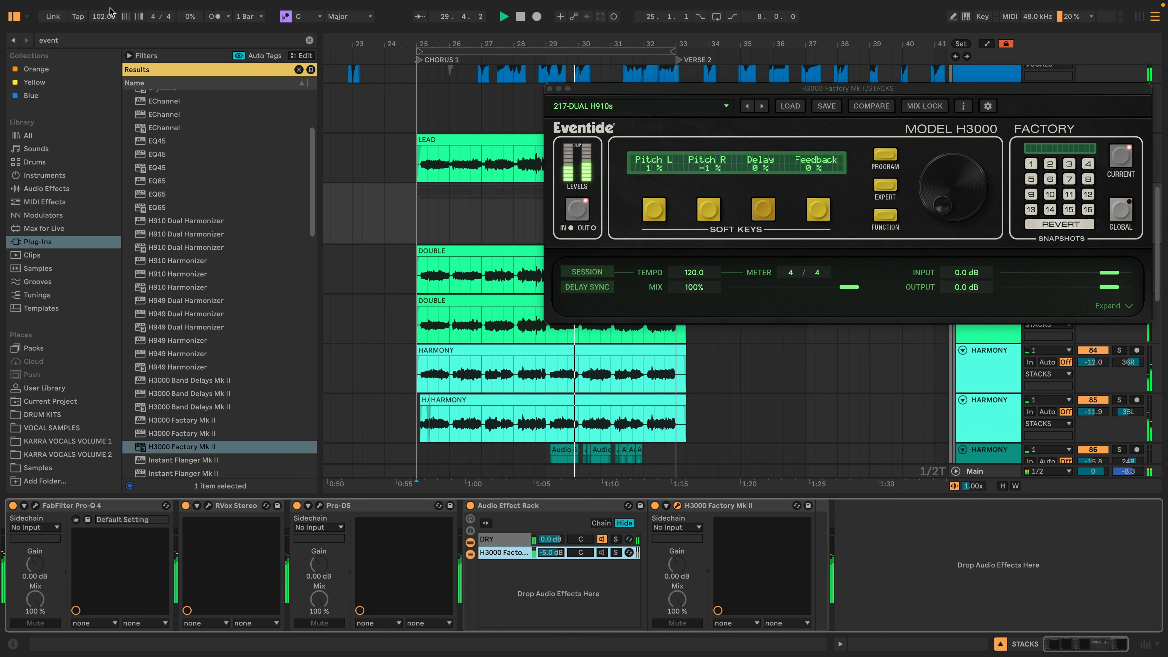
click(14, 16)
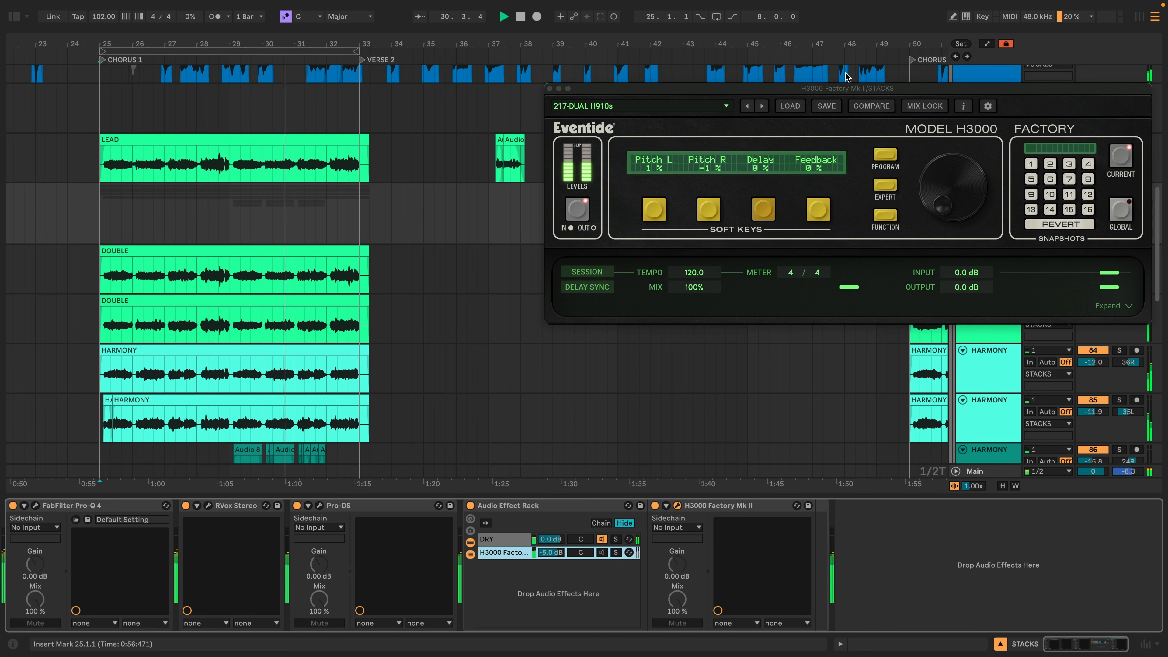
key(super+l)
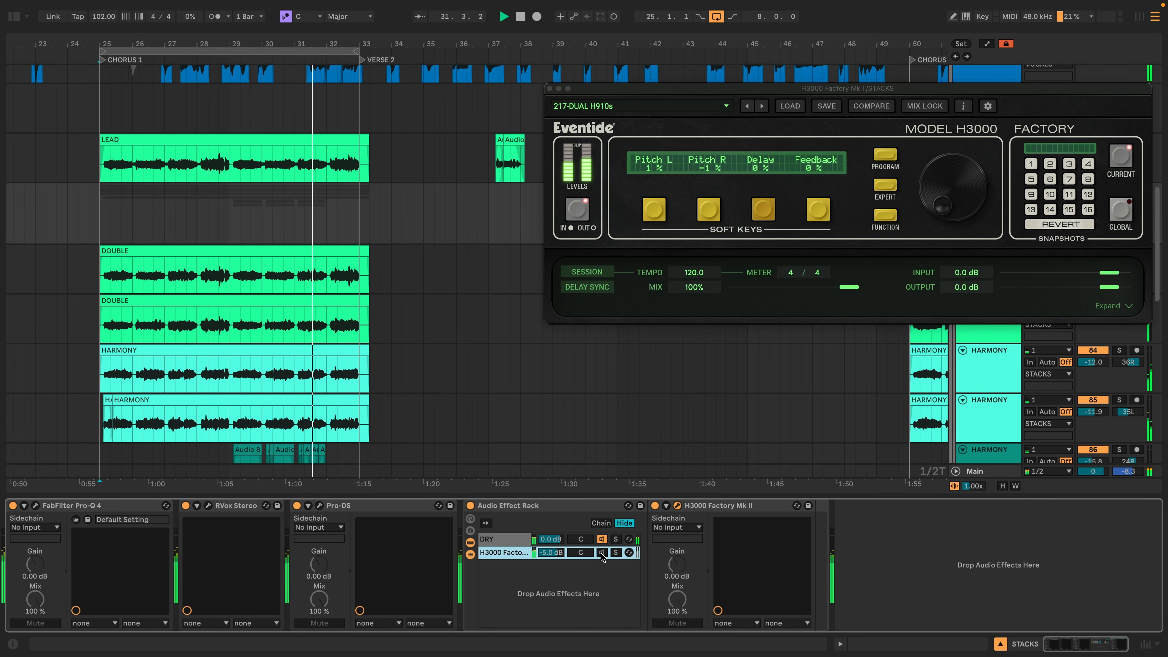
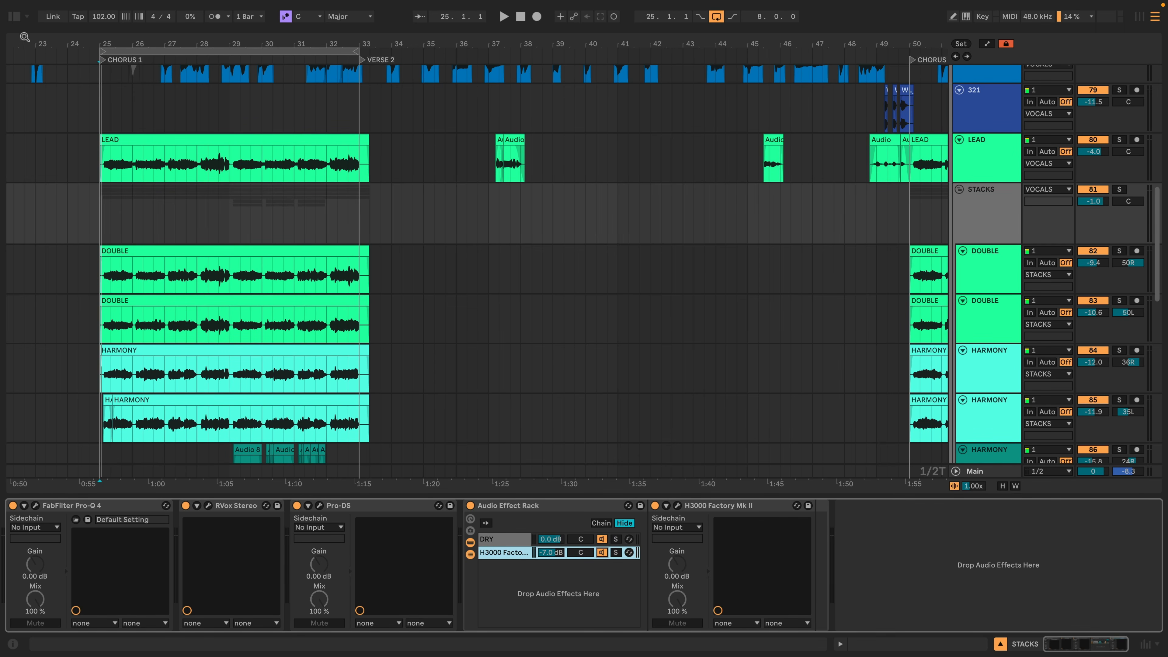
Add Eventide SP2016 Reverb as a new parallel chain in the STACKS rack and set its decay to 2.4 s
click(14, 17)
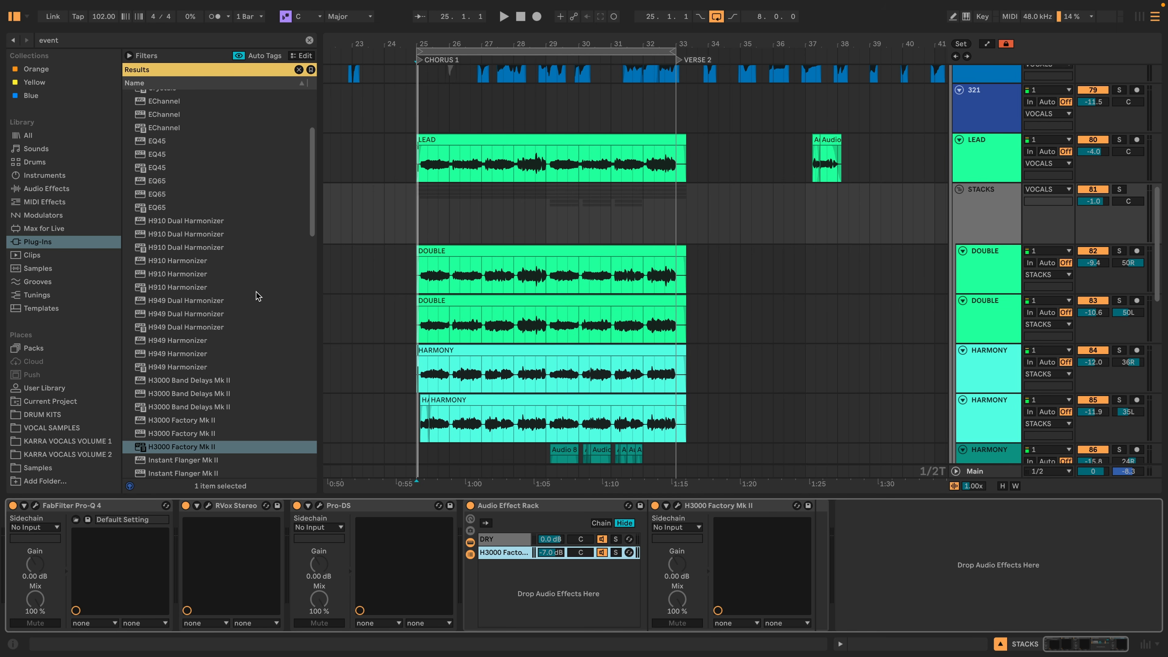
scroll(243, 318, down, 15)
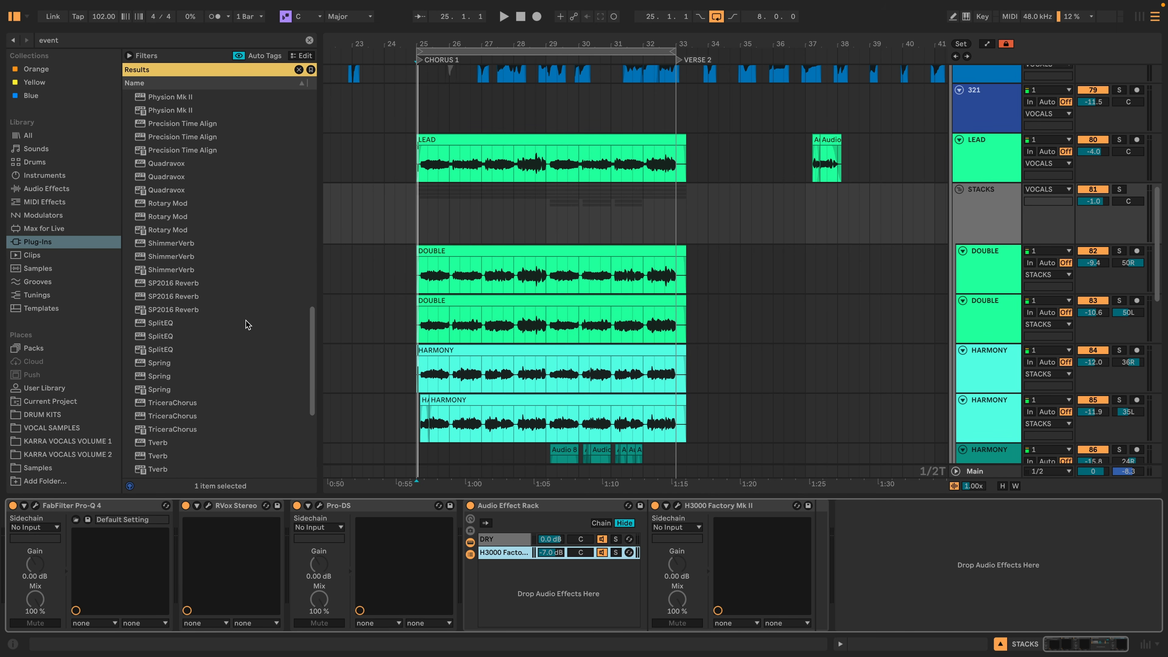
drag(176, 307, 506, 575)
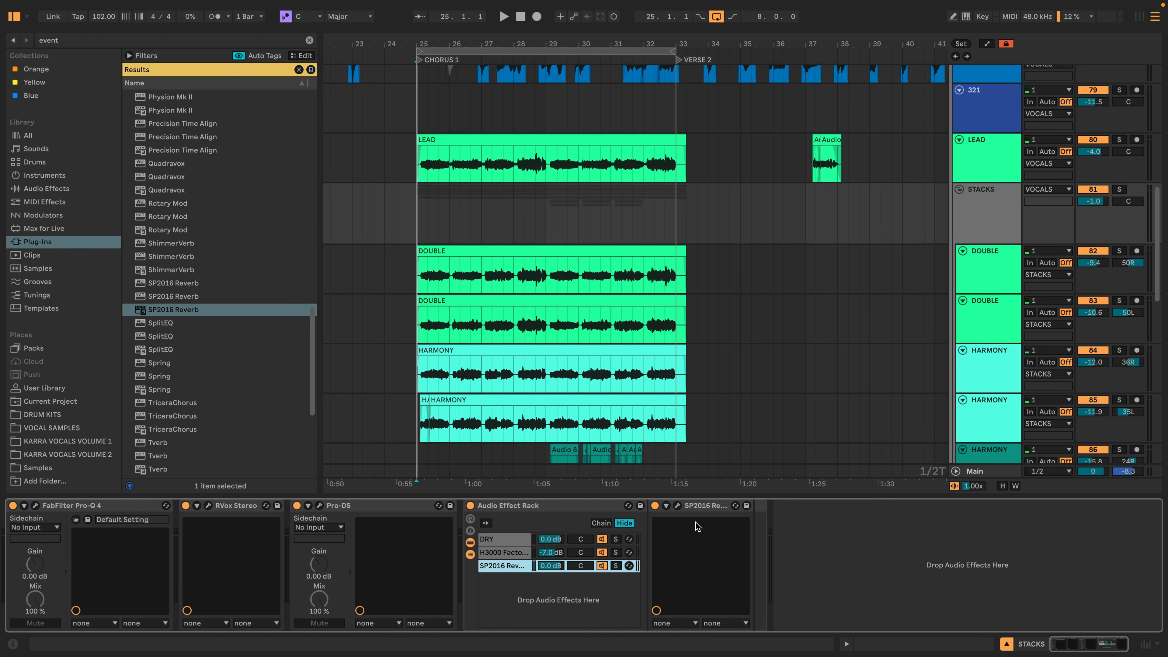
click(677, 505)
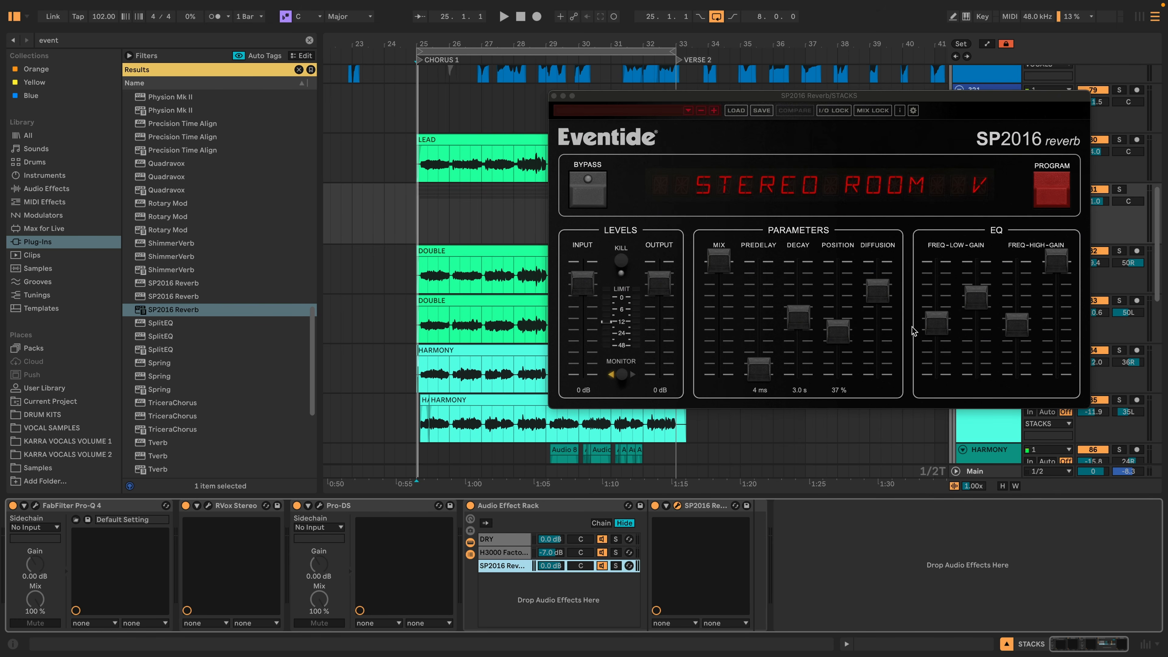
drag(802, 320, 802, 330)
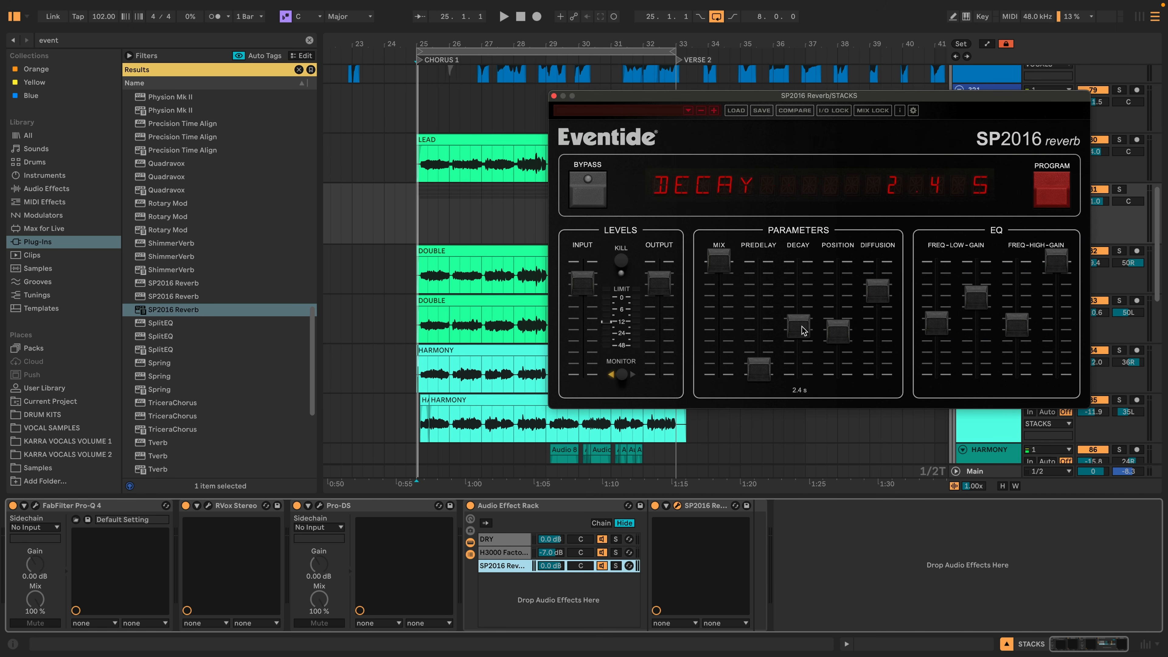
Set the SP2016 Reverb chain's volume to -16.0 dB while Chorus 1 plays in the mix, and close the plug-in window
key(space)
drag(551, 566, 550, 580)
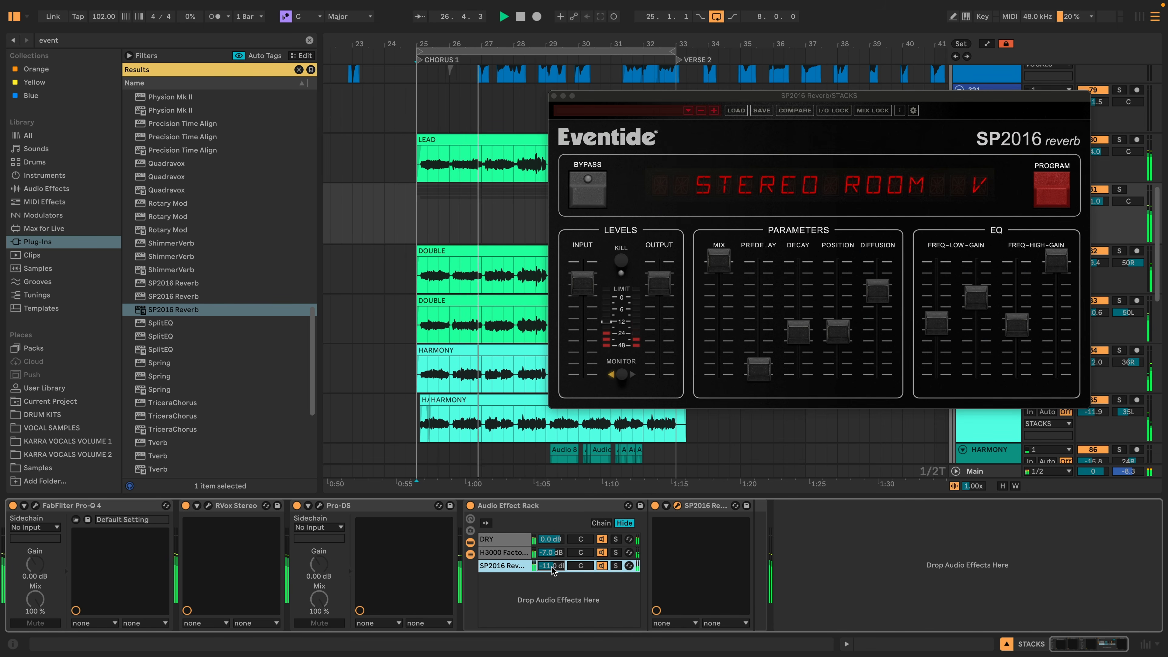
drag(551, 566, 551, 576)
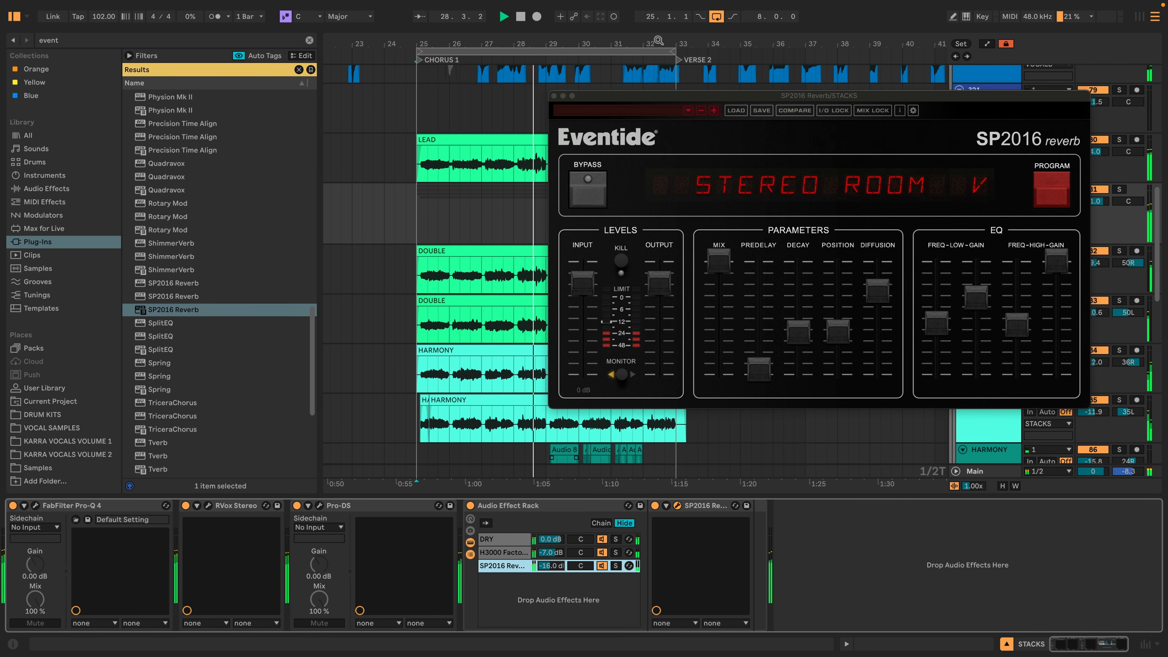
click(553, 96)
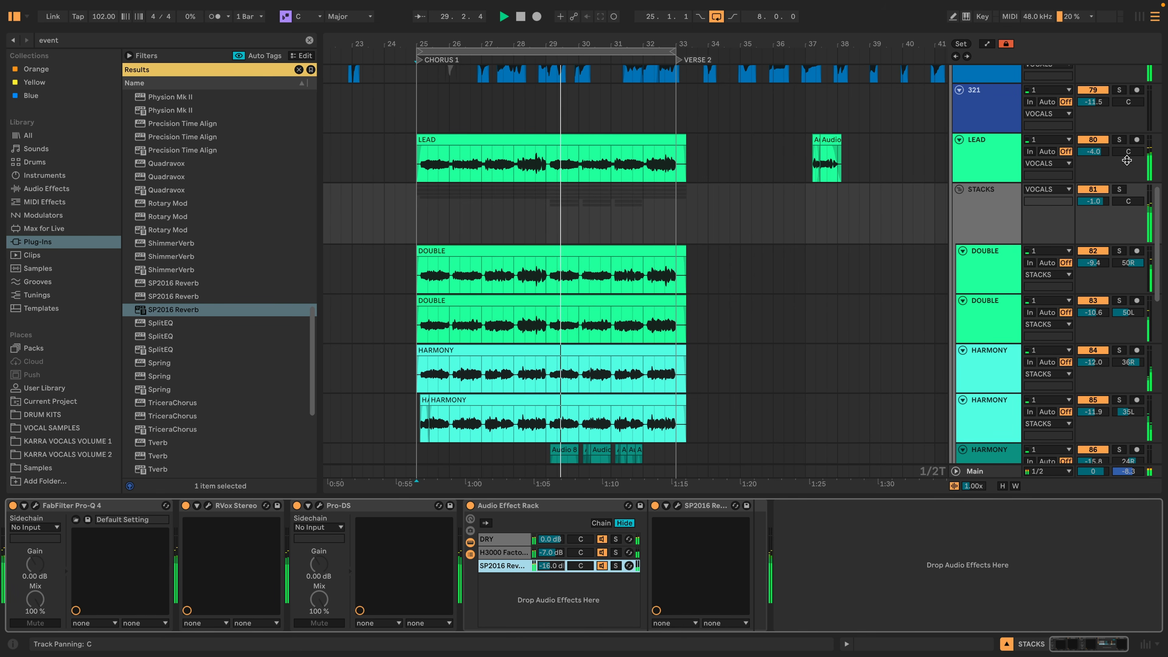
Solo STACKS and refine its SP2016 Reverb: decay 1.3 s, predelay 1 ms and chain volume -13.4 dB
click(1119, 189)
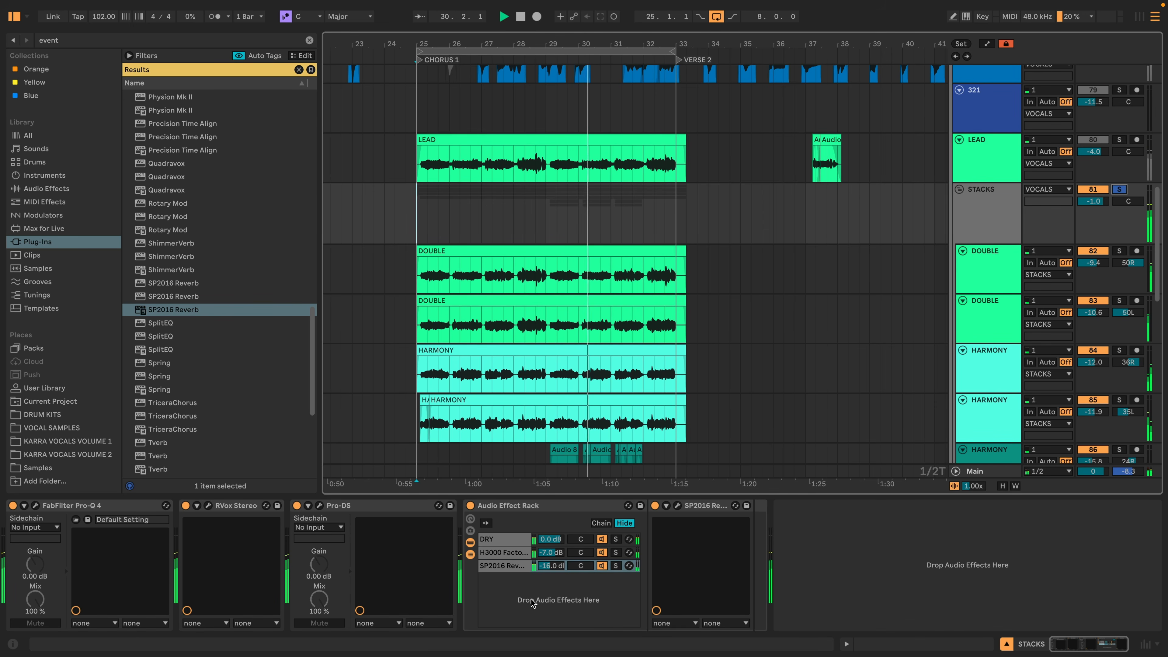
click(677, 506)
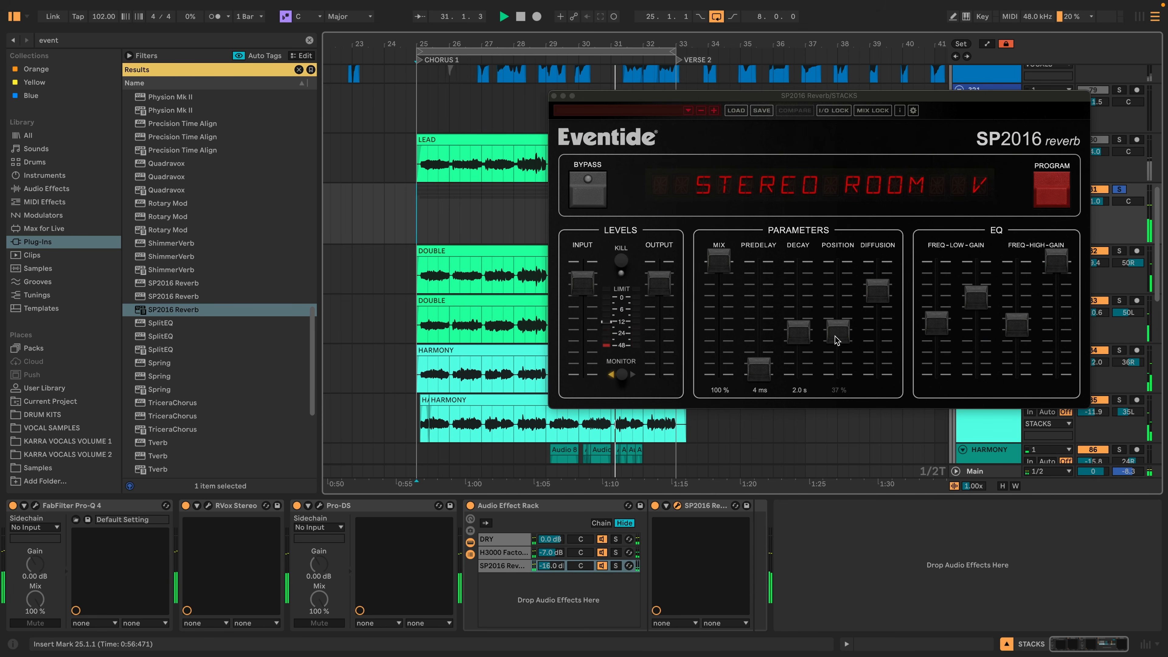
drag(802, 333, 806, 339)
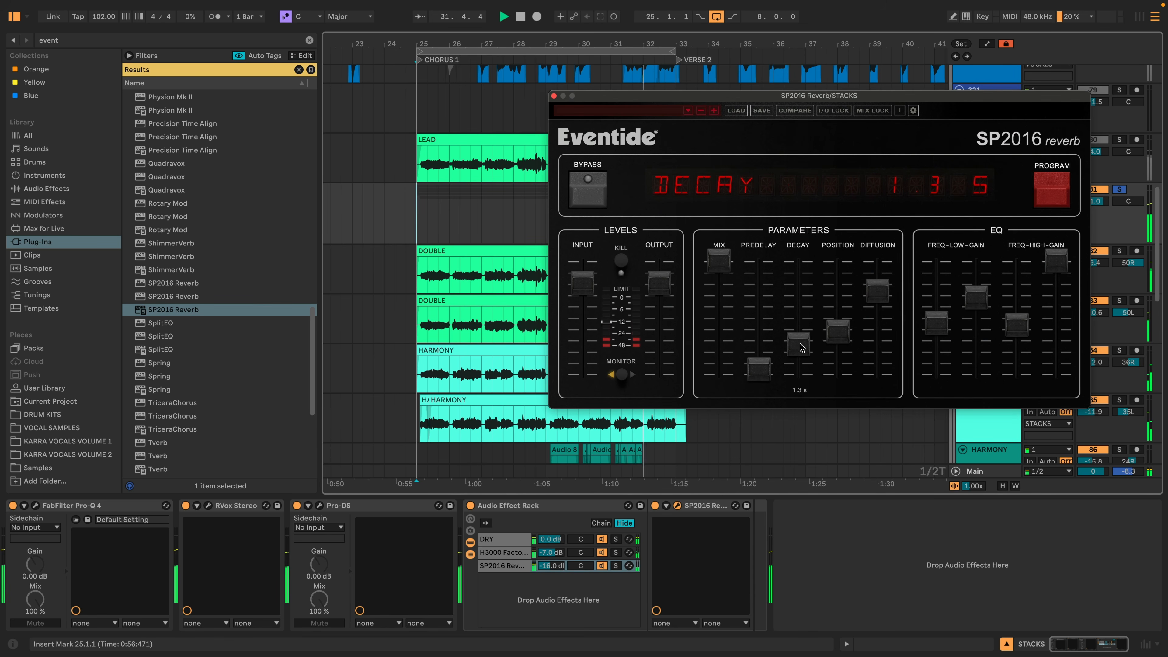
drag(558, 569, 558, 563)
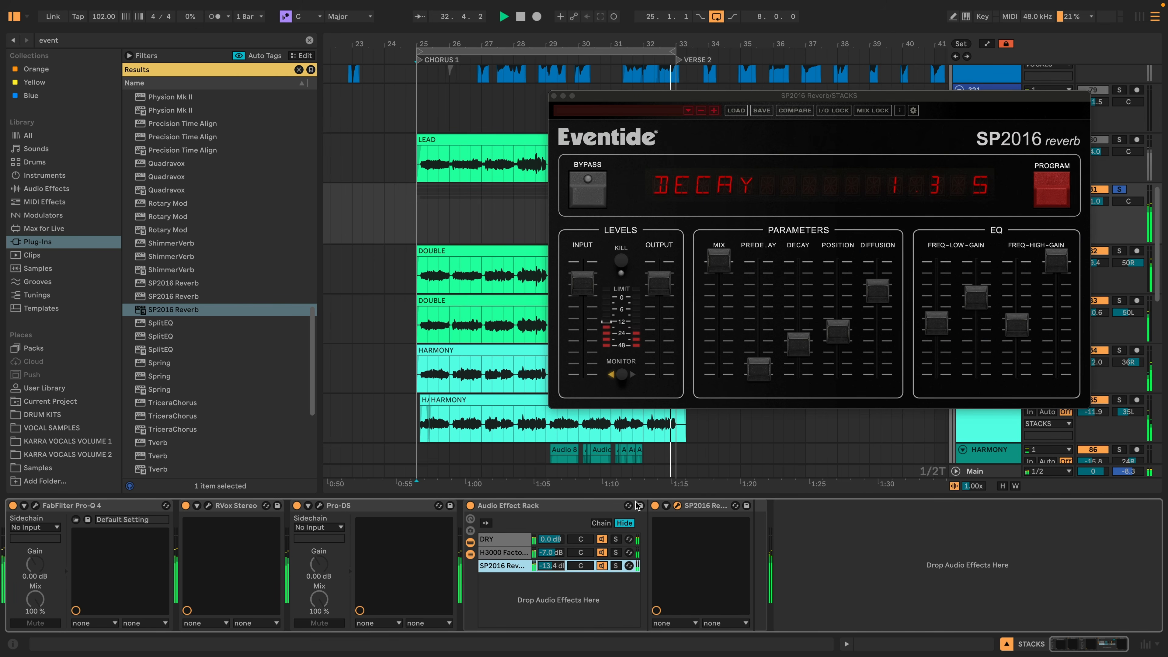
drag(758, 369, 766, 384)
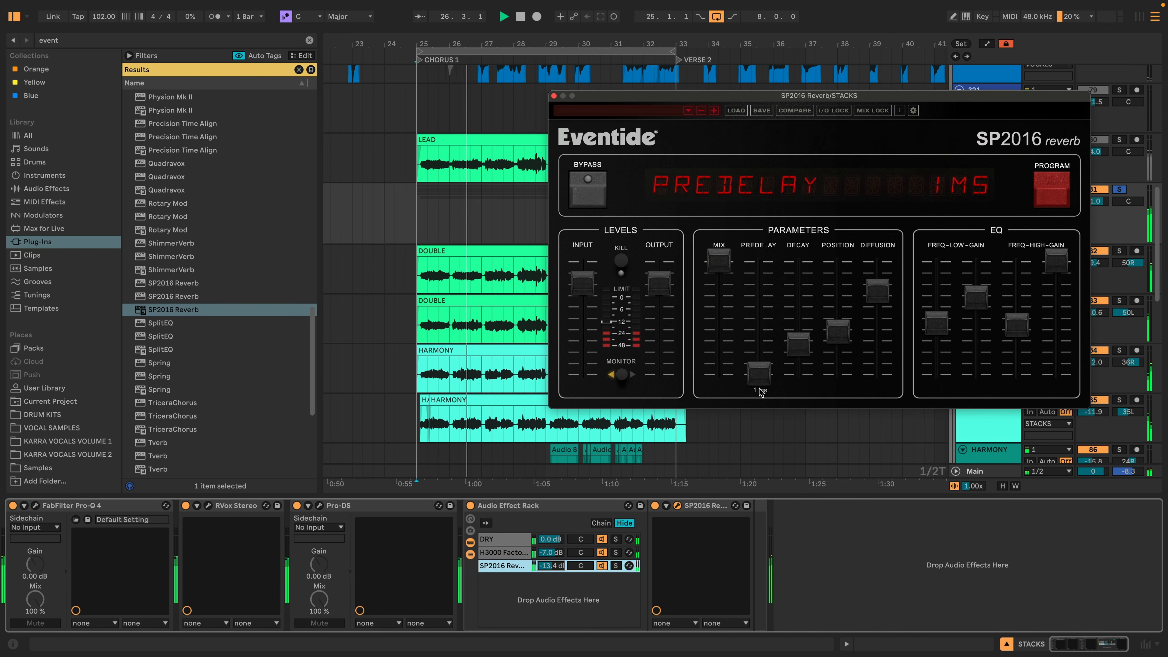
mouse_move(551, 565)
mouse_down()
mouse_move(551, 549)
mouse_move(551, 585)
mouse_up()
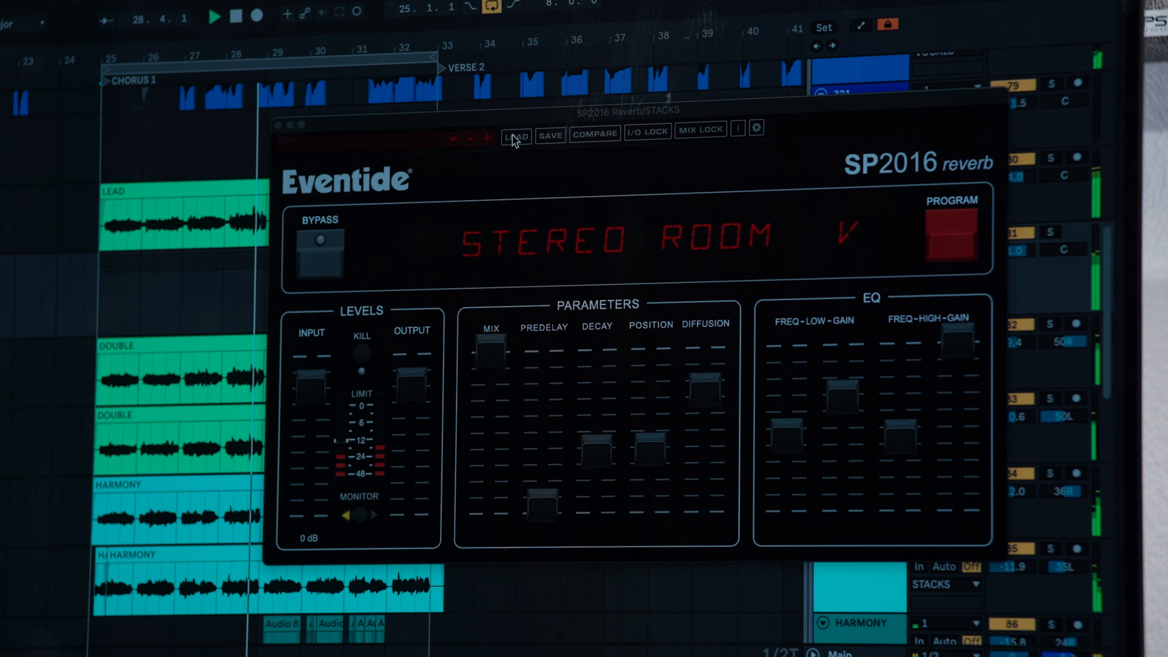
click(276, 125)
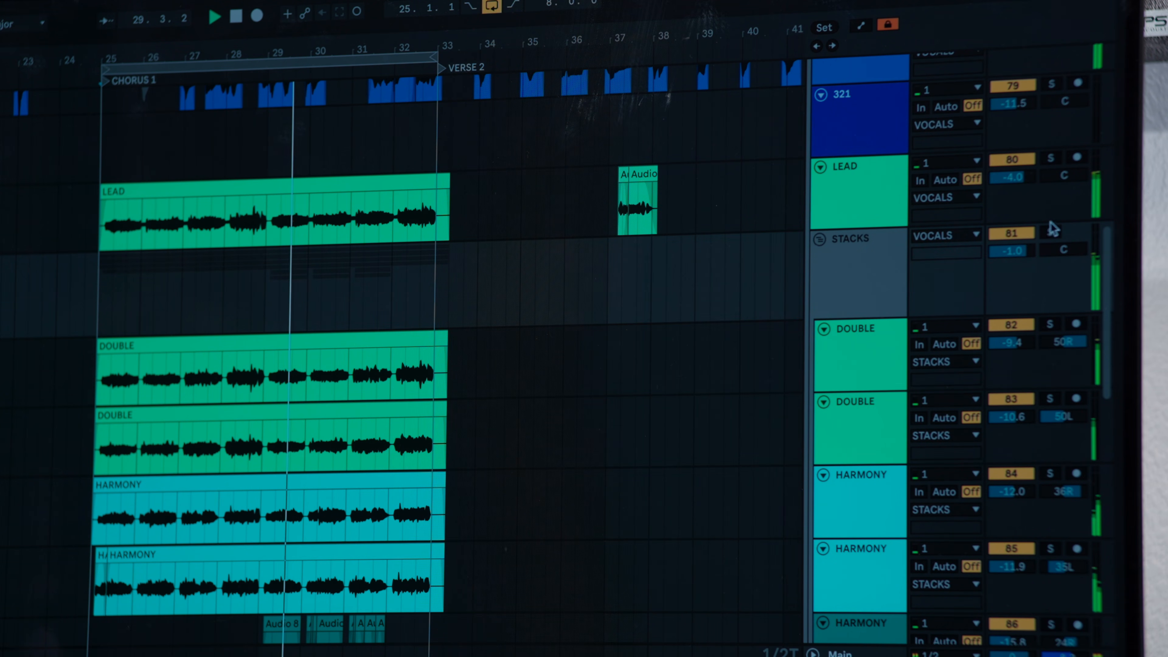
click(1050, 231)
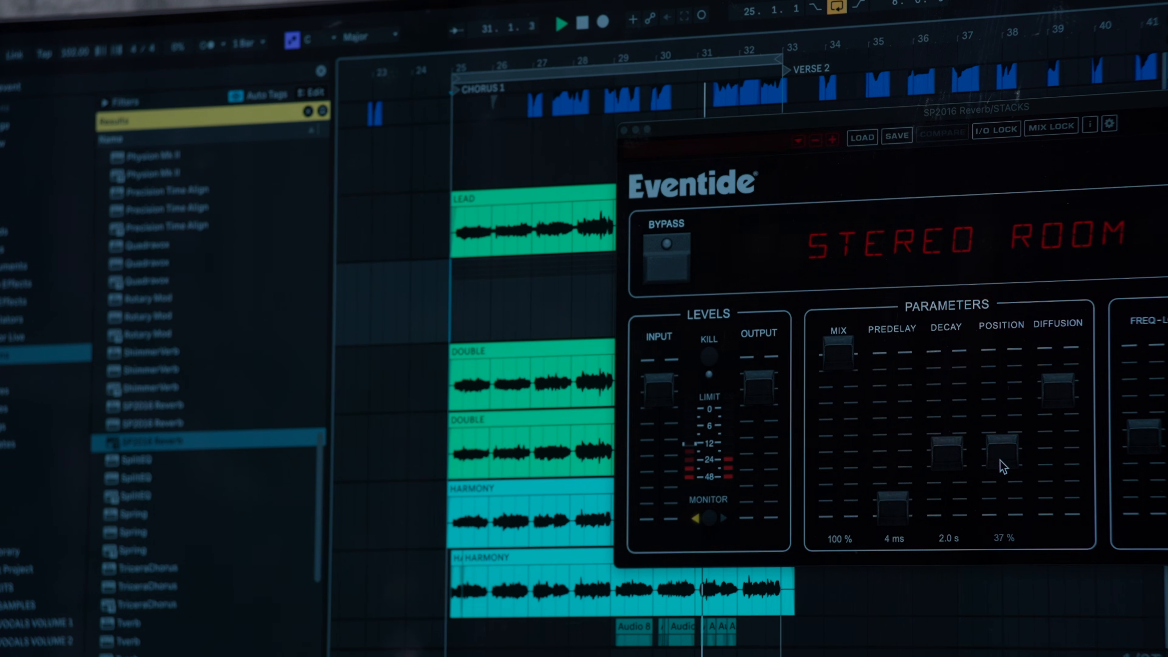
click(954, 463)
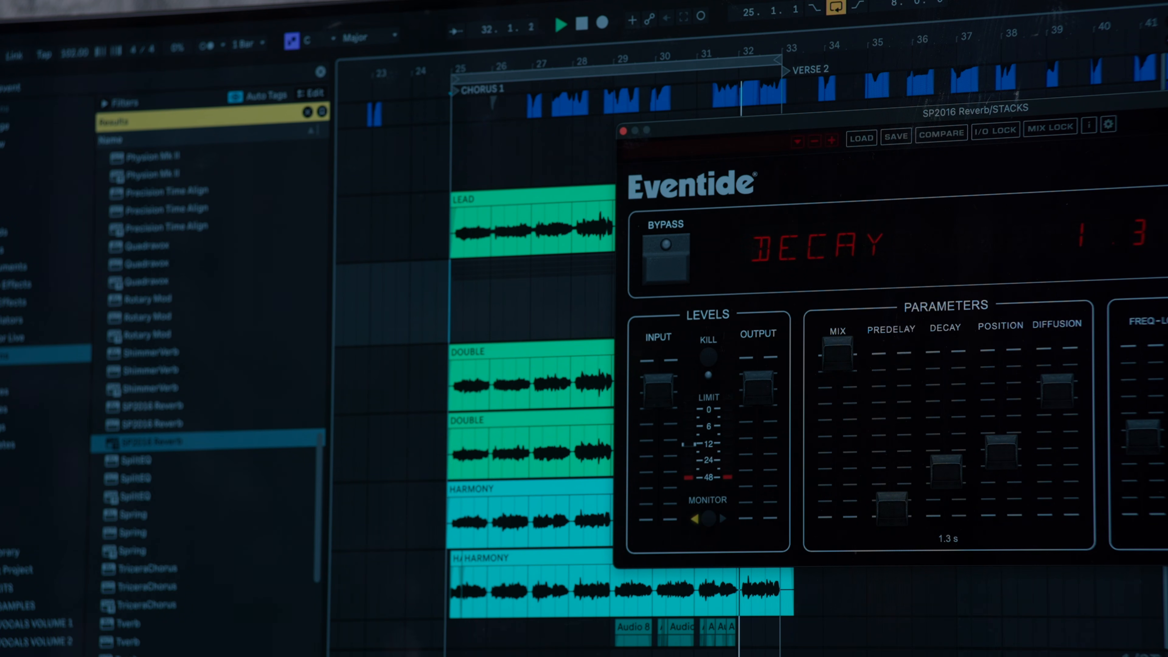
click(806, 653)
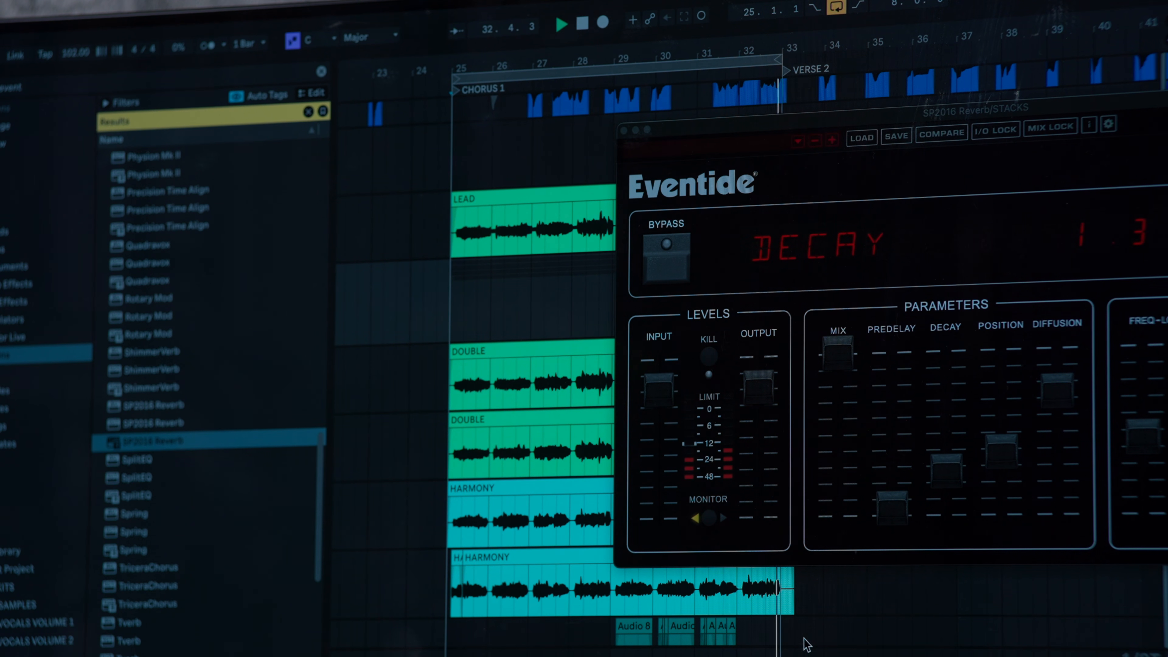
drag(901, 501, 905, 536)
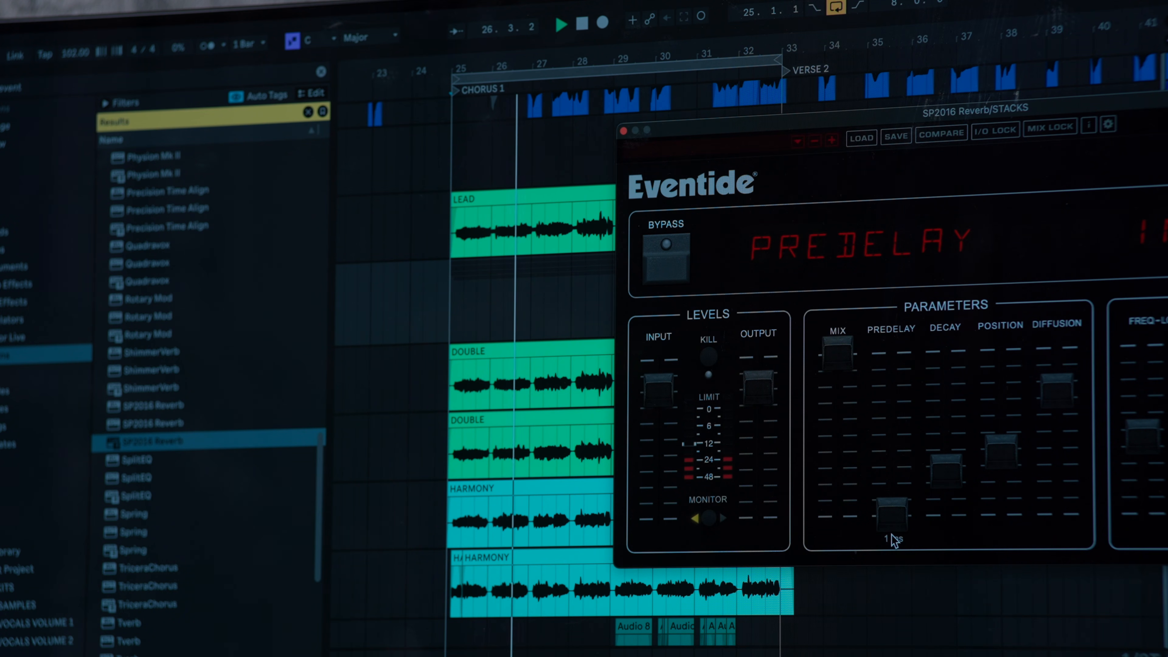
click(809, 654)
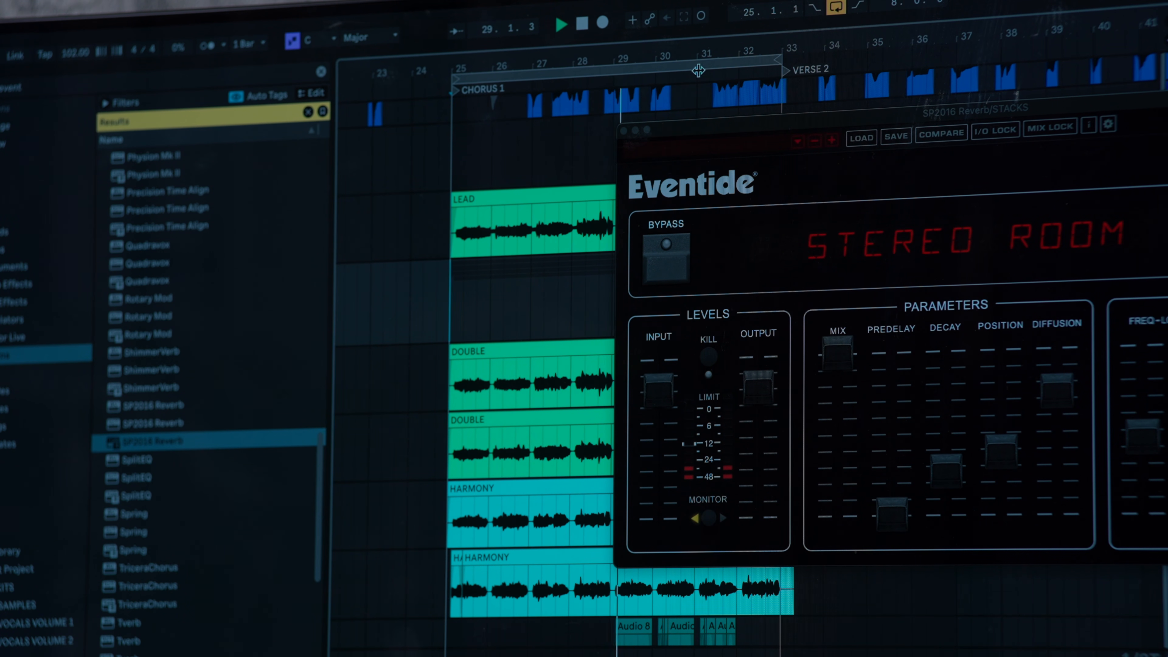
Close the SP2016 Reverb window and play the KARRA vocal clip from the start of the Bridge
click(623, 130)
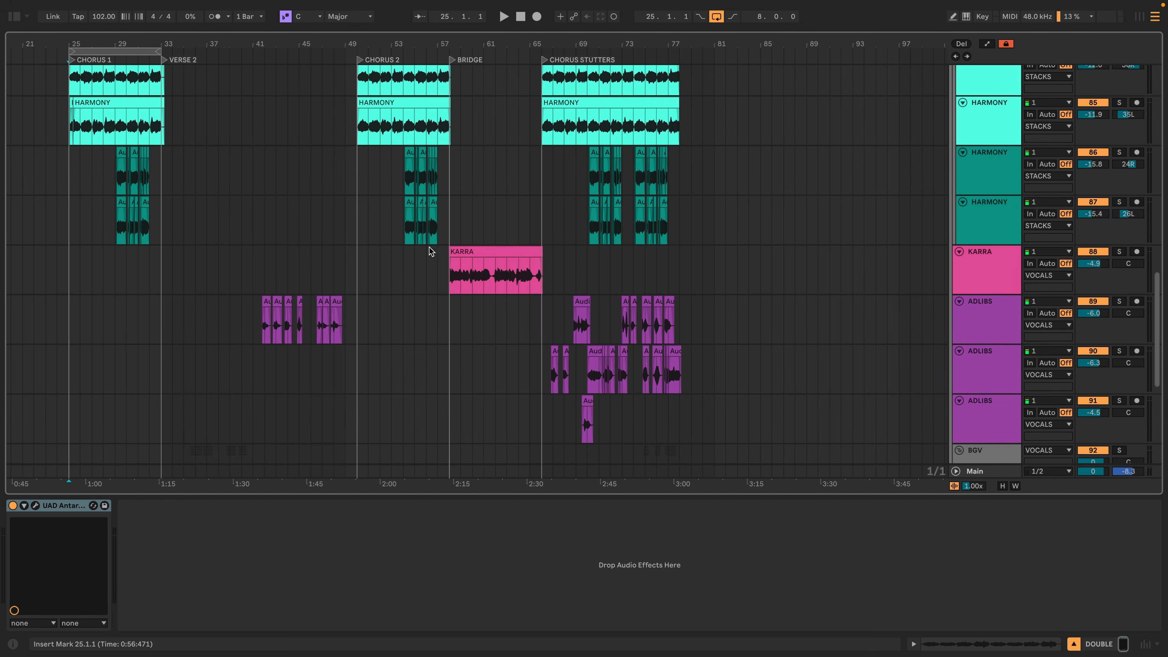
click(440, 266)
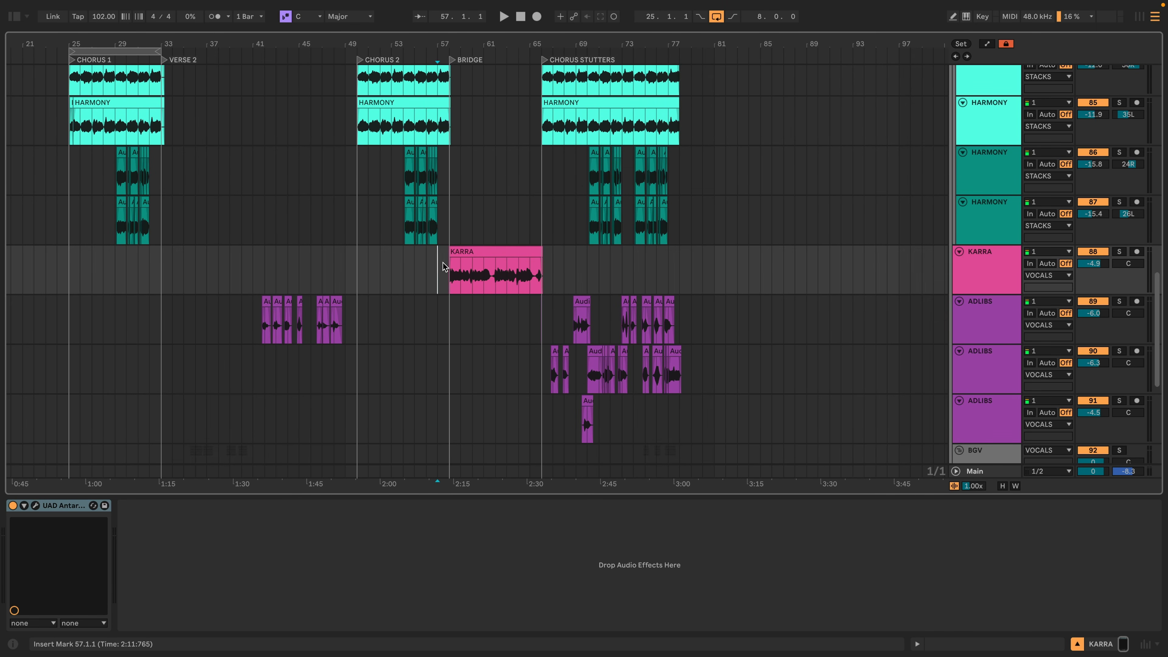
click(462, 251)
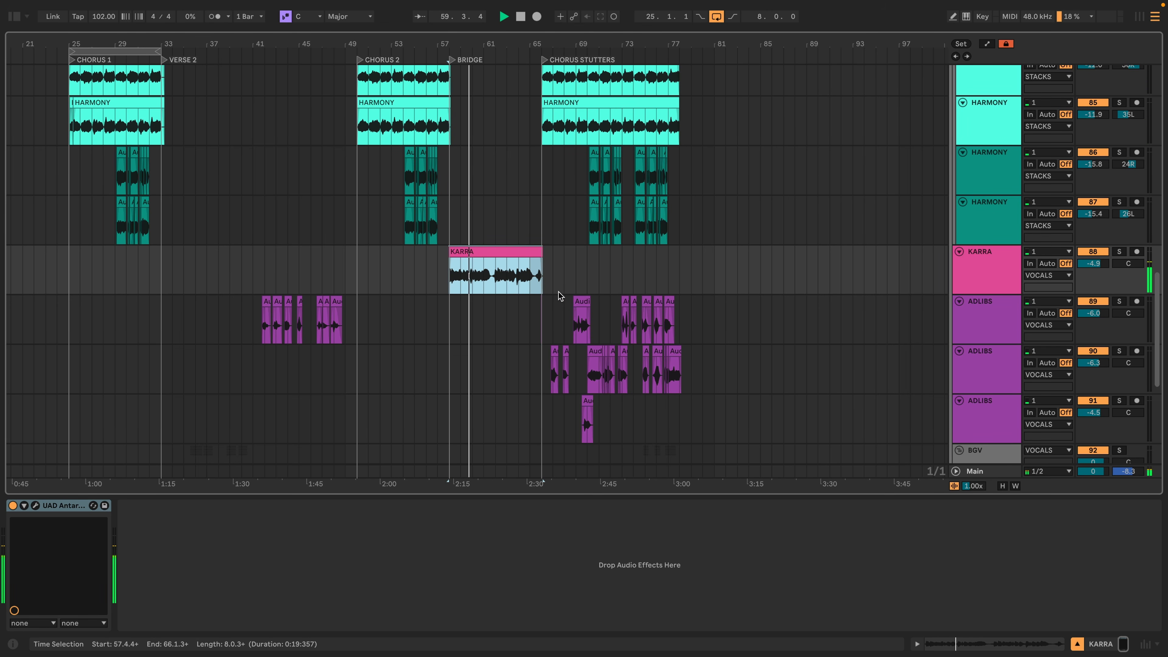
Copy Pro-Q 4, RVox Mono, Pro-DS and CLA-76 Mono from the green LEAD track and paste them after the UAD Antares plug-in on KARRA
scroll(861, 280, up, 5)
scroll(861, 280, up, 8)
scroll(1123, 219, up, 2)
click(1119, 142)
scroll(416, 264, down, 4)
scroll(415, 269, down, 3)
scroll(478, 214, down, 6)
scroll(478, 209, up, 7)
click(472, 205)
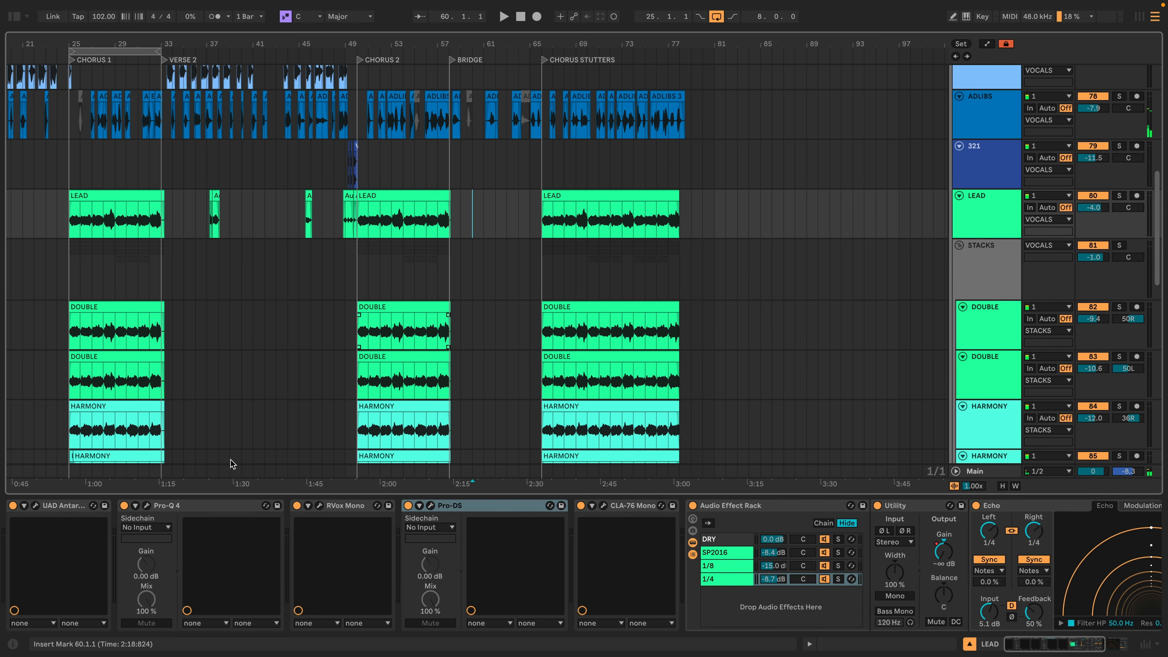
click(195, 508)
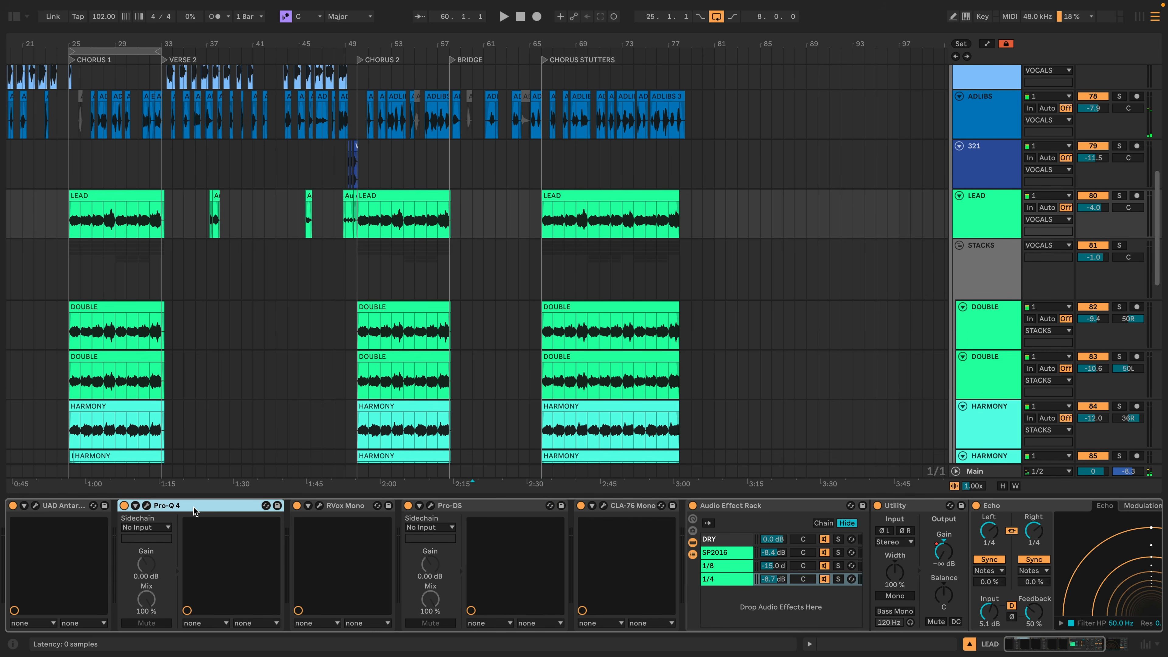
shift+click(620, 506)
scroll(467, 269, down, 8)
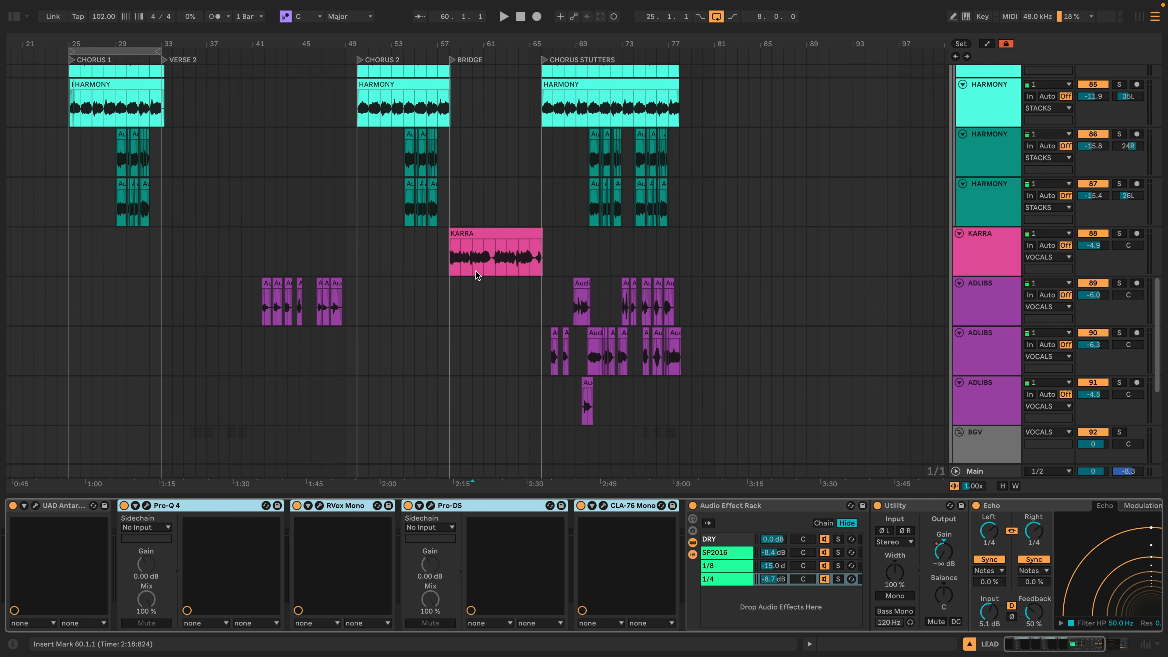
click(476, 270)
right_click(366, 557)
key(super+v)
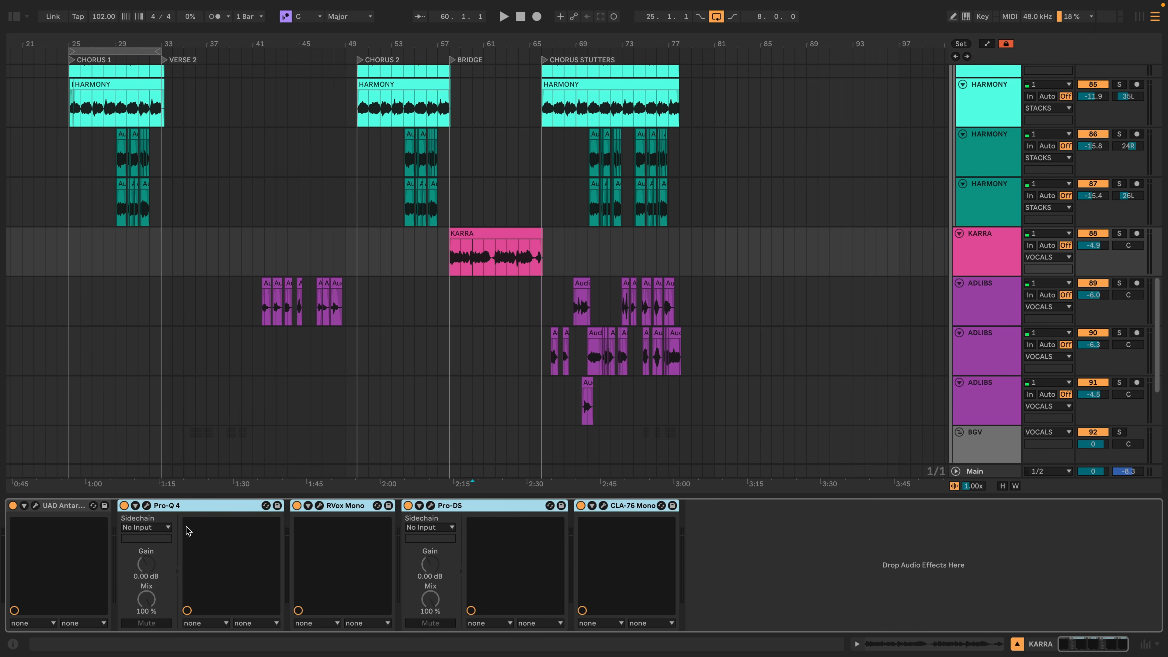
Add Eventide Blackhole after CLA-76 Mono on KARRA in an Audio Effect Rack parallel to a DRY chain, and set its mix to 100
click(13, 17)
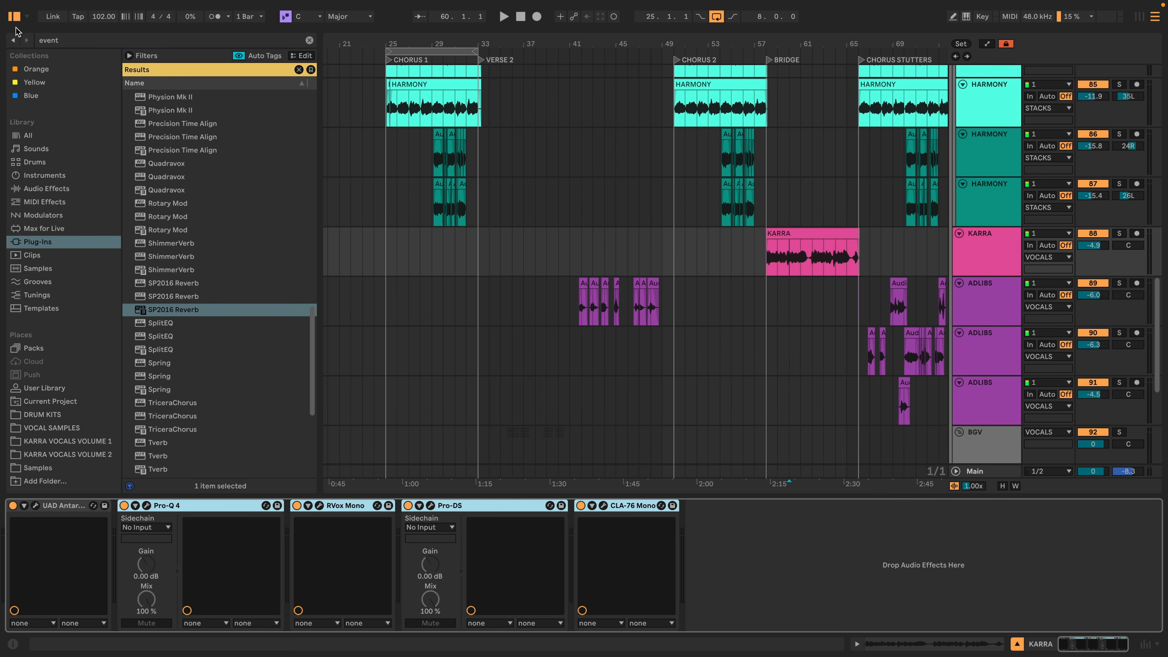
scroll(178, 138, up, 15)
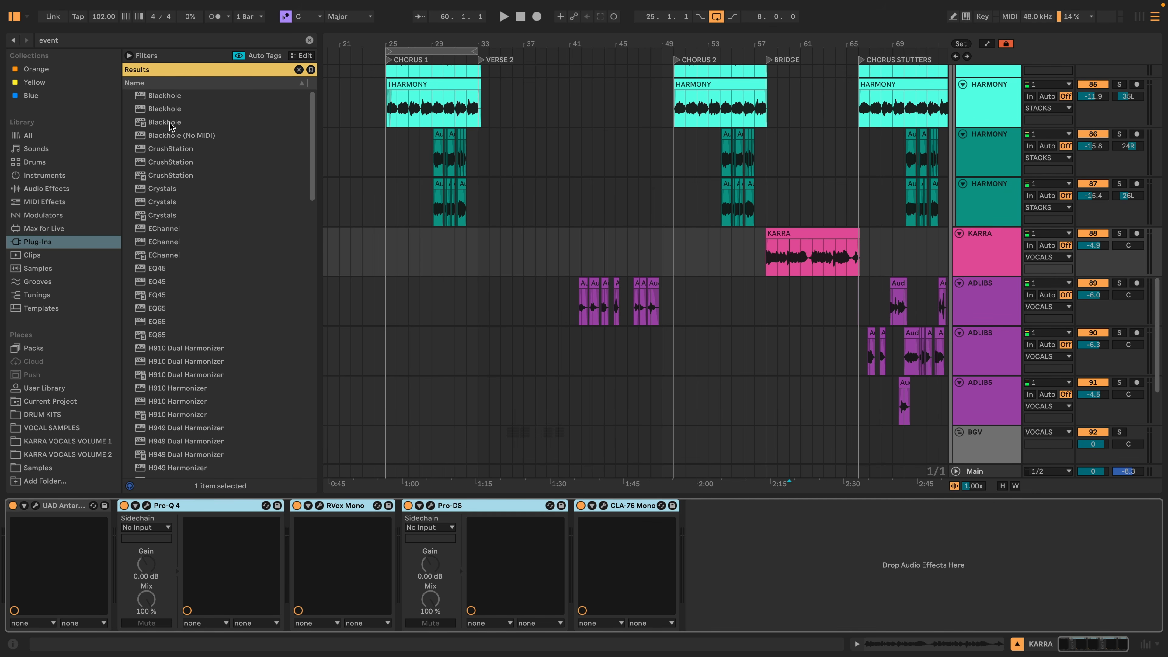
click(162, 122)
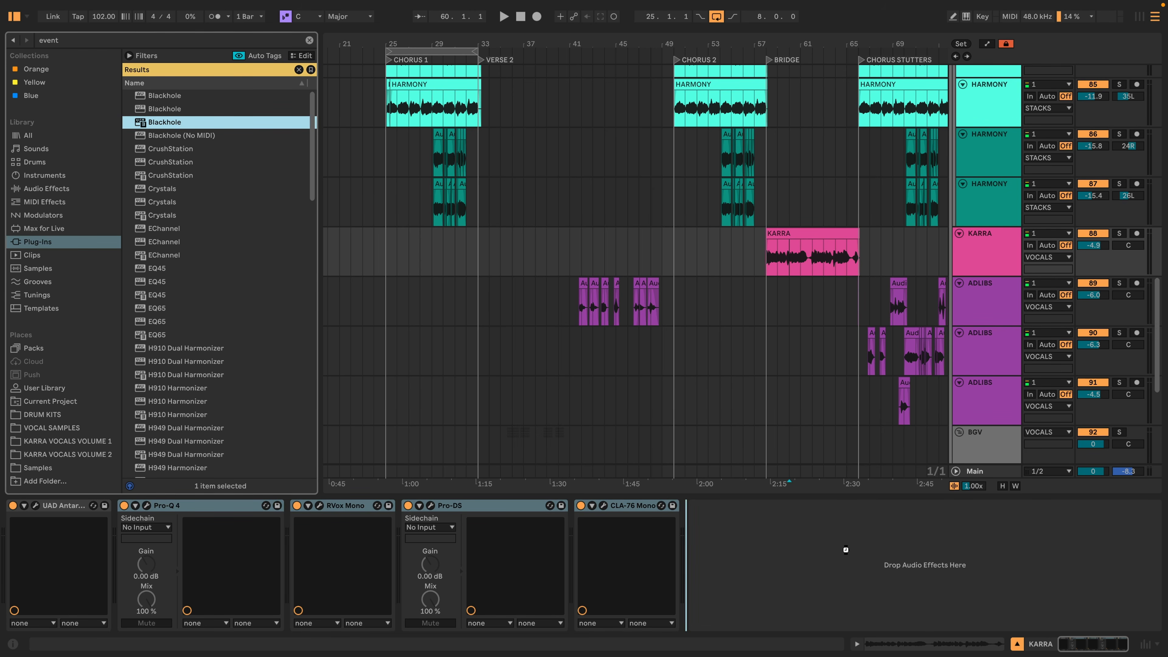
drag(845, 549, 844, 550)
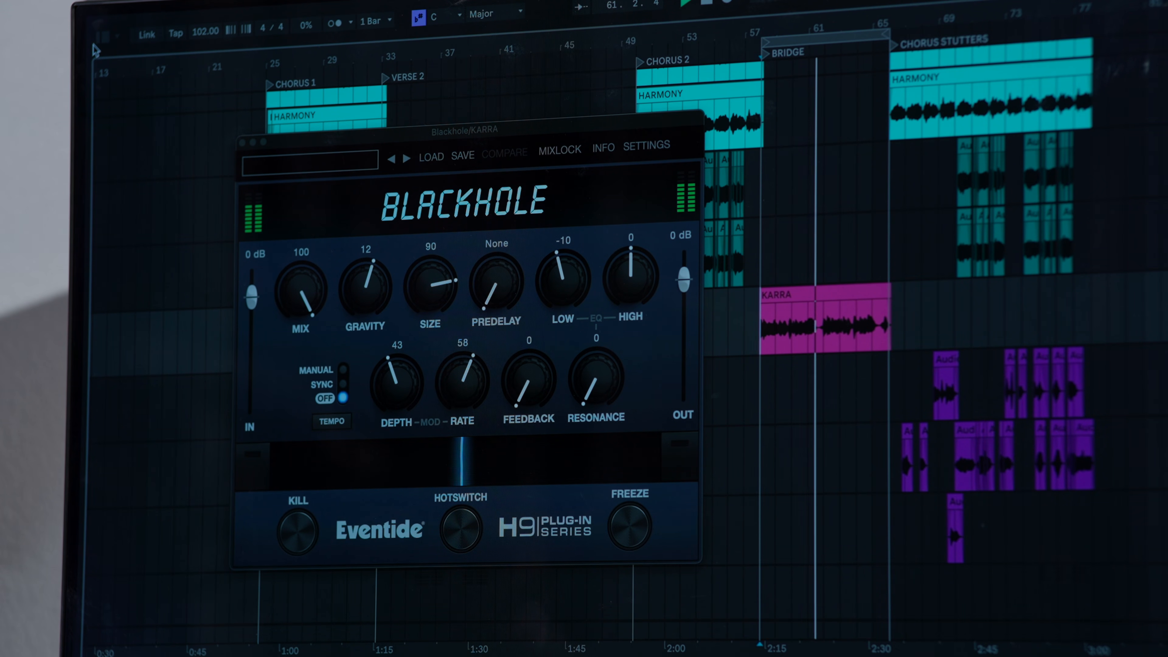
click(102, 36)
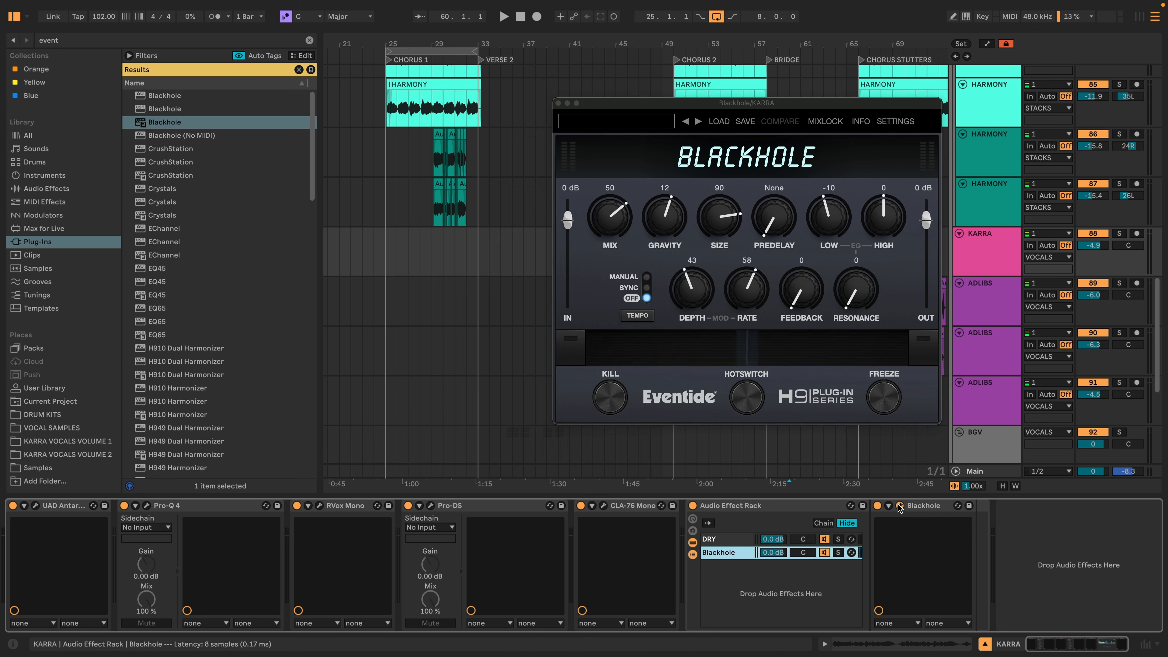
drag(619, 213, 619, 184)
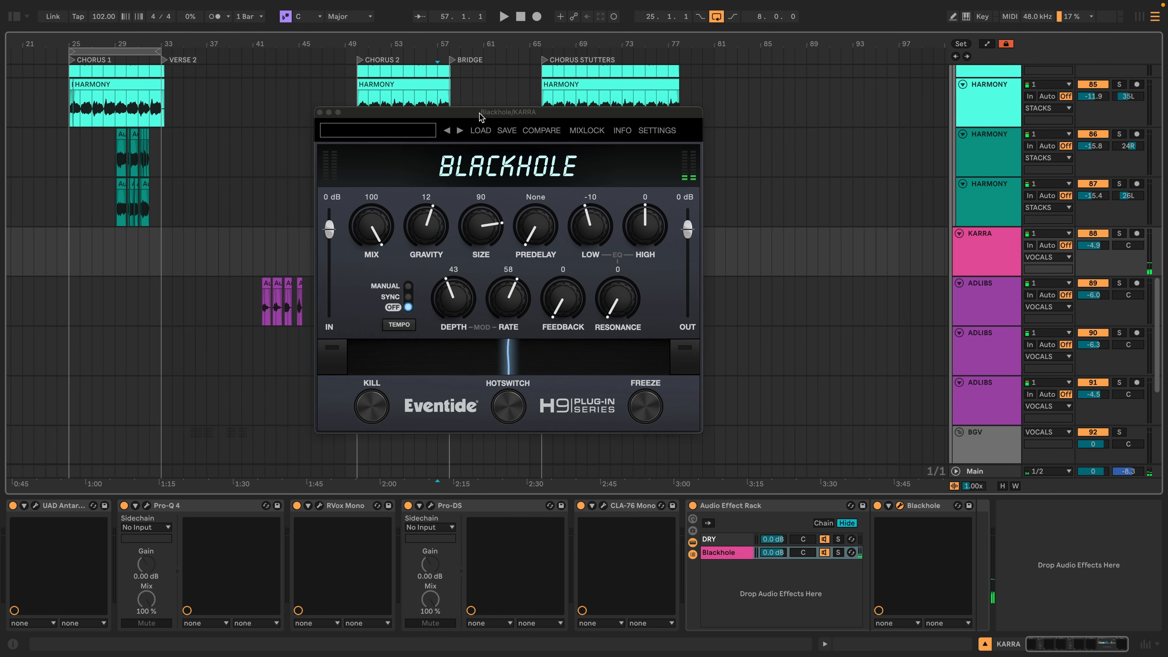
Play KARRA from the start of the Bridge and set the Blackhole chain's volume to -5.6 dB
drag(479, 117, 784, 99)
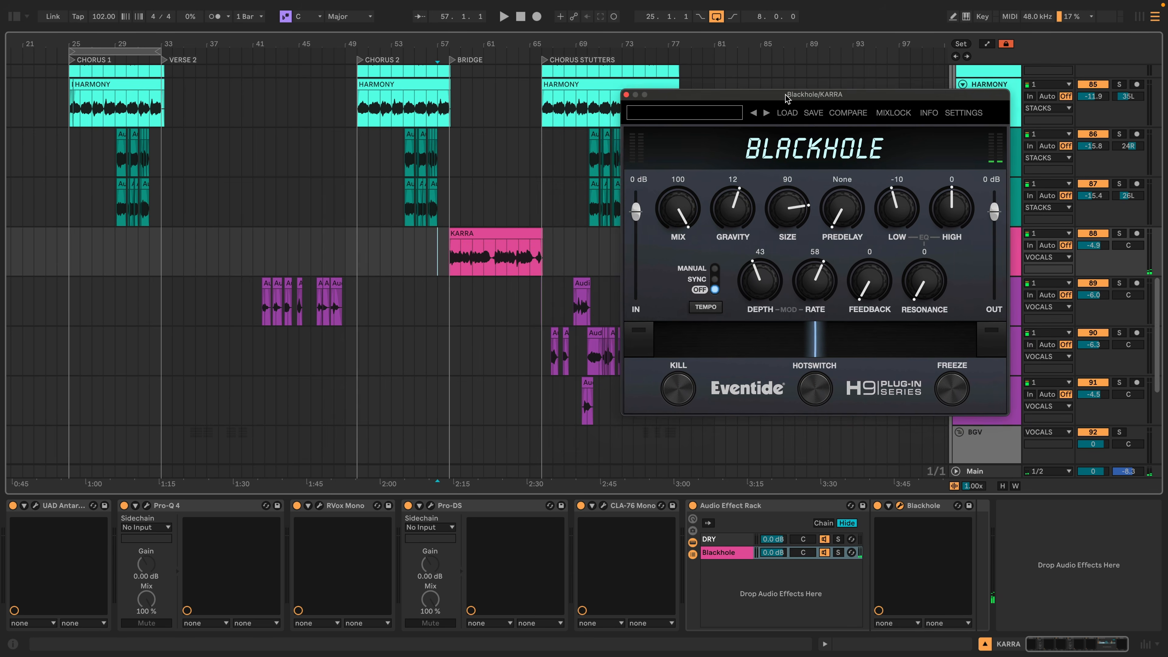
click(451, 270)
key(space)
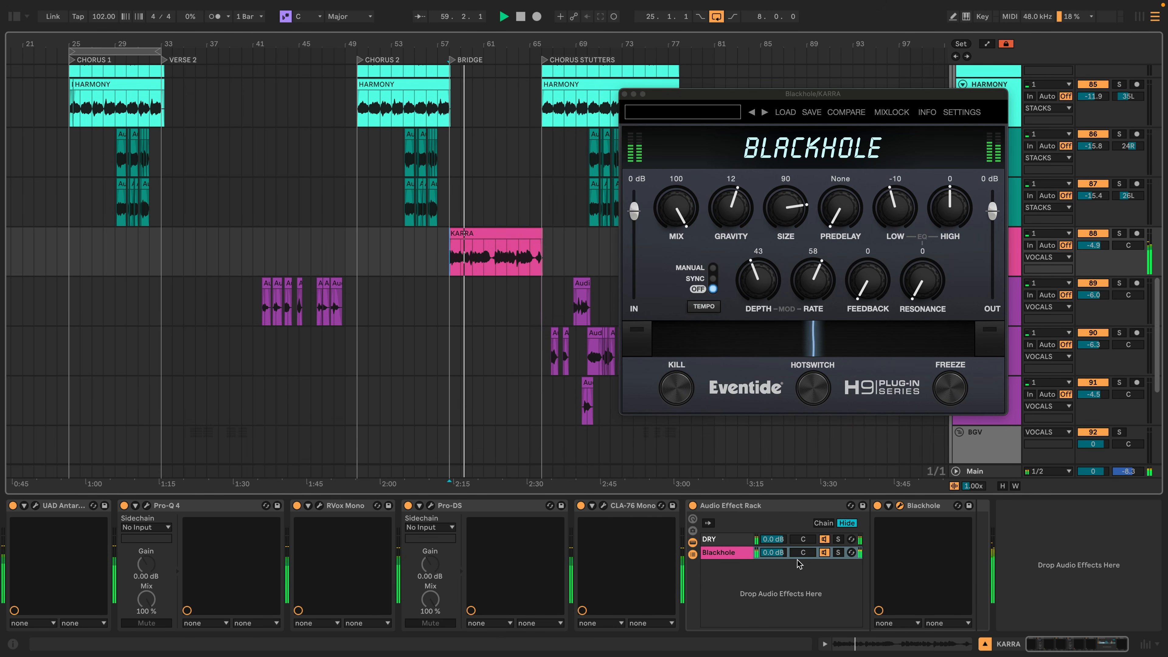
drag(772, 552, 772, 573)
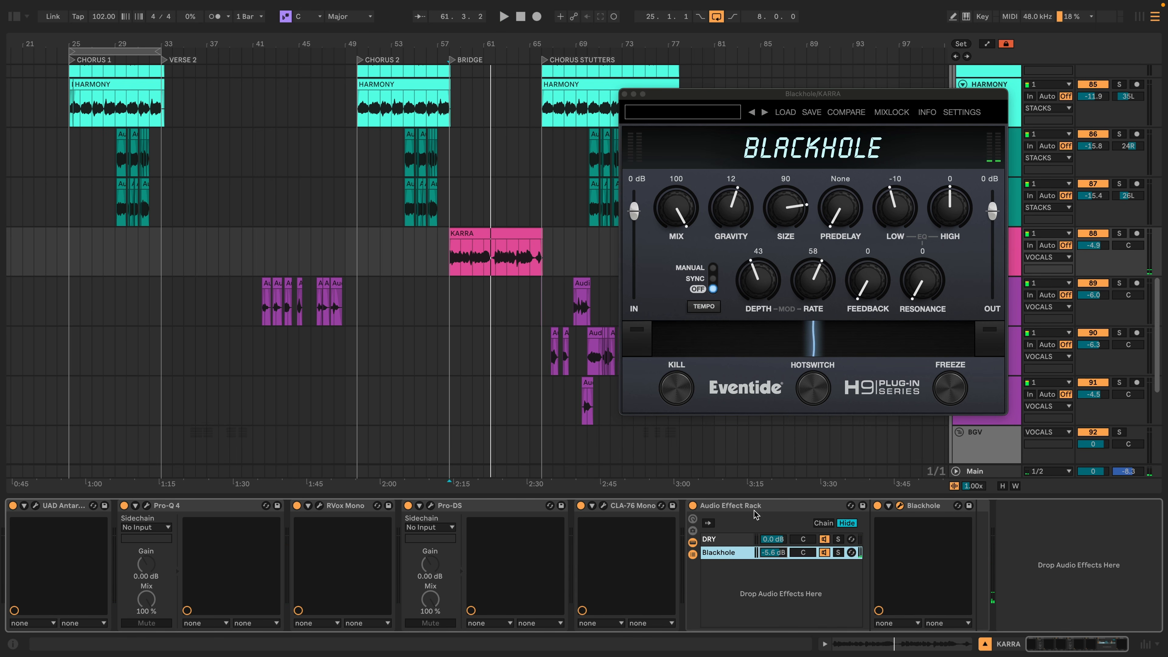
Add Eventide SP2016 Reverb as a new parallel chain in the KARRA rack with a 7.3 s decay, and reselect the Blackhole chain
click(13, 18)
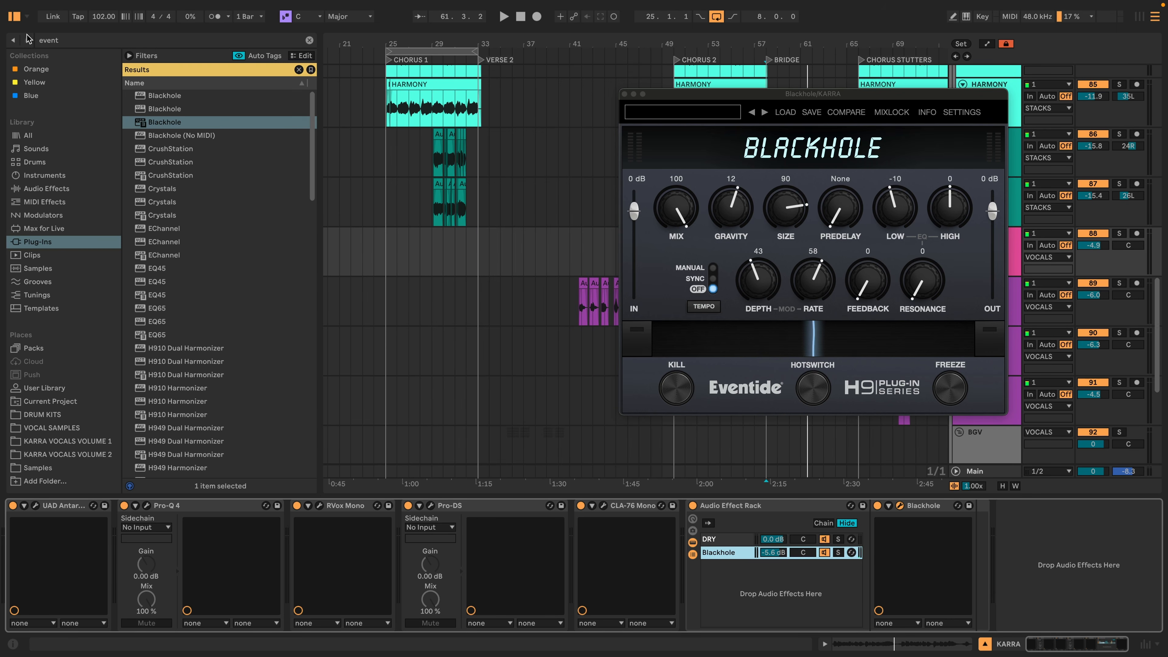
scroll(200, 168, down, 20)
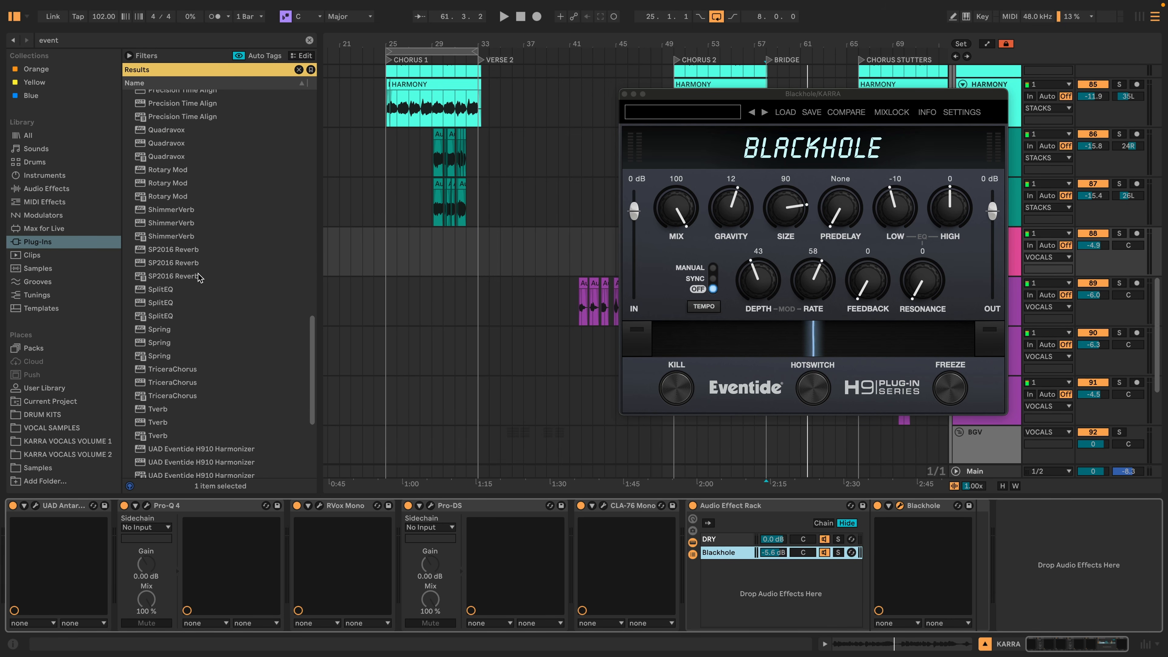
double_click(199, 277)
drag(910, 331, 913, 309)
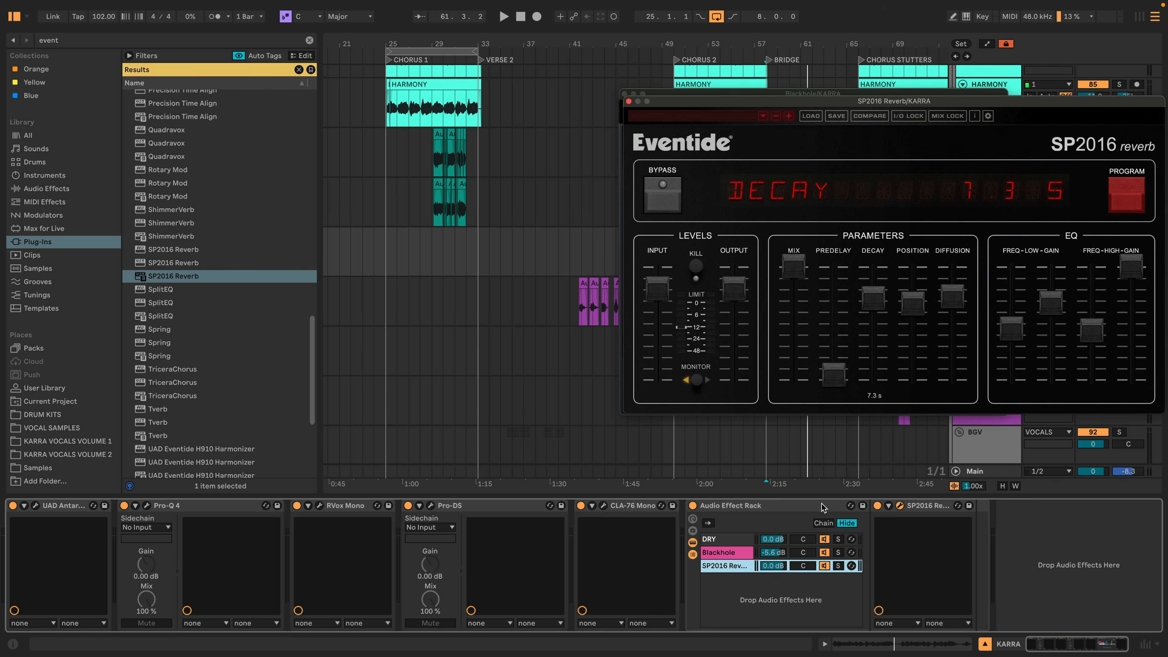
click(732, 554)
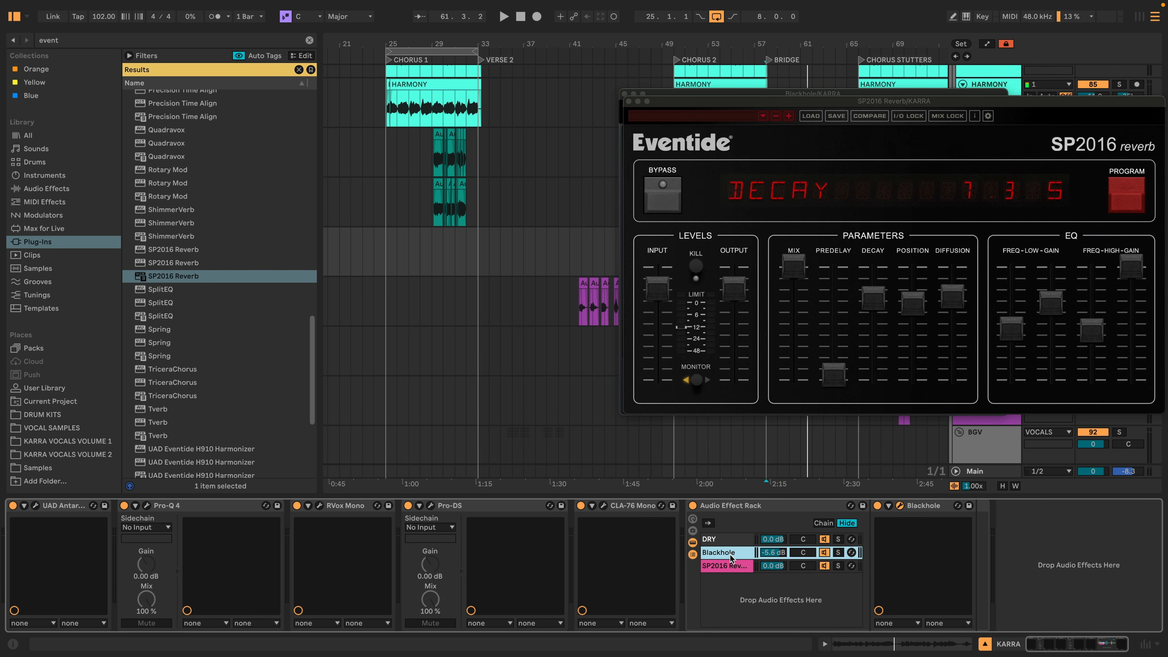
Set the SP2016 chain's volume to -7.4 dB, play KARRA from the Bridge, and close both Eventide plug-in windows
click(739, 566)
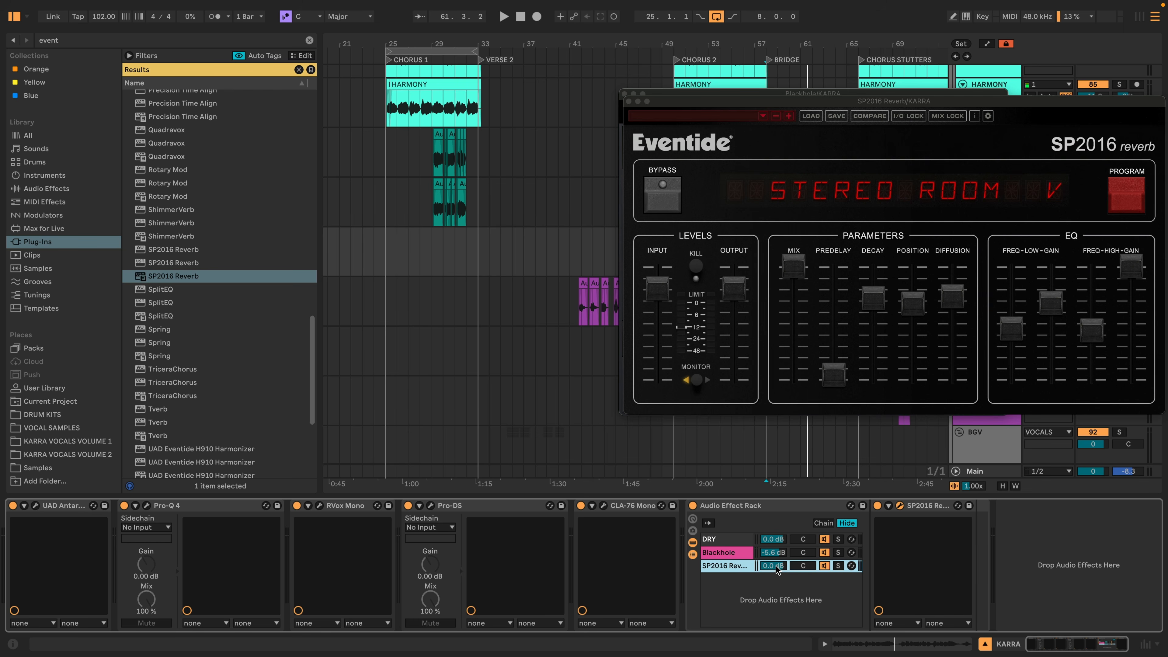
drag(773, 566, 773, 577)
key(space)
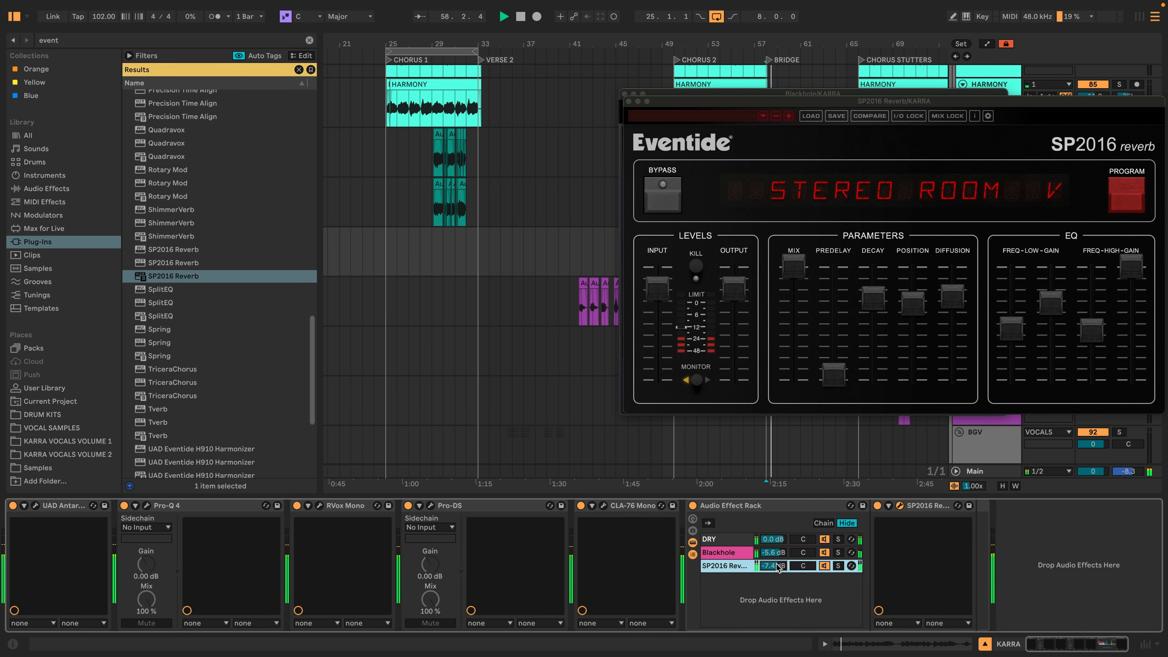
click(629, 101)
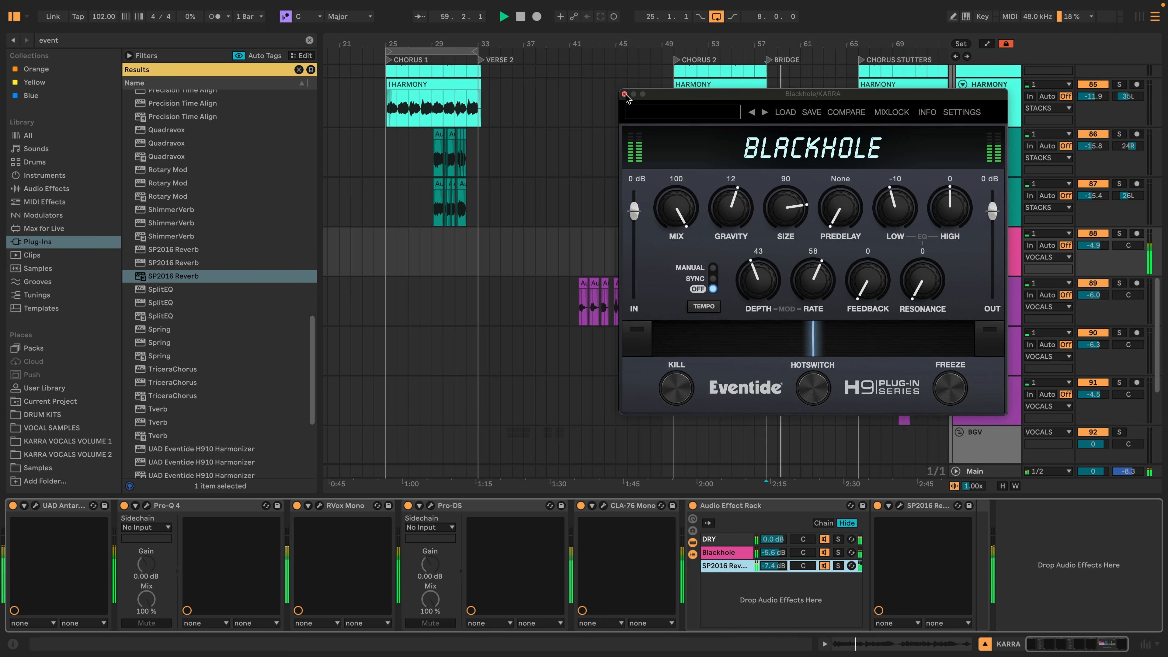
click(625, 94)
Insert a Utility before Blackhole in its rack chain, set its gain to -inf dB, and show the gain automation in a new lane
click(744, 552)
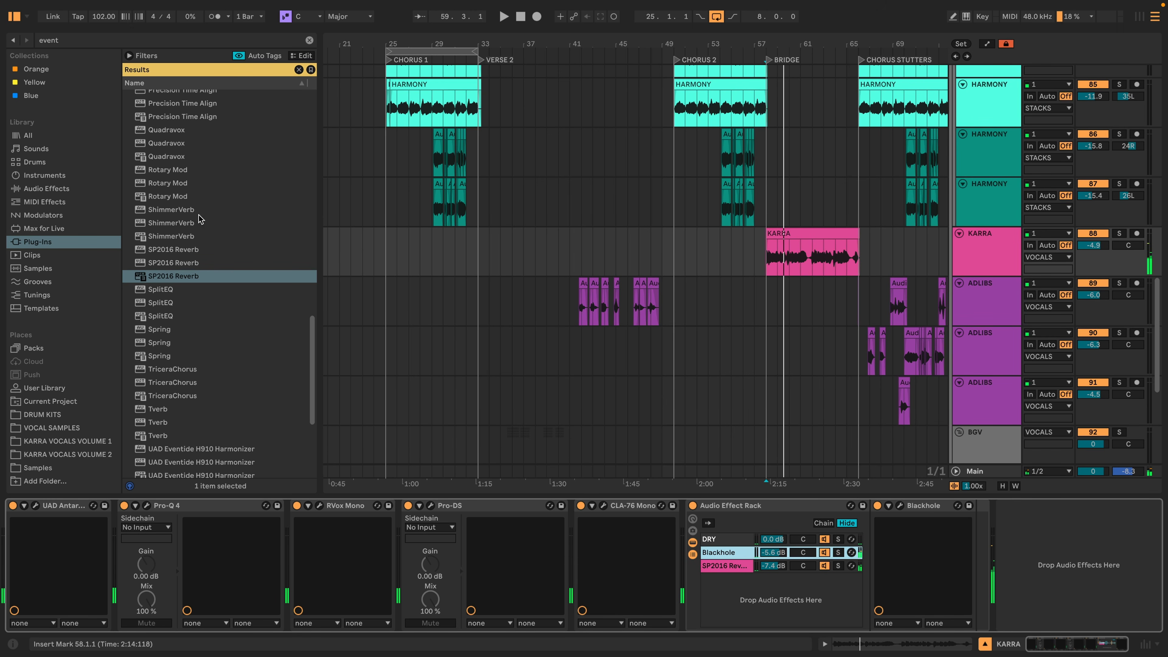
click(54, 190)
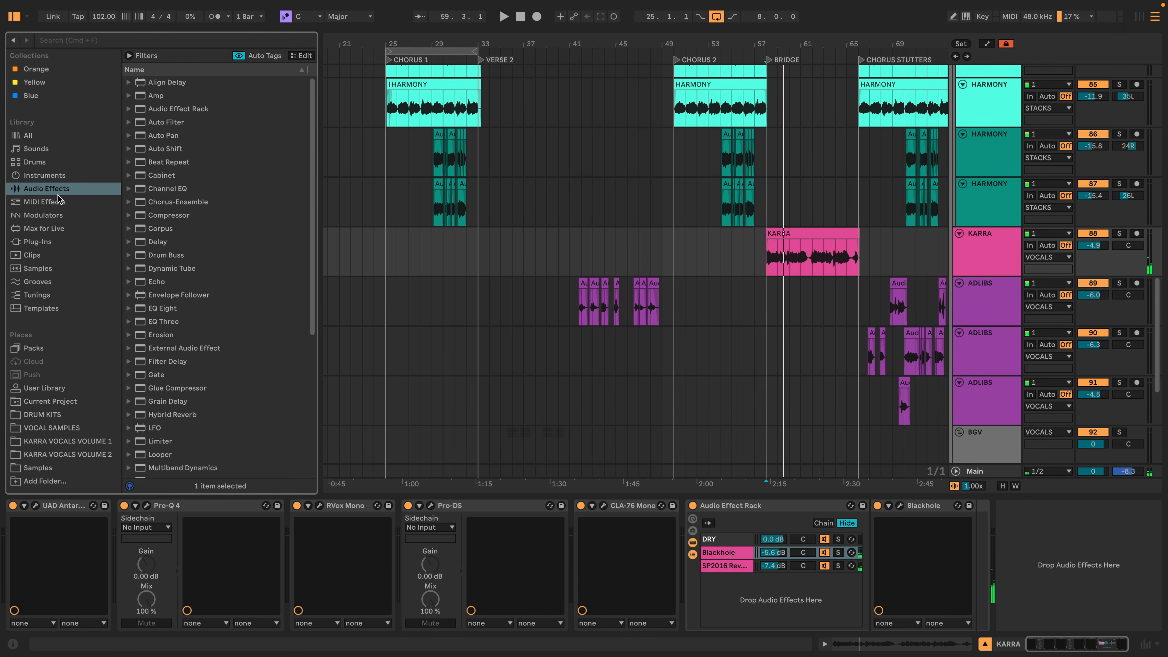
drag(737, 590, 892, 550)
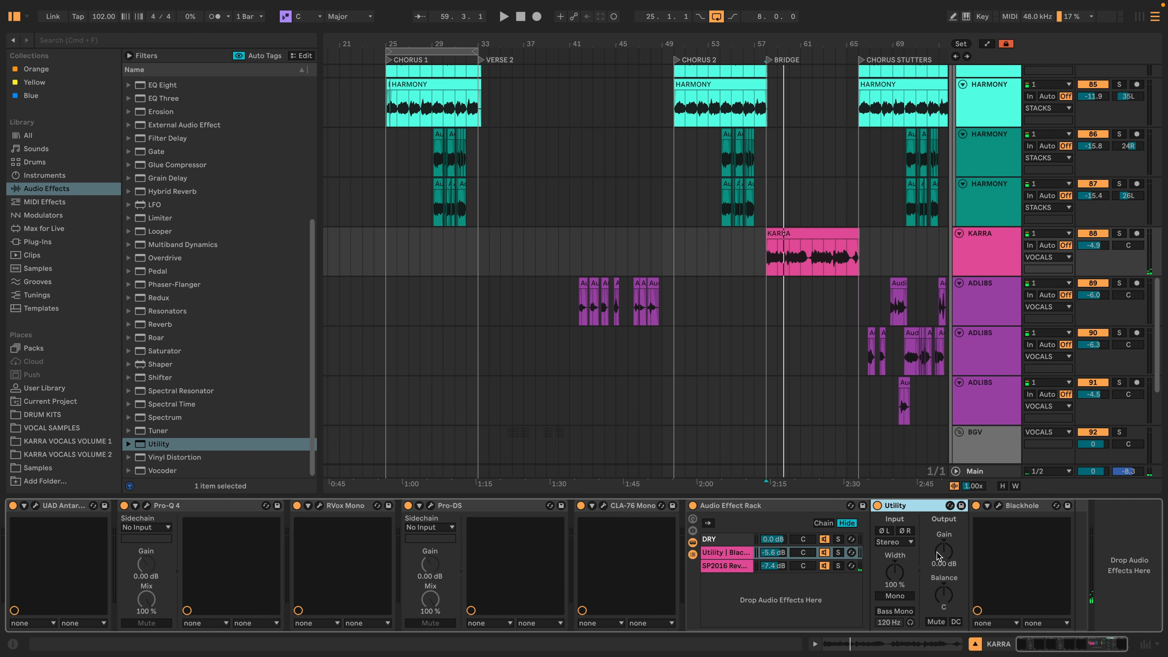
right_click(947, 551)
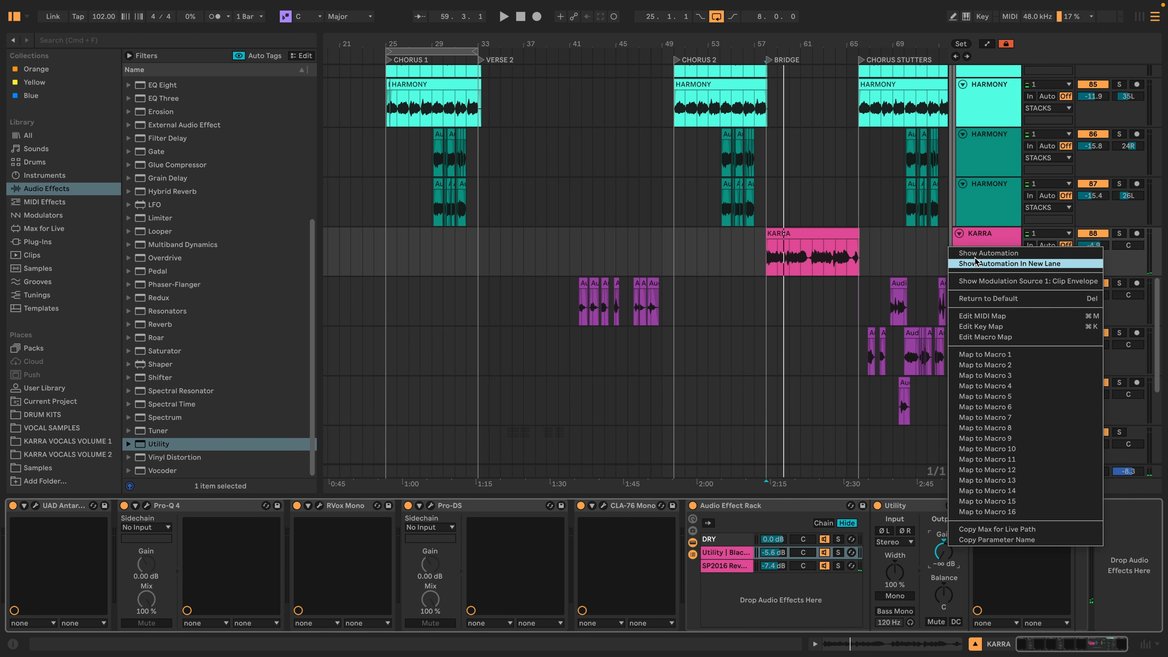
click(975, 262)
Automate the Utility gain on KARRA to ramp up from bar 60.4 to 0 dB just after bar 61
drag(836, 45, 772, 180)
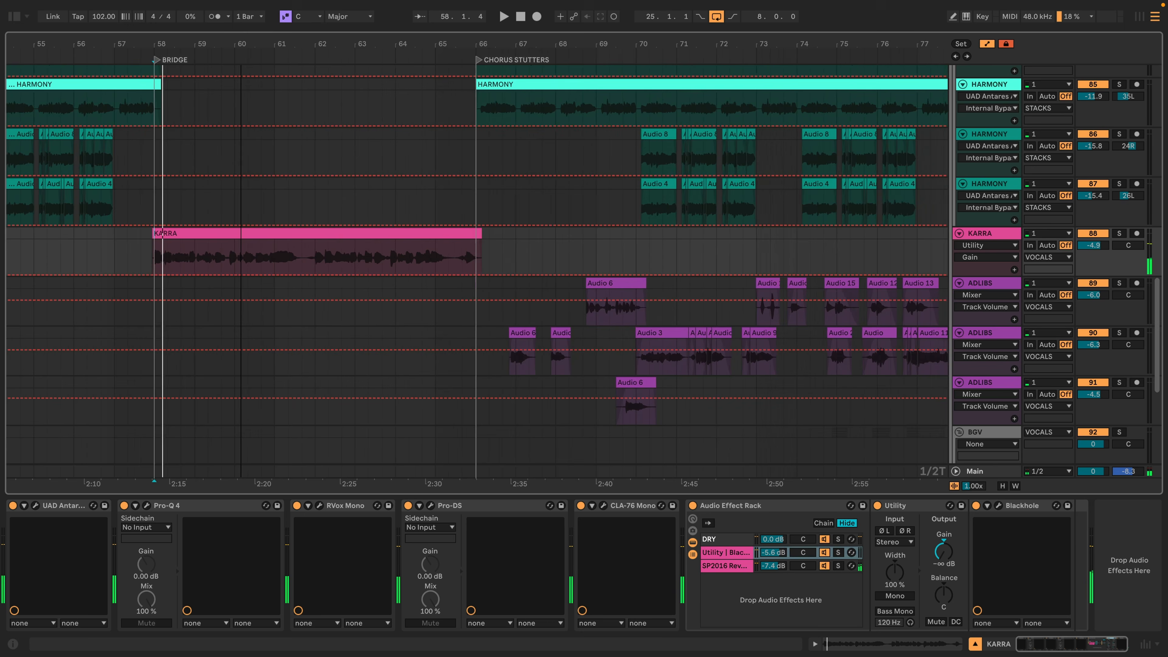
drag(282, 45, 334, 249)
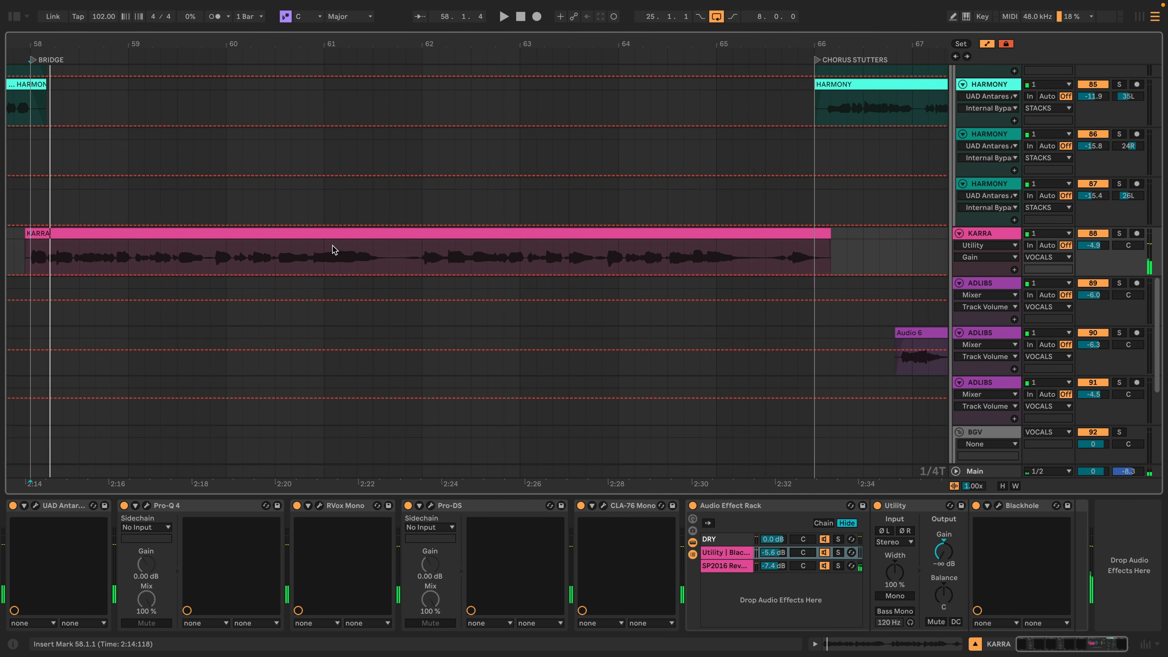
drag(423, 252, 355, 258)
click(315, 250)
key(space)
click(327, 272)
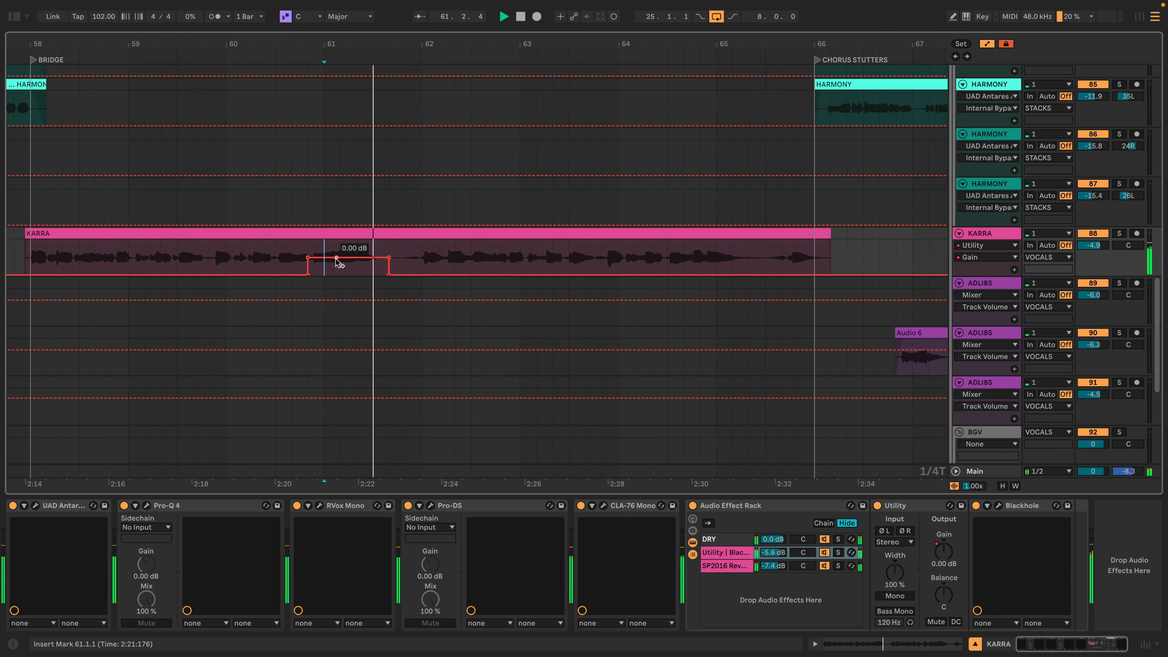
click(308, 265)
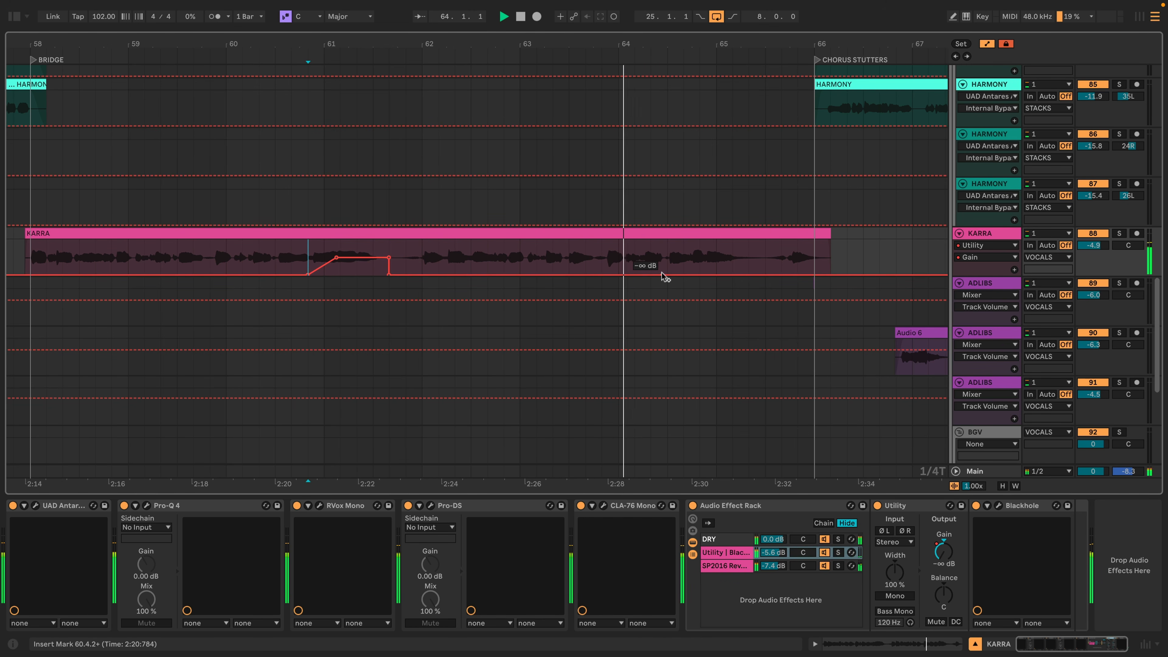
Add a second Utility gain ramp near the end of the KARRA clip, rising to 1.40 dB just before bar 65
click(692, 275)
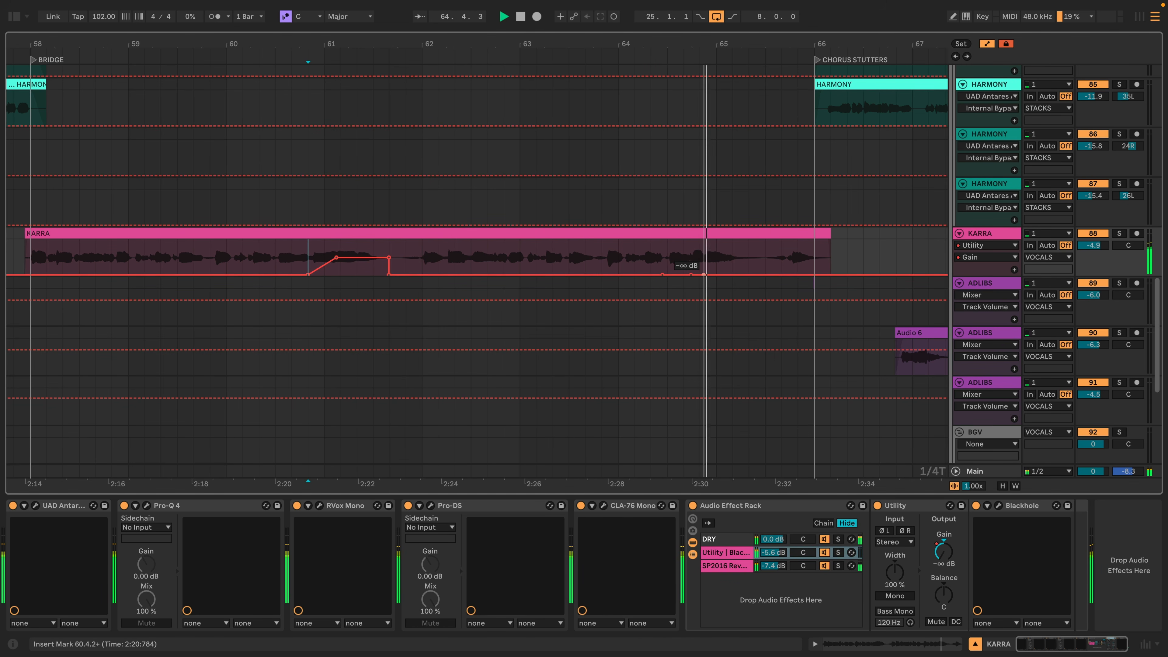
click(716, 275)
drag(716, 275, 716, 254)
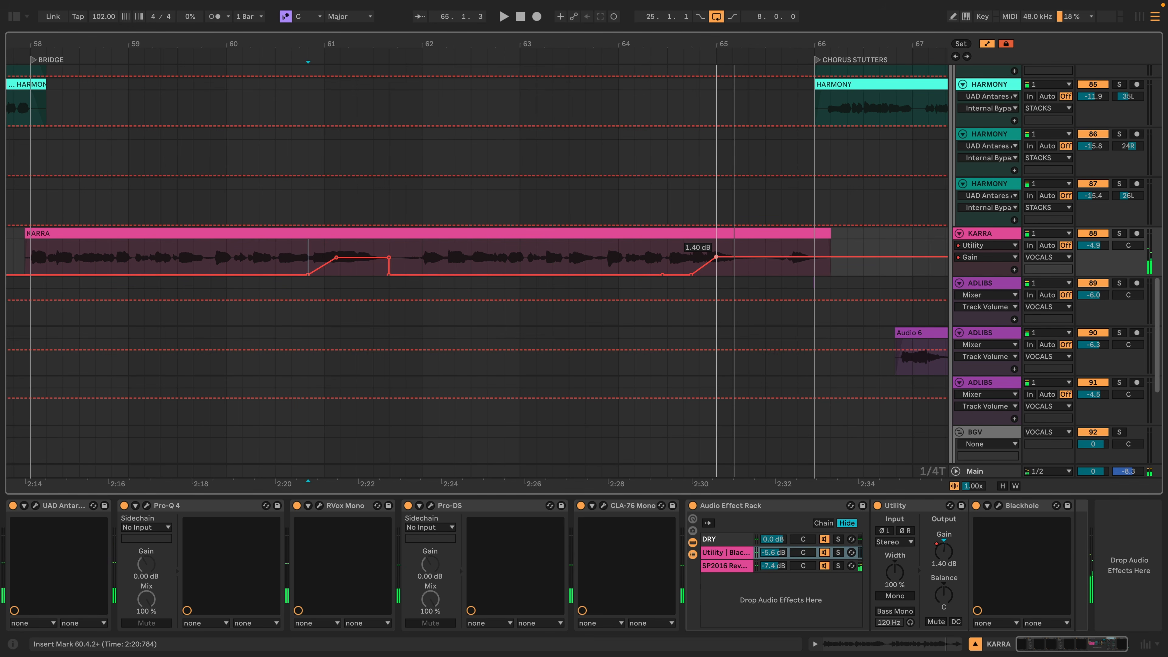
key(space)
drag(716, 256, 706, 256)
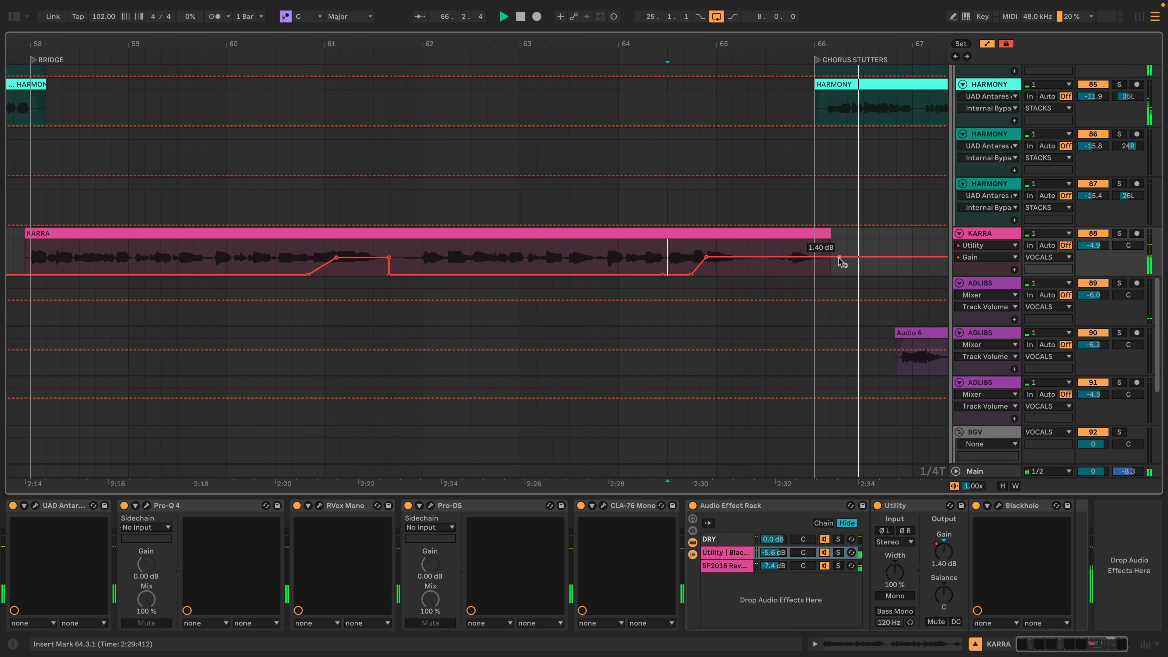
Hide the automation lanes and play the song from just before the Bridge to hear the automated Blackhole on KARRA
key(a)
drag(879, 37, 670, 0)
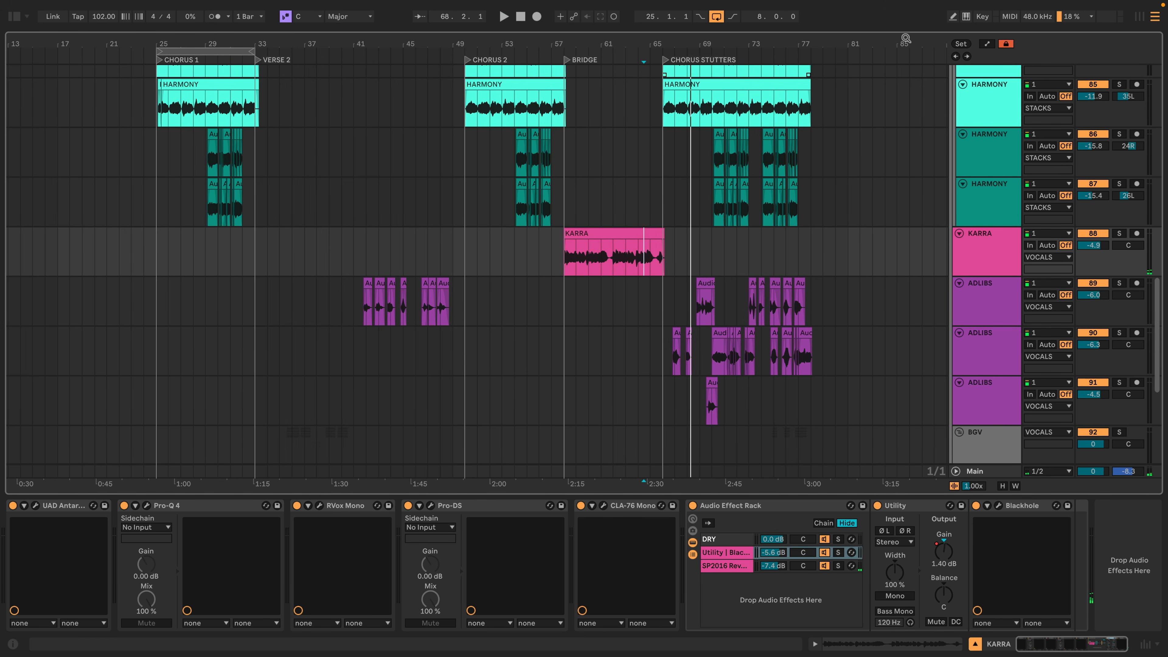
click(551, 251)
key(space)
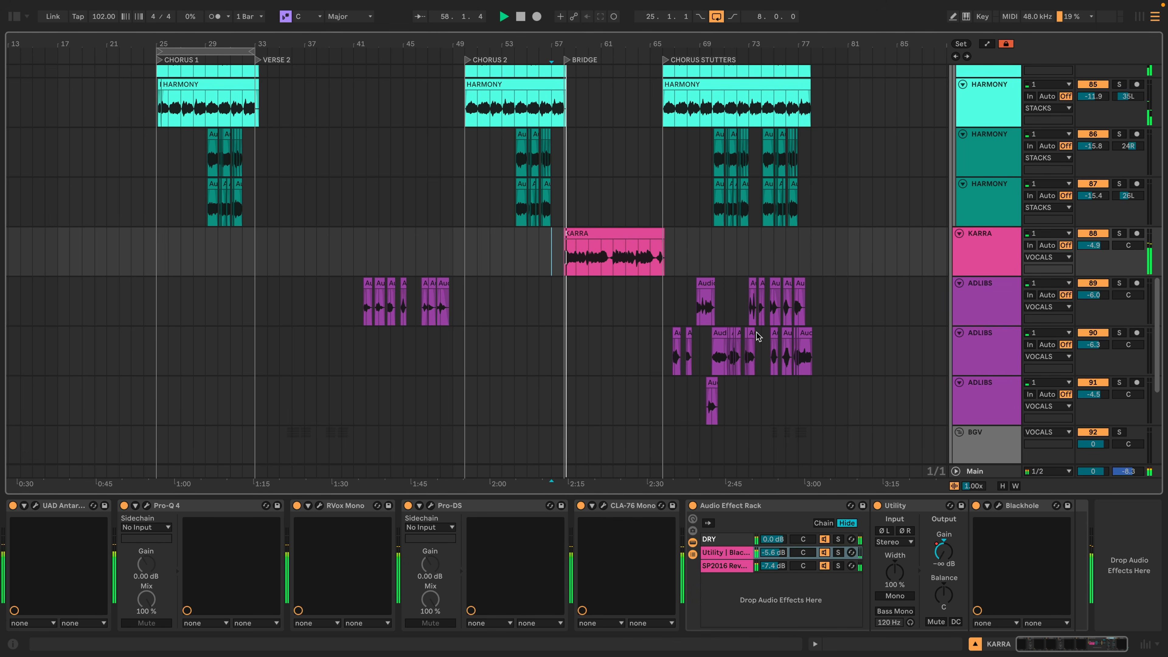
click(985, 250)
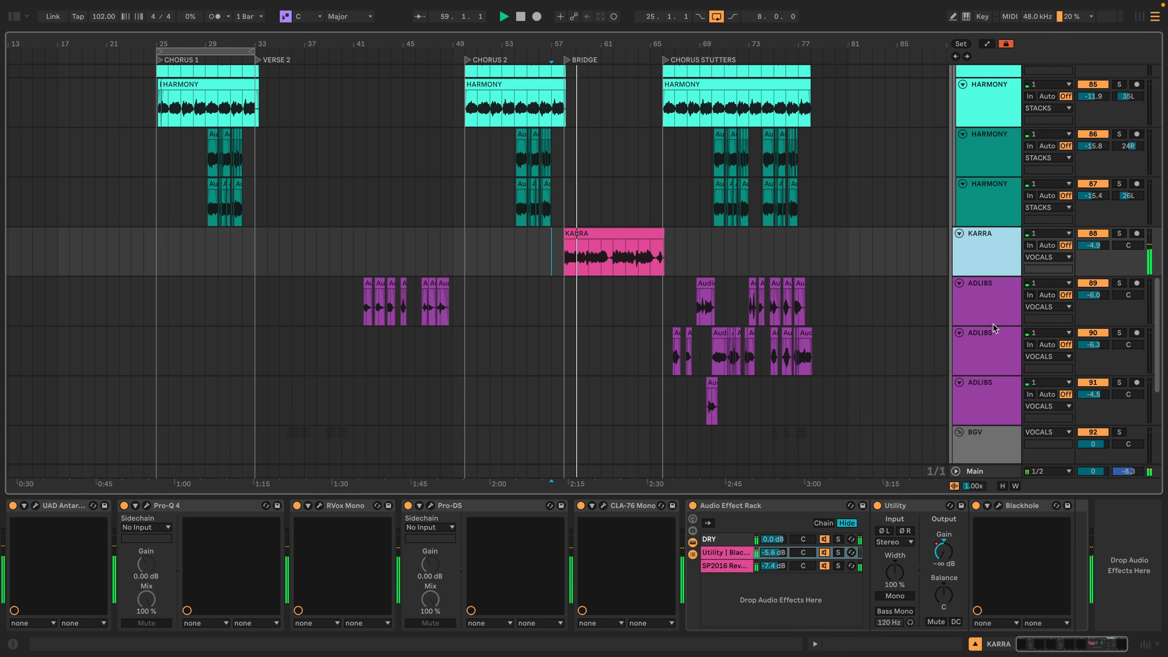
Rename the Utility and Blackhole chain in the KARRA rack to BLACKHOLE
click(736, 553)
key(ctrl+r)
text(BLACK)
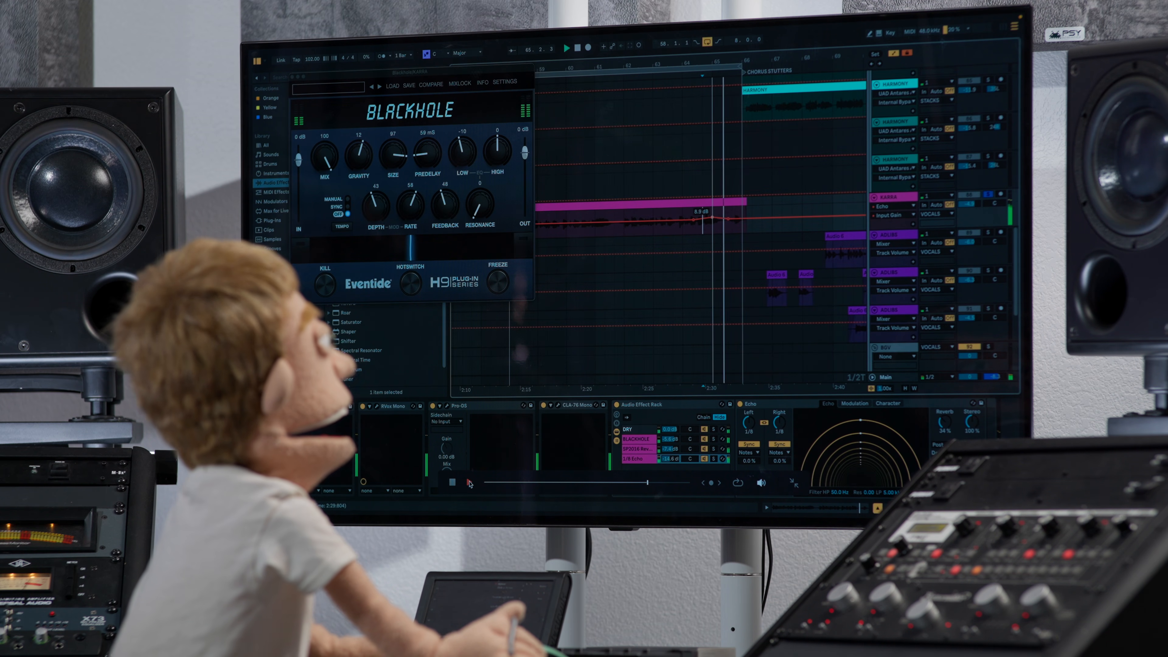
Play the looped Bridge section from bar 58 to audition the KARRA vocal
key(space)
key(space)
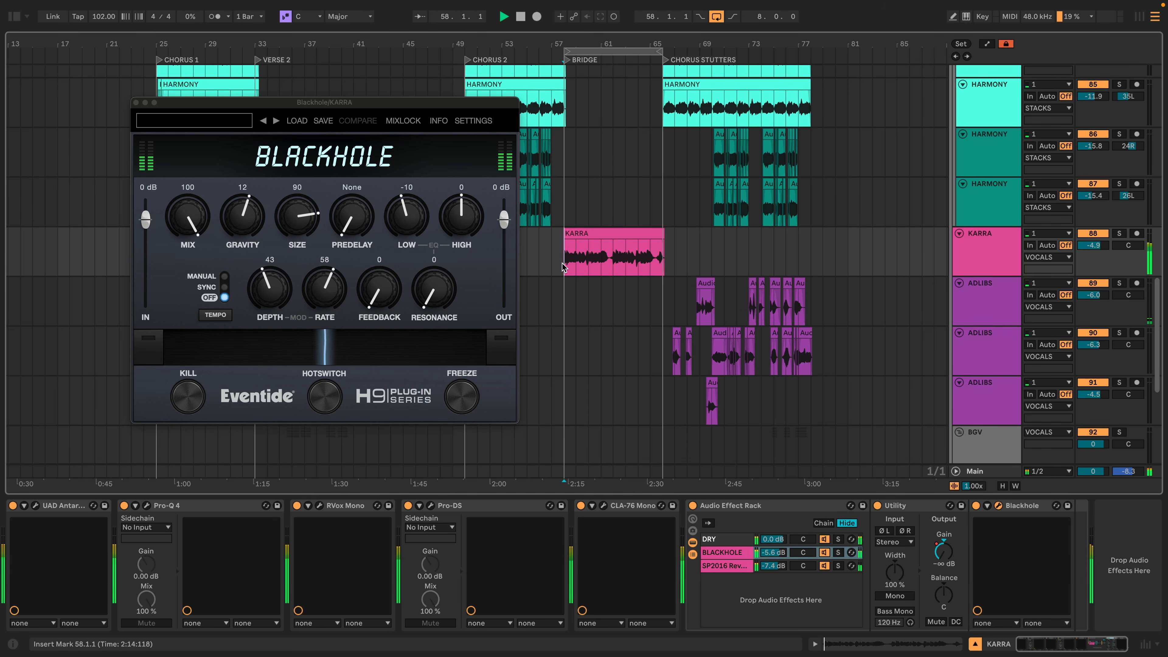
key(space)
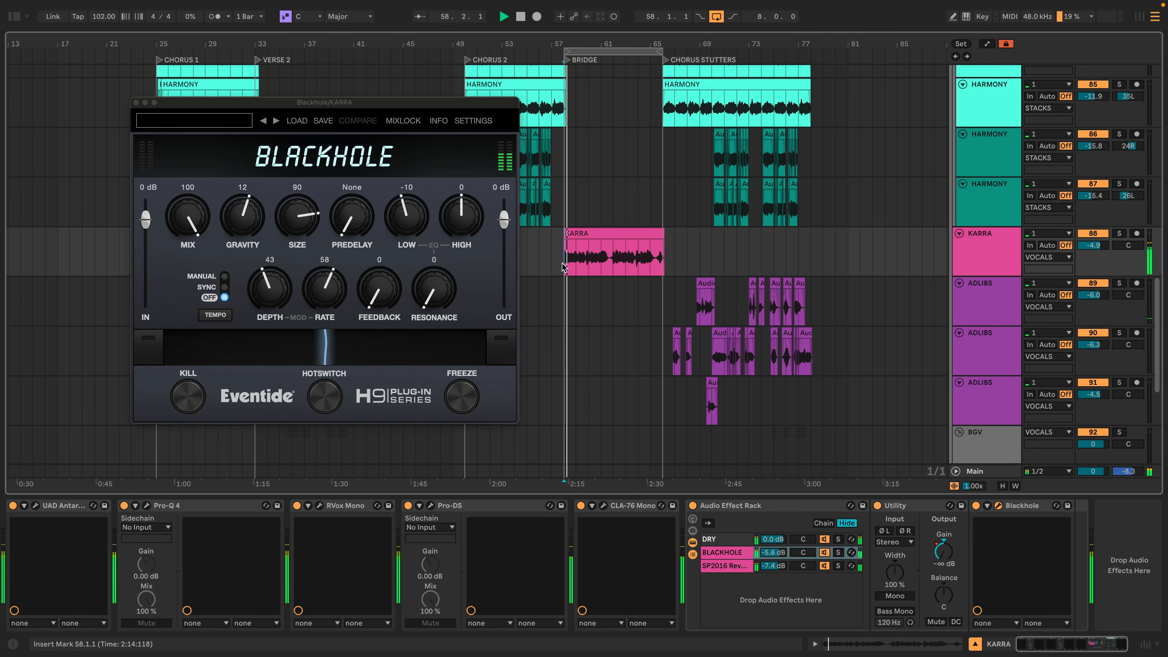
Add Echo as a new parallel chain in the KARRA rack and switch its synced 1/8 delay from Dotted to Notes
click(15, 19)
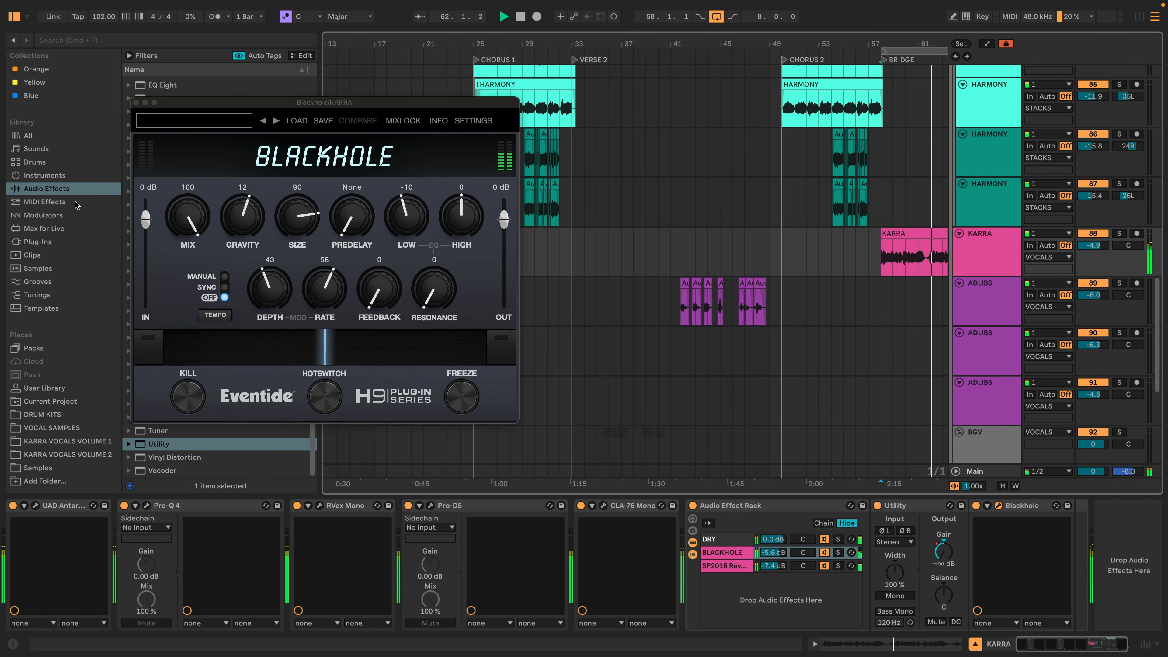
drag(211, 102, 355, 57)
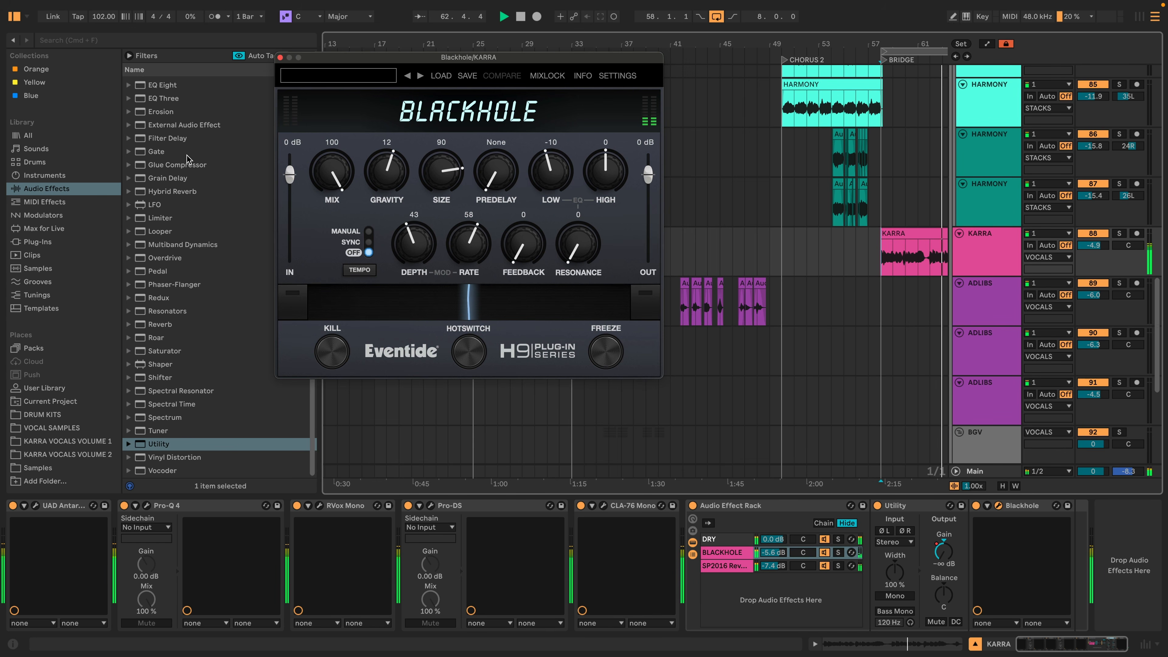
scroll(234, 152, up, 3)
drag(156, 94, 769, 615)
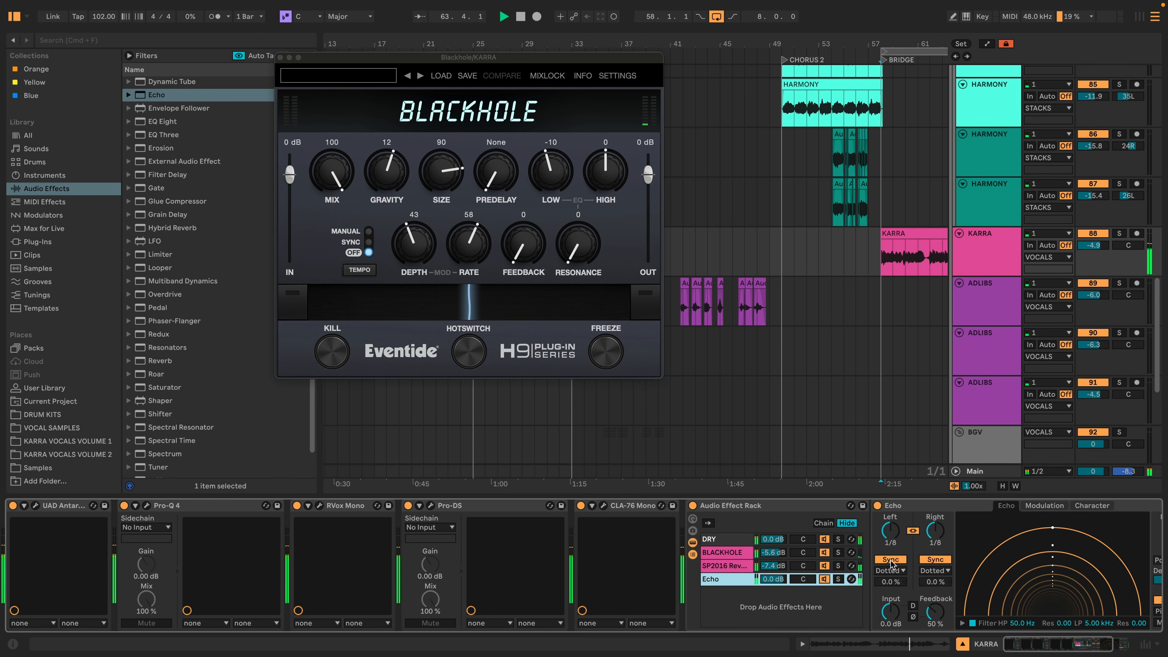
click(889, 572)
click(894, 554)
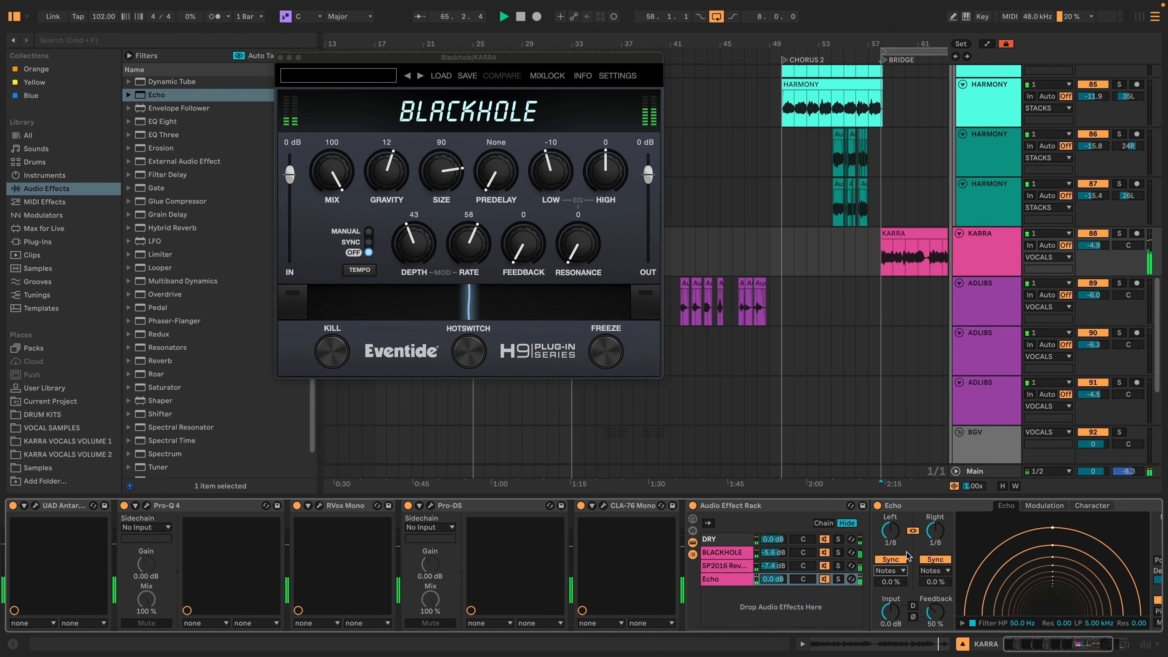
Set Echo to 100% wet, 70% feedback and Ping Pong mode, with its chain volume at -11.8 dB
scroll(1033, 638, right, 5)
drag(1096, 611, 1096, 570)
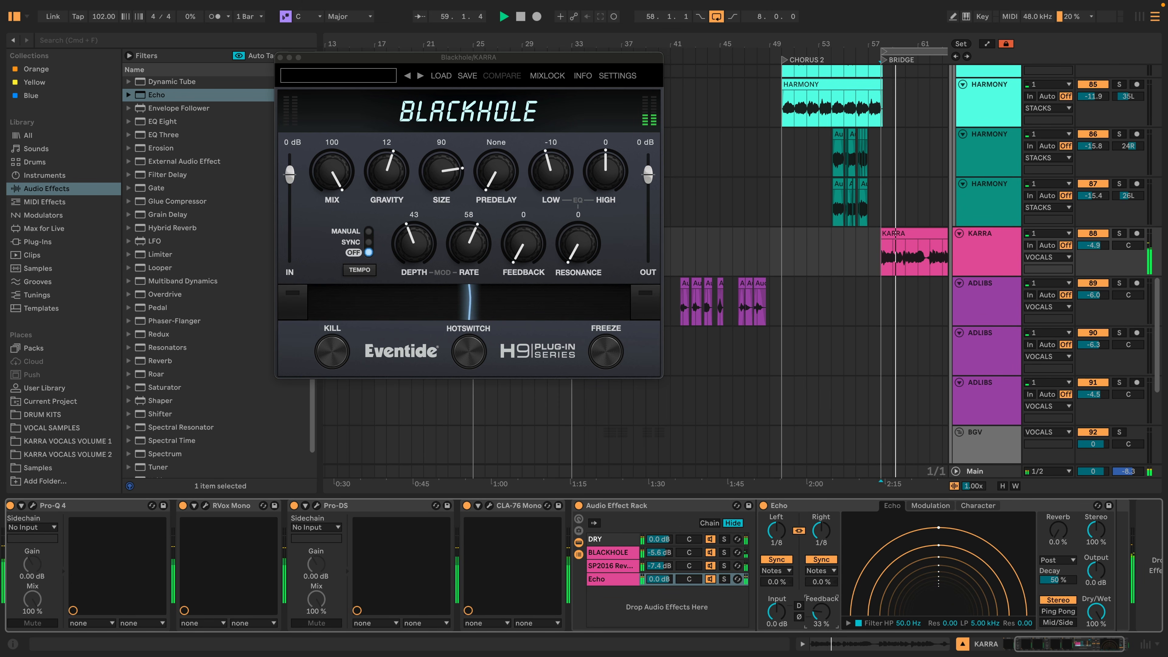
drag(659, 579, 658, 594)
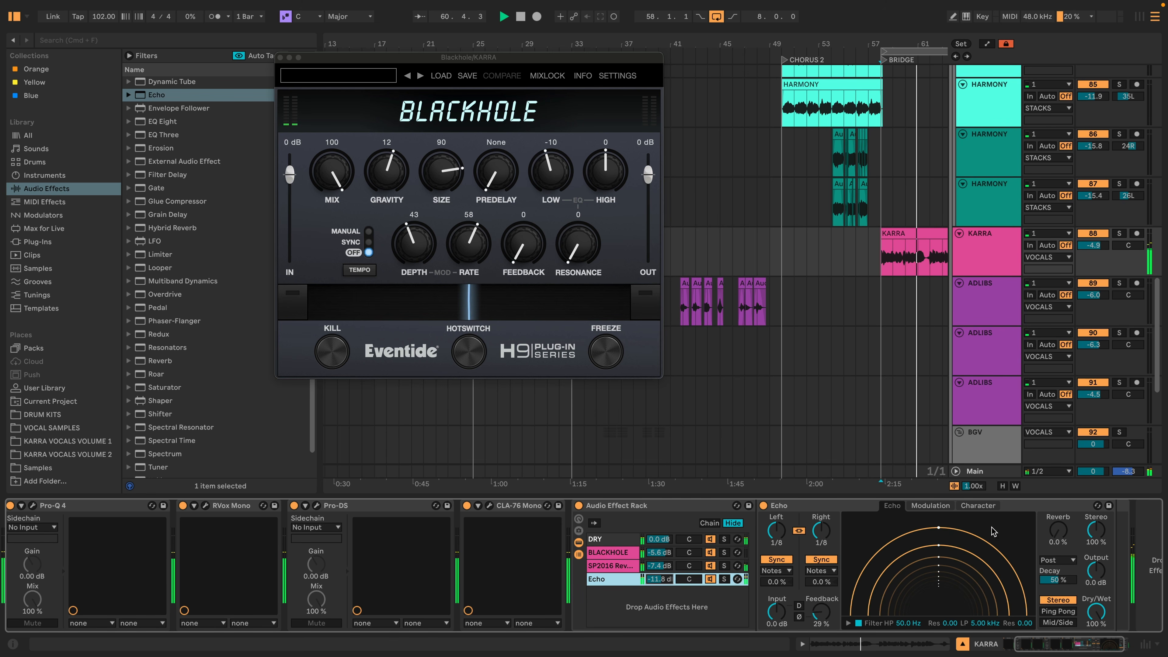
drag(821, 611, 821, 583)
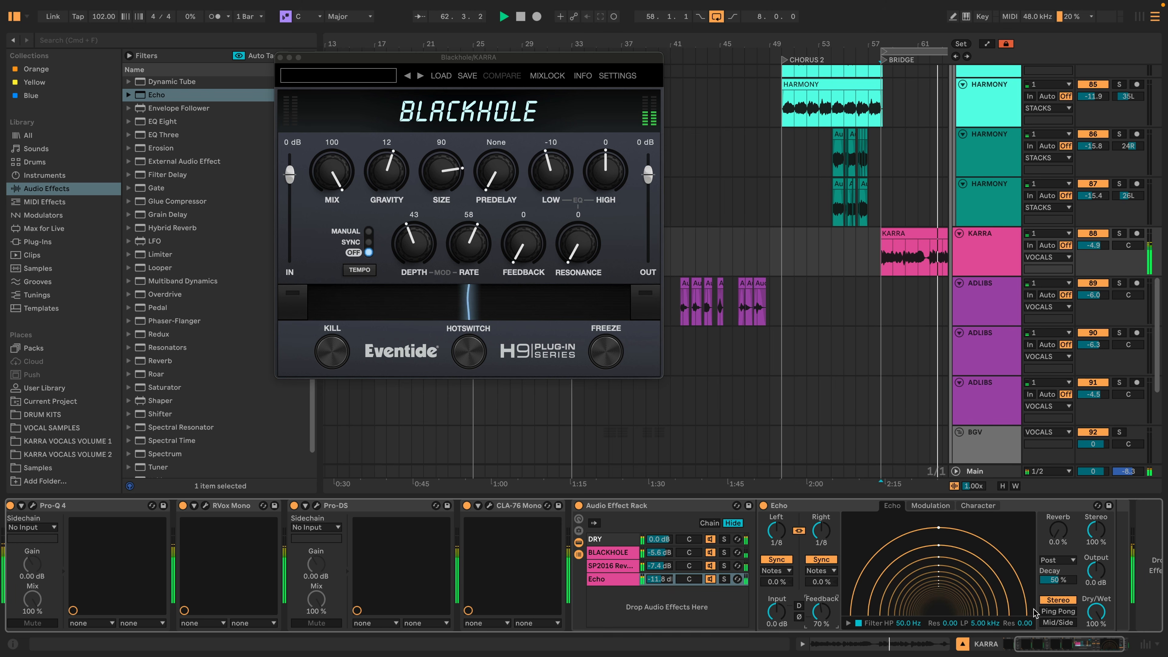
click(1045, 612)
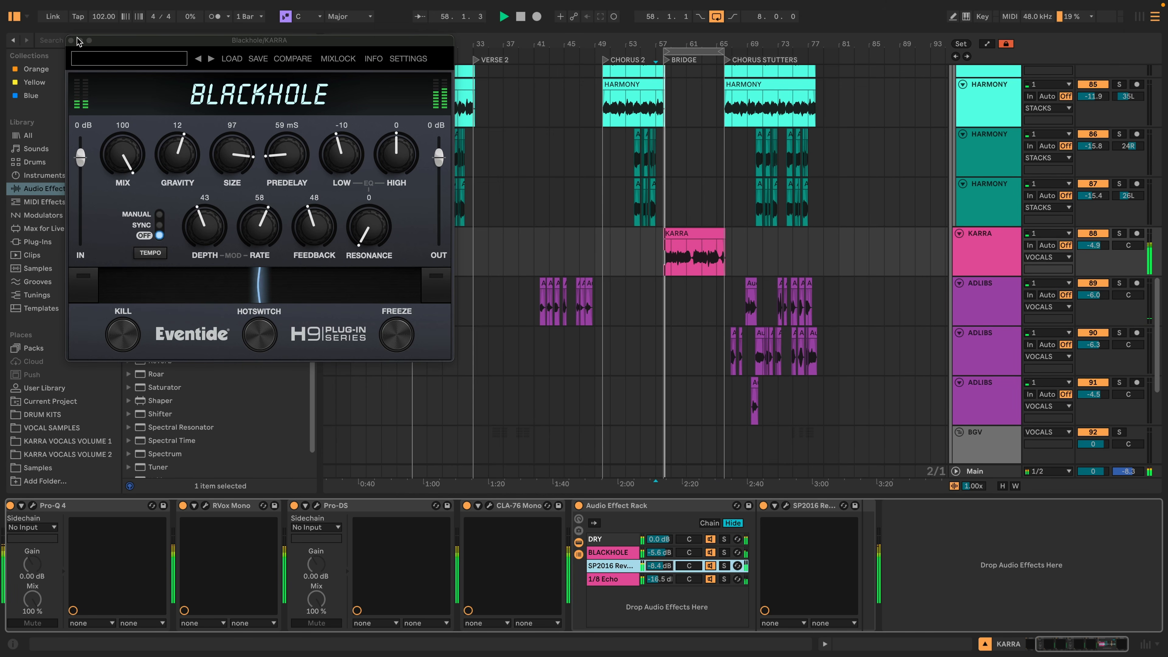
Close the Blackhole window, turn off looping, and compare KARRA soloed against the full mix
click(74, 42)
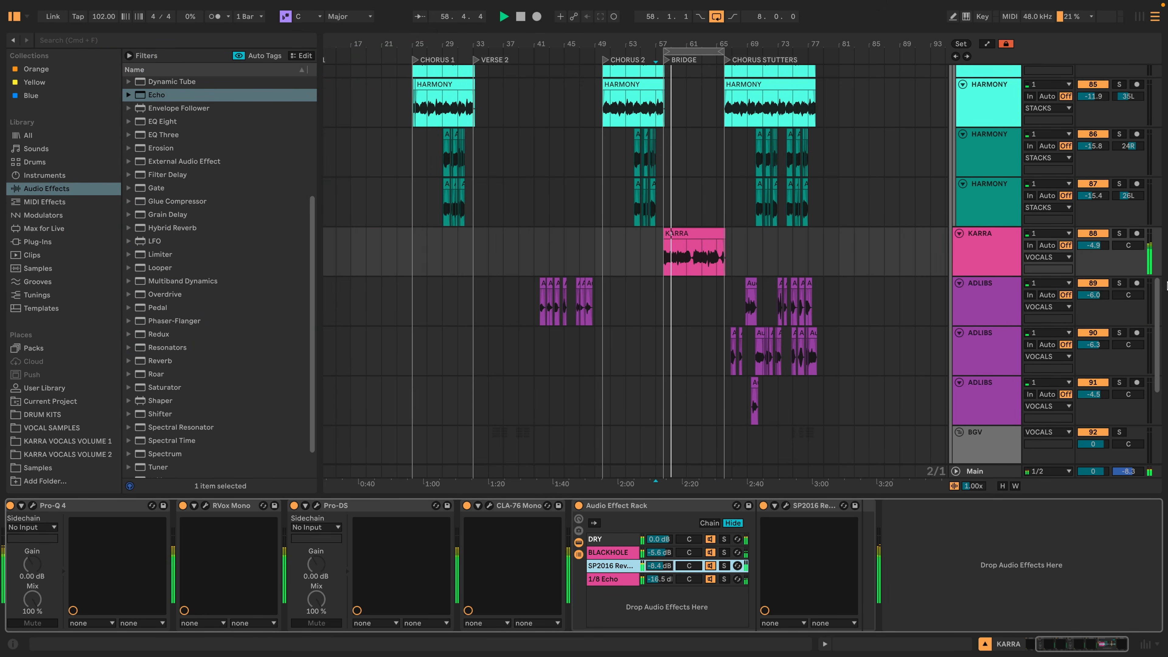
click(716, 16)
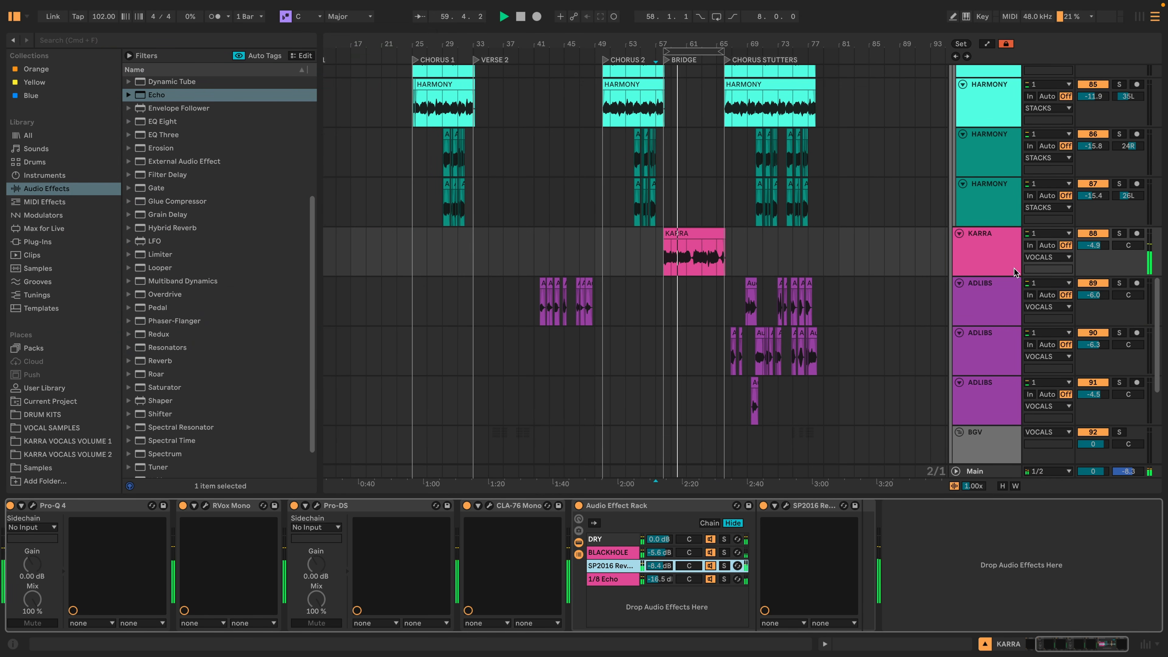
click(1120, 233)
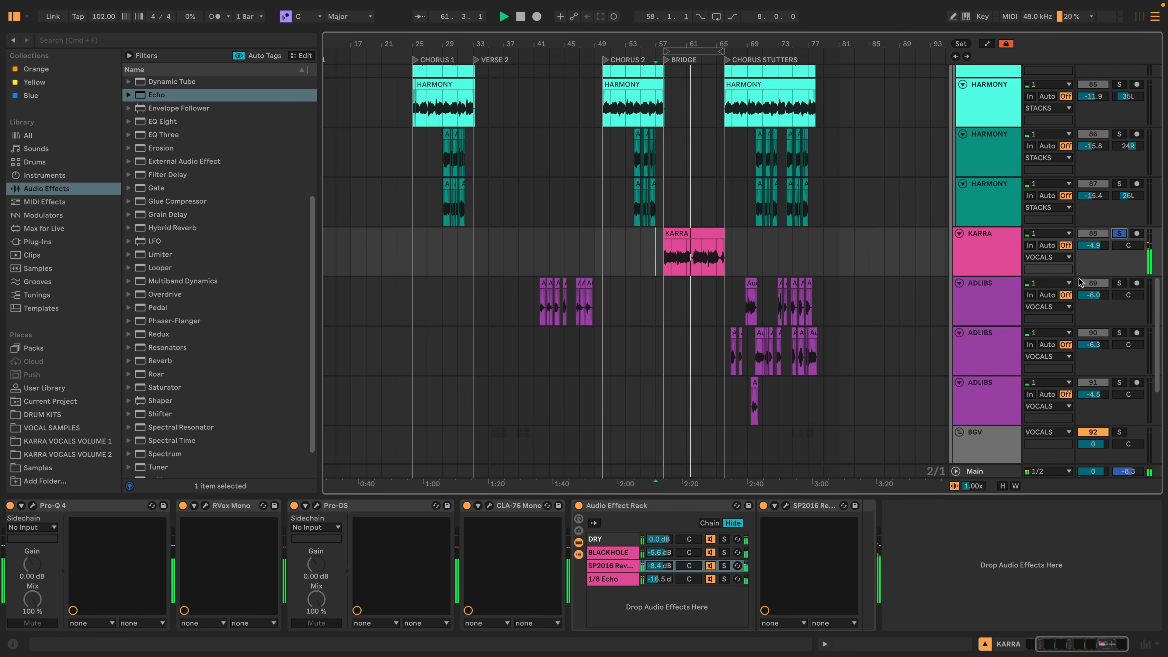
click(1120, 234)
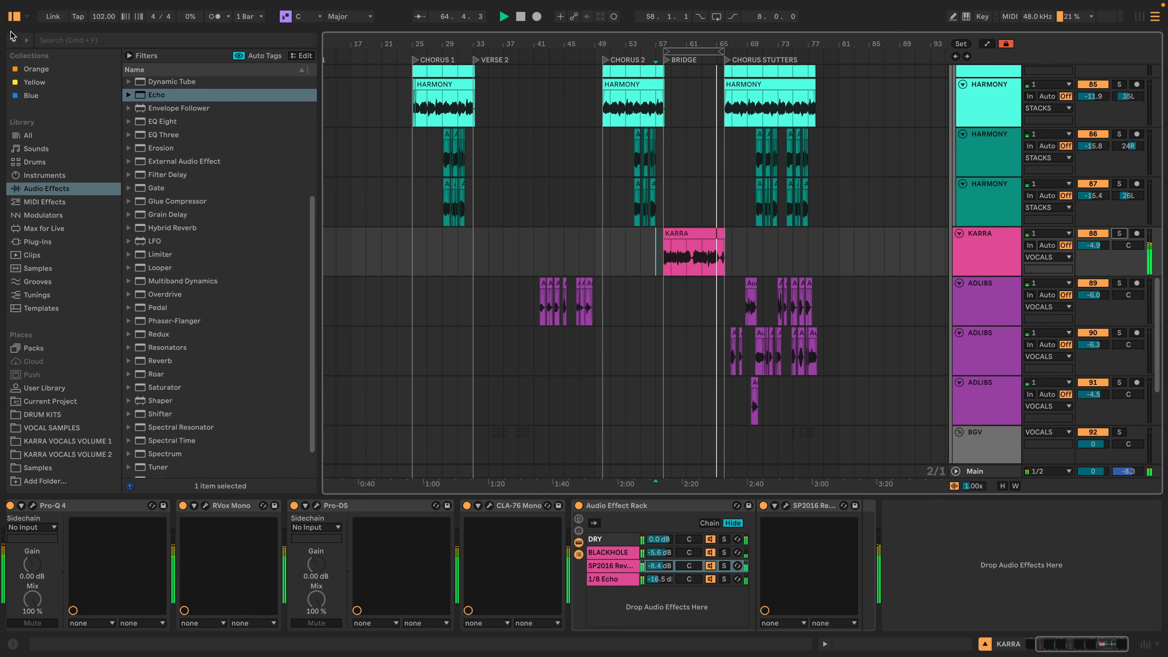
Hide the browser and bring the ADLIBS and BGV tracks below KARRA into view during playback
click(14, 14)
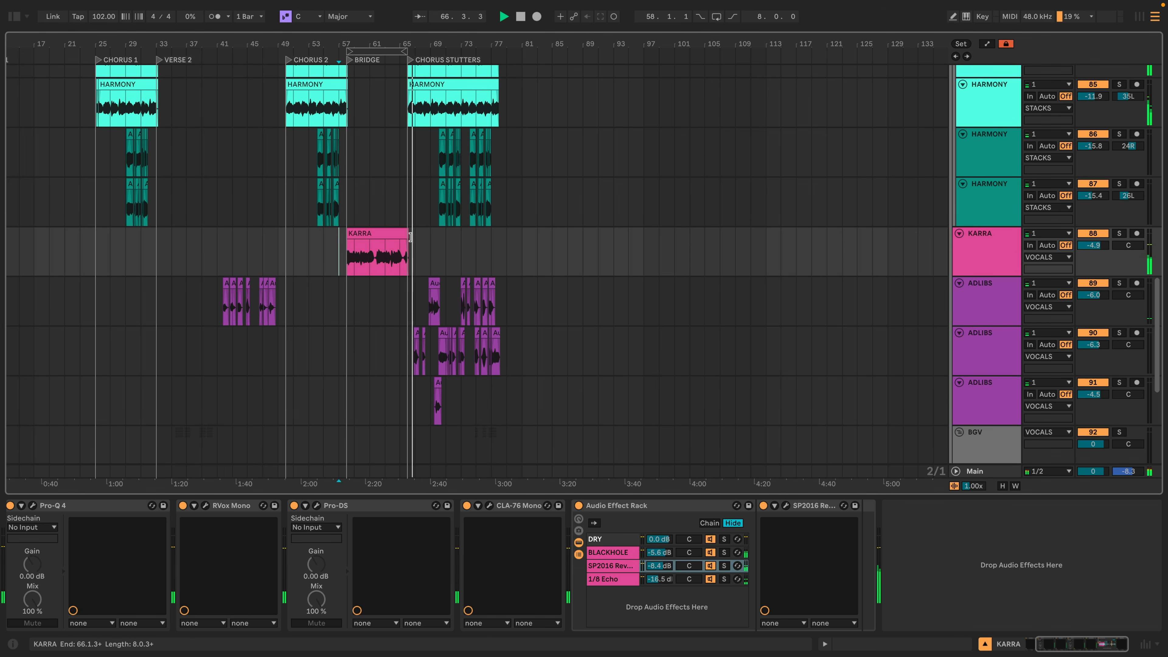
scroll(411, 242, down, 3)
scroll(457, 256, up, 2)
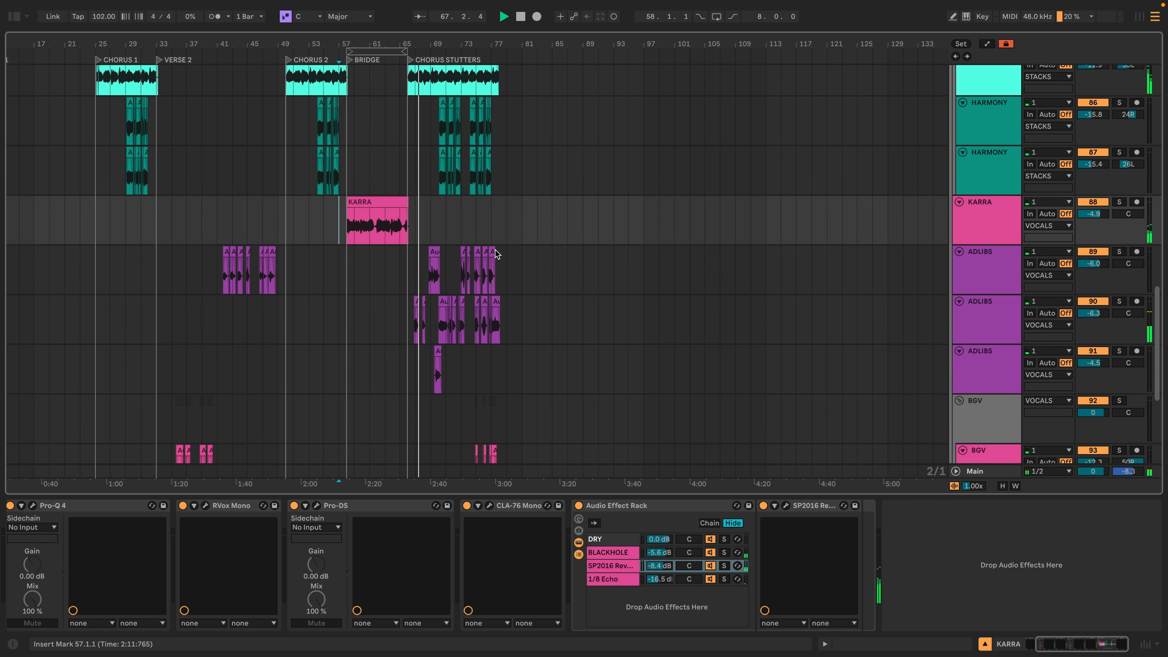
scroll(505, 271, down, 2)
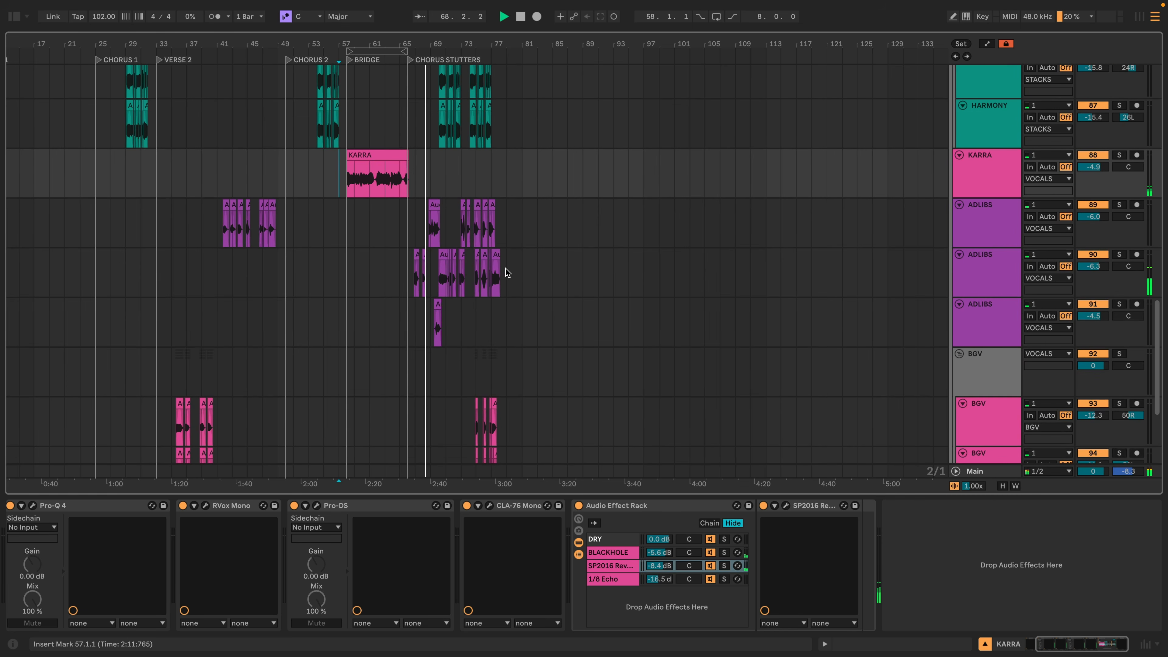
Look over the ADLIBS and BGV tracks, stop playback, and mark the purple ADLIBS region from 39.1.1 to 81.1.1
scroll(518, 244, down, 2)
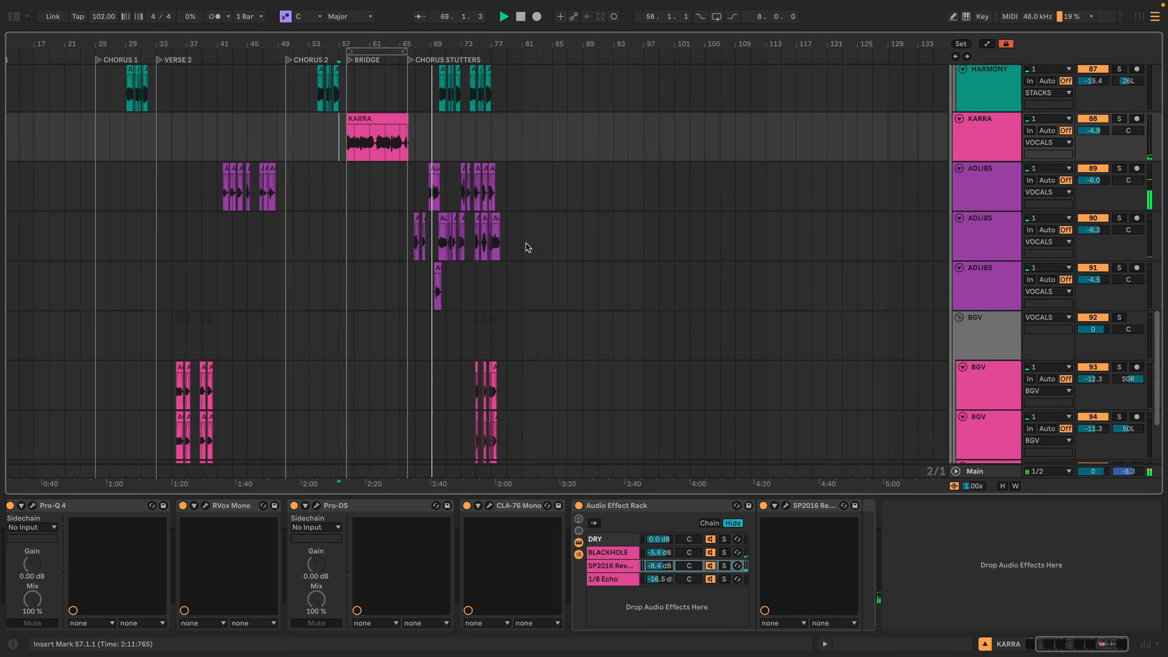
scroll(526, 246, down, 5)
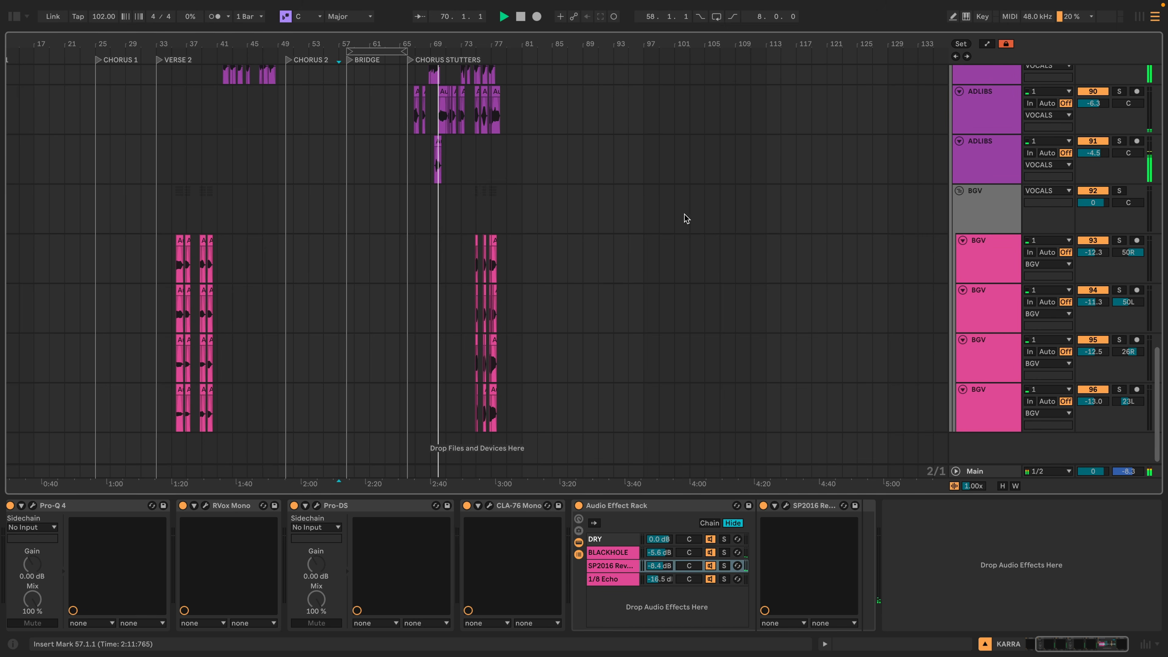
scroll(684, 215, up, 5)
key(space)
drag(208, 211, 523, 290)
Copy the blue ADLIBS track's effect chain onto the first purple ADLIBS track and play from 41.4.1
scroll(521, 283, up, 14)
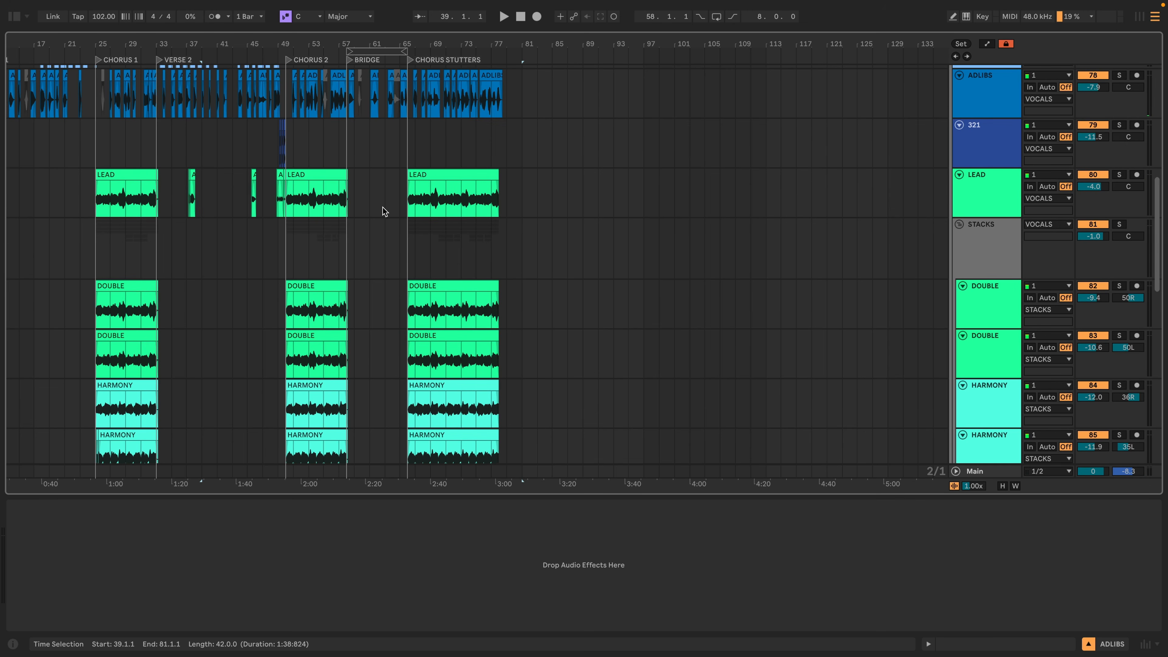
scroll(345, 136, up, 2)
click(362, 125)
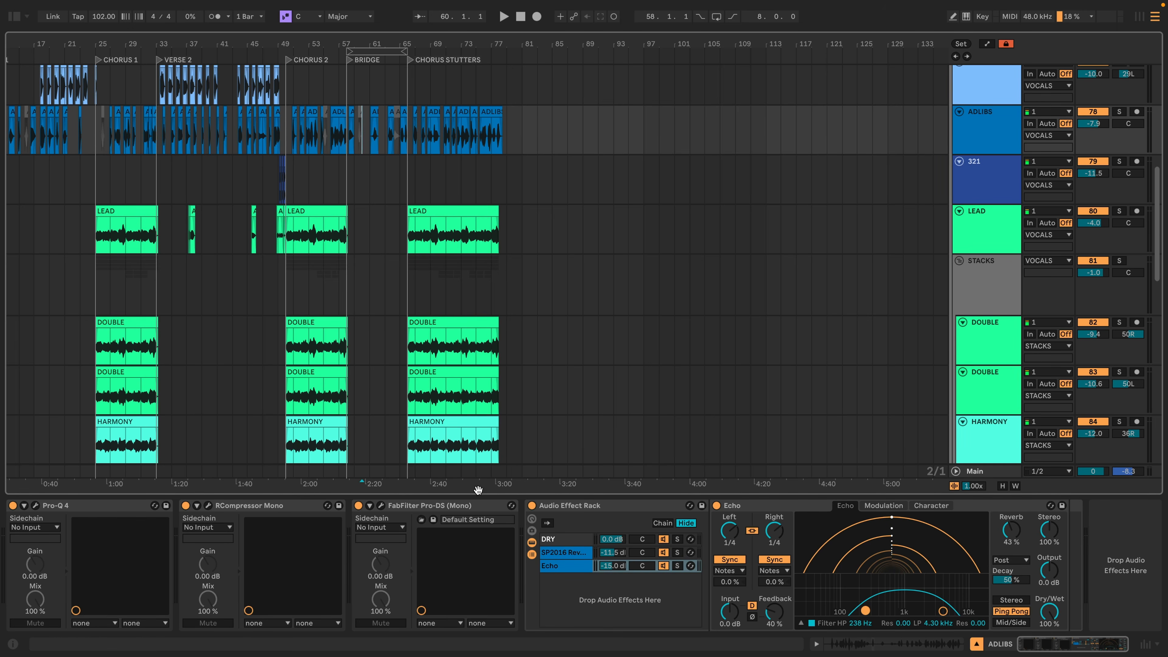
scroll(448, 265, down, 15)
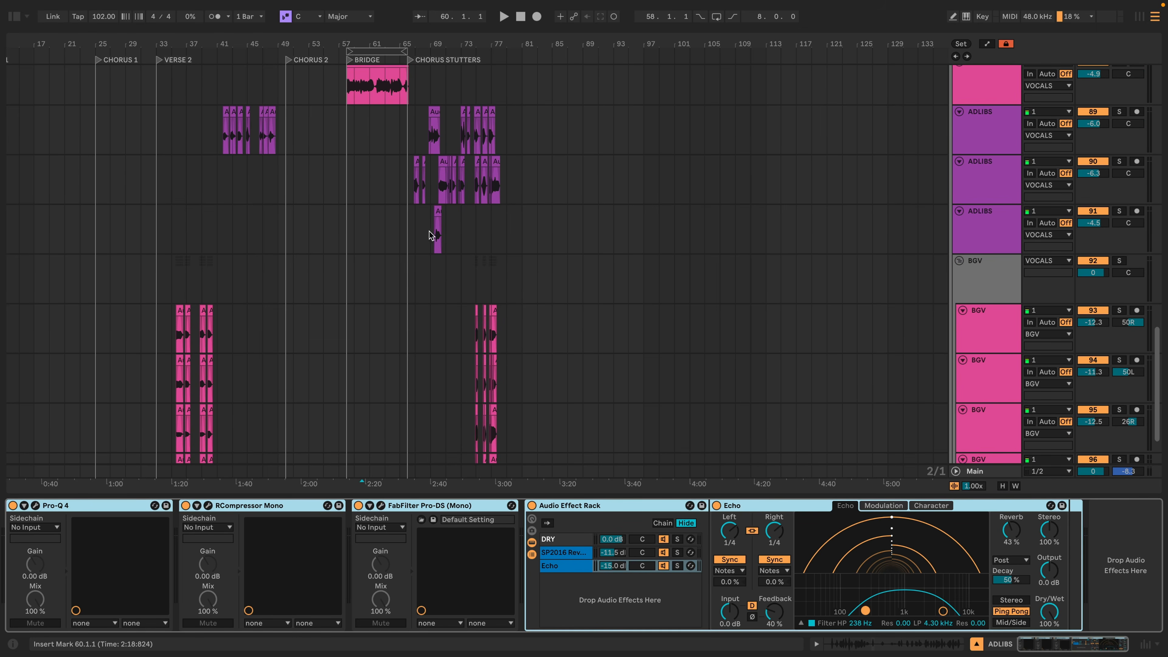
click(304, 142)
click(223, 141)
key(space)
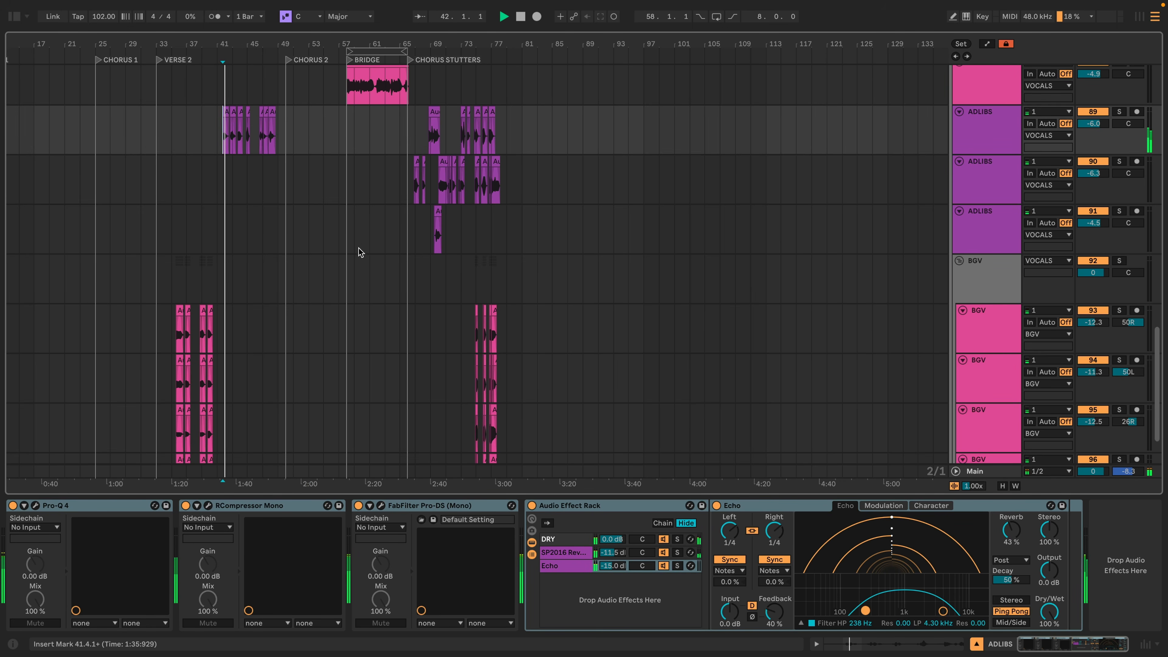
Open Pro-Q 4 on the first purple ADLIBS track and adjust its low cut and high-frequency band during playback
click(572, 555)
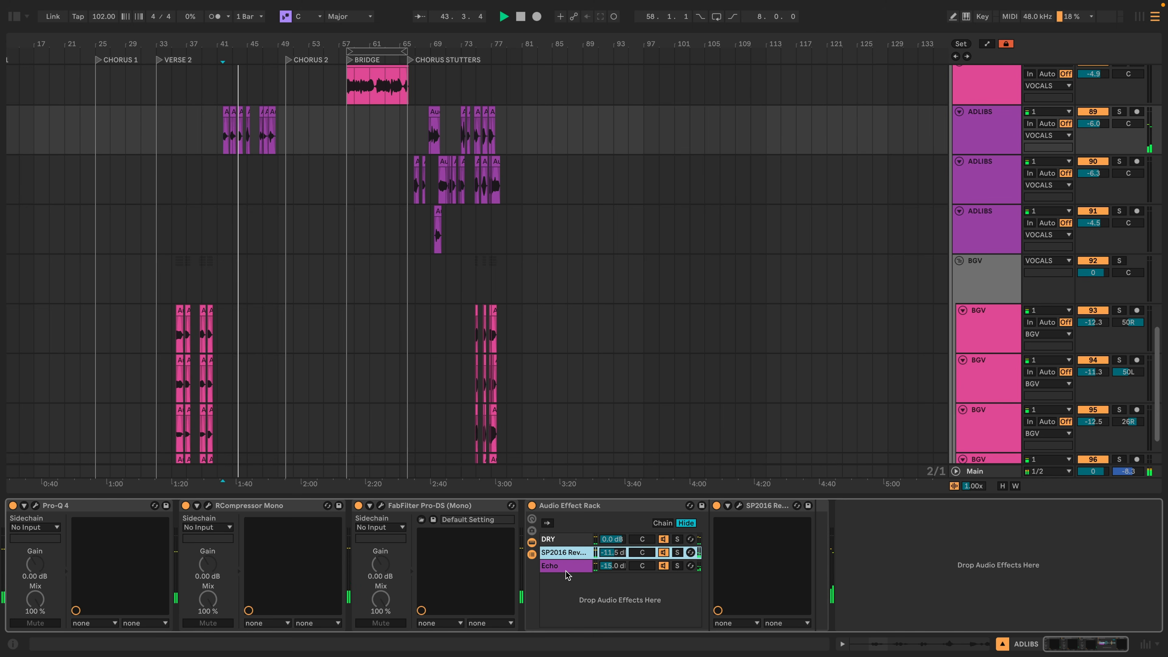
click(36, 506)
drag(781, 234, 790, 229)
right_click(793, 231)
click(793, 231)
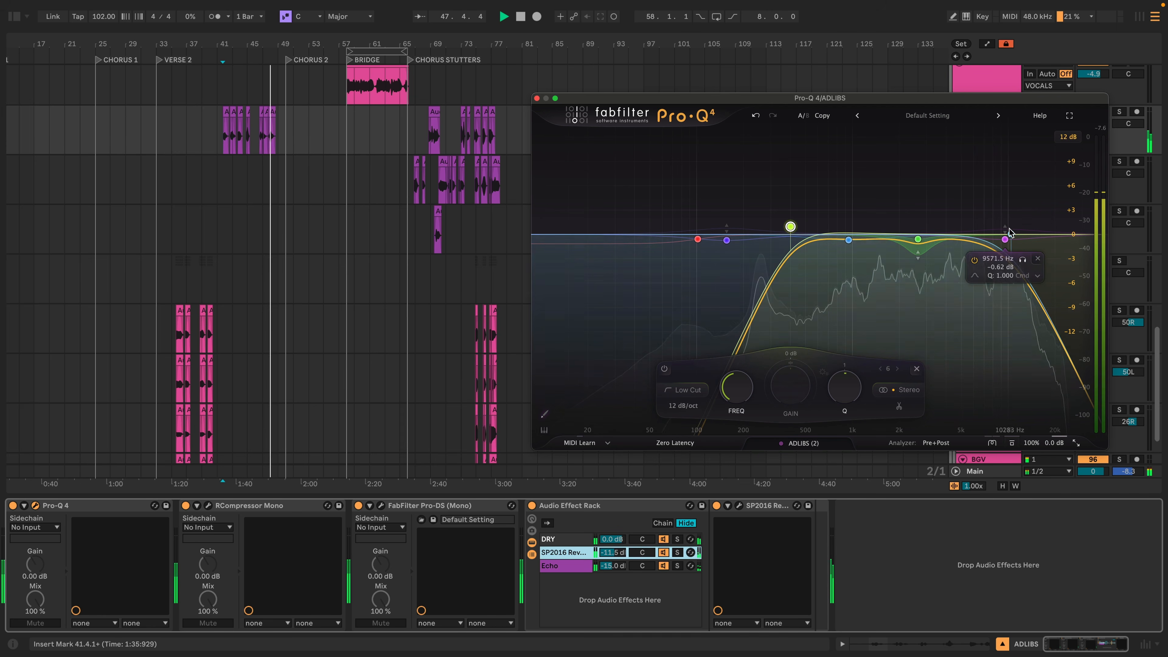
drag(1004, 239, 993, 234)
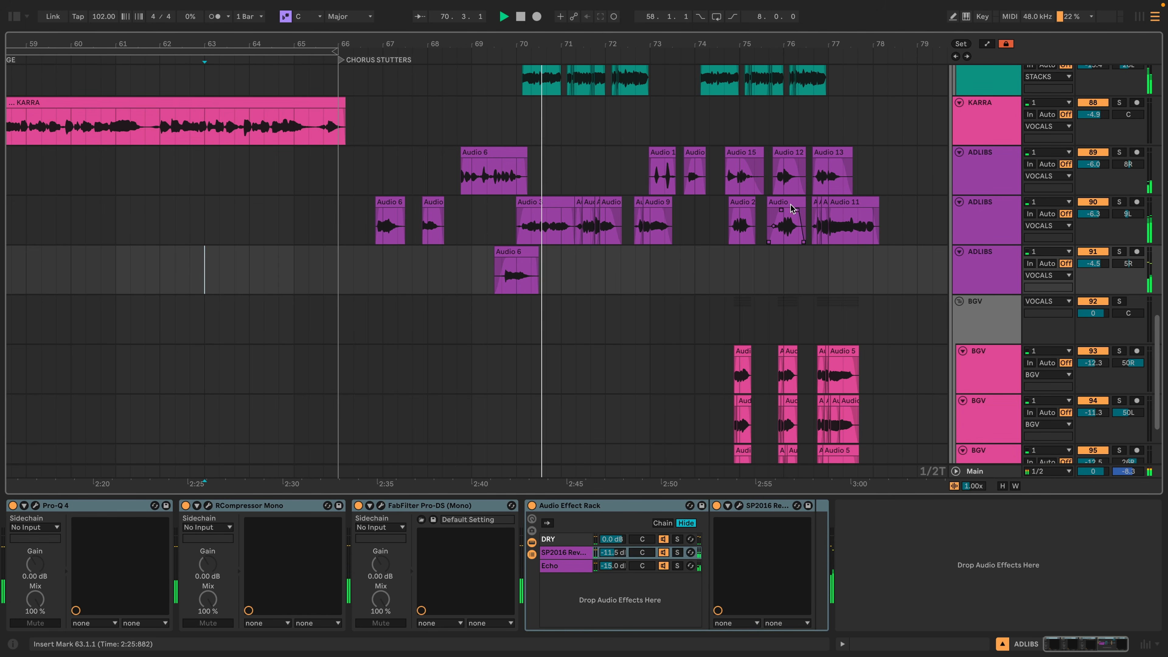
Set the second purple ADLIBS track's volume to -4.7 dB and try adding another Echo to its effect rack
click(971, 220)
drag(1093, 214, 1093, 208)
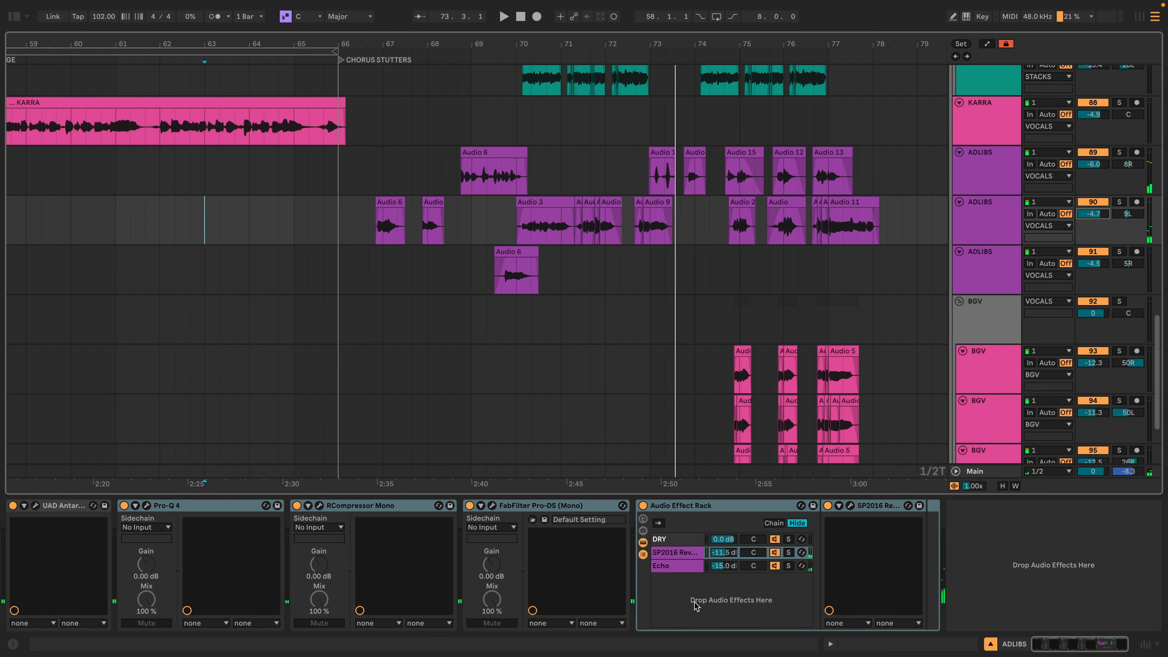
click(17, 21)
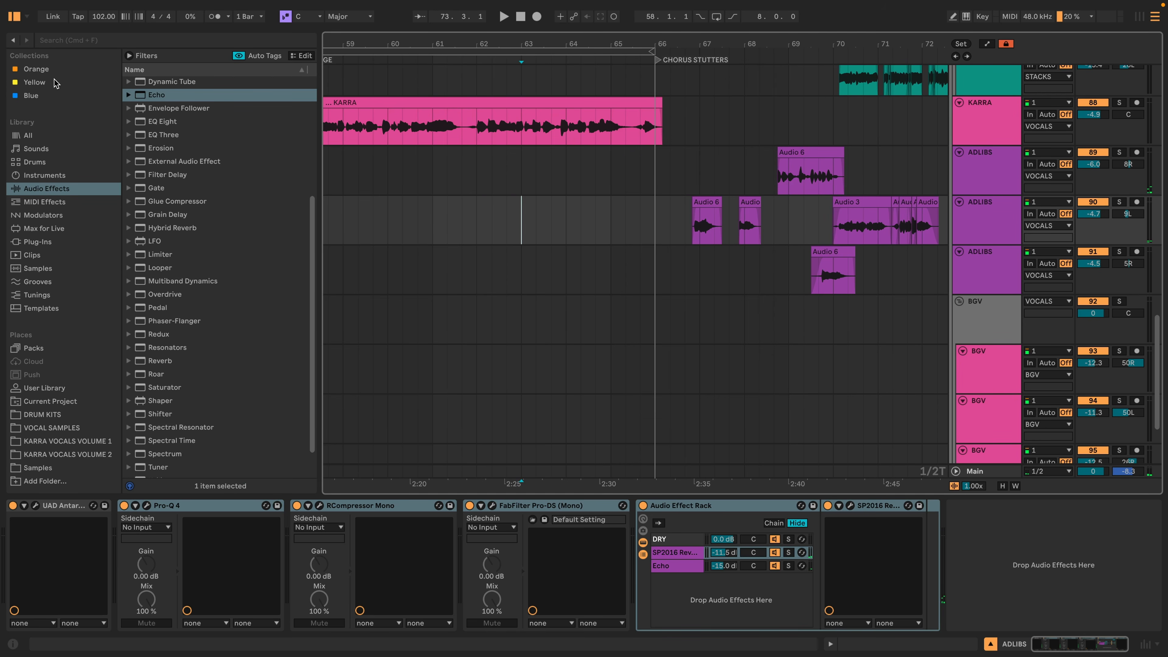
scroll(207, 184, down, 3)
mouse_move(159, 171)
mouse_down()
mouse_move(632, 592)
mouse_move(689, 590)
mouse_up()
Automate Echo's Input Gain on the second purple ADLIBS track, raising it to about 3.2 dB from the Audio 3 clip onward
click(673, 566)
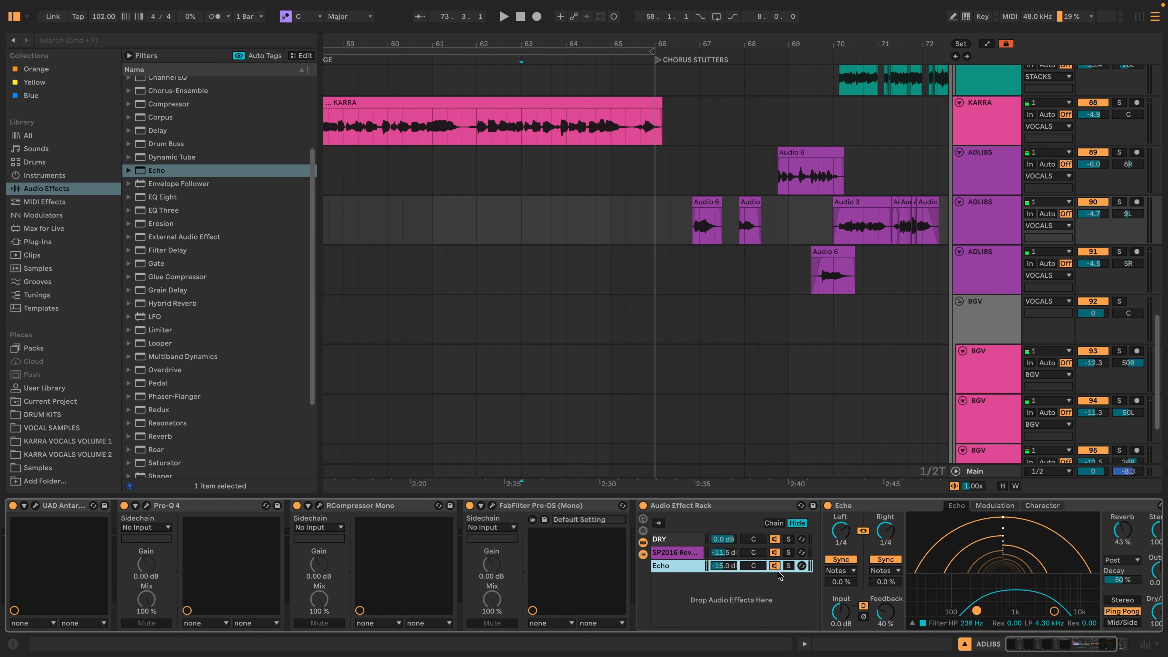
right_click(891, 613)
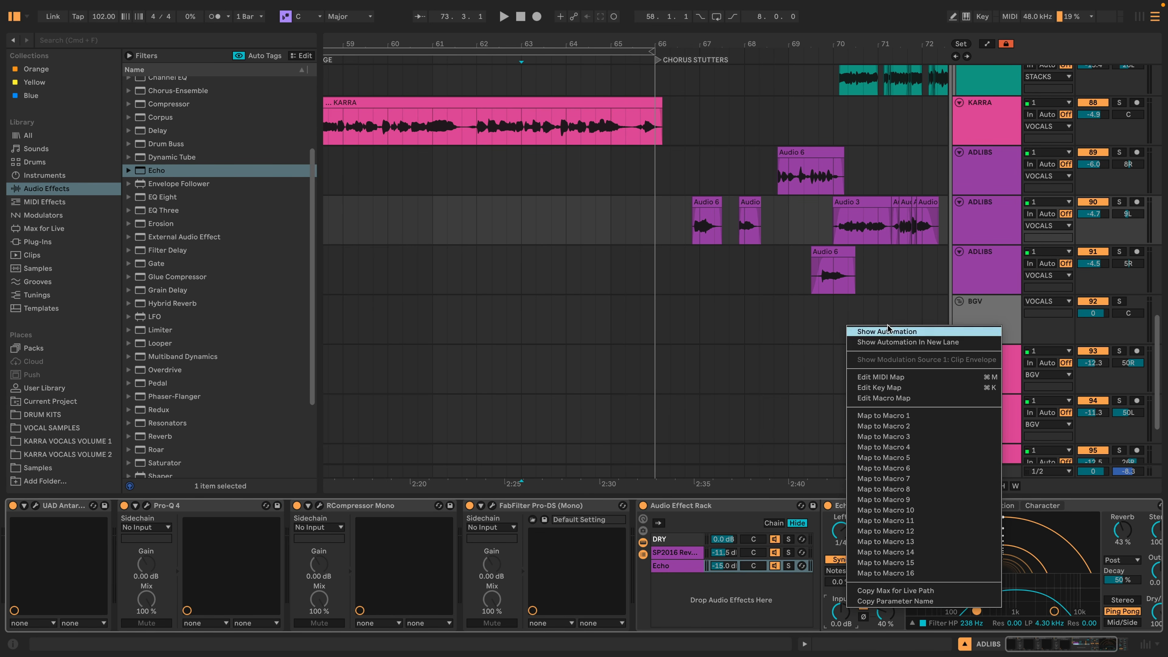
click(882, 331)
click(819, 224)
key(space)
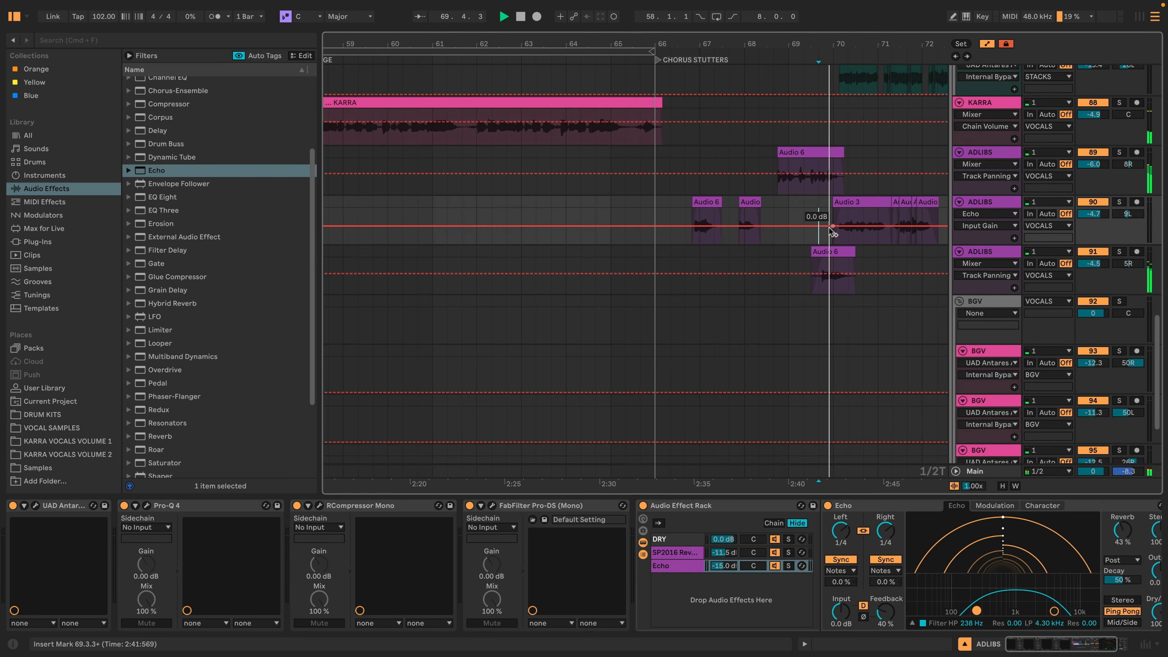
drag(833, 226, 833, 224)
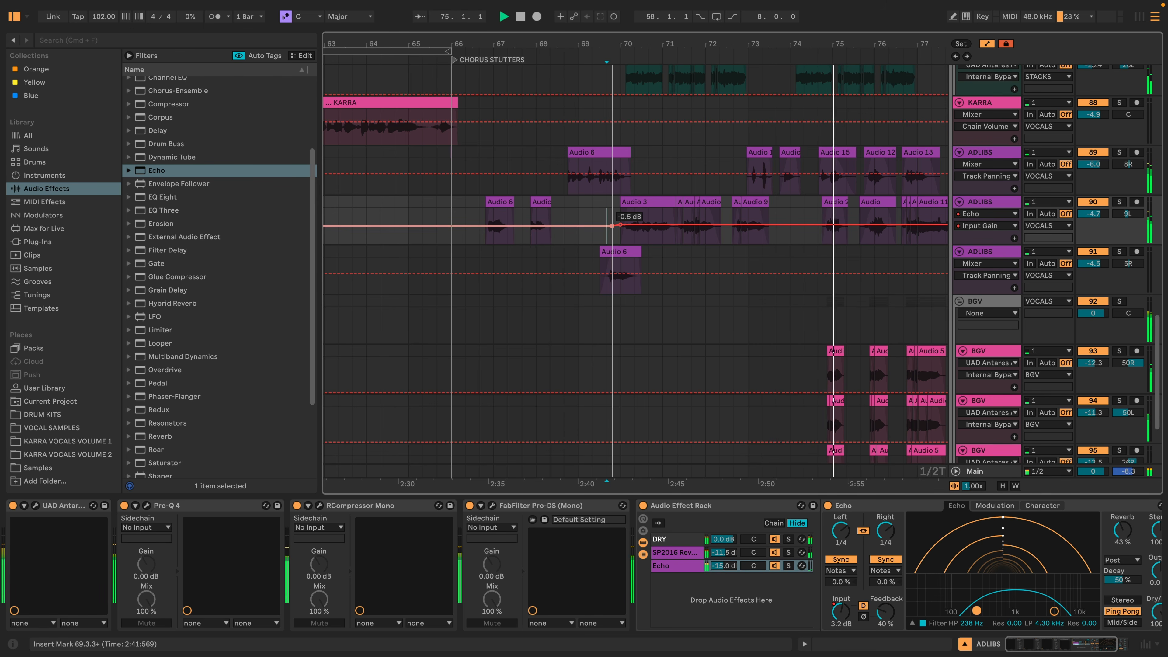
Set the Echo chain's volume to -16.8 dB in the ADLIBS rack and hide the automation view
drag(792, 50, 790, 43)
drag(724, 565, 724, 570)
key(a)
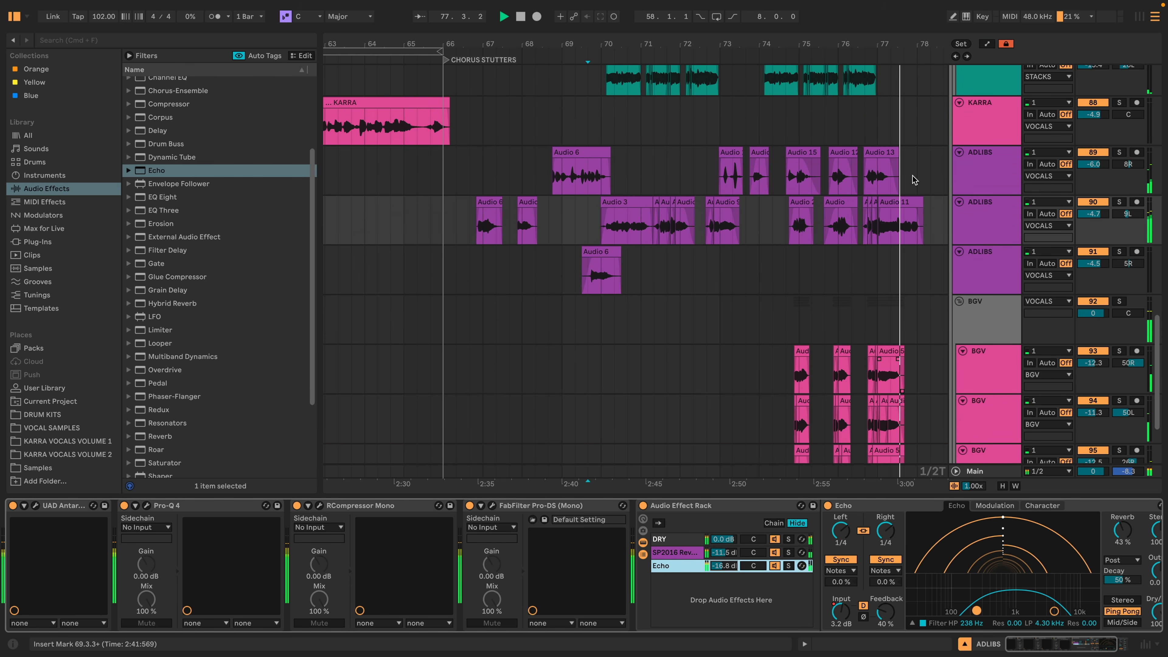
Show the Echo chain's Speaker On automation at the Audio 11 clip of the second purple ADLIBS track
drag(856, 40, 791, 35)
click(823, 226)
right_click(775, 566)
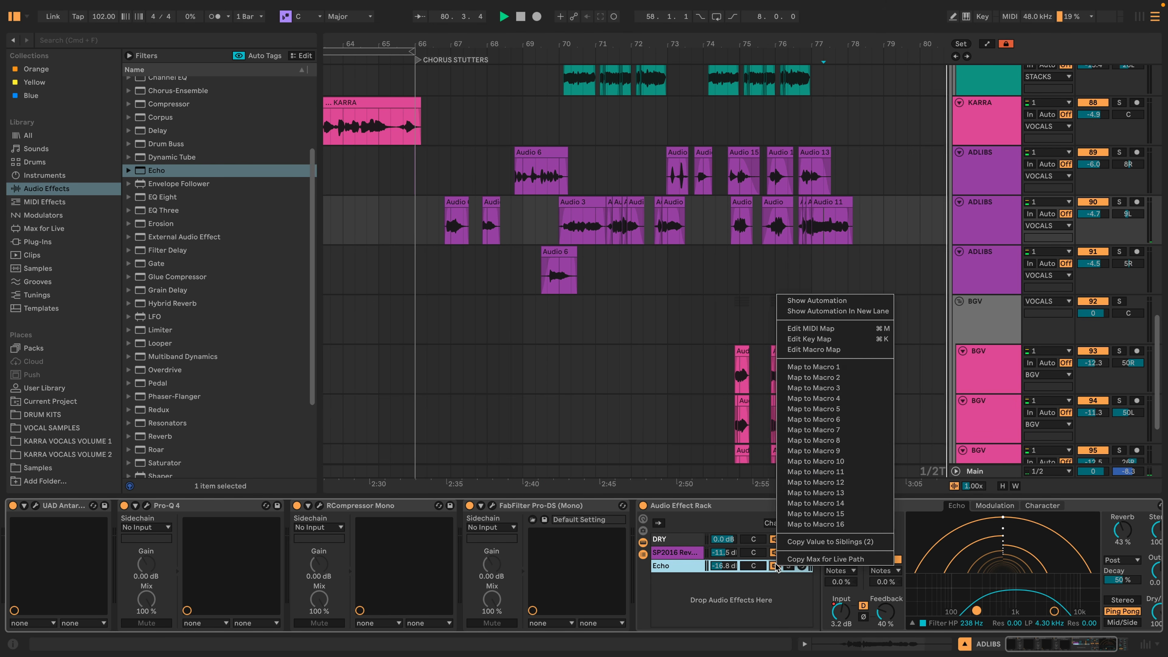
click(804, 303)
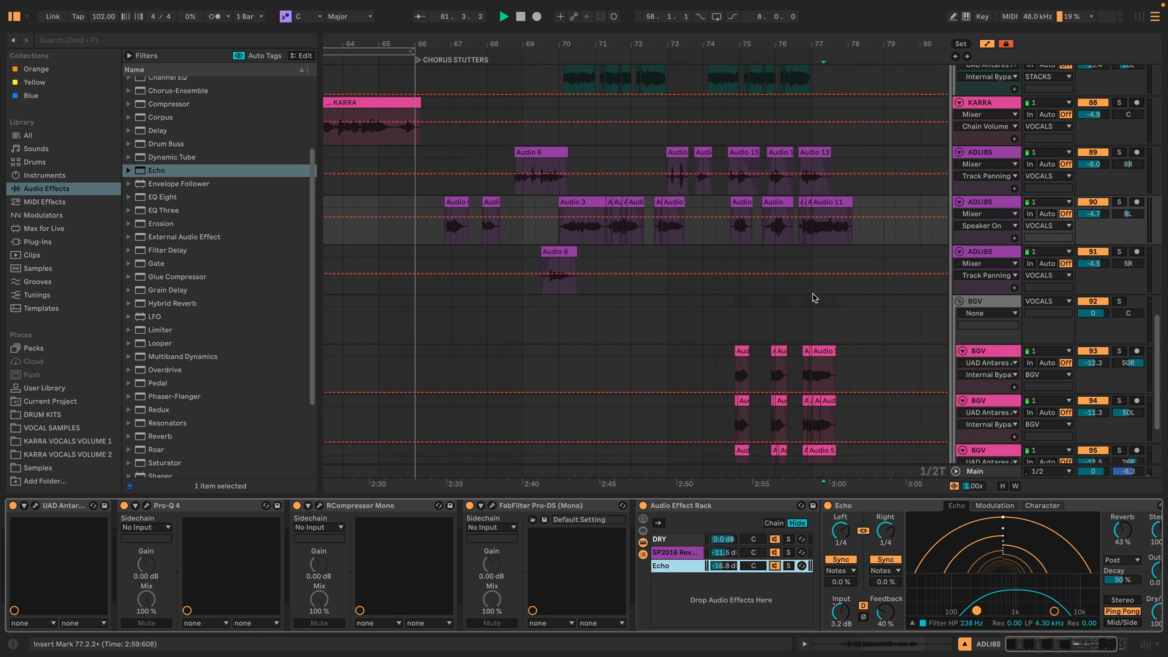
click(824, 232)
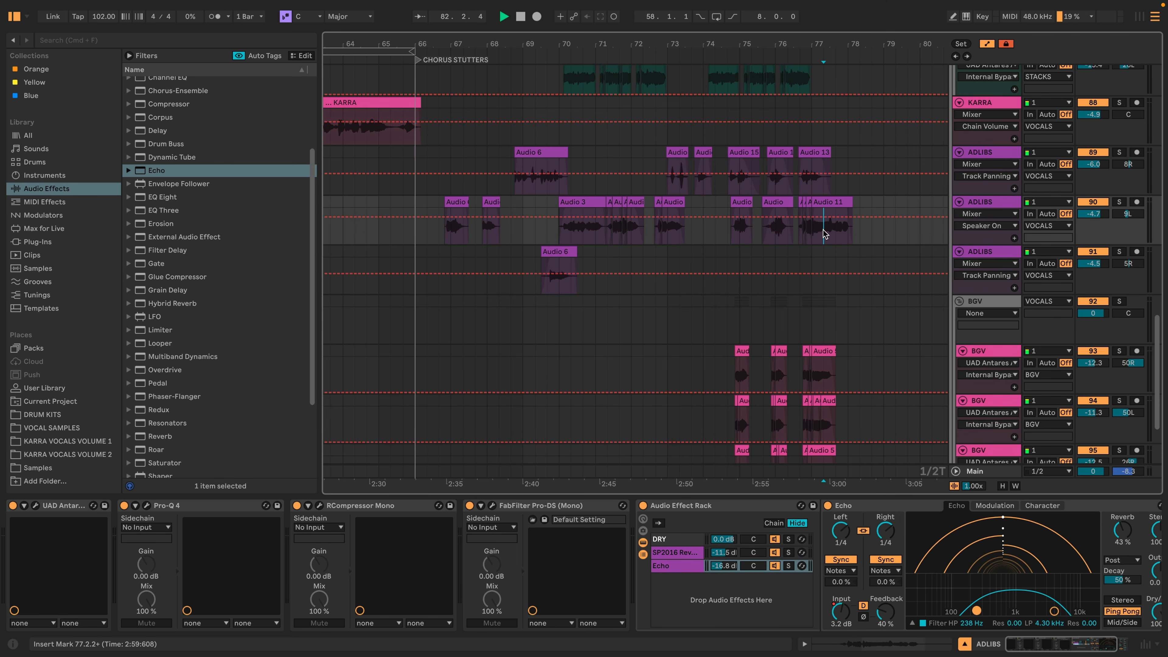
Play the Audio 11 clip and automate the Echo chain off from 77.3.1 to 78.2.2
key(space)
key(space)
key(plus)
key(plus)
key(plus)
key(space)
drag(740, 232, 827, 234)
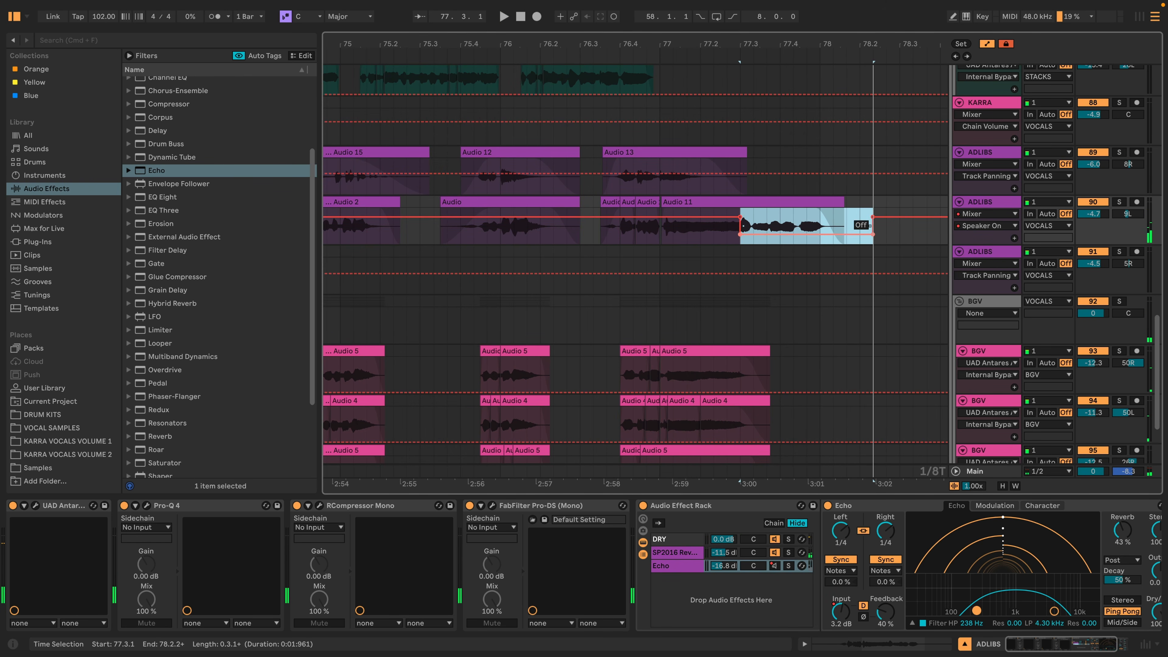
Play the chorus ending from 77.3.3 against the blue ADLIBS Speaker On automation, and hide the automation view
scroll(736, 223, up, 8)
click(666, 115)
key(space)
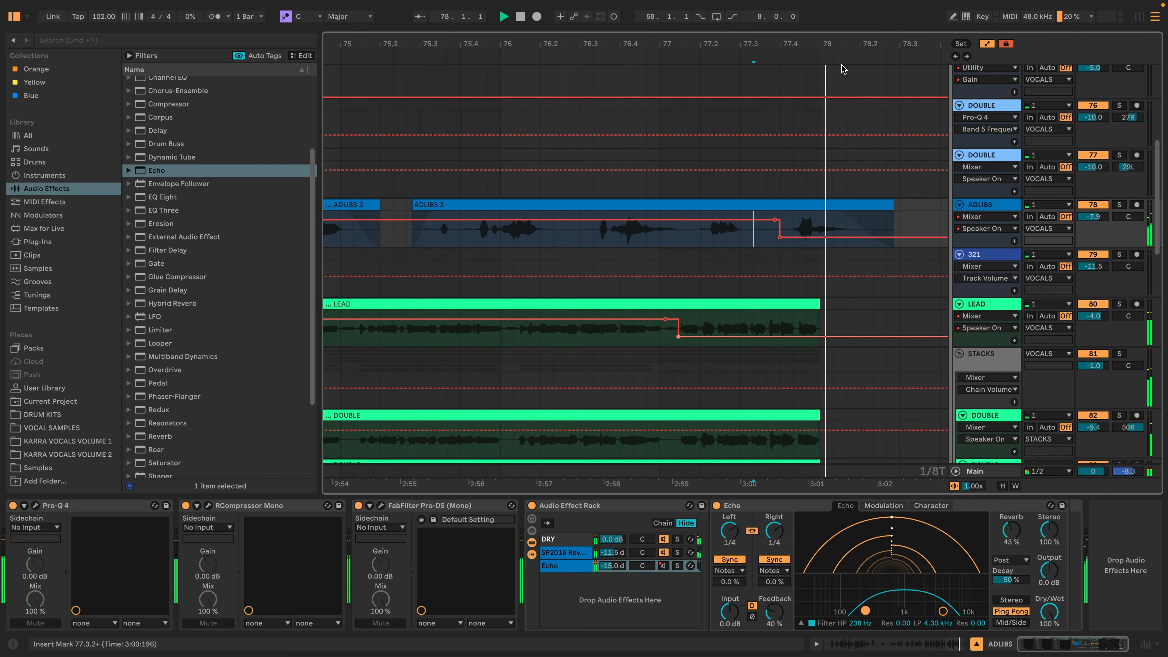
key(a)
drag(824, 45, 647, 47)
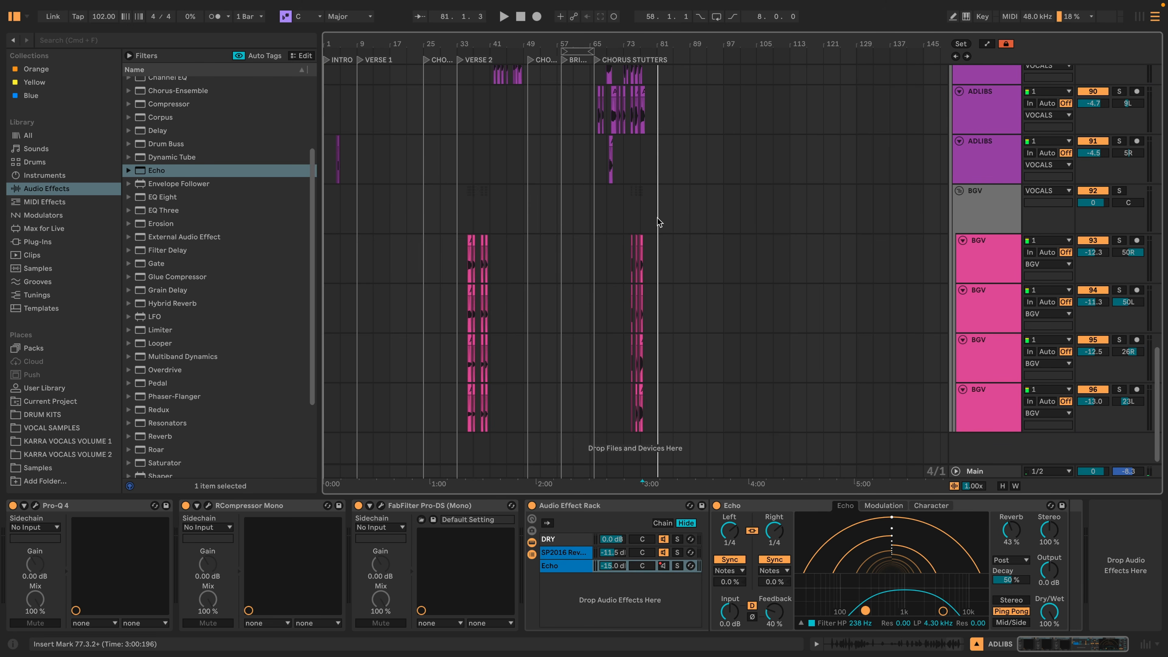
Audition the final-chorus BGV group from bar 74, first soloed and again in the full mix
drag(646, 47, 632, 98)
click(472, 215)
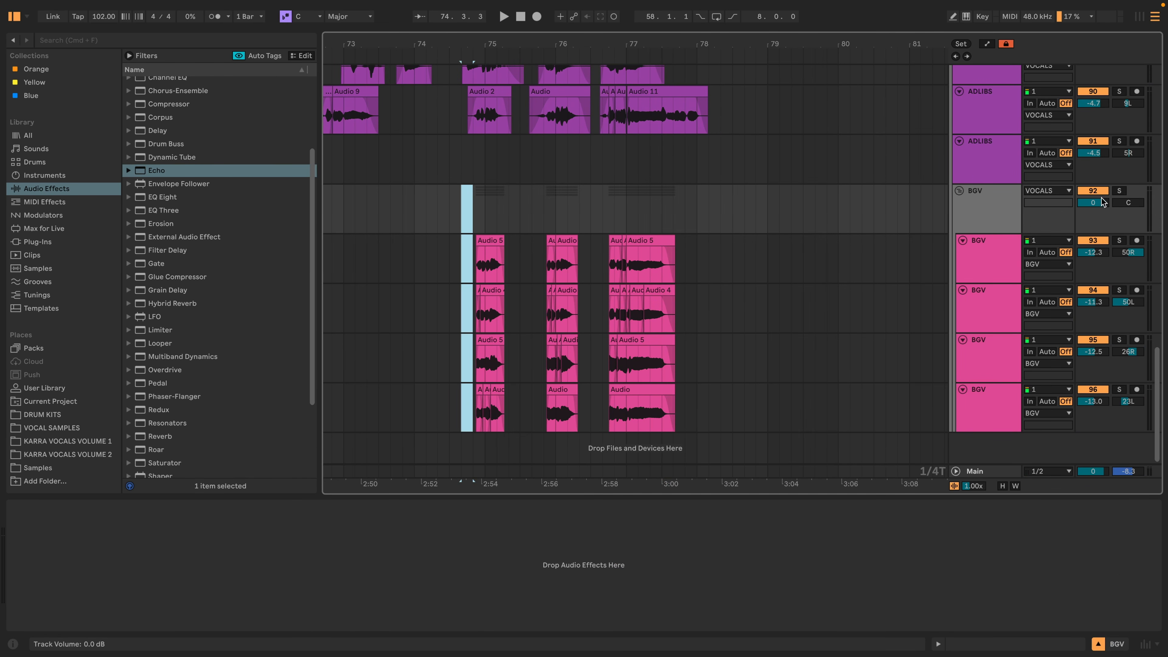
click(1118, 191)
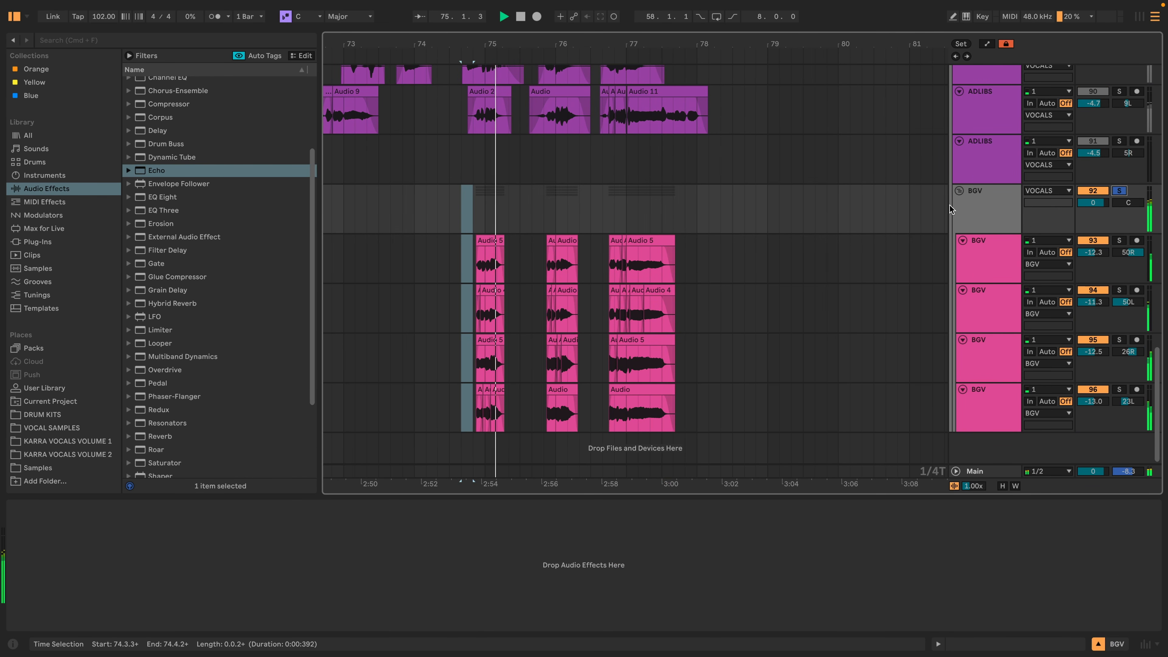
click(984, 193)
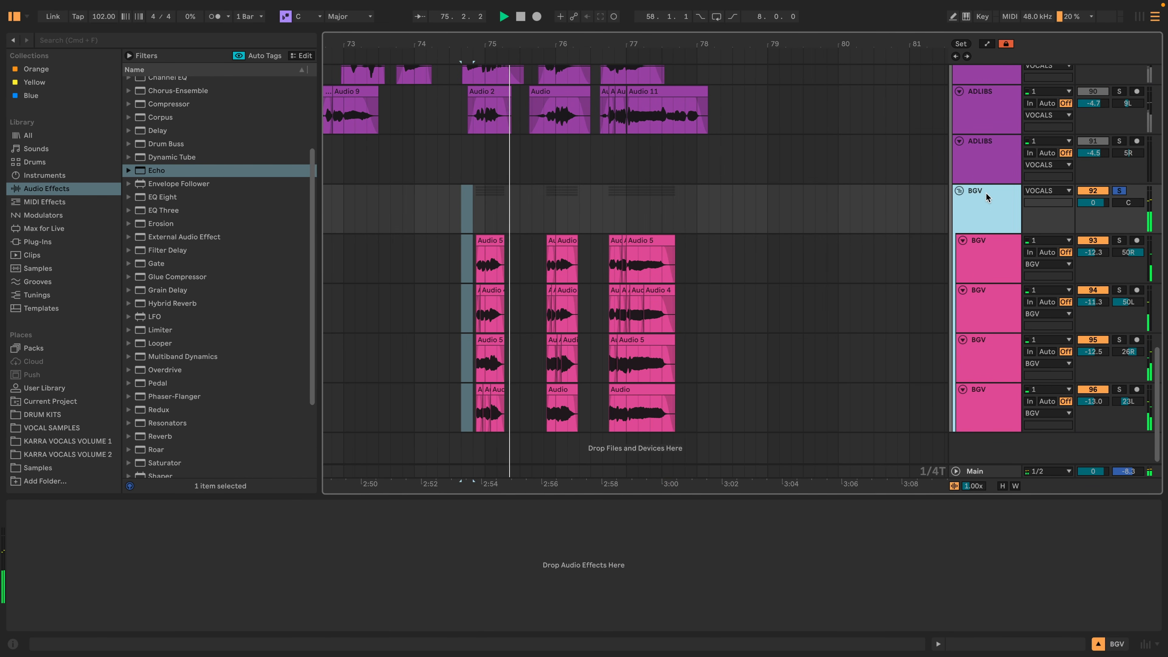
click(1117, 191)
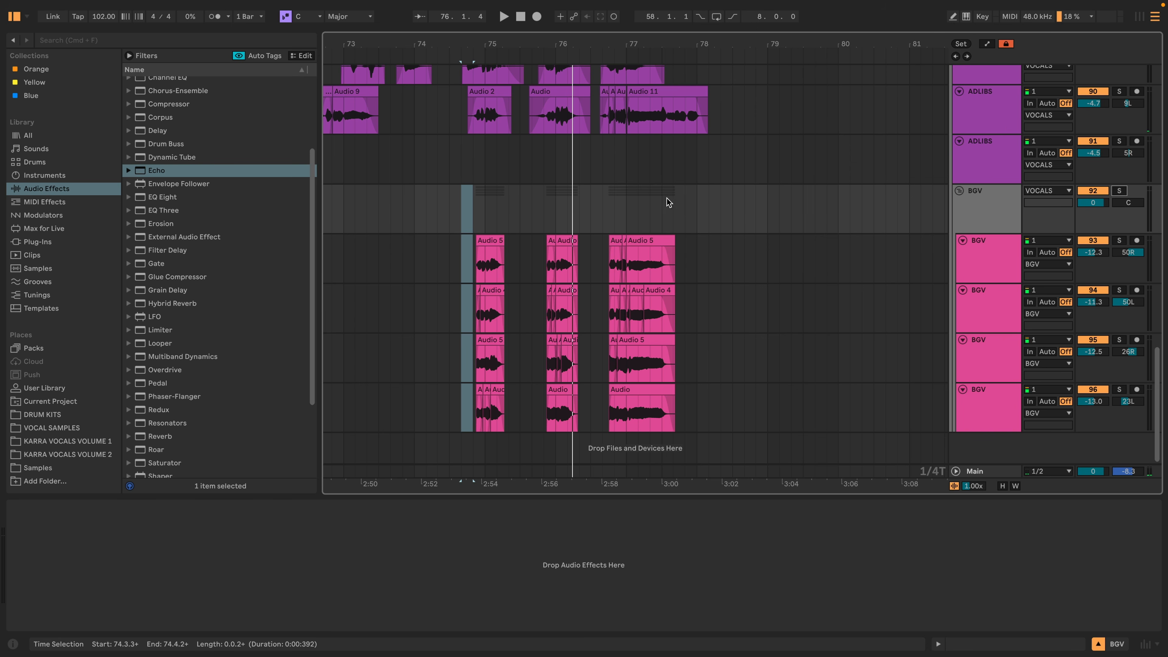
click(475, 210)
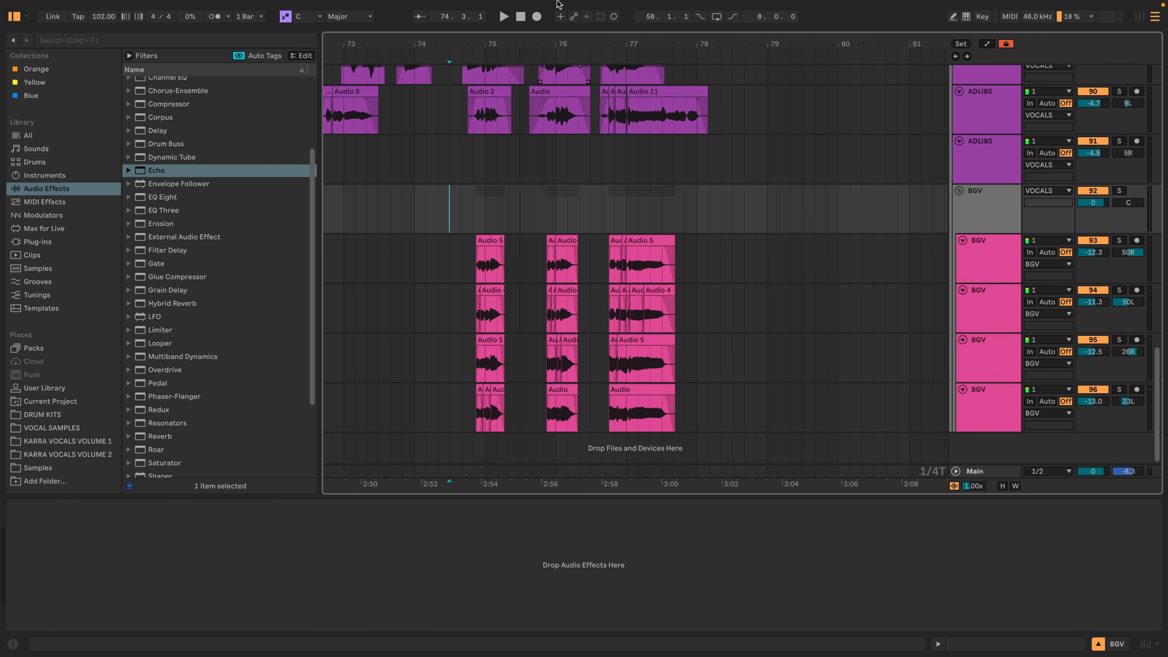
drag(504, 43, 505, 28)
key(space)
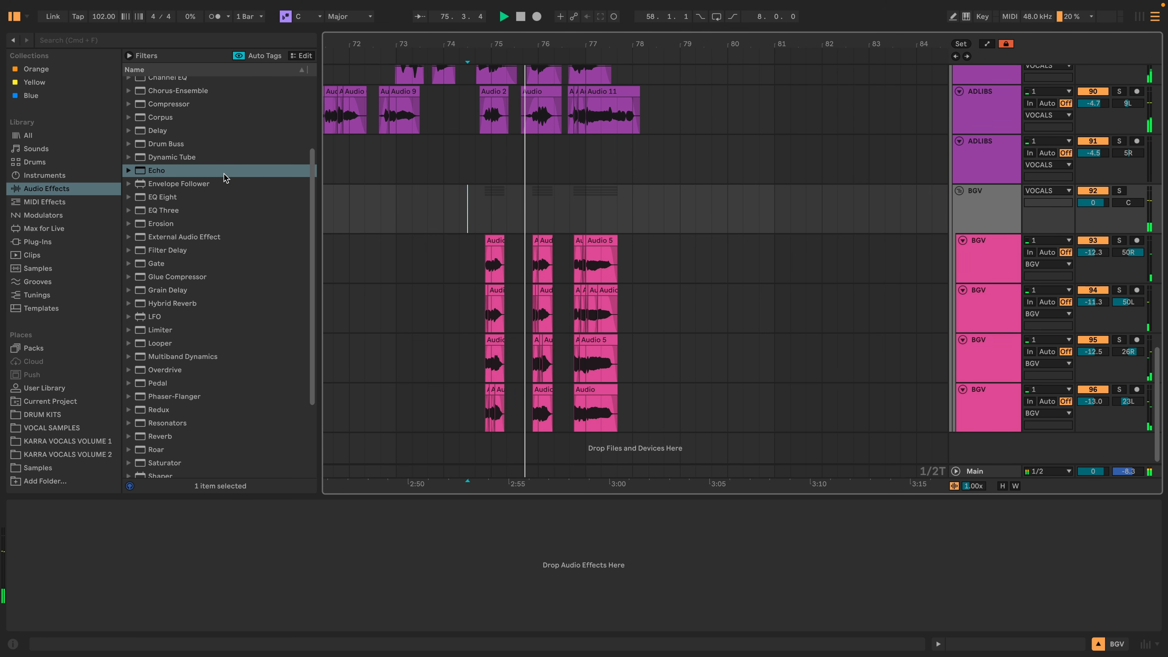
Copy the STACKS group's effect chain onto the BGV group and delete Pro-DS from the copy
scroll(701, 257, up, 10)
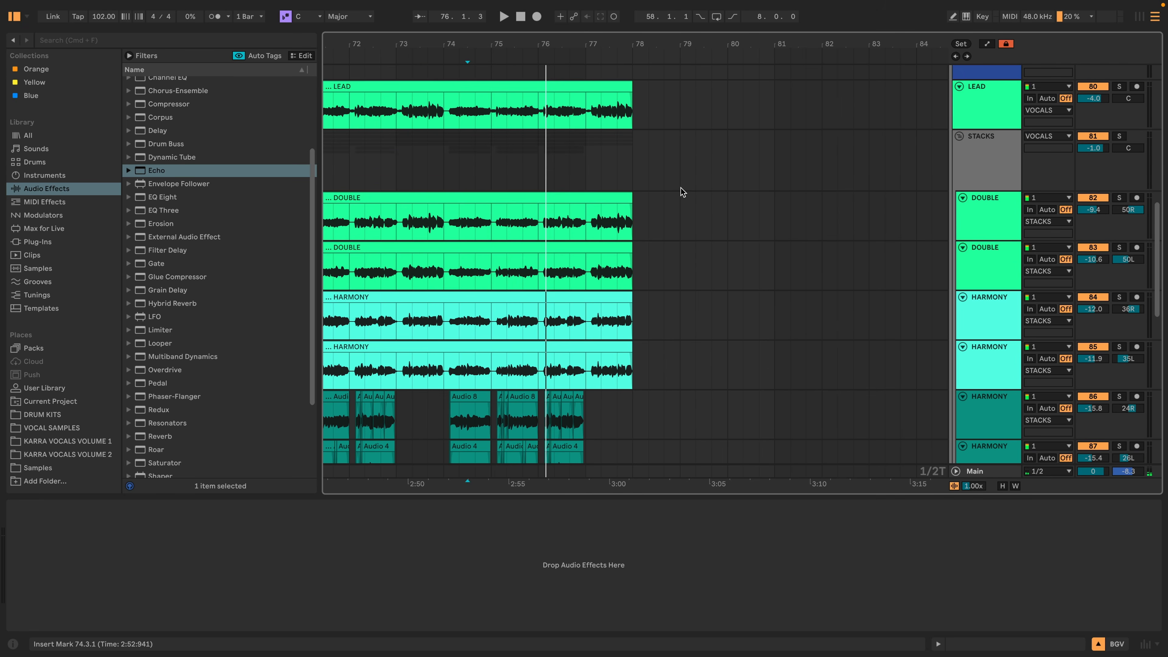
click(665, 160)
click(166, 505)
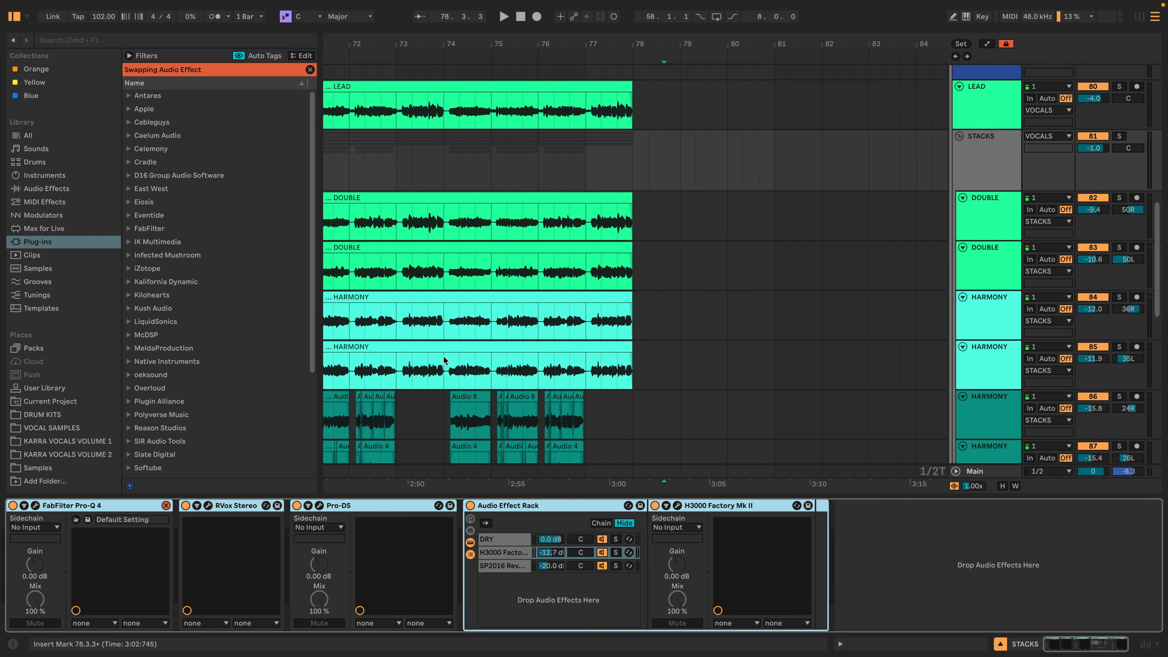
scroll(472, 349, down, 10)
click(457, 204)
click(420, 574)
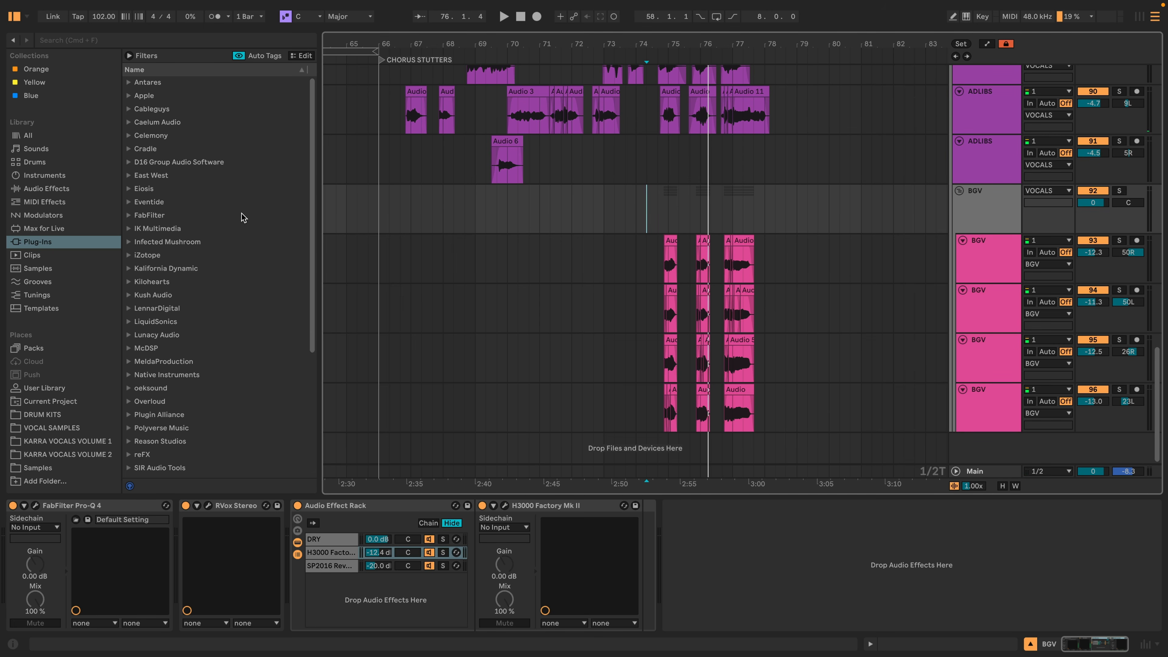
Search the browser for "crus" and insert CrushStation after RVox Stereo on the BGV group
click(151, 39)
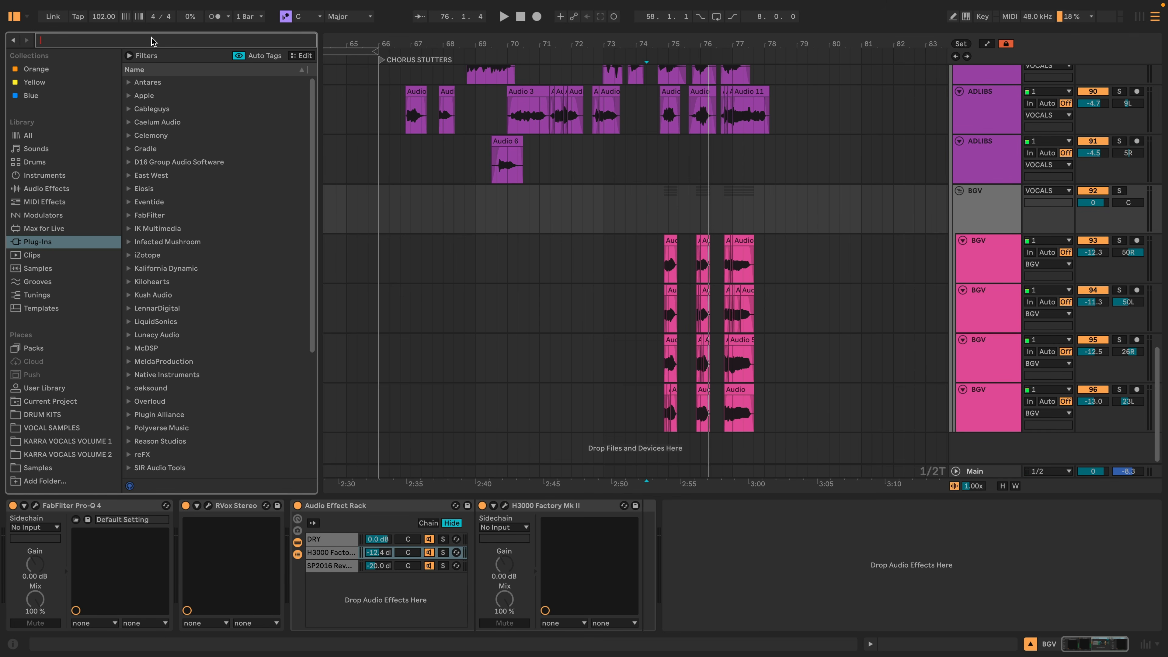
text(crus)
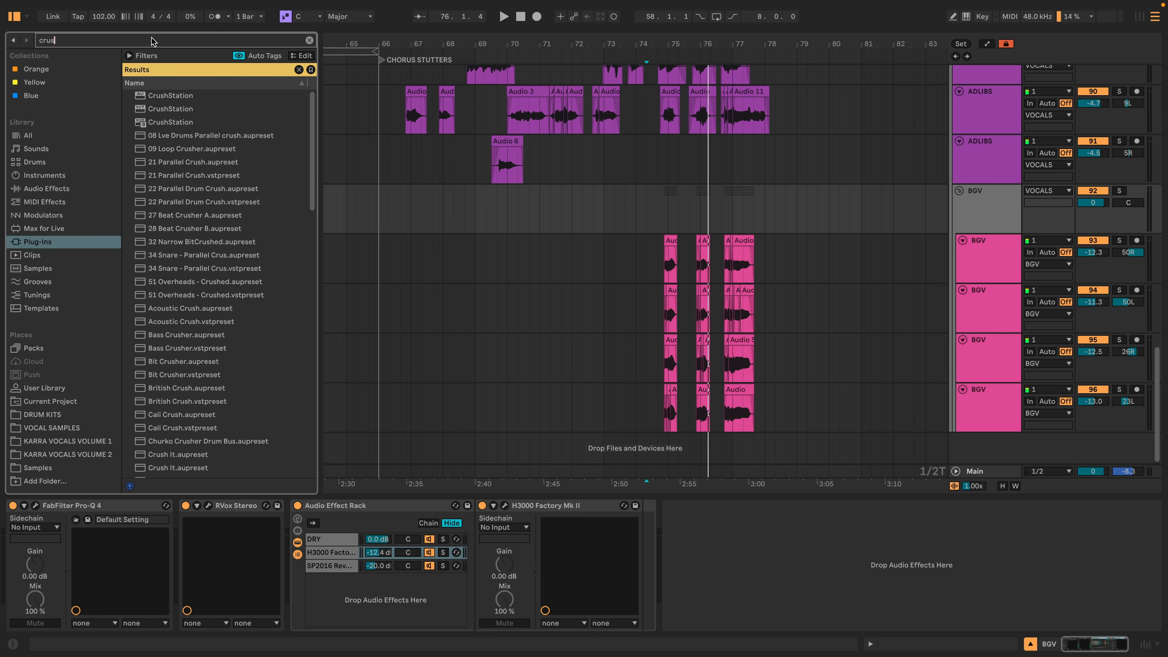
click(171, 124)
drag(239, 453, 279, 554)
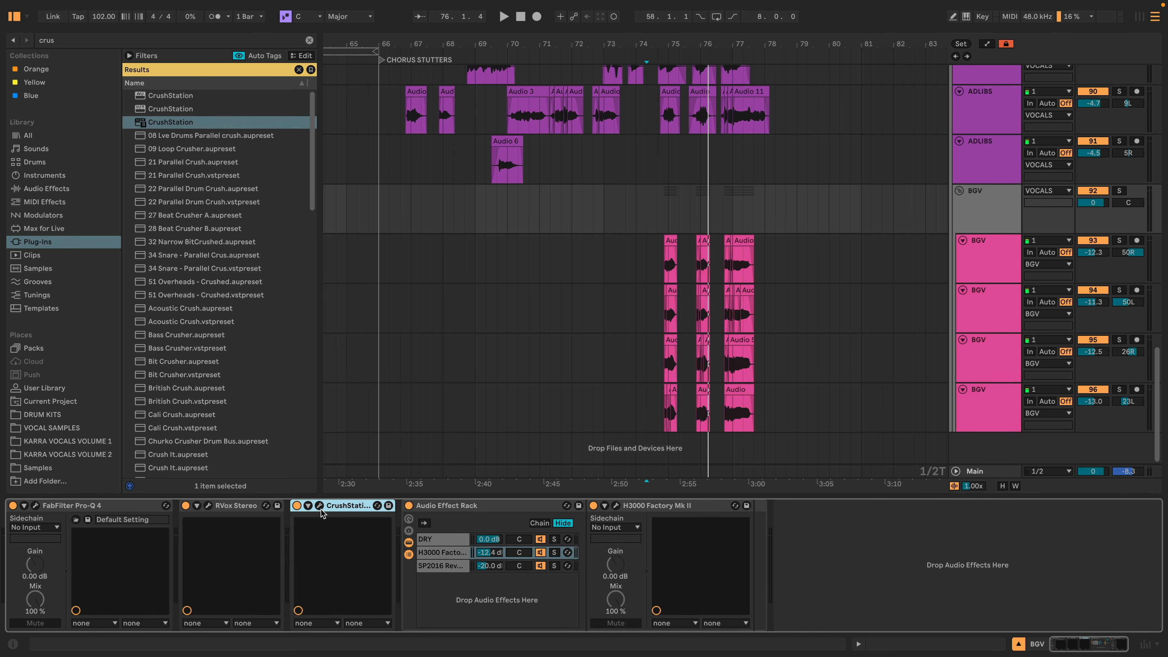
Open the BGV group's CrushStation, play from 74.3.3 with its Octaves raised, and undo that change
click(319, 505)
click(662, 198)
key(space)
drag(416, 282, 415, 278)
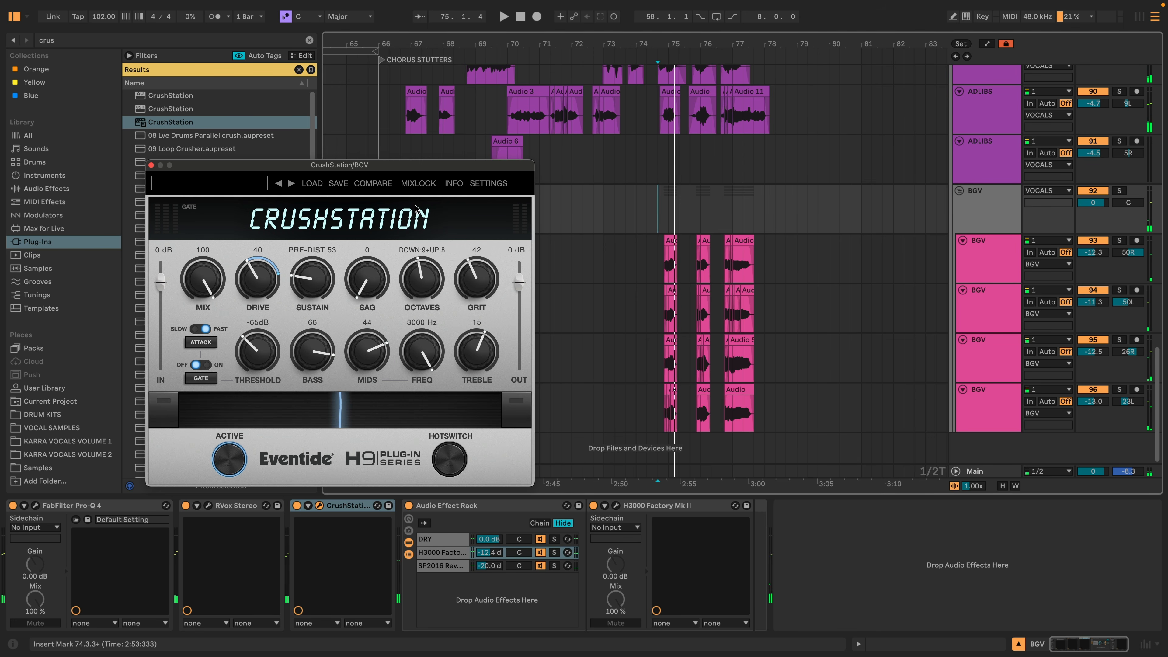
key(super+z)
Solo the BGV group and audition it through CrushStation from 74.3.3
key(space)
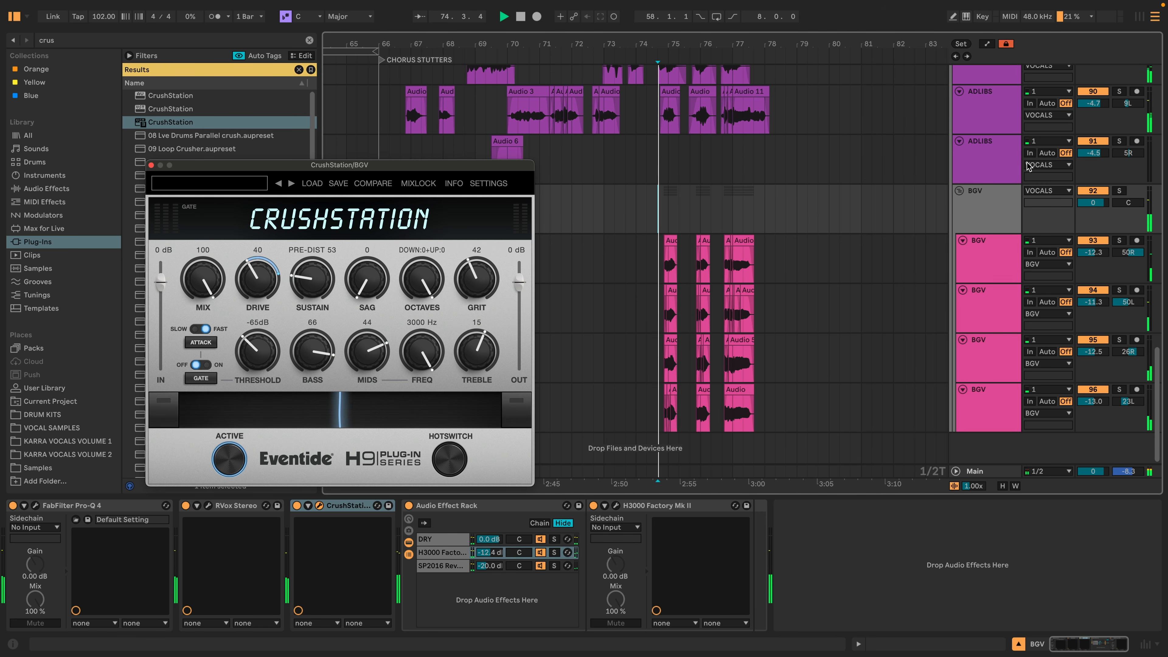
click(1119, 191)
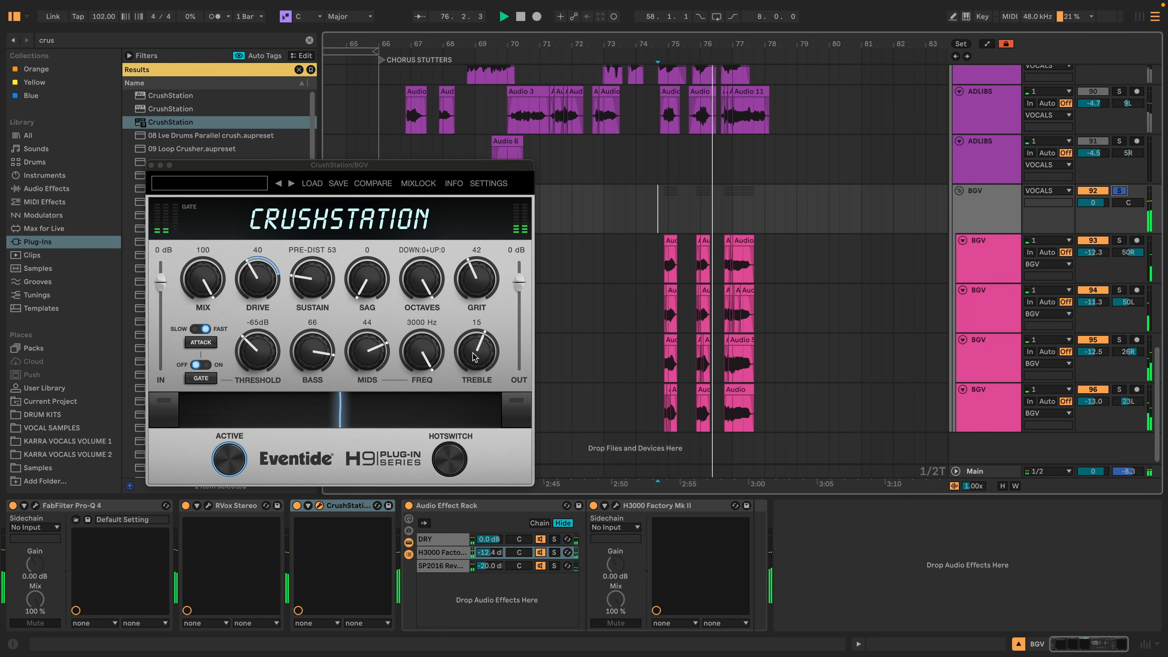
key(space)
Move CrushStation into the BGV group's Audio Effect Rack as its own parallel chain and play the result
click(454, 592)
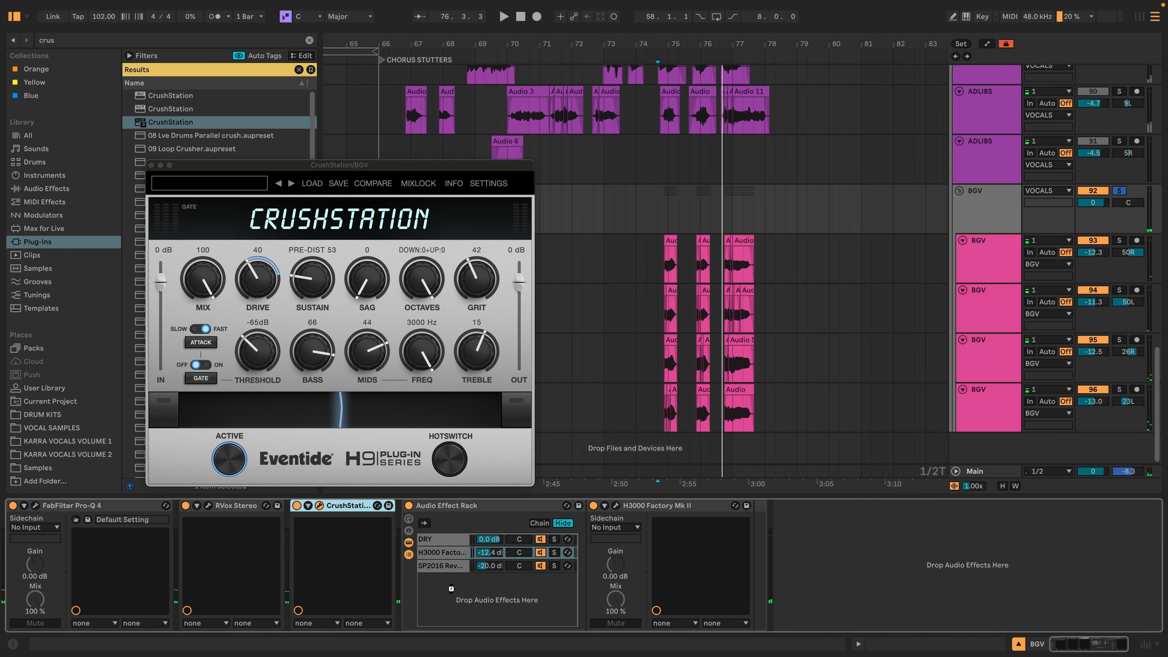
drag(451, 588, 453, 591)
key(space)
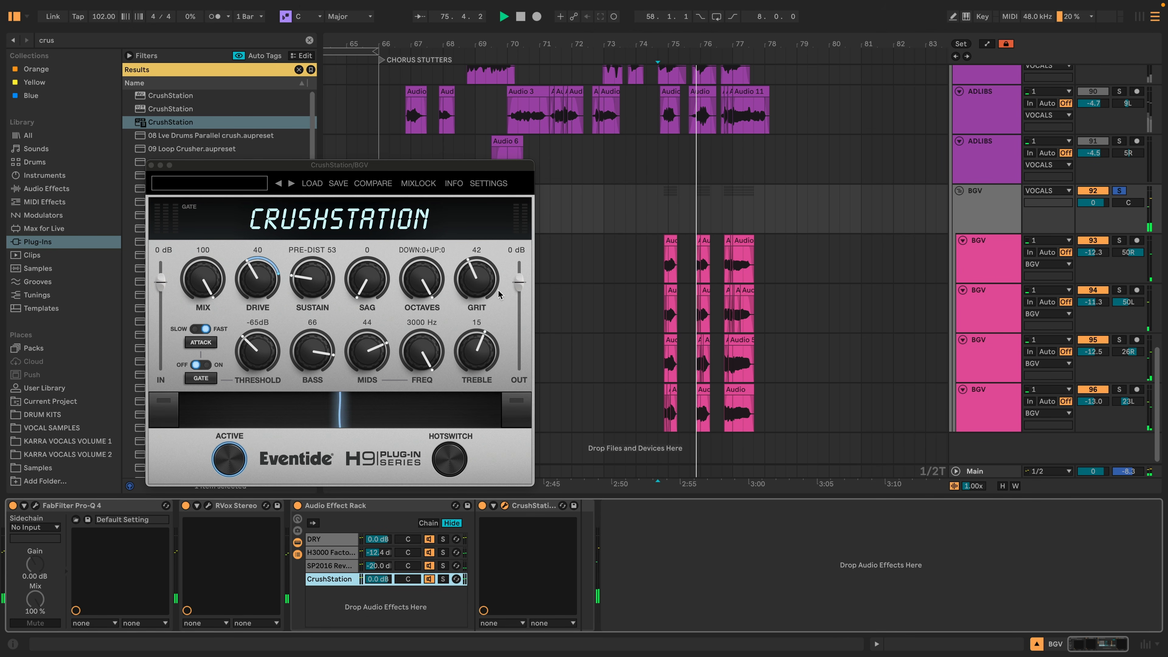
Set CrushStation's Grit to 47 and Drive to 41 while replaying the soloed BGV group
drag(476, 275, 477, 263)
key(space)
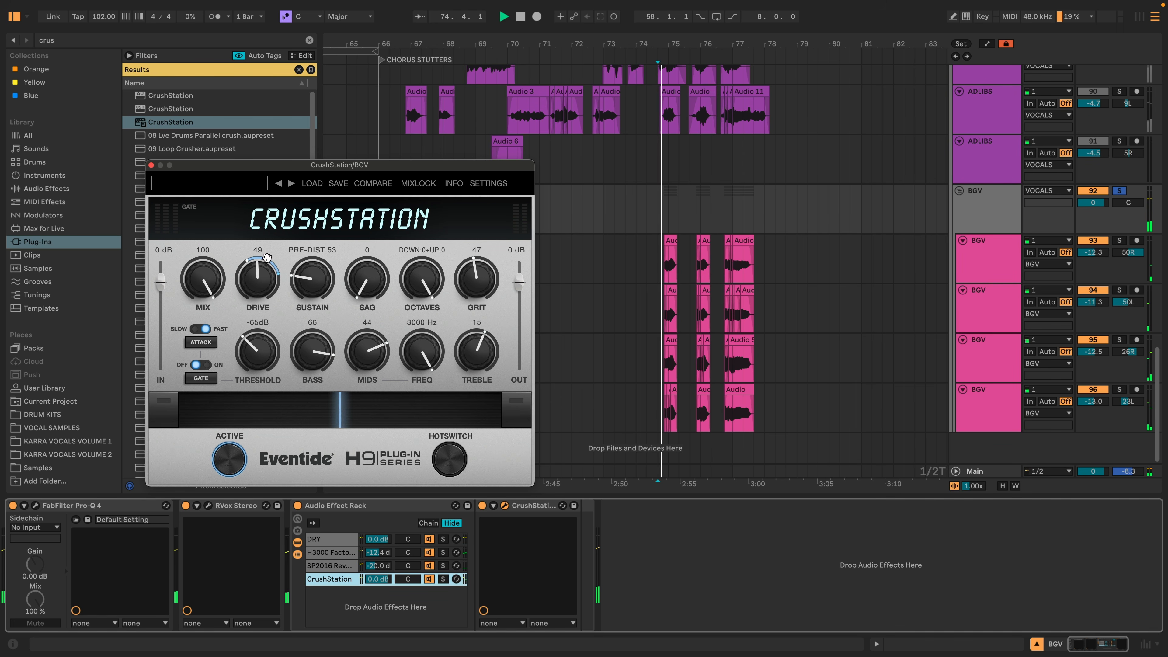
drag(267, 257, 304, 306)
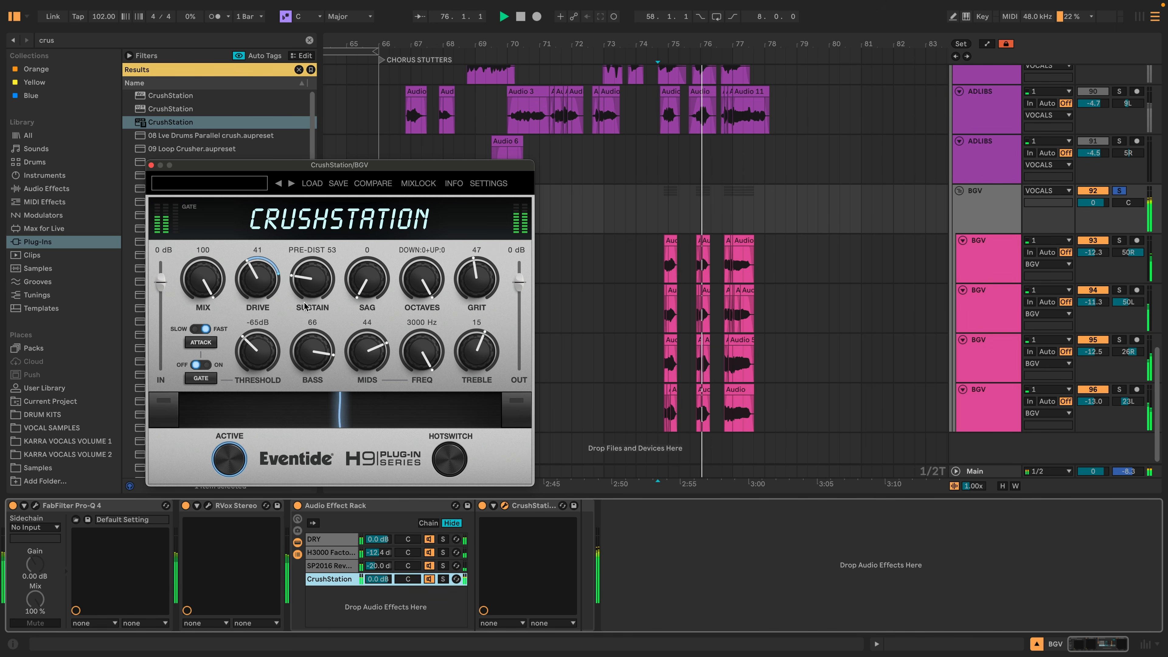
Move Pro-Q 4 to the end of the BGV group's effect chain and shape a gentle low-shelf cut in it
drag(69, 505, 645, 531)
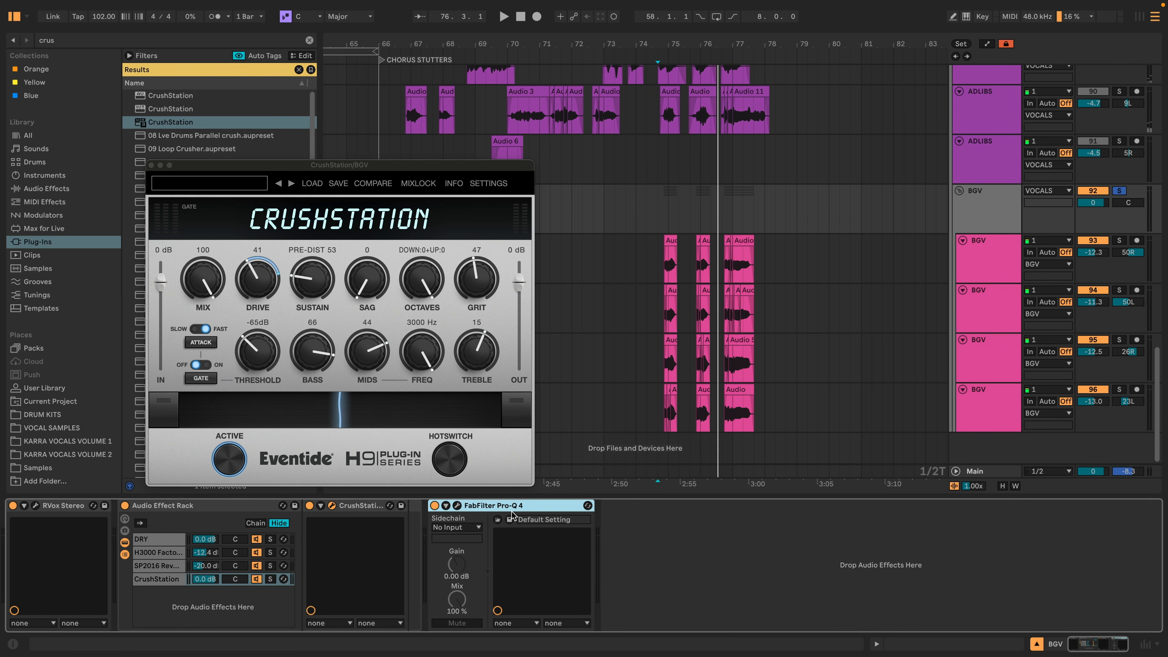
click(455, 505)
click(190, 303)
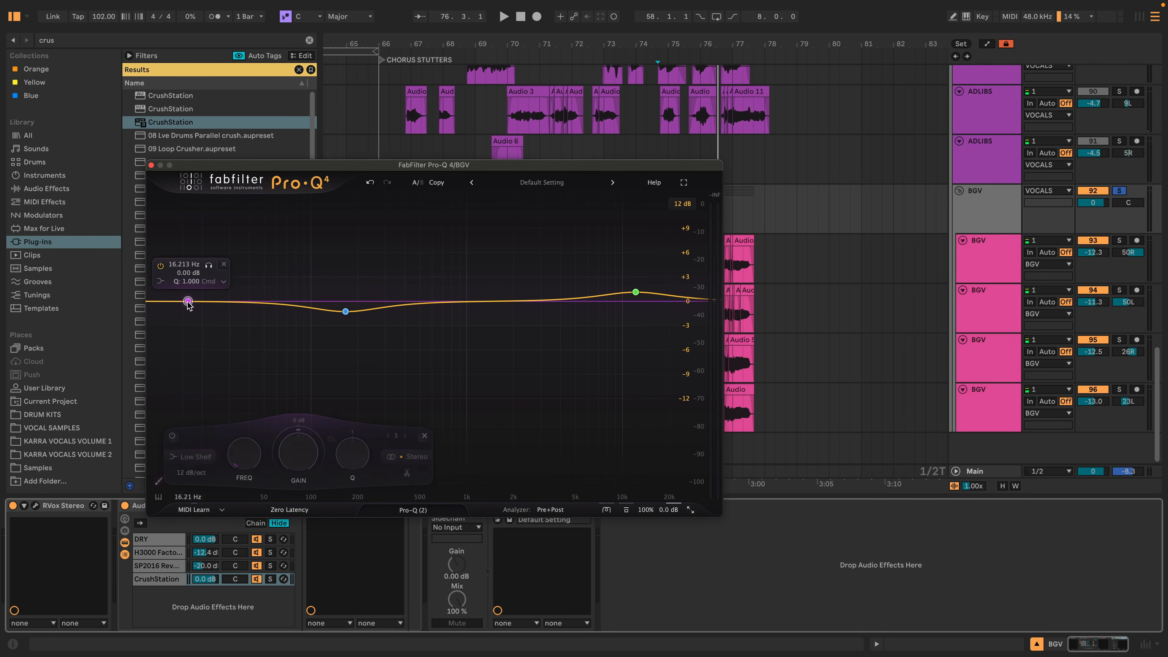
drag(189, 302, 400, 322)
key(space)
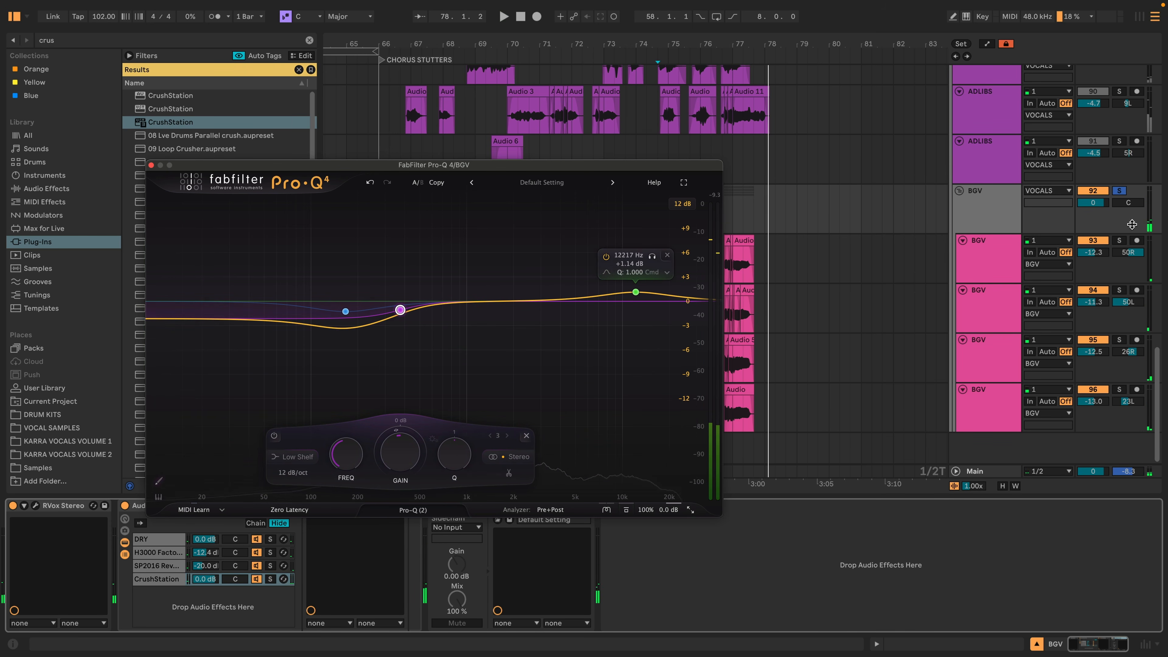
Unsolo the BGV group, play it in the full mix, and close the Pro-Q 4 and CrushStation windows
click(1120, 191)
key(space)
click(151, 165)
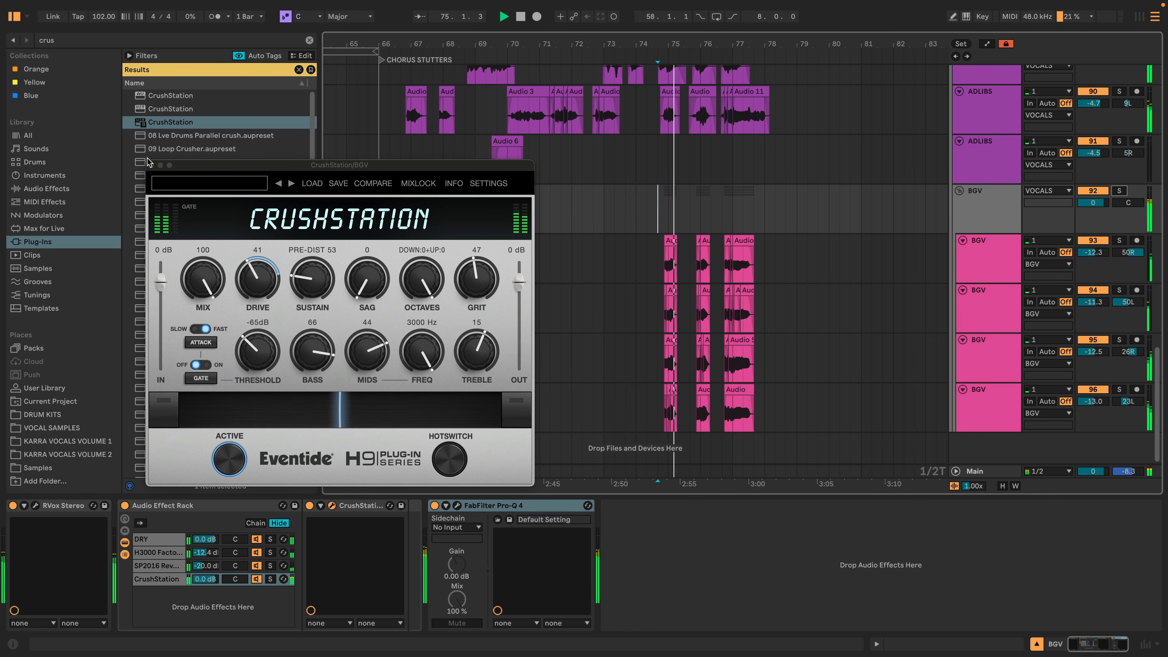
click(150, 164)
Set the BGV group's volume to -6.1 dB and the rack's CrushStation chain to -12.0 dB
drag(1092, 202, 1092, 211)
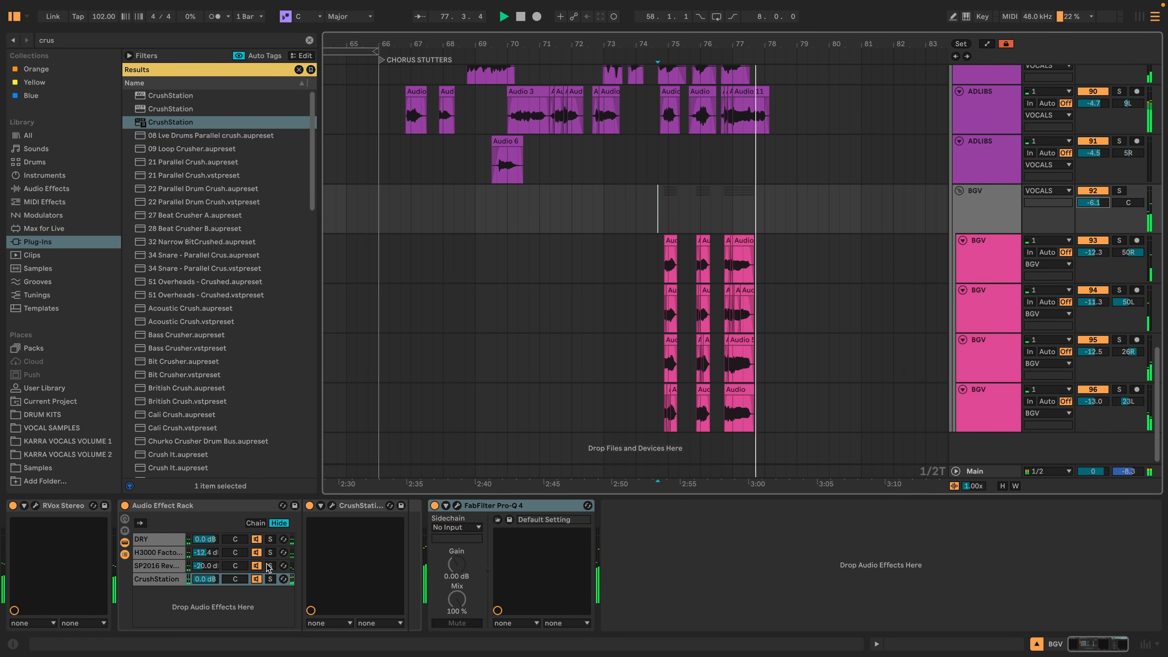
drag(208, 582, 209, 591)
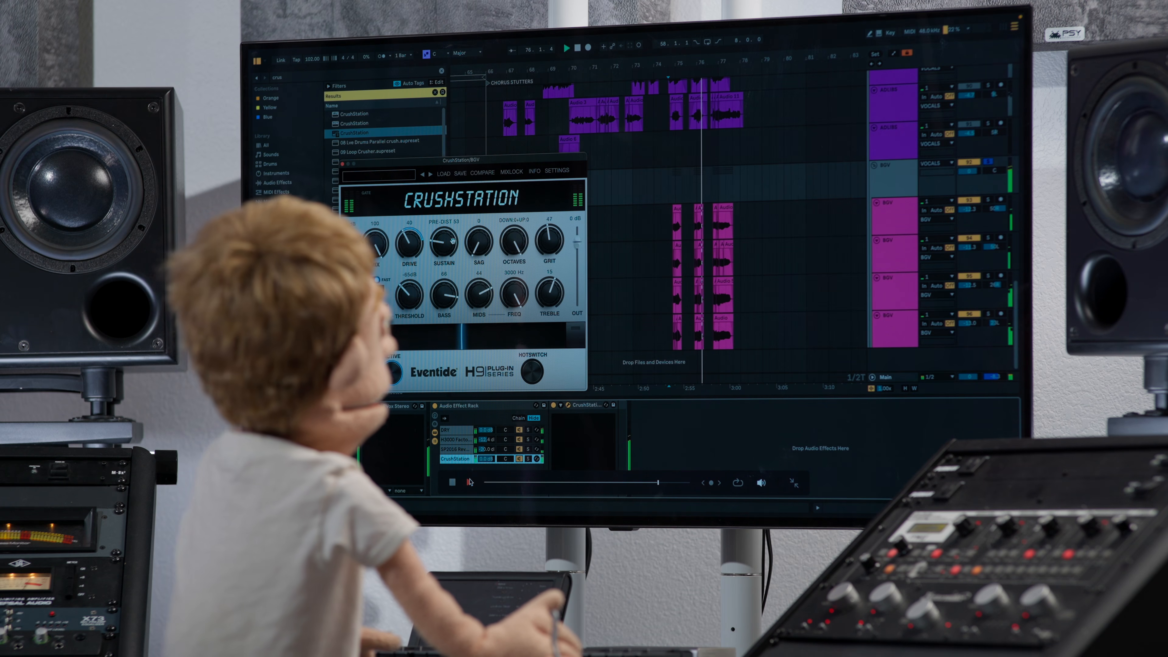
drag(415, 228, 416, 240)
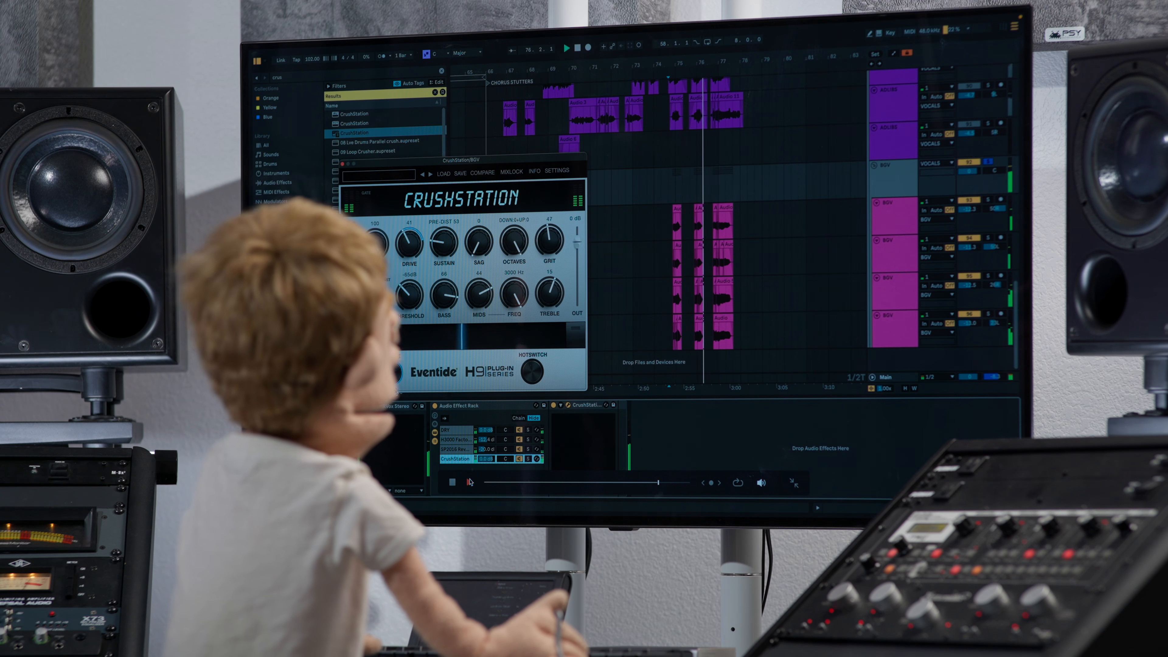
key(space)
drag(480, 407, 655, 422)
click(536, 405)
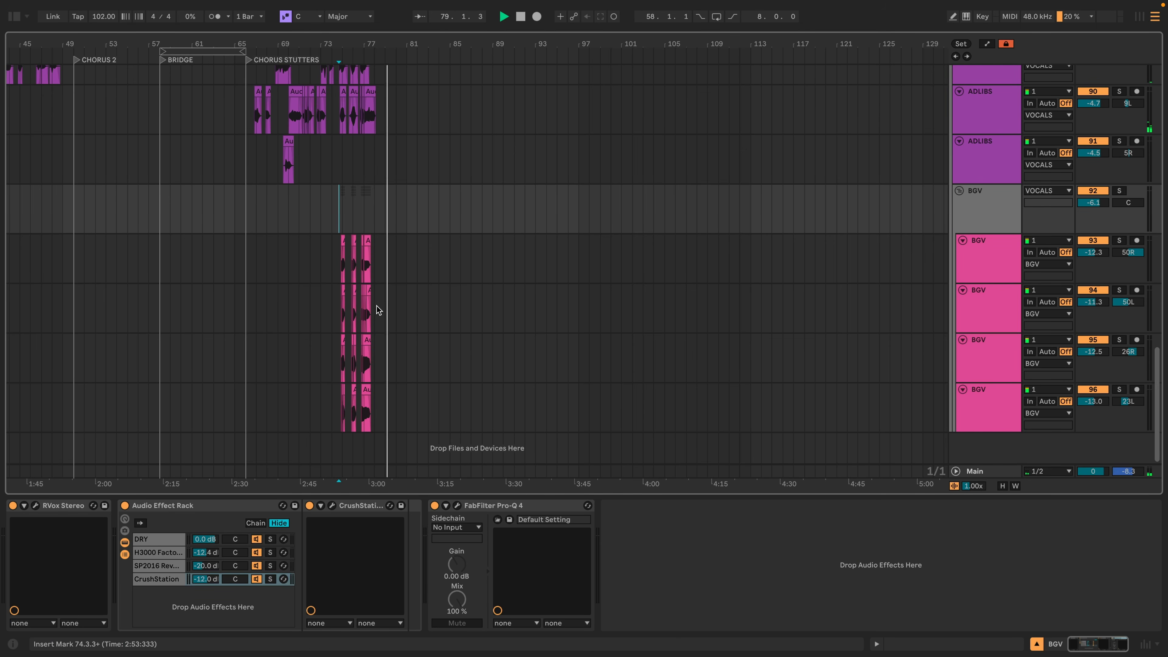
scroll(366, 294, up, 15)
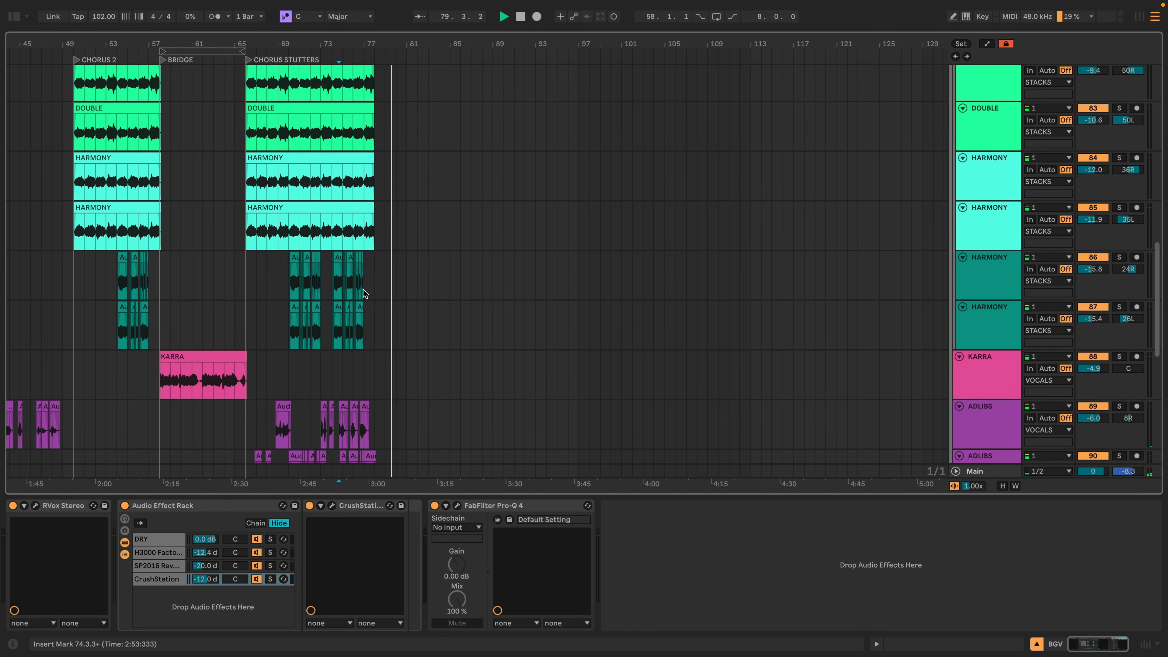
drag(117, 41, 450, 47)
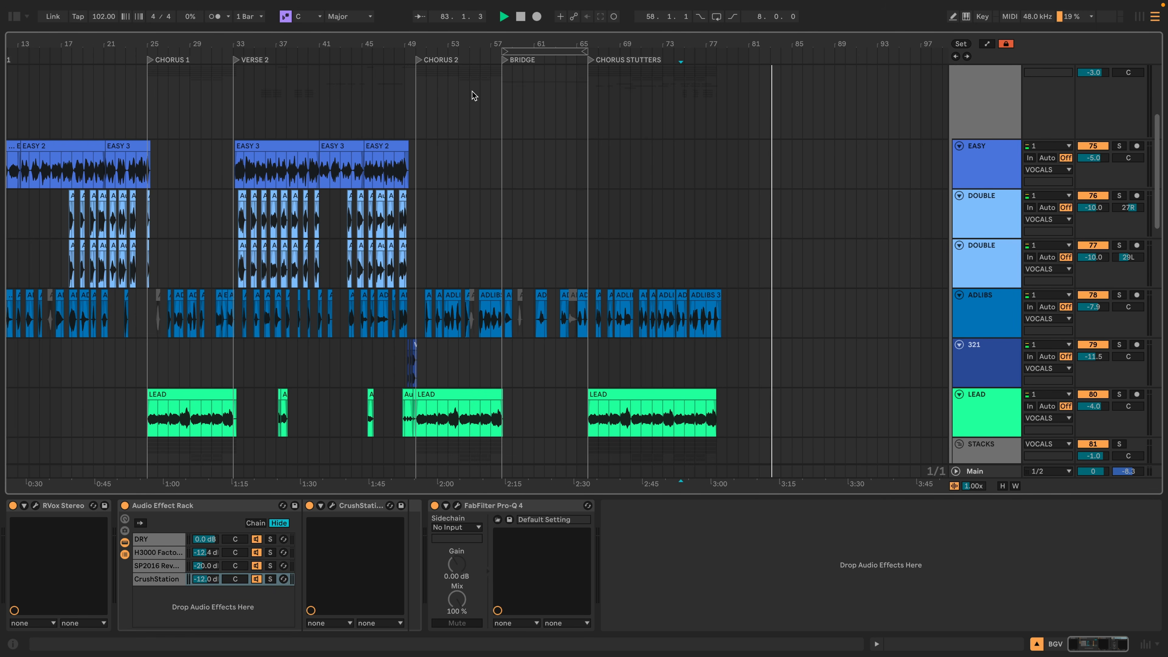
scroll(498, 159, down, 8)
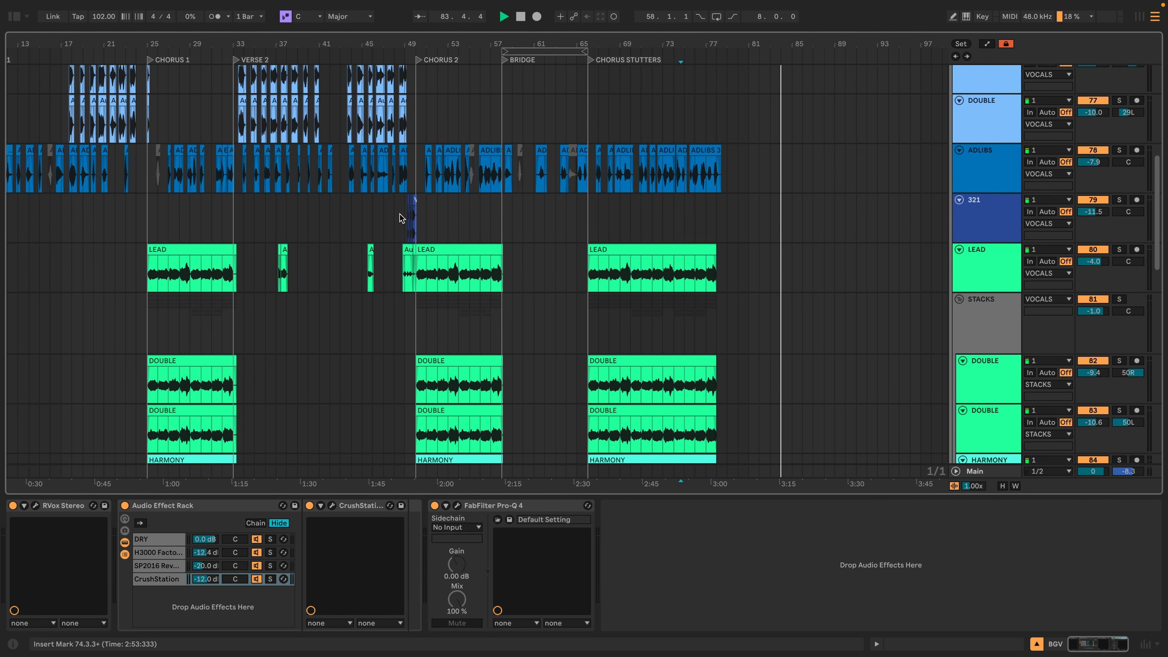
click(402, 218)
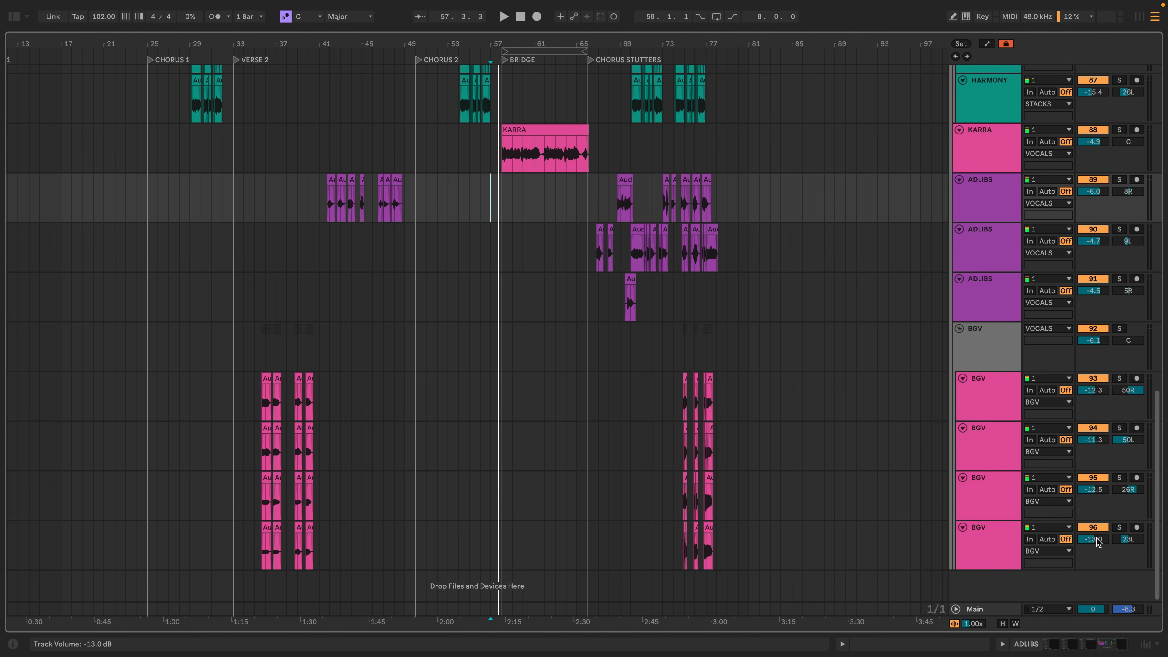
Show the Main track's devices and open the StandardCLIP and Pro-L 2 windows beside each other
click(974, 610)
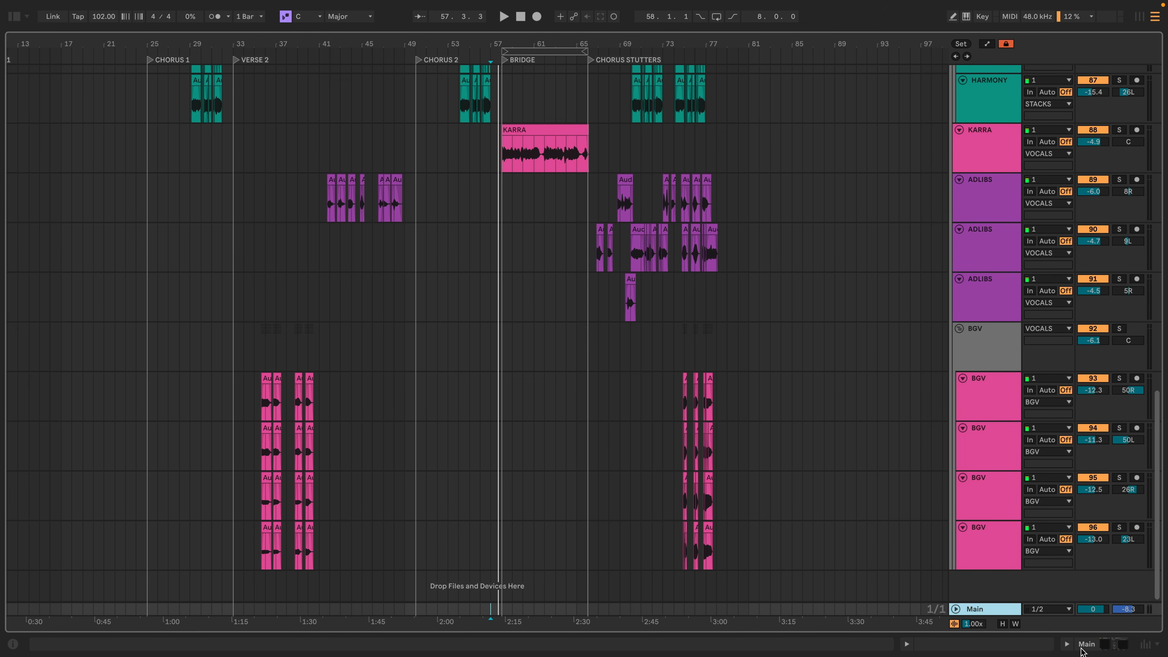
click(1101, 646)
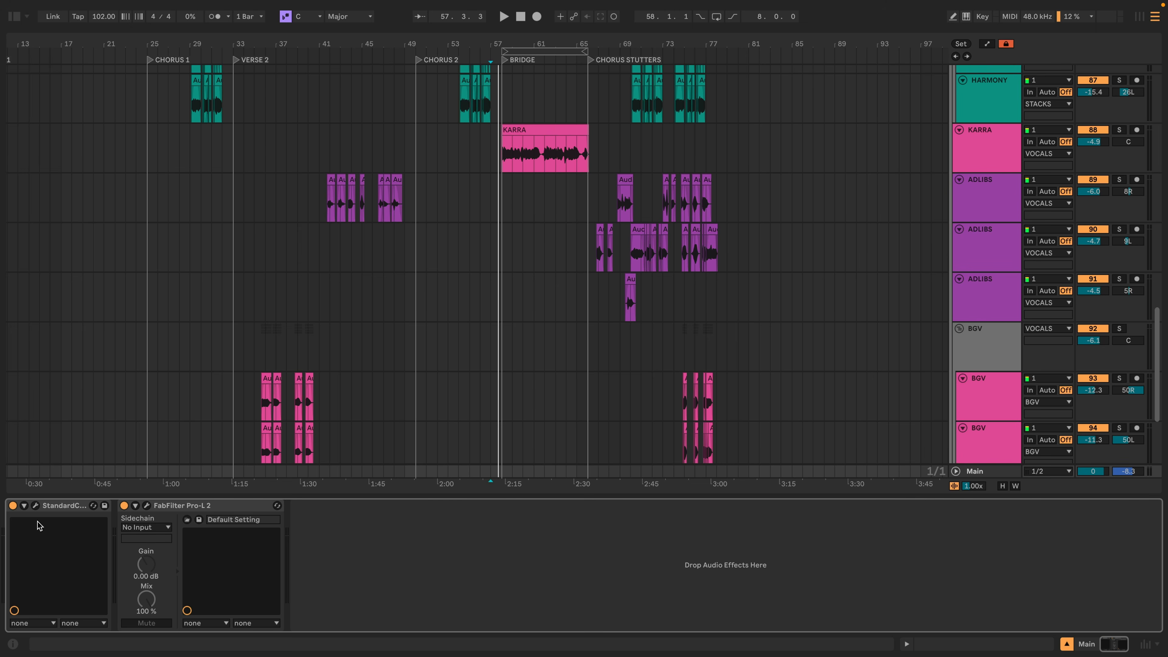
click(34, 505)
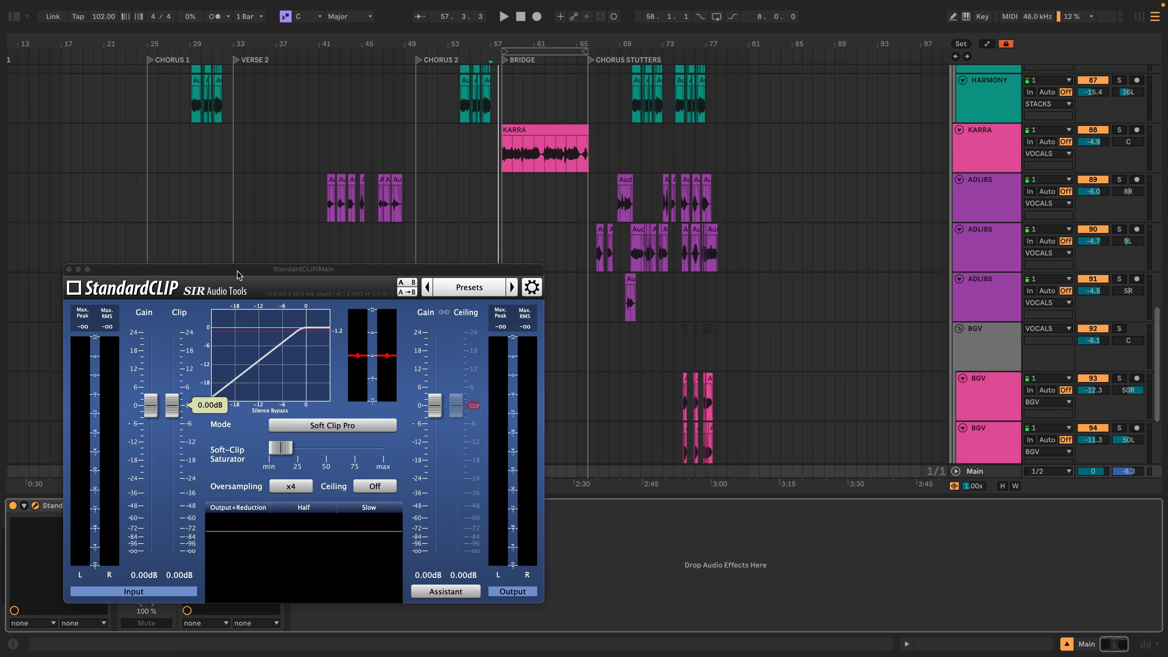
drag(237, 272, 192, 58)
click(146, 506)
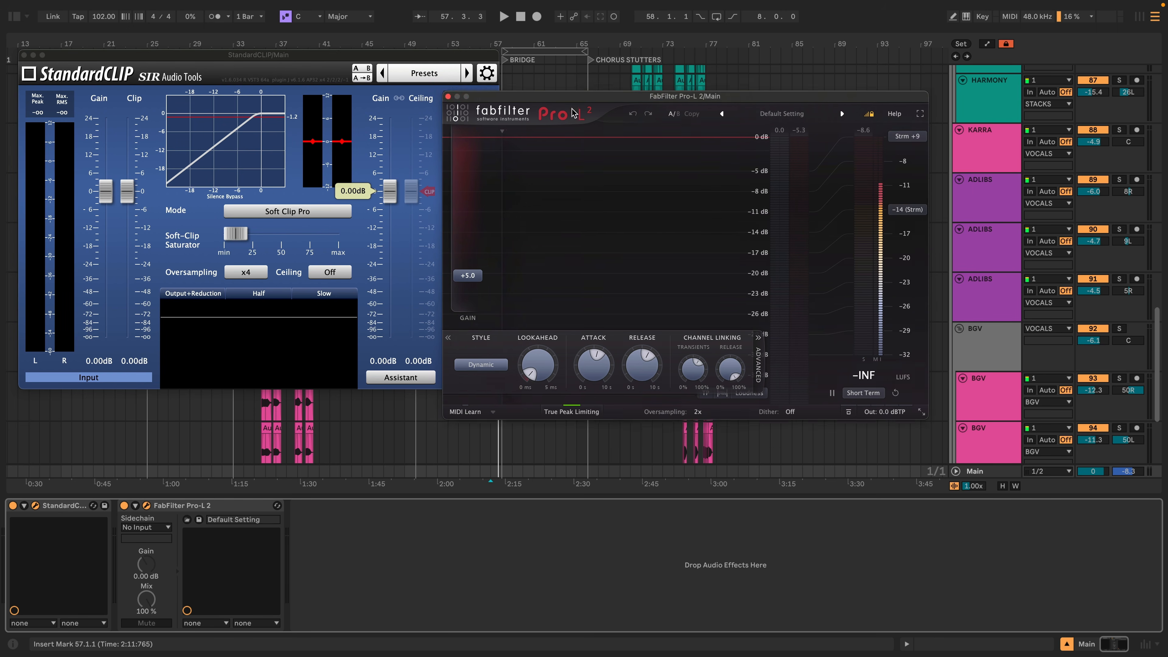
drag(508, 88, 535, 230)
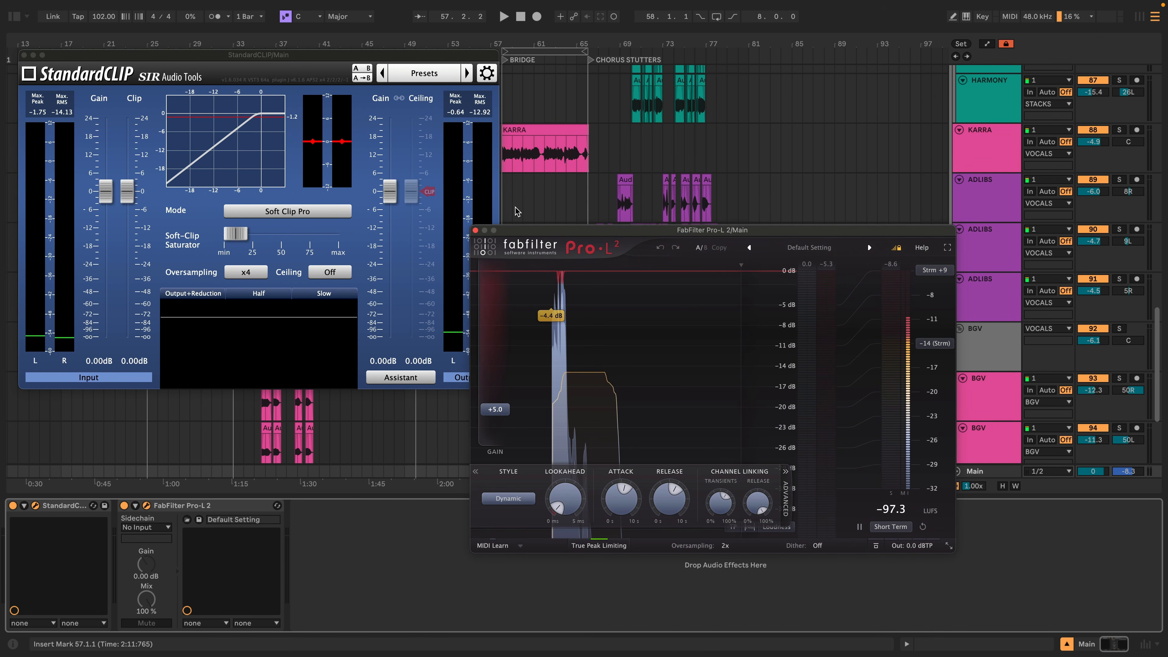
Raise StandardCLIP's Soft-Clip Saturator to just under 25 while playing the CHORUS STUTTERS section from bar 66
key(space)
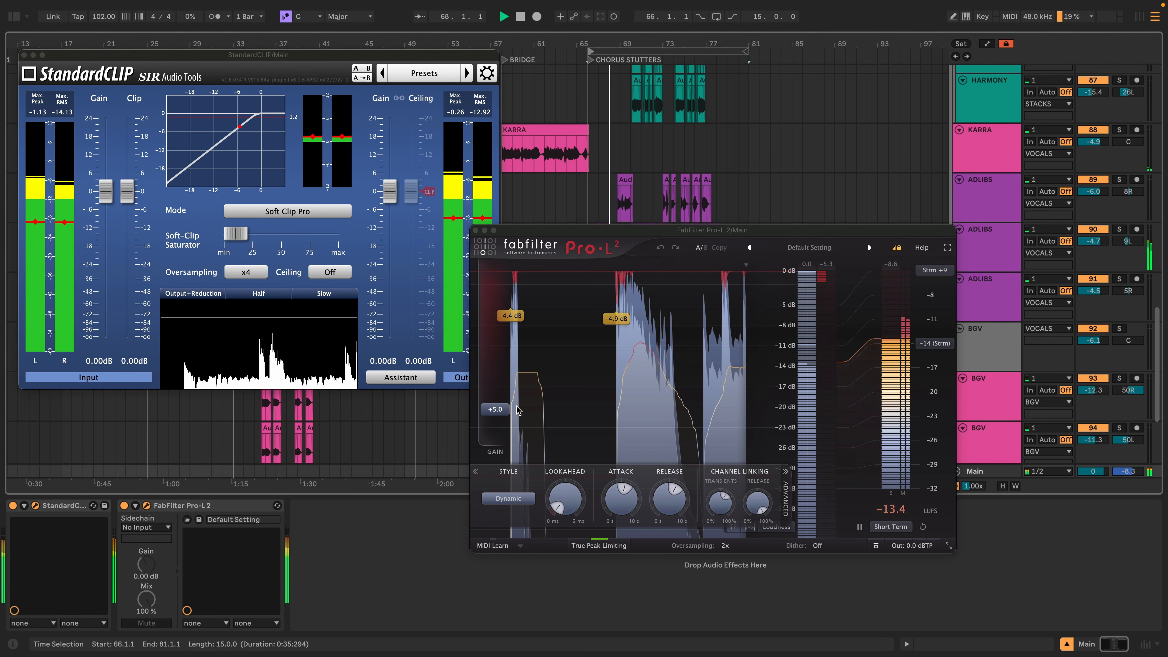
click(242, 235)
drag(243, 235, 250, 234)
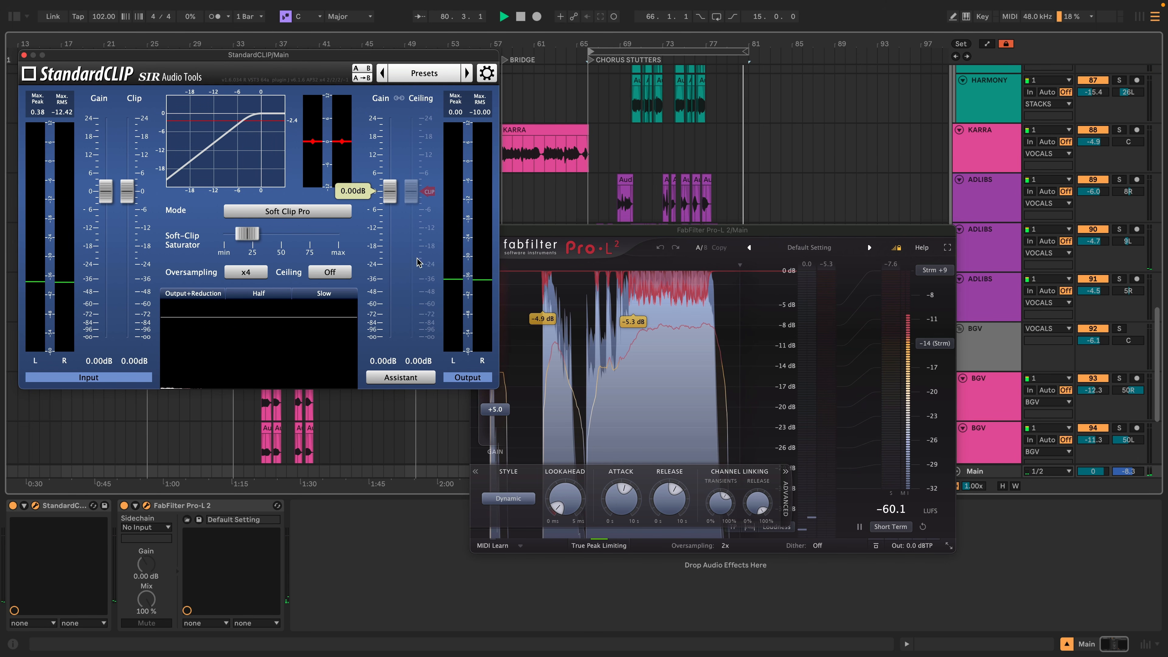
Set Pro-L 2's attack to about 1.299 sec and shorten its release while replaying the CHORUS STUTTERS section
drag(539, 239, 142, 211)
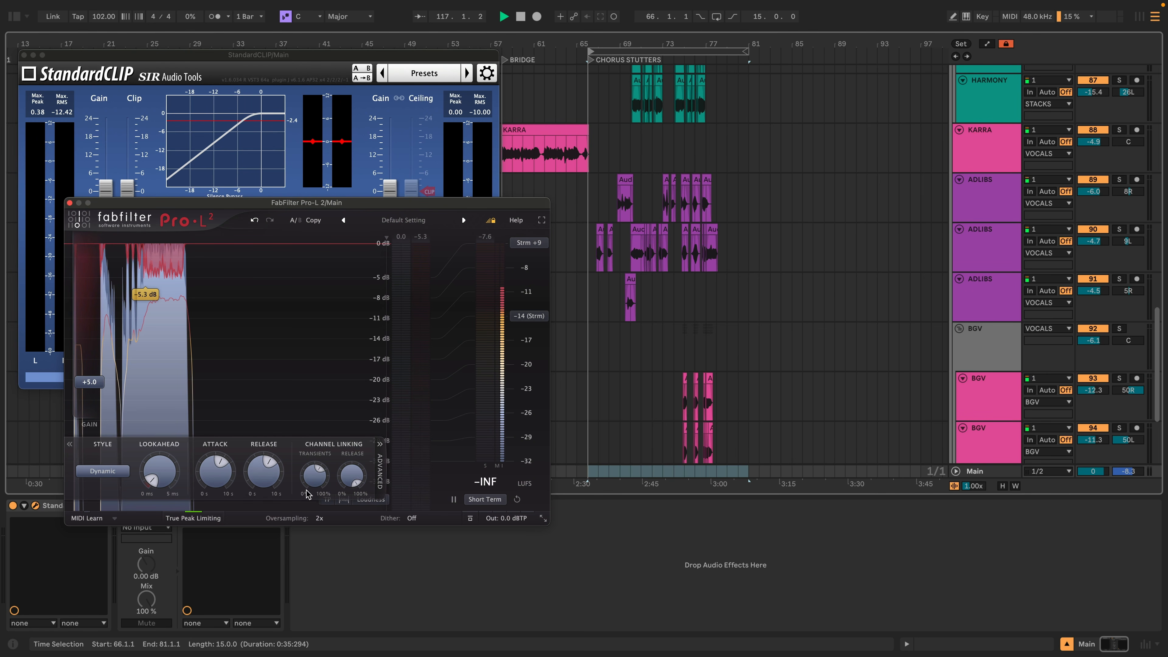
mouse_move(312, 479)
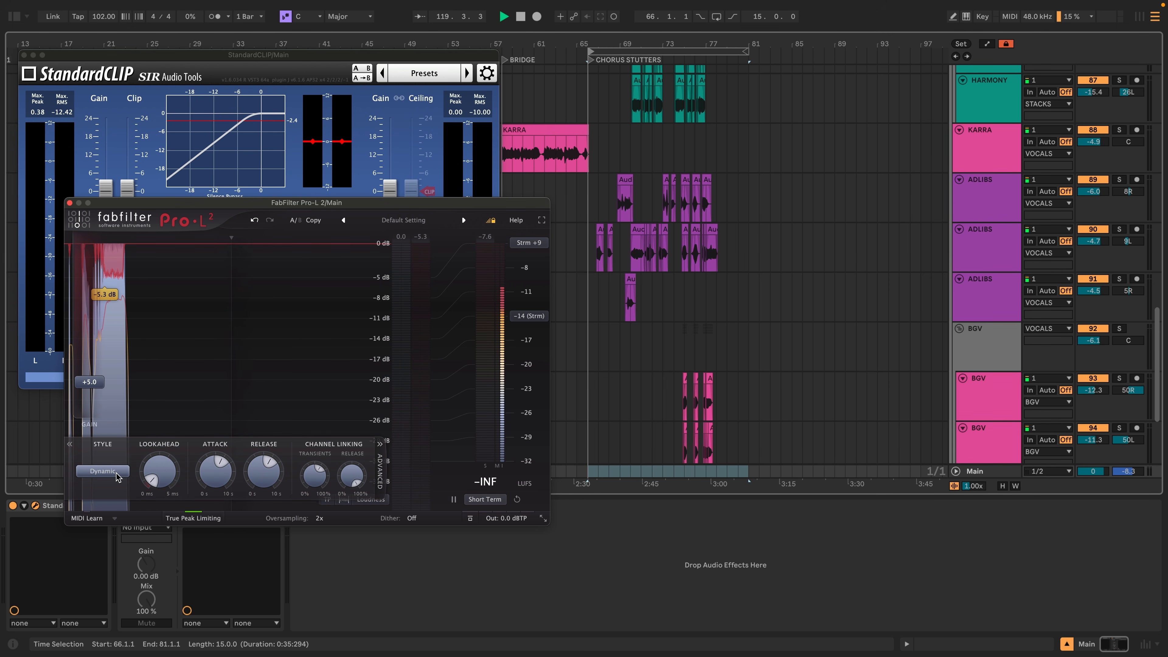
key(space)
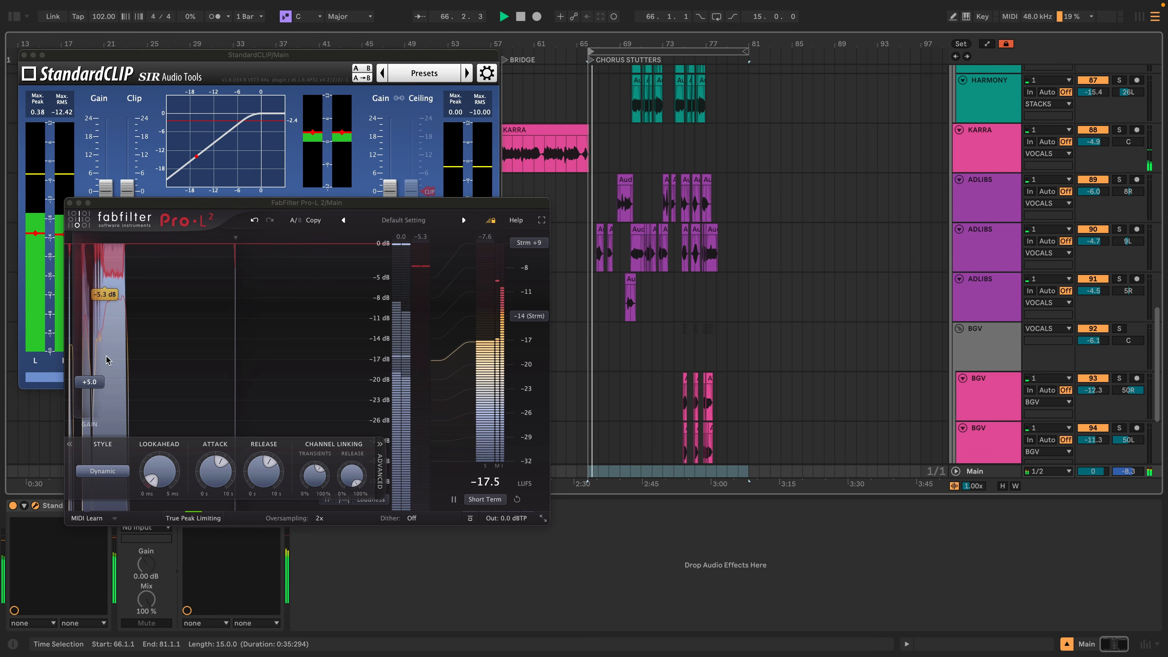
drag(220, 458, 242, 306)
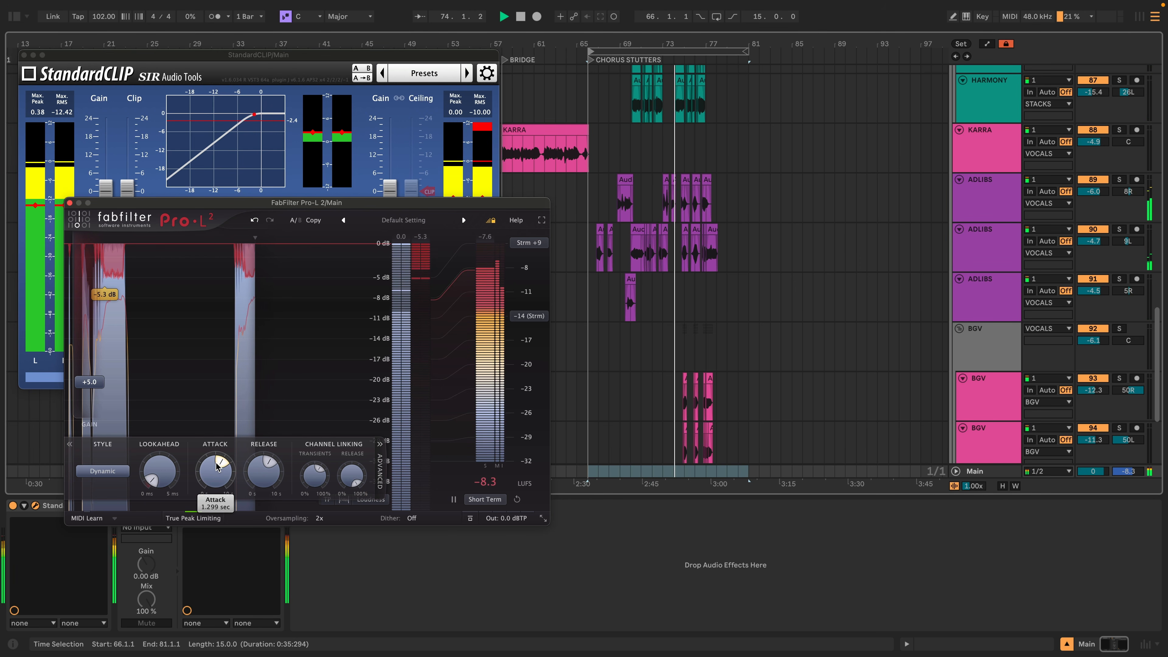
mouse_move(264, 462)
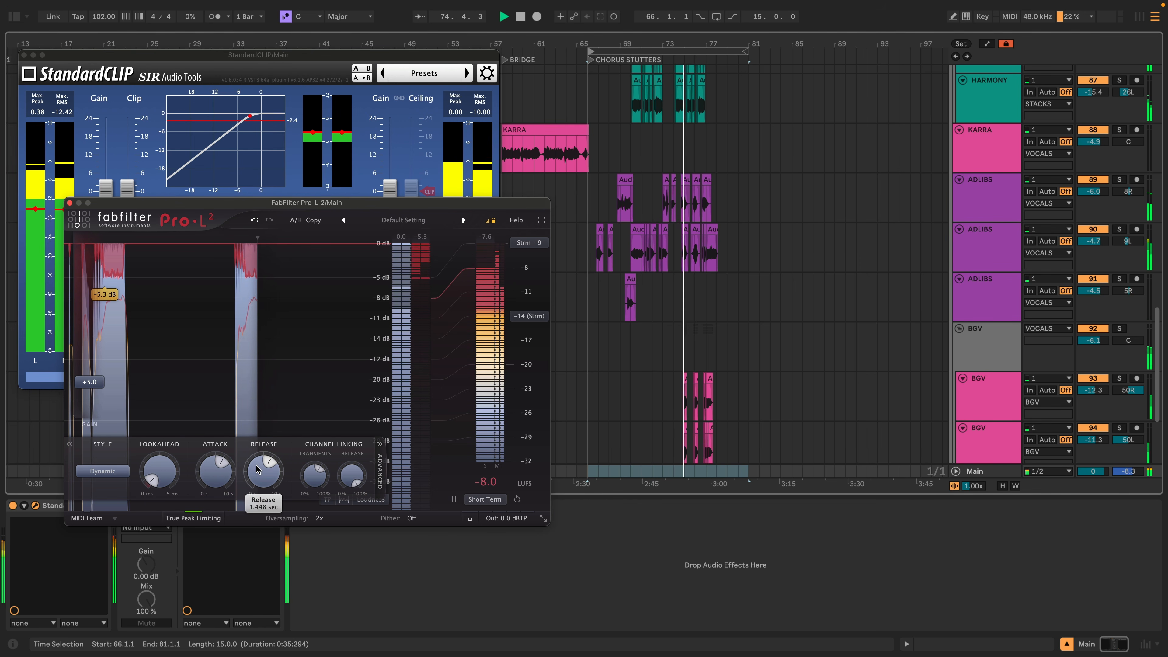
mouse_move(263, 462)
mouse_down()
mouse_move(289, 365)
mouse_move(256, 553)
mouse_move(257, 623)
mouse_move(254, 563)
mouse_move(280, 453)
mouse_up()
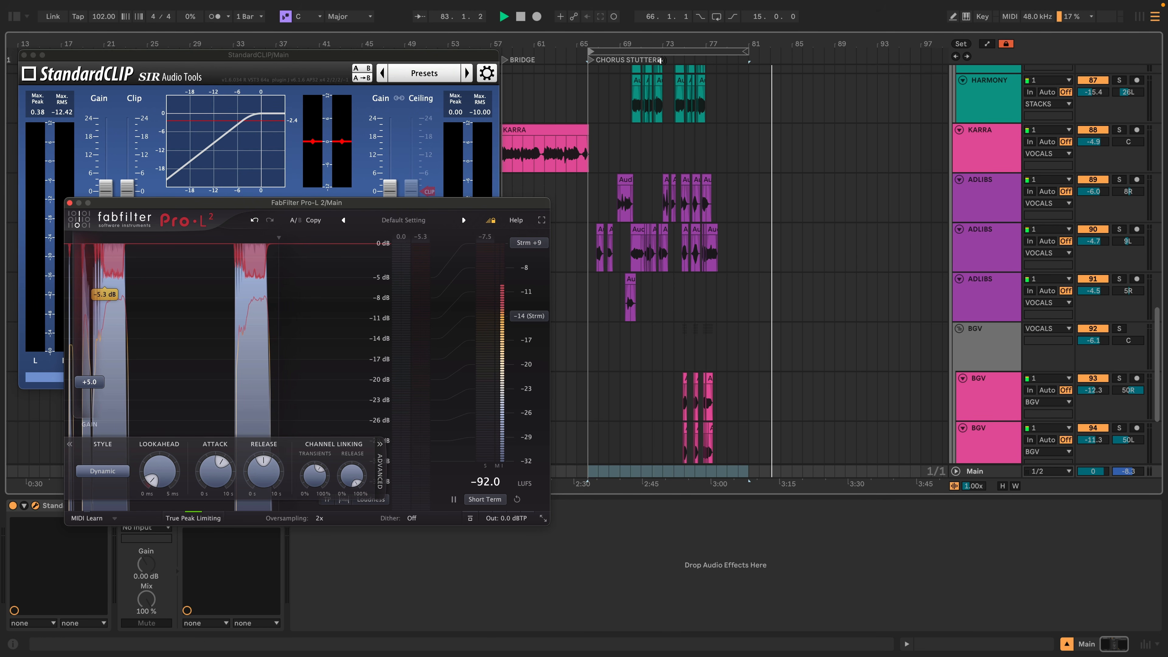
Lengthen Pro-L 2's release again during playback from bar 73, and replay the chorus entry from bar 65
click(657, 60)
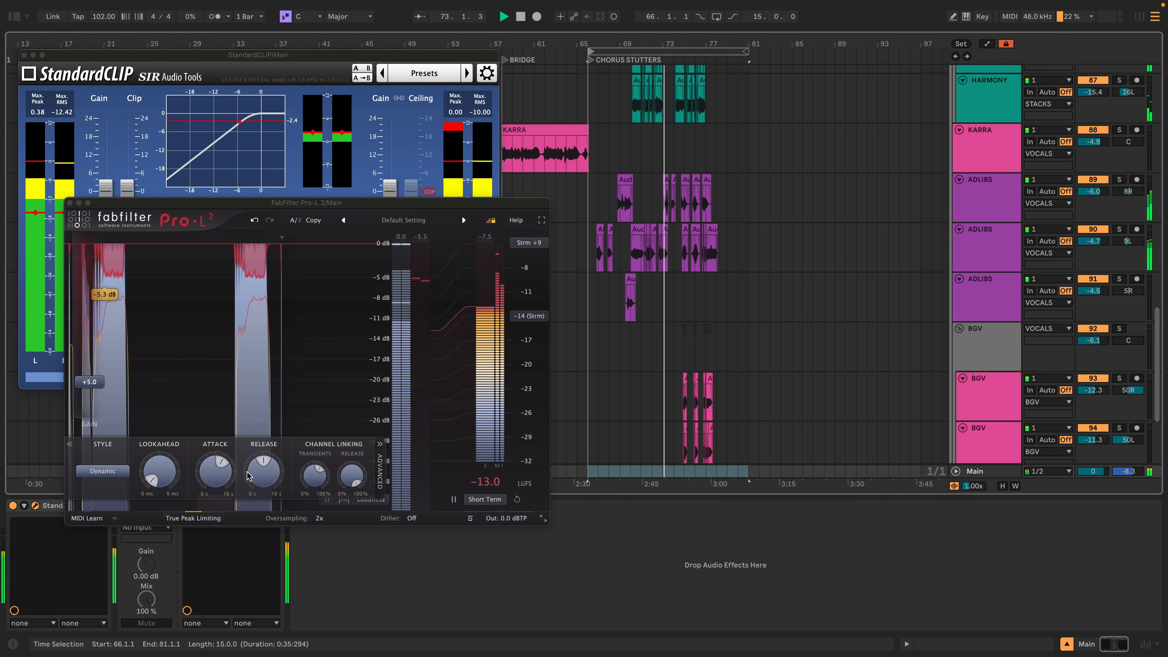
mouse_move(256, 478)
mouse_down()
mouse_move(271, 428)
mouse_move(269, 460)
mouse_move(219, 555)
mouse_move(204, 629)
mouse_move(250, 477)
mouse_up()
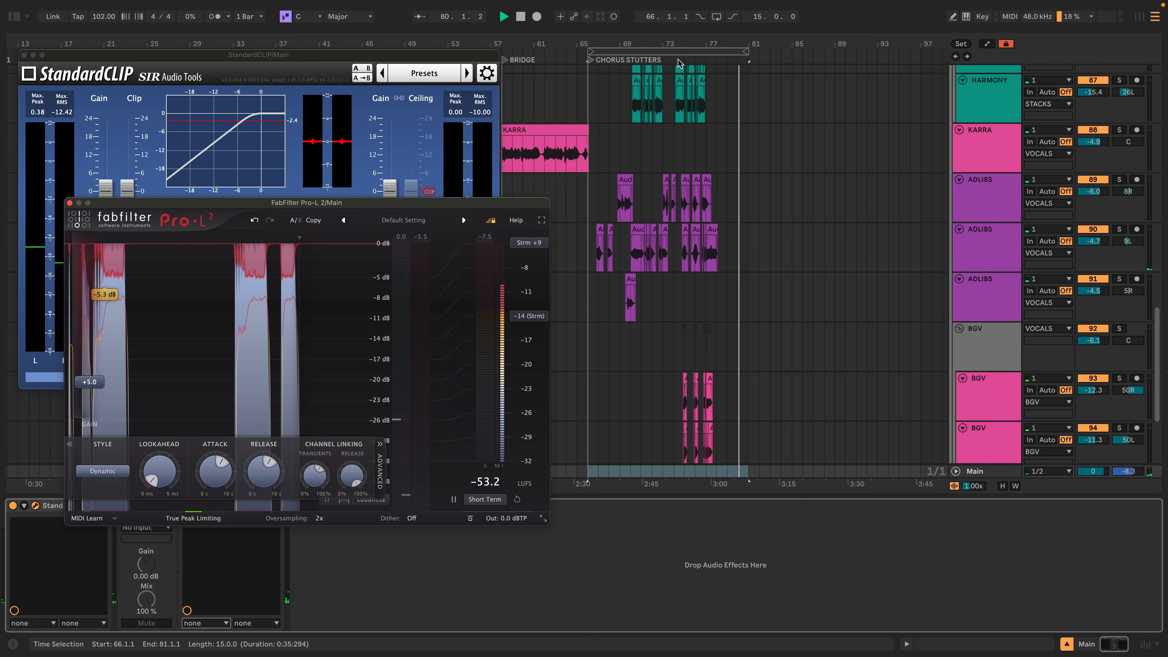
click(580, 61)
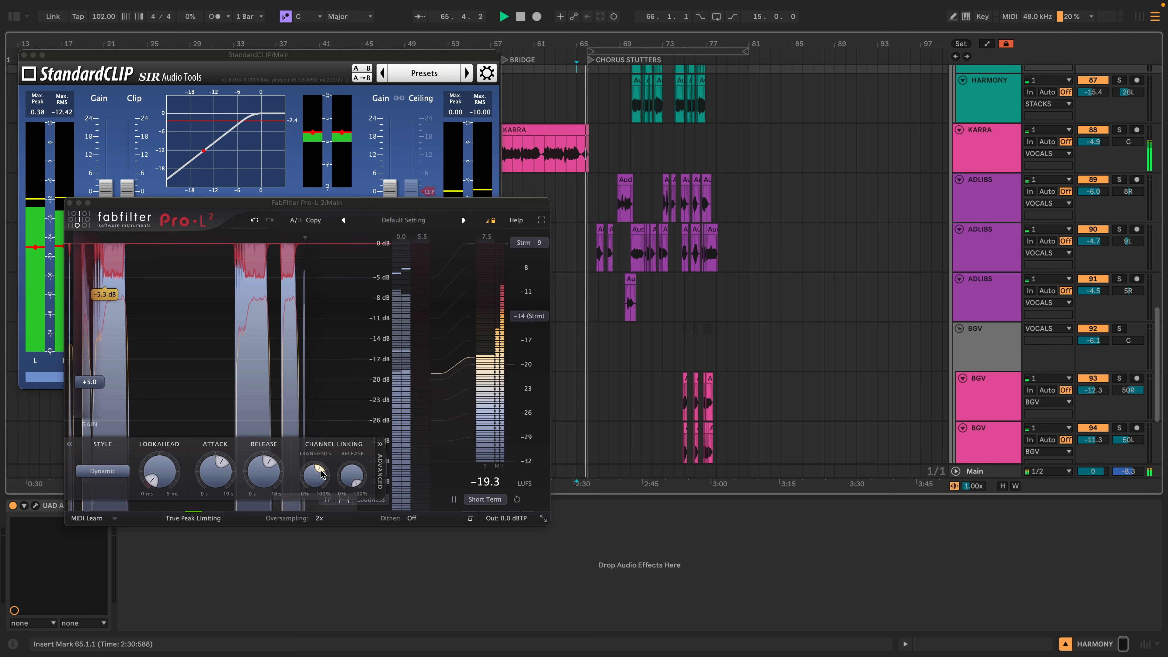
Try different Channel Link Transients amounts in Pro-L 2, including 64%, while the CHORUS STUTTERS section plays
drag(321, 472, 334, 350)
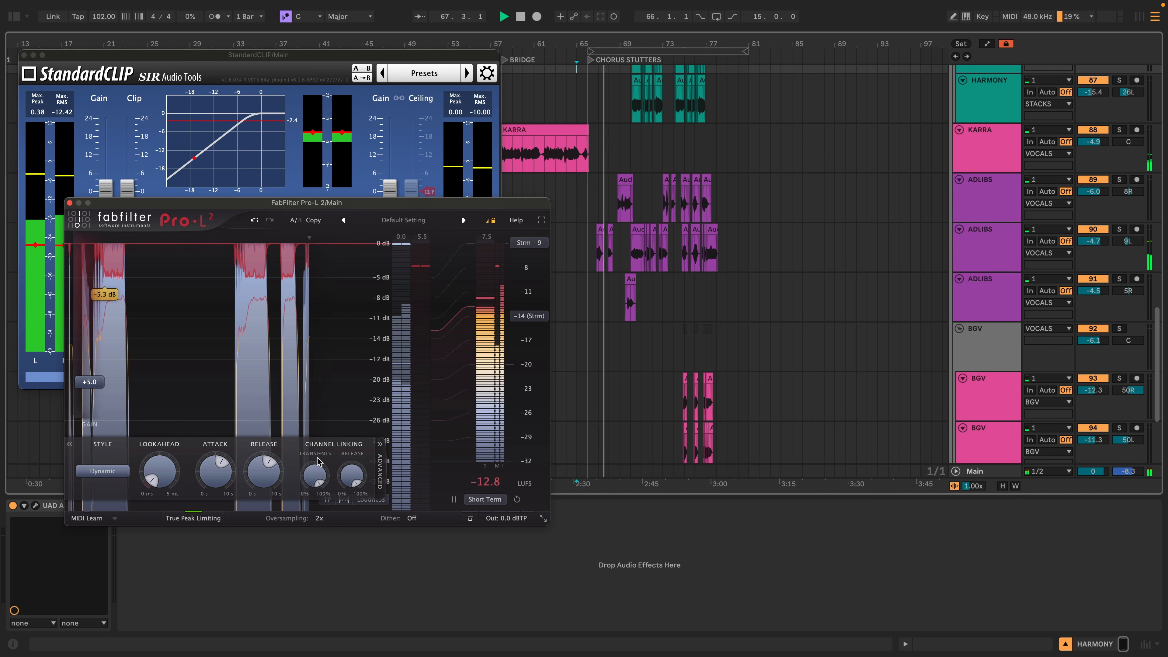
drag(315, 478, 277, 572)
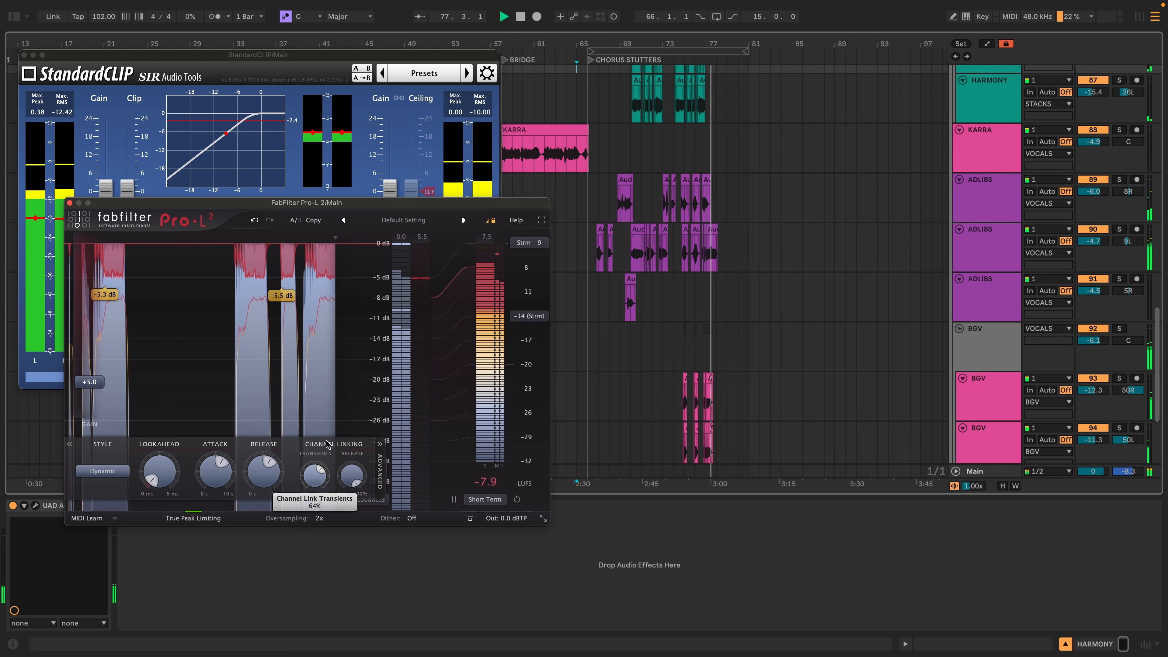
drag(327, 444, 312, 486)
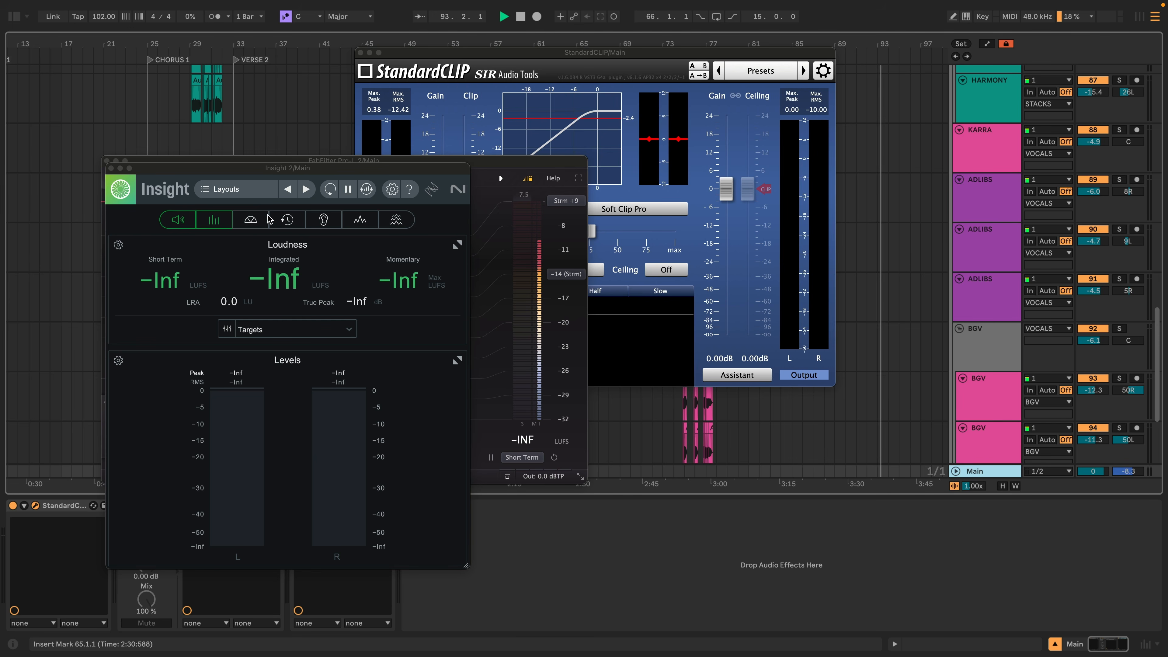
Enable Insight 2's Sound Field, Spectrum and Spectrogram modules and move its window clear of Pro-L 2
click(566, 229)
click(597, 220)
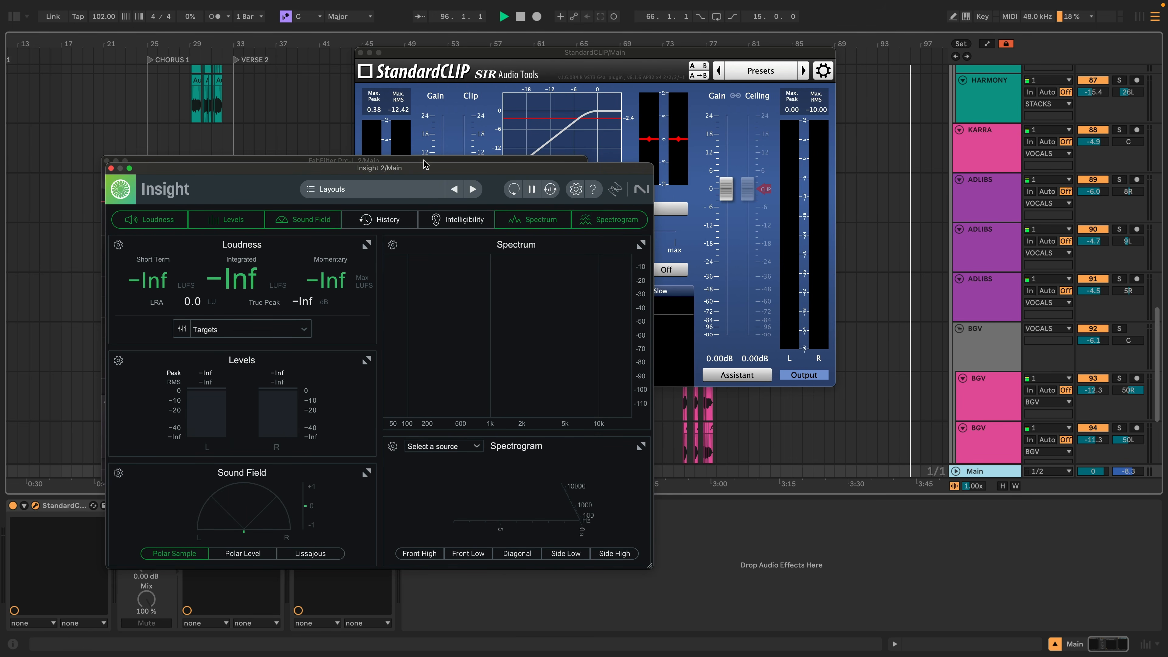
drag(425, 167, 849, 222)
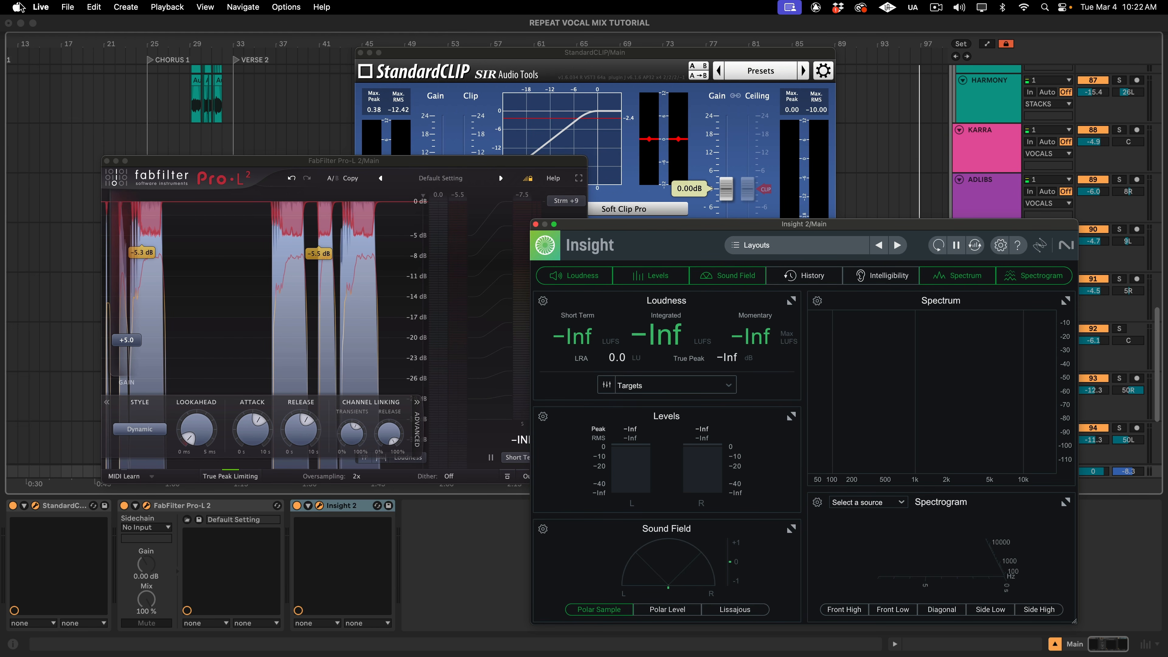
Check the computer's chip and memory details in the system information window, and close it
click(19, 6)
click(44, 20)
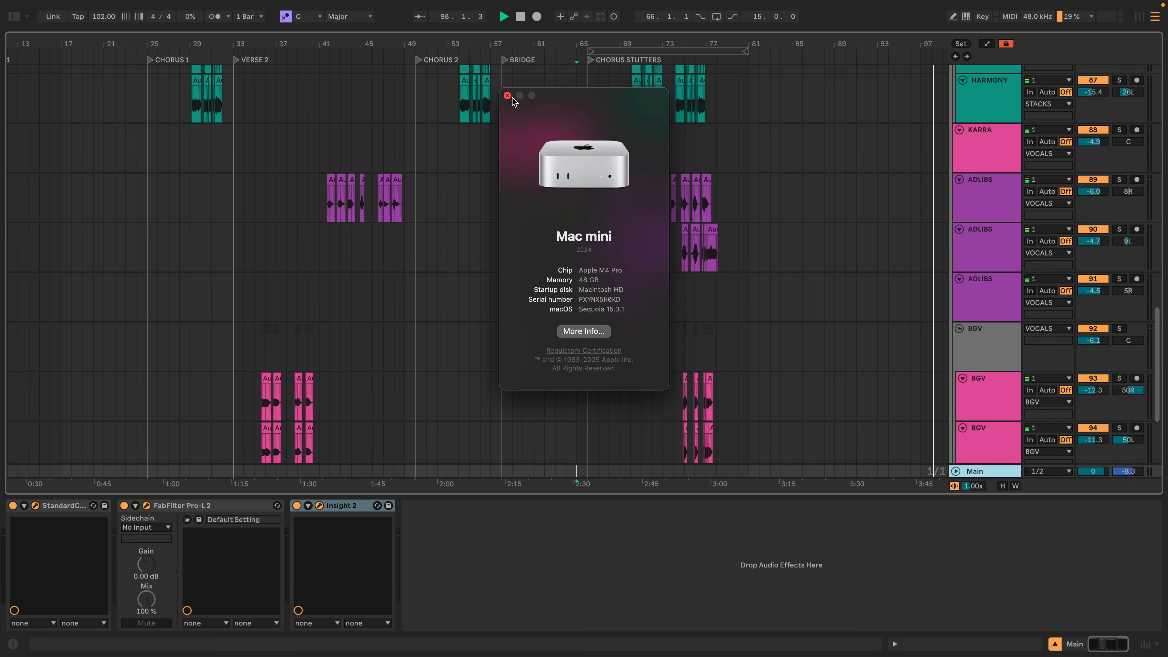
click(507, 96)
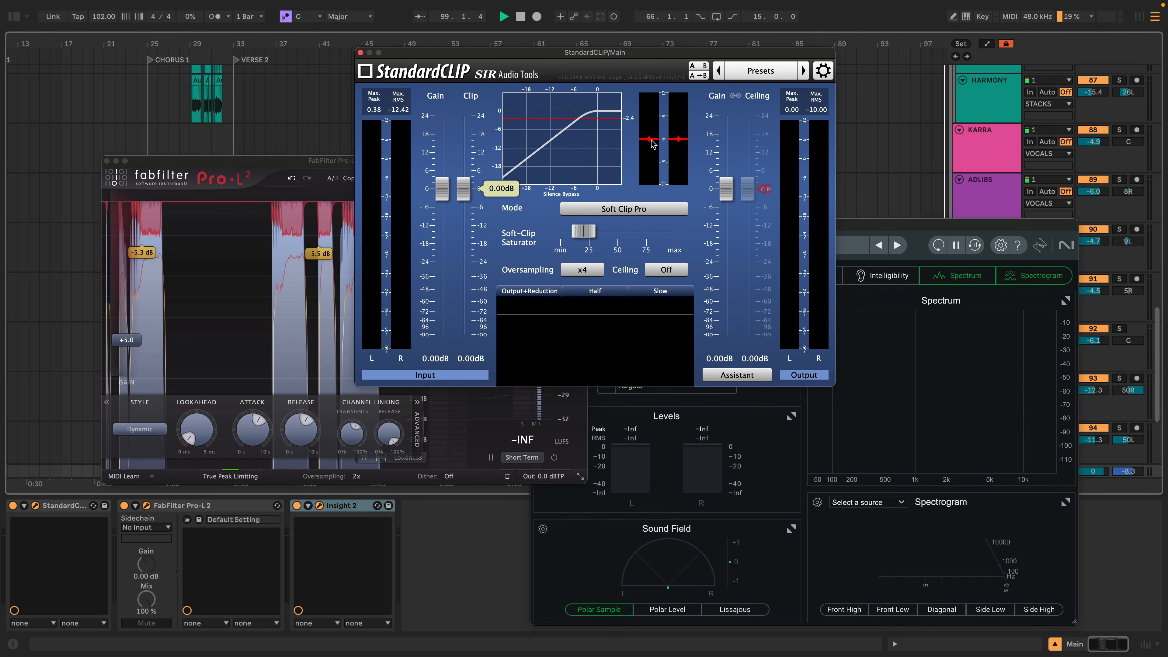
Try StandardCLIP's output gain at -13.90 dB, and reset it to 0 dB while CHORUS STUTTERS plays from bar 66
drag(726, 188, 721, 216)
scroll(943, 119, up, 15)
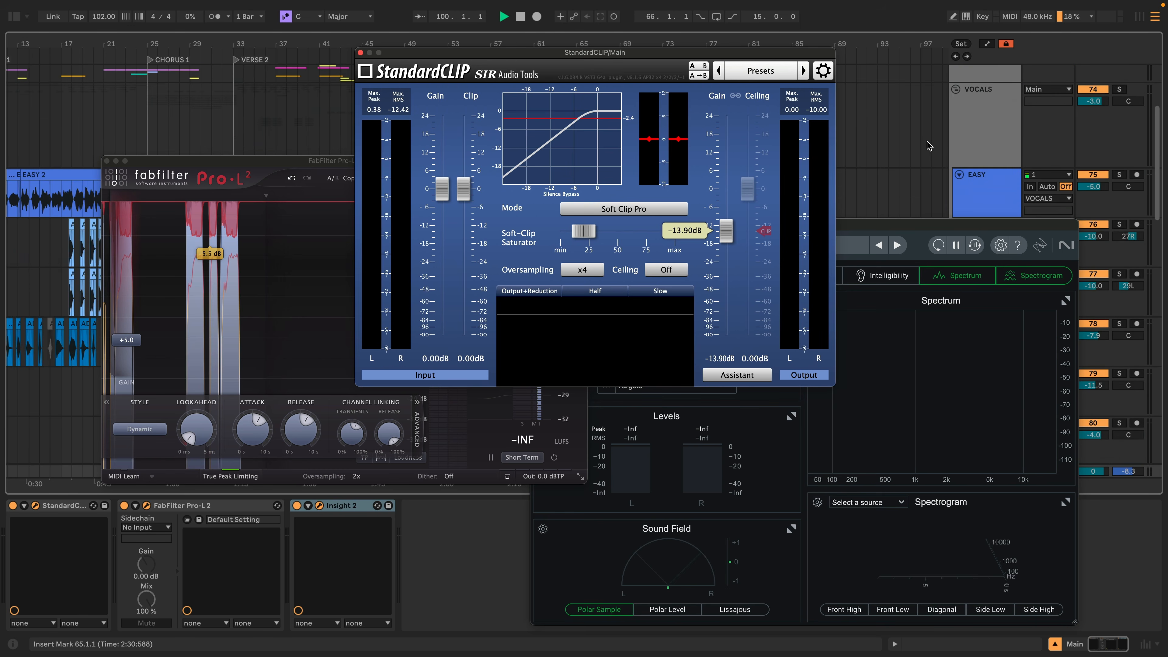
scroll(925, 138, down, 12)
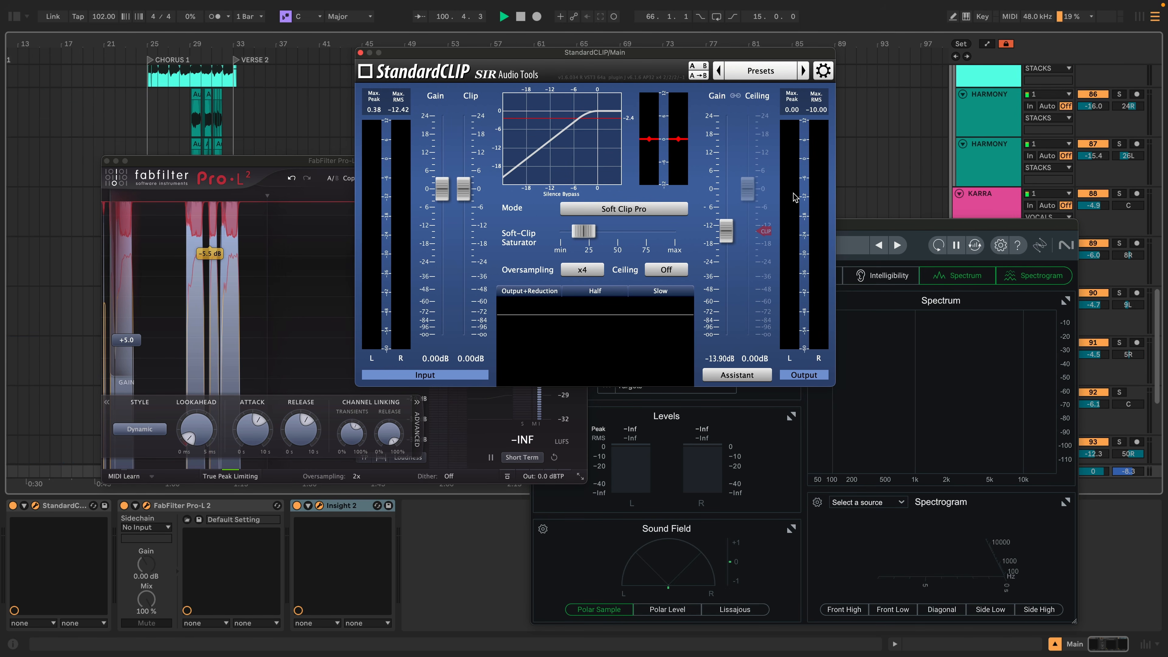
drag(689, 57, 444, 280)
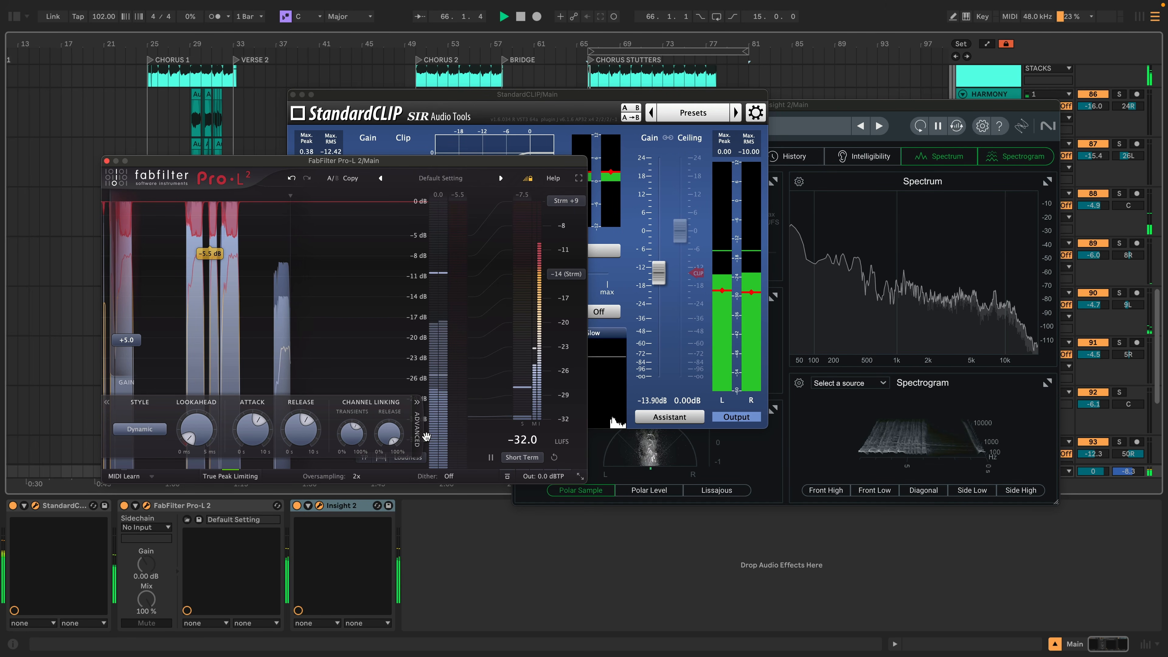
click(665, 266)
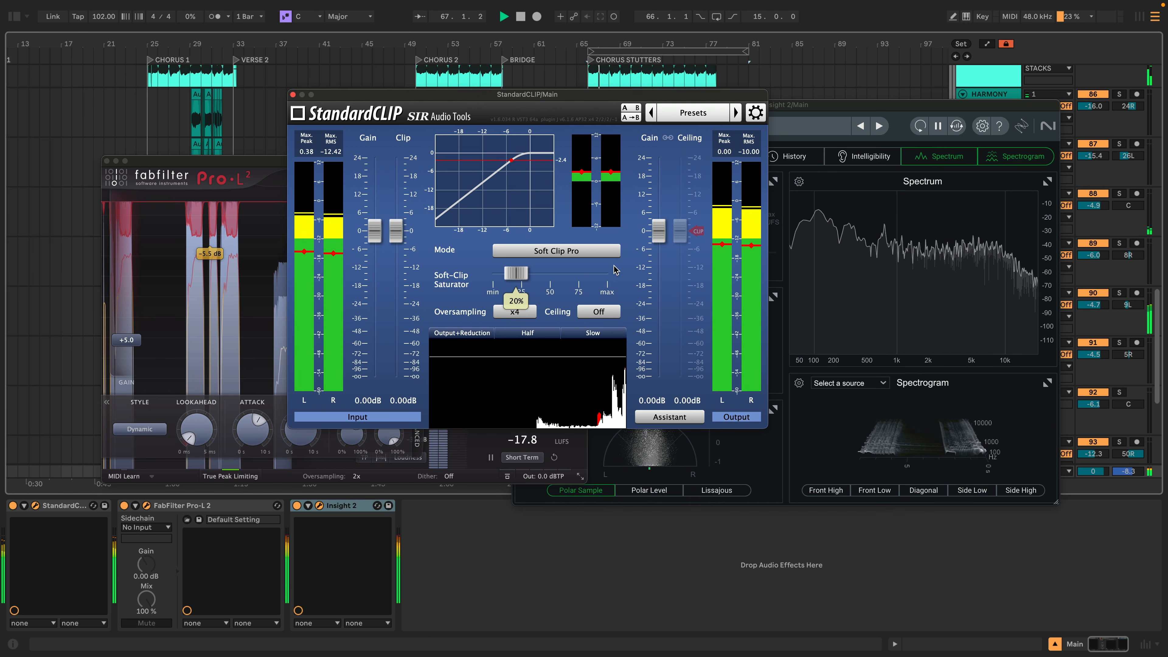
Examine the CHORUS STUTTERS loudness in Insight 2 over repeated playback, moving StandardCLIP aside and enlarging the Insight window
click(844, 109)
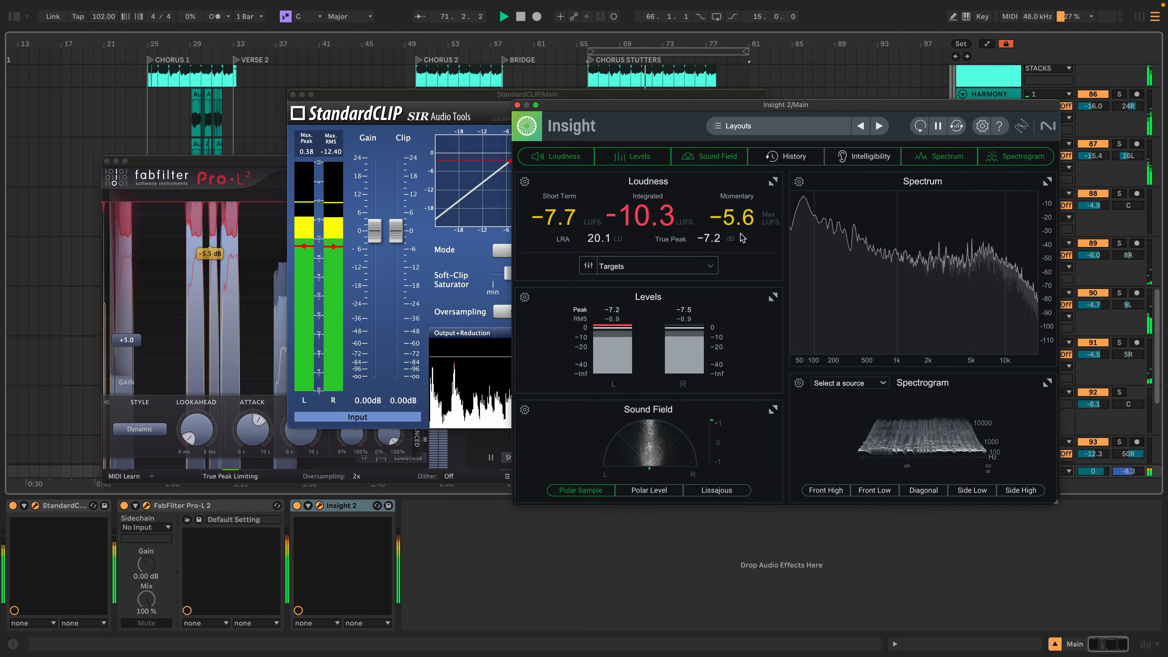
drag(457, 104, 245, 290)
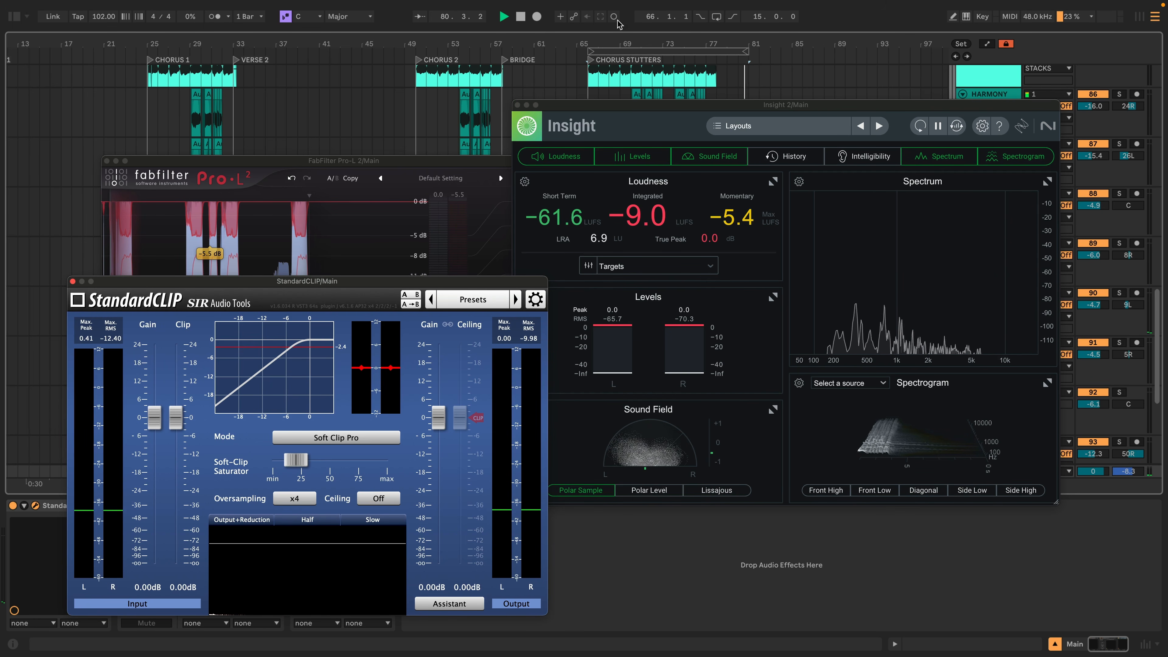
click(639, 50)
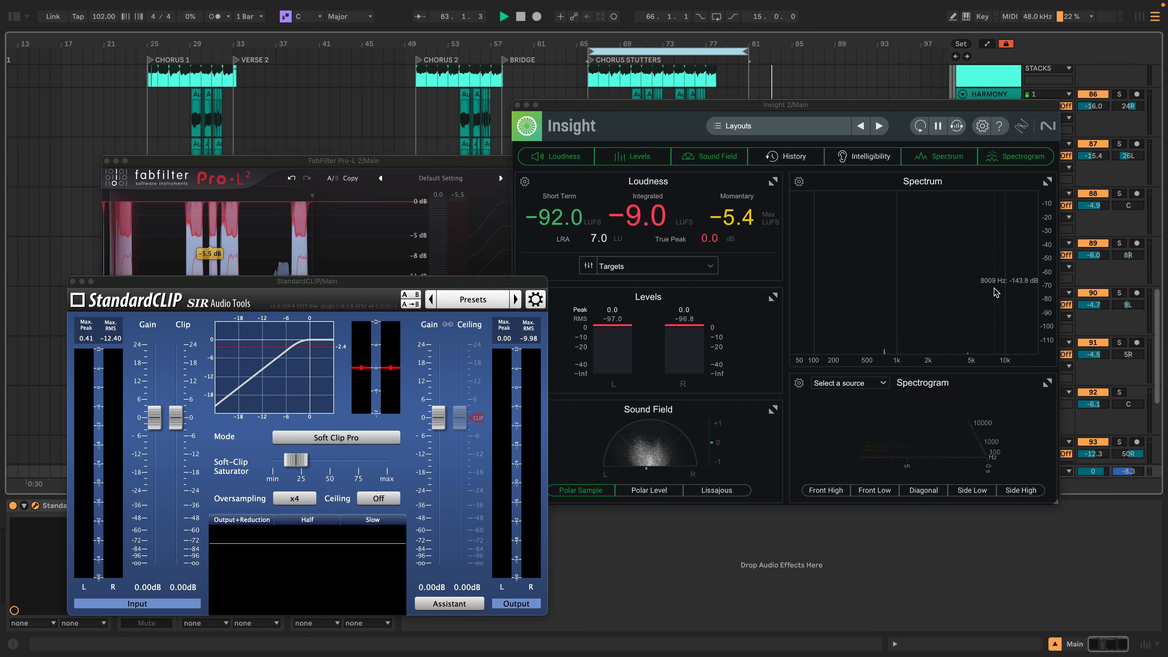
key(space)
key(space)
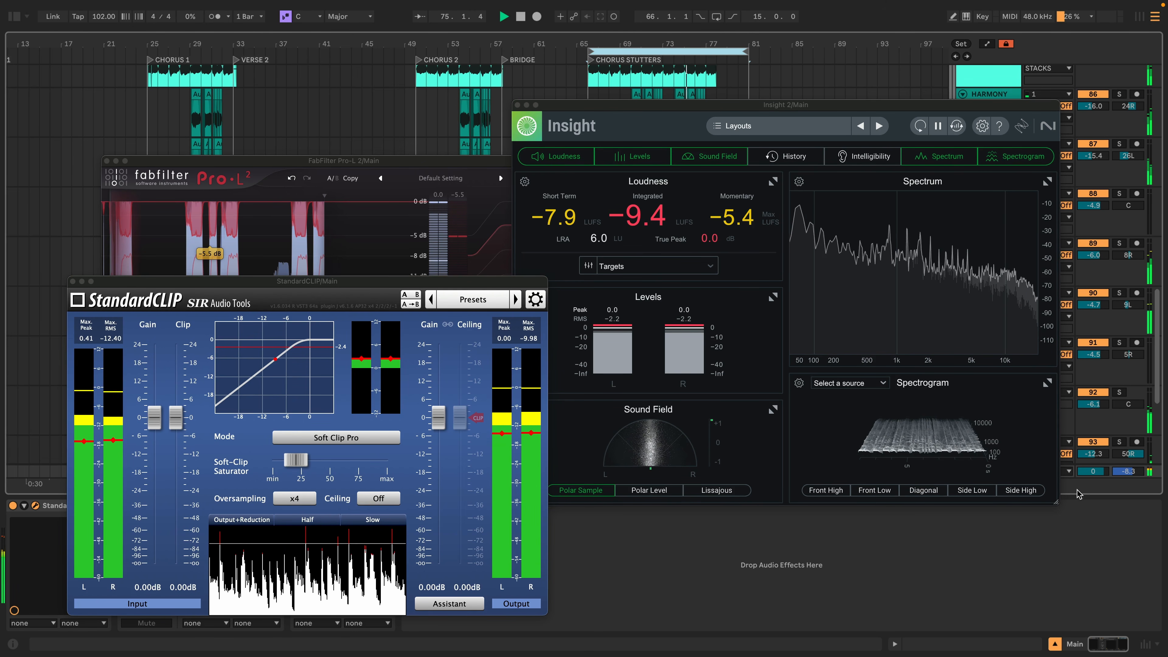
drag(1056, 503, 1127, 633)
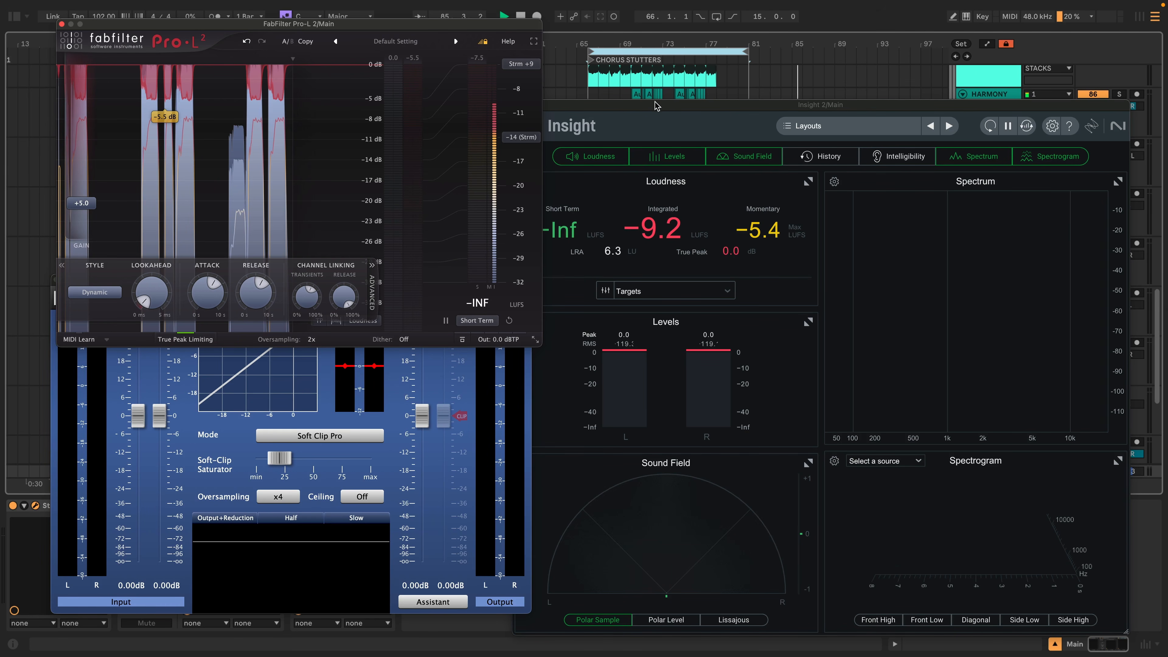
Play the whole song from bar 1 with the plug-in windows hidden and the vocal tracks in view
click(586, 82)
key(space)
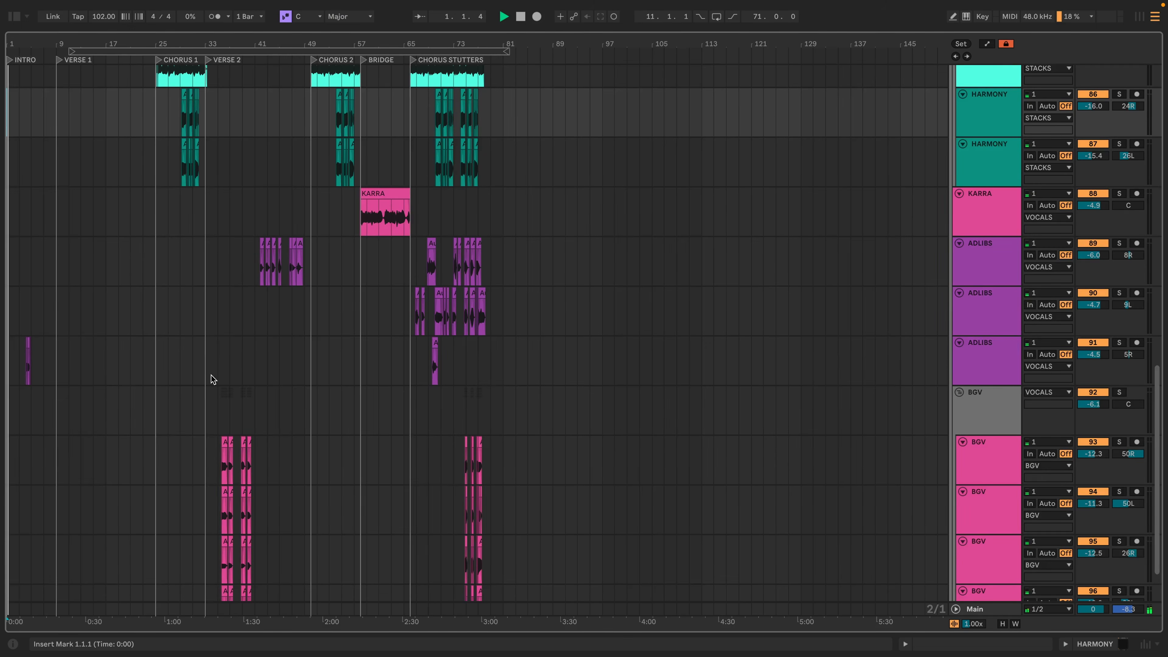
scroll(216, 375, up, 10)
scroll(219, 373, up, 3)
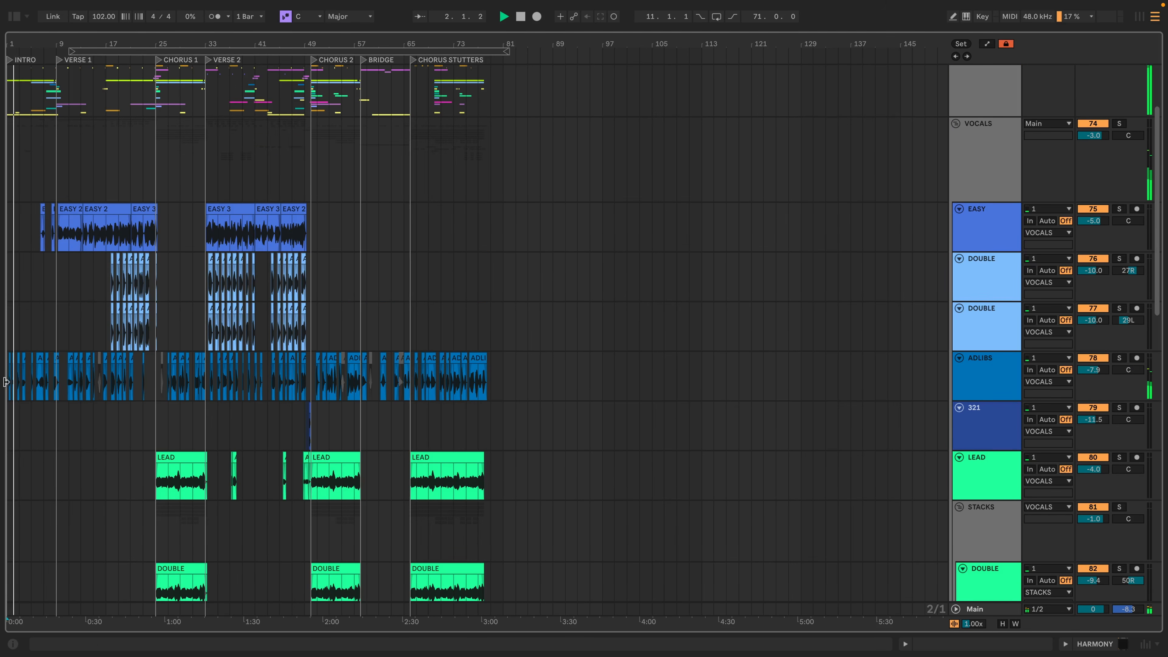
Review the ADLIBS track's effect rack and its SP2016 Reverb settings during the intro, closing the reverb window again
click(30, 236)
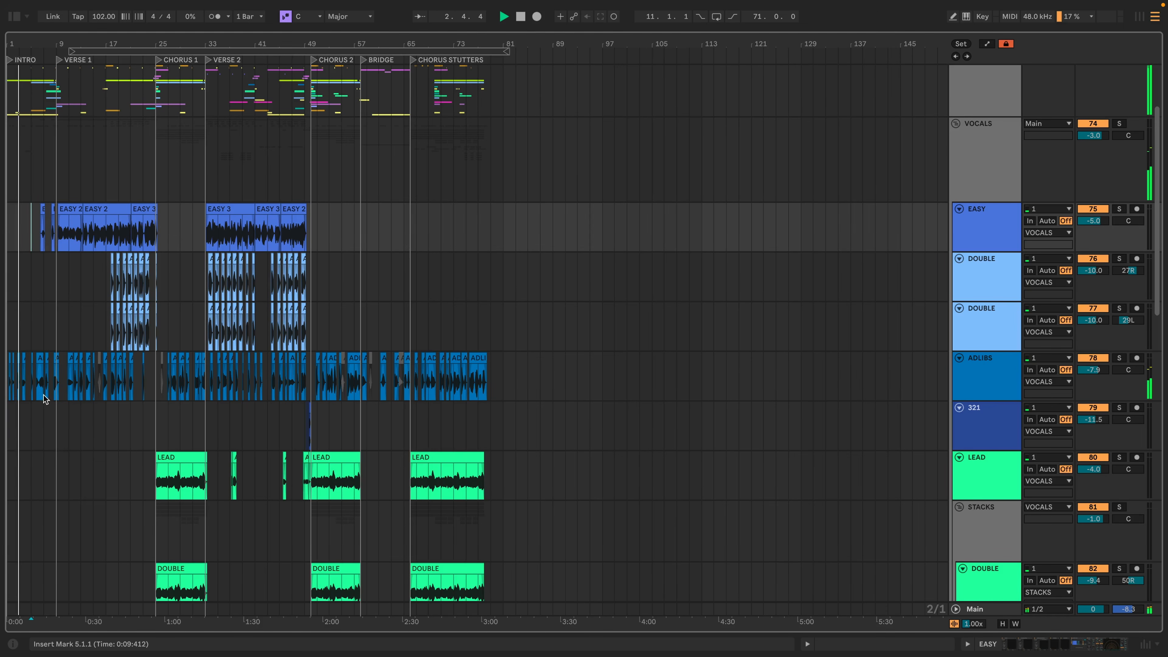
click(26, 381)
click(1017, 648)
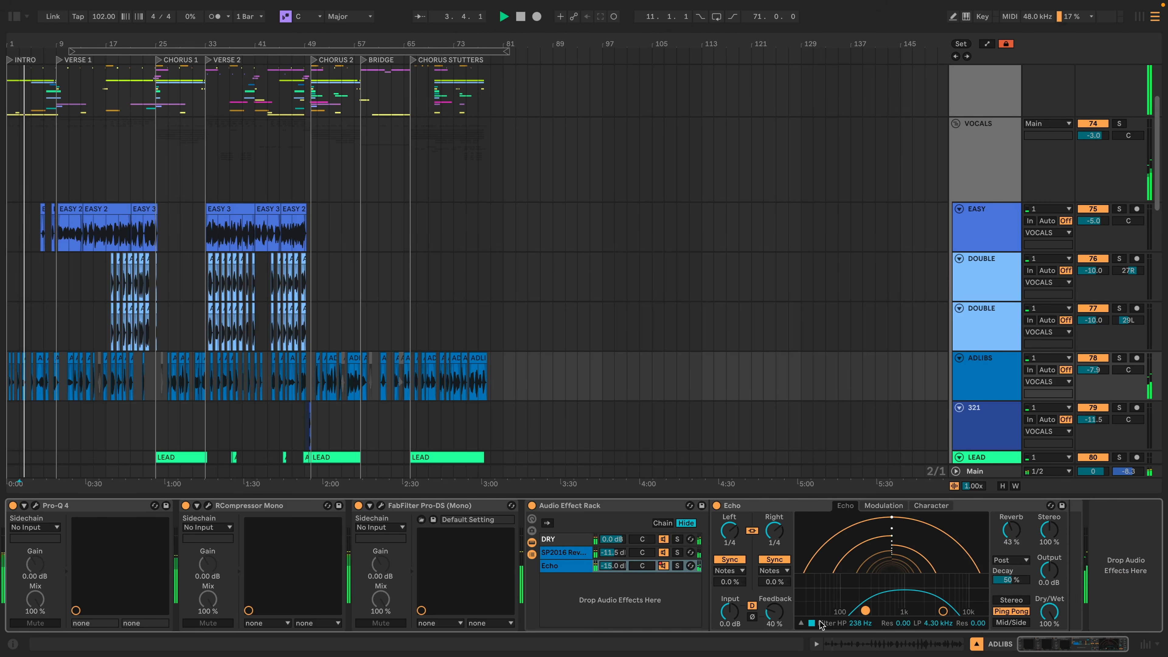
click(577, 553)
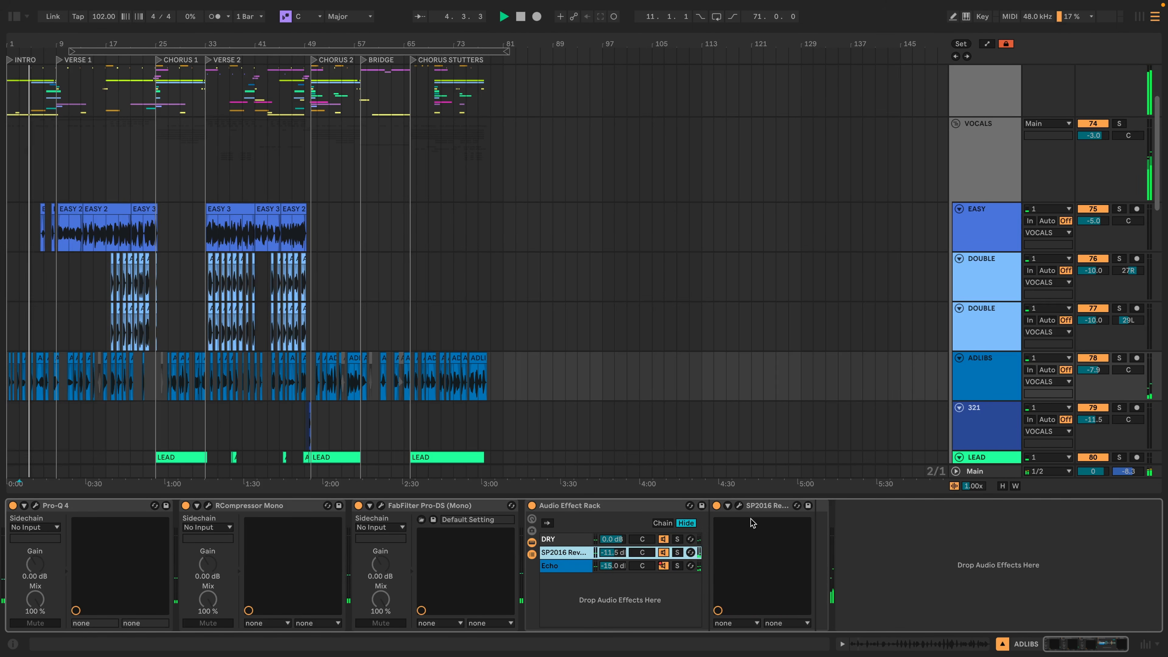
click(738, 505)
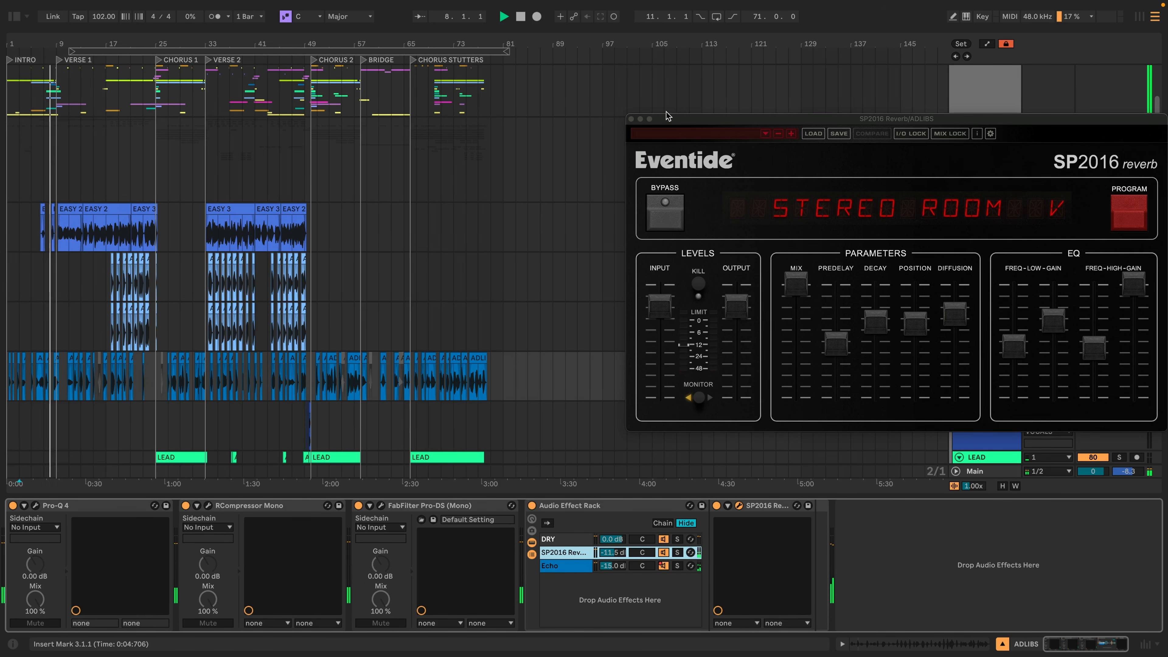
click(631, 119)
Review the EASY track's device chain and its Little AlterBoy settings while verse 1 plays
click(317, 228)
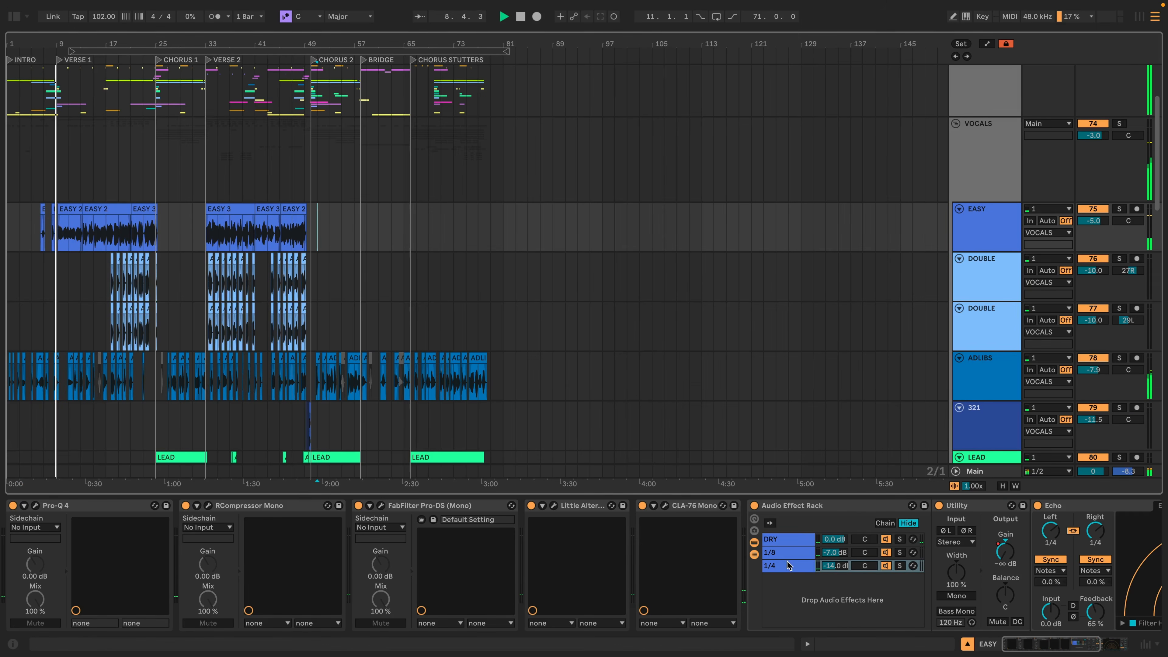
click(1035, 644)
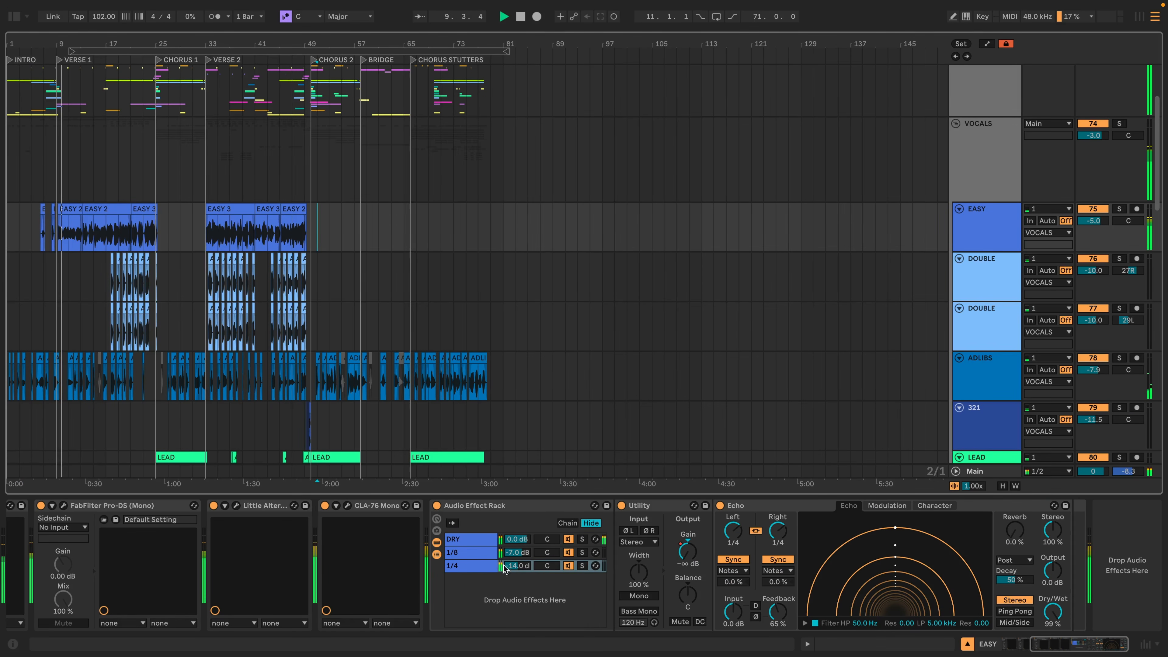
click(236, 506)
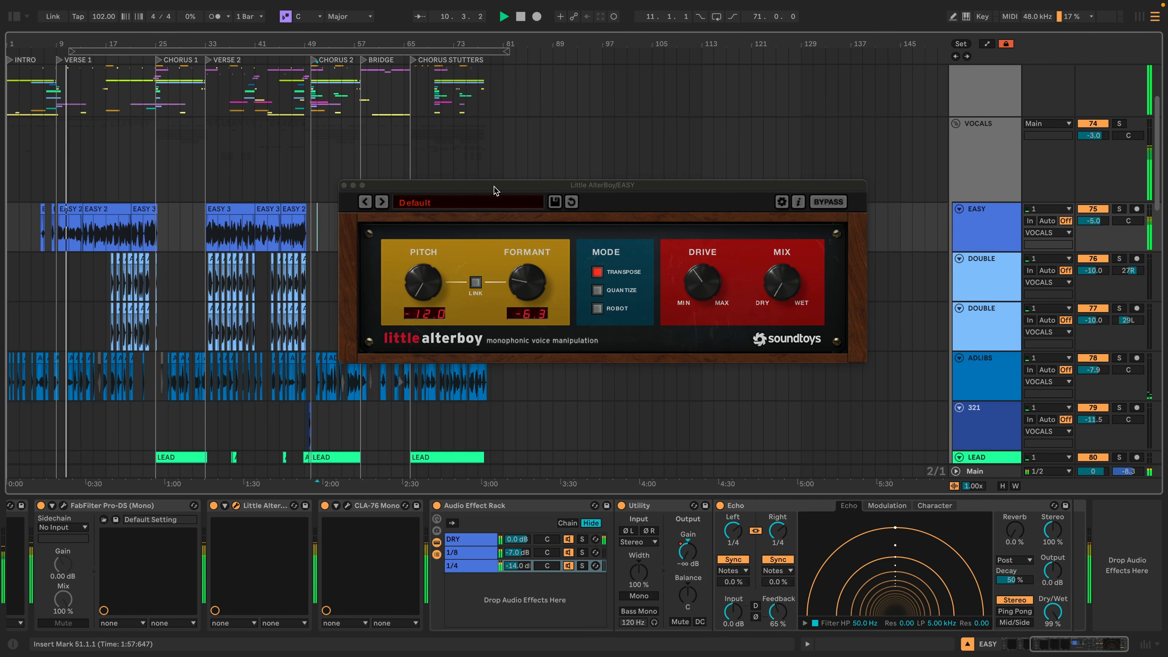
drag(494, 191, 516, 79)
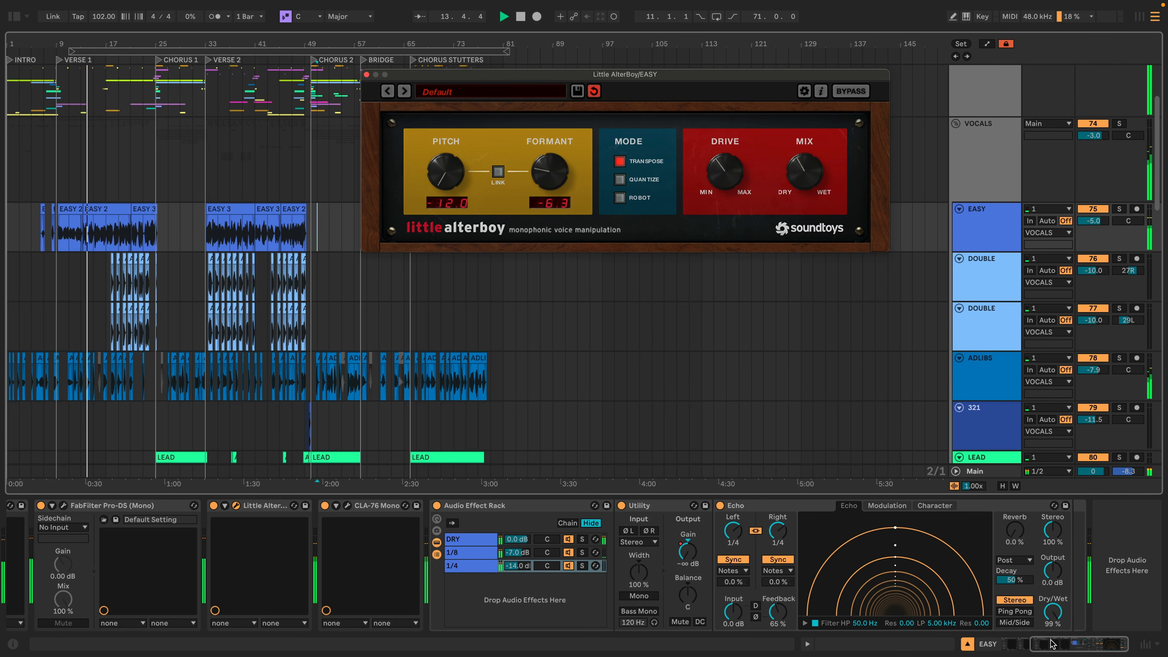
drag(1053, 643, 936, 644)
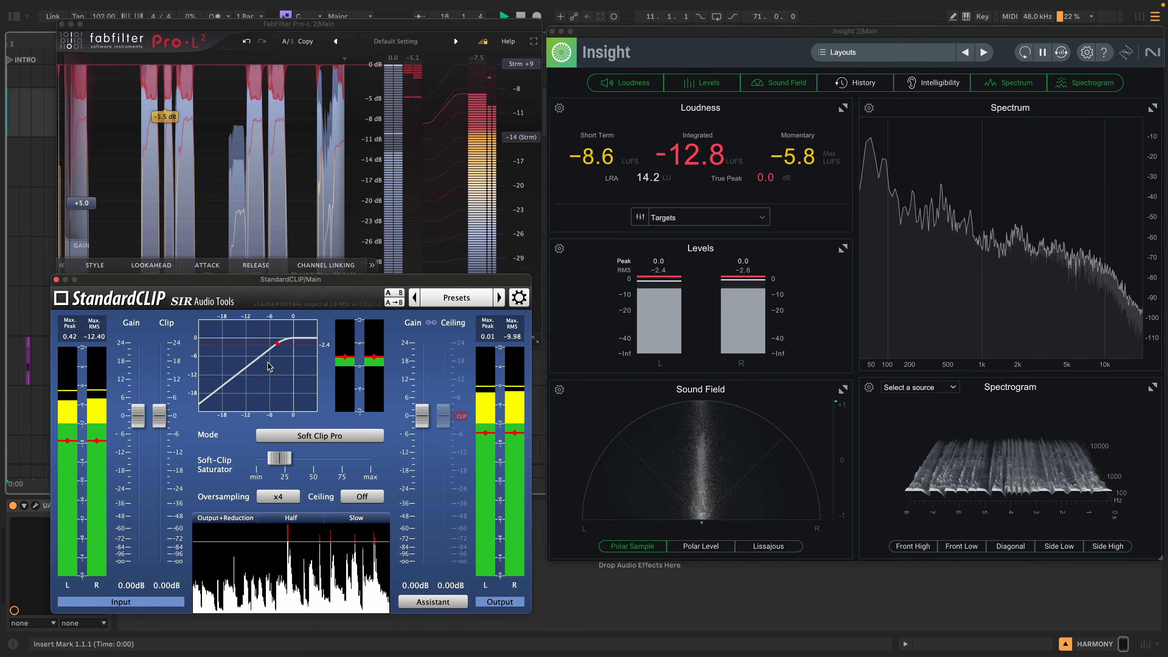
Inspect RCompressor Mono and Pro-DS on the EASY track side by side, and close both windows
mouse_move(289, 462)
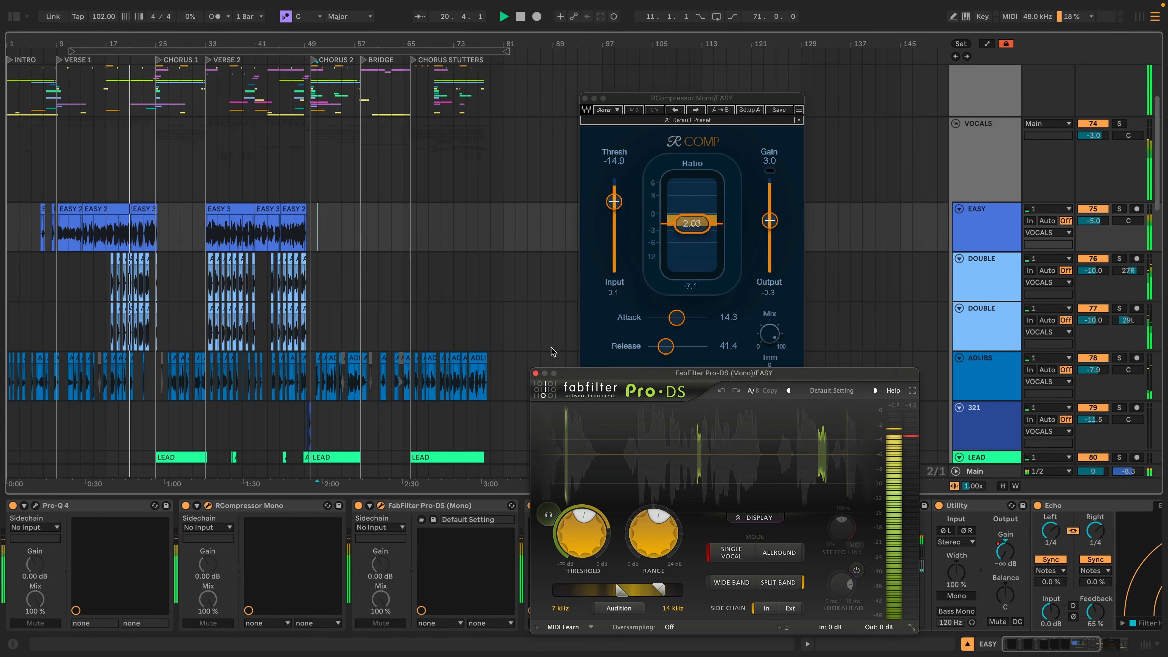
drag(647, 96, 646, 55)
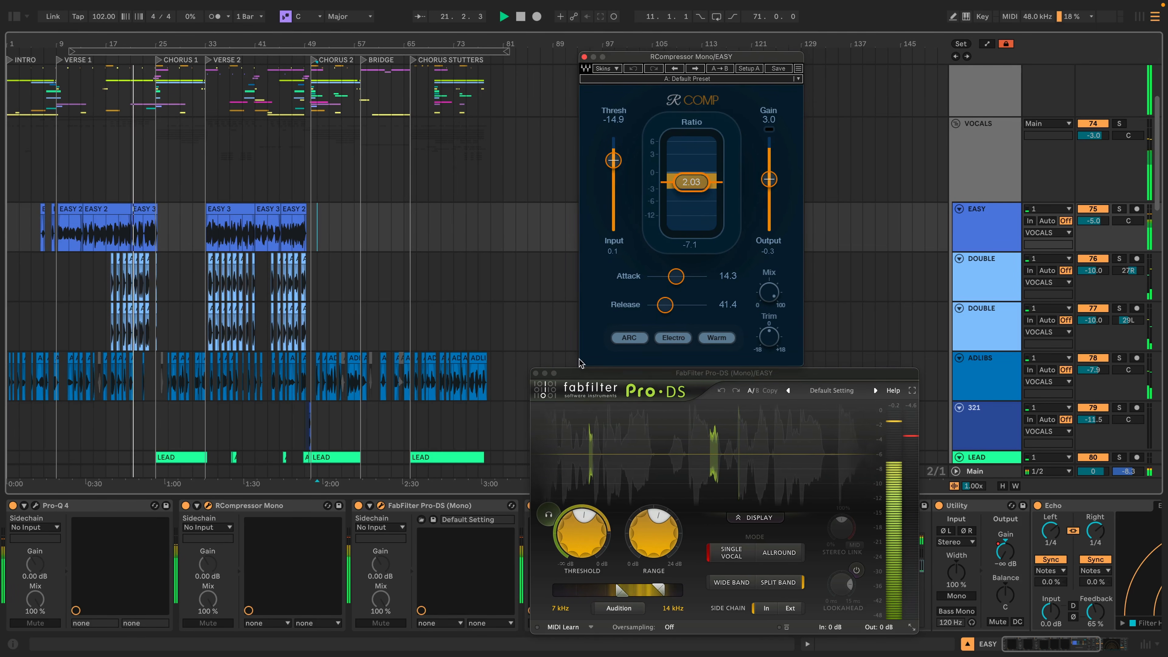
click(535, 373)
click(584, 56)
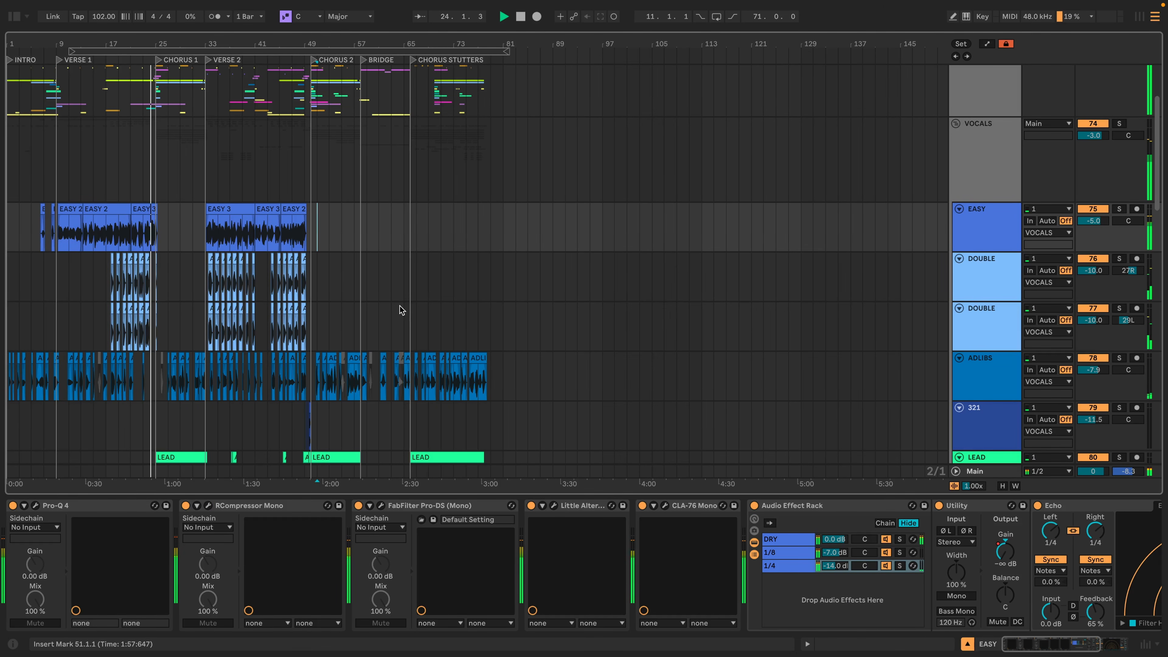
Review the LEAD track's Auto-Tune Realtime and Pro-Q 4 settings in separate windows while chorus 1 plays
scroll(191, 299, down, 5)
click(145, 253)
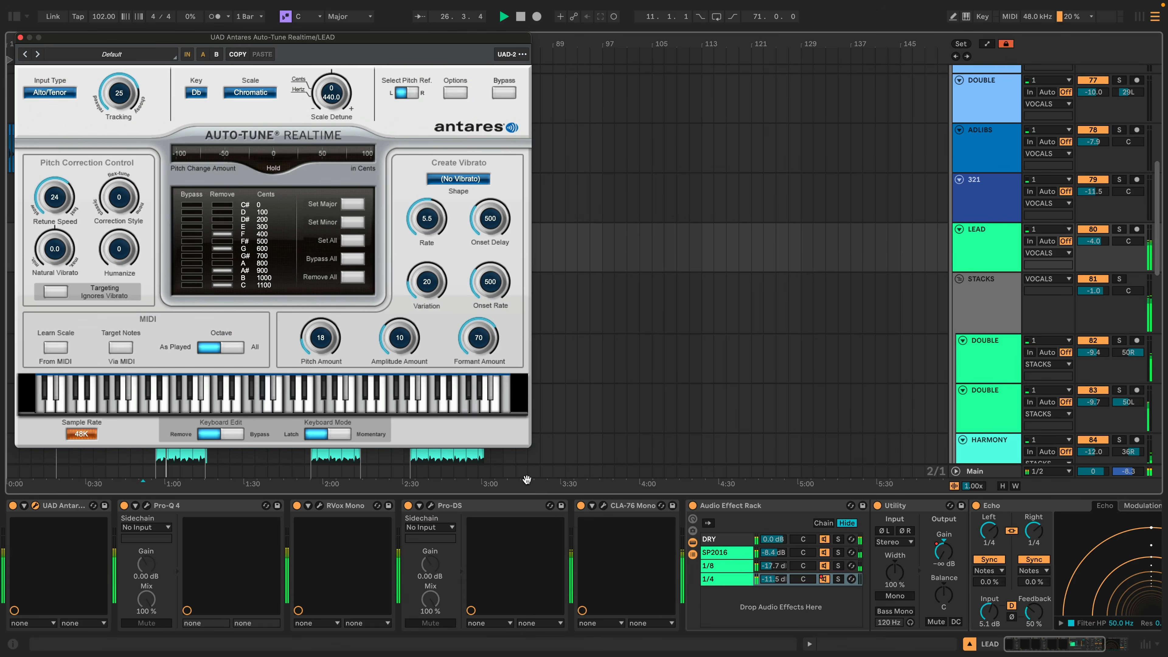
click(147, 506)
drag(602, 119, 1001, 42)
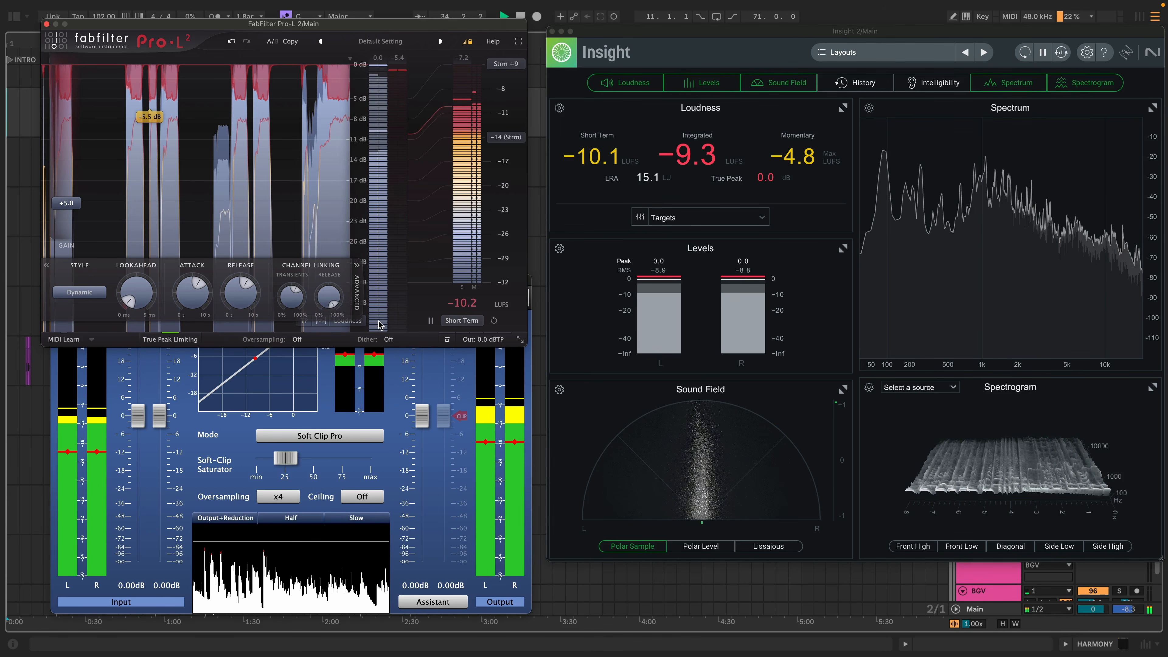
Hide the Main track's plug-in windows, and open Pro-Q 4 and SP2016 Reverb from the ADLIBS track one below the other
key(ctrl+alt+p)
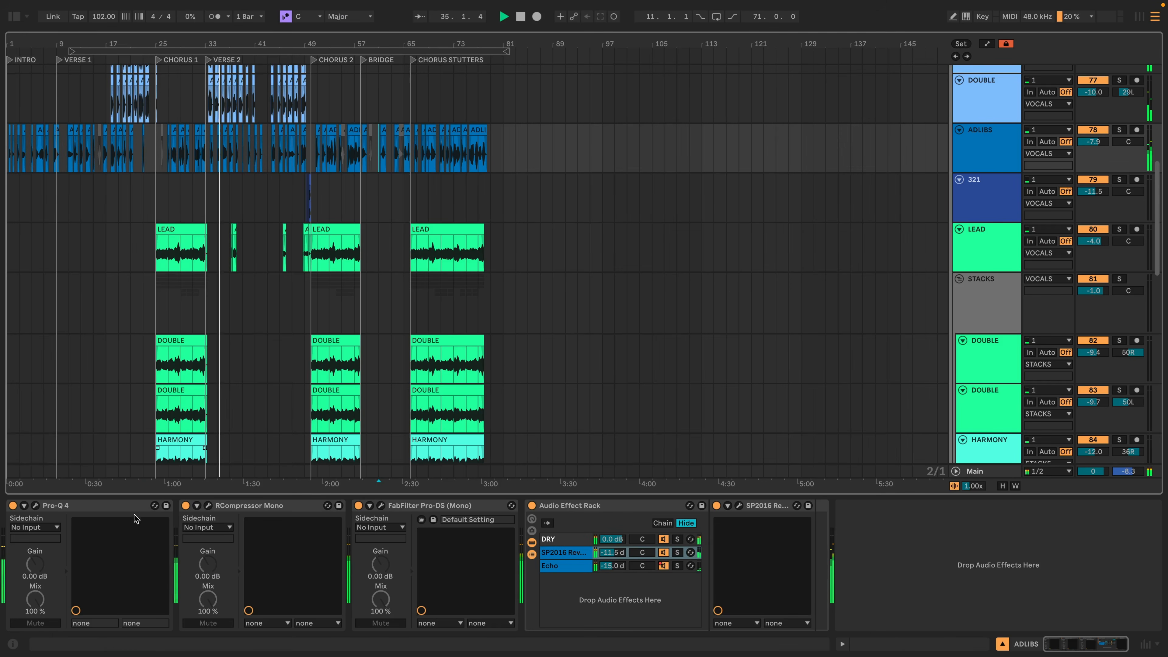
click(35, 505)
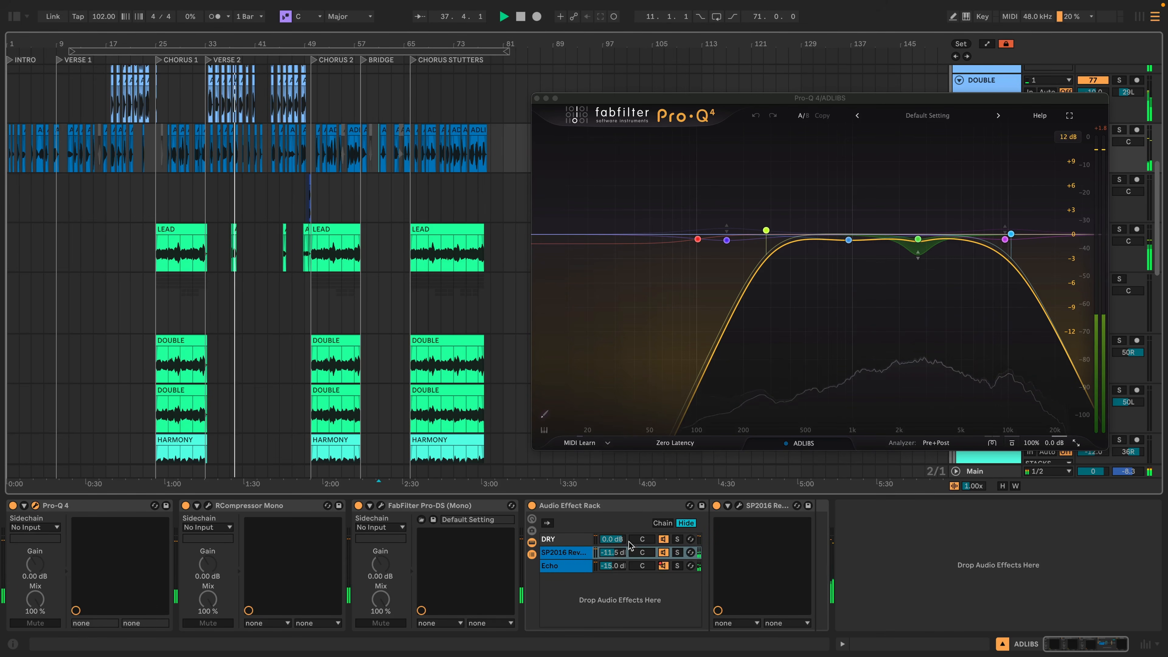
click(739, 505)
drag(632, 106, 674, 343)
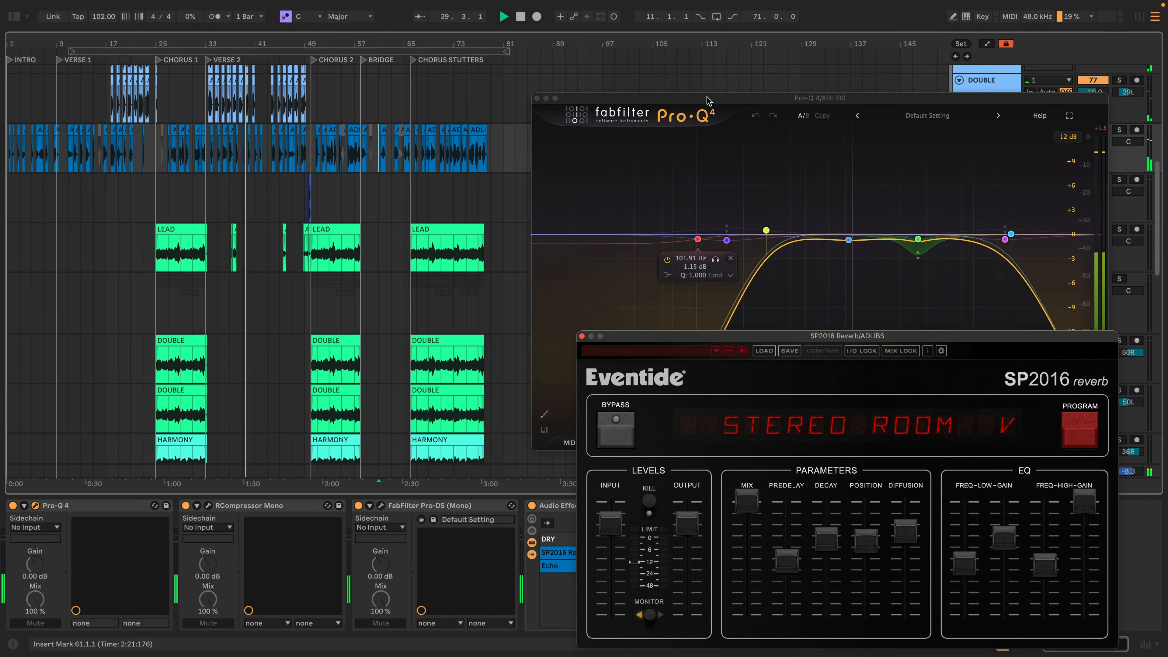
Arrange the ADLIBS track's Pro-Q 4 window above its SP2016 Reverb so the EQ curve and reverb controls can be examined together
drag(707, 105, 727, 21)
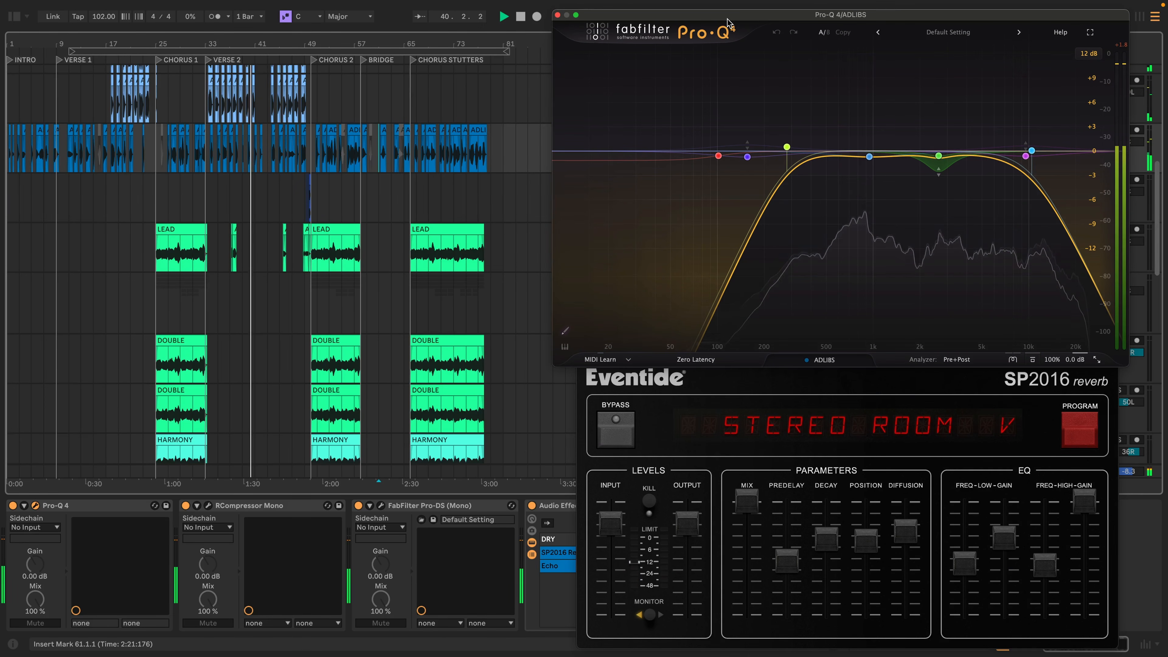
click(723, 391)
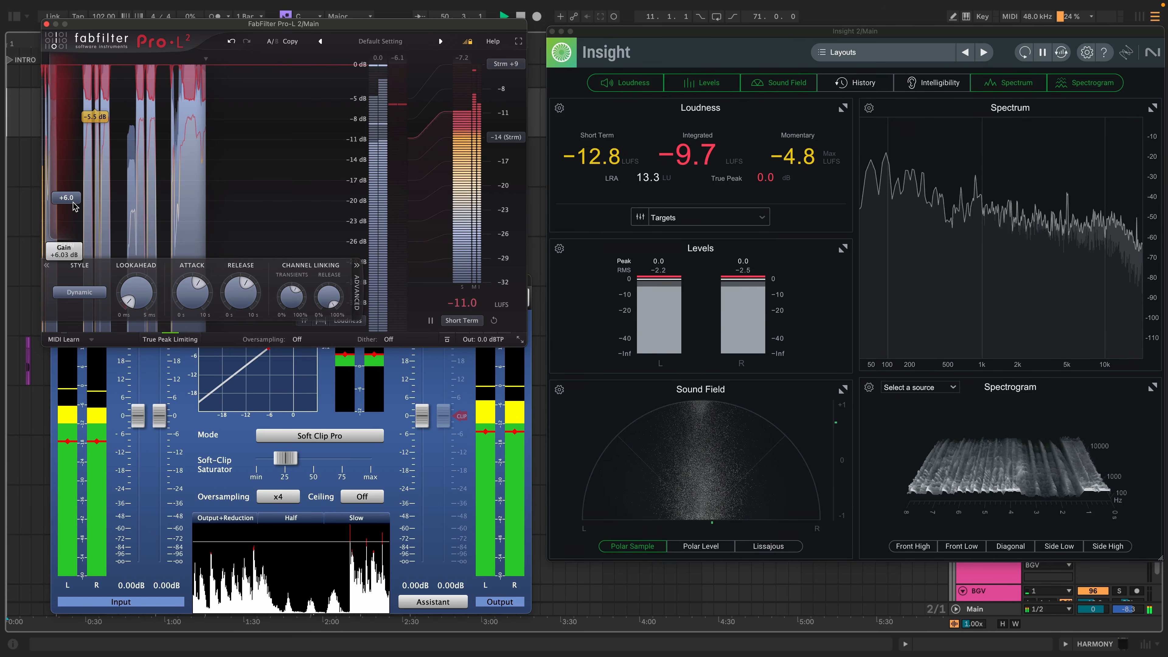
Fine-tune the gain of the Main track's Pro-L 2 limiter around +6 dB while Insight 2 meters the loudness
drag(73, 203, 73, 209)
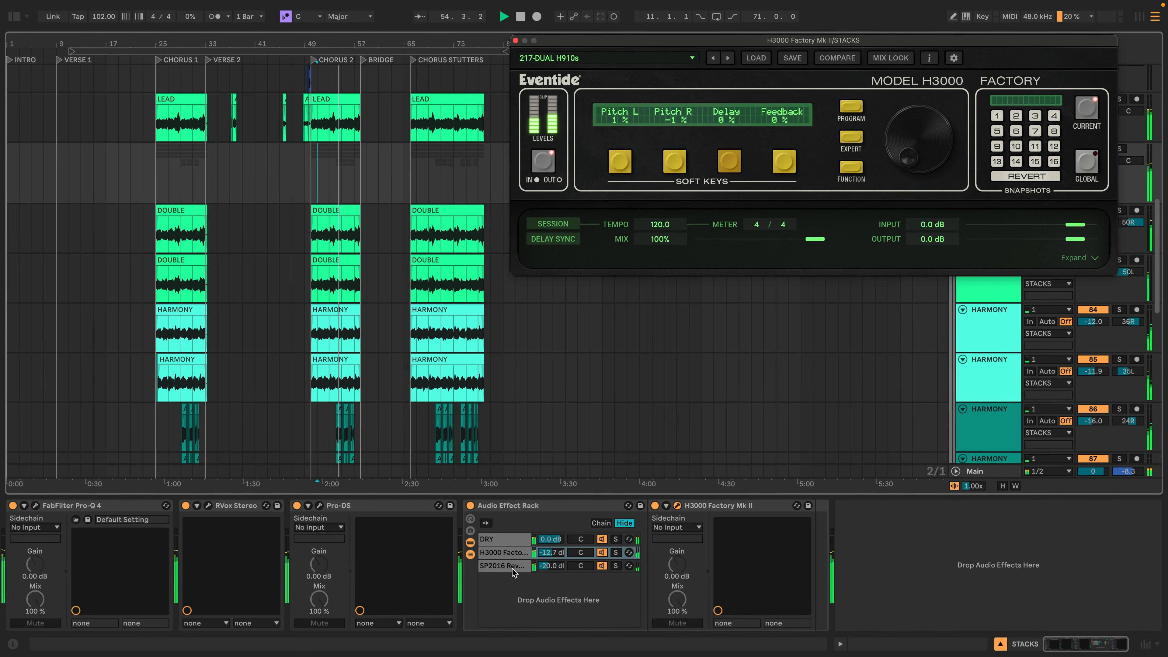
Open SP2016 Reverb from the STACKS rack, place it below the H3000 Factory window, and set its predelay to 14 ms
click(503, 565)
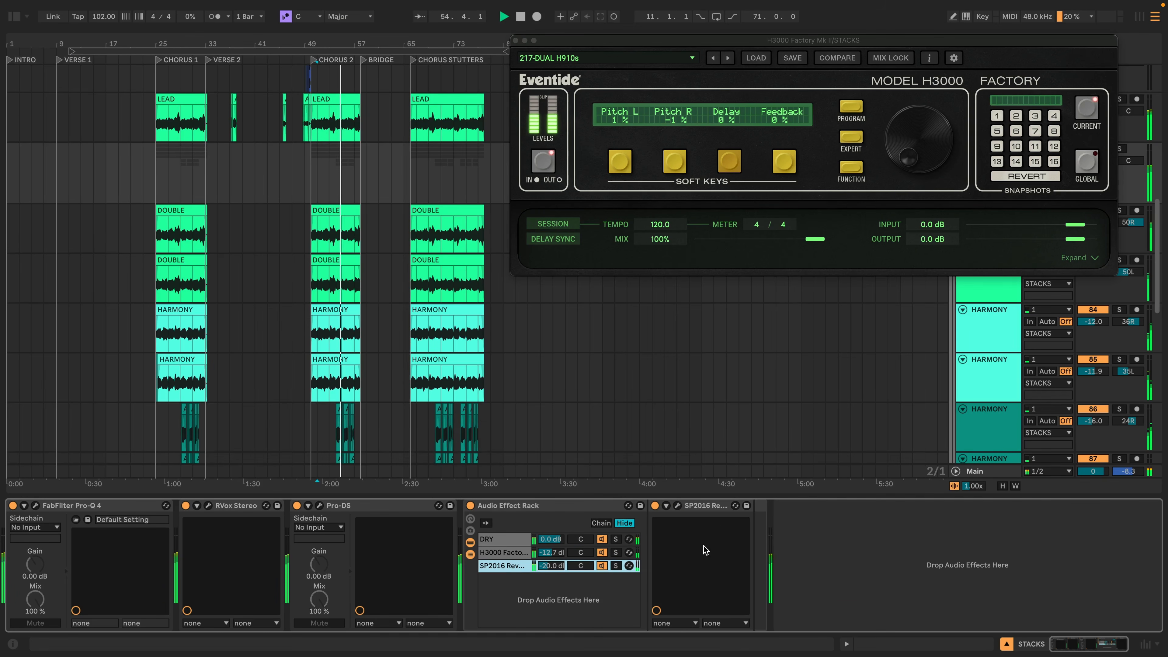
drag(747, 108, 755, 305)
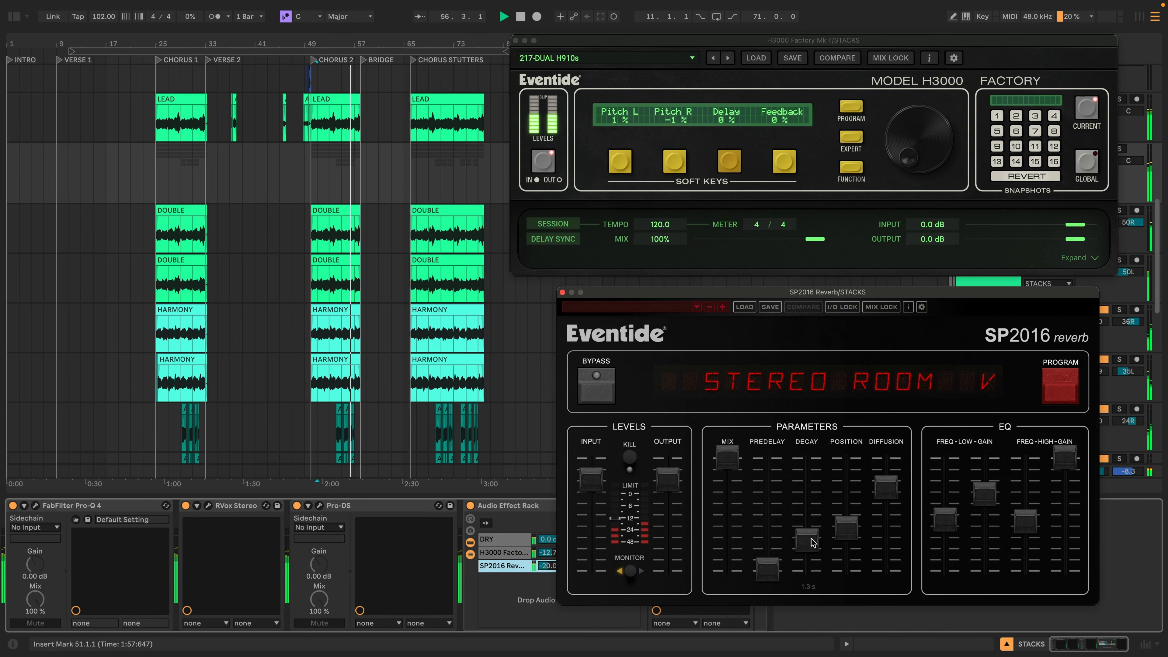
drag(779, 570, 776, 561)
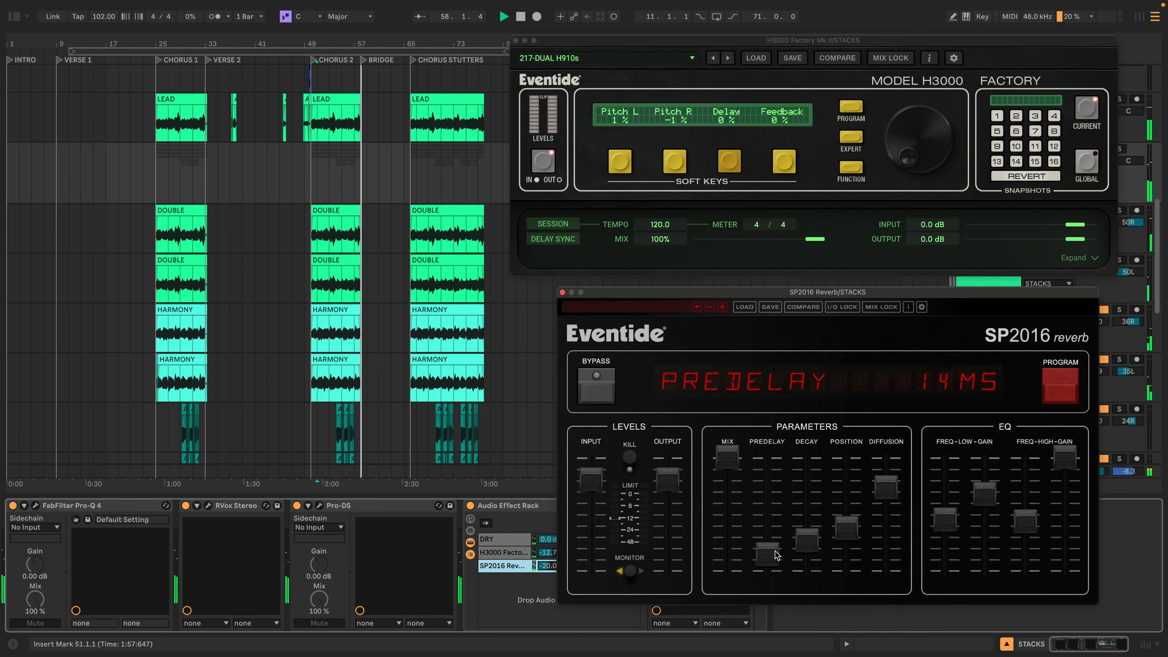
Show the KARRA track's device chain at the bridge and close the STACKS track's SP2016 Reverb window
scroll(386, 213, down, 5)
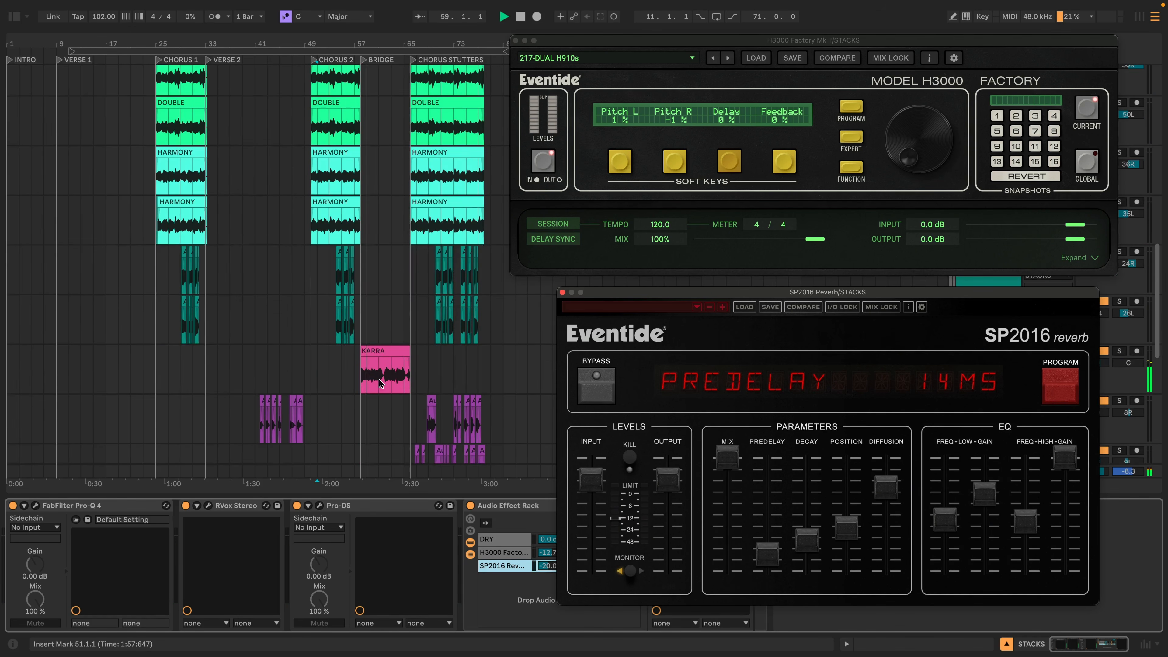
click(367, 371)
click(562, 292)
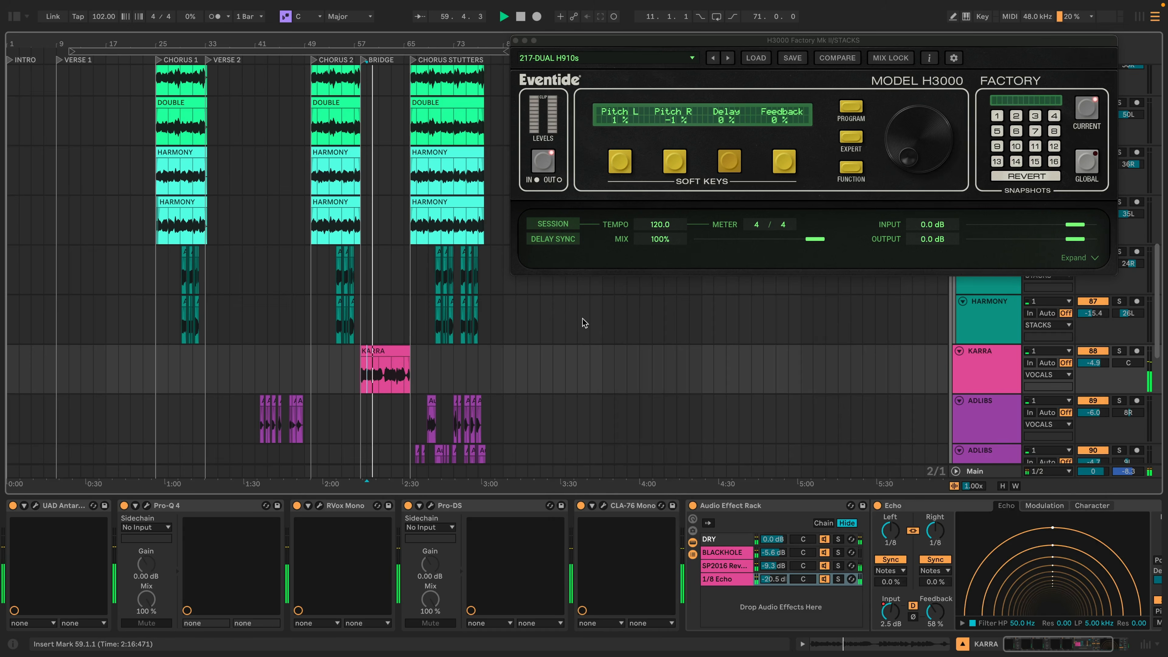
Review the Blackhole reverb in the KARRA rack's BLACKHOLE chain in its own window, and close the H3000 Factory window
click(735, 552)
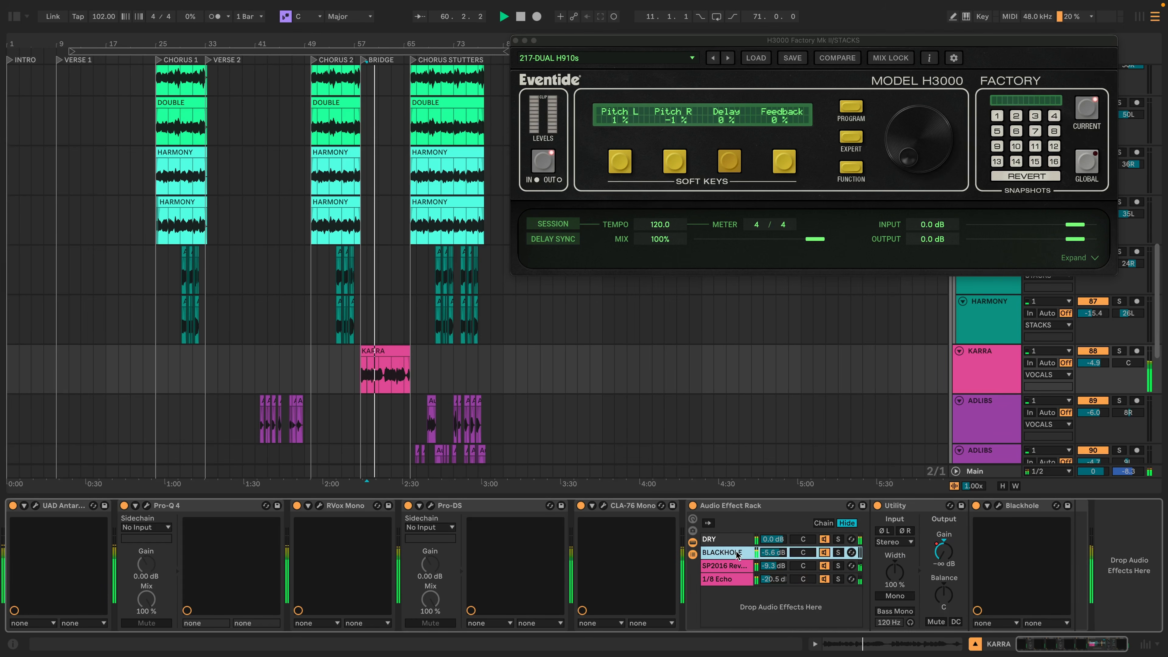
click(997, 505)
drag(448, 40, 989, 267)
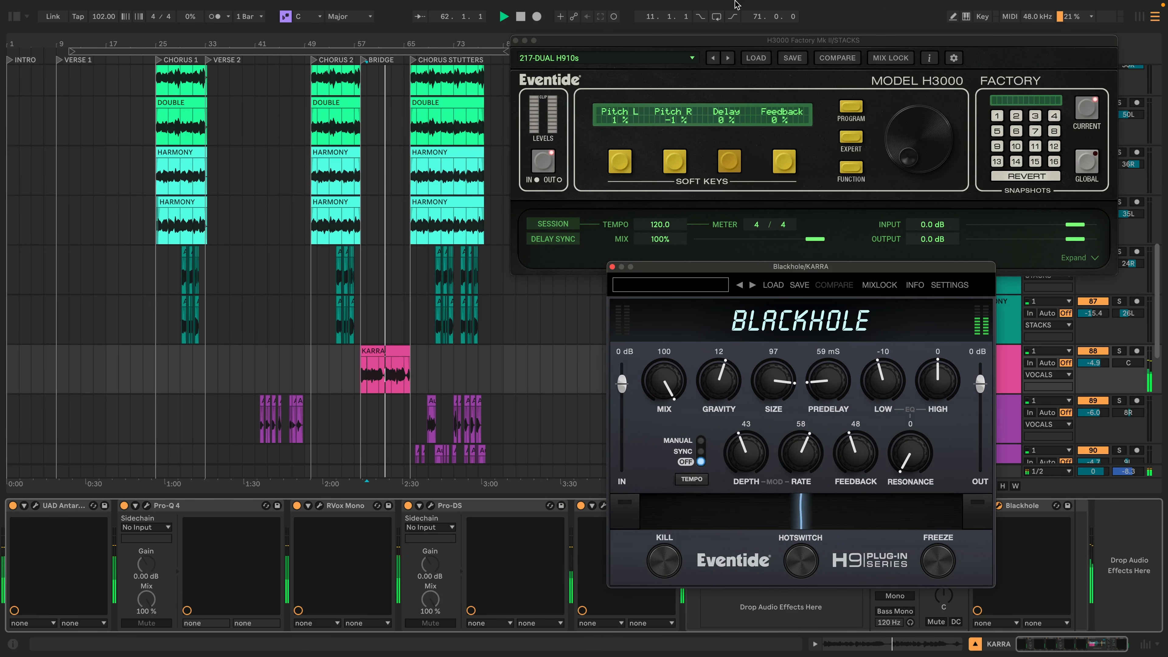
click(516, 40)
drag(774, 269, 688, 101)
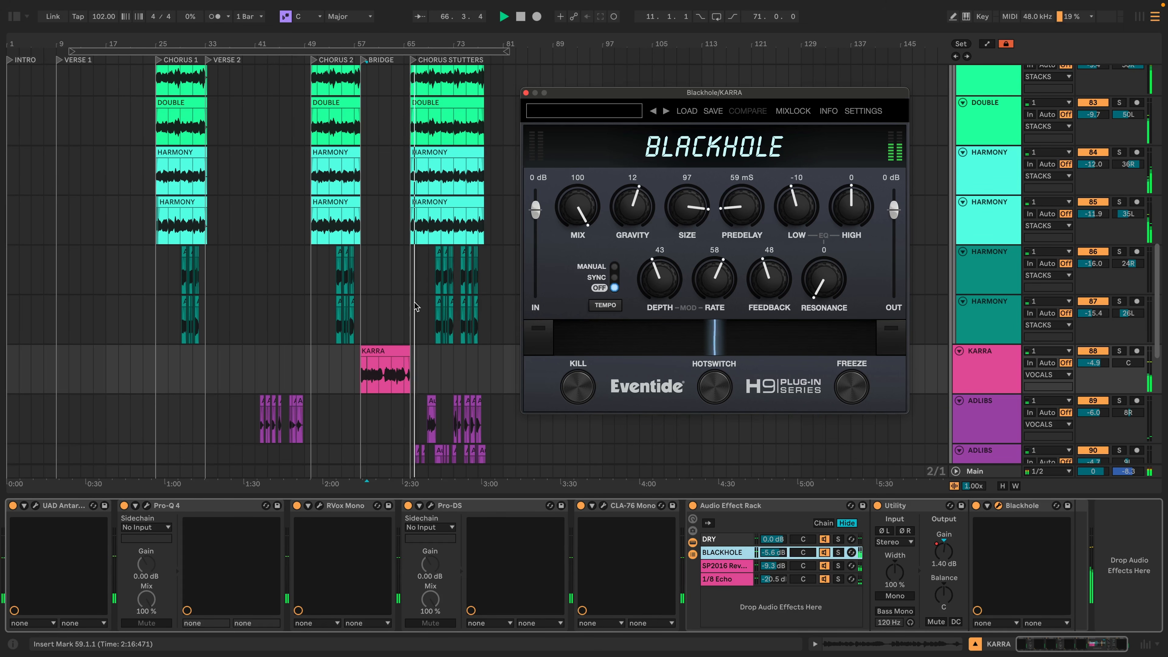
Close the Blackhole window, unfold the BEAT group, and look through its instrument and effect tracks while the last chorus plays
scroll(448, 248, up, 10)
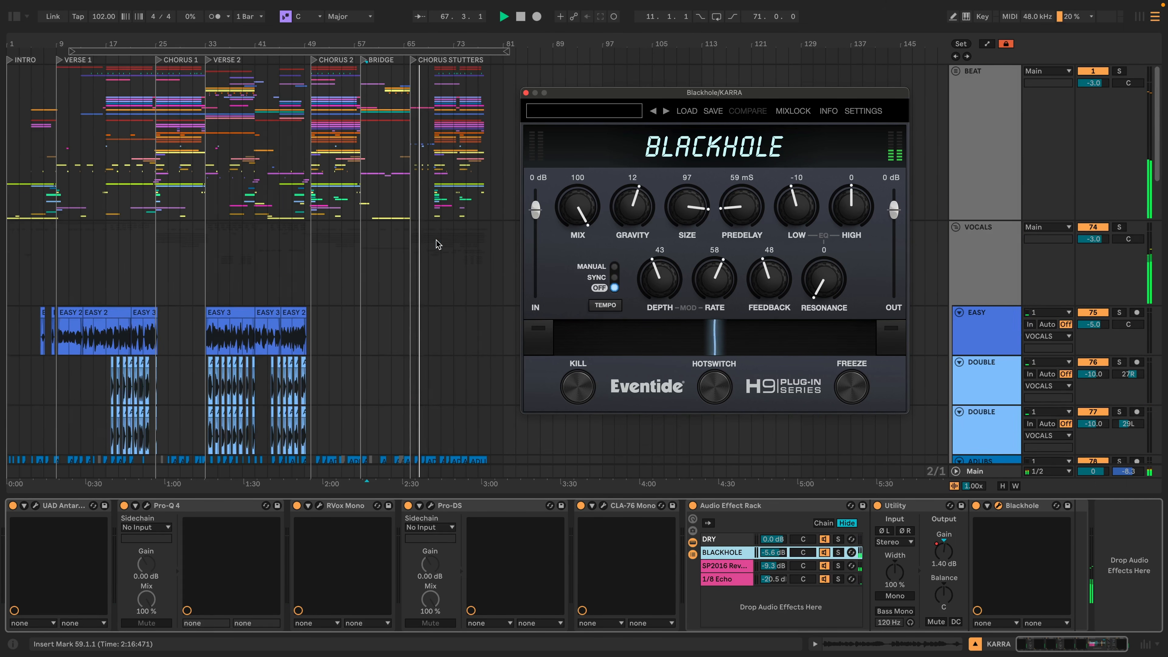
click(525, 93)
click(956, 72)
scroll(724, 150, down, 15)
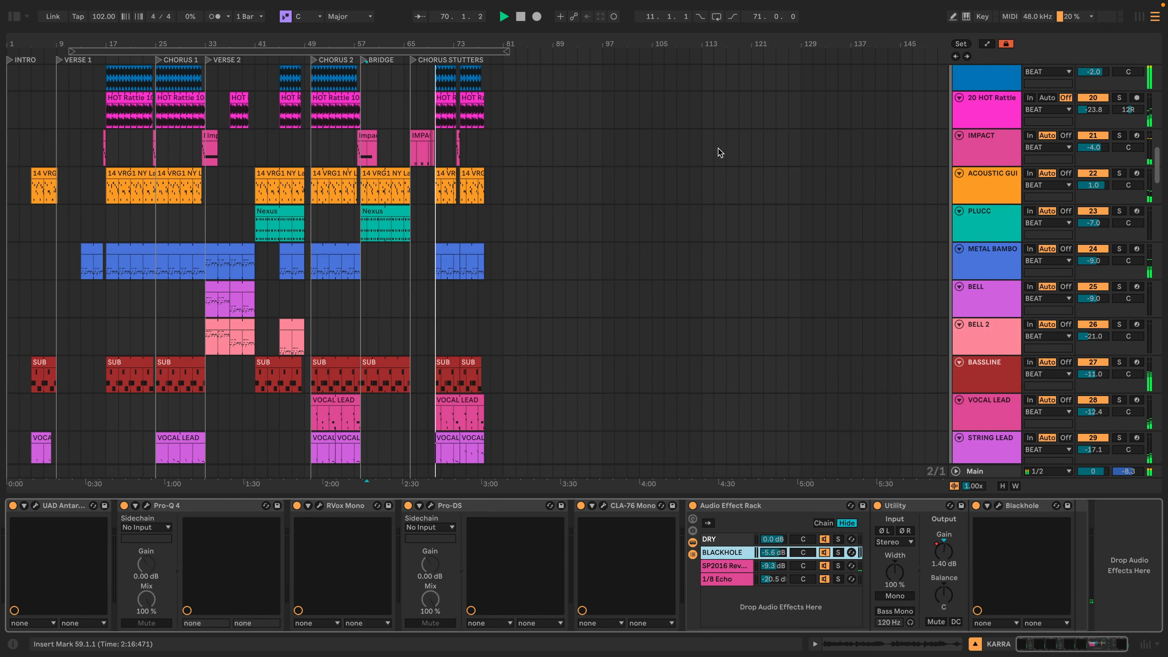
scroll(510, 170, down, 20)
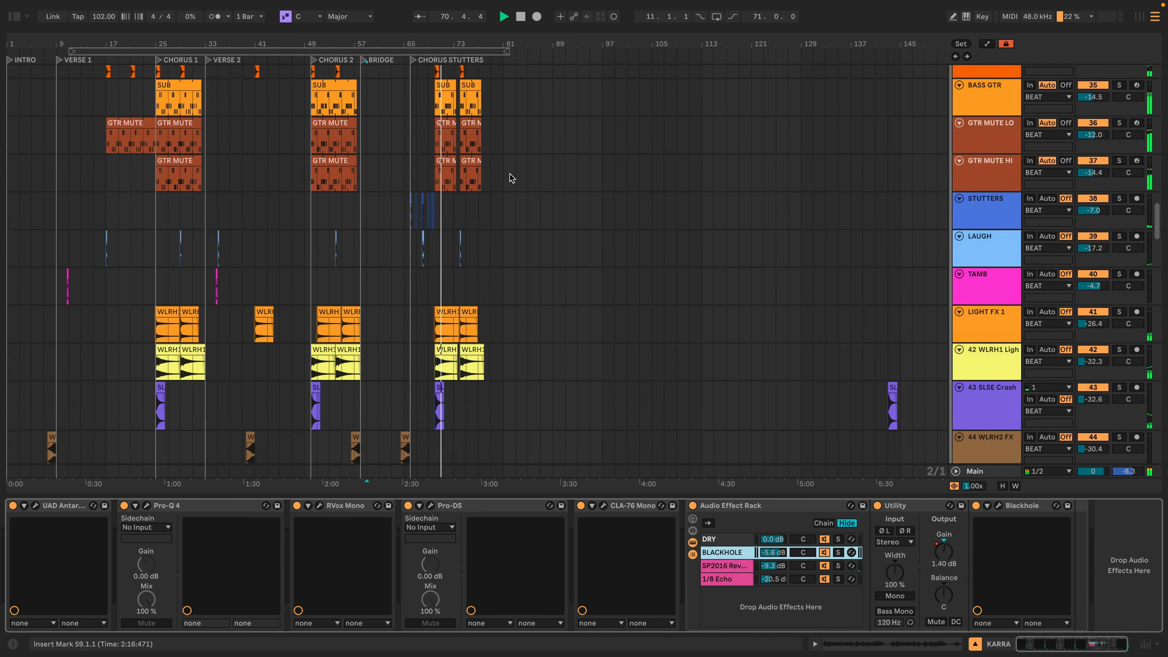
scroll(517, 177, down, 20)
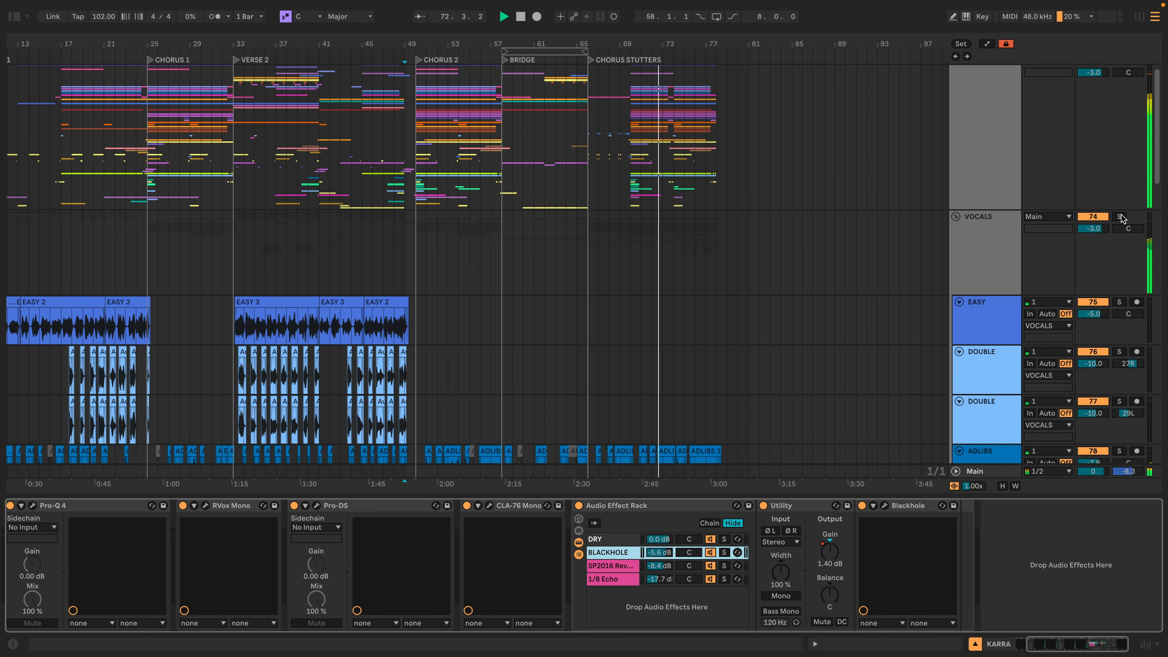
Solo the VOCALS group to audition the vocals alone, and unsolo it to hear the full mix
click(1119, 217)
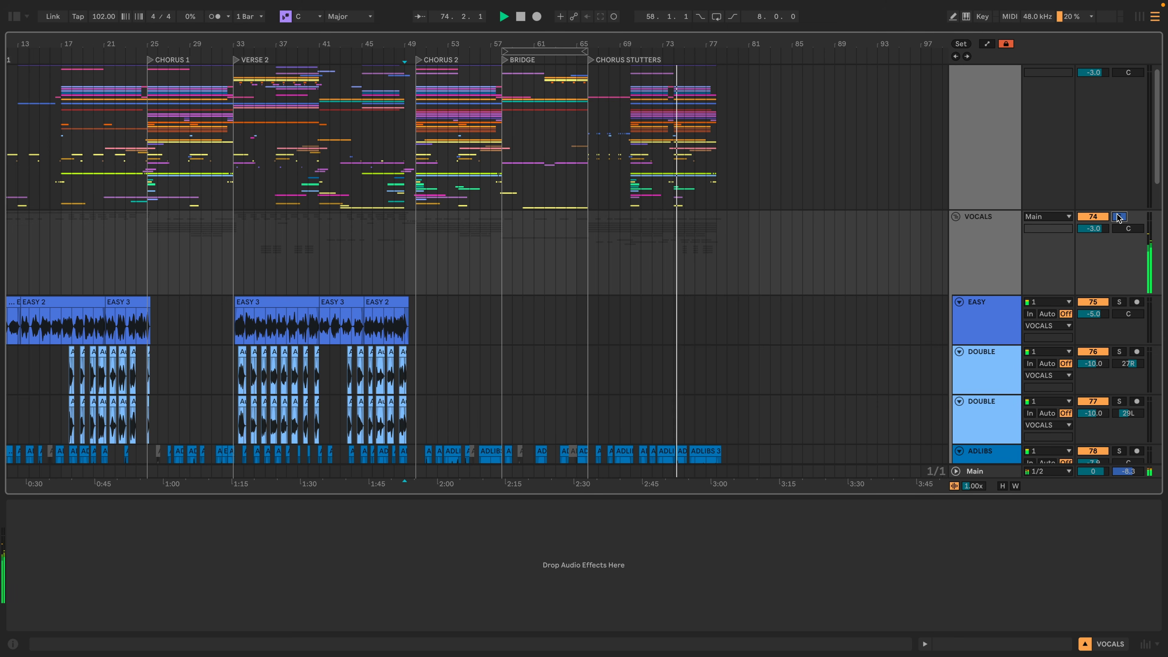
click(1119, 216)
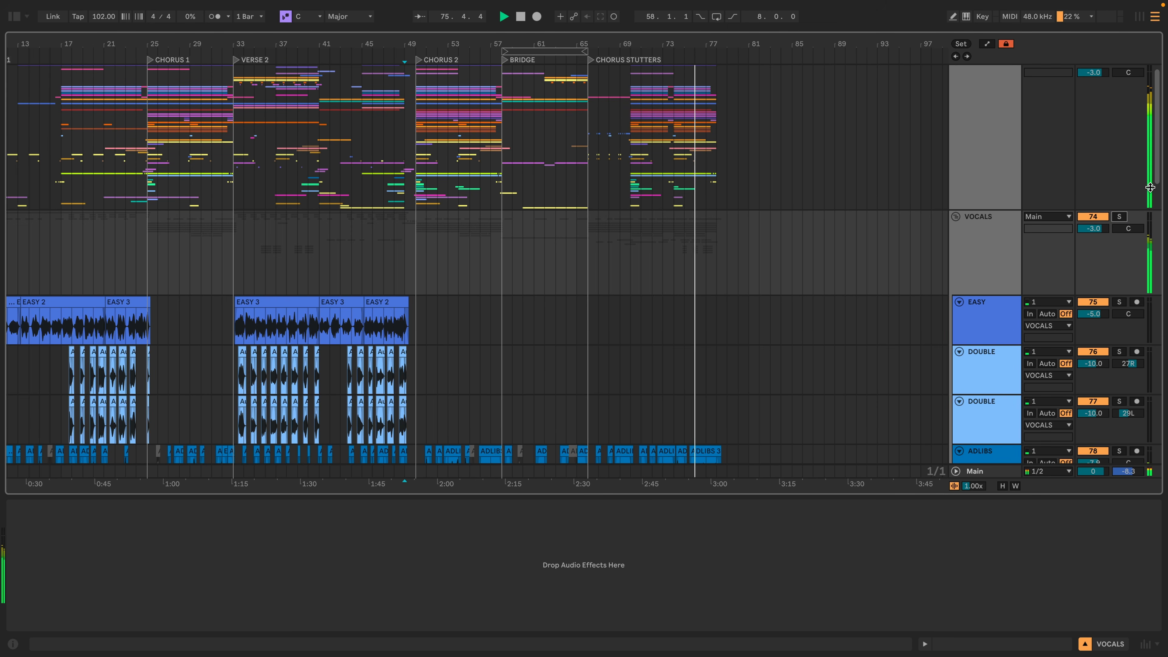
scroll(839, 193, down, 6)
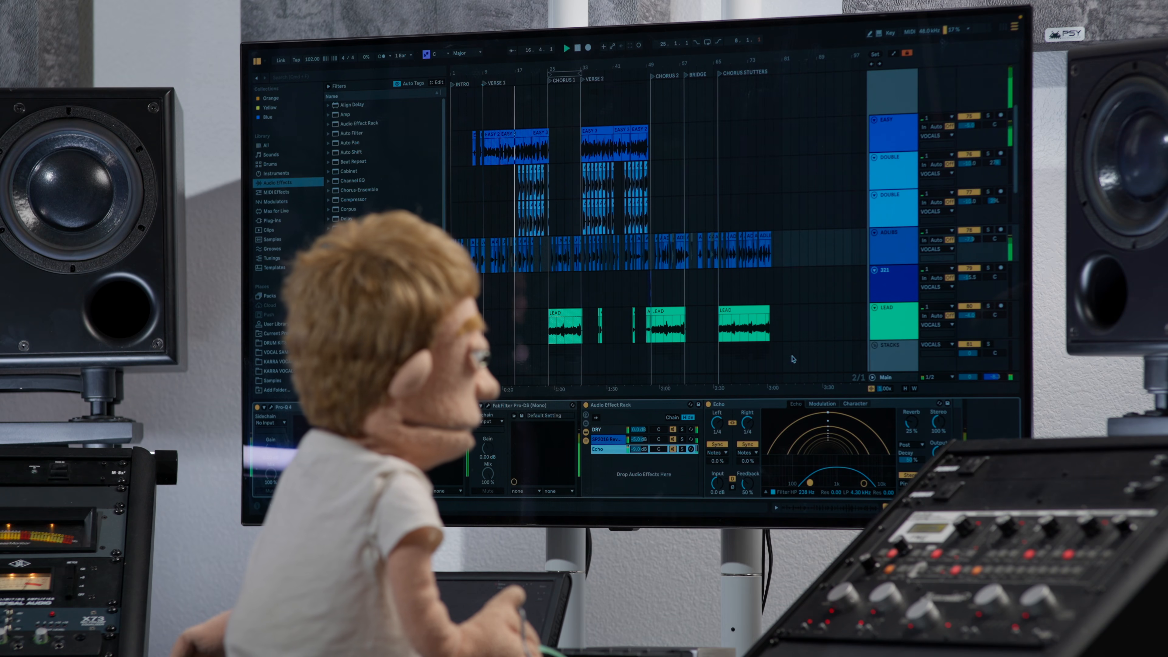
click(607, 439)
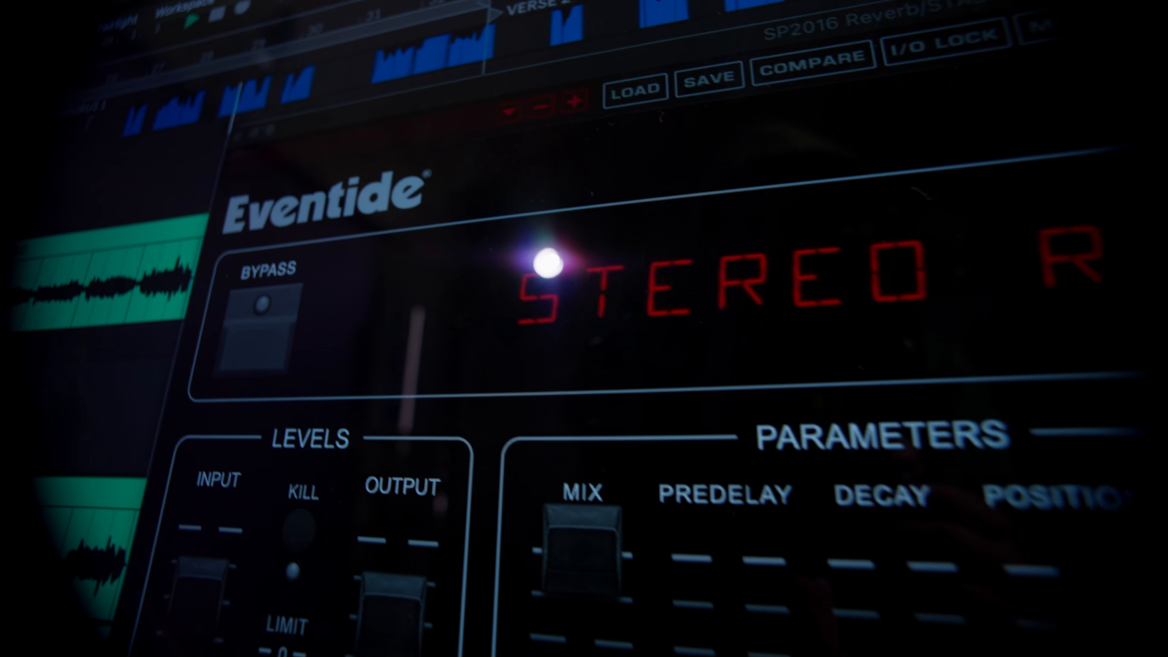
click(386, 198)
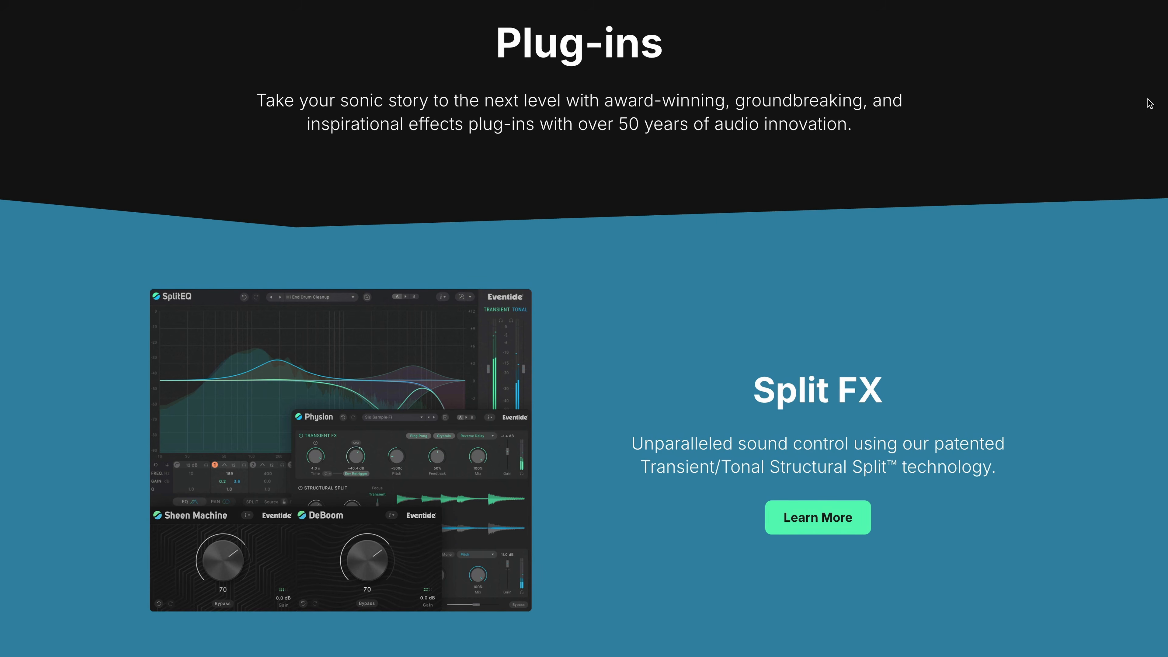
Browse the Eventide website's plug-ins page through the Split FX and Signature FX sections
scroll(1148, 103, down, 15)
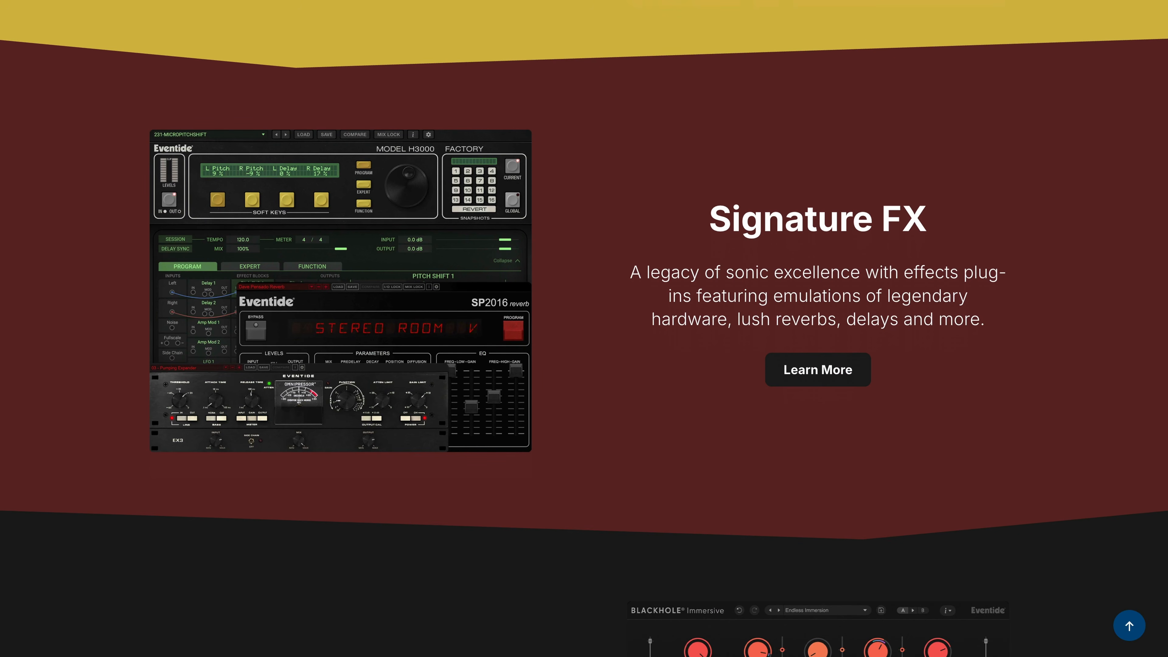
scroll(1159, 261, down, 8)
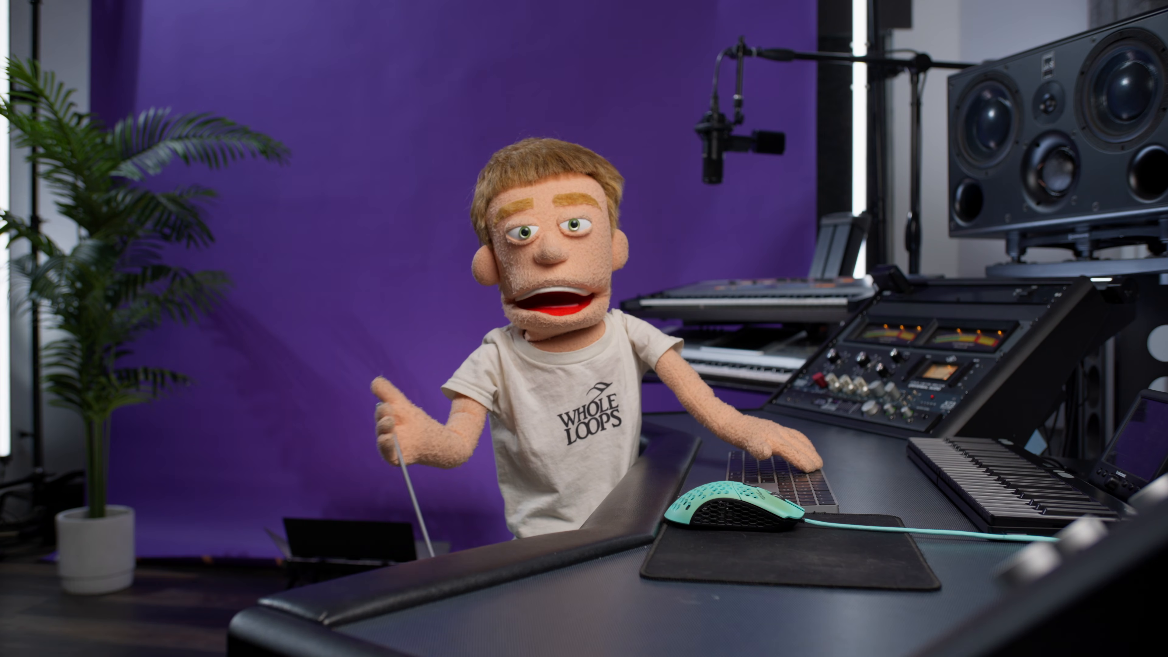